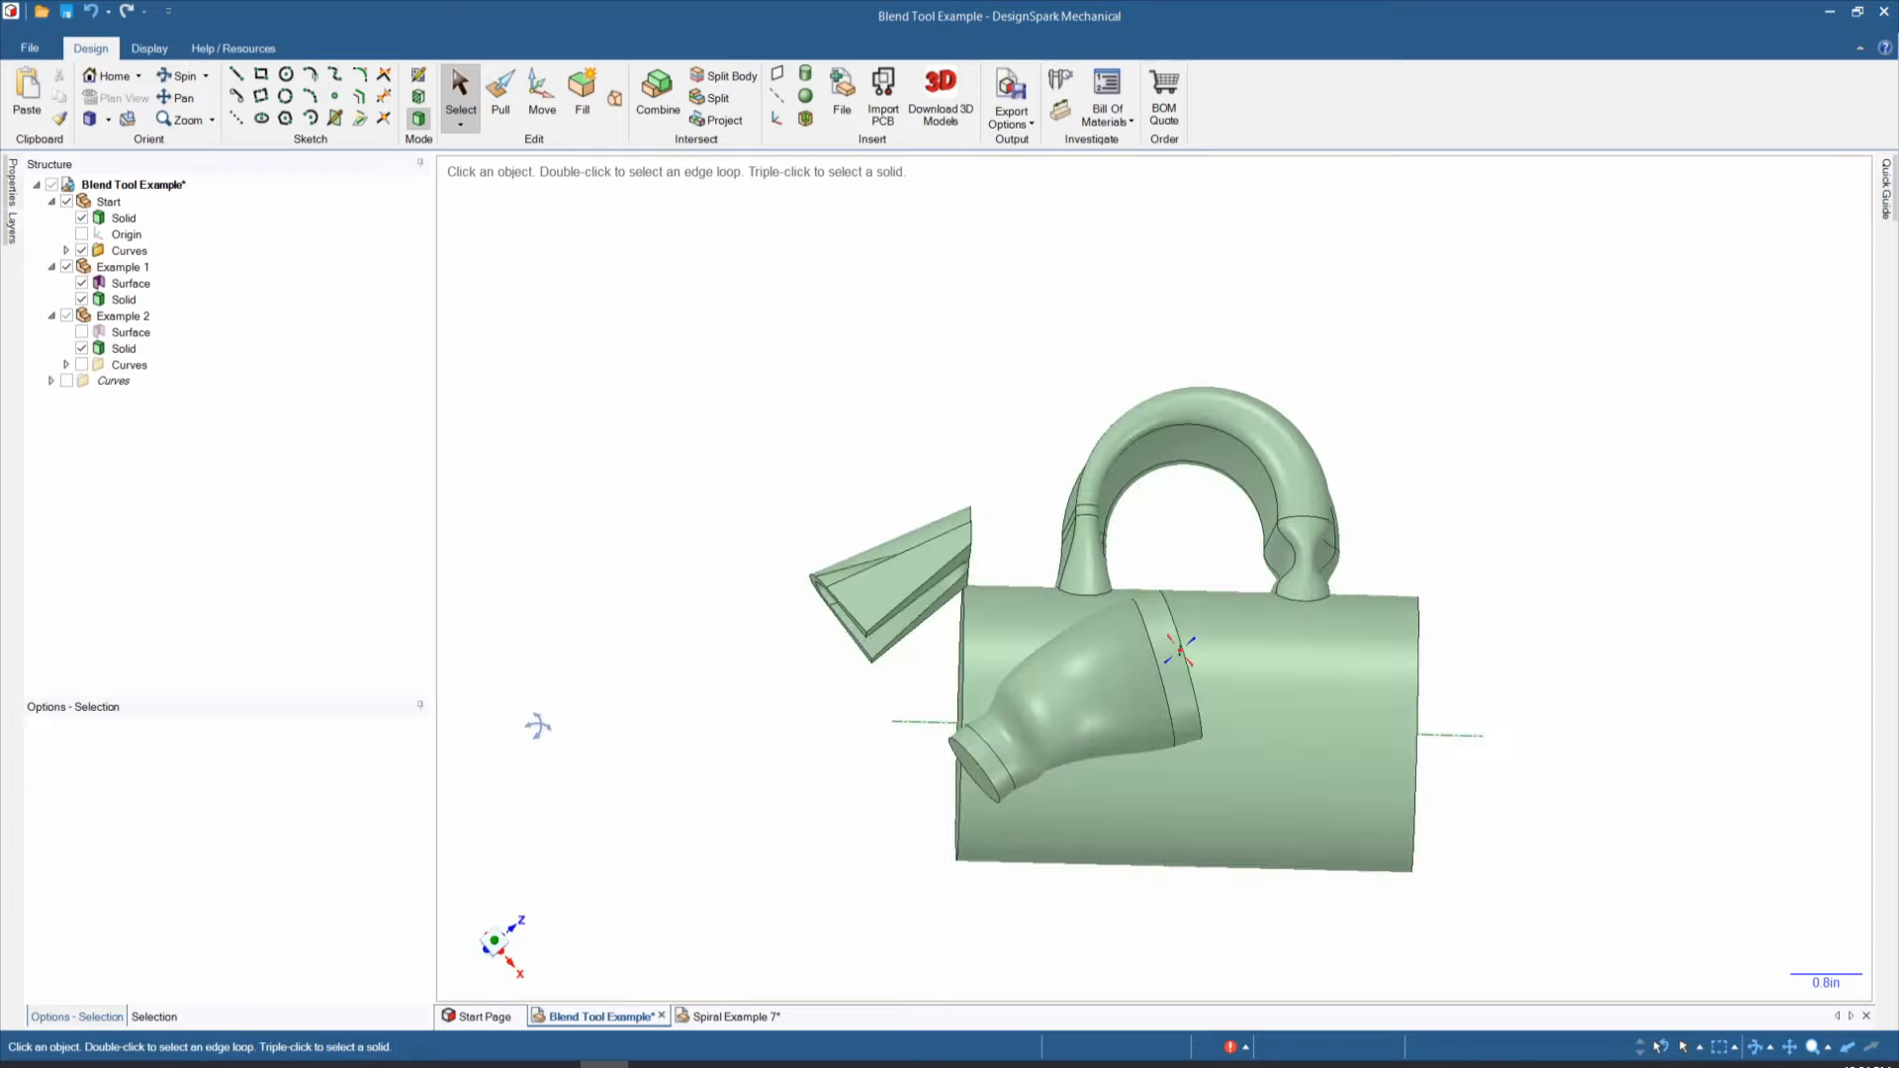
# Step: Inspect the finished blended models in the Blend Tool Example and Spiral Example 7 documents from several angles
pyautogui.moveTo(537, 727); pyautogui.dragTo(517, 822, button='middle')
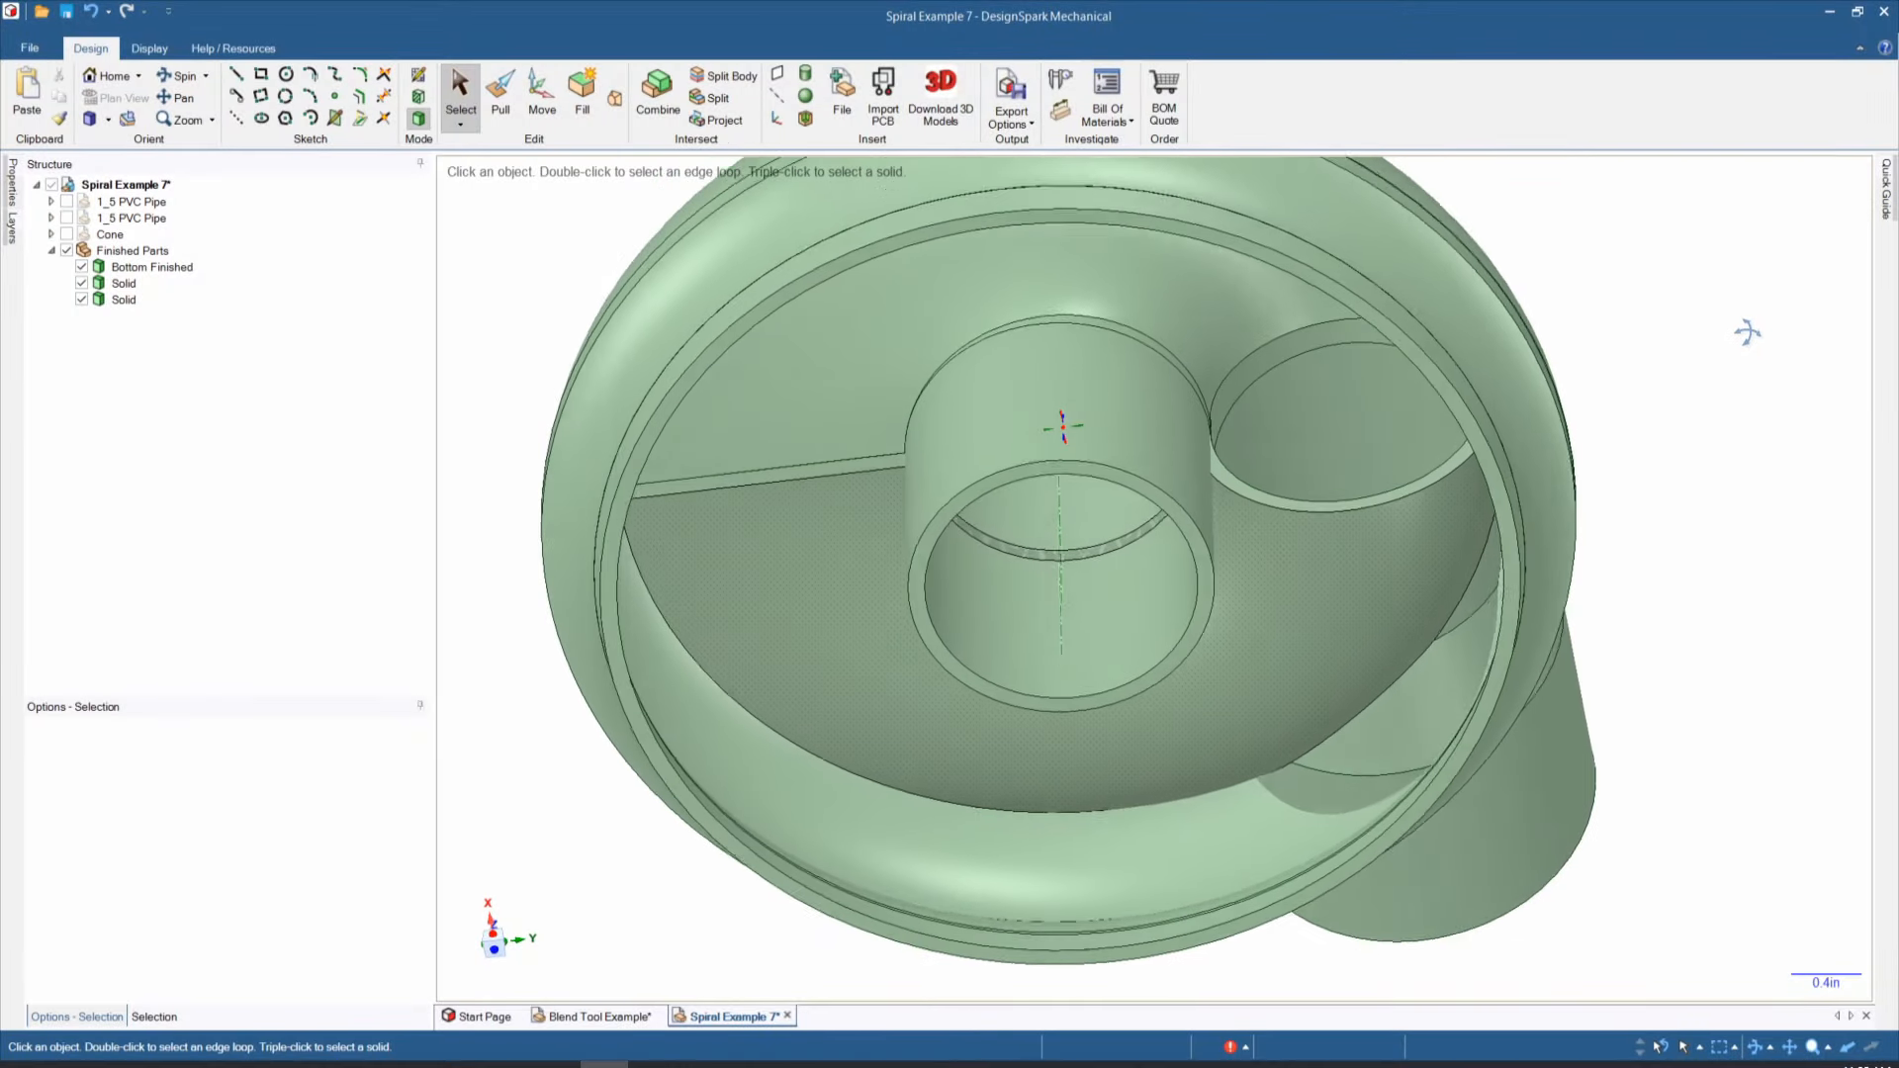
pyautogui.moveTo(1748, 333); pyautogui.dragTo(1785, 524, button='middle')
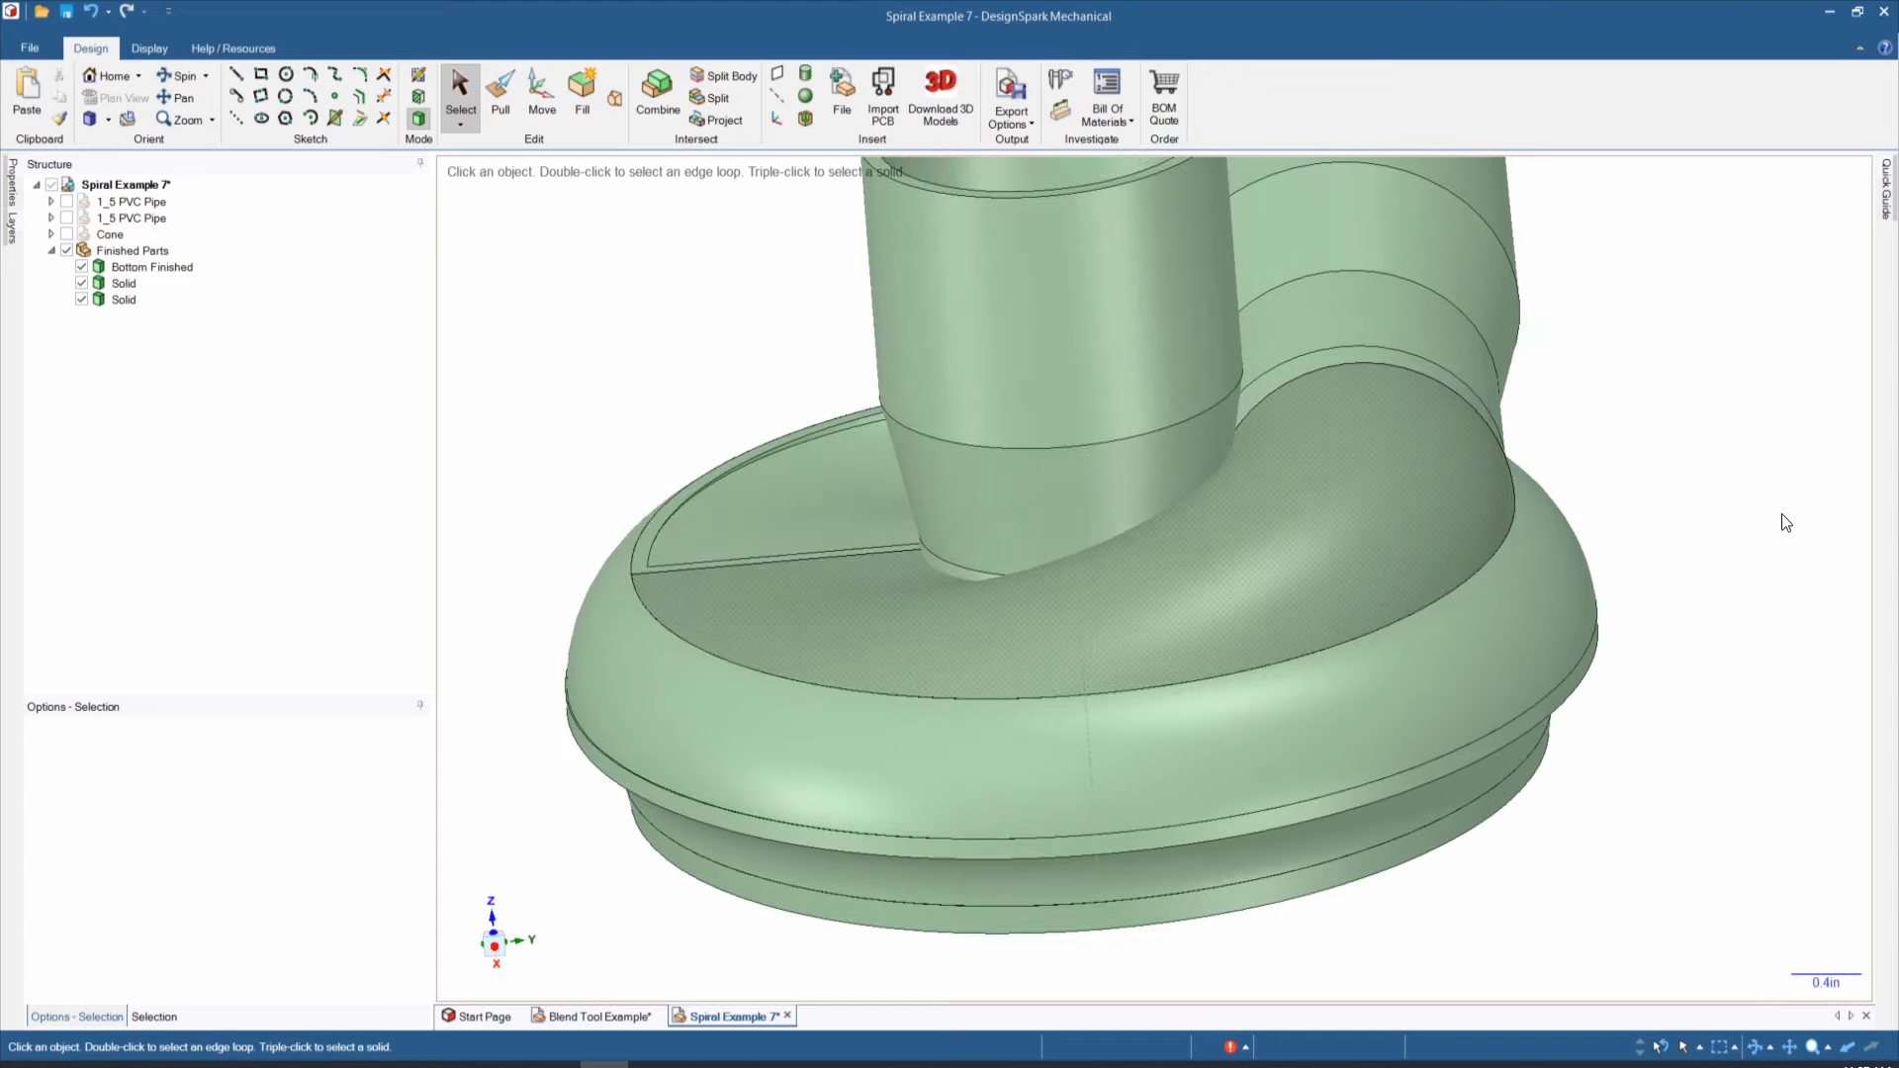
pyautogui.scroll(-3, 1782, 514)
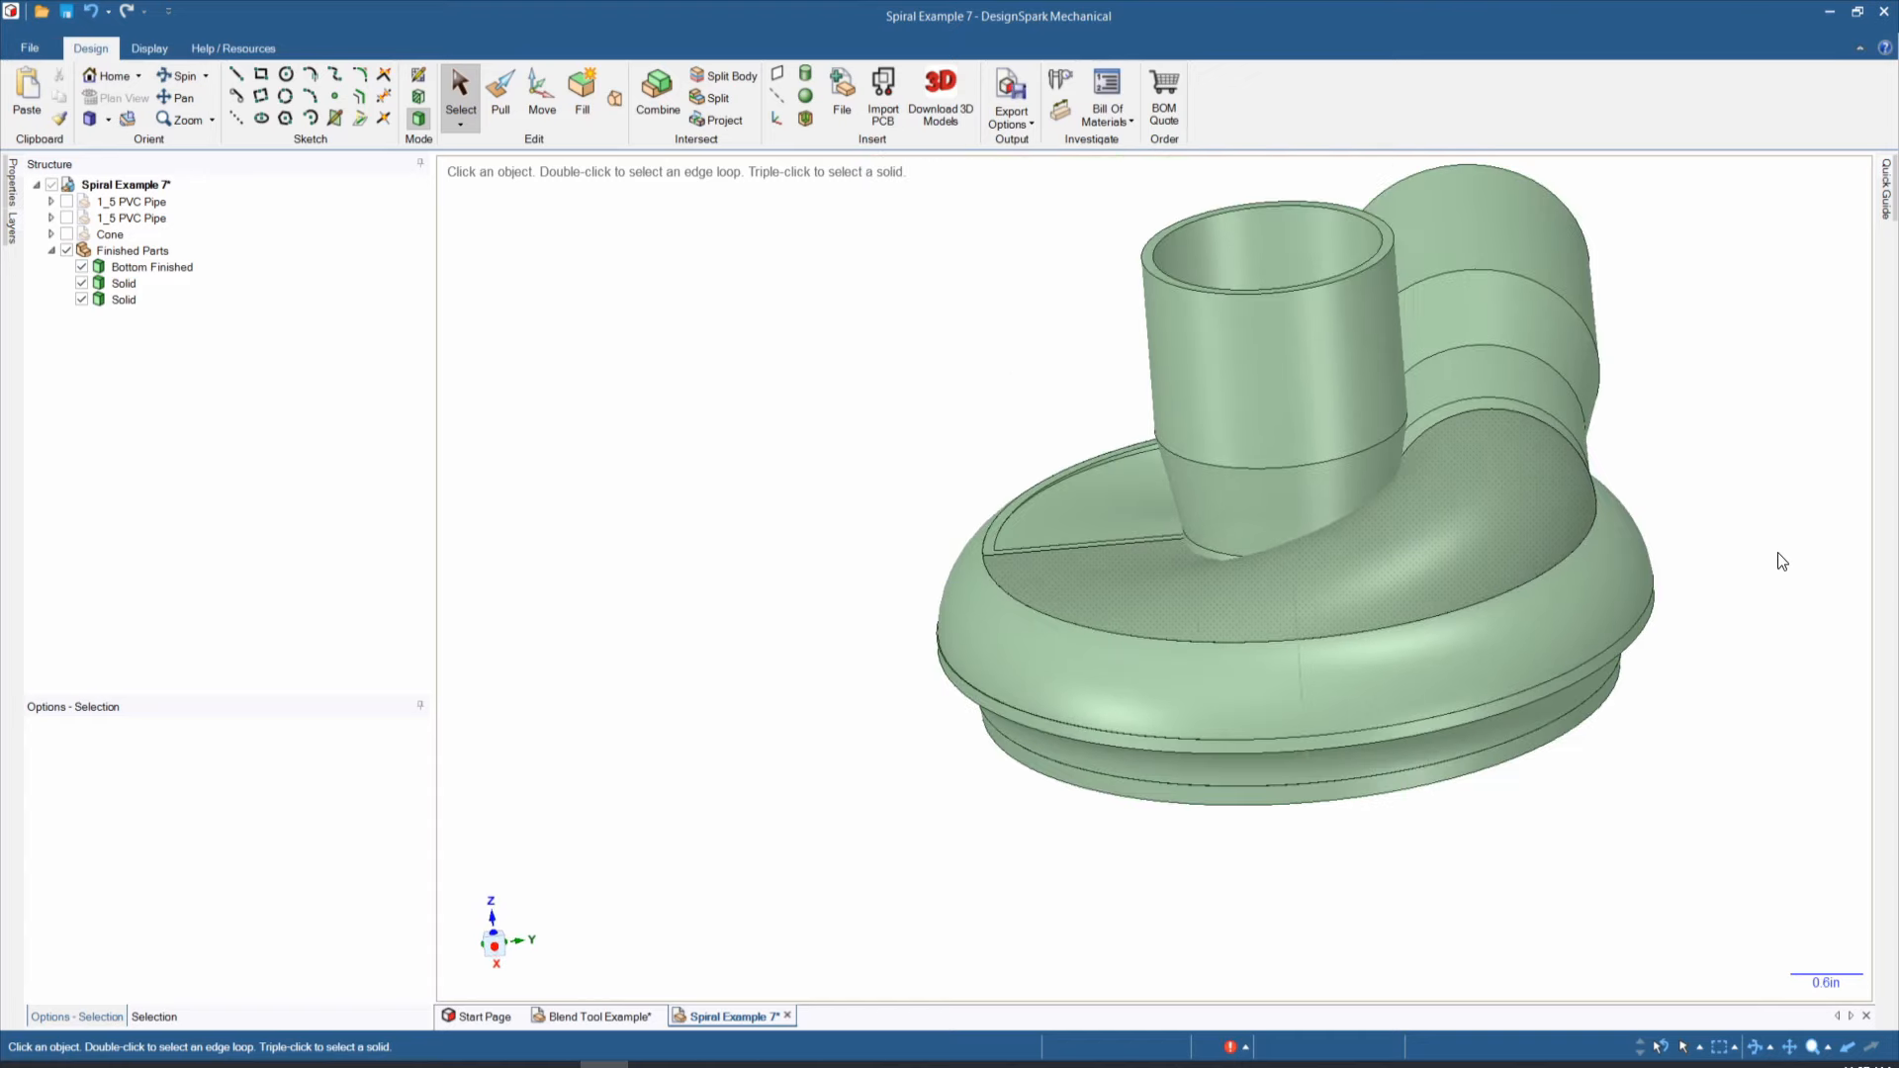
# Step: In the Blend Tool Example document, start the Blend tool, preview a blend between the two Start surfaces and clear the selection
pyautogui.click(633, 1017)
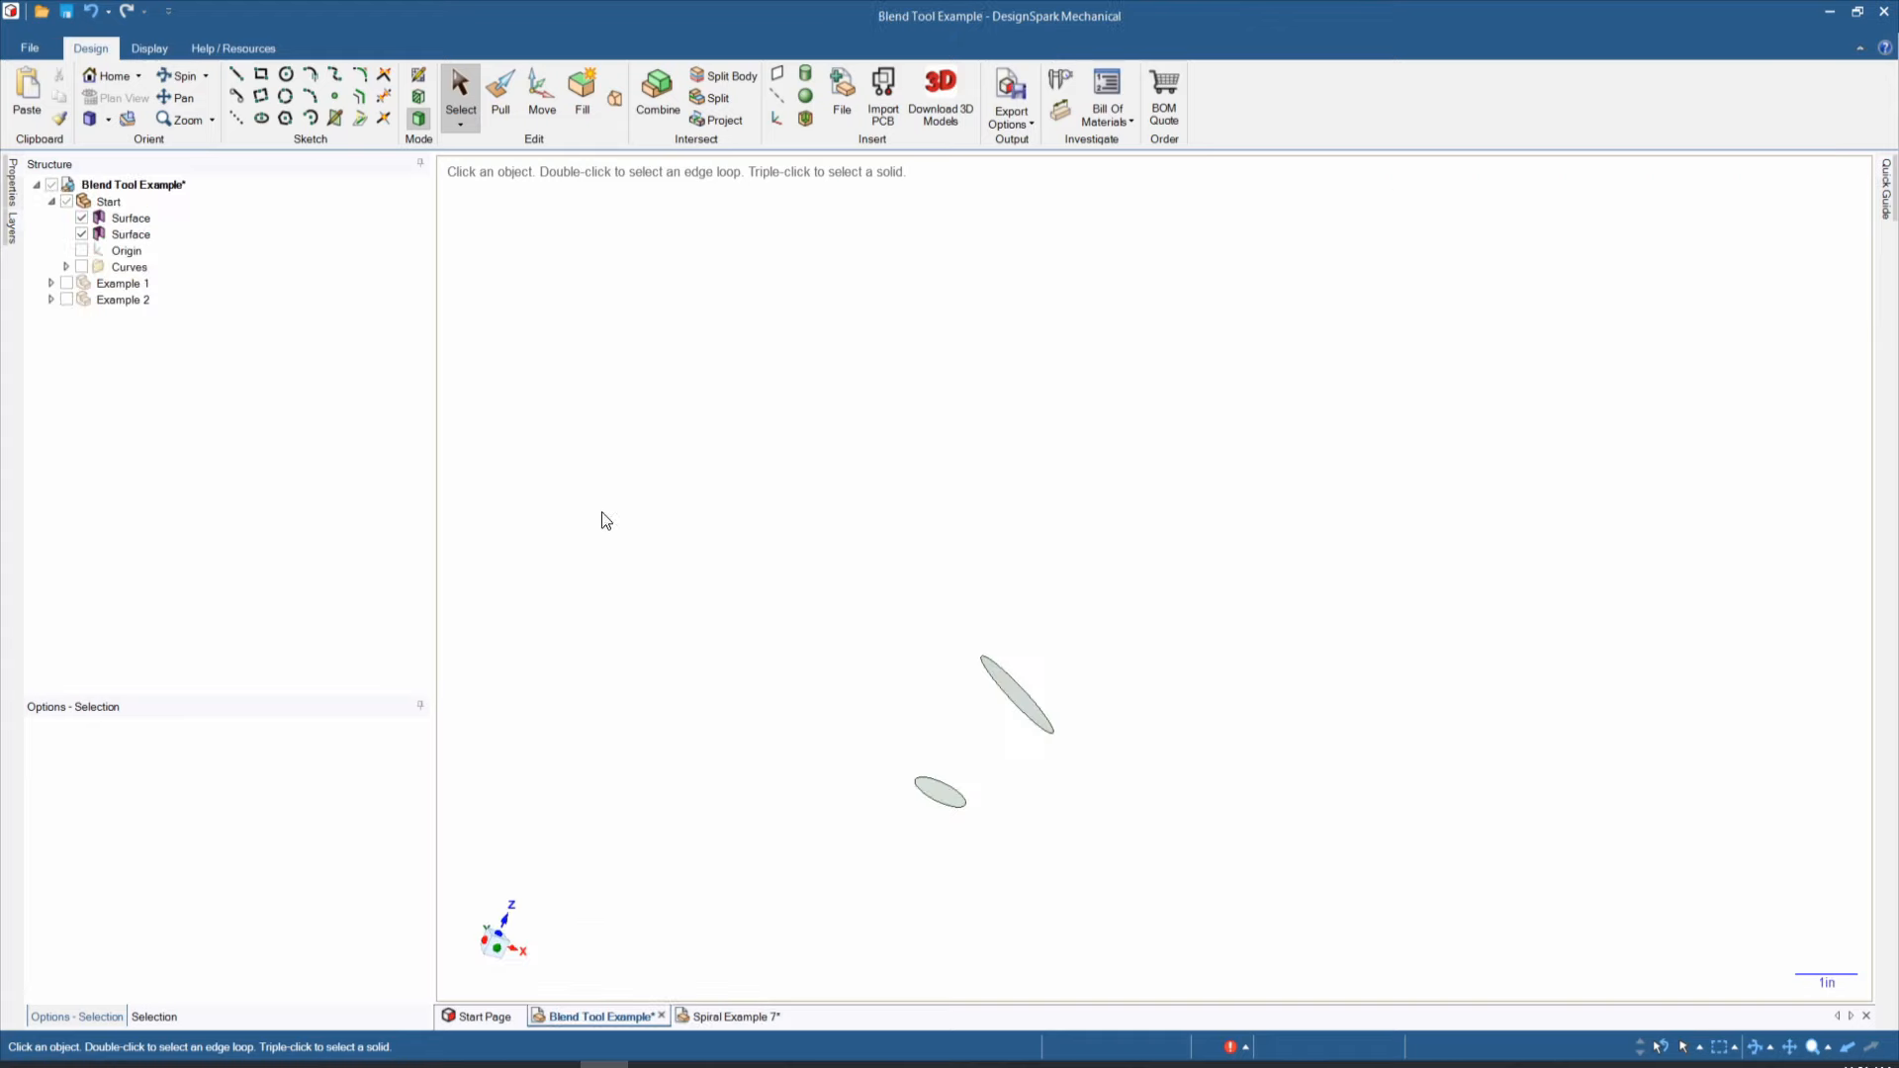
pyautogui.click(614, 100)
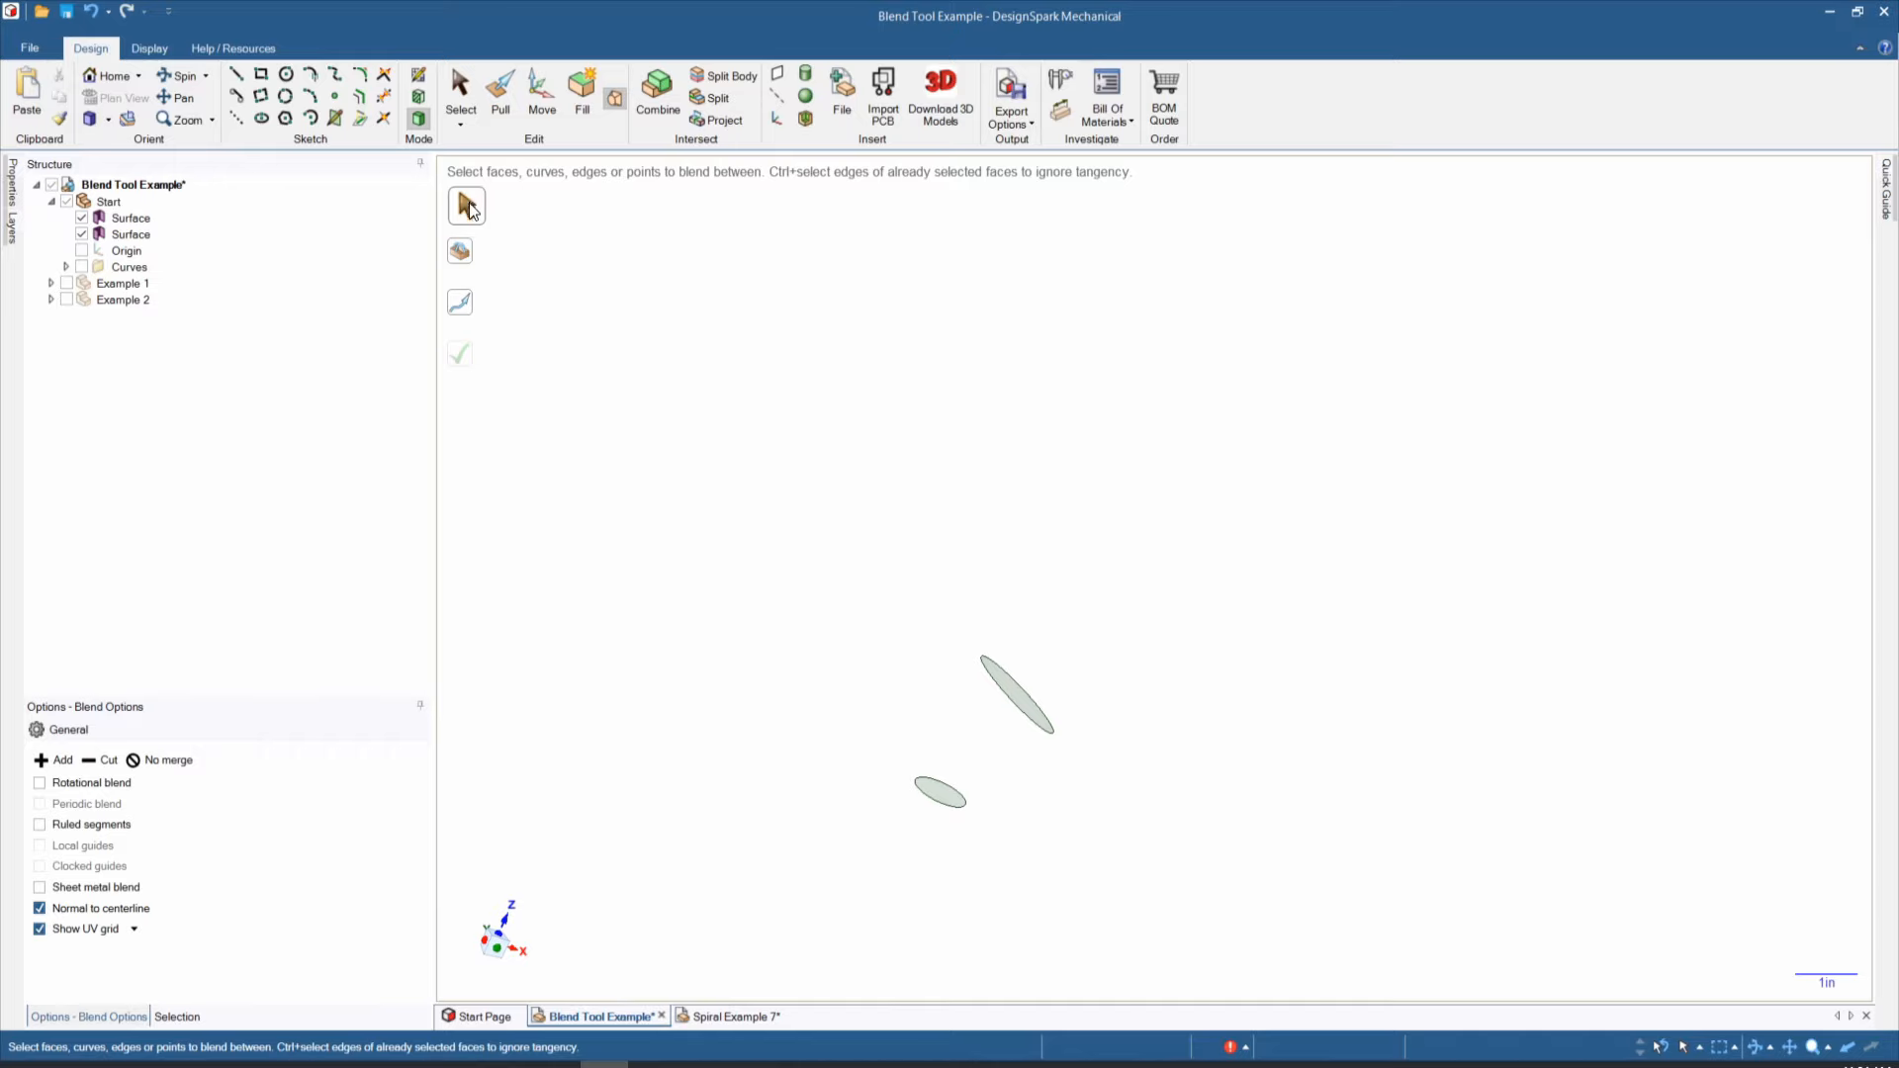
pyautogui.click(952, 806)
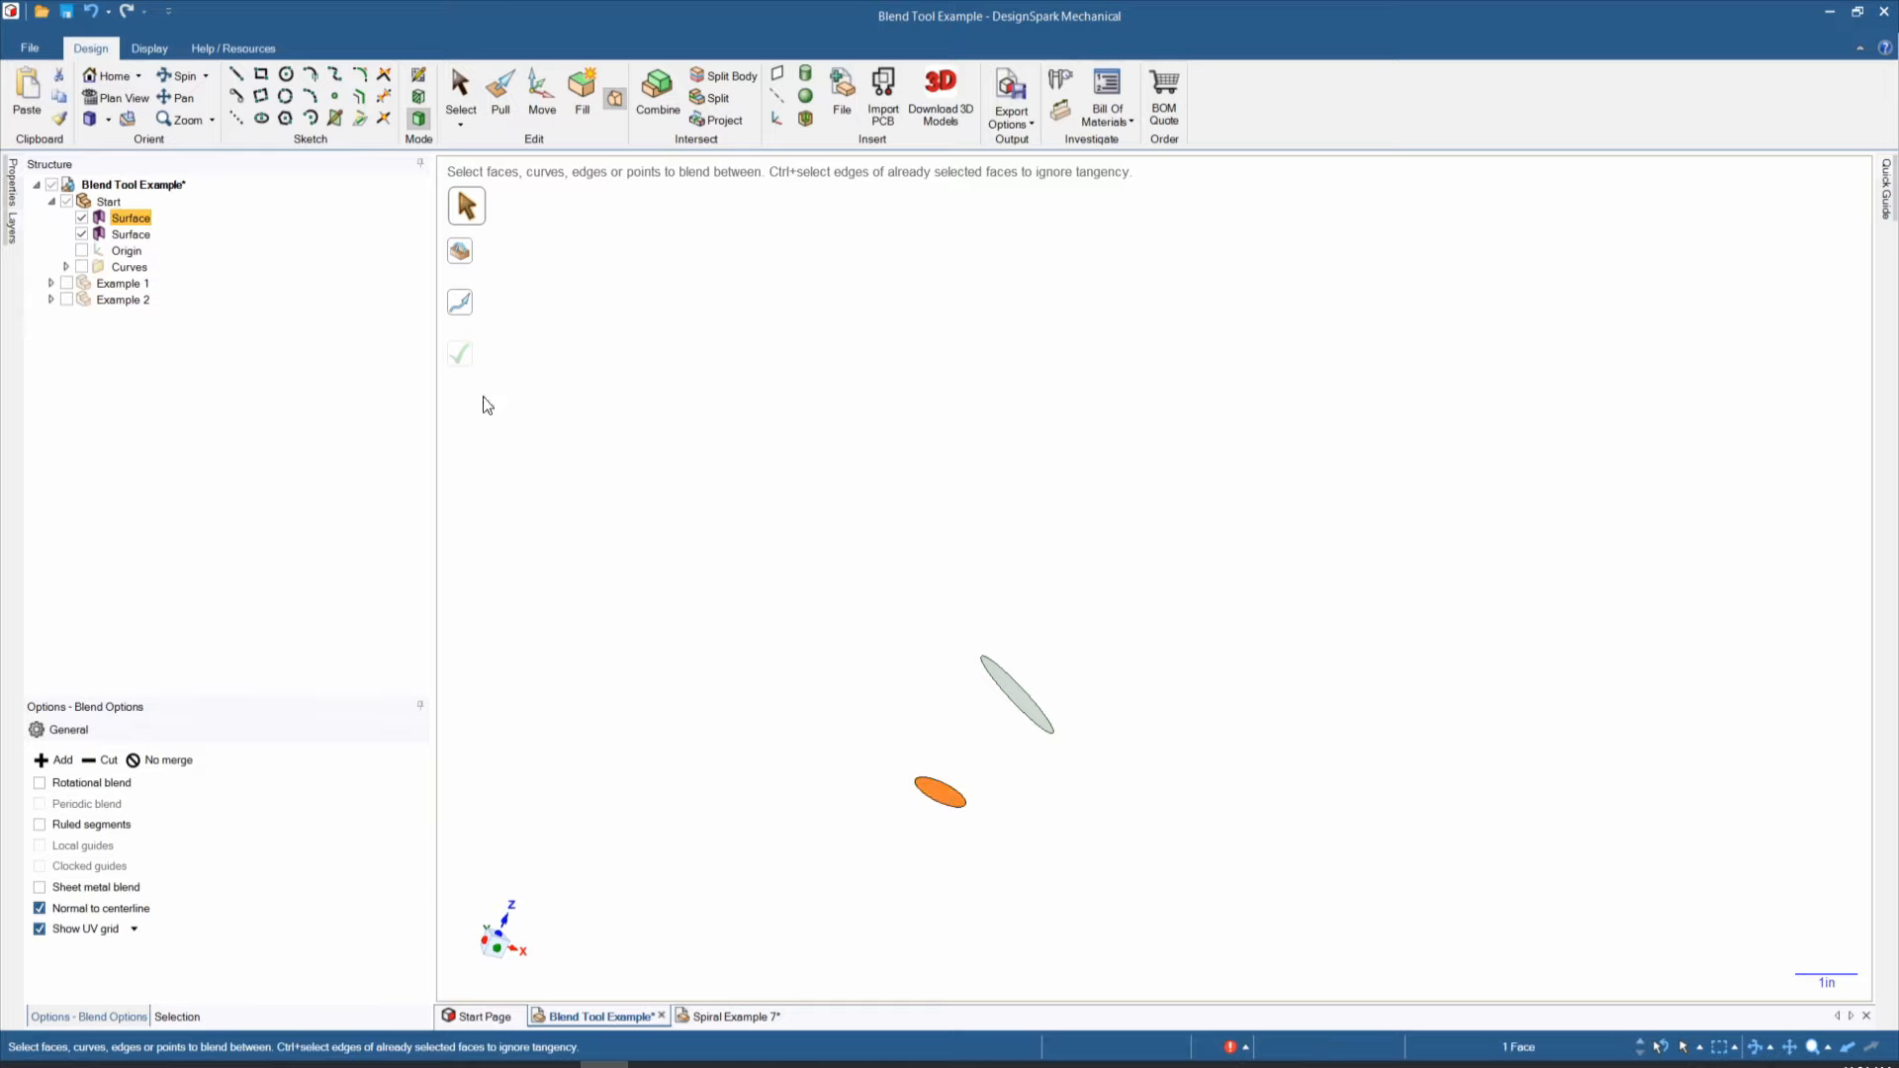
pyautogui.keyDown('ctrl'); pyautogui.click(117, 233); pyautogui.keyUp('ctrl')
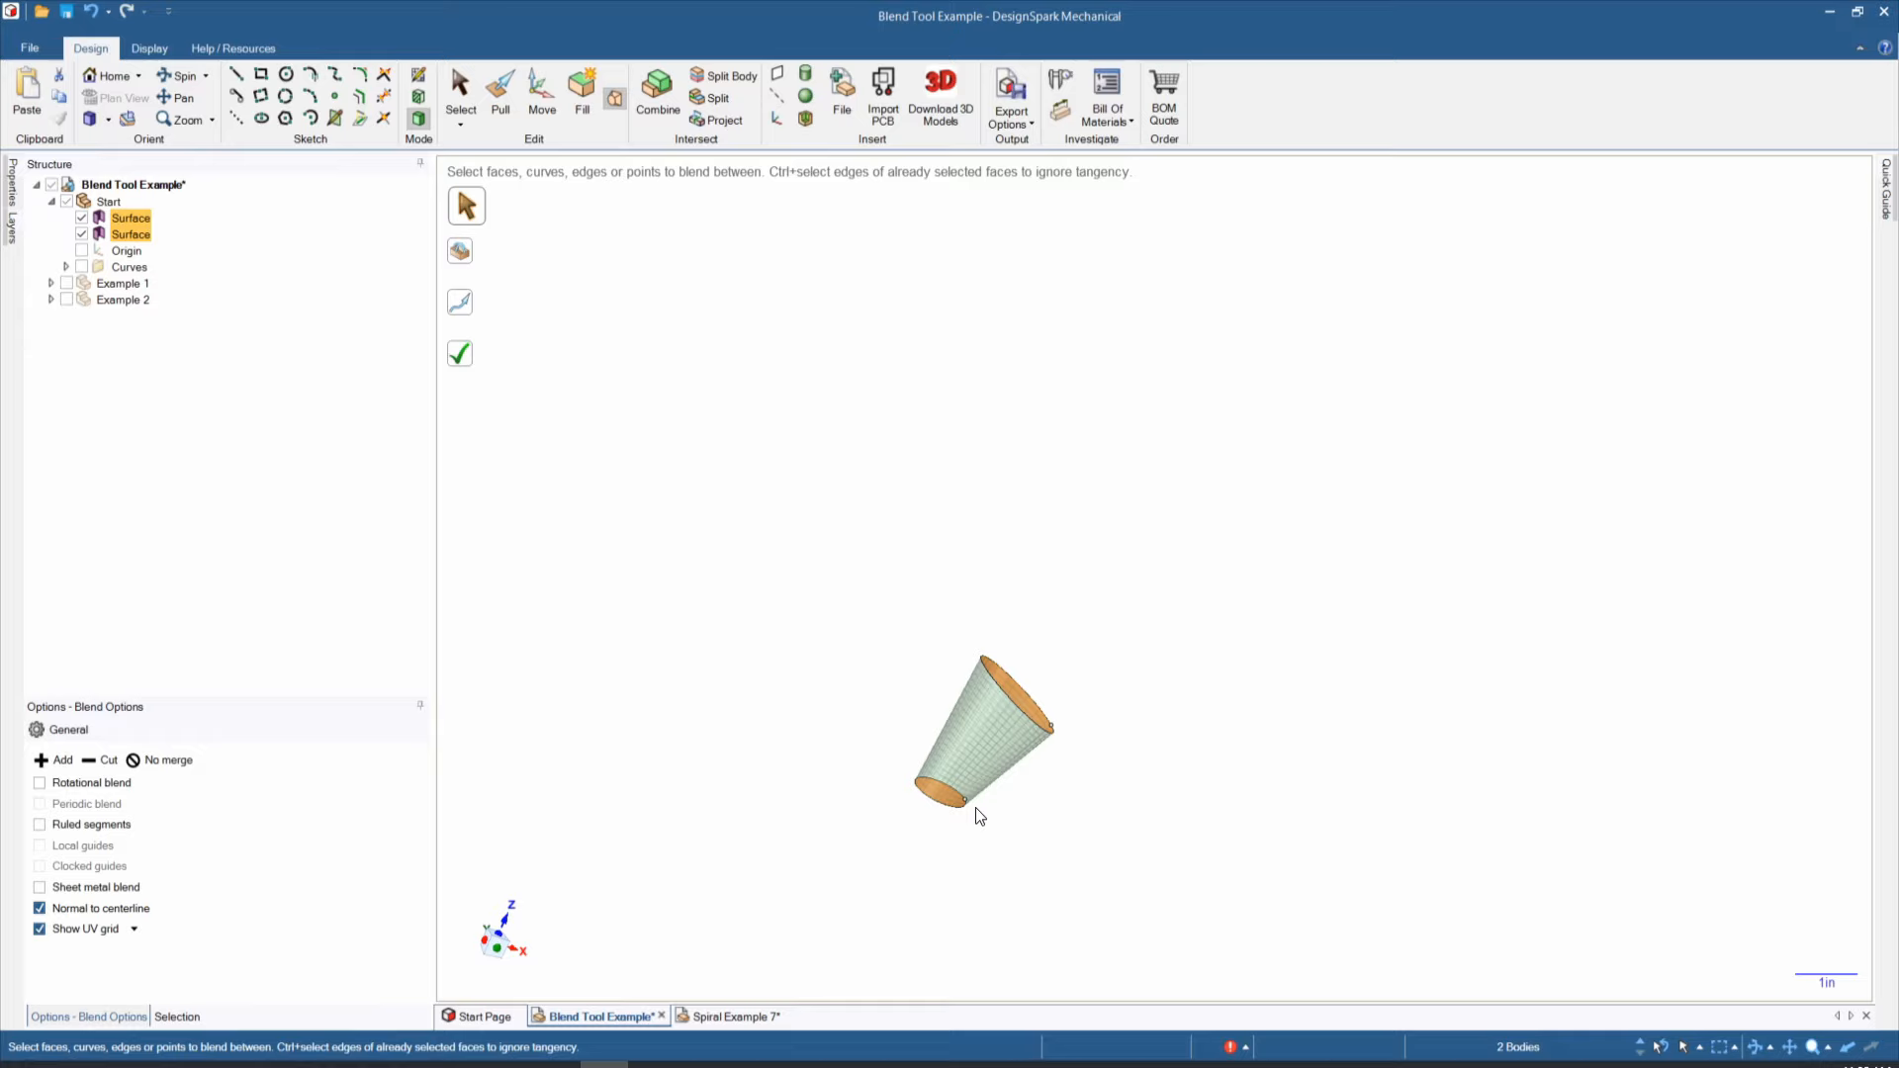
pyautogui.press('Escape')
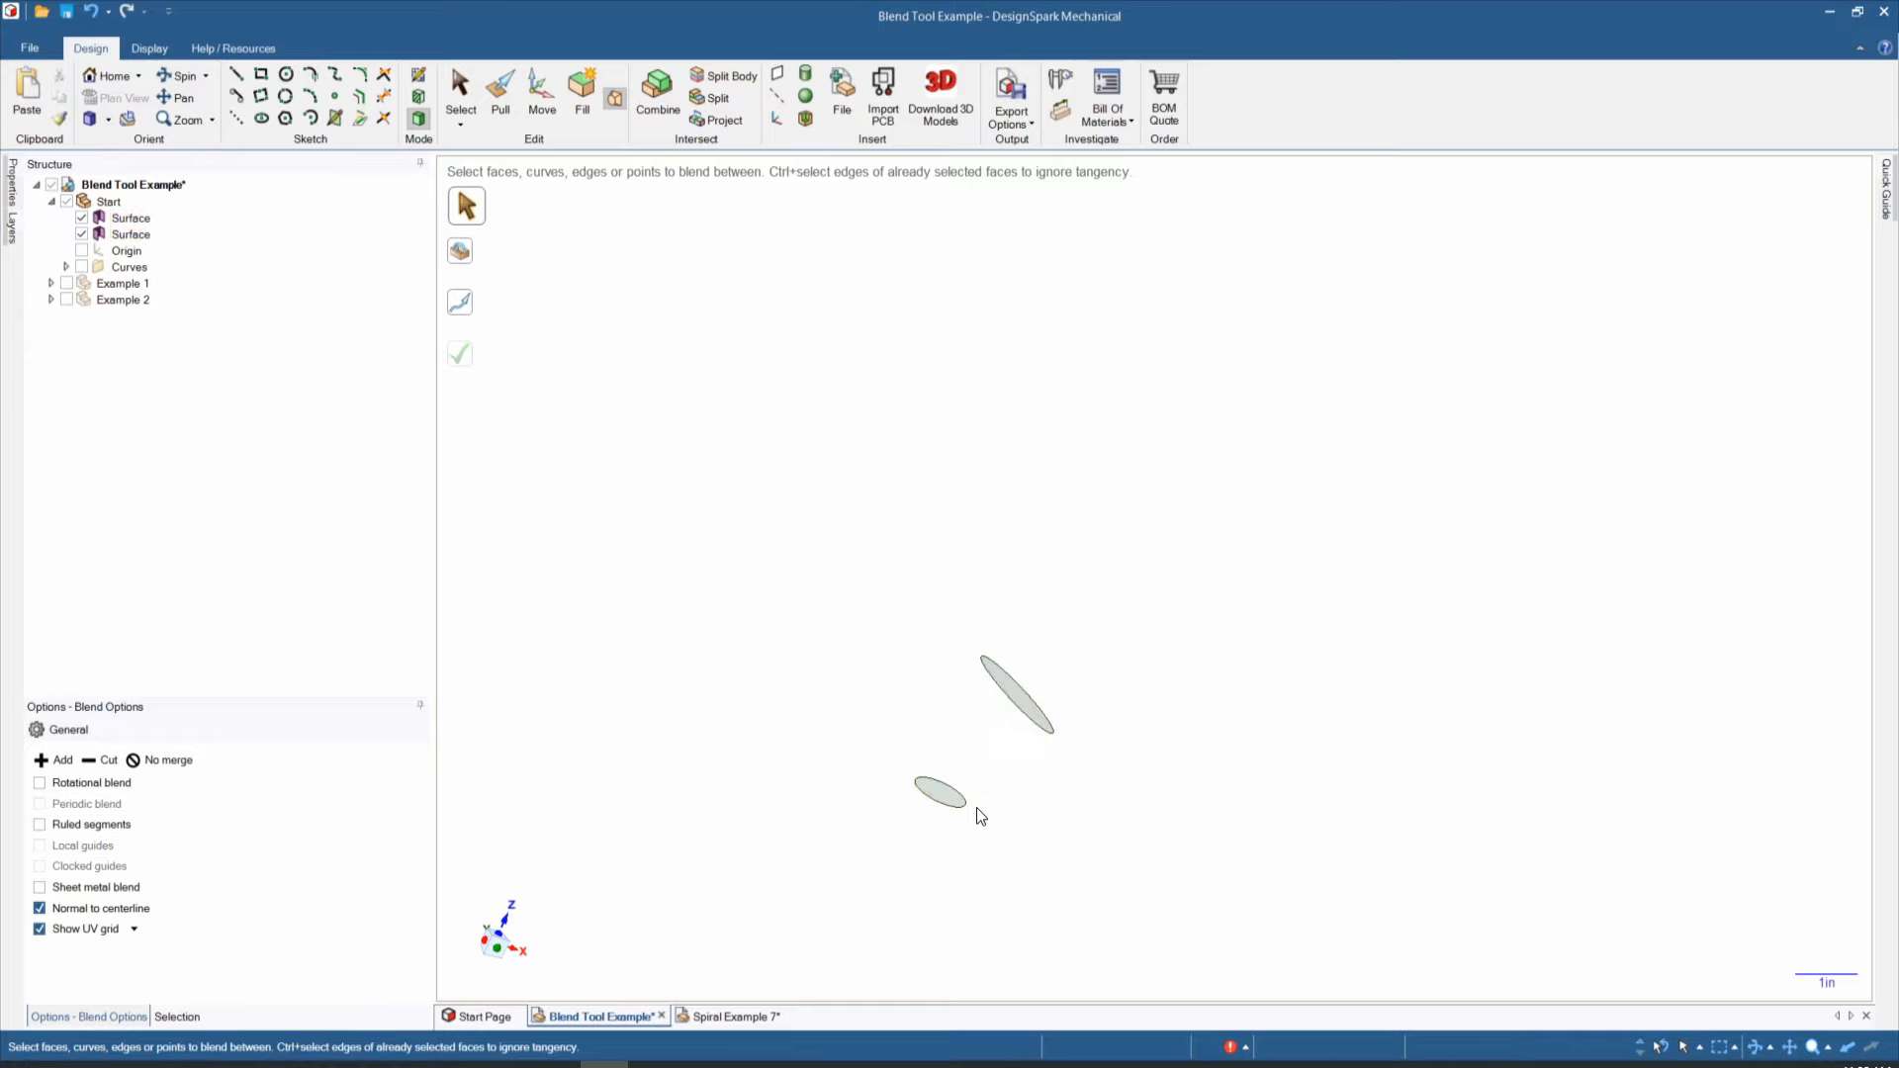
# Step: Blend the small and large round surfaces into a solid, undo it and clear the face selection
pyautogui.click(942, 793)
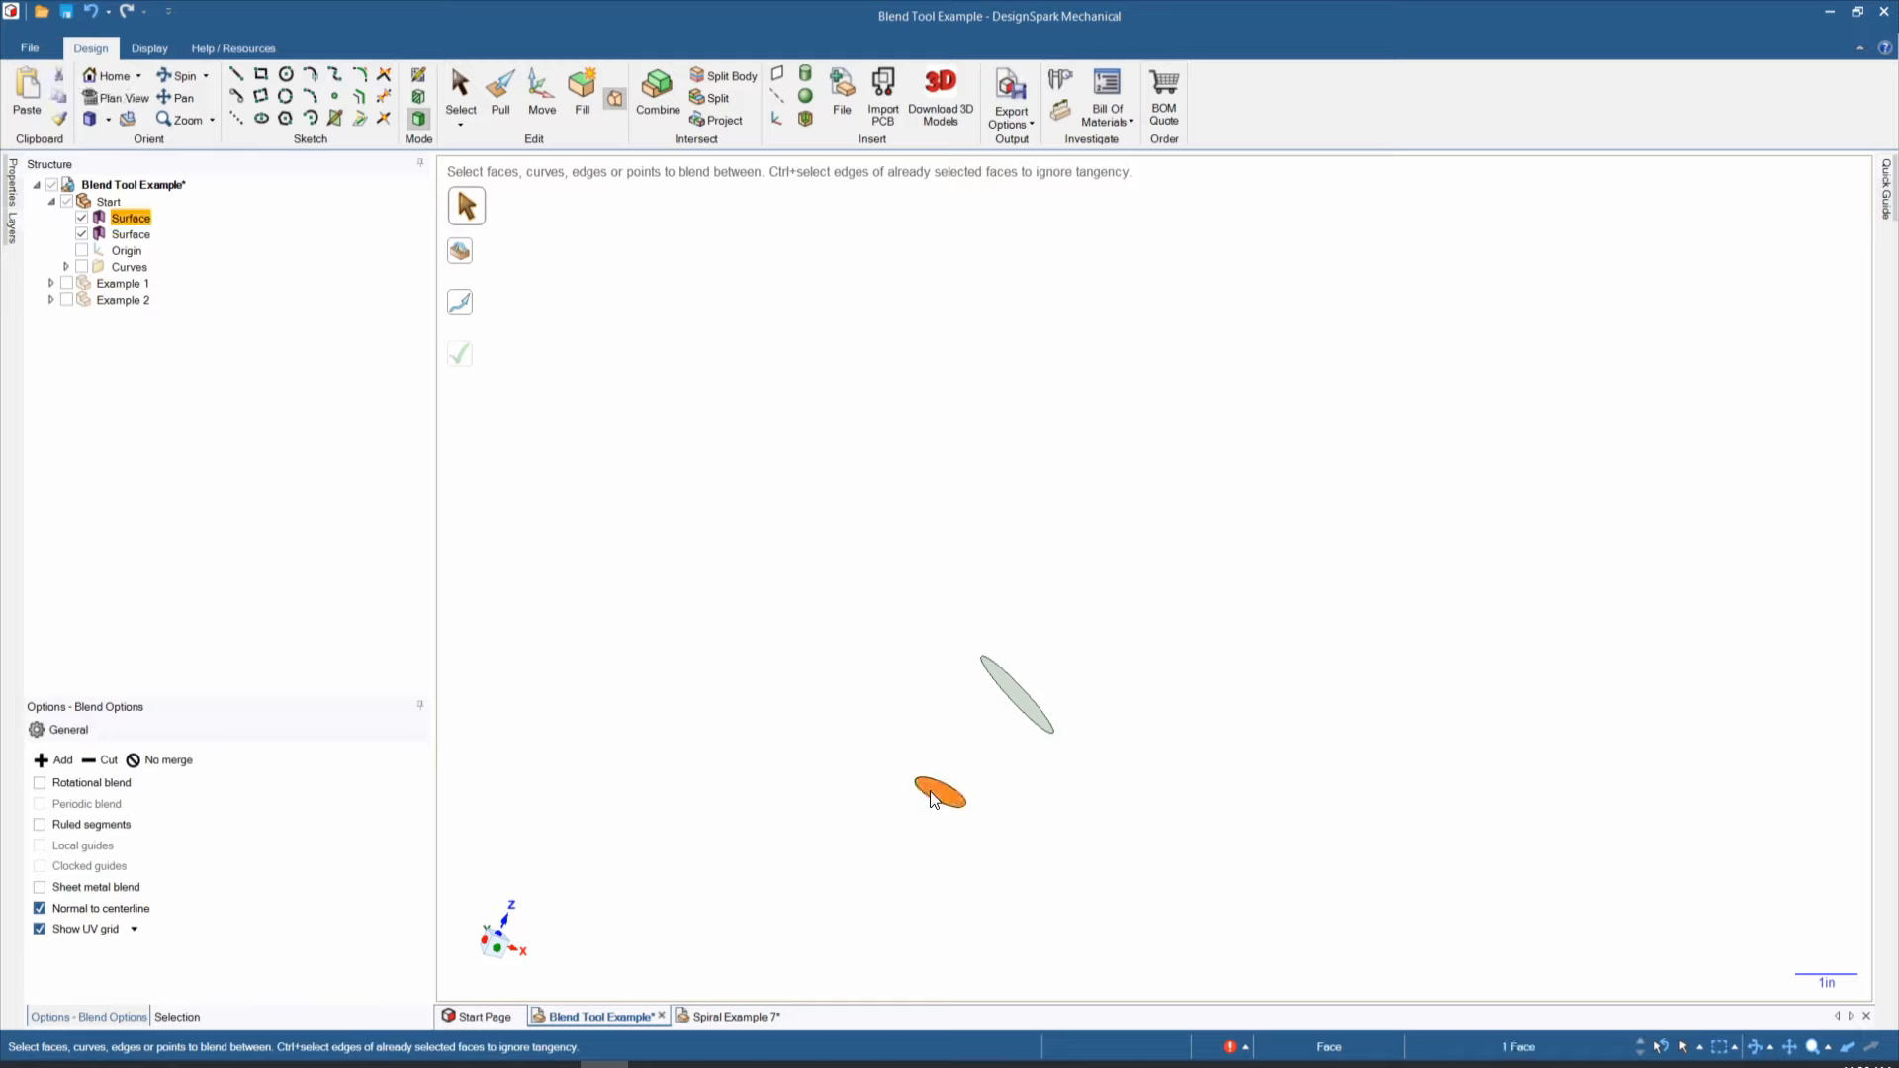
pyautogui.click(1013, 687)
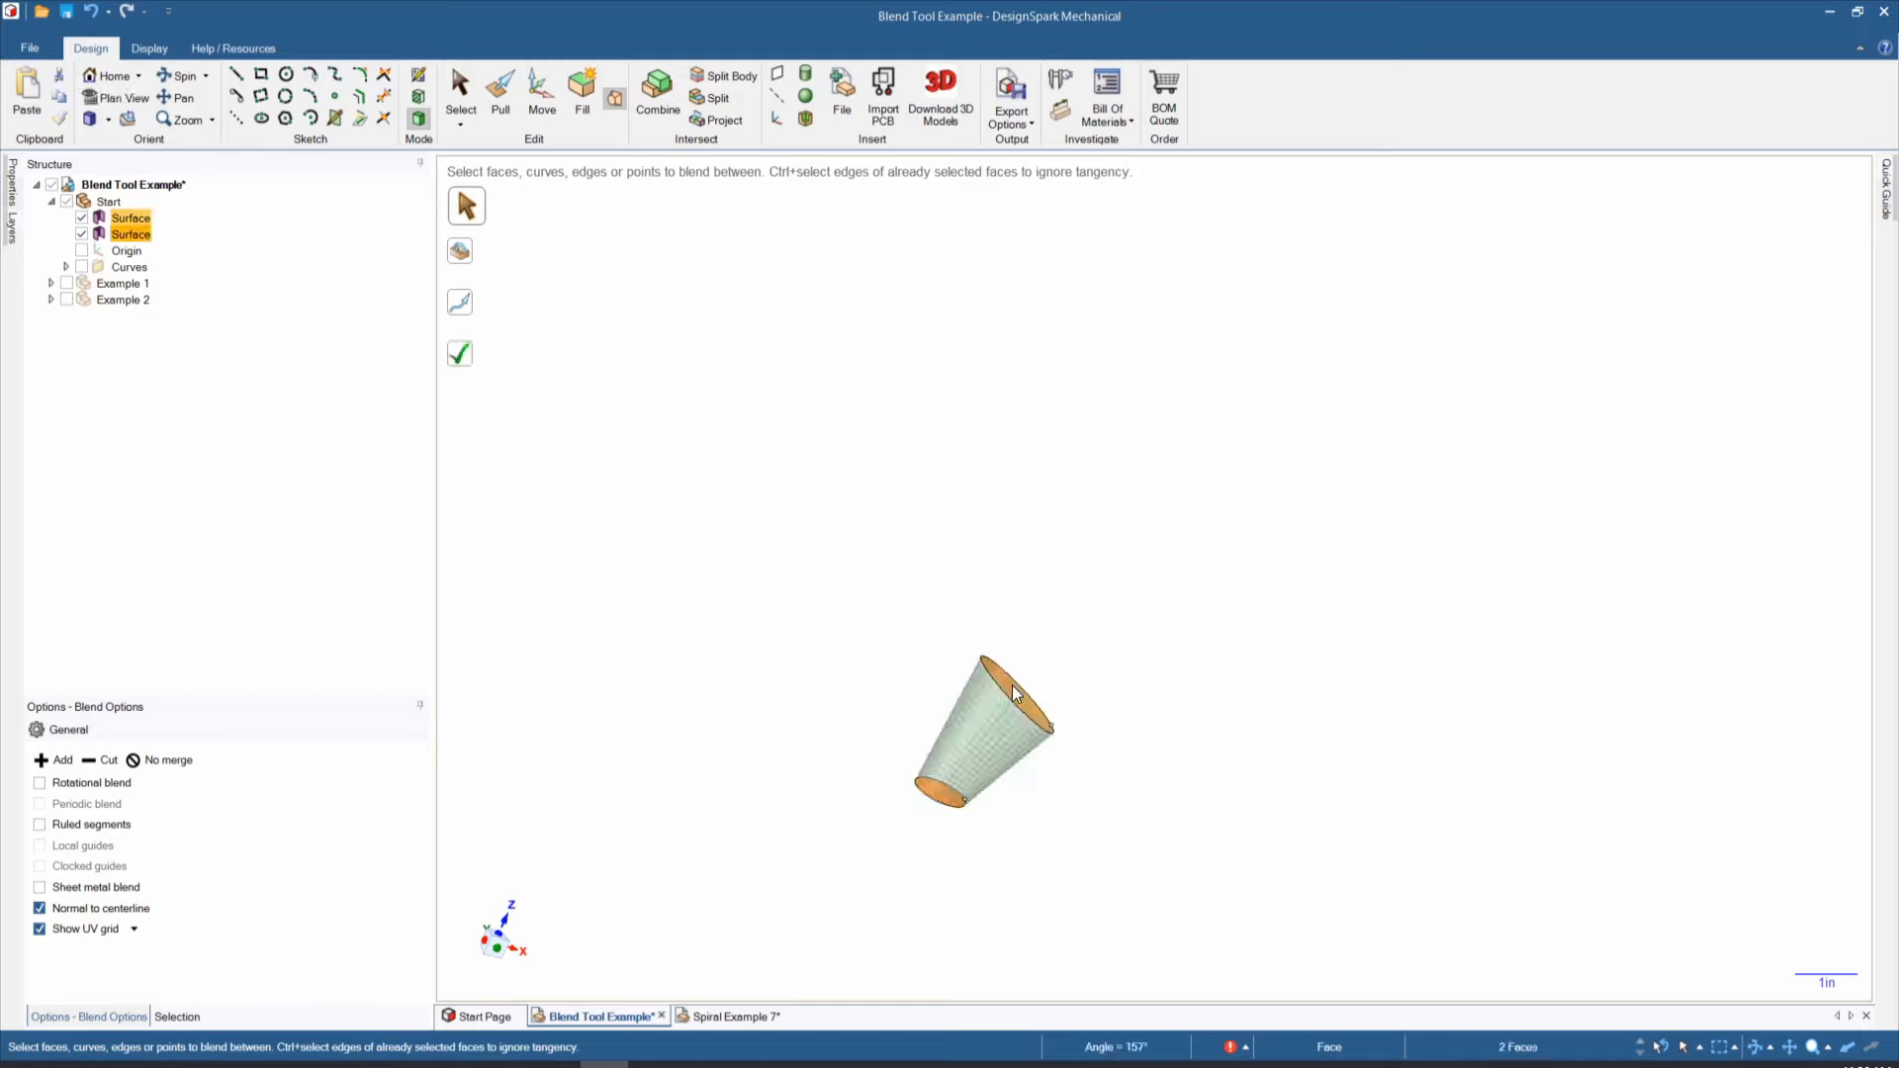
pyautogui.click(461, 356)
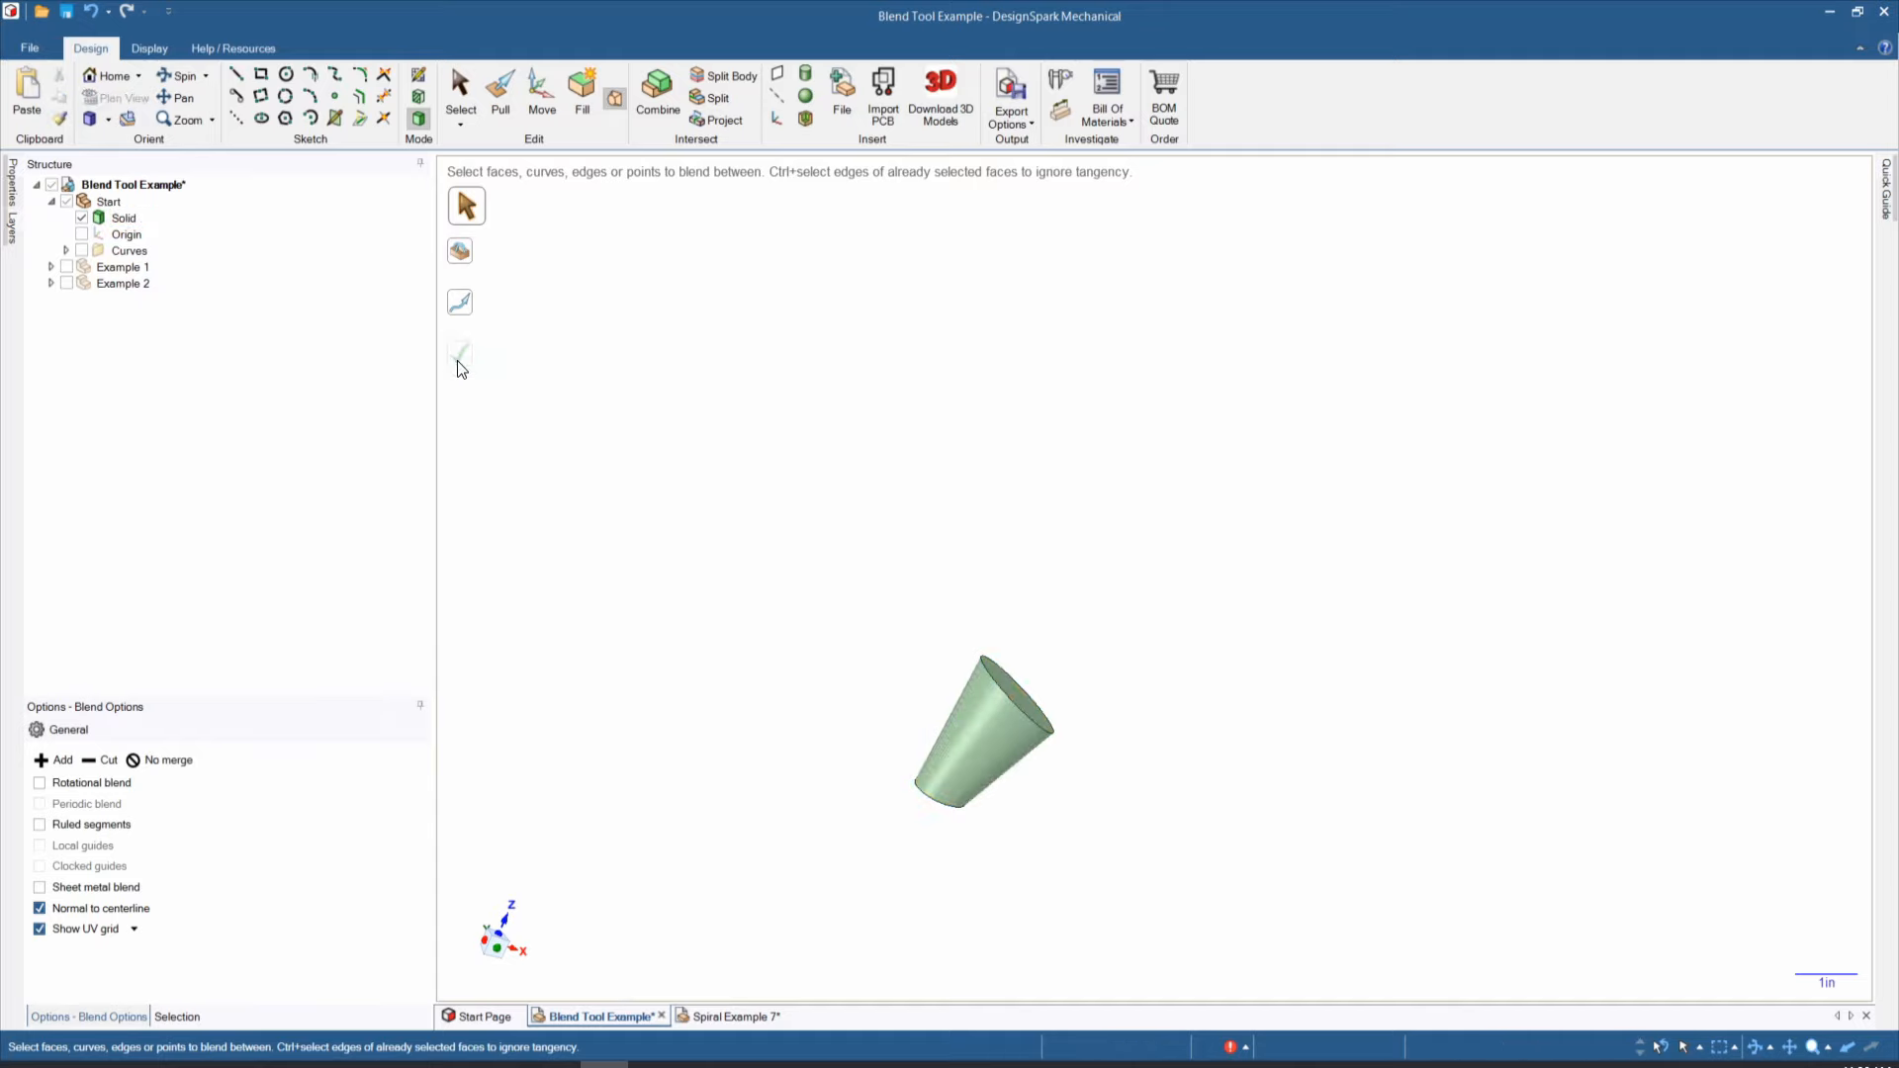
pyautogui.hotkey('ctrl', 'z')
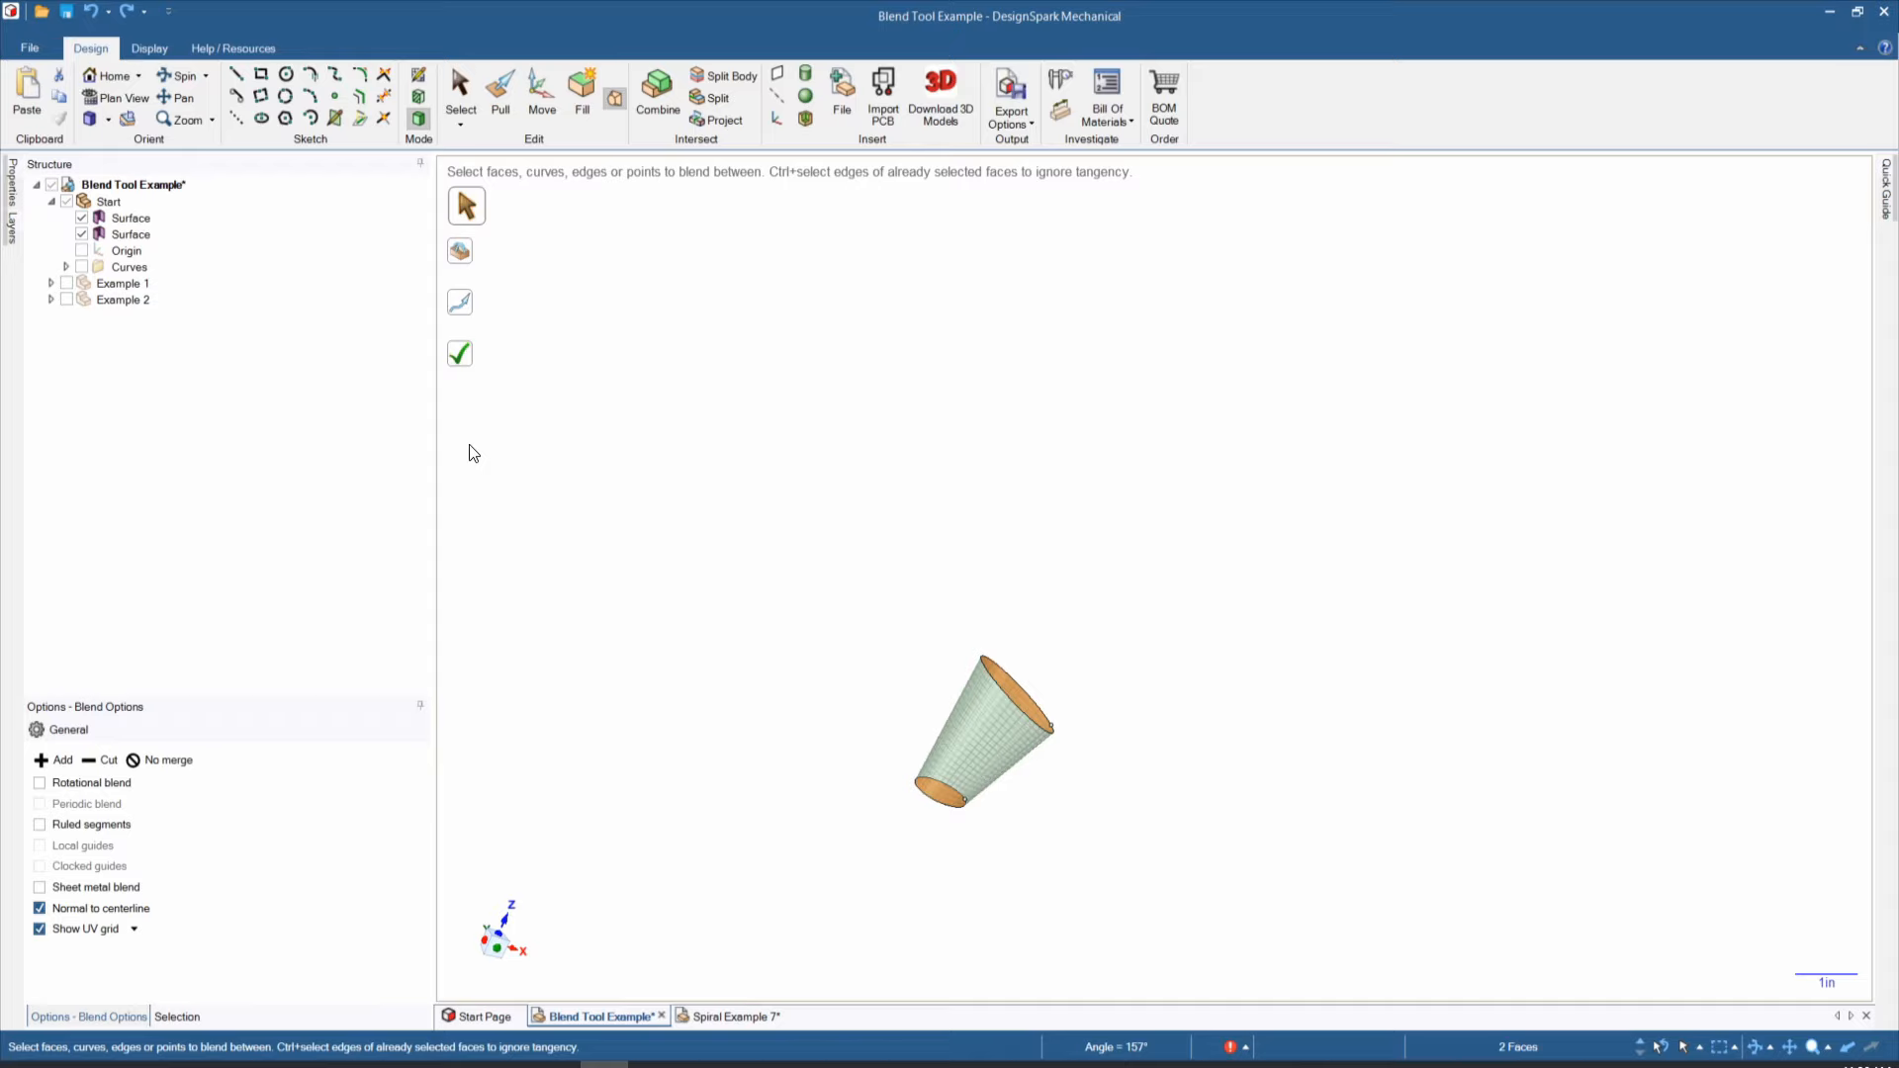
pyautogui.click(604, 517)
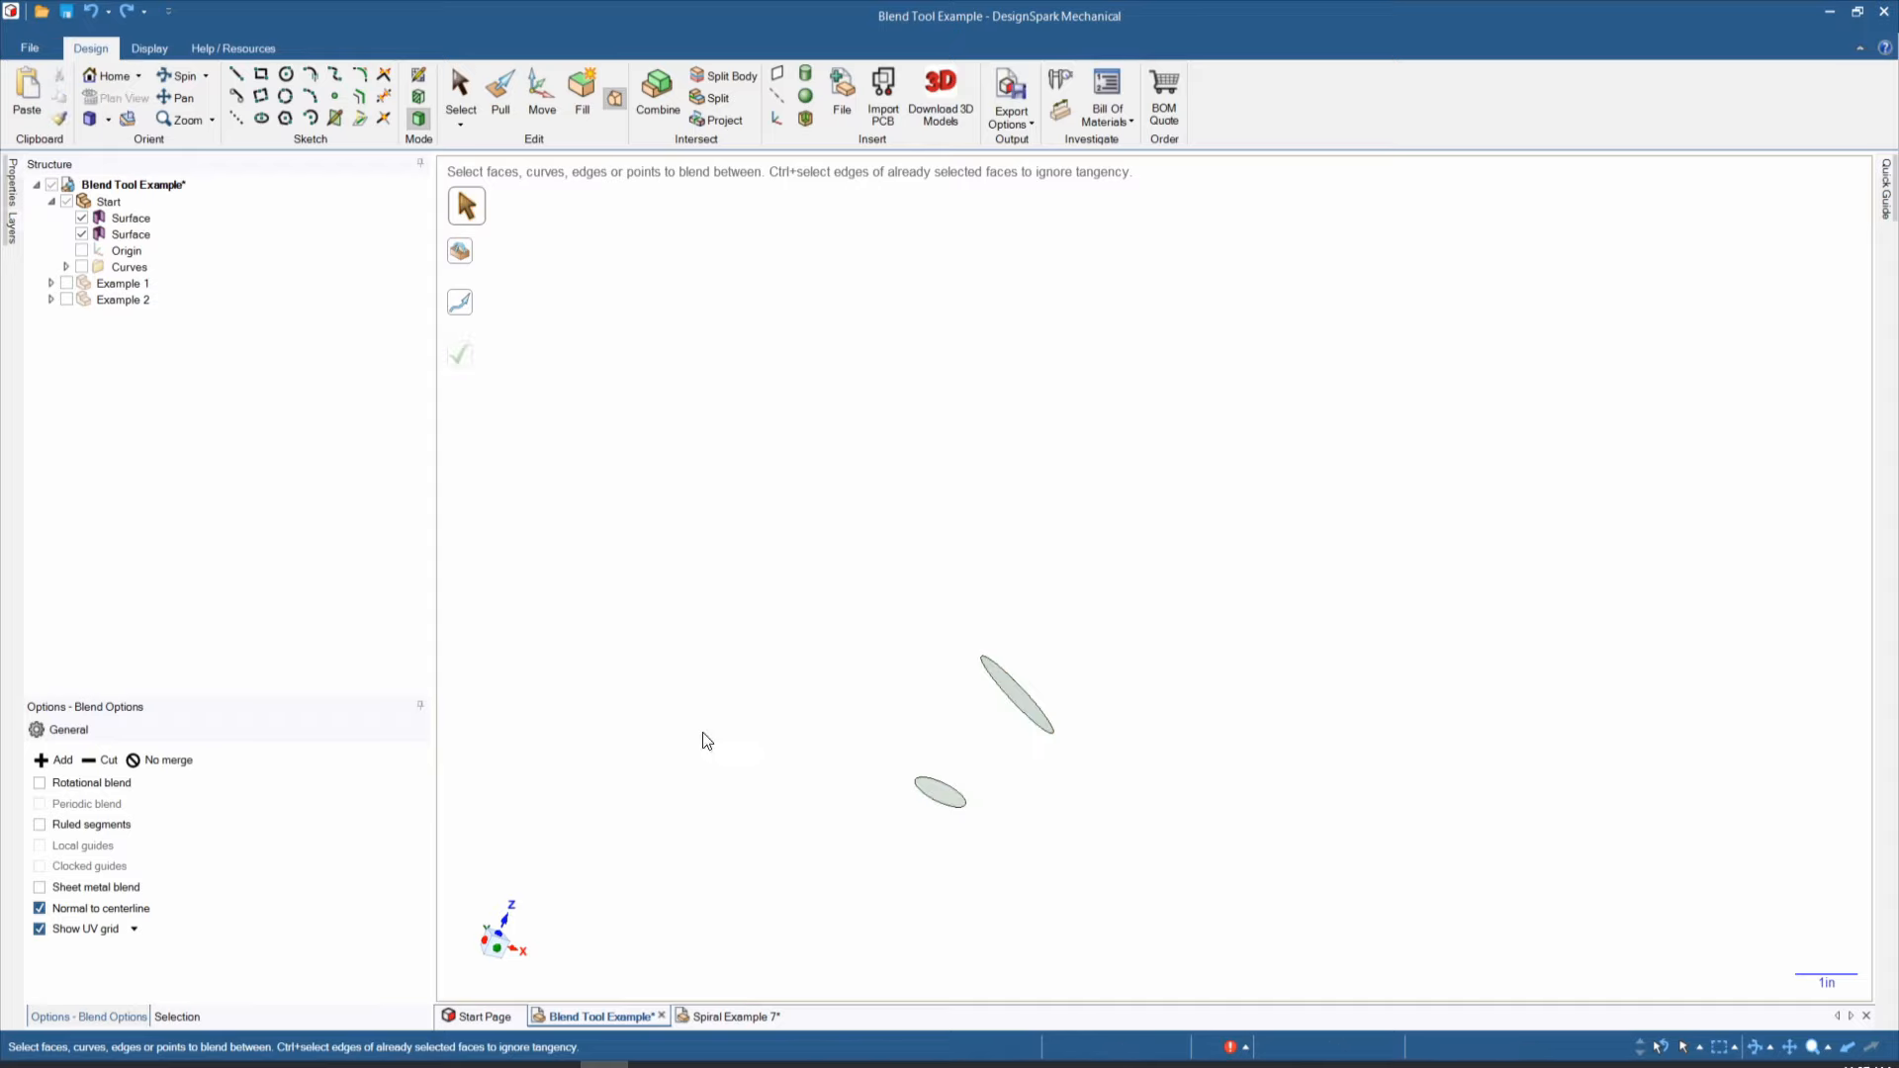
# Step: Select both round surfaces for a blend and try the Rotational blend and Ruled segments options, leaving both off
pyautogui.click(941, 799)
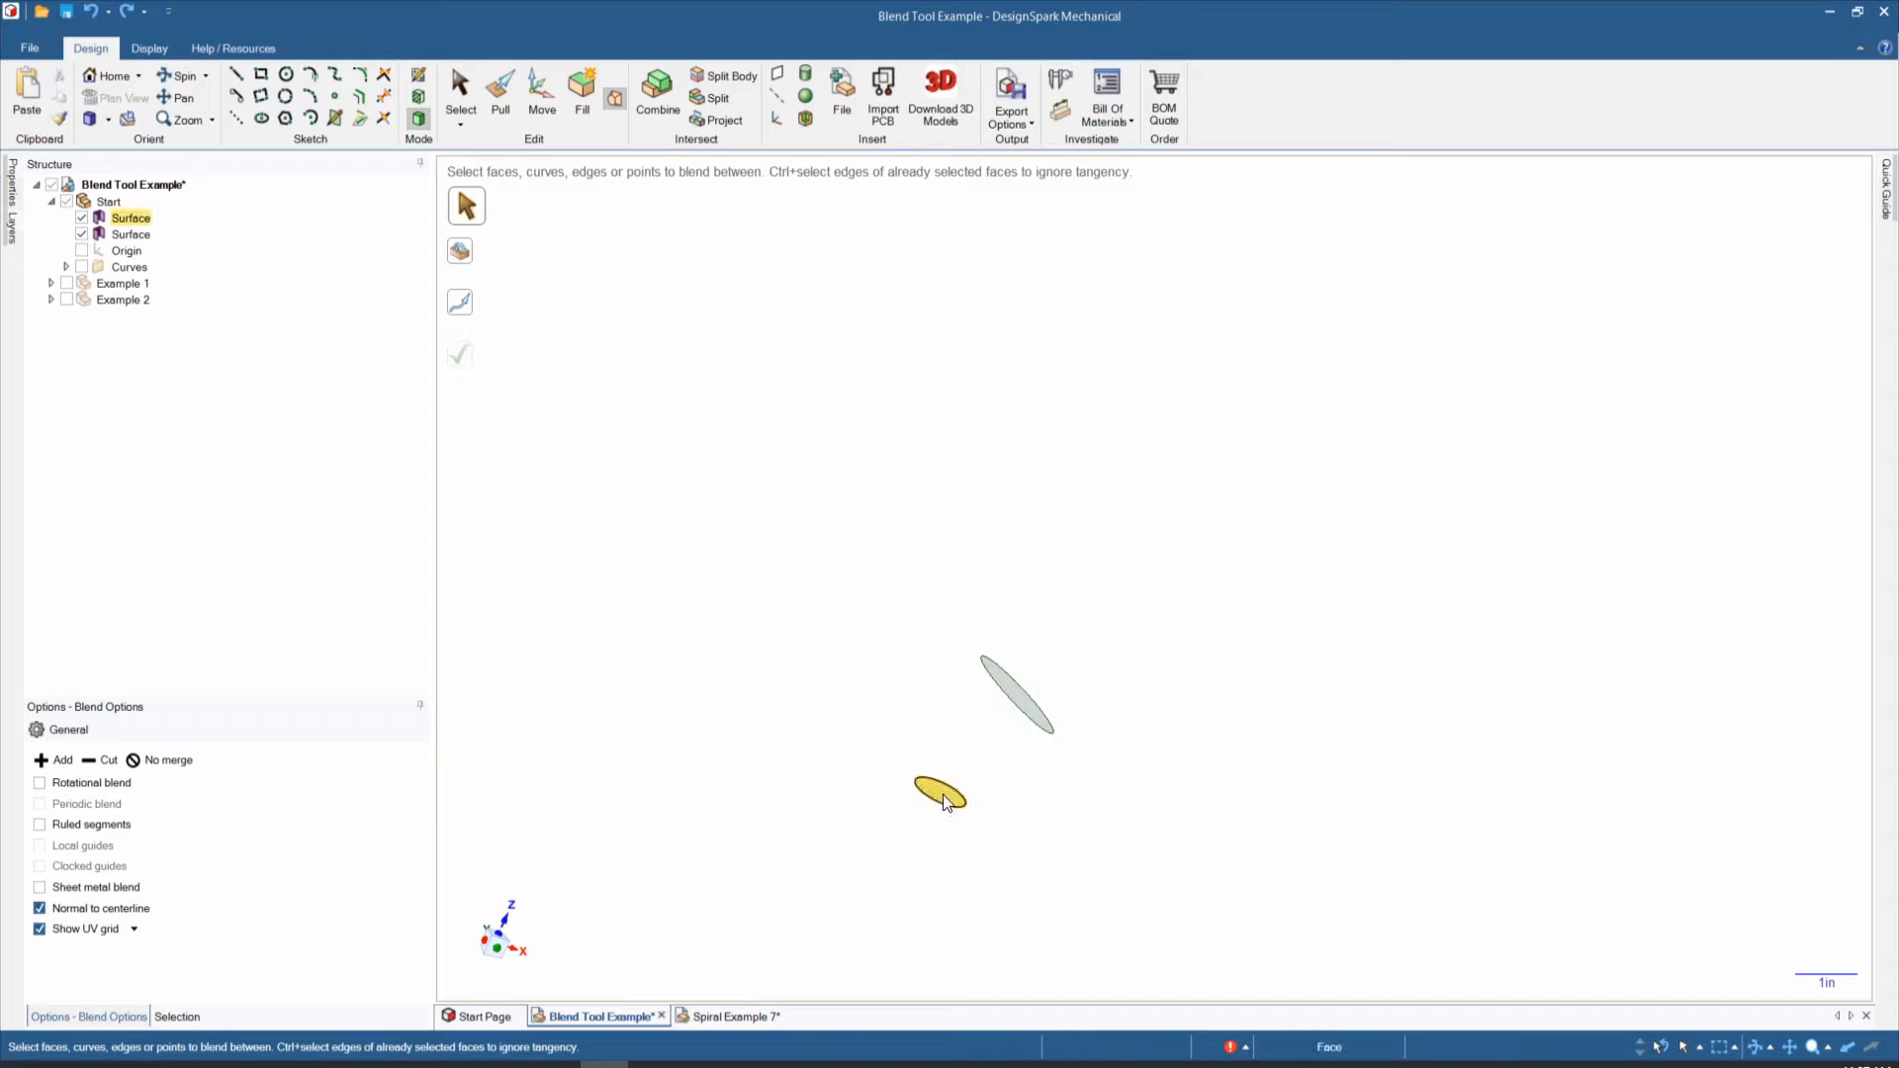
pyautogui.click(1021, 697)
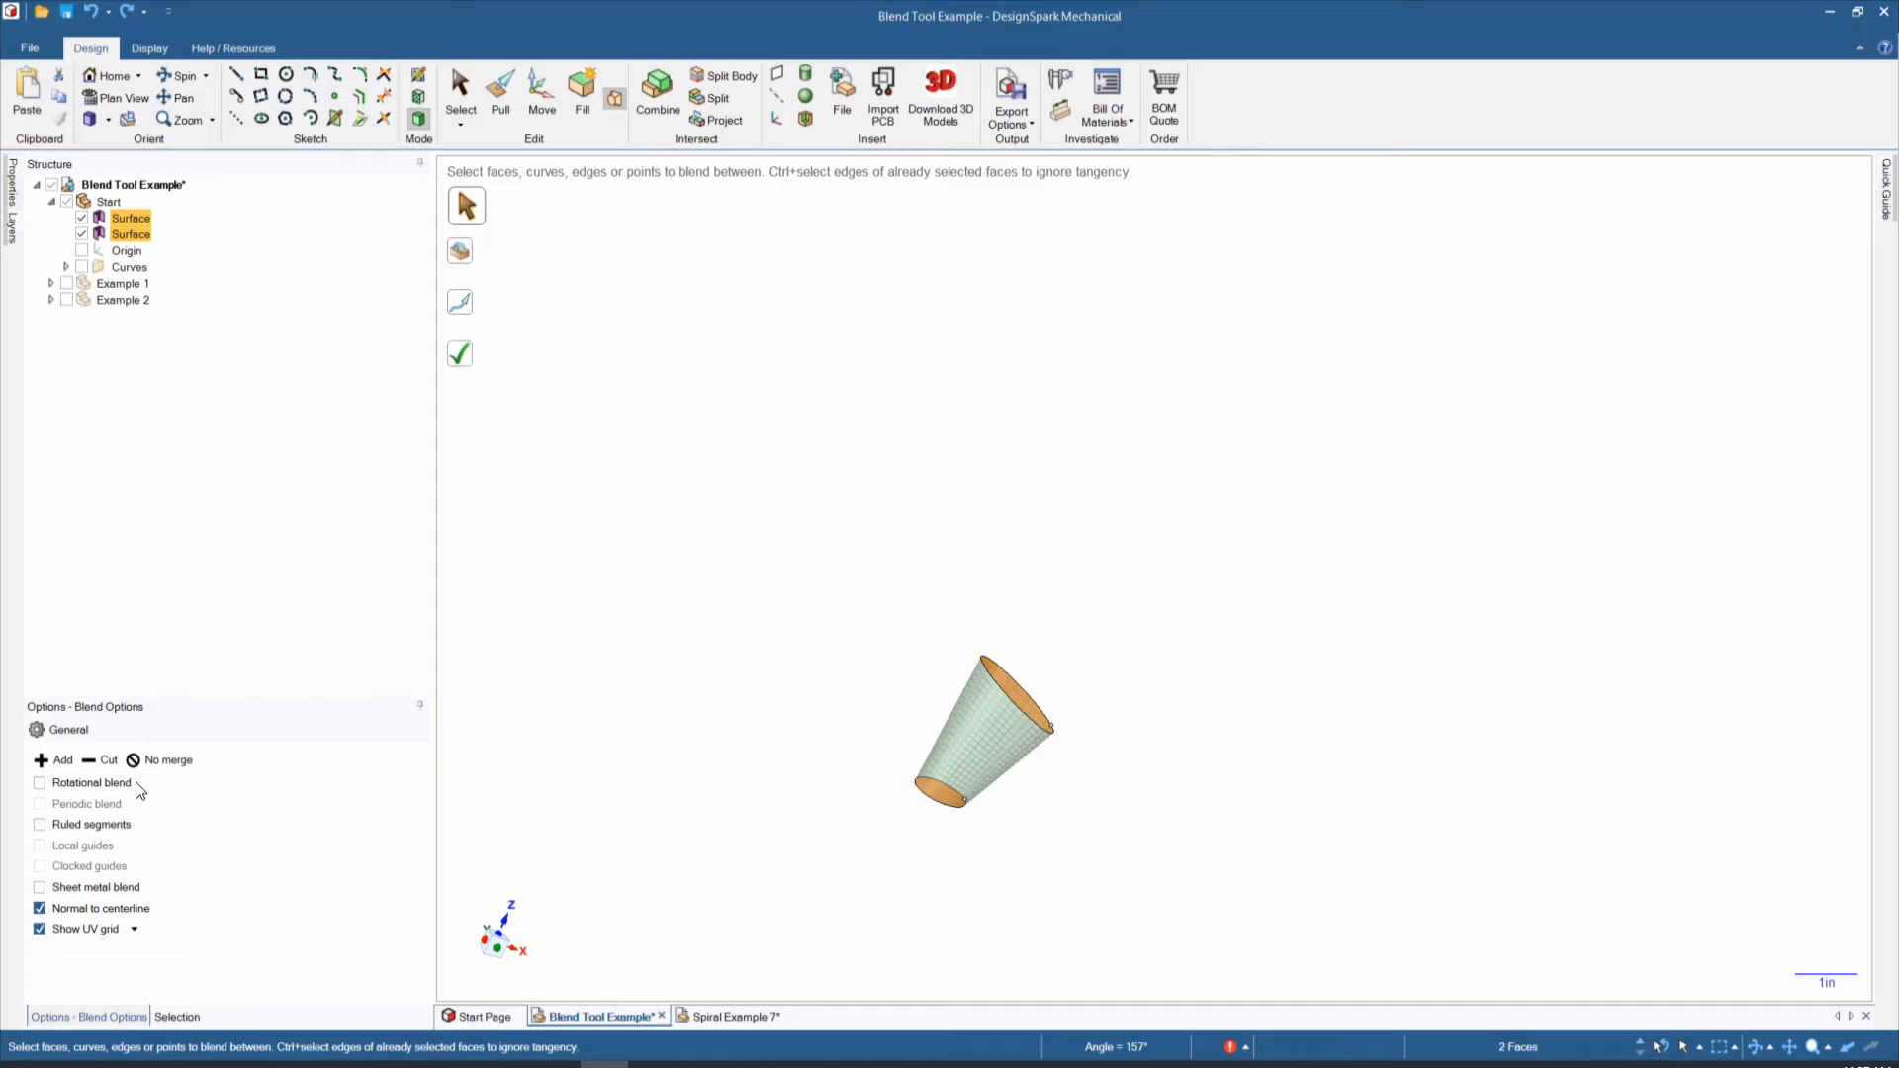
pyautogui.click(97, 958)
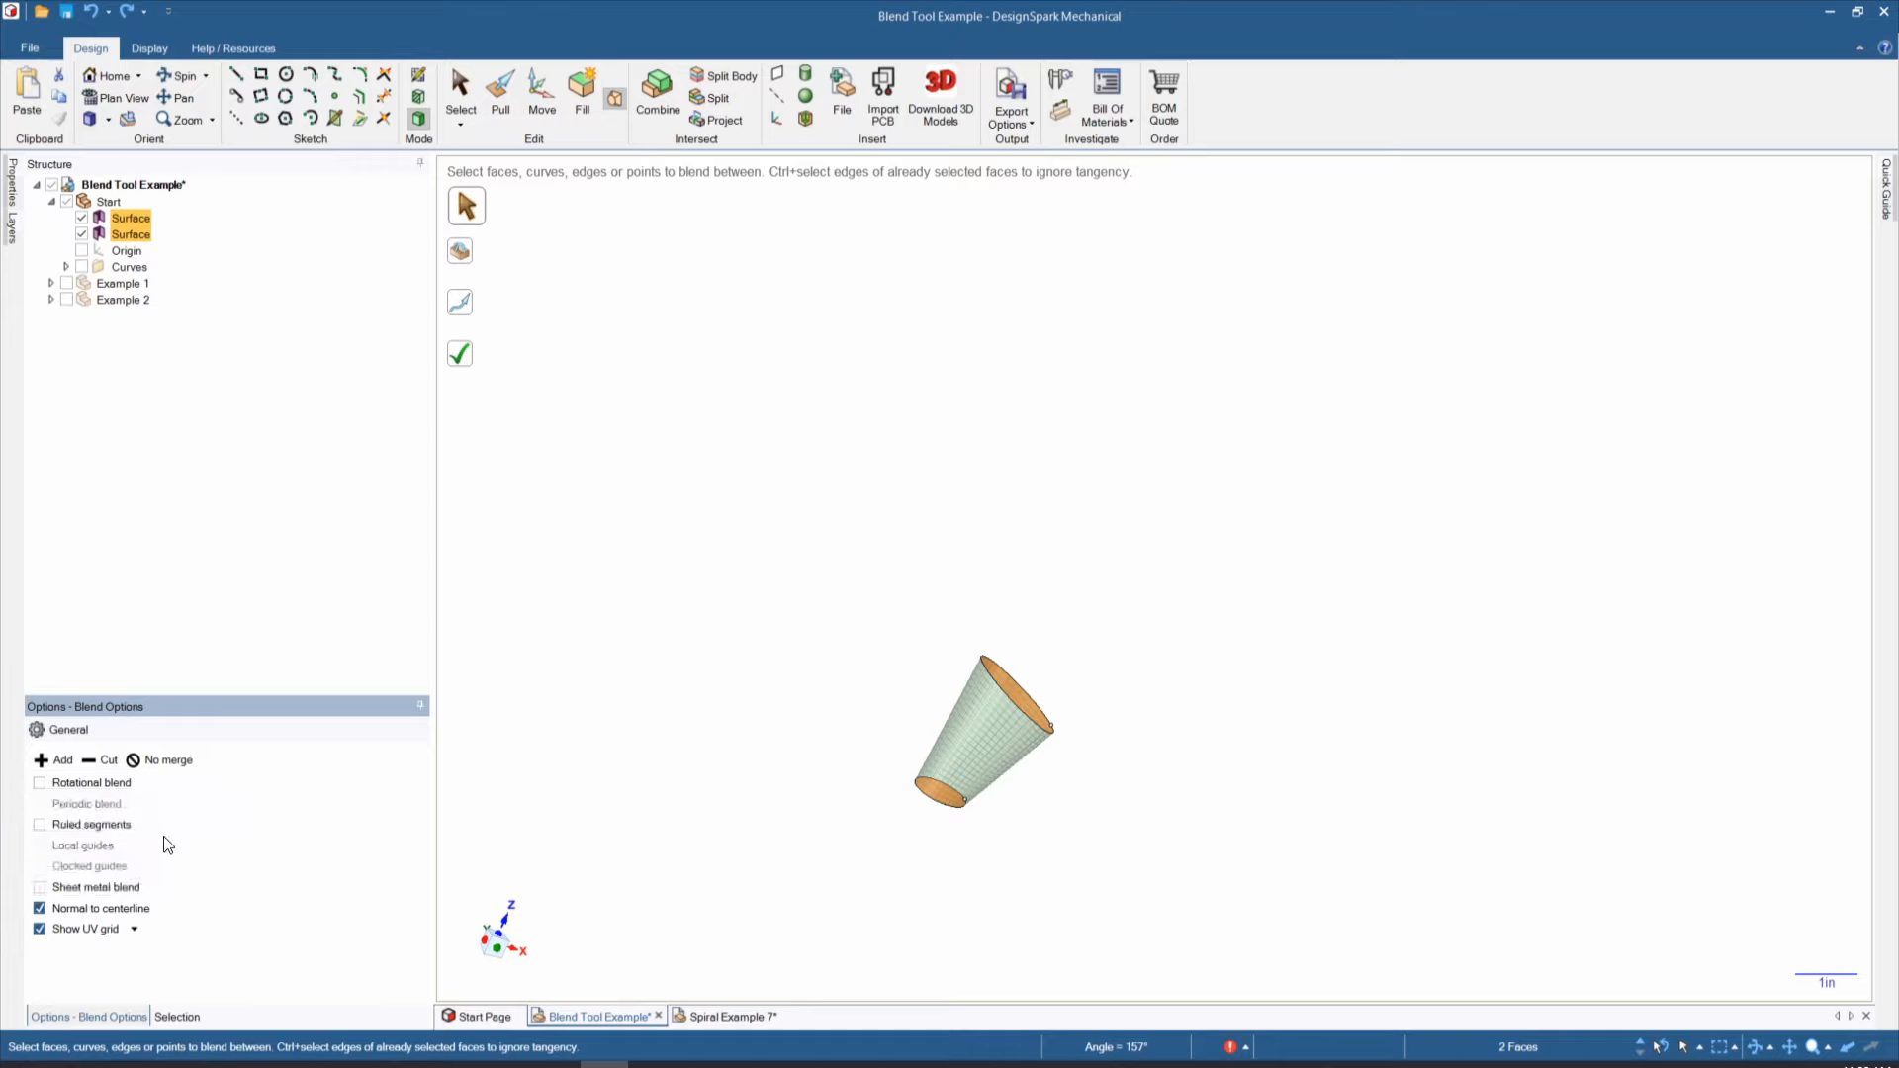
pyautogui.click(41, 784)
pyautogui.click(39, 785)
pyautogui.click(40, 825)
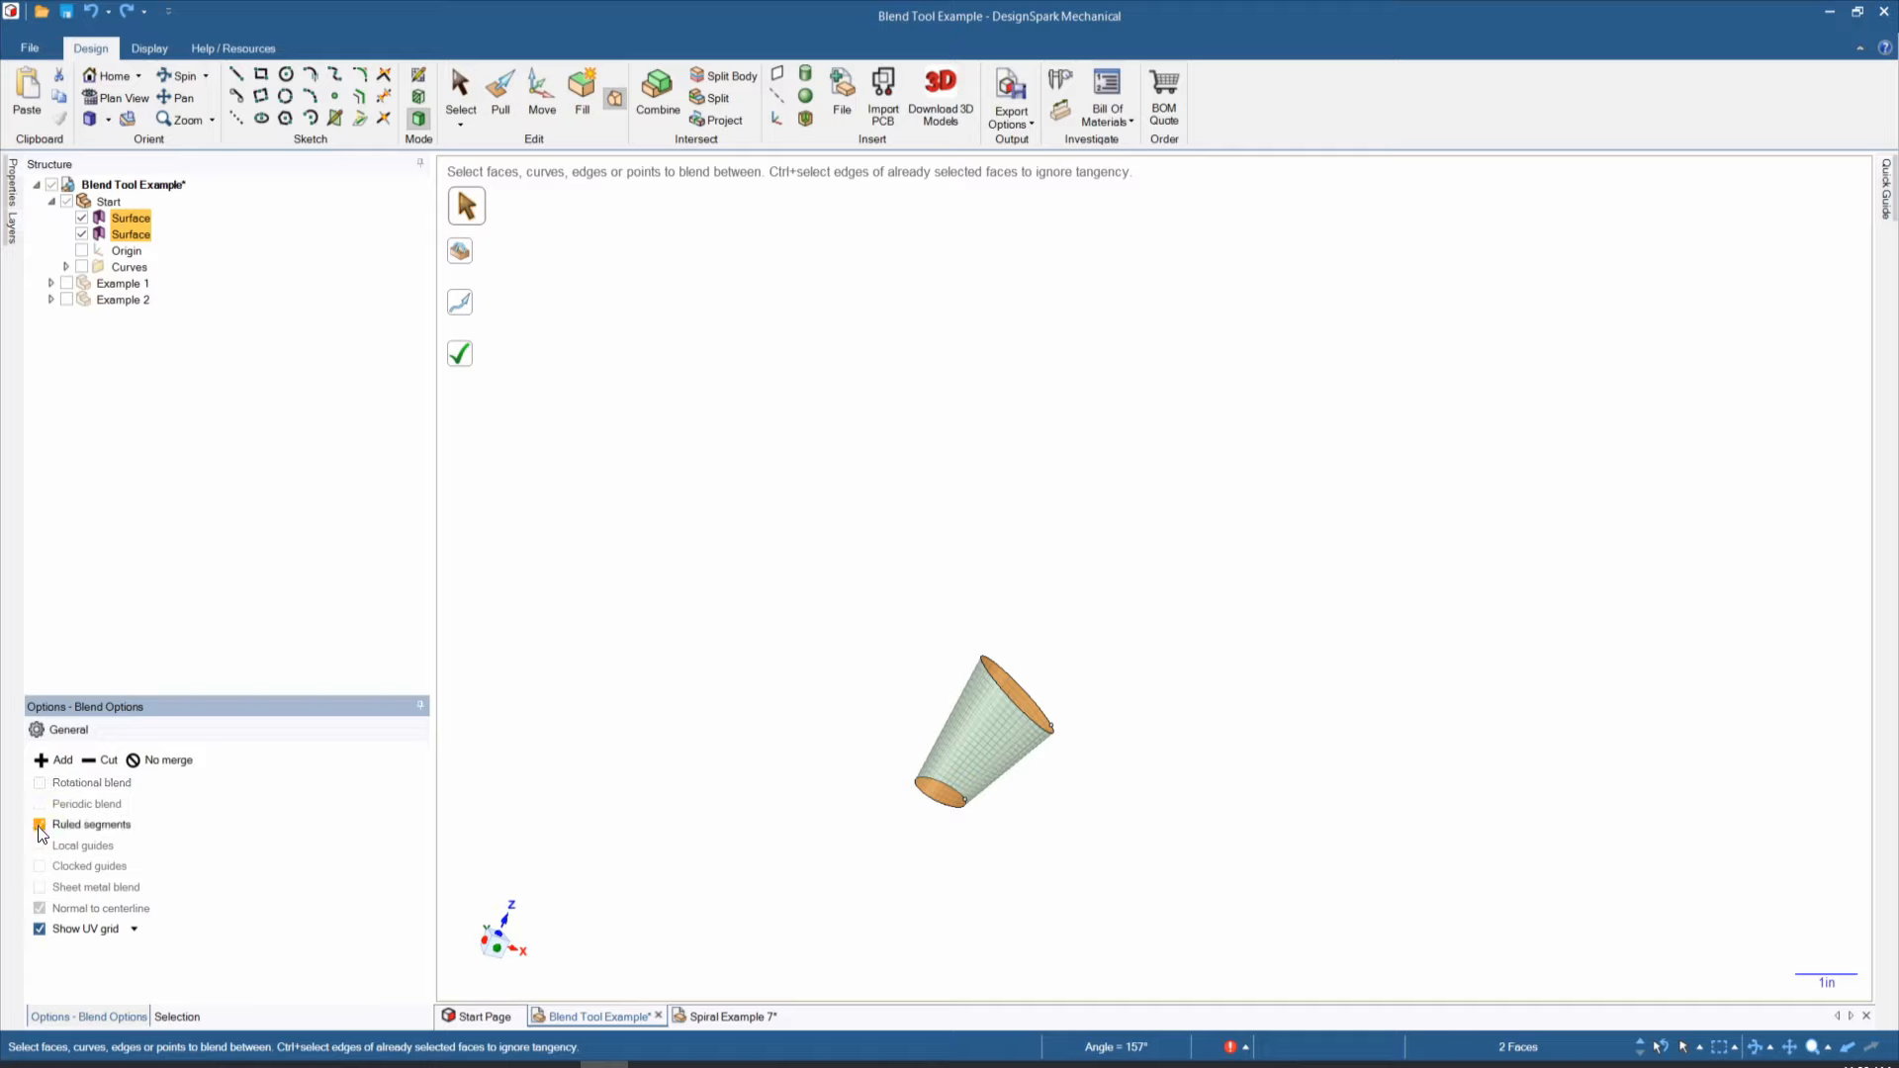
pyautogui.click(38, 827)
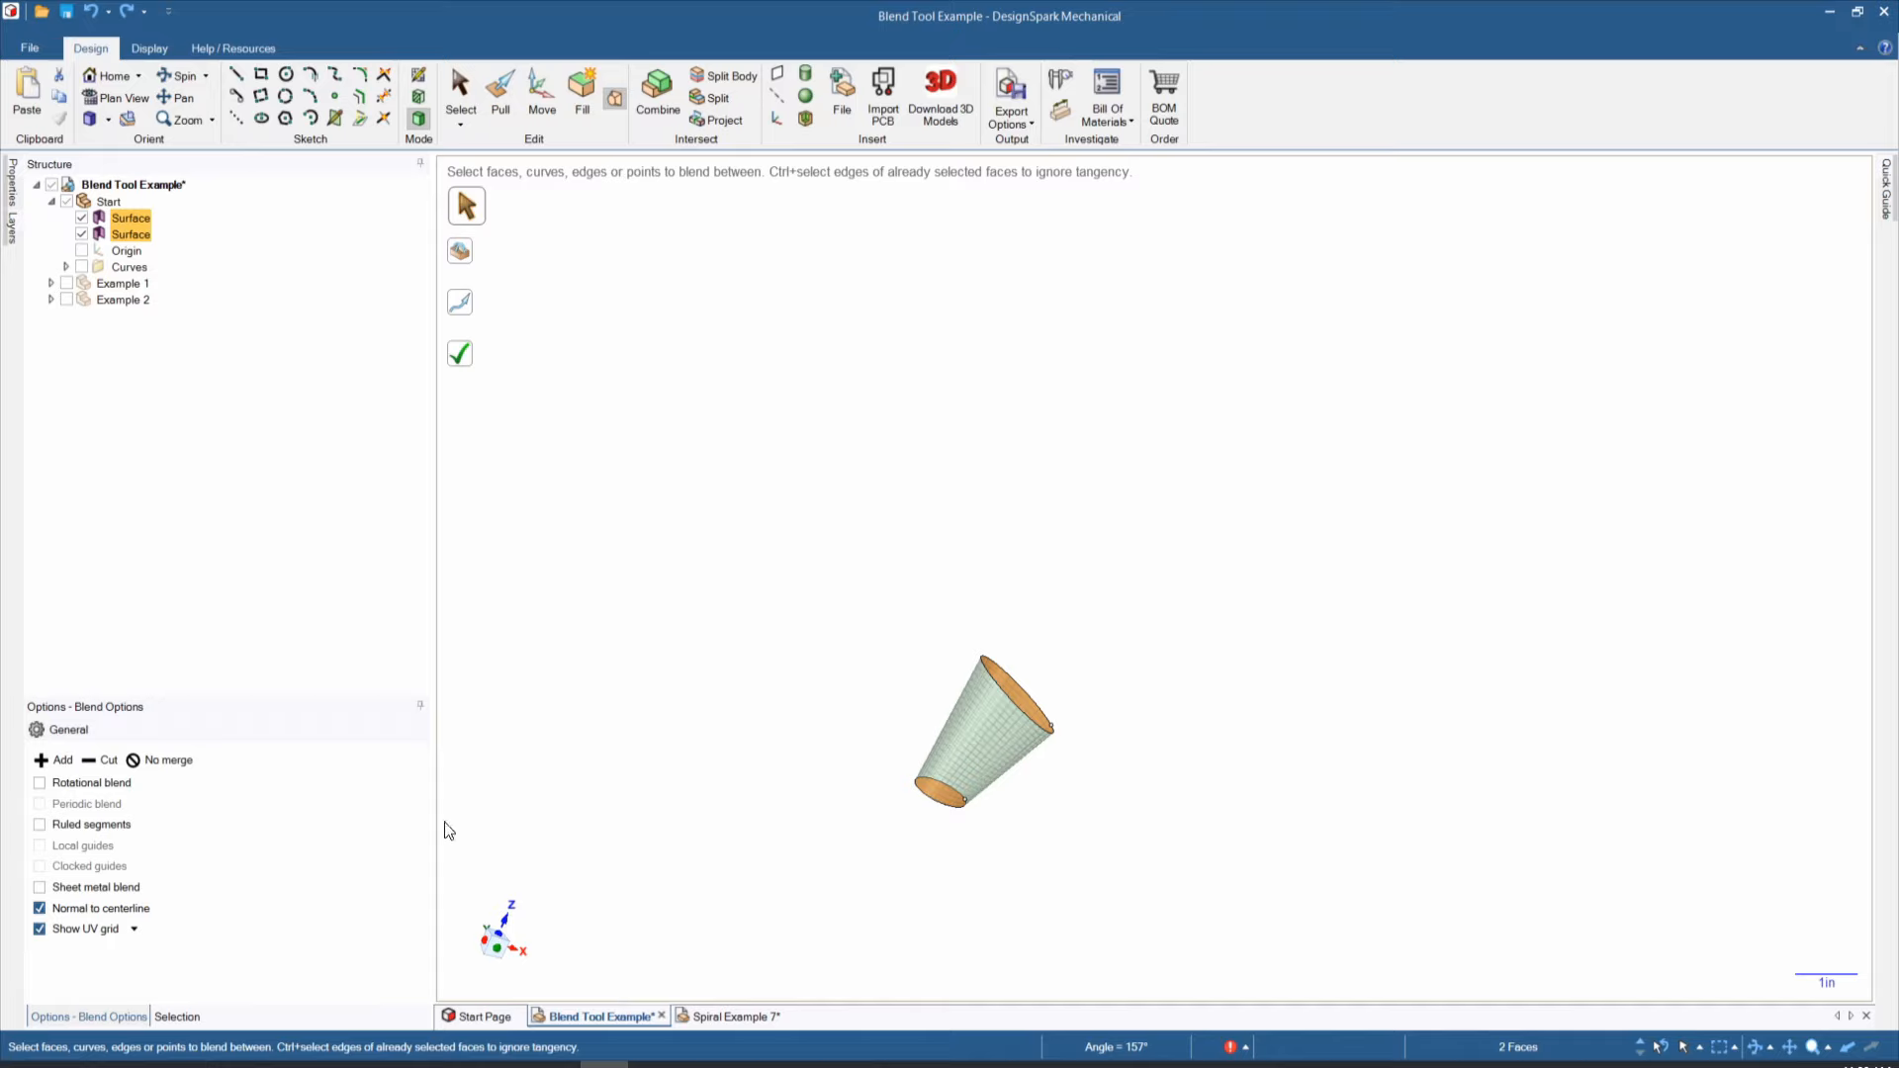
pyautogui.click(98, 777)
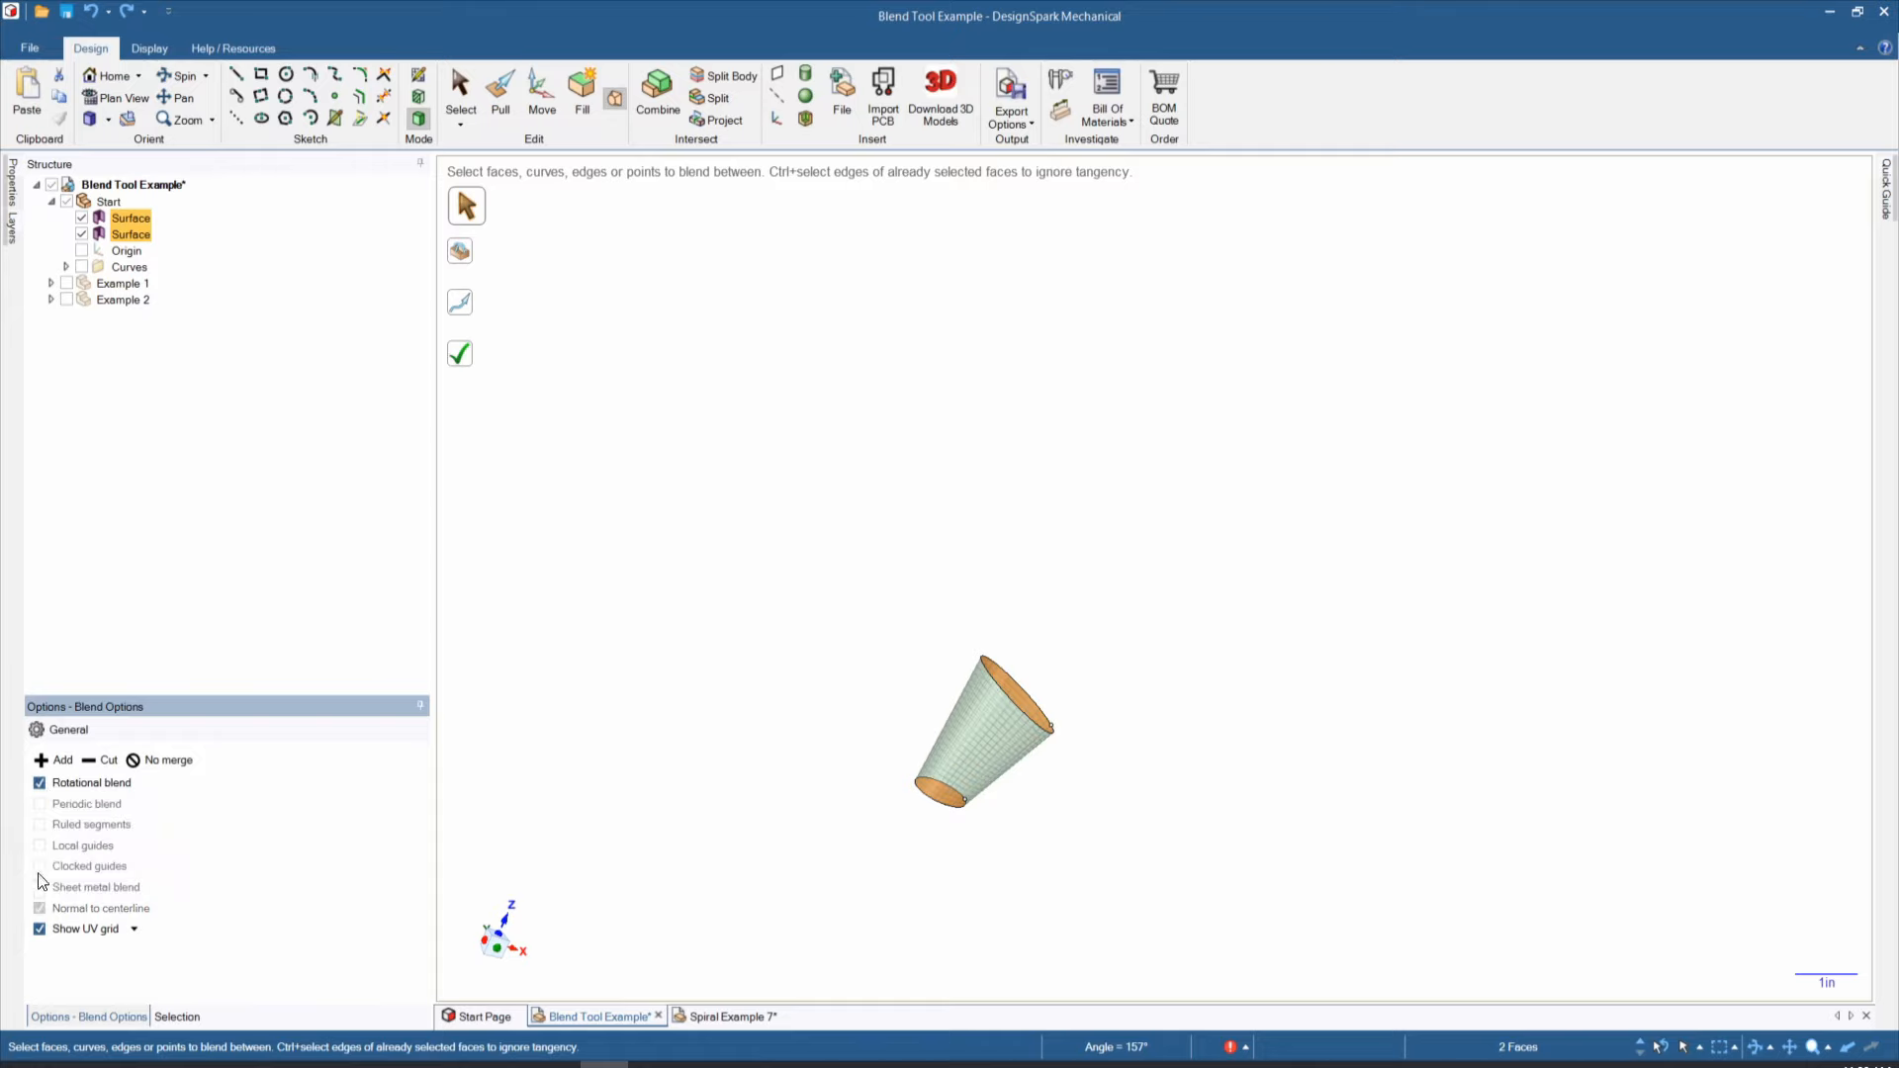
pyautogui.click(40, 785)
# Step: Twist the blend preview by shifting its alignment points along the larger surface's edge
pyautogui.moveTo(738, 846); pyautogui.dragTo(694, 864, button='middle')
pyautogui.scroll(3, 1027, 720)
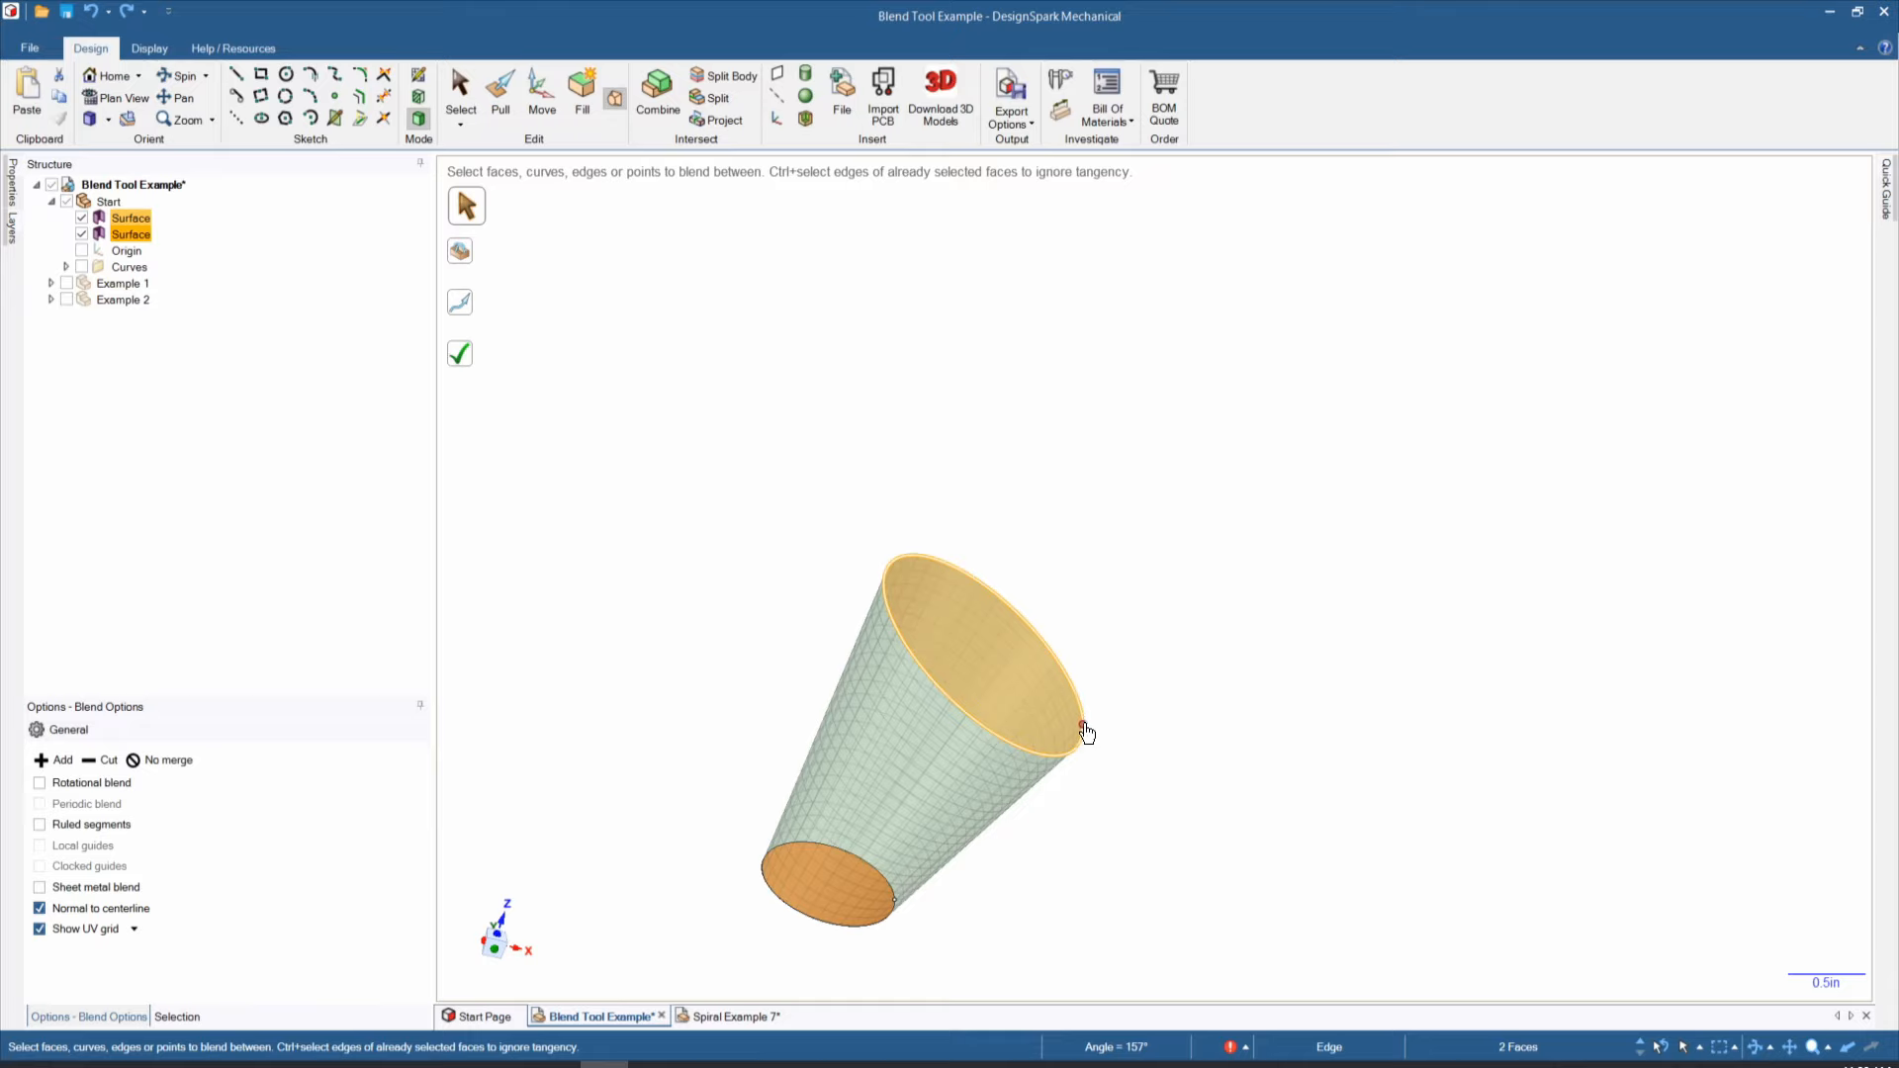
pyautogui.click(1031, 762)
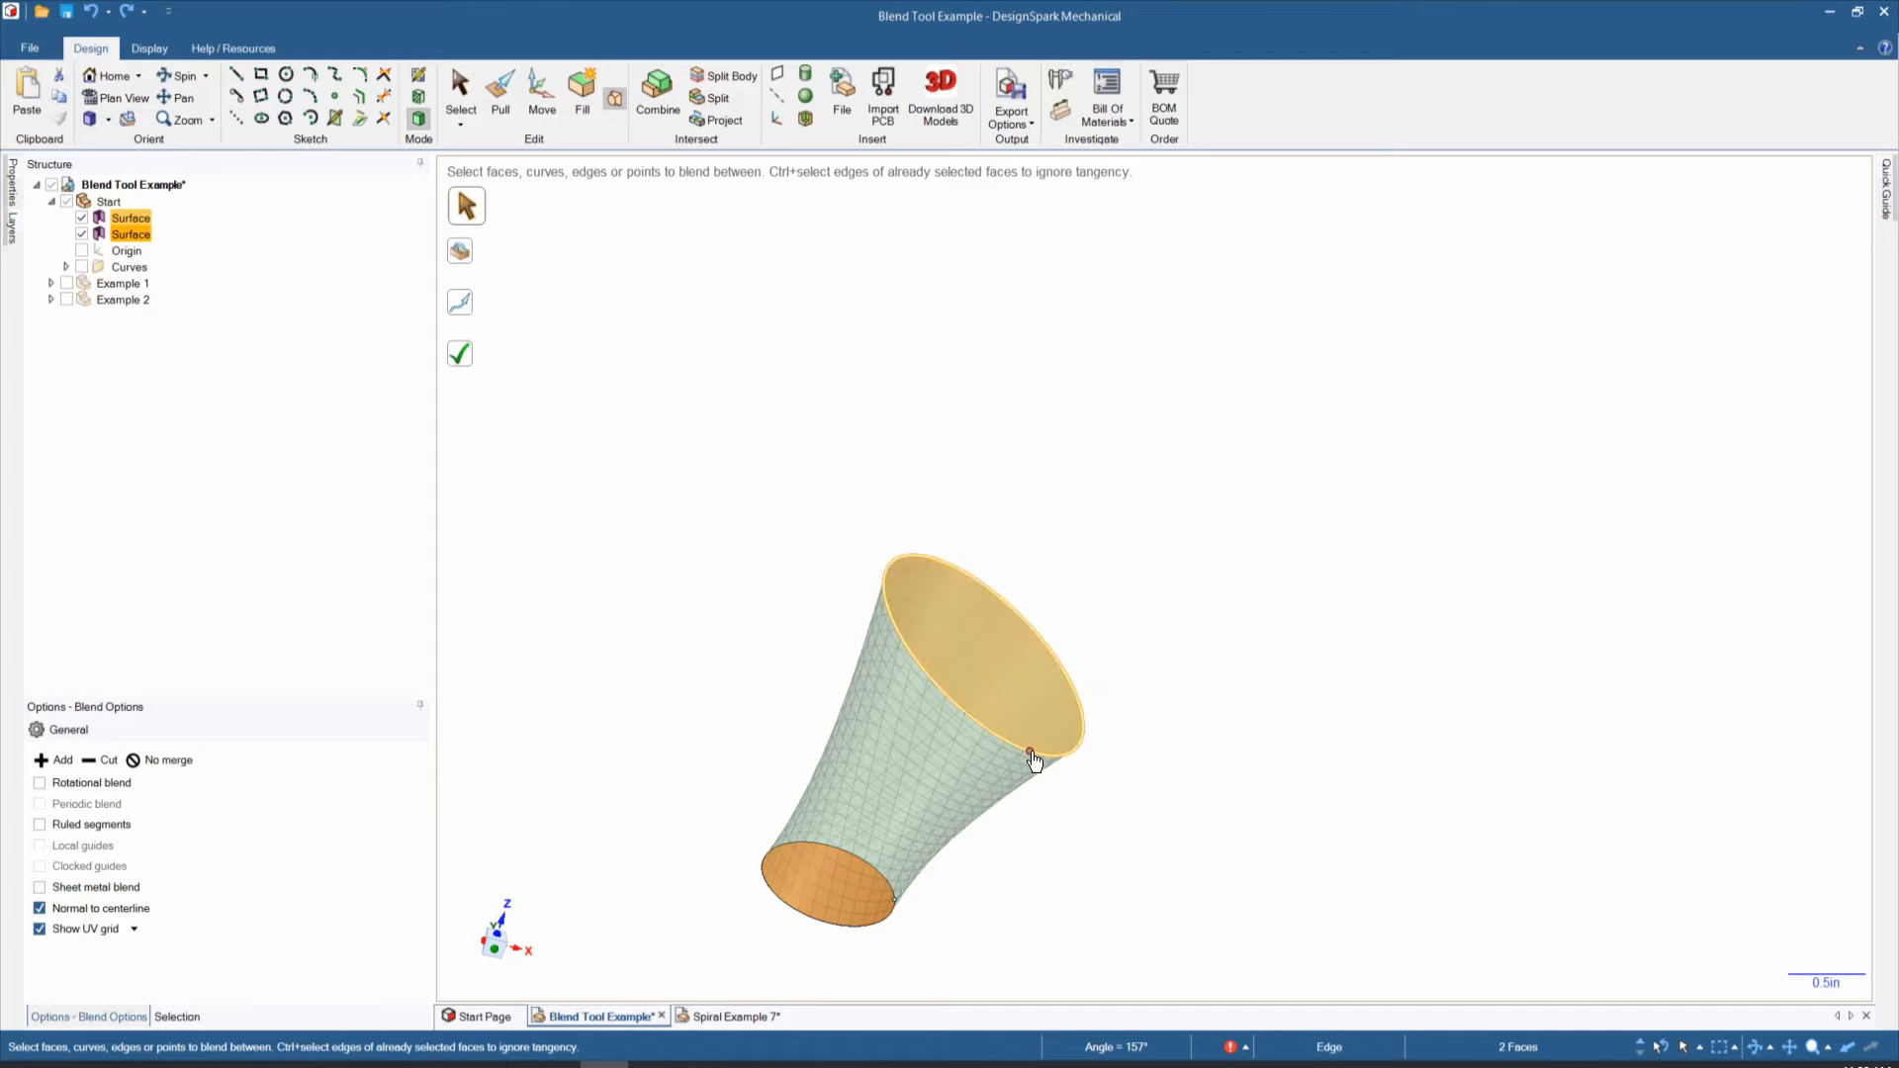
pyautogui.click(948, 708)
pyautogui.moveTo(961, 751)
pyautogui.mouseDown(button='middle')
pyautogui.moveTo(1005, 840)
pyautogui.moveTo(983, 797)
pyautogui.moveTo(920, 757)
pyautogui.moveTo(869, 771)
pyautogui.moveTo(835, 827)
pyautogui.mouseUp(button='middle')
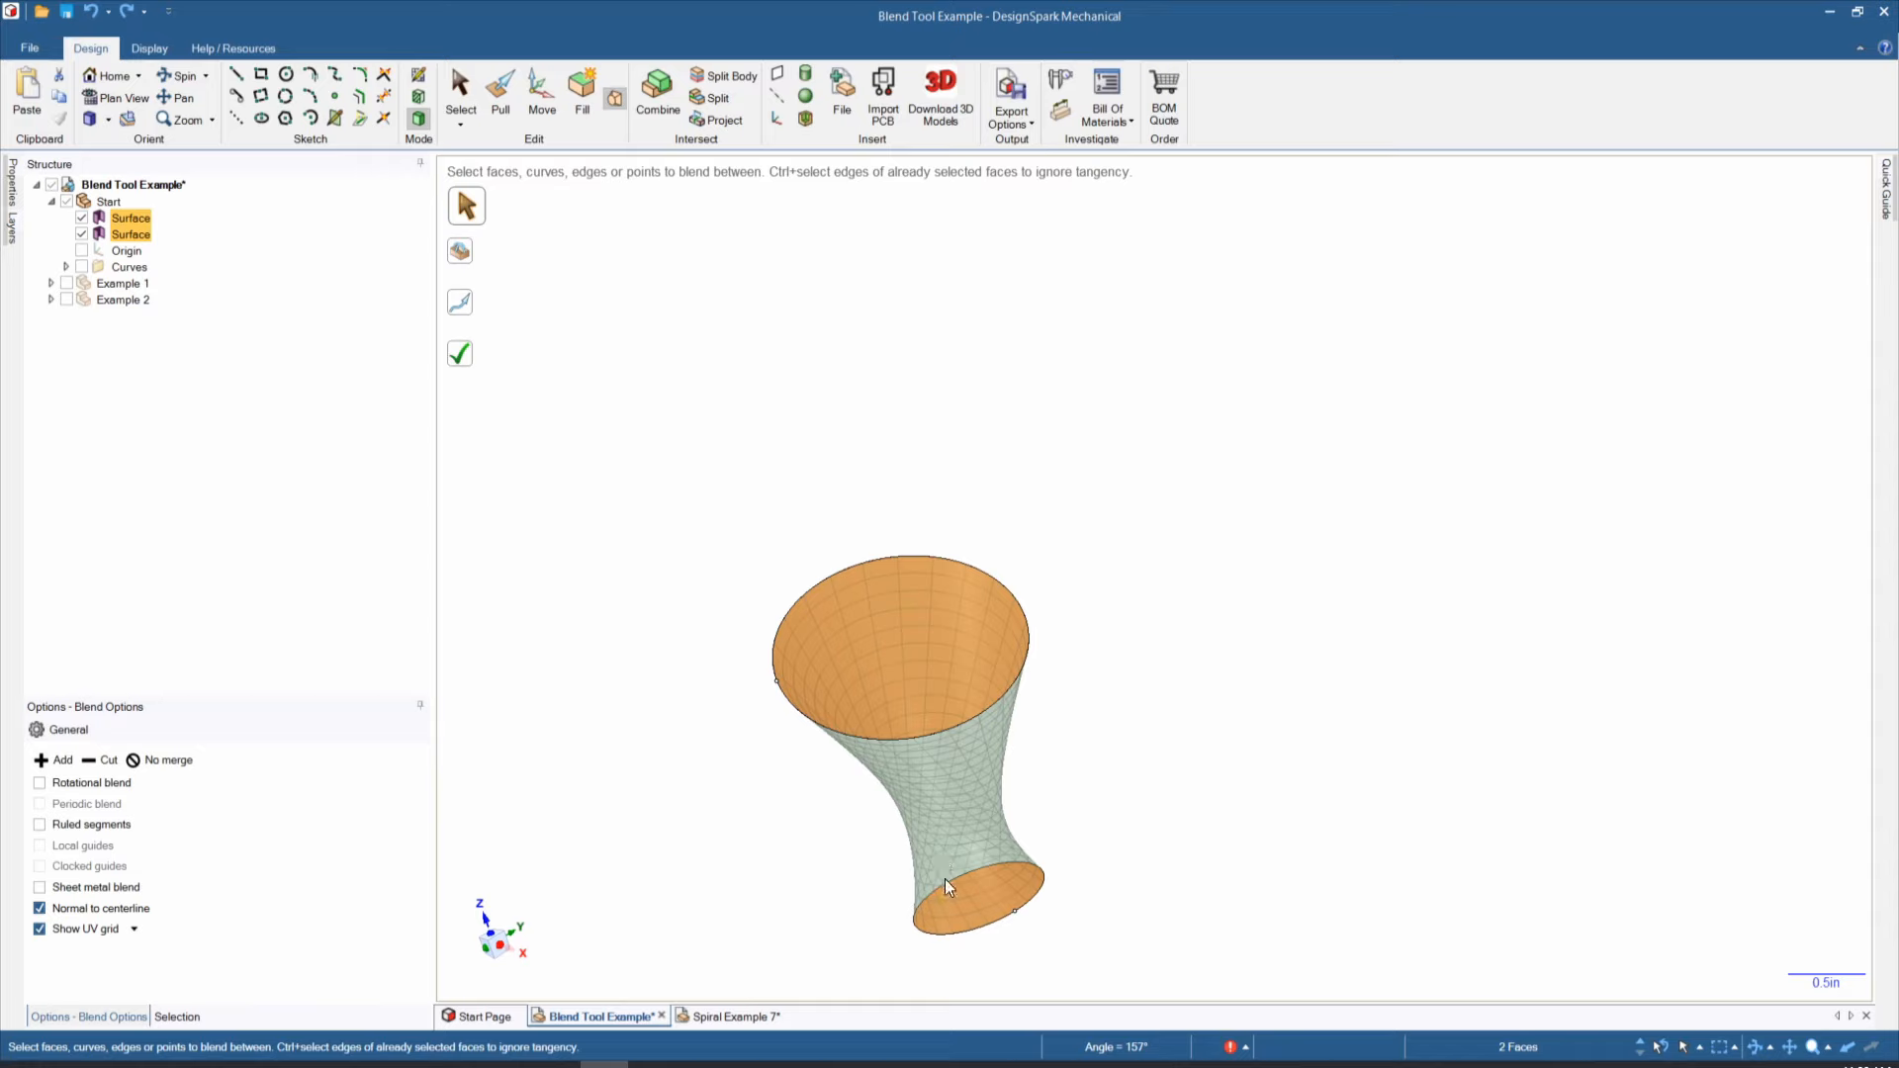
pyautogui.scroll(-3, 856, 863)
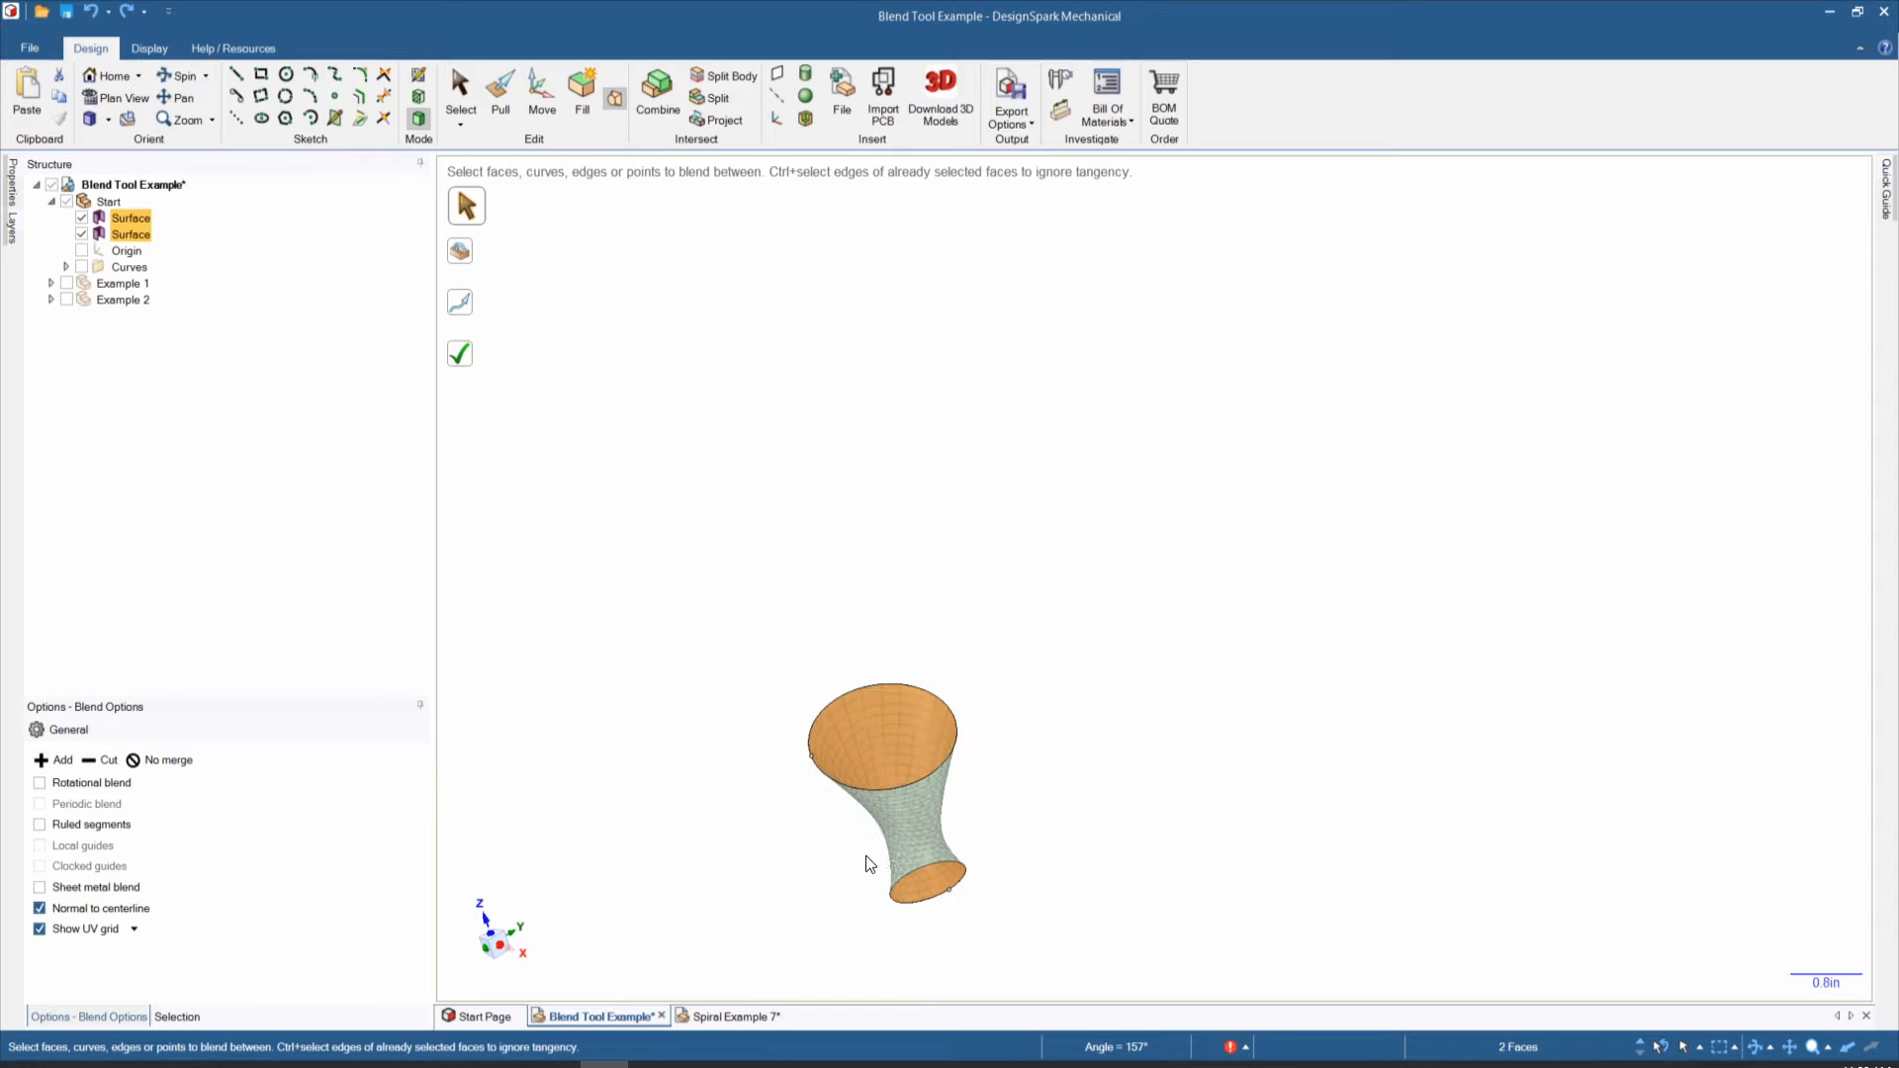
pyautogui.scroll(6, 894, 840)
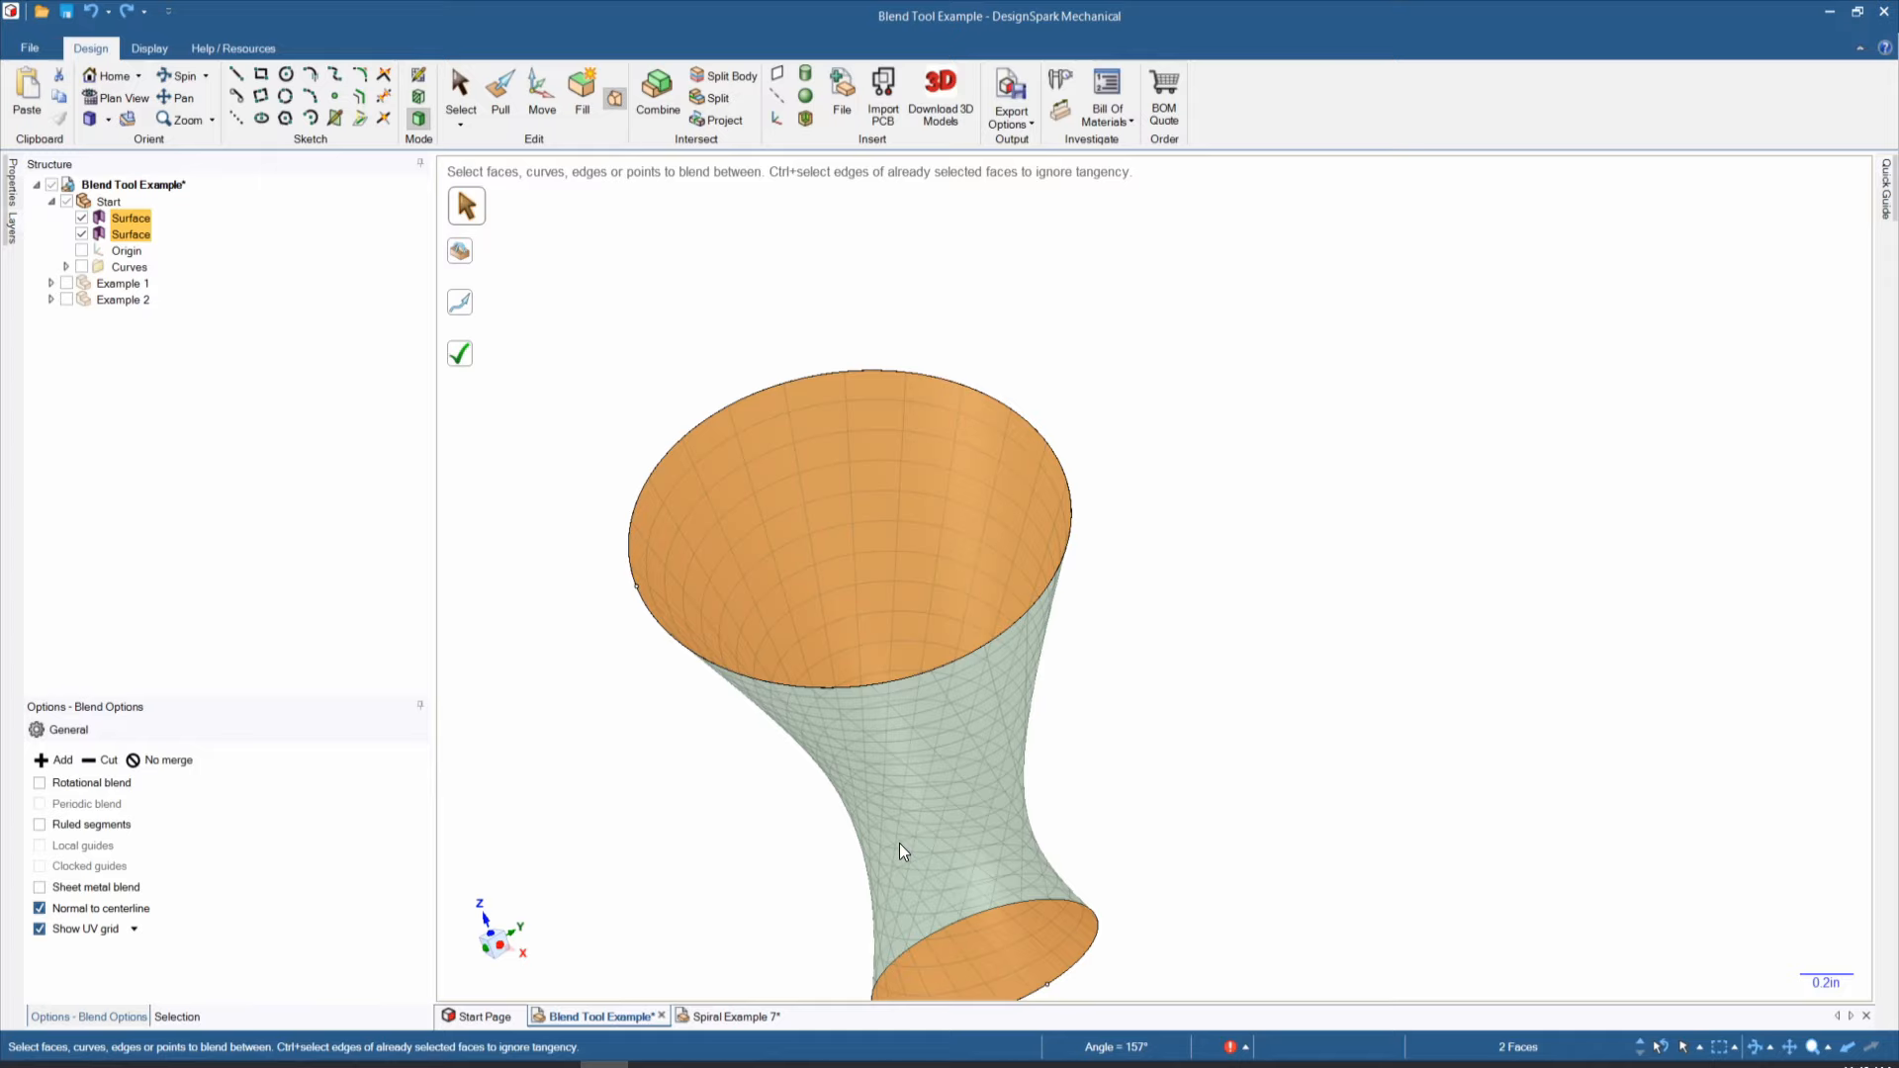
# Step: Complete the twisted blend as a solid, inspect its shape, undo it and clear the face selection
pyautogui.press('Return')
pyautogui.moveTo(867, 869); pyautogui.dragTo(1109, 838, button='middle')
pyautogui.scroll(-3, 1178, 772)
pyautogui.scroll(5, 997, 796)
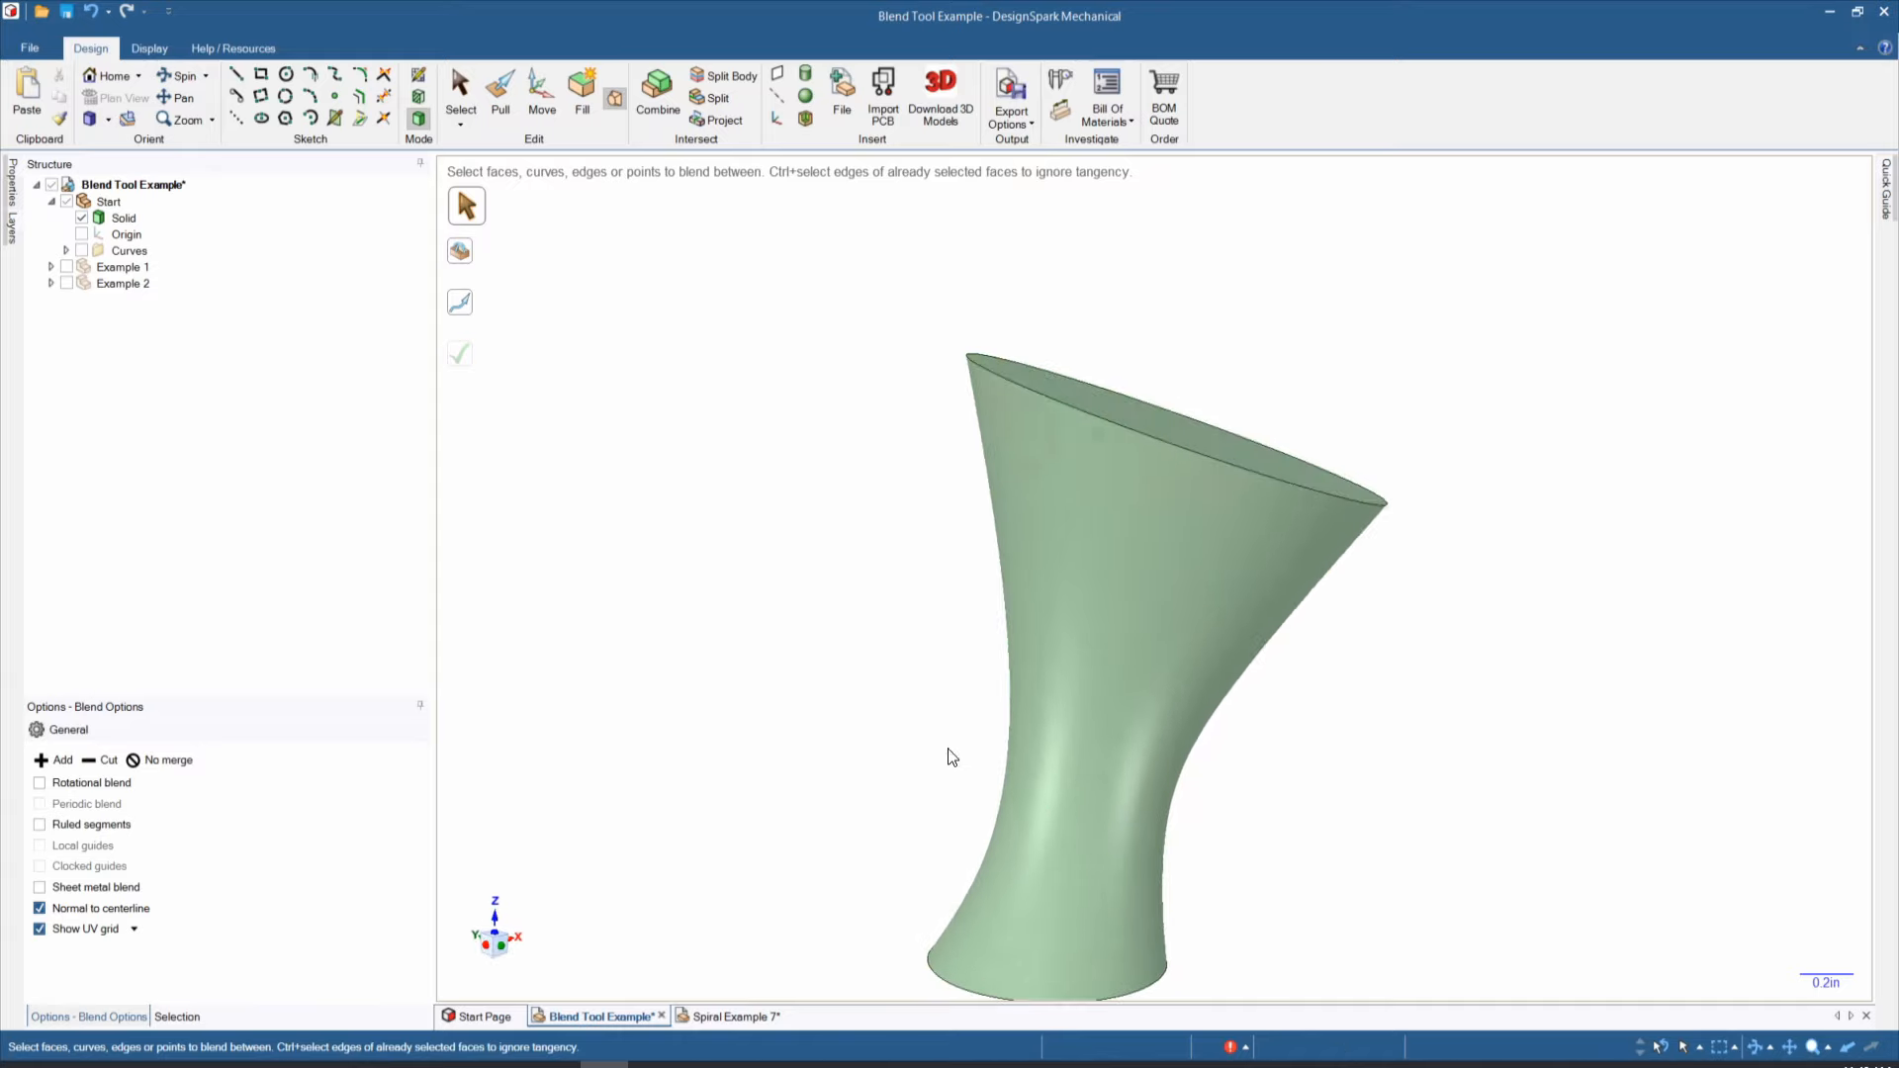
pyautogui.scroll(-4, 938, 752)
pyautogui.hotkey('ctrl', 'z')
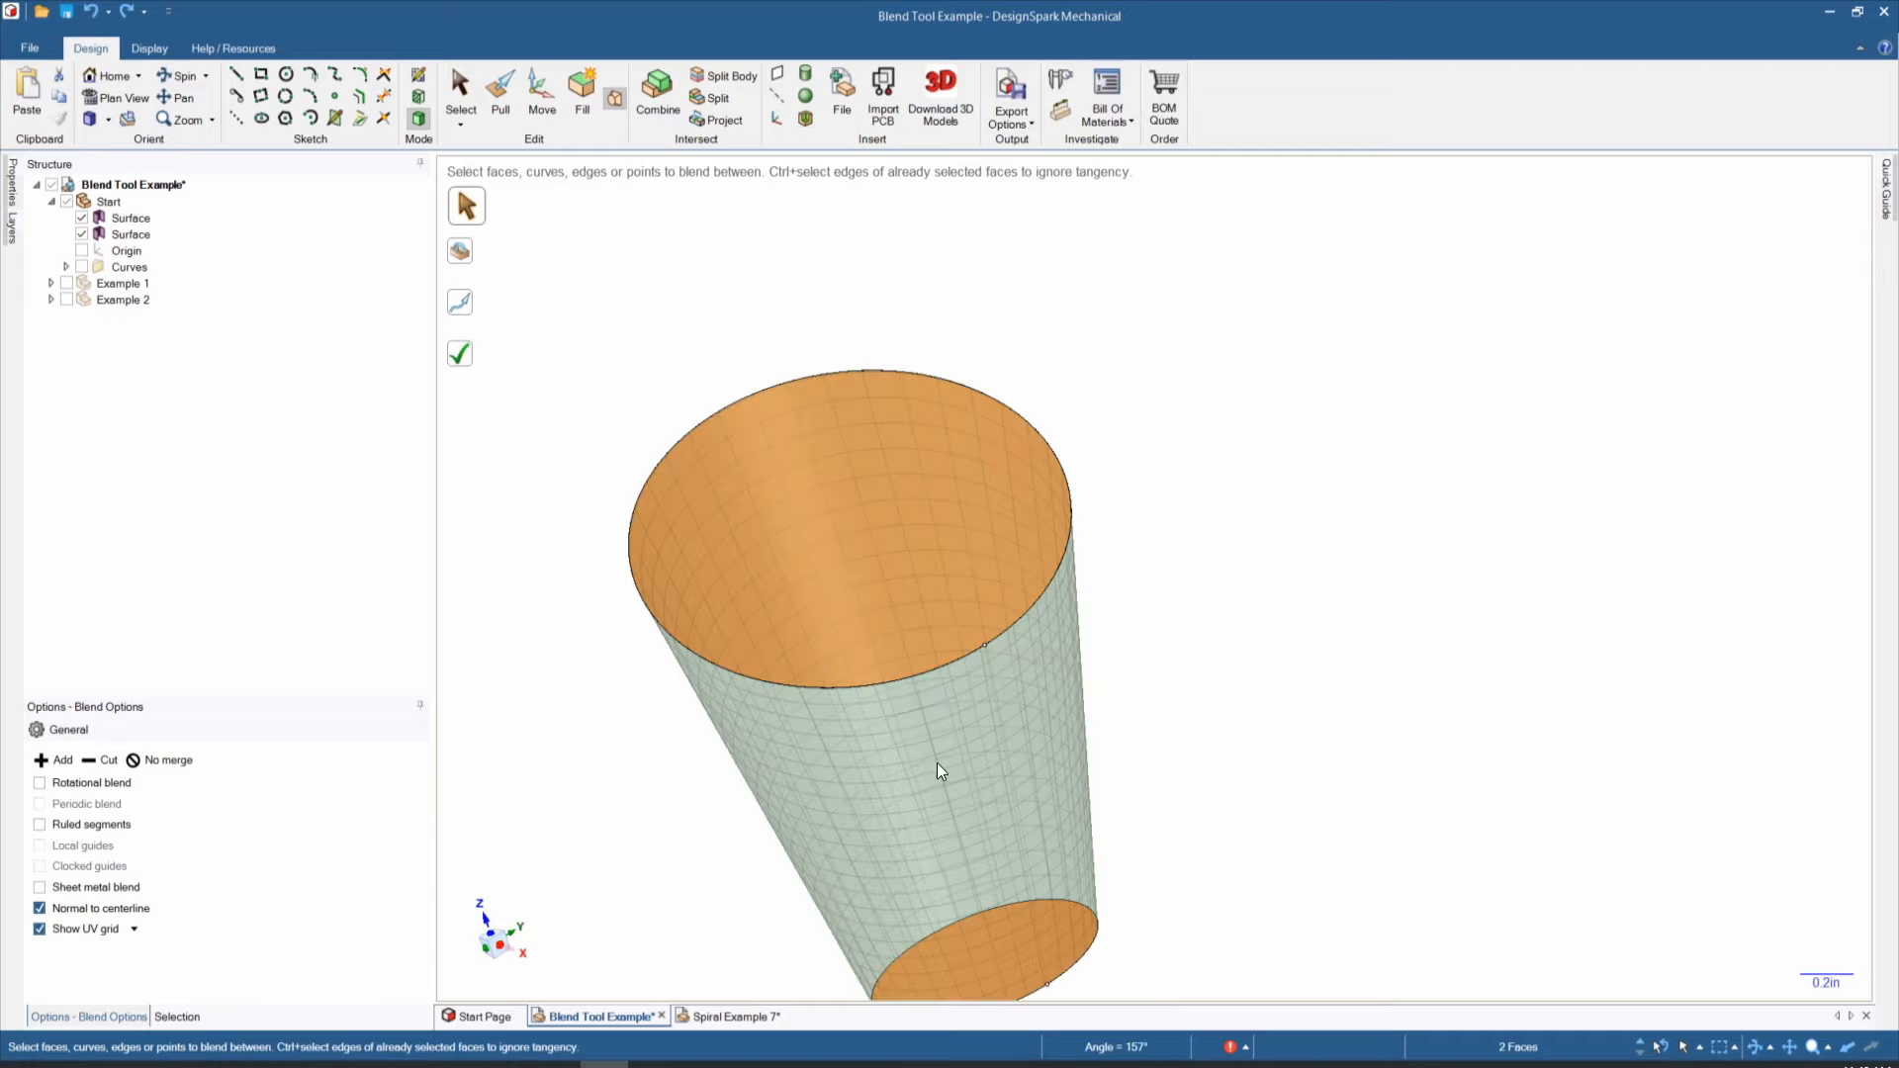
pyautogui.press('Escape')
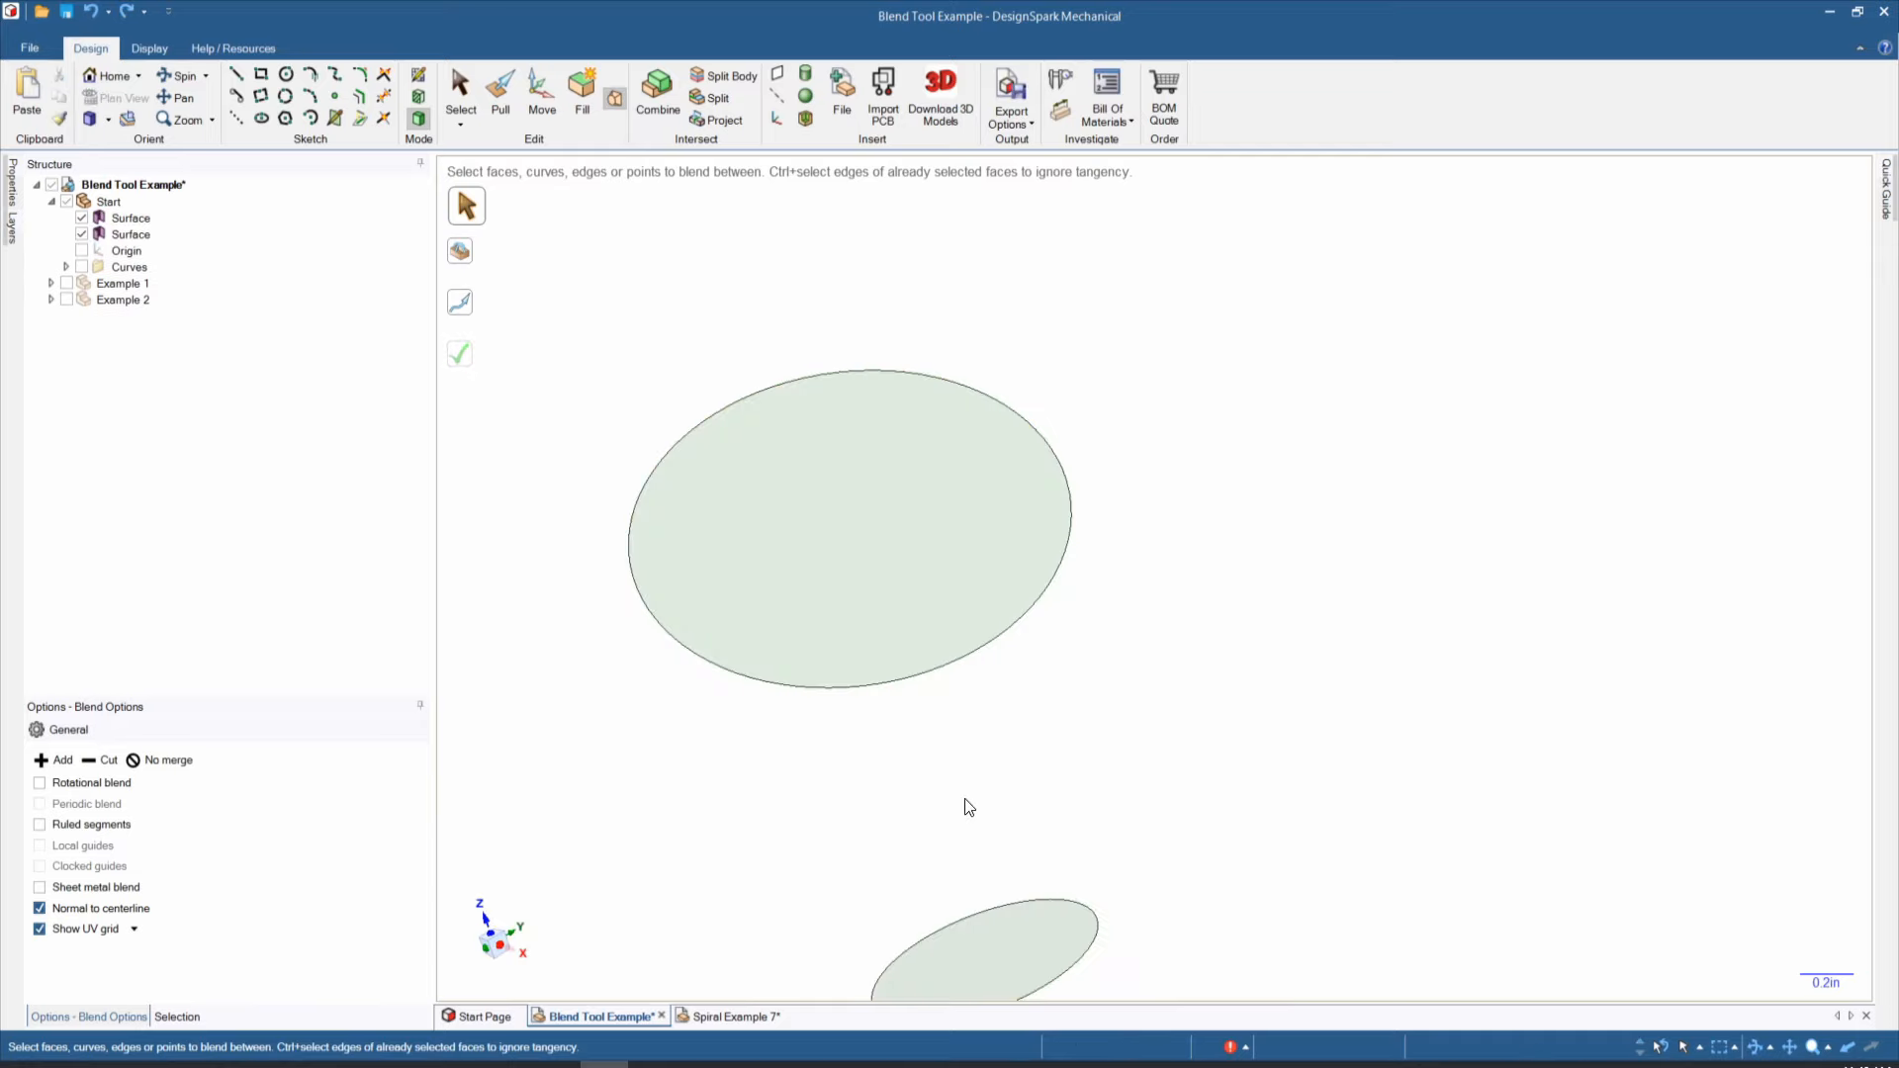
# Step: Make the curves of the Start component visible
pyautogui.moveTo(966, 803); pyautogui.dragTo(1016, 770, button='middle')
pyautogui.press('Left')
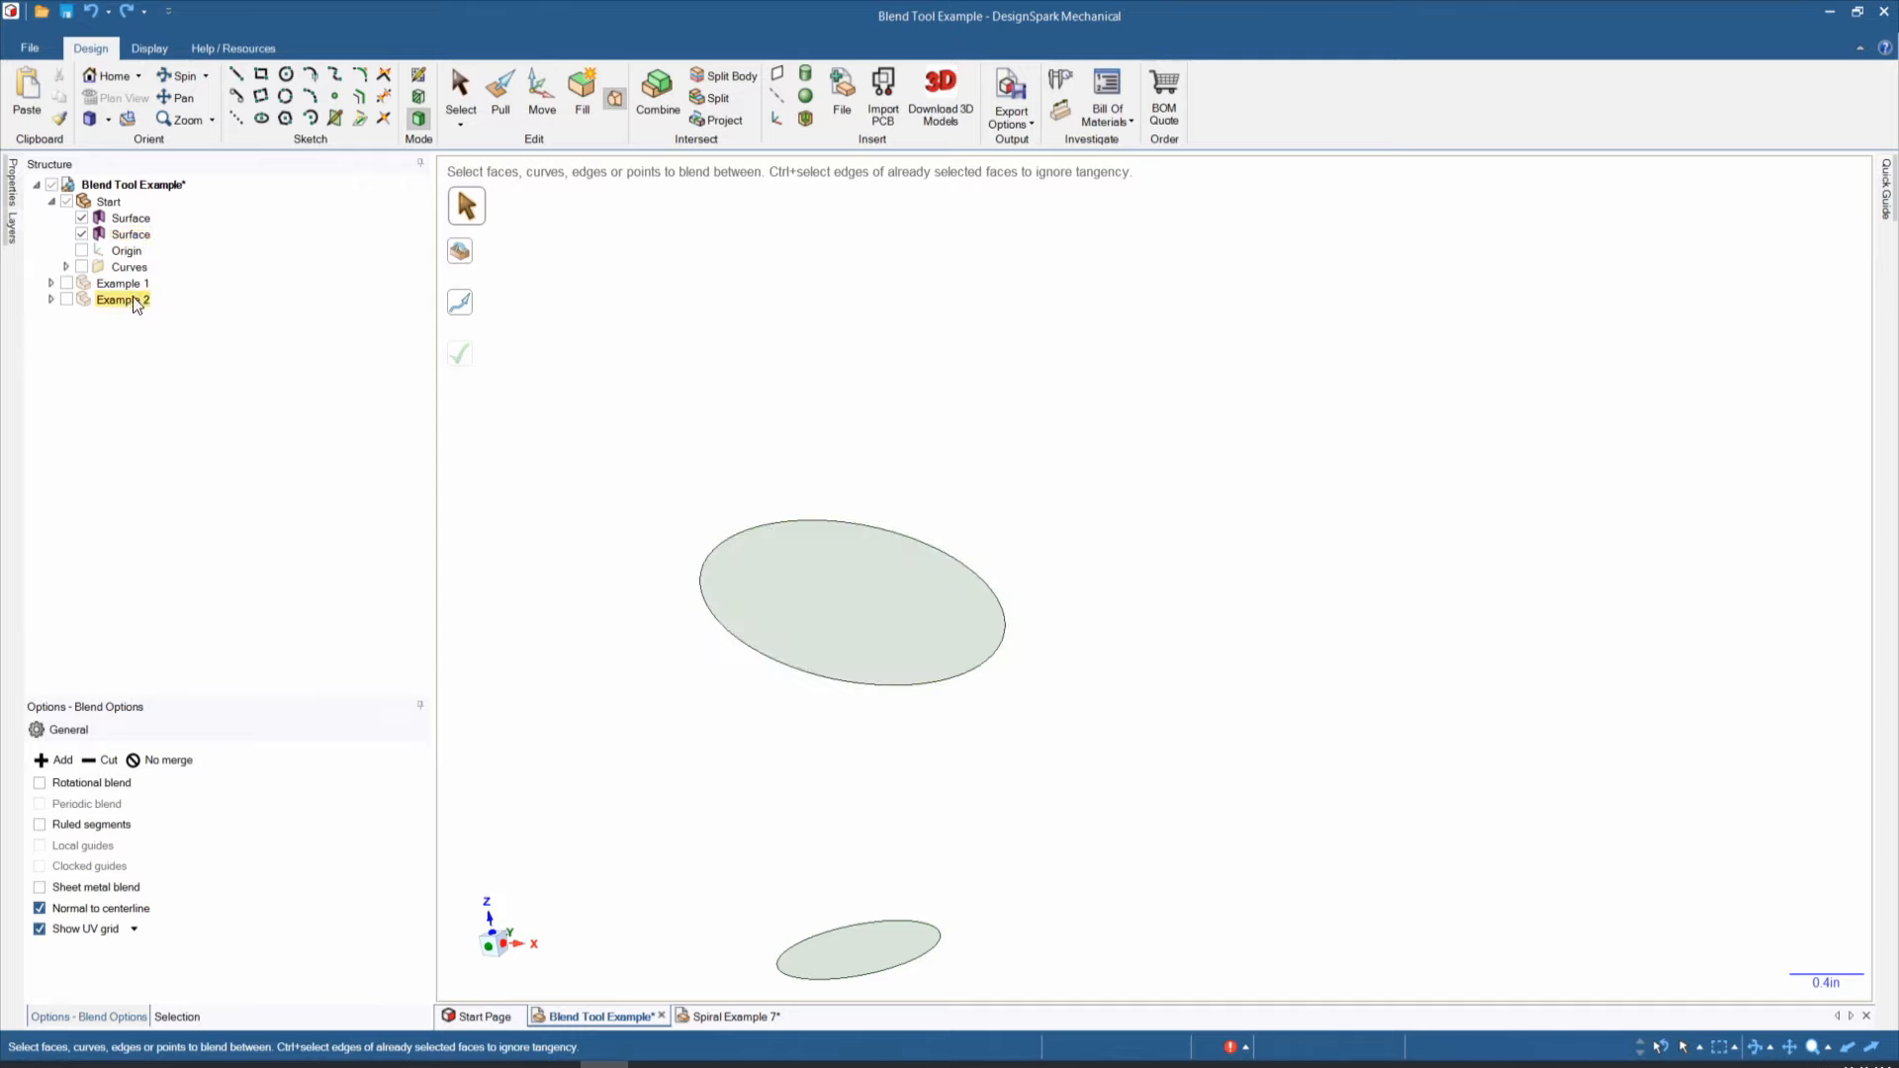
pyautogui.click(81, 267)
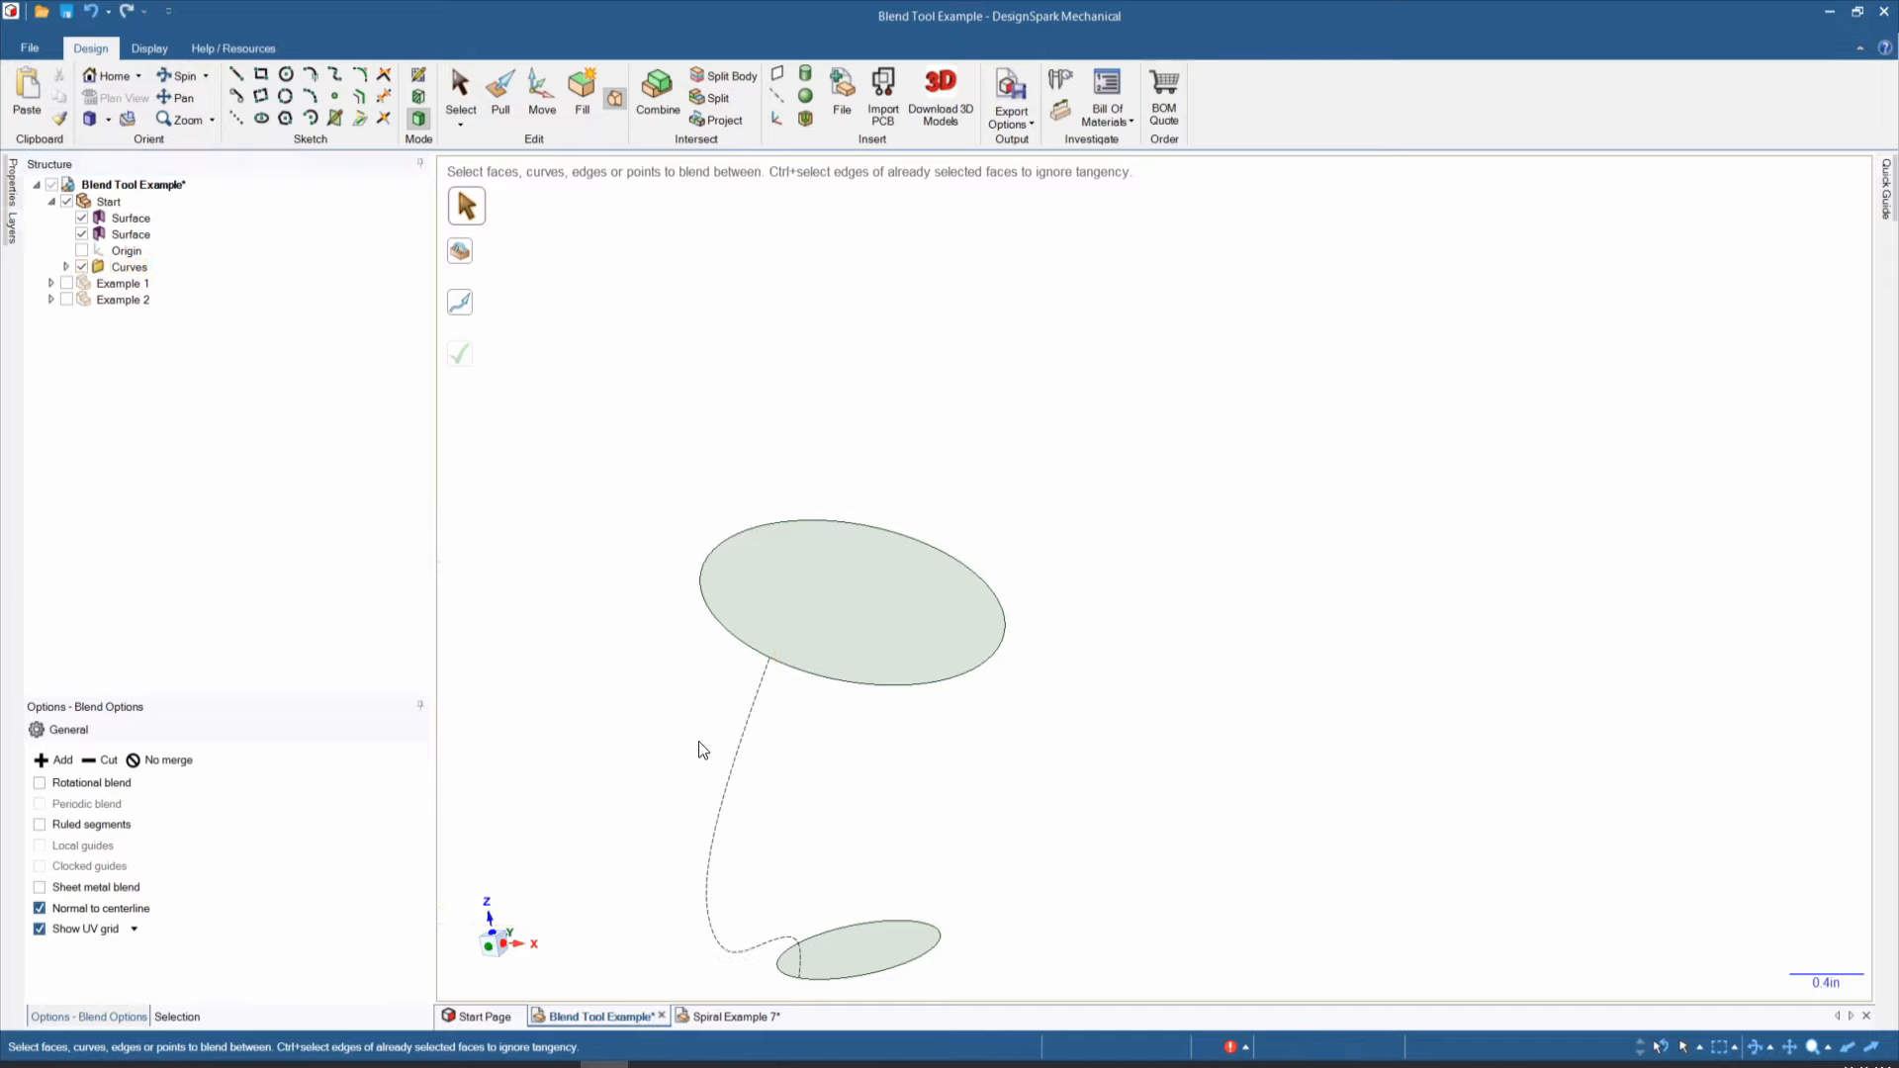
# Step: Select the large and small round surfaces as the two ends of a blend
pyautogui.moveTo(843, 767)
pyautogui.mouseDown(button='middle')
pyautogui.moveTo(763, 712)
pyautogui.moveTo(725, 581)
pyautogui.moveTo(738, 678)
pyautogui.moveTo(733, 615)
pyautogui.mouseUp(button='middle')
pyautogui.click(804, 714)
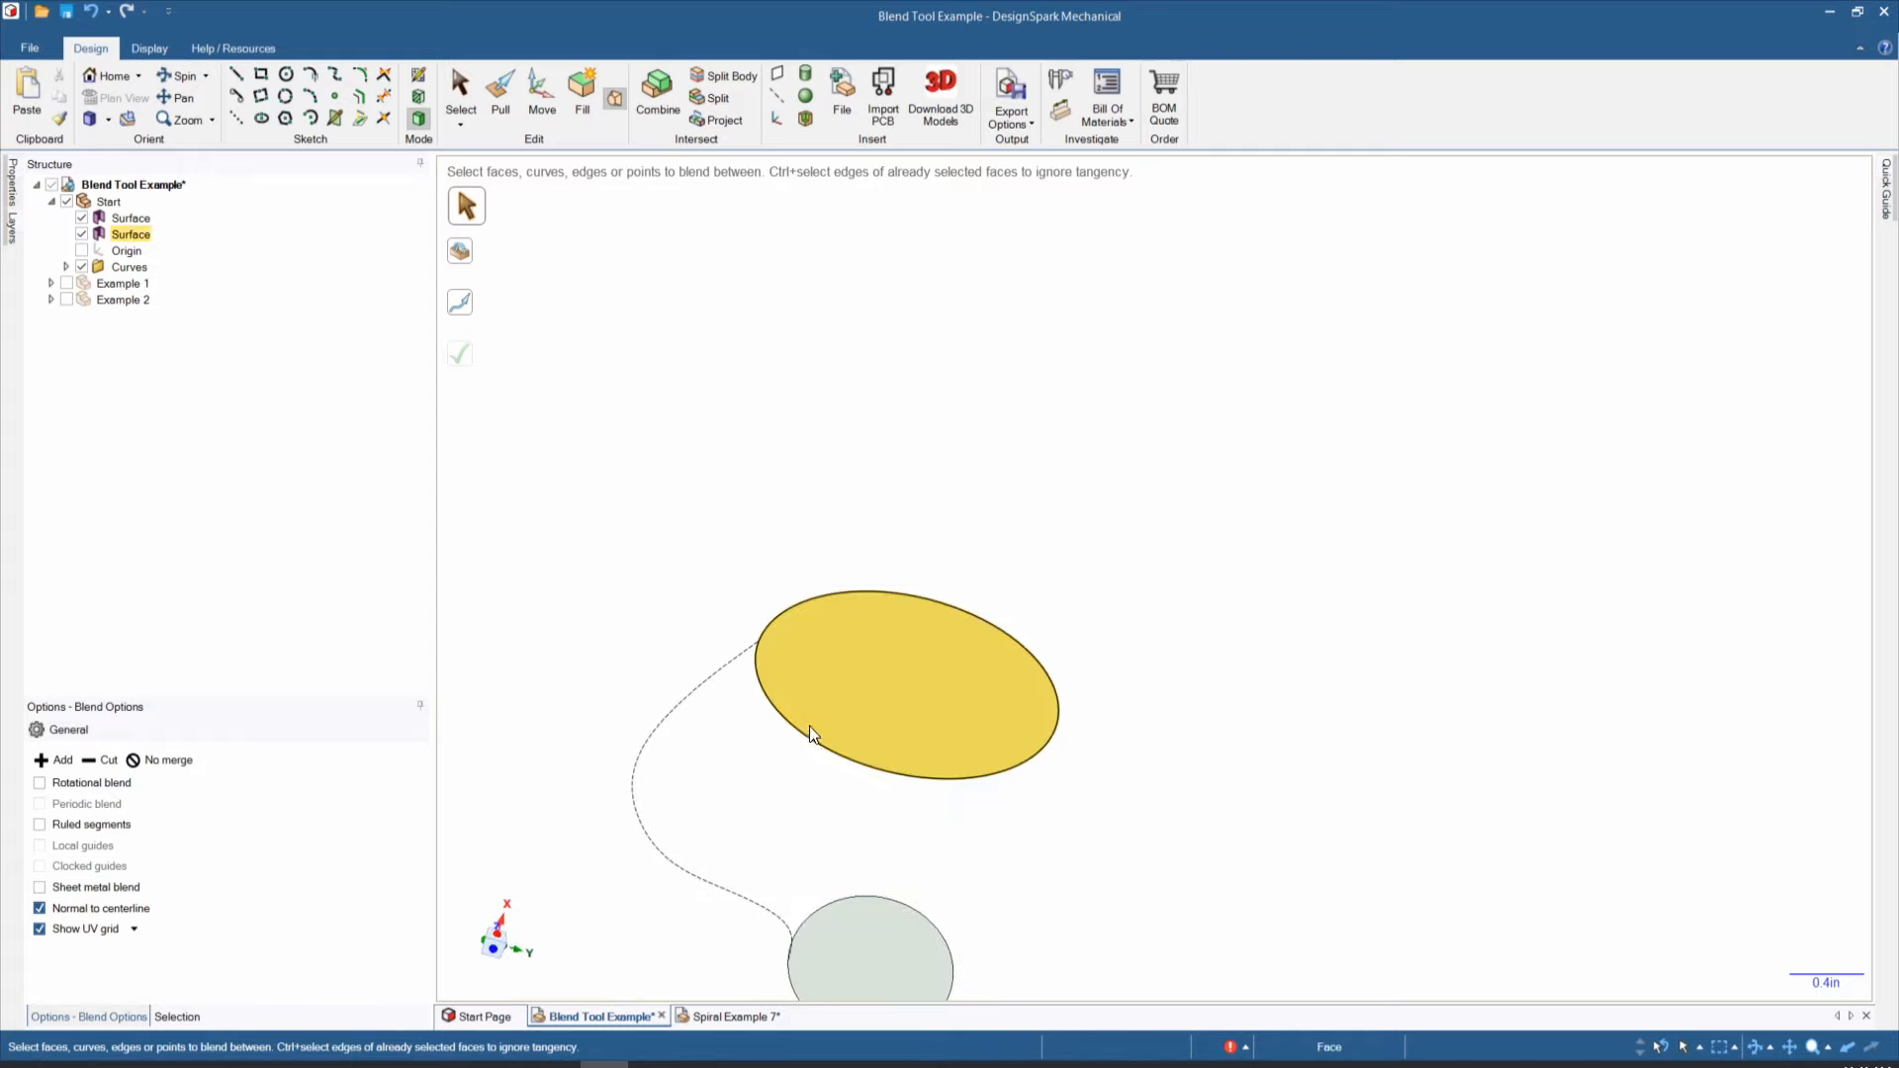
pyautogui.scroll(-2, 809, 733)
pyautogui.click(825, 771)
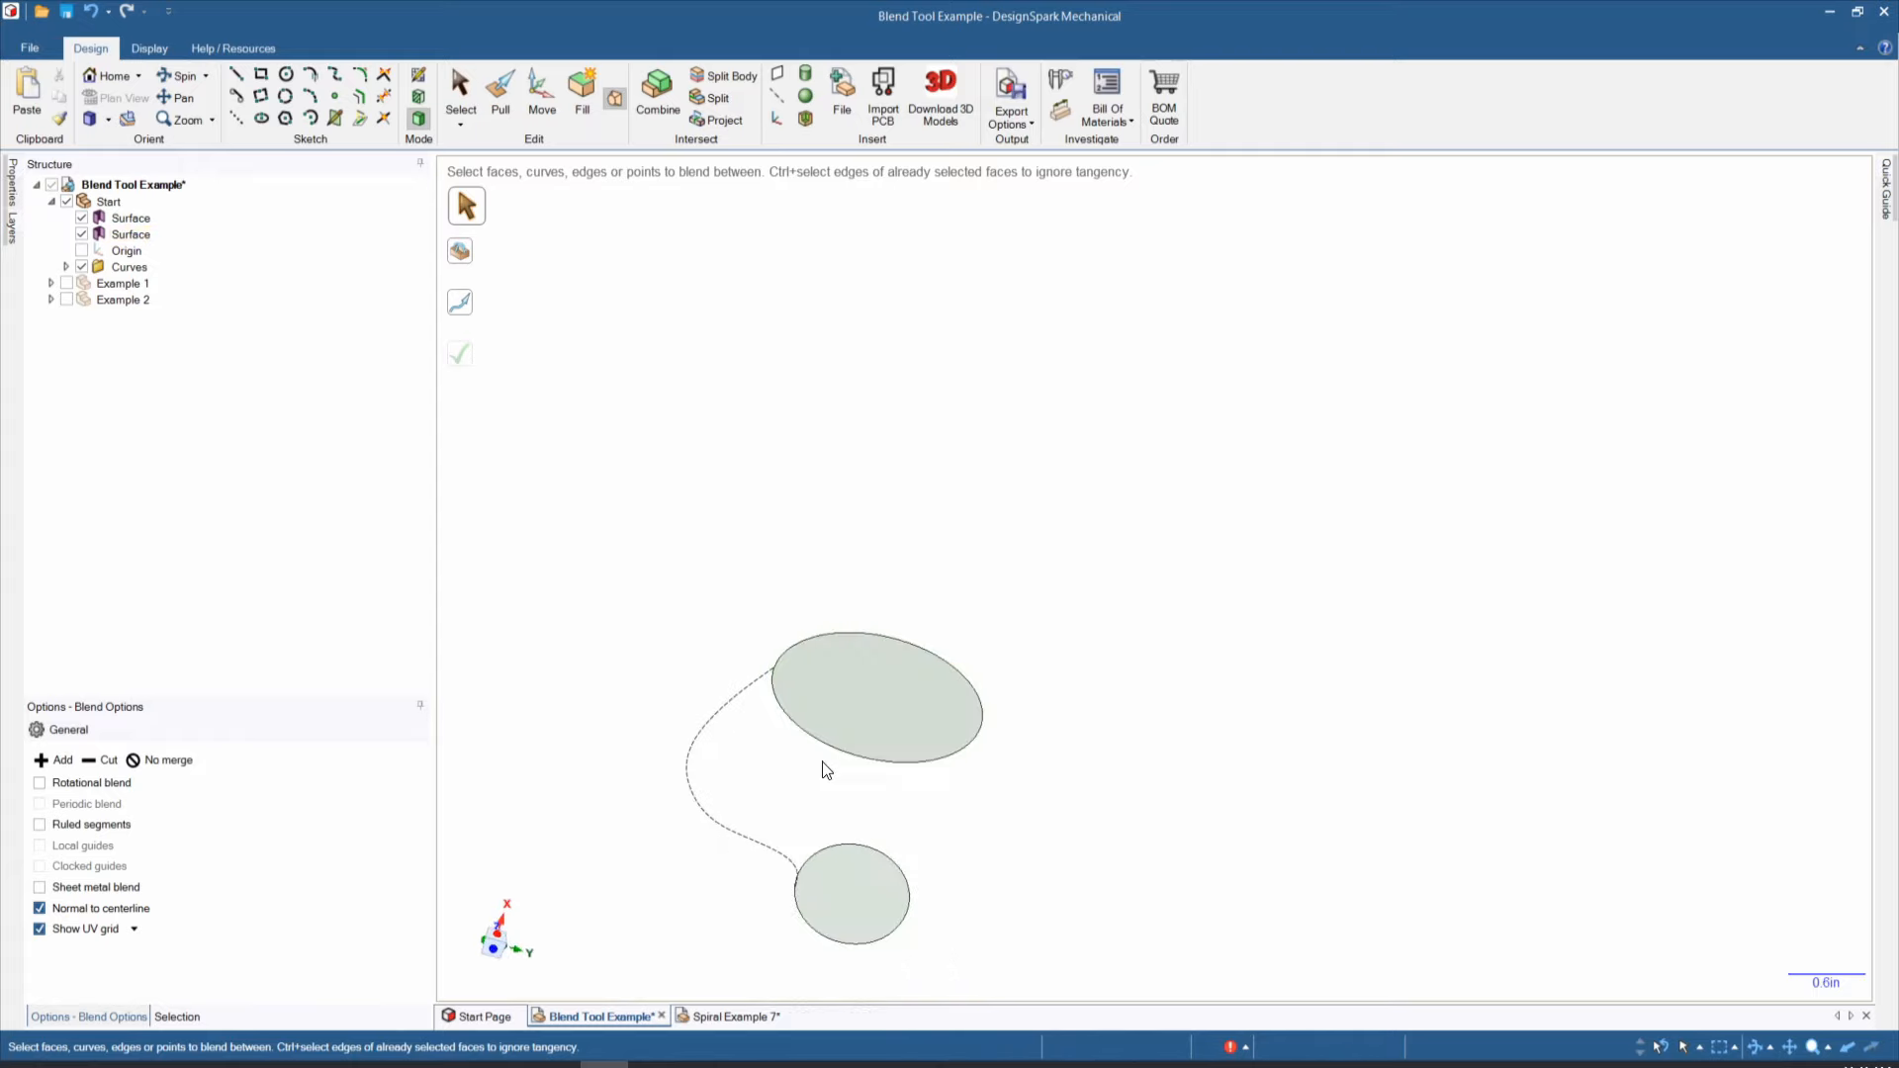
pyautogui.click(845, 717)
pyautogui.click(859, 926)
pyautogui.click(856, 920)
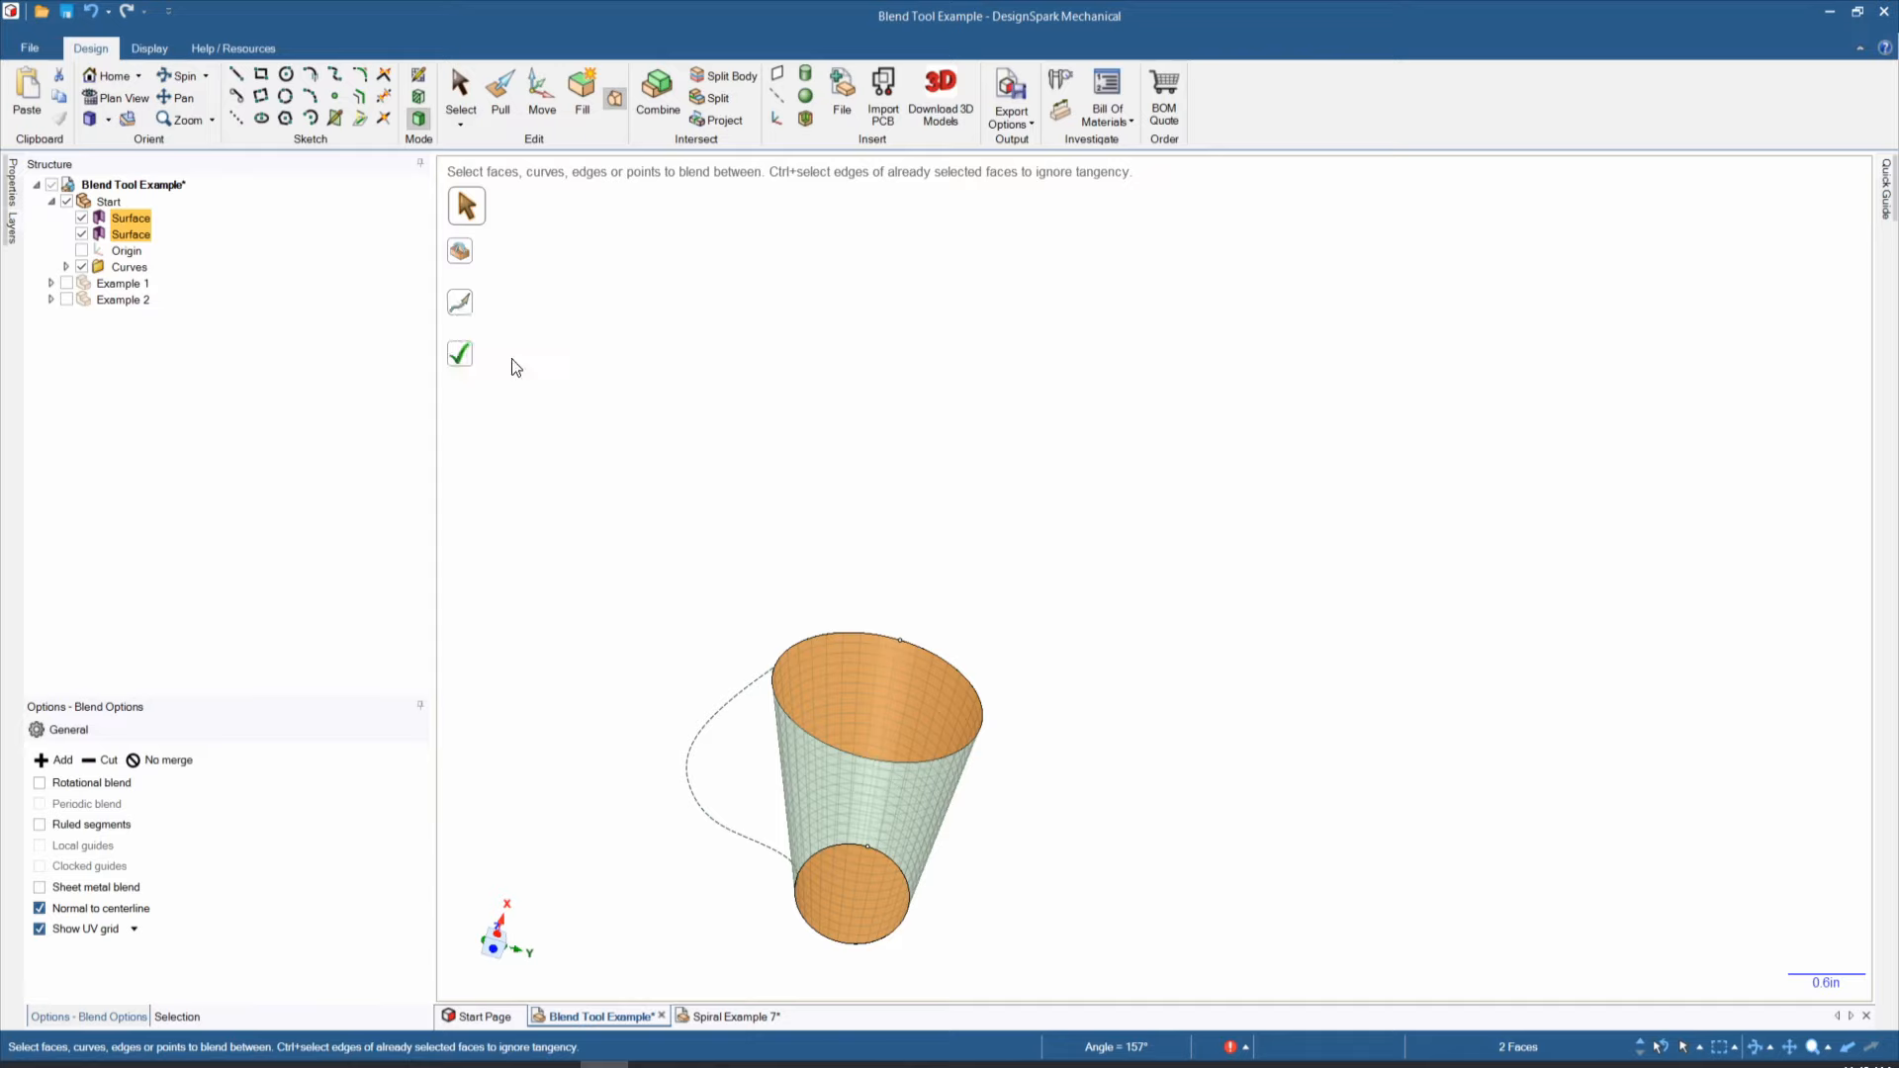
# Step: Make the blend follow the dashed curve between the two surfaces as its guide curve
pyautogui.click(714, 716)
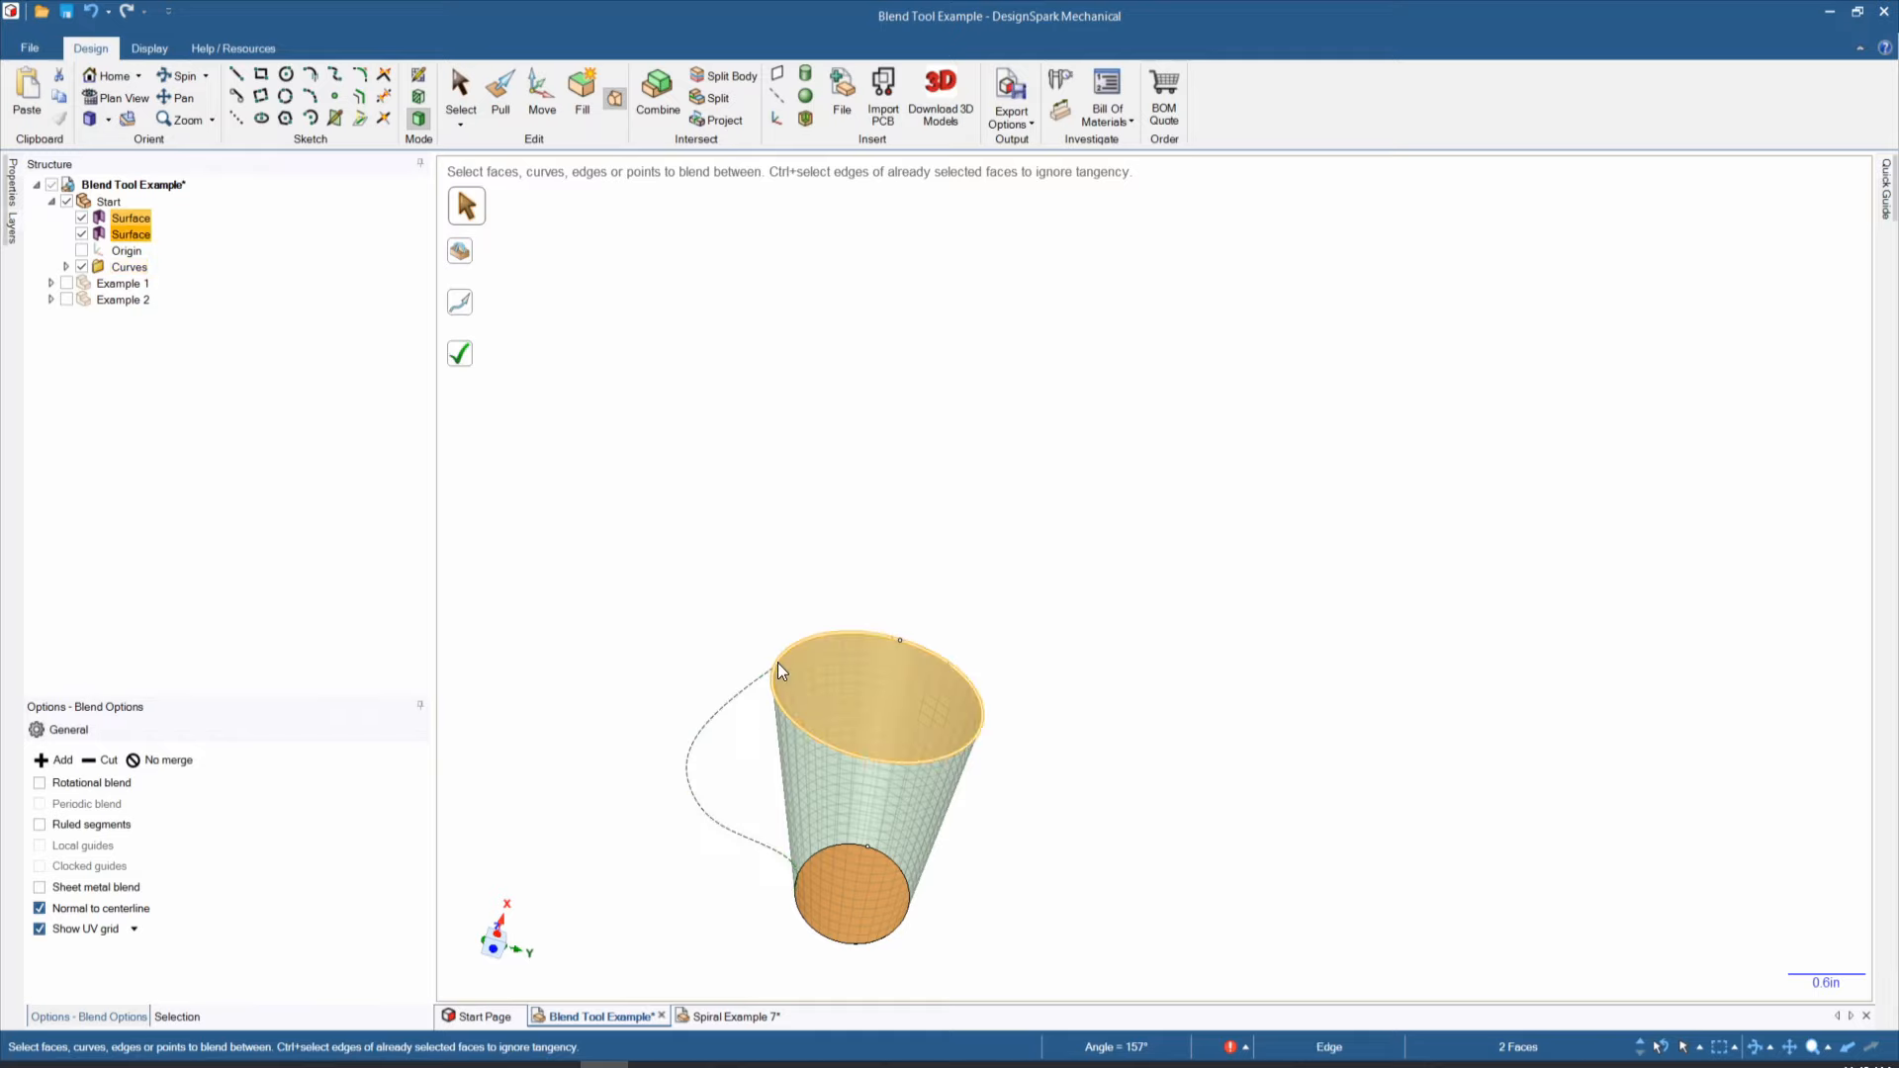
pyautogui.click(463, 257)
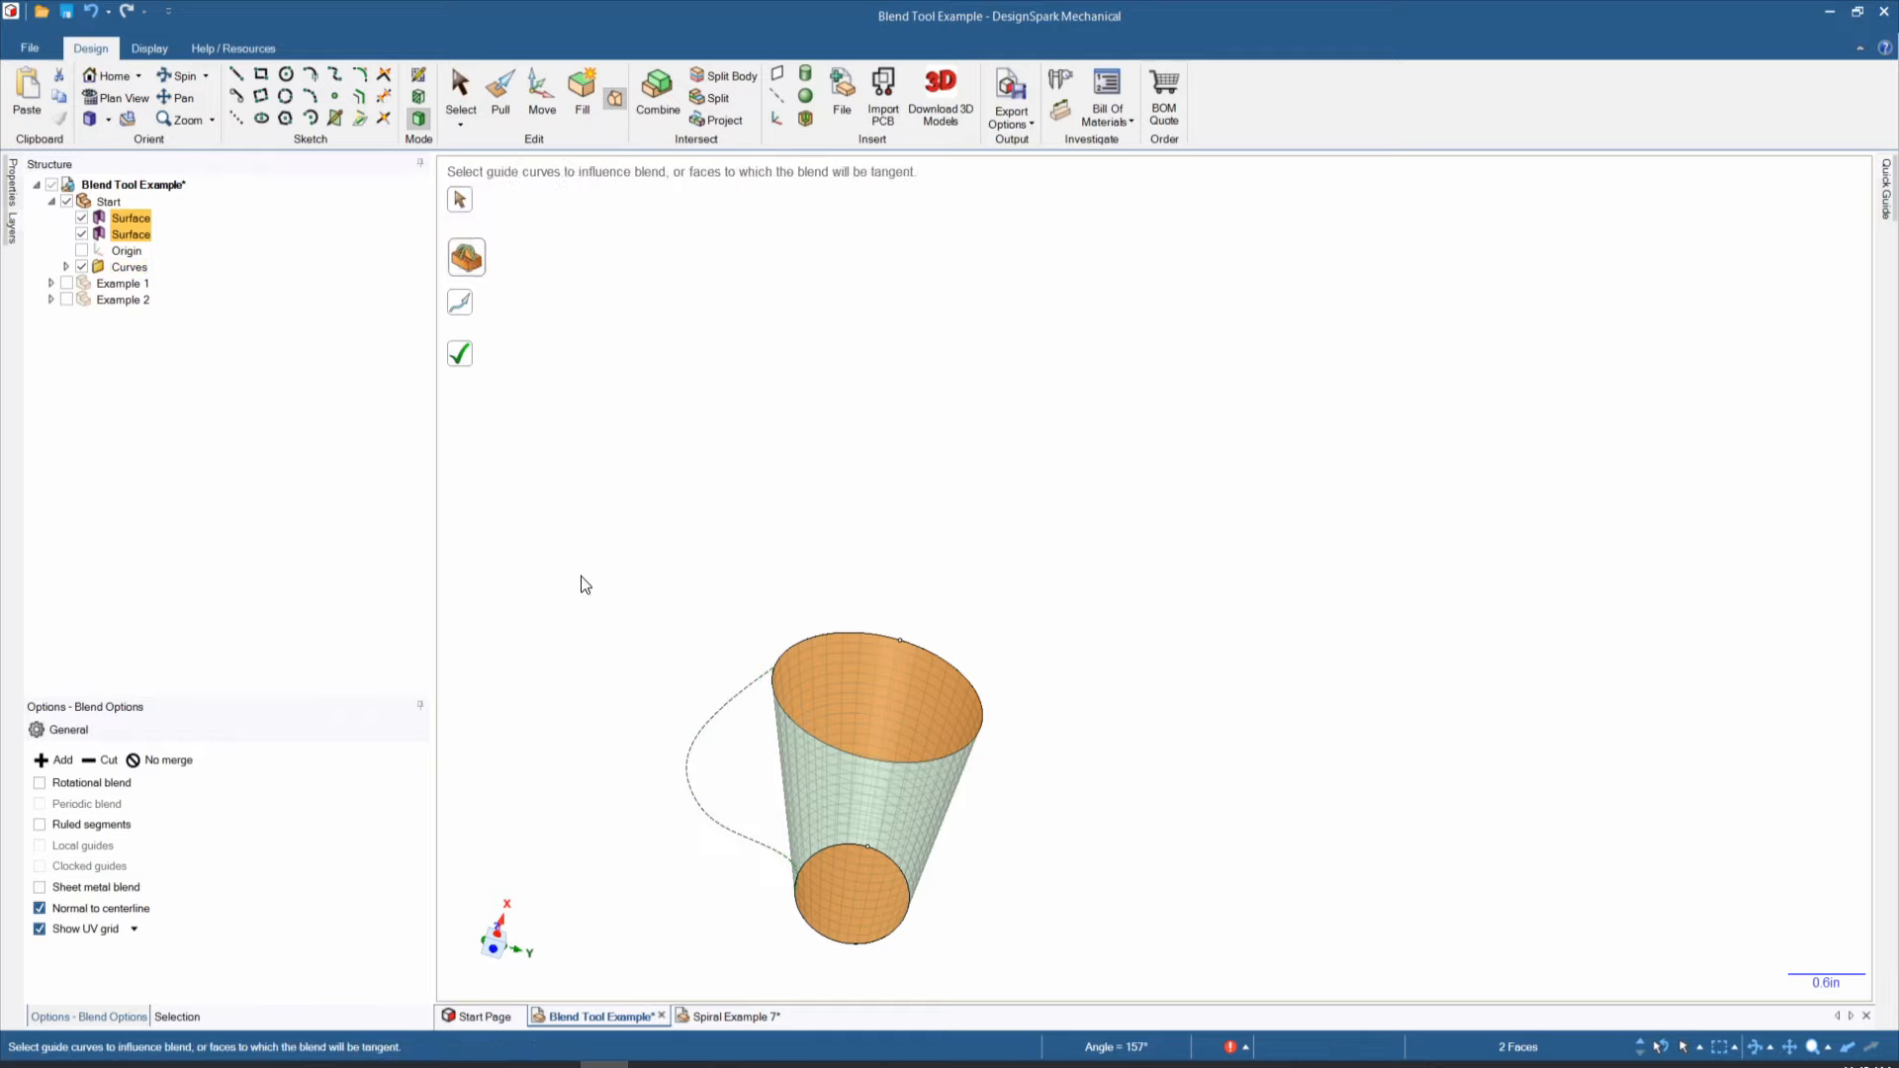
pyautogui.click(699, 733)
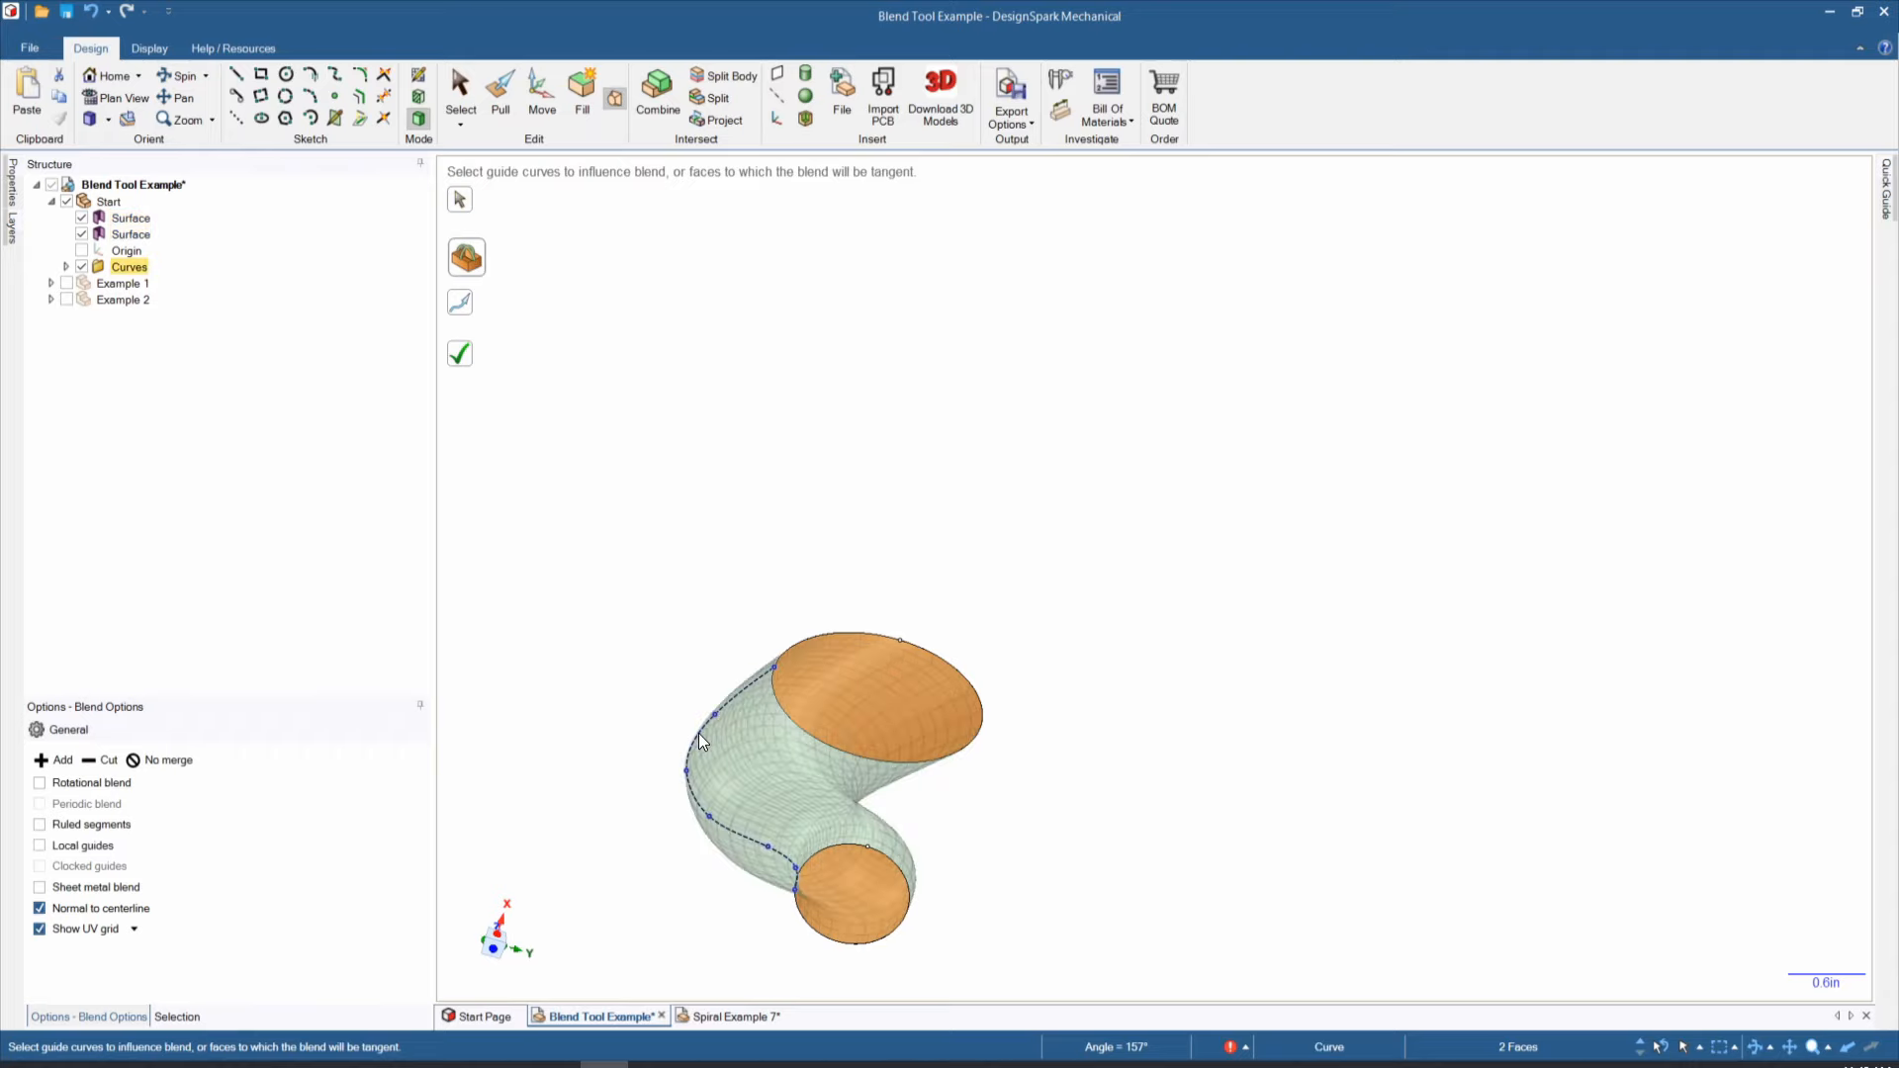
# Step: Try the Rotational blend and Ruled segments options on the guided blend, switching each one off again
pyautogui.moveTo(596, 682); pyautogui.dragTo(592, 770, button='middle')
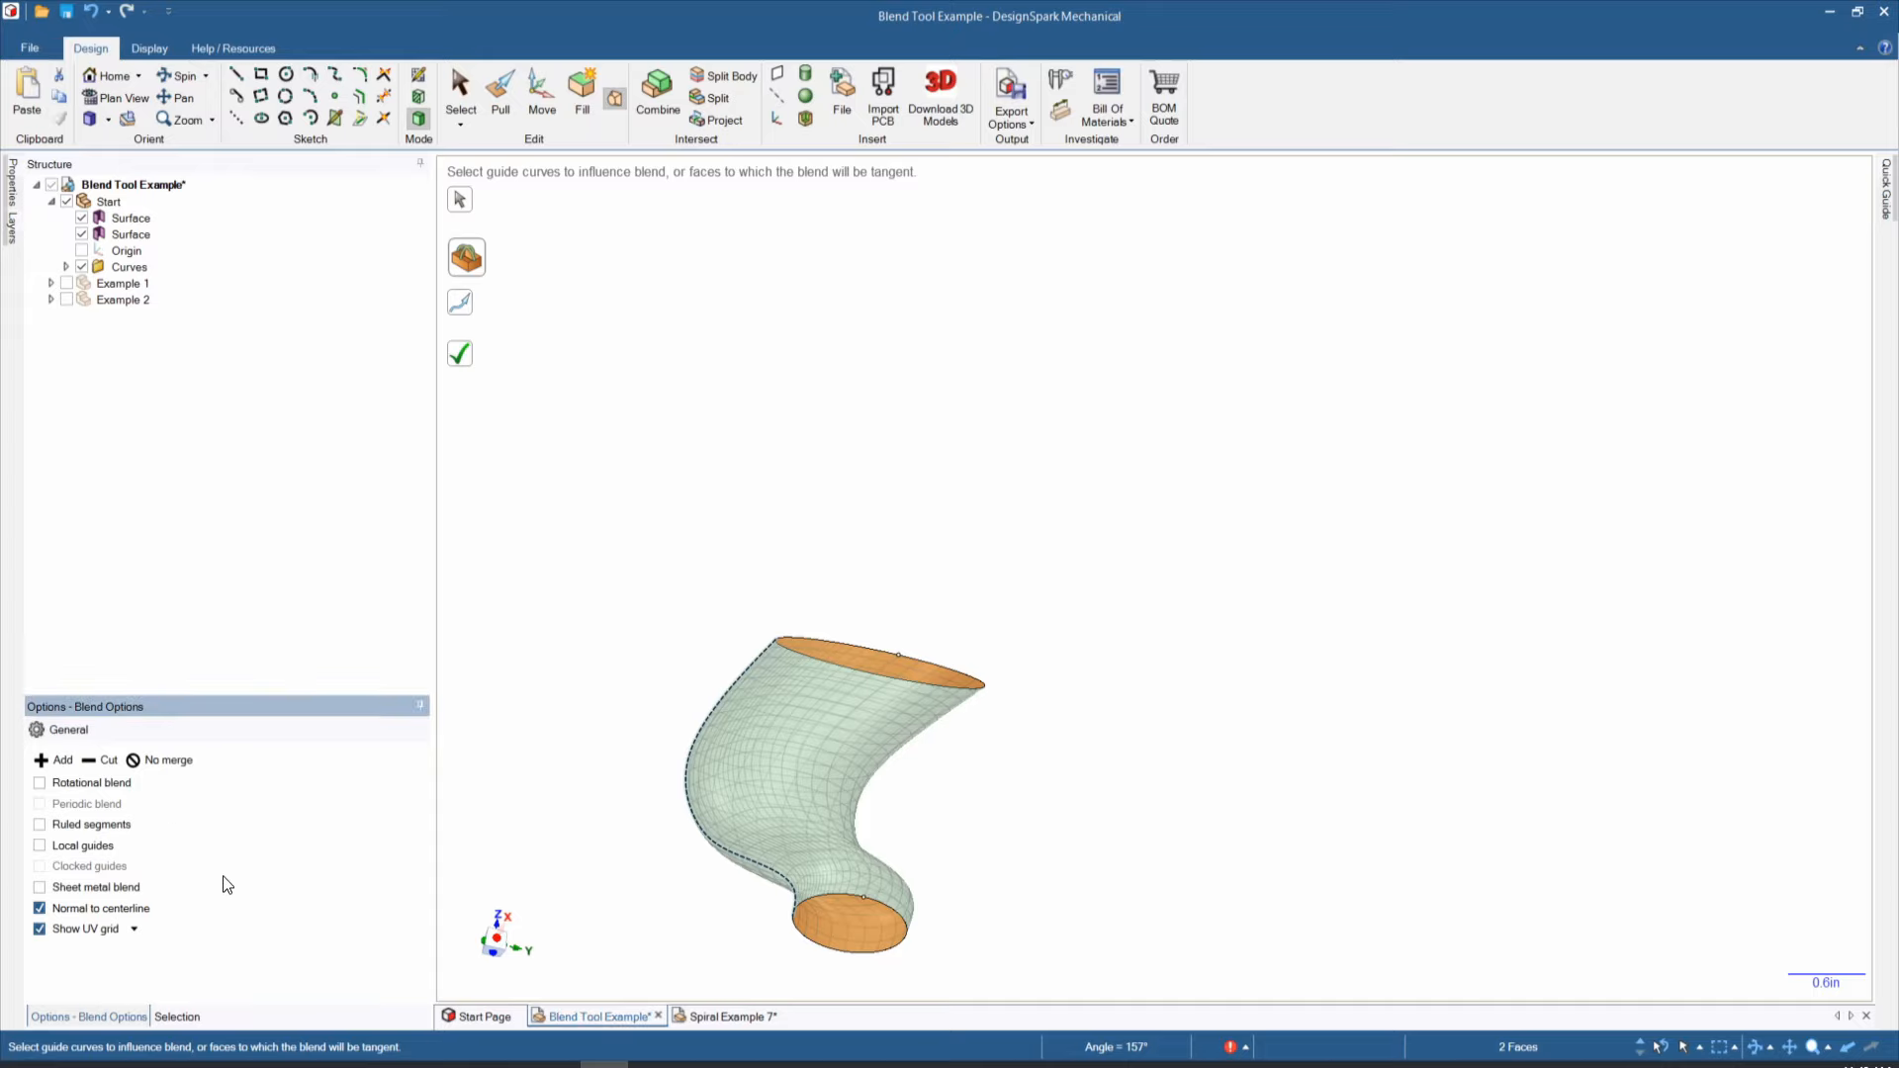
pyautogui.click(40, 781)
pyautogui.click(39, 781)
pyautogui.click(38, 826)
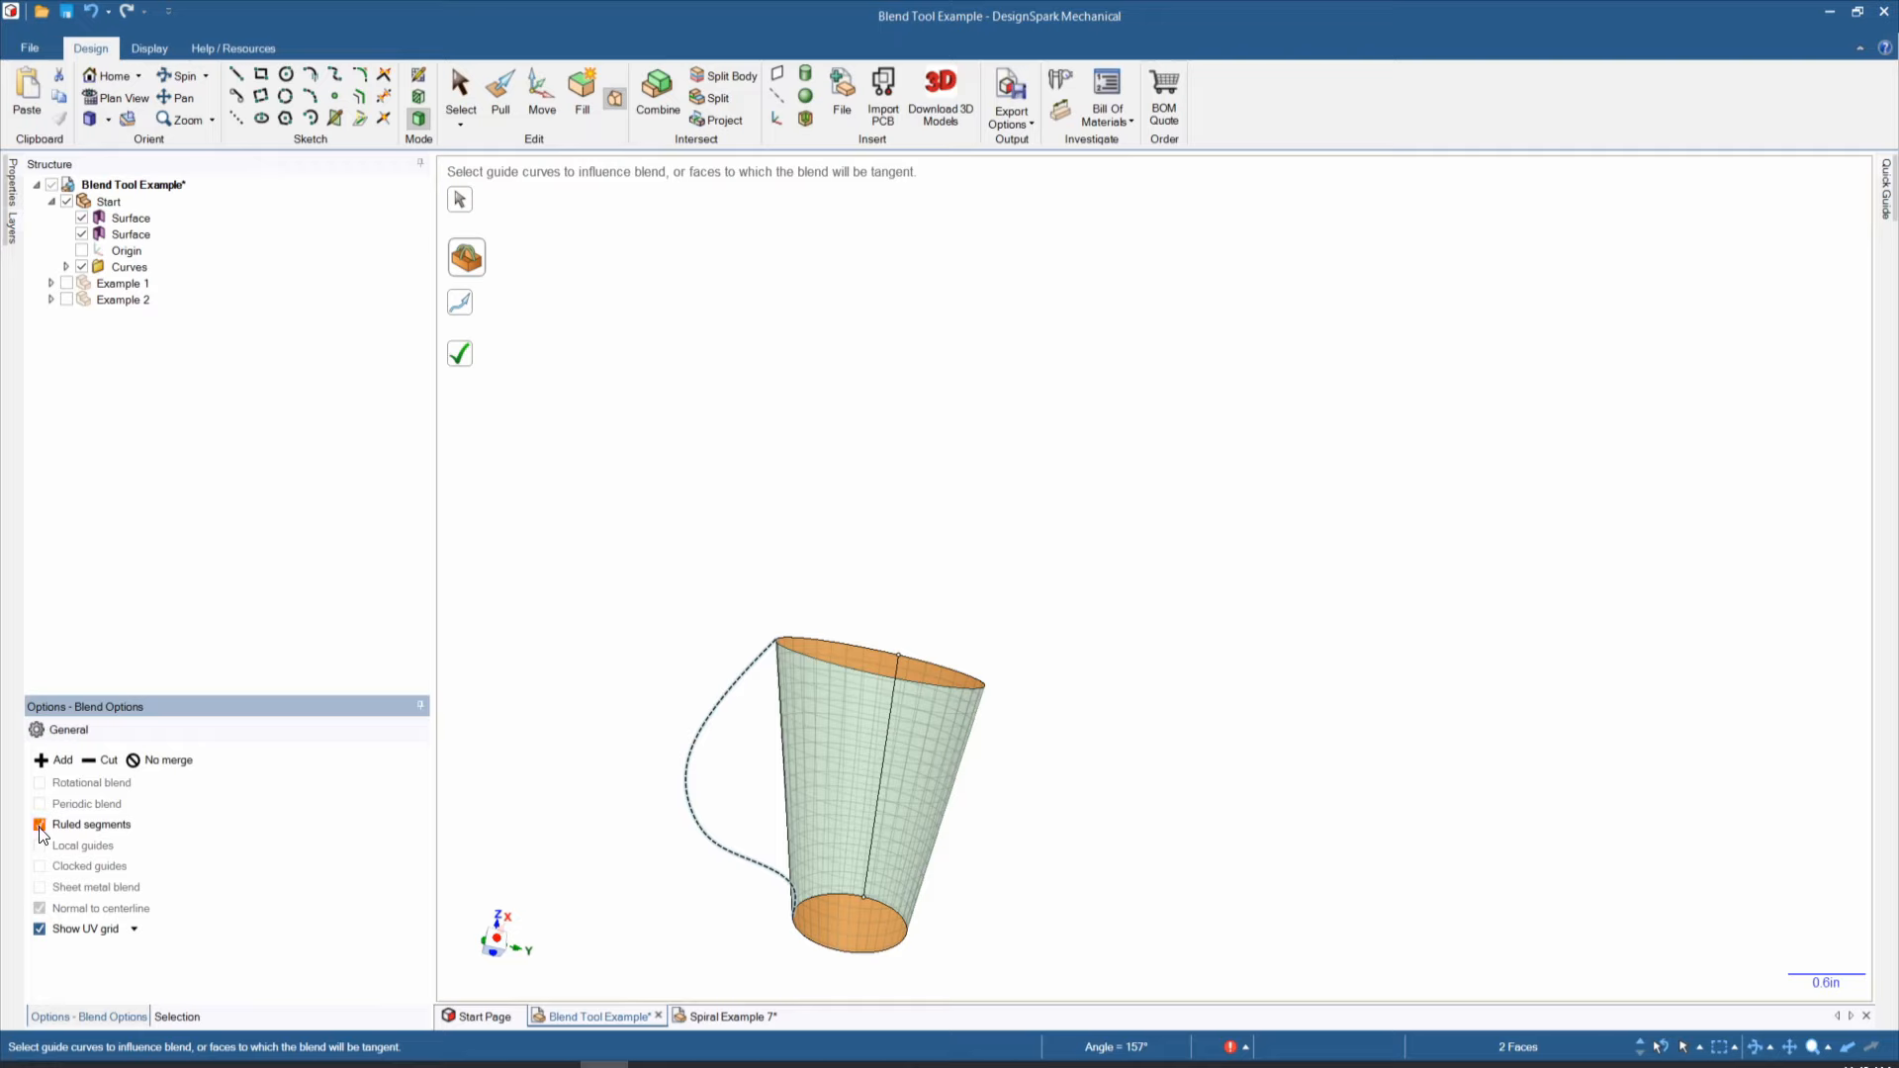
pyautogui.click(40, 827)
# Step: Try the Local guides option on the guided blend, inspect the preview shape and switch the option off again
pyautogui.click(40, 847)
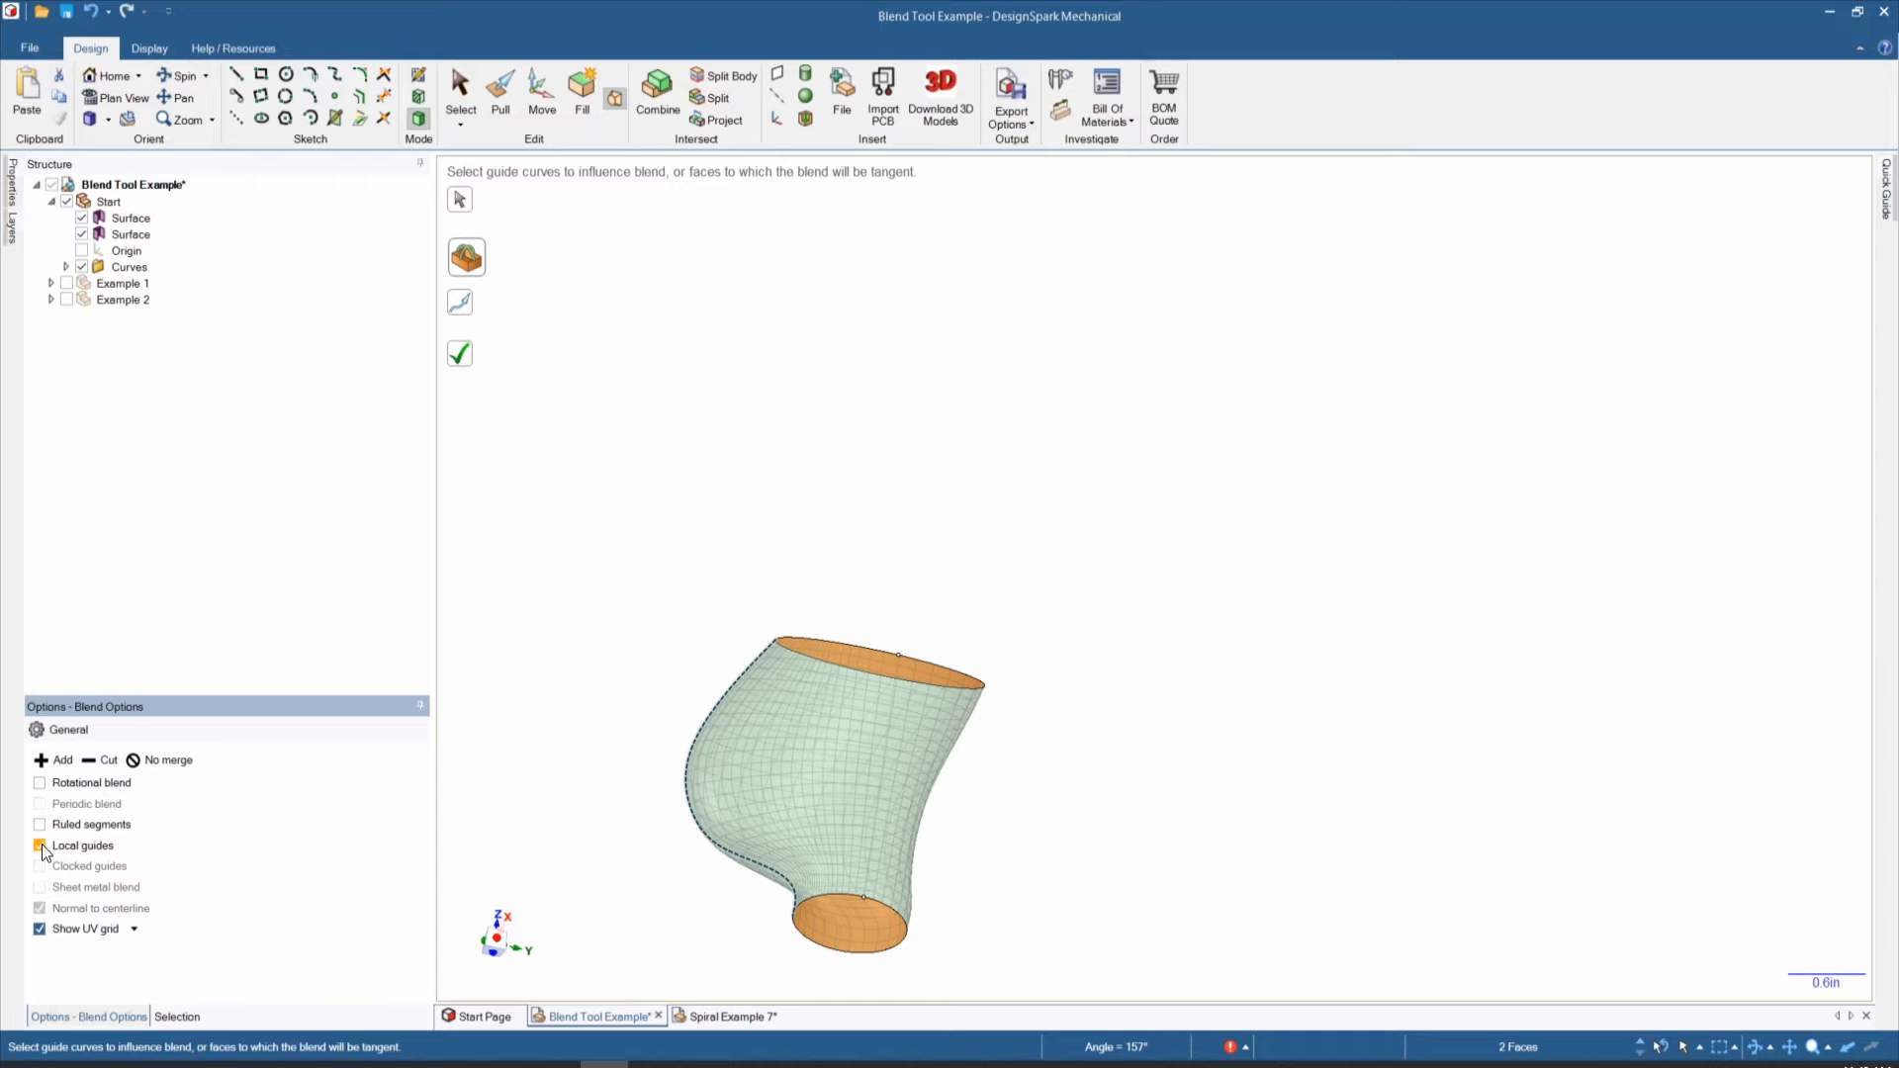
pyautogui.moveTo(619, 886)
pyautogui.mouseDown(button='middle')
pyautogui.moveTo(612, 945)
pyautogui.moveTo(614, 891)
pyautogui.mouseUp(button='middle')
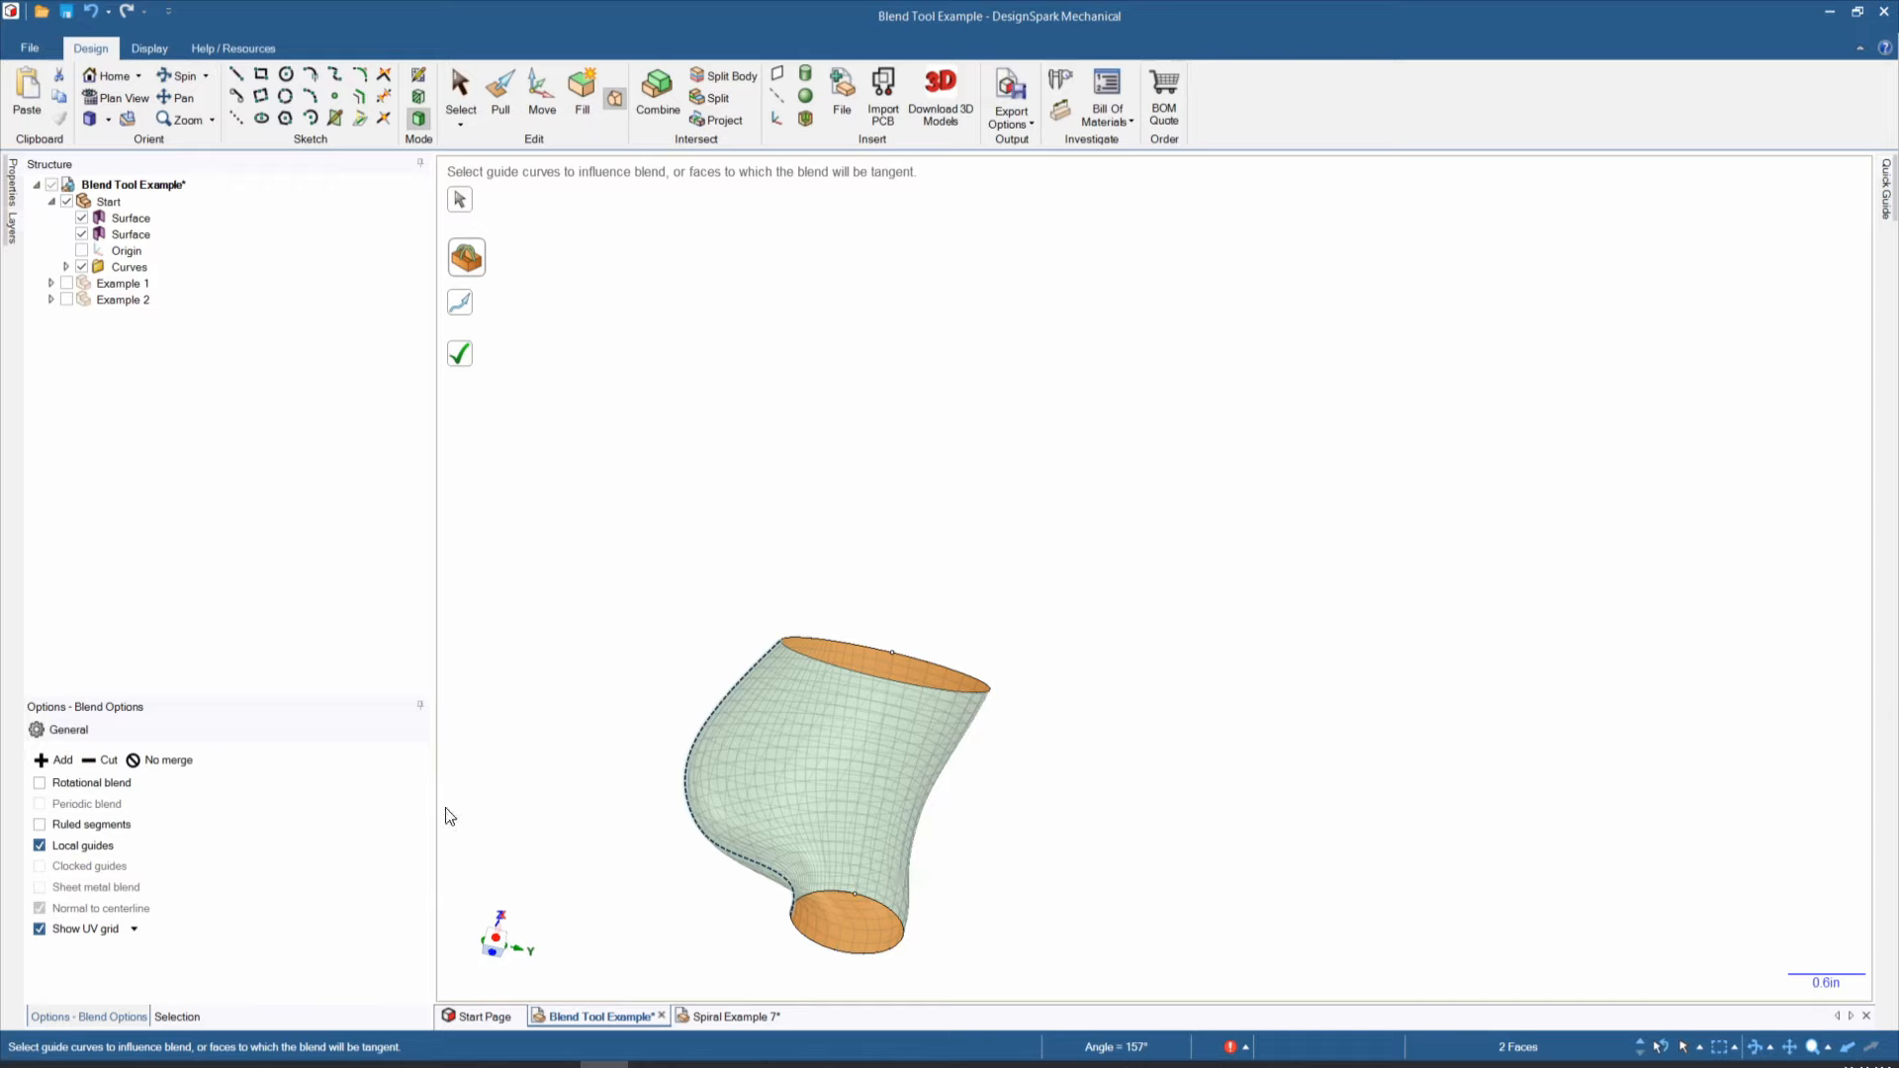
pyautogui.click(40, 846)
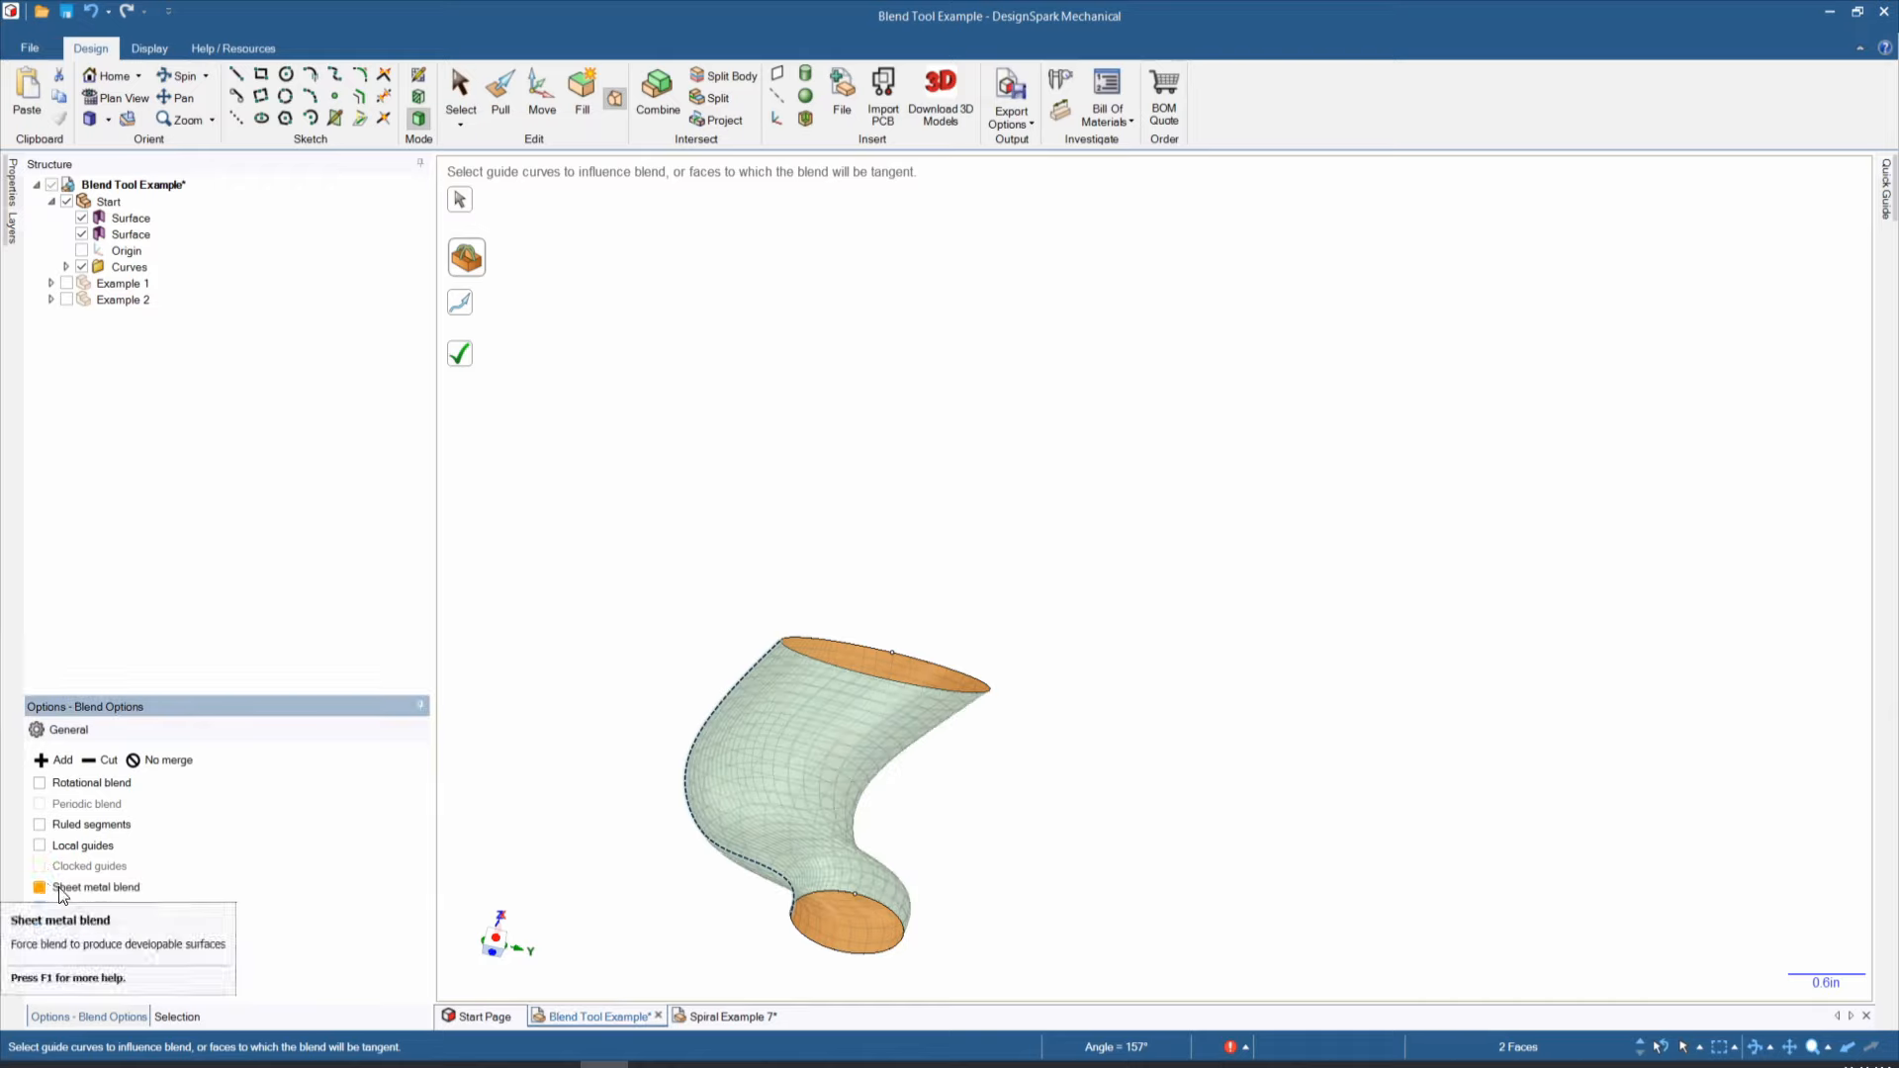
# Step: Toggle Sheet metal blend on and off, and Normal to centerline off and on, to compare the guided blend previews
pyautogui.click(41, 888)
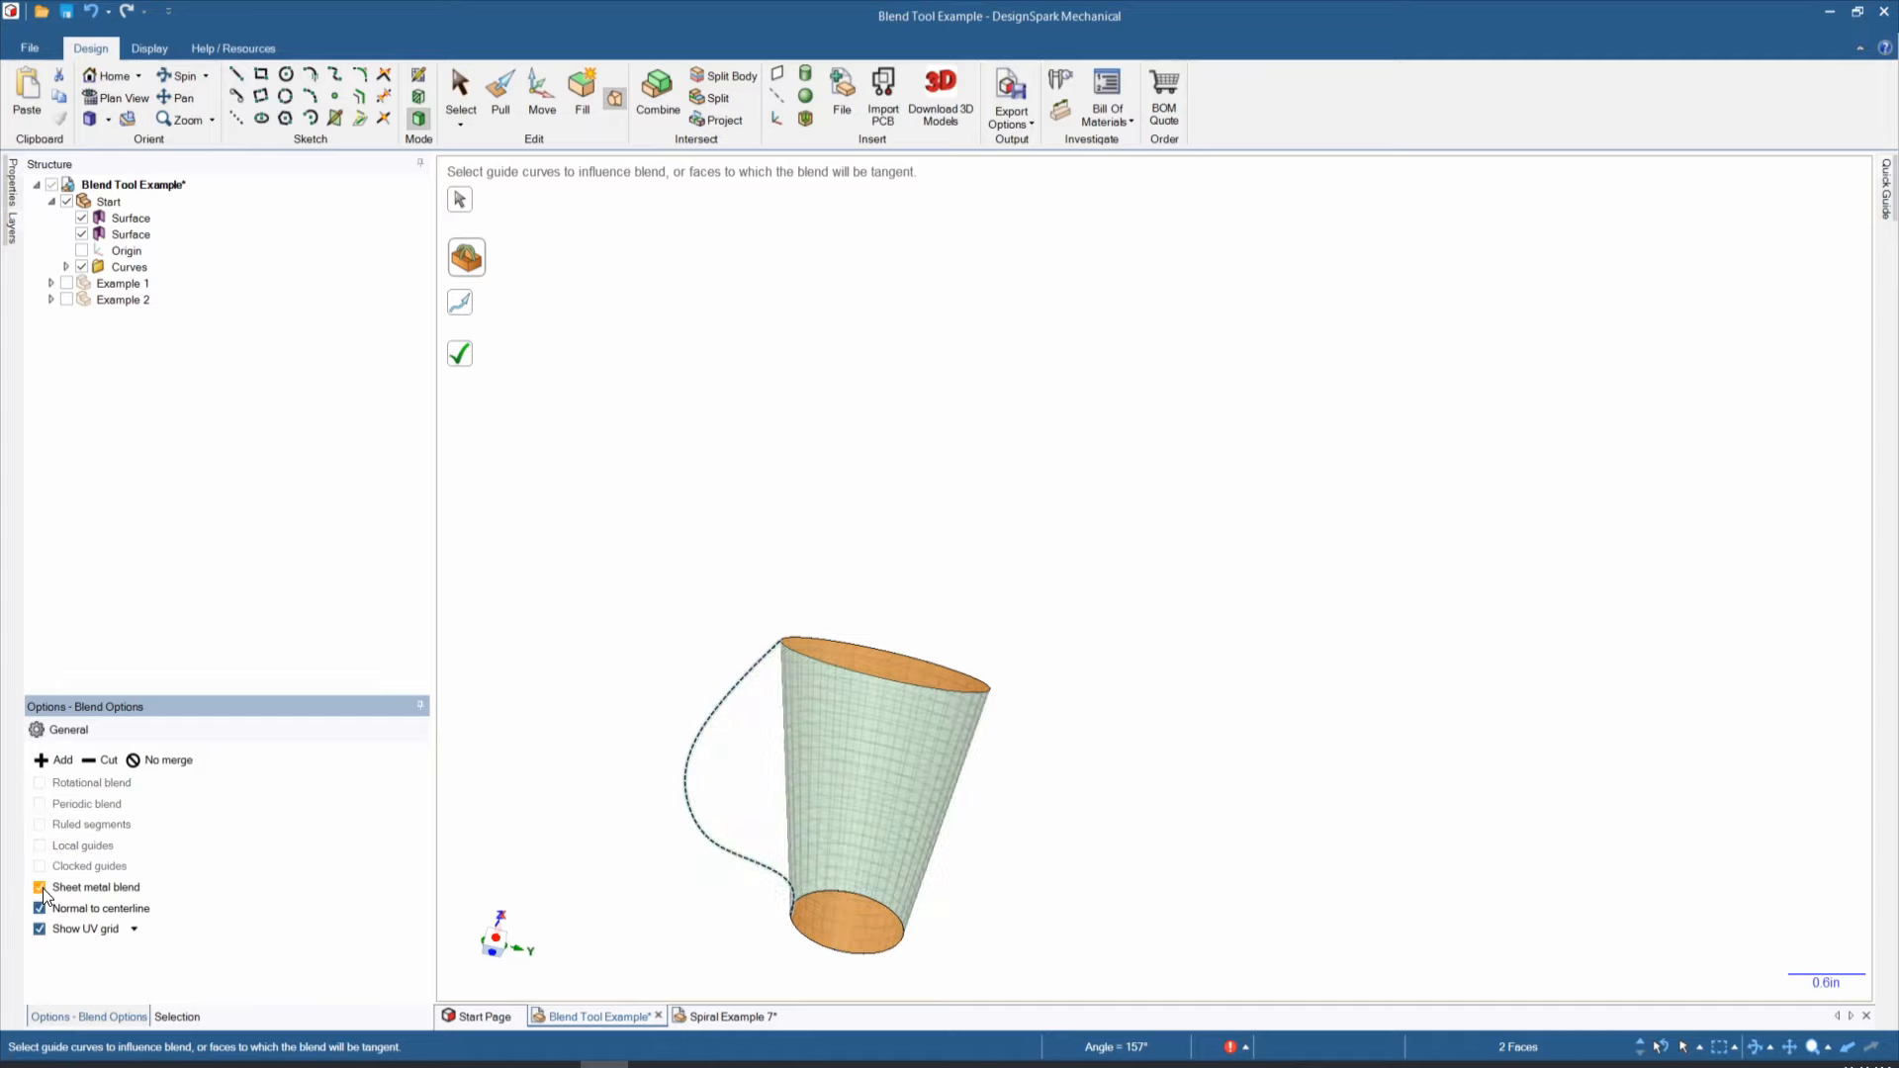
pyautogui.click(40, 887)
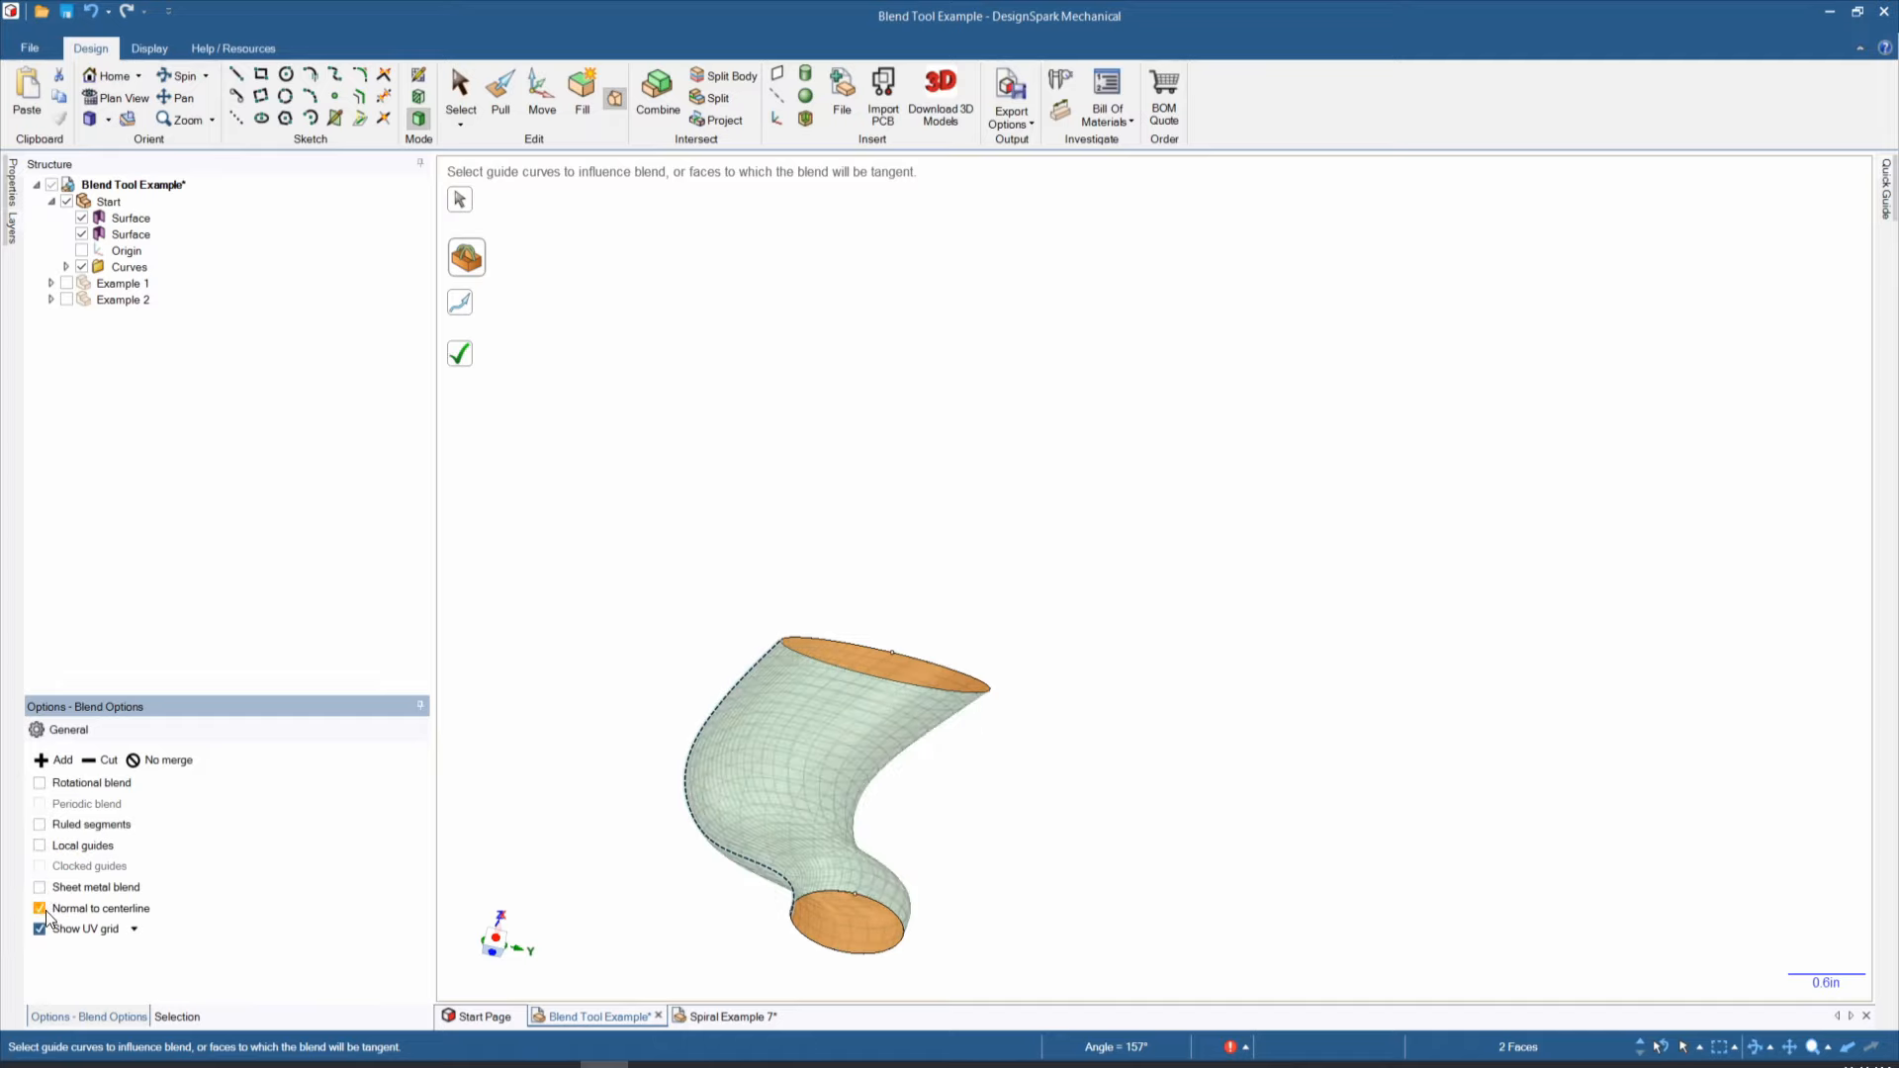
pyautogui.click(39, 908)
pyautogui.click(40, 908)
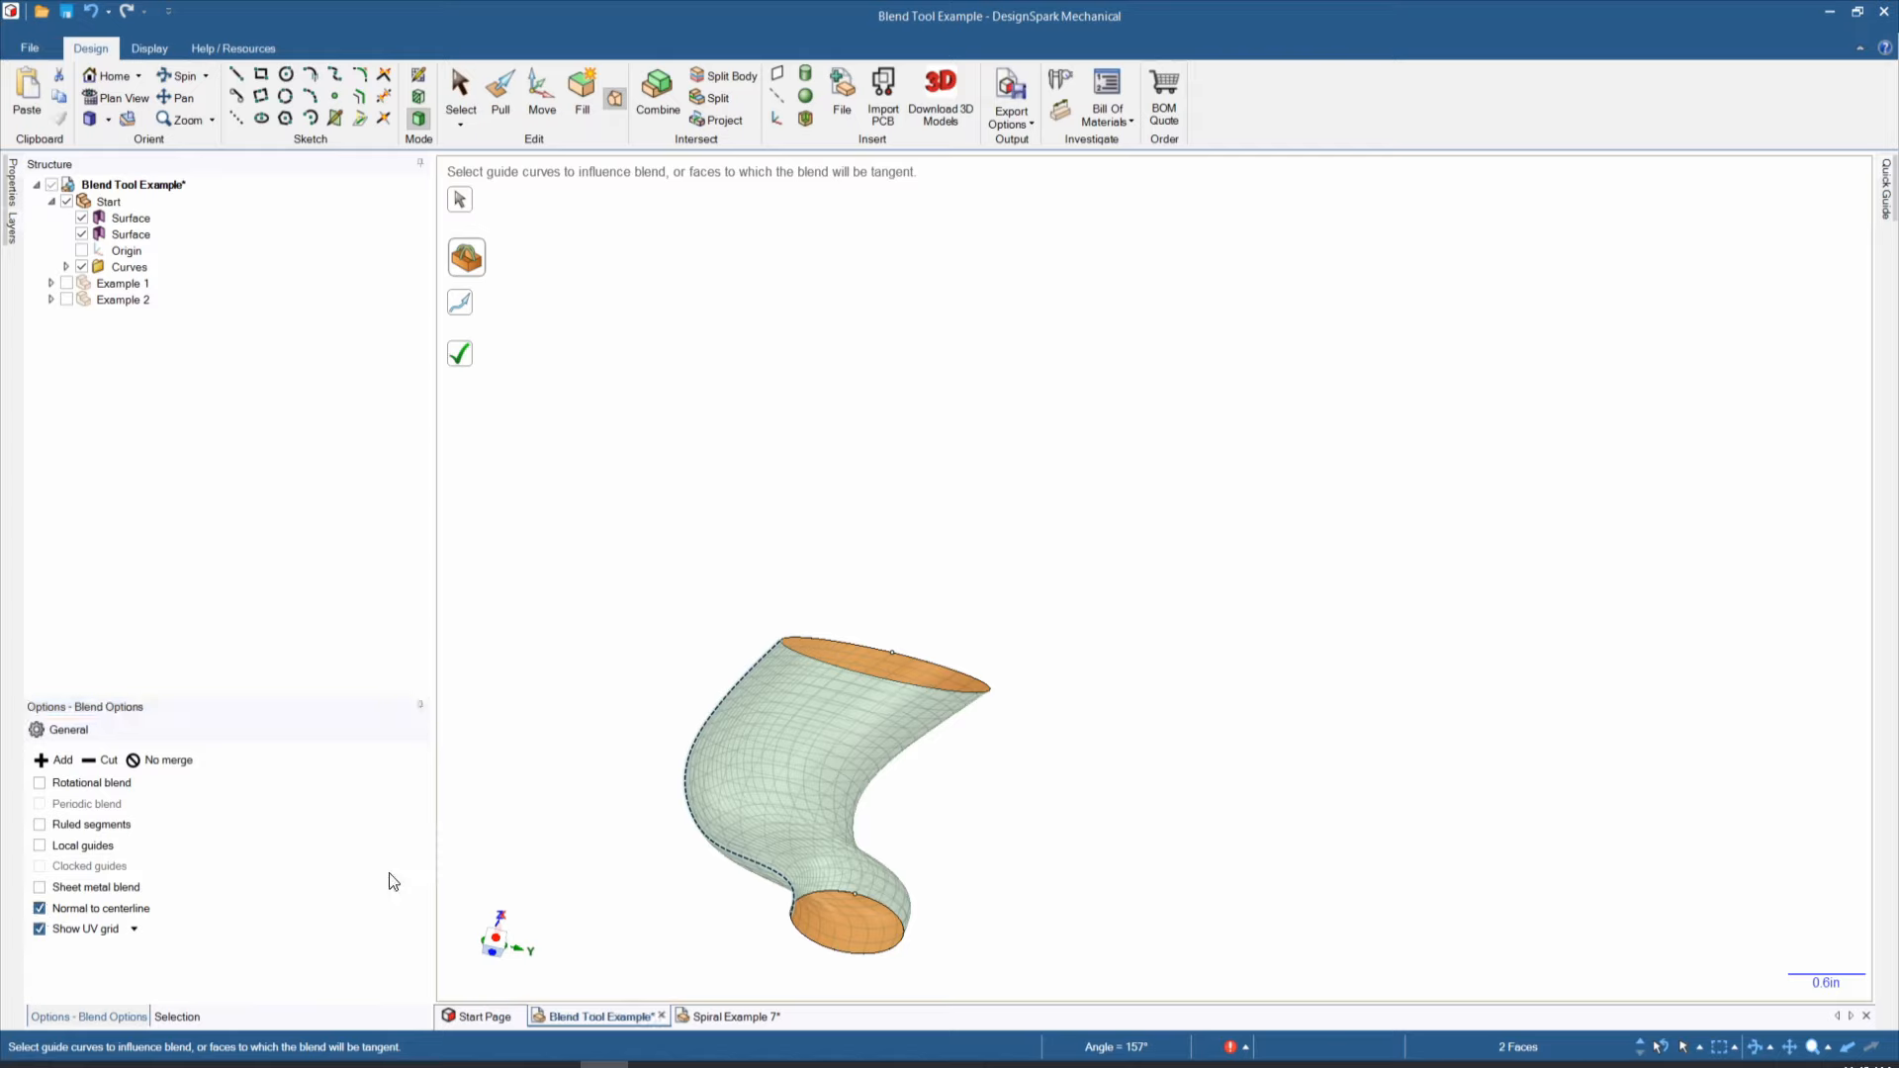
# Step: Complete the guided blend as a solid, inspect its shape, and undo both the solid and the blend selection
pyautogui.press('Return')
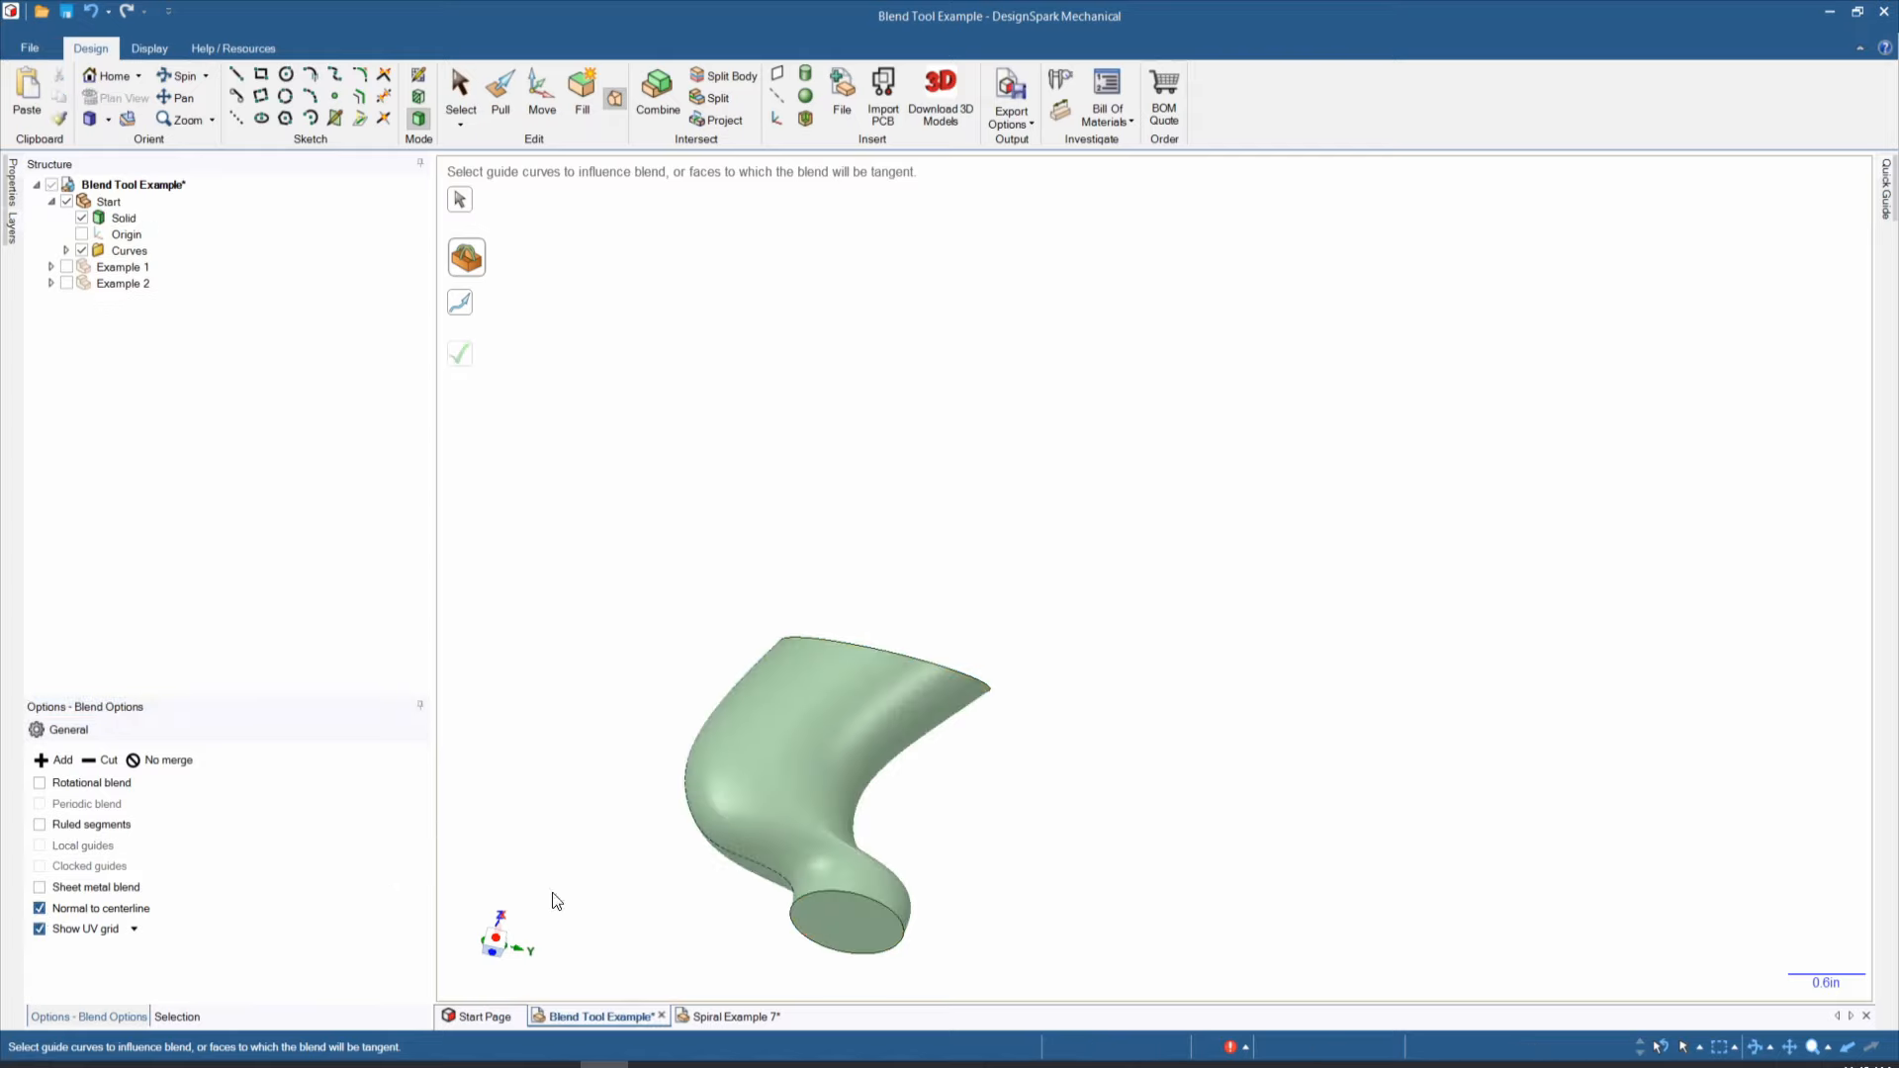
pyautogui.moveTo(817, 889); pyautogui.dragTo(673, 892, button='middle')
pyautogui.scroll(5, 906, 847)
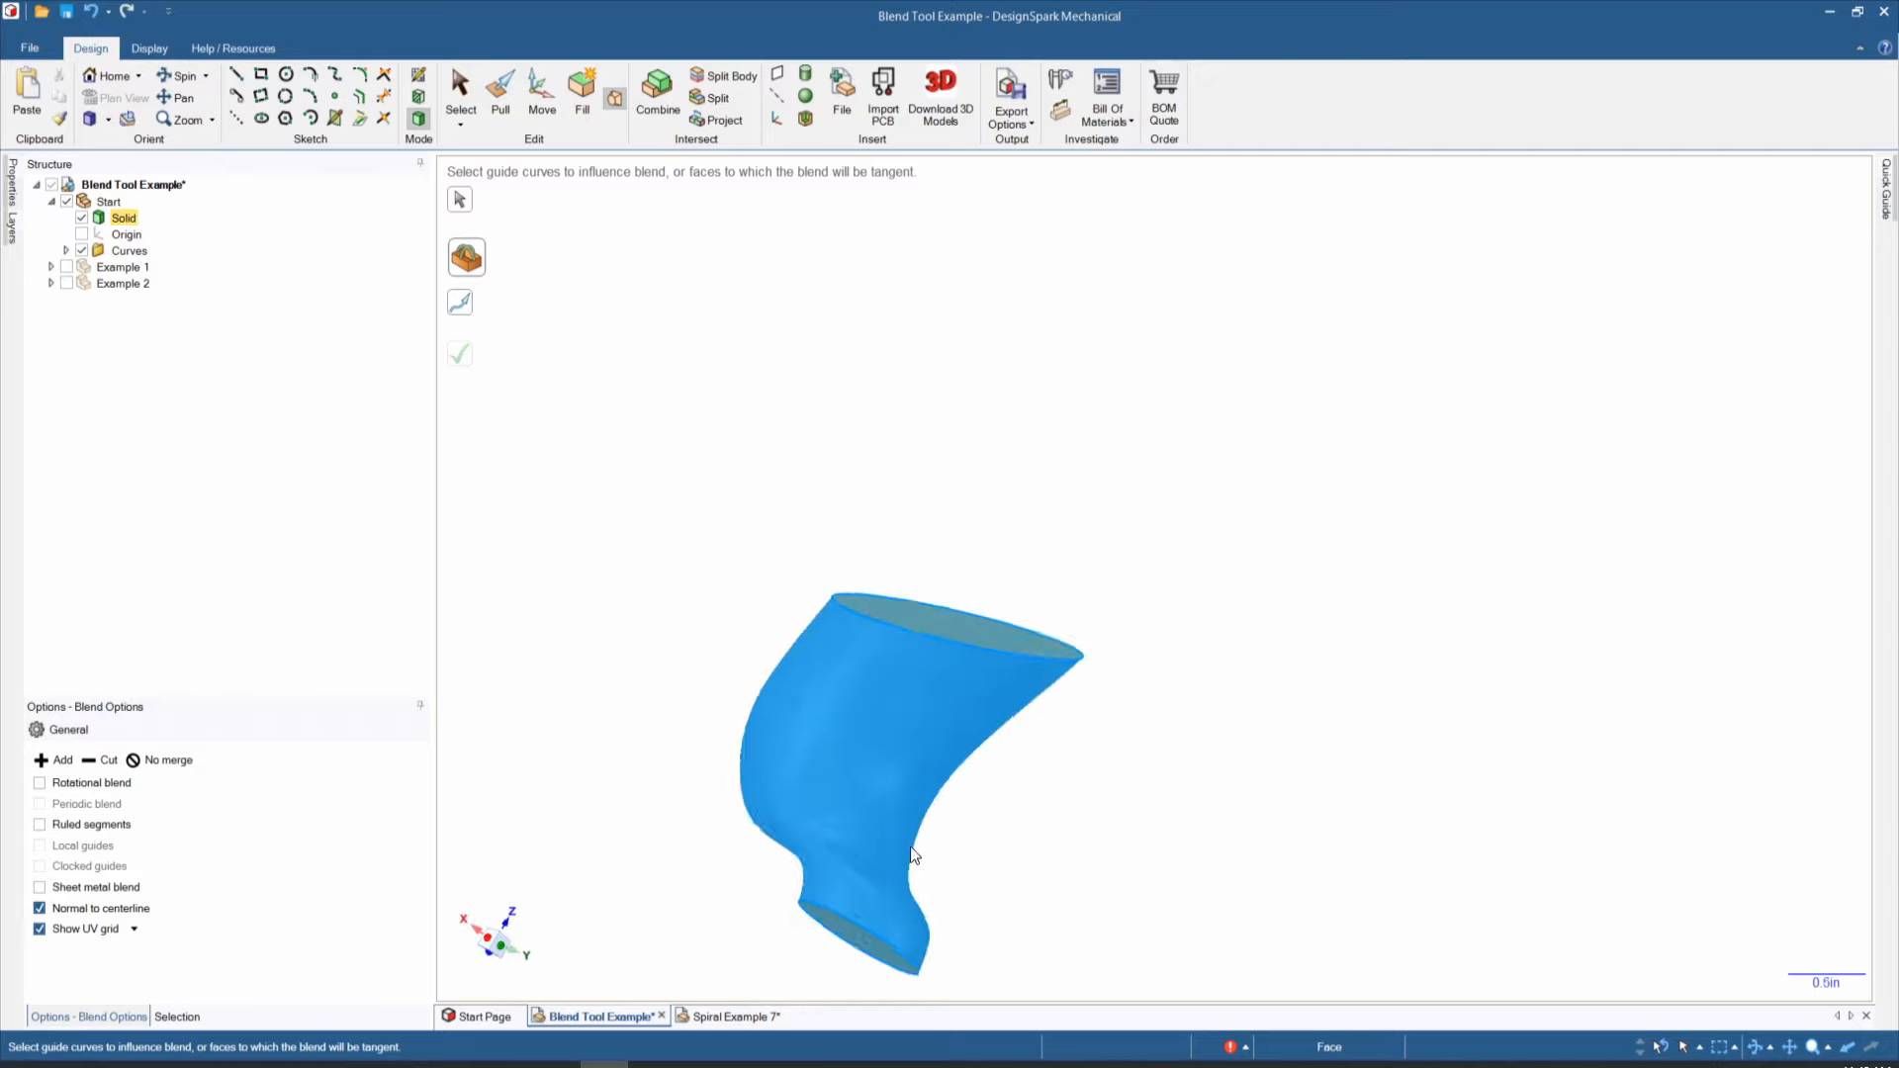
pyautogui.moveTo(878, 892)
pyautogui.mouseDown(button='middle')
pyautogui.moveTo(1017, 860)
pyautogui.moveTo(732, 957)
pyautogui.moveTo(882, 929)
pyautogui.mouseUp(button='middle')
pyautogui.scroll(-4, 1082, 871)
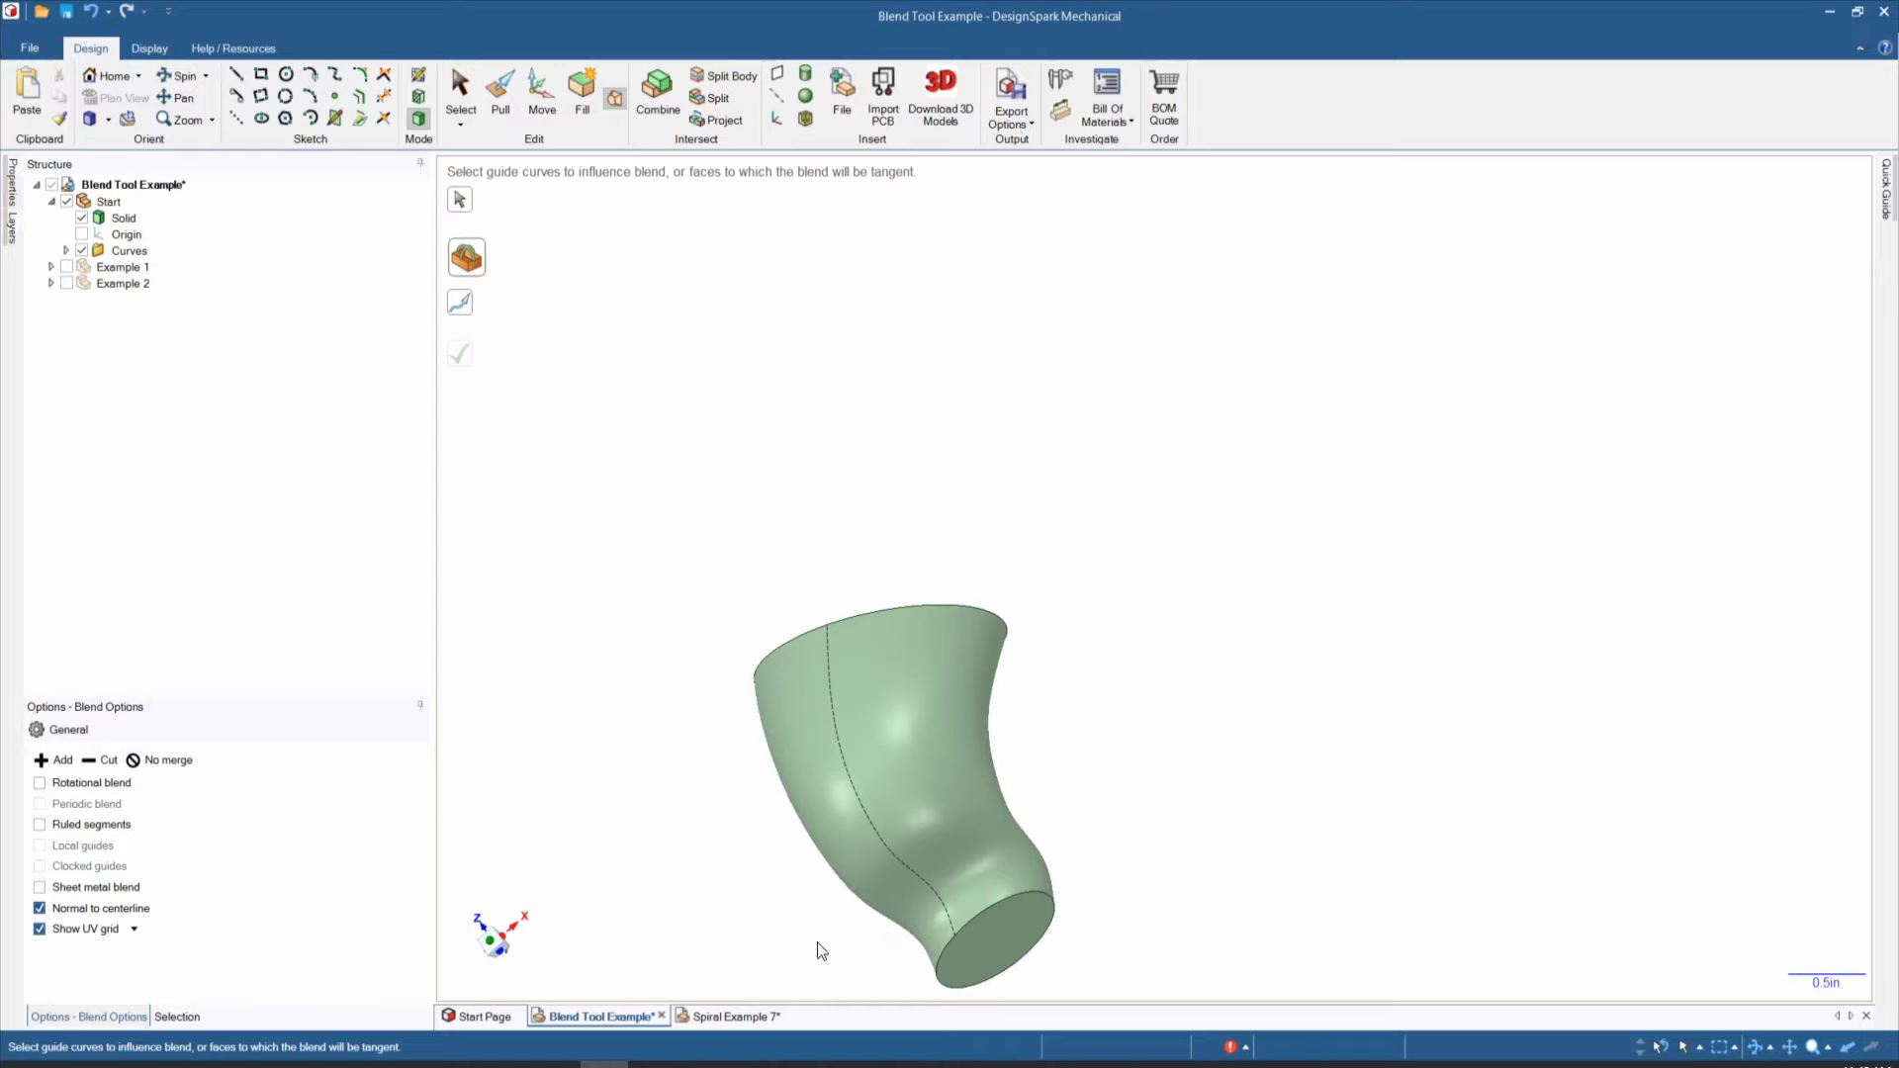
pyautogui.hotkey('ctrl', 'z')
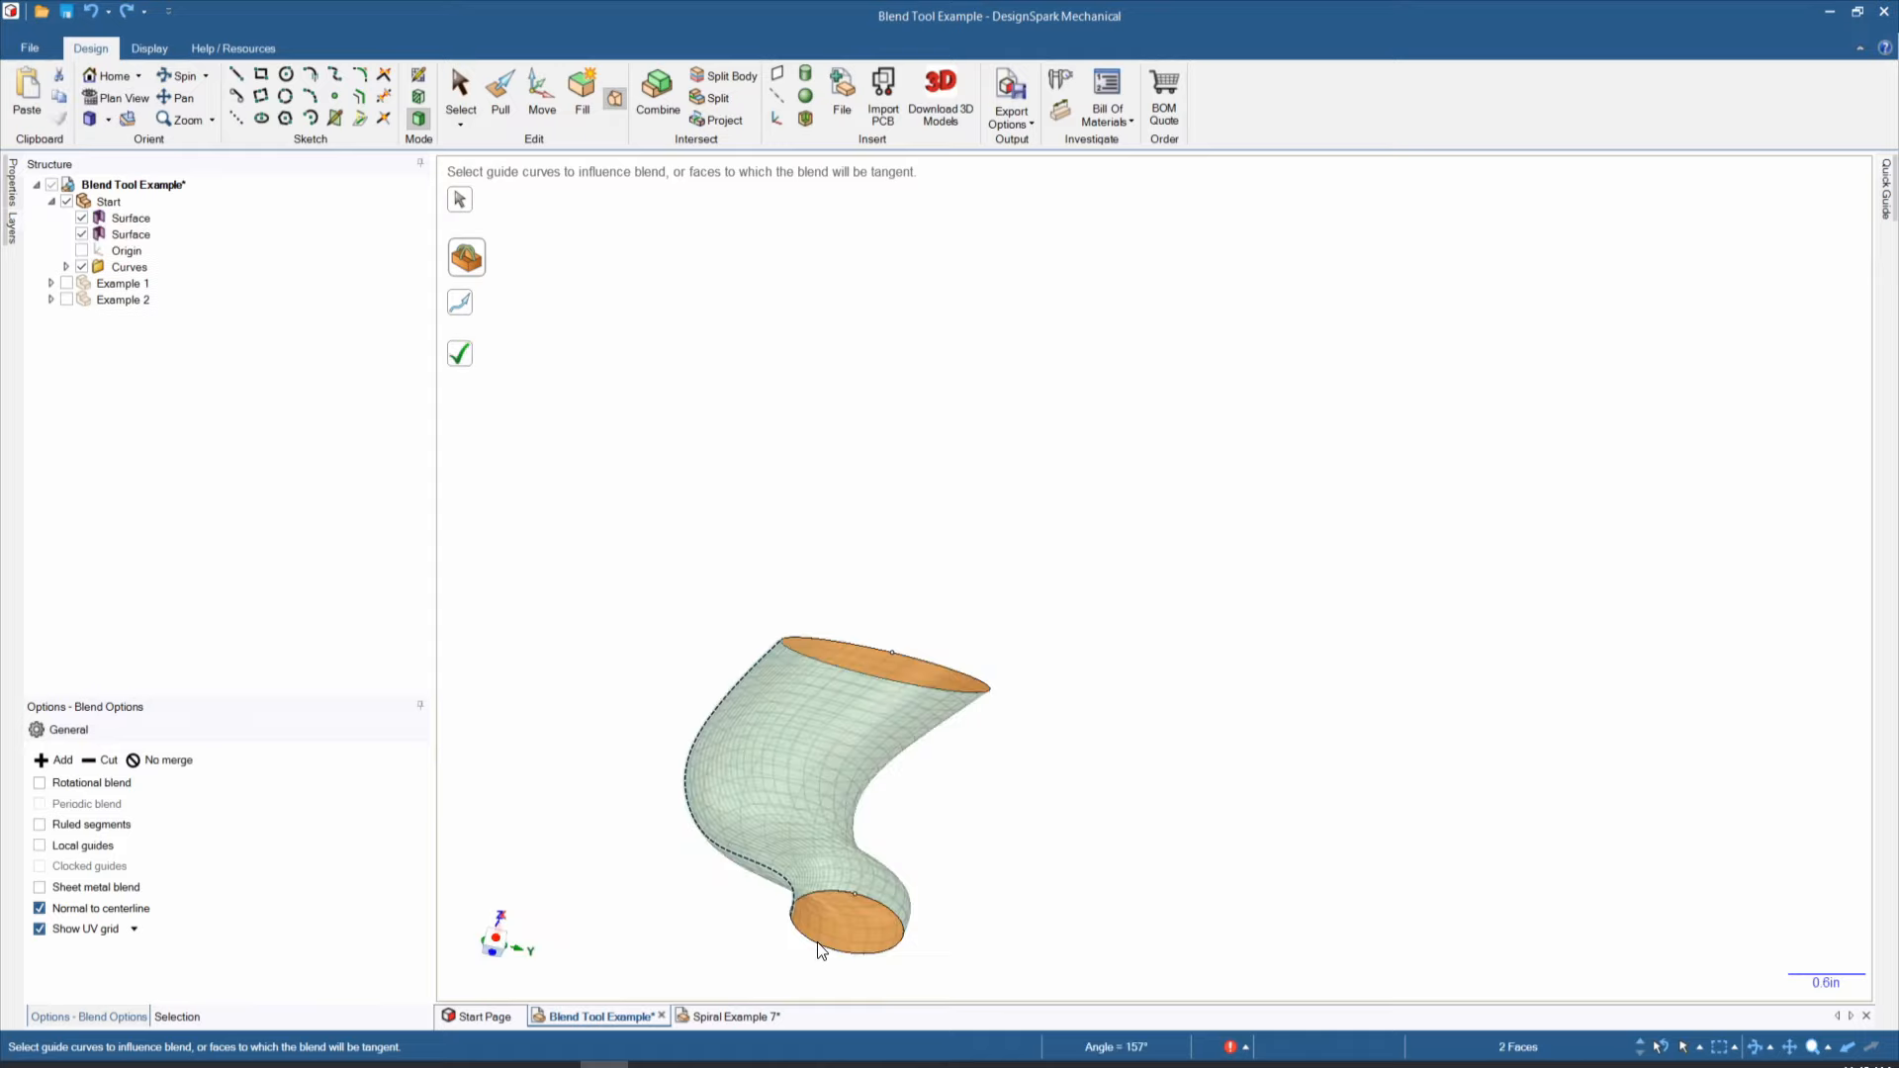
pyautogui.hotkey('ctrl', 'z')
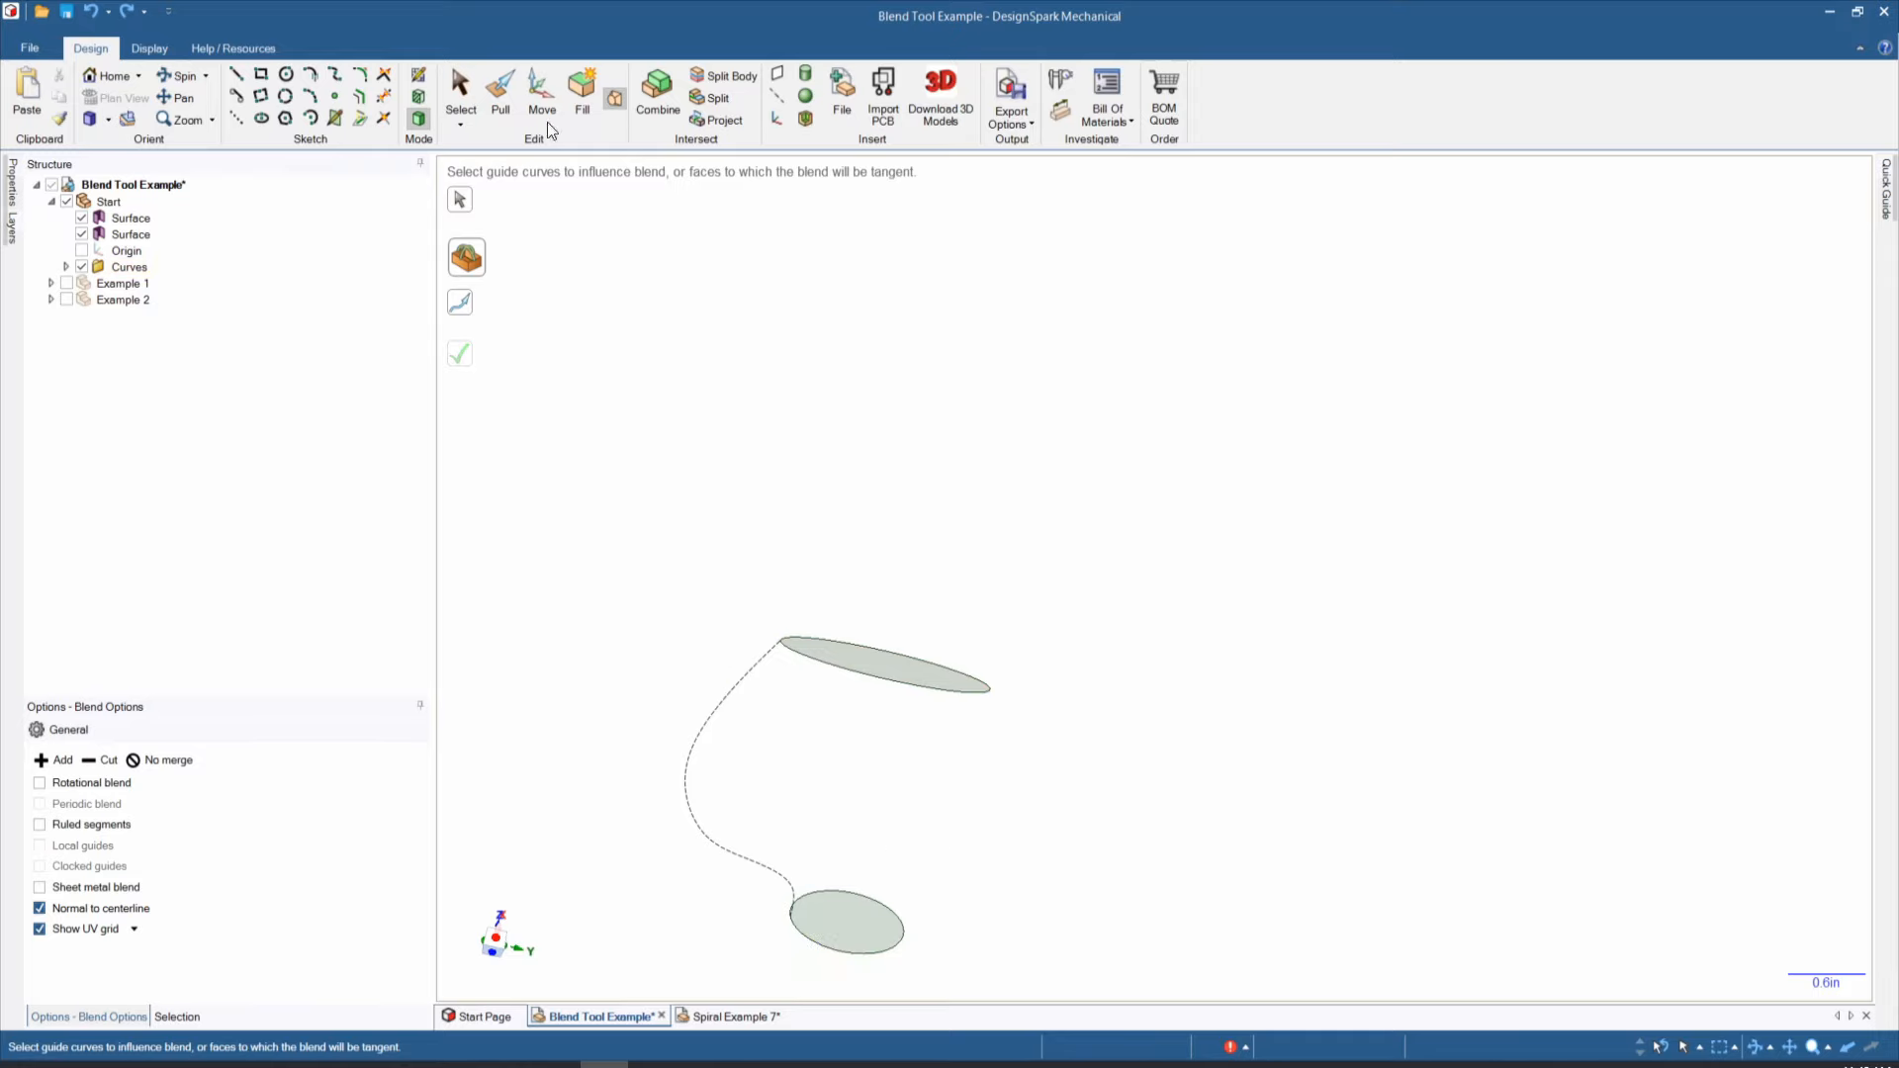
# Step: Move the dashed curve about 0.59 in sideways so its ends lie inside the two round surfaces
pyautogui.click(538, 89)
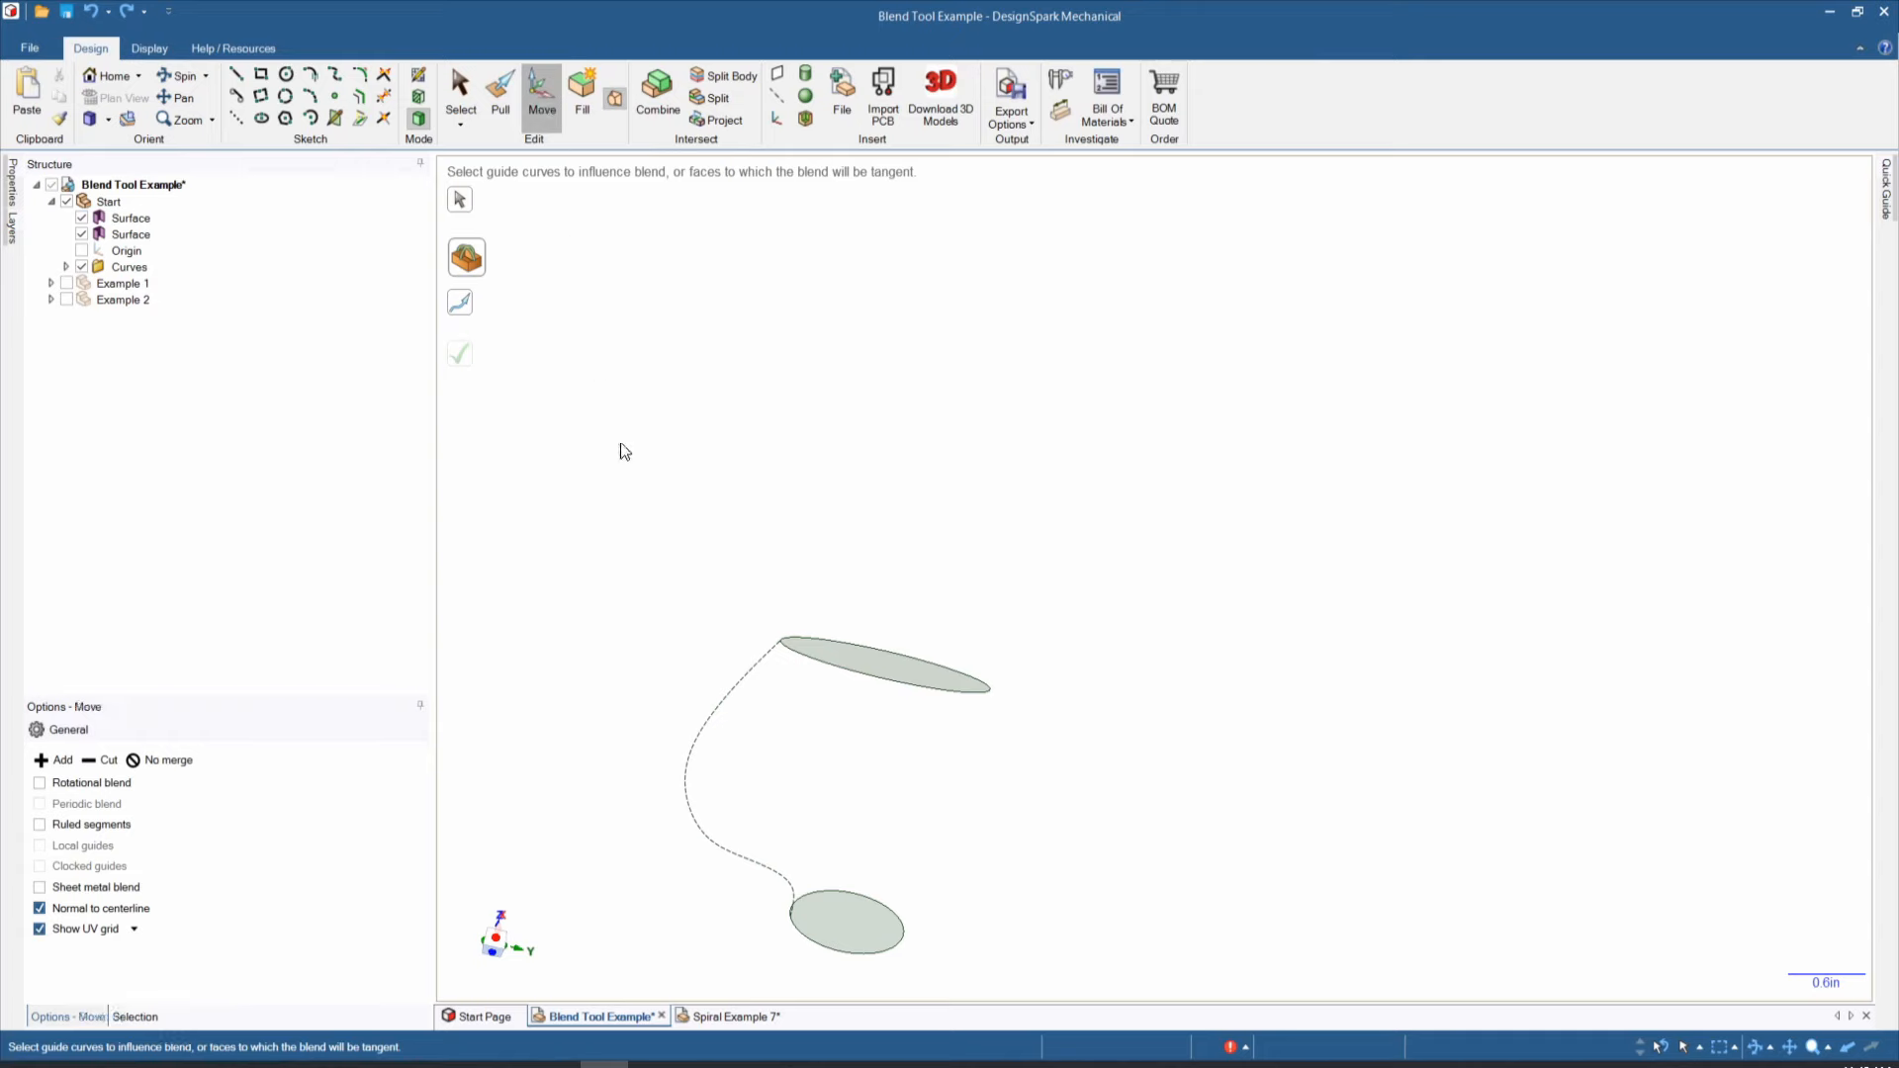
pyautogui.click(728, 700)
pyautogui.moveTo(836, 791); pyautogui.dragTo(908, 813)
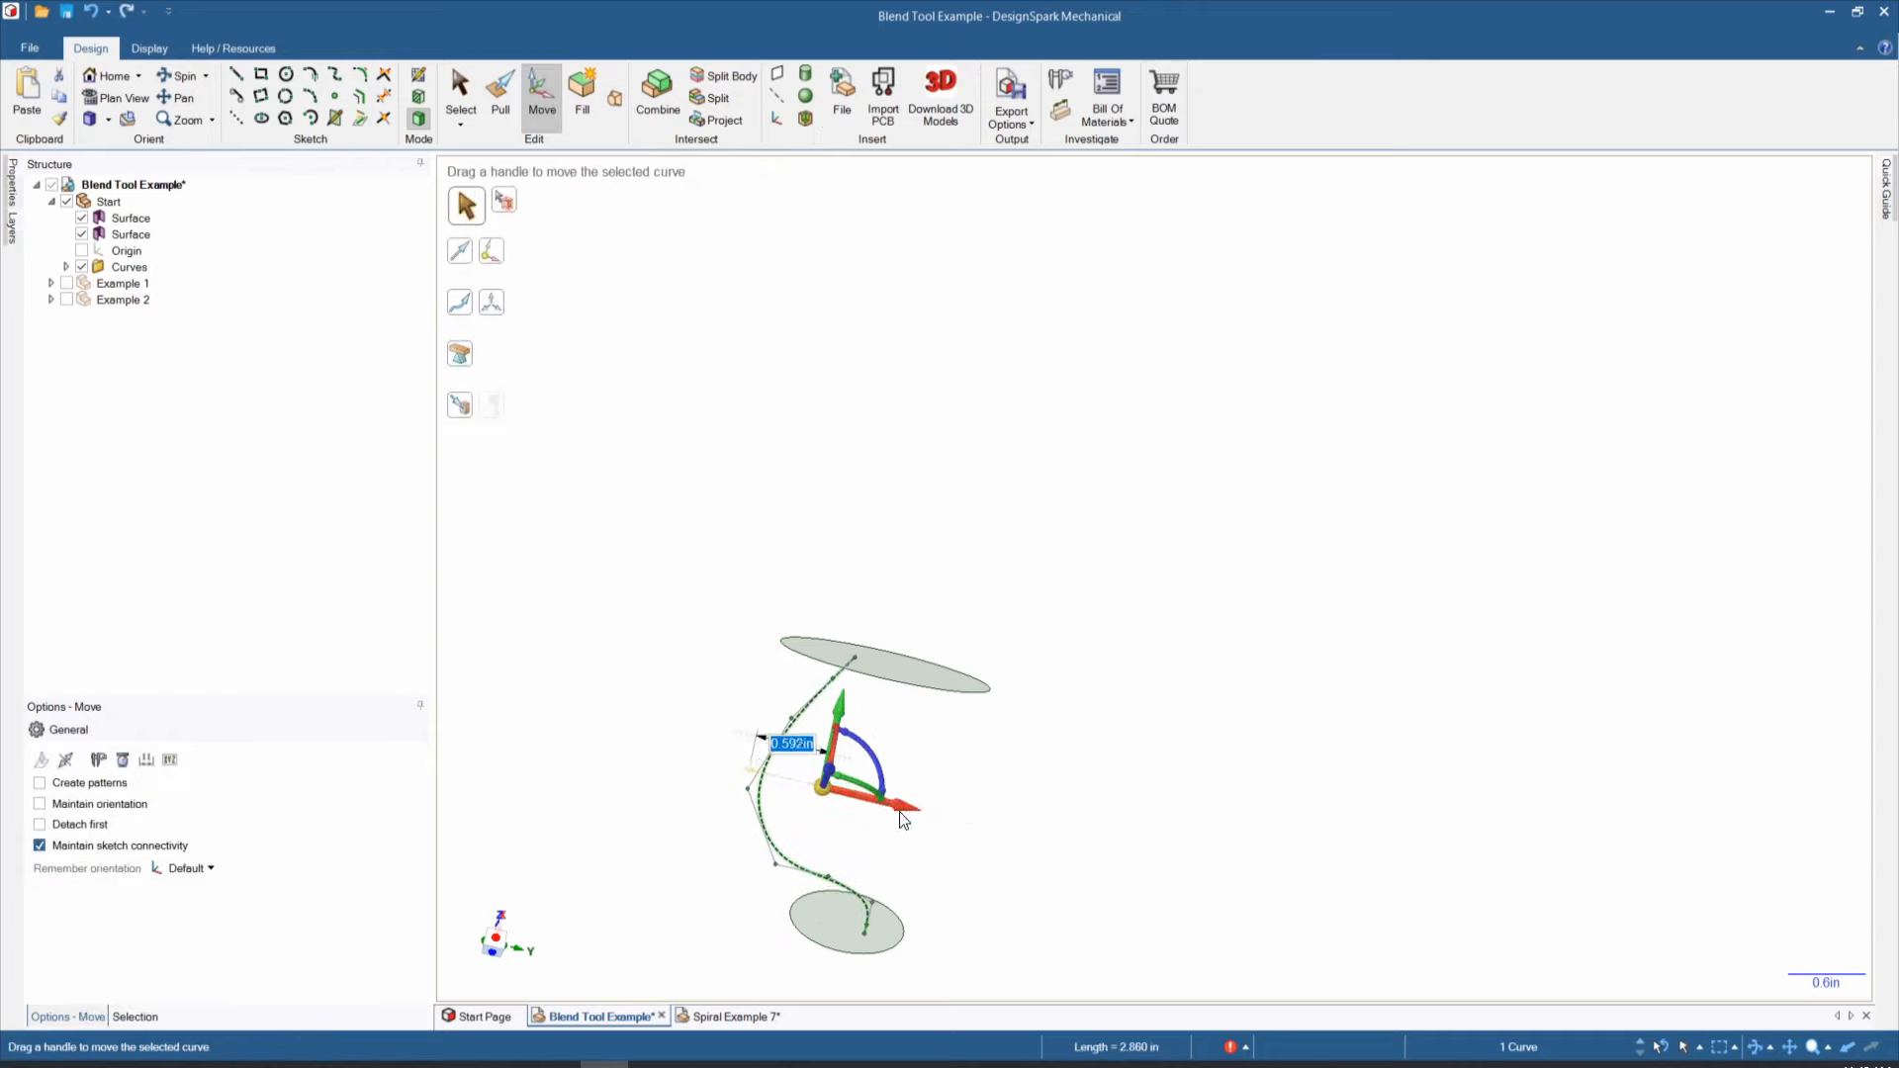
pyautogui.click(964, 863)
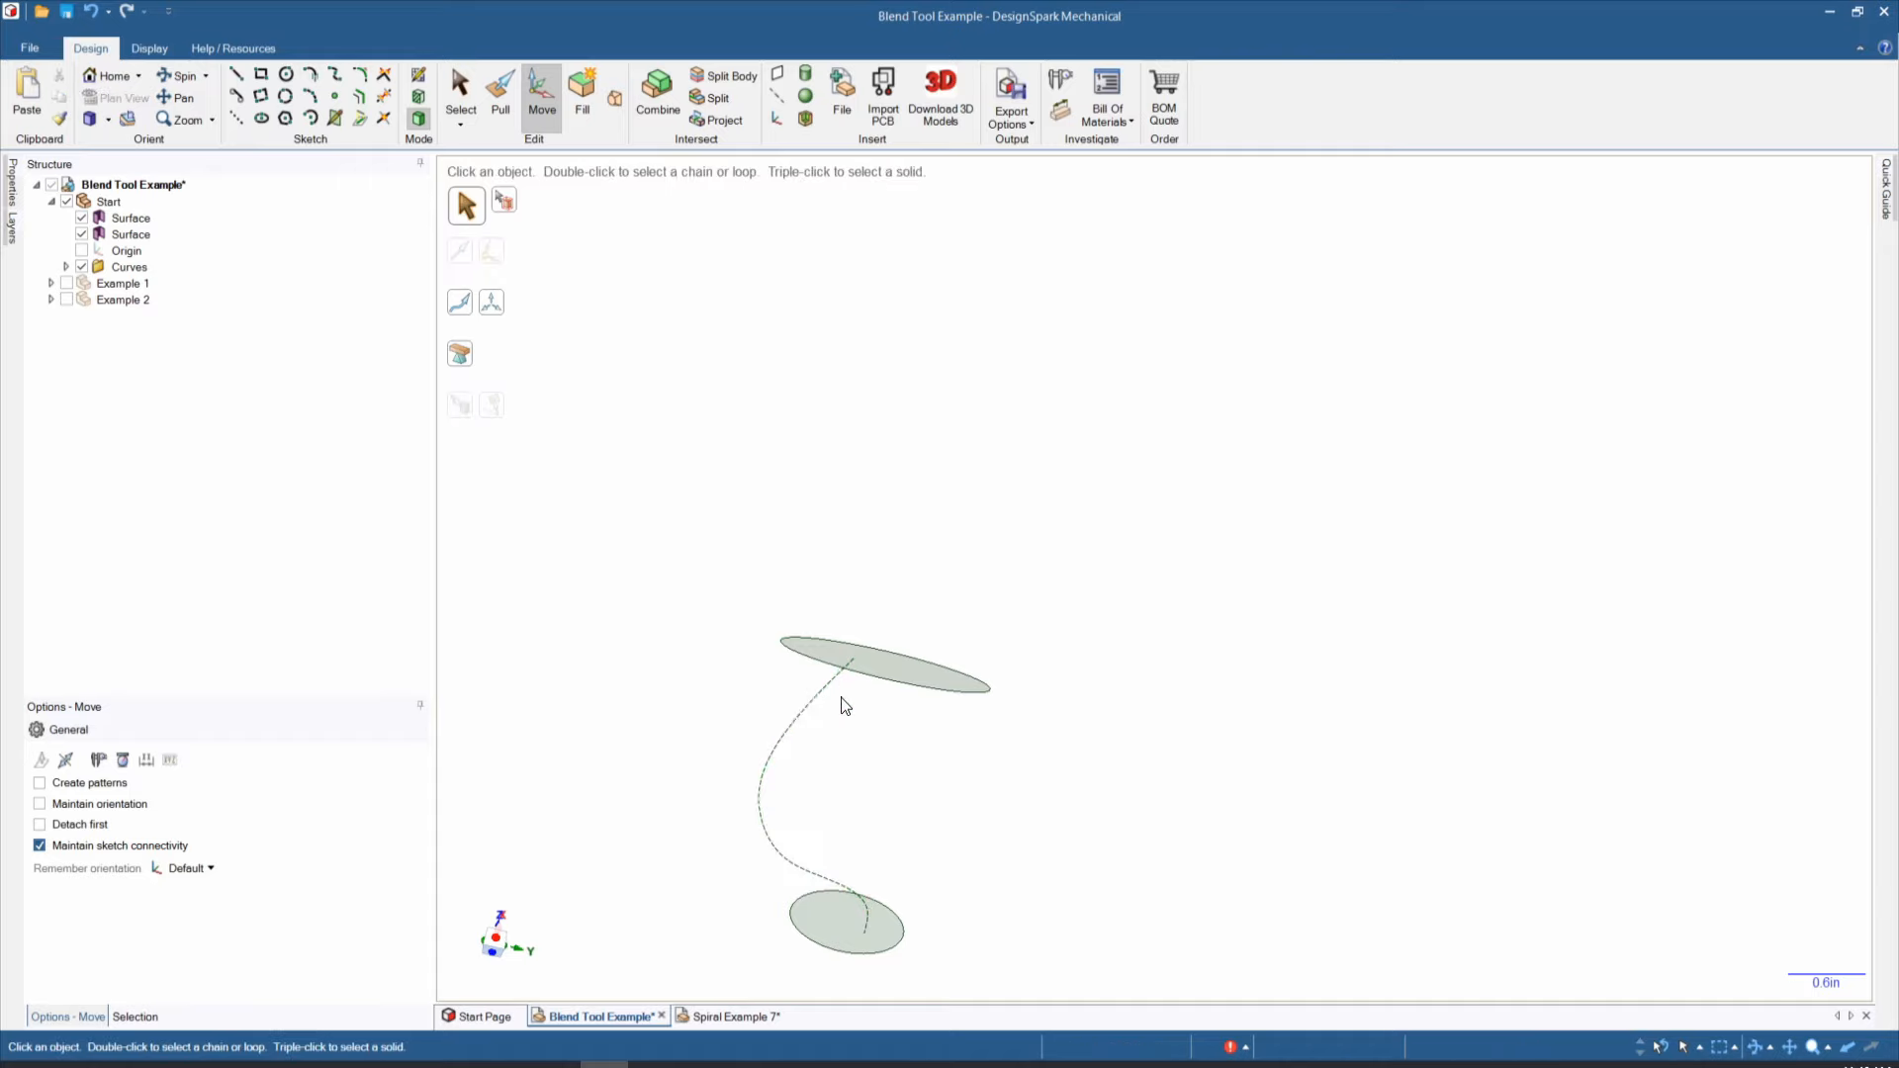
# Step: Try to blend the large and small round surfaces with the moved dashed curve as the guide curve
pyautogui.click(614, 103)
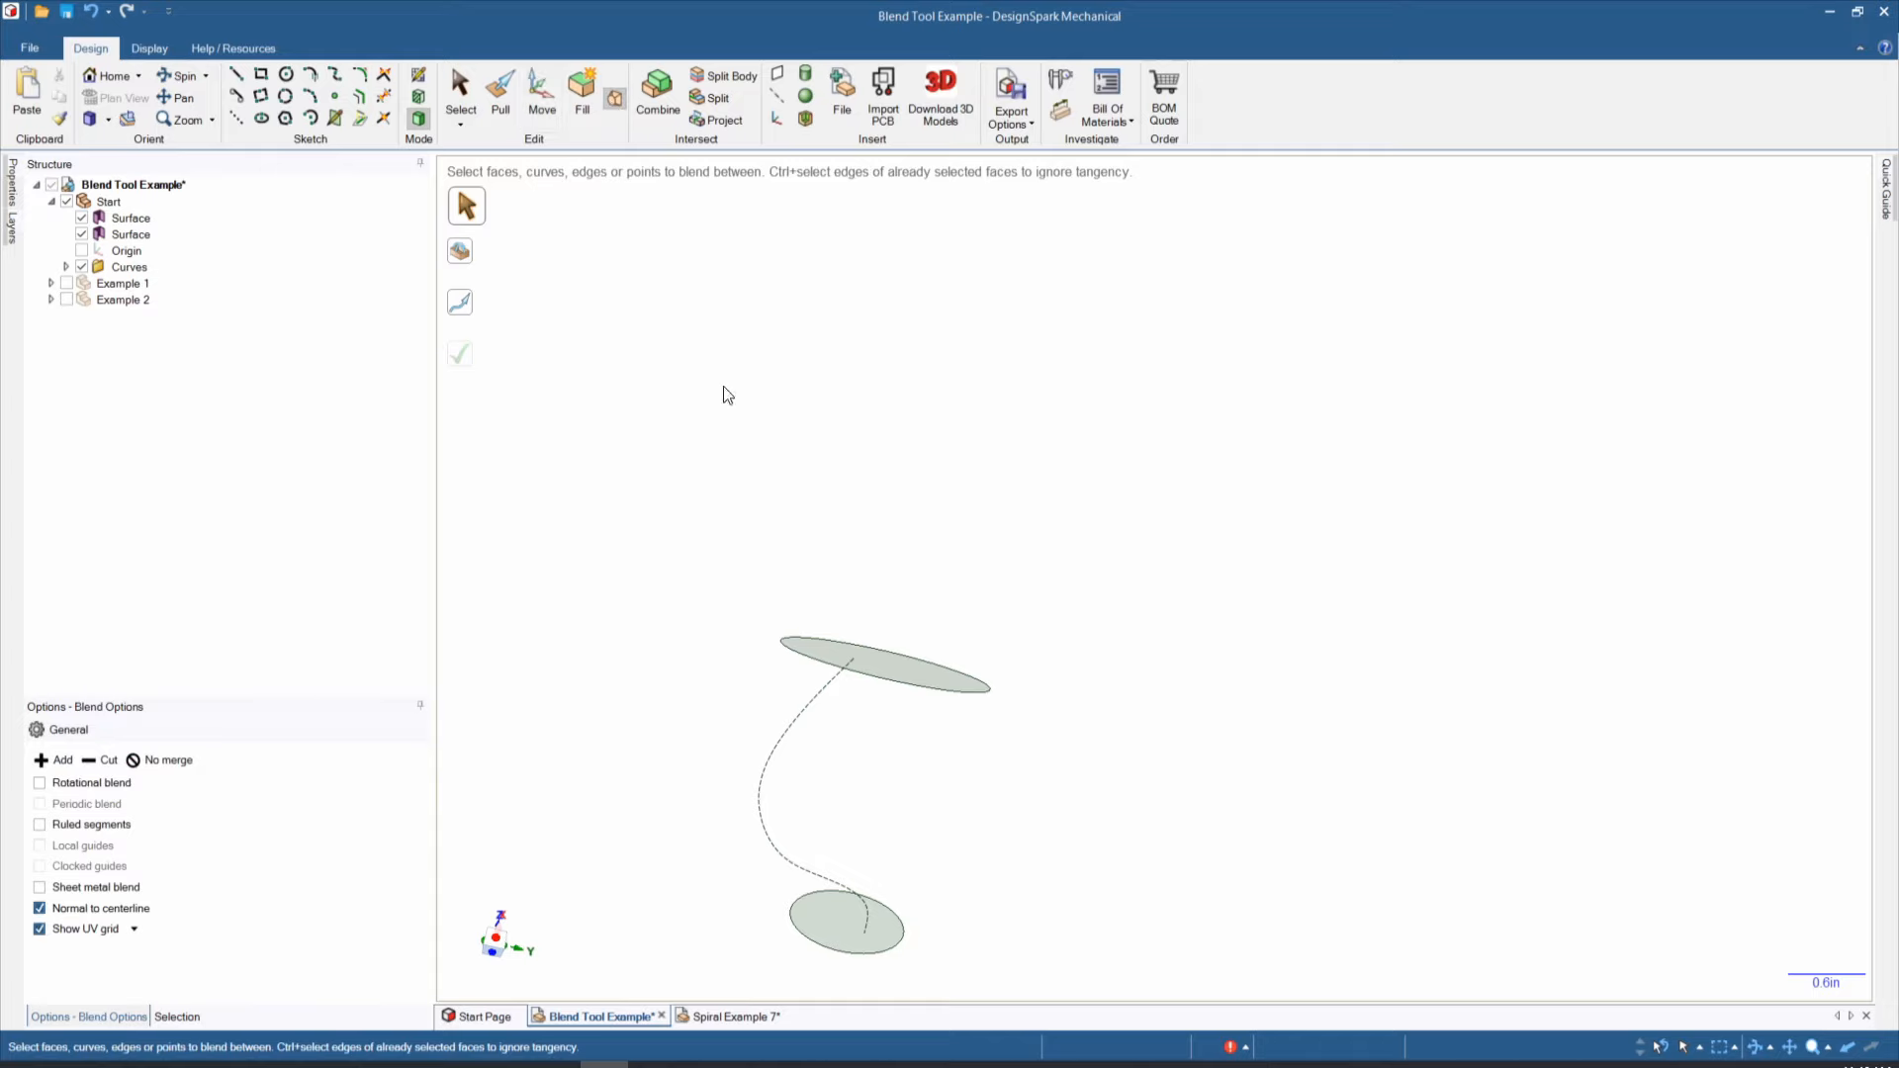
pyautogui.click(883, 668)
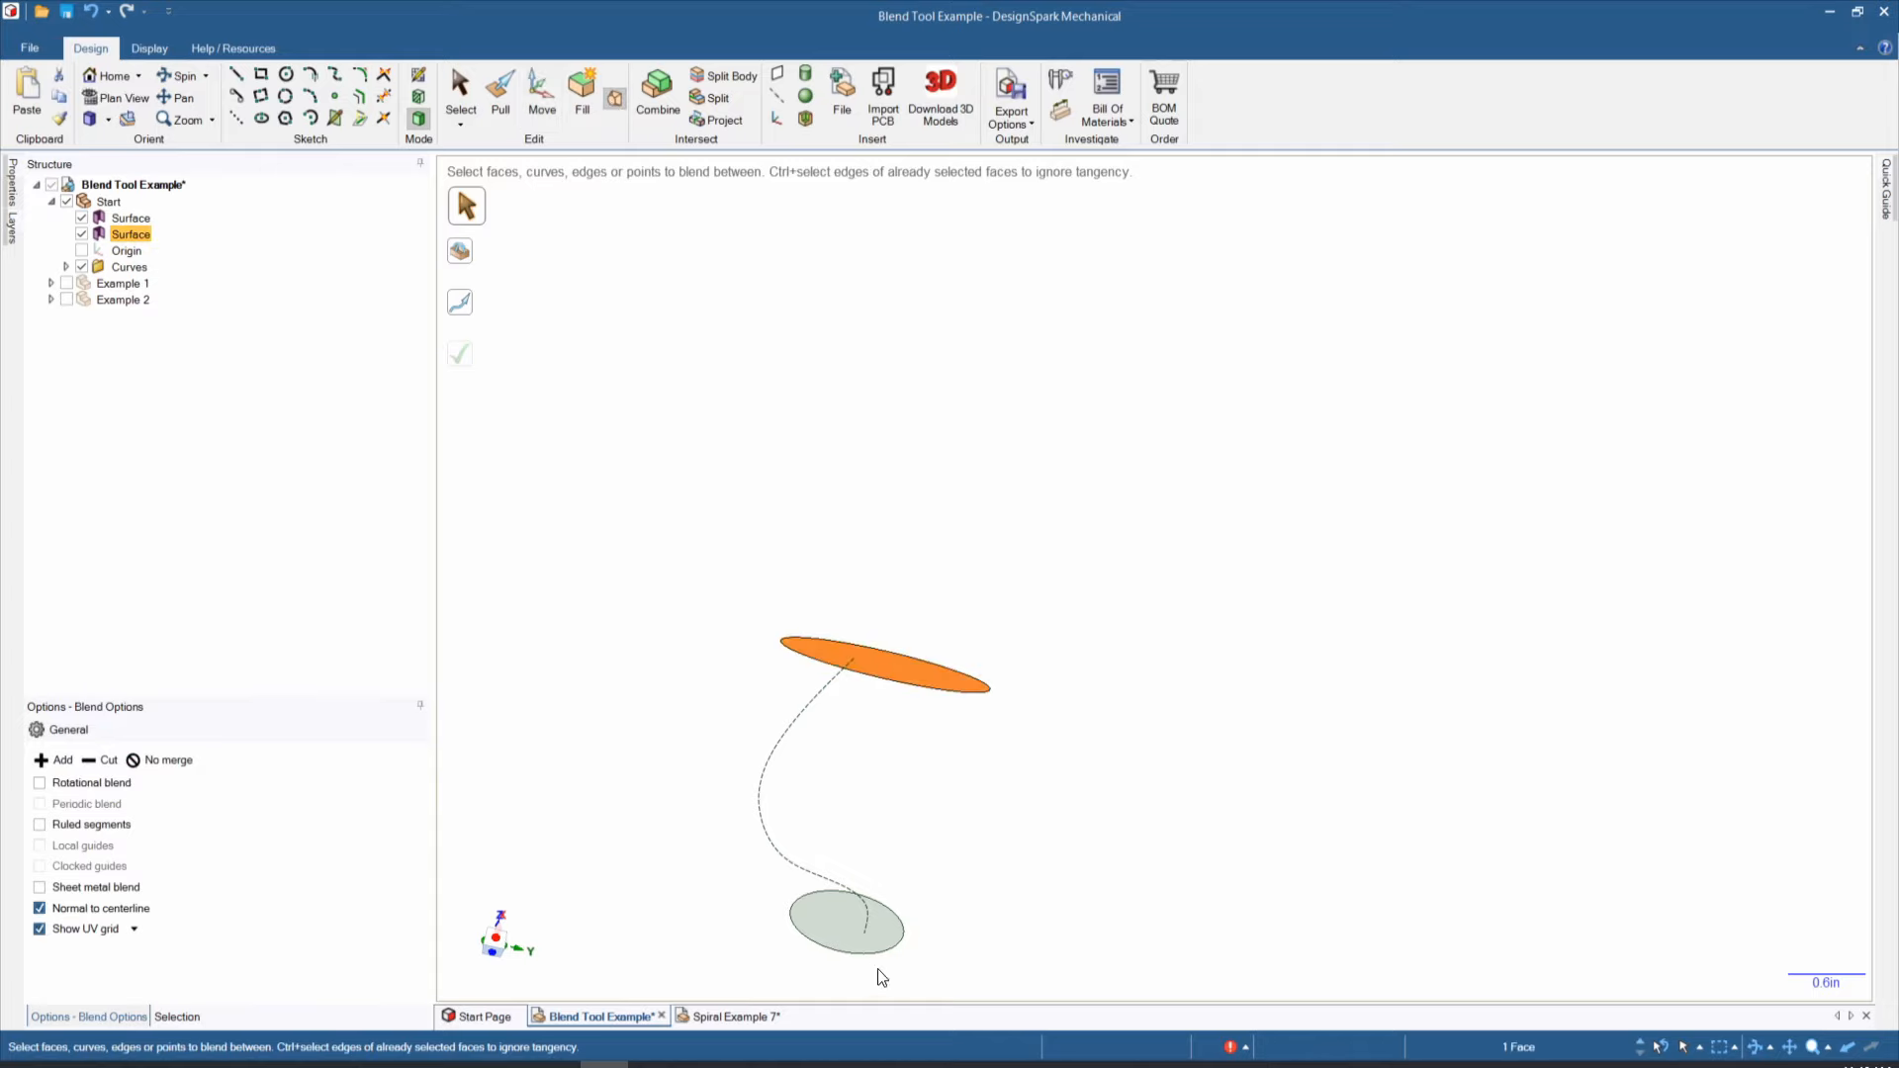
pyautogui.keyDown('ctrl'); pyautogui.click(847, 926); pyautogui.keyUp('ctrl')
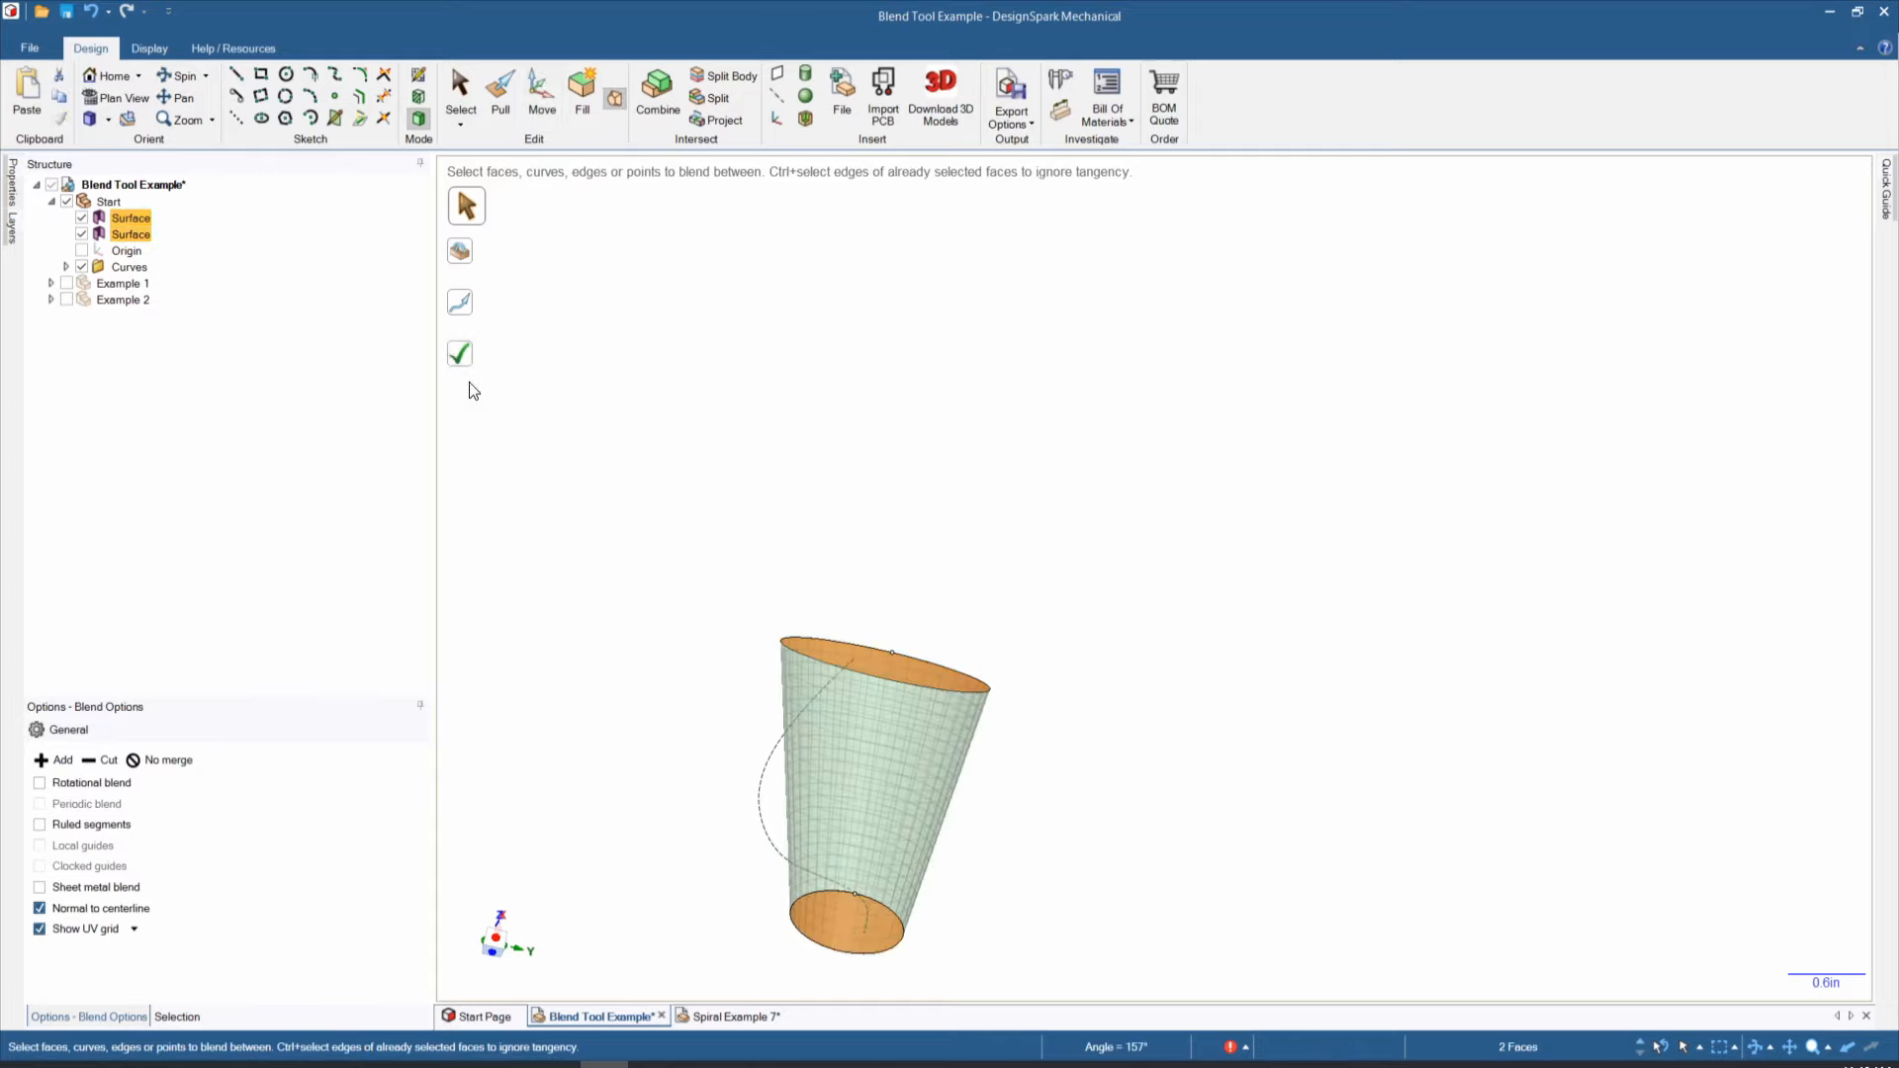
pyautogui.click(463, 258)
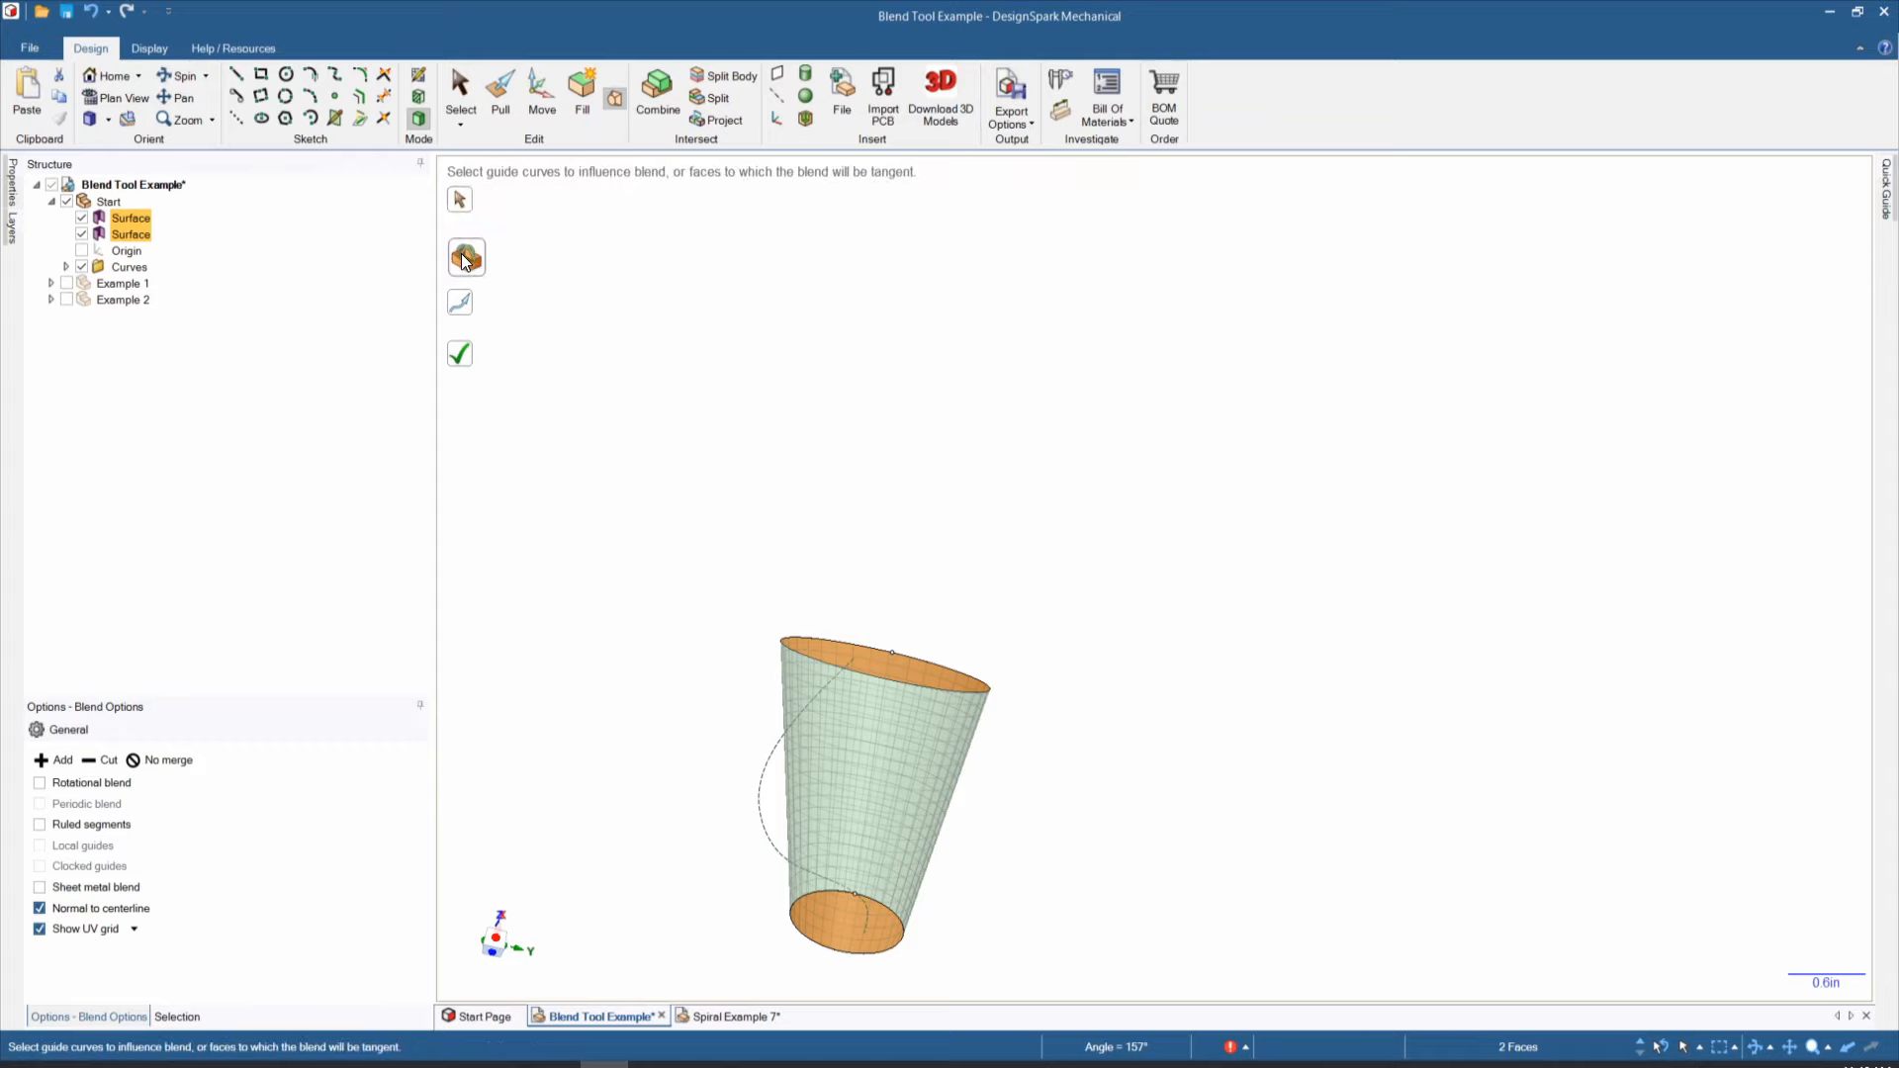
pyautogui.click(761, 833)
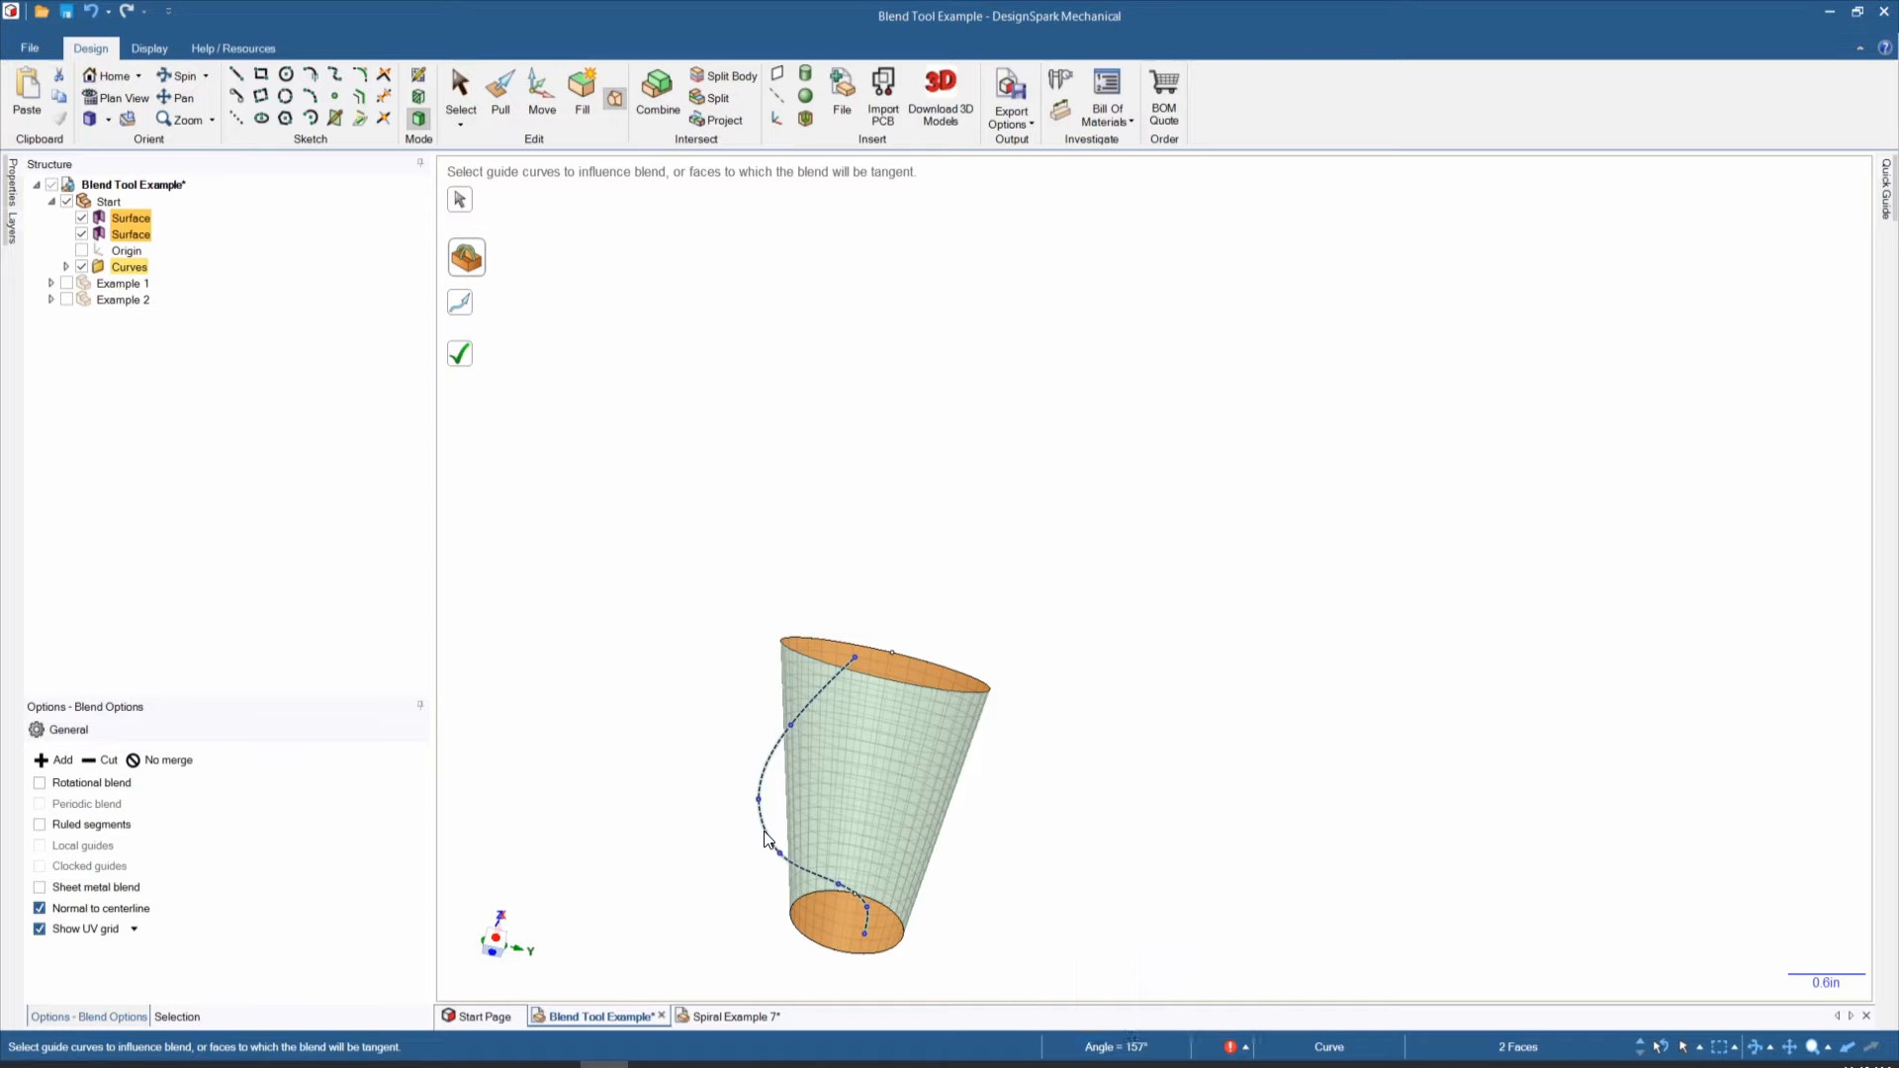
pyautogui.press('Escape')
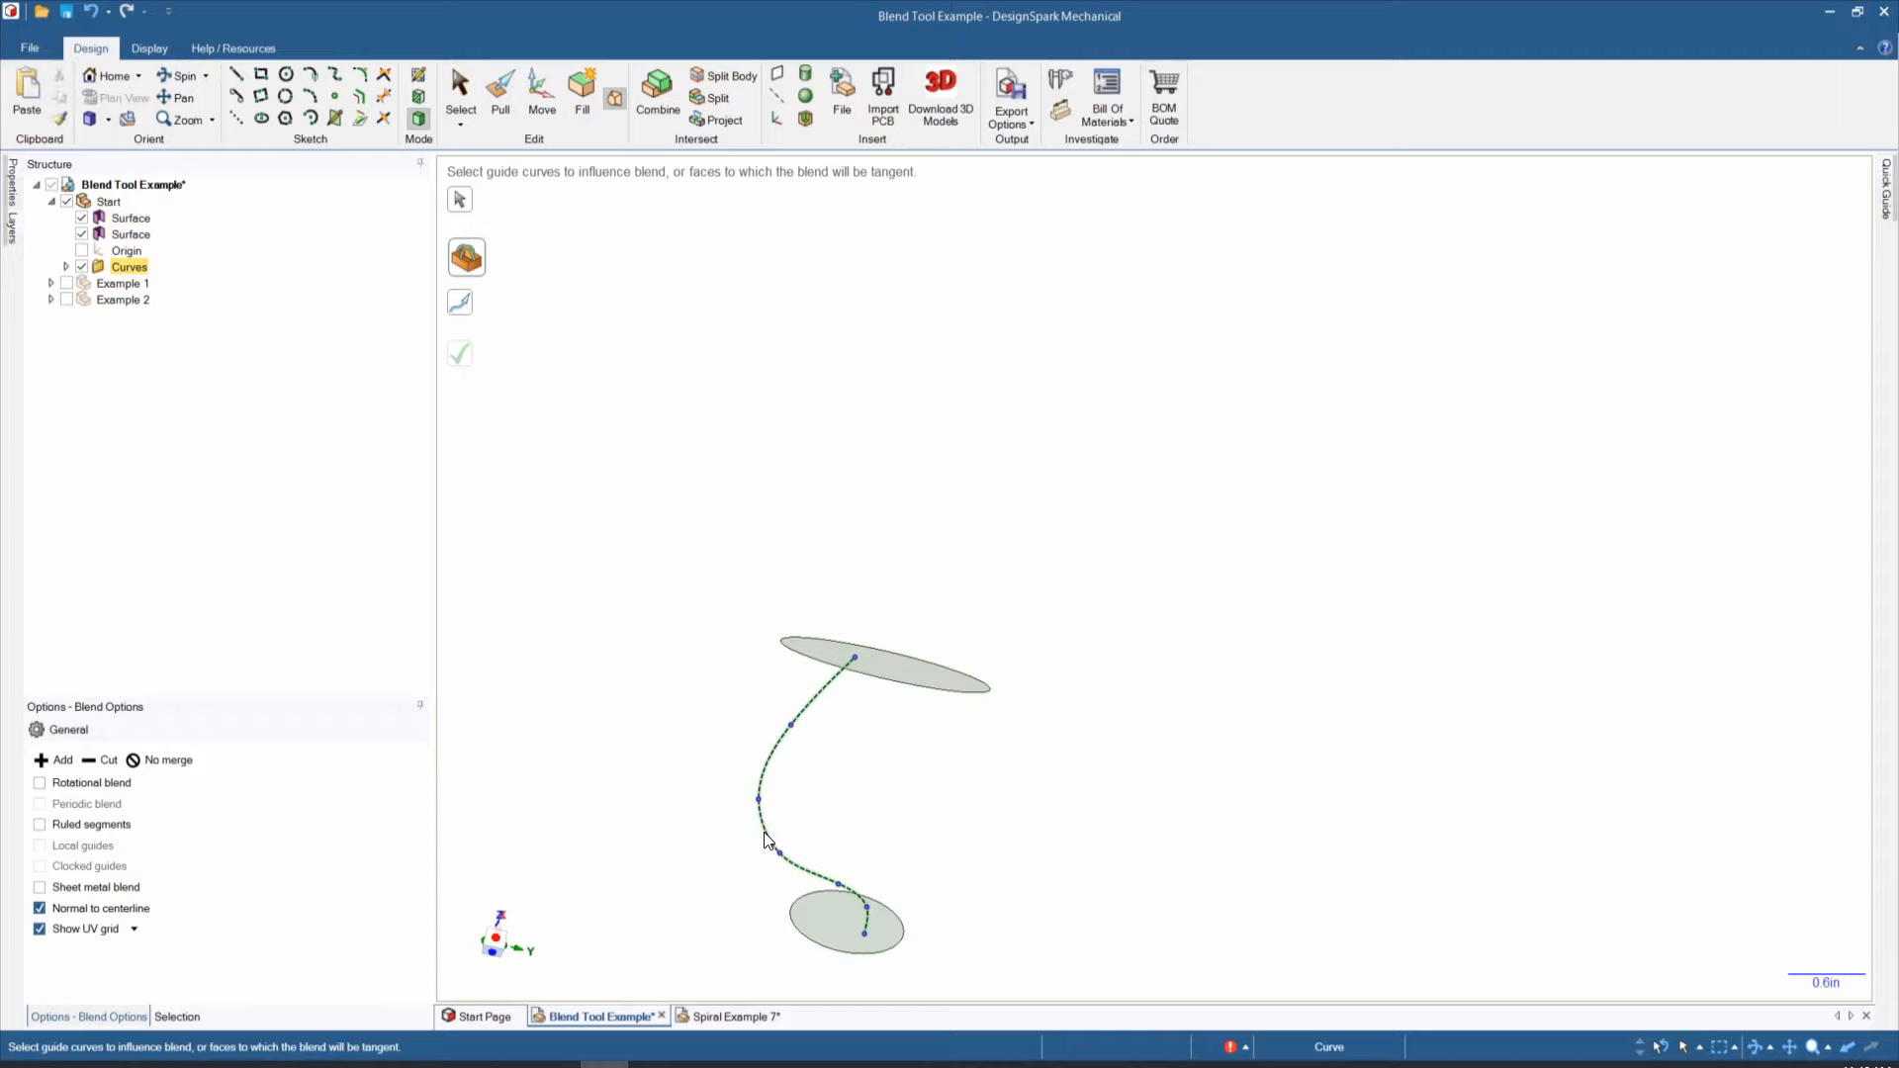
pyautogui.press('Escape')
pyautogui.press('Escape')
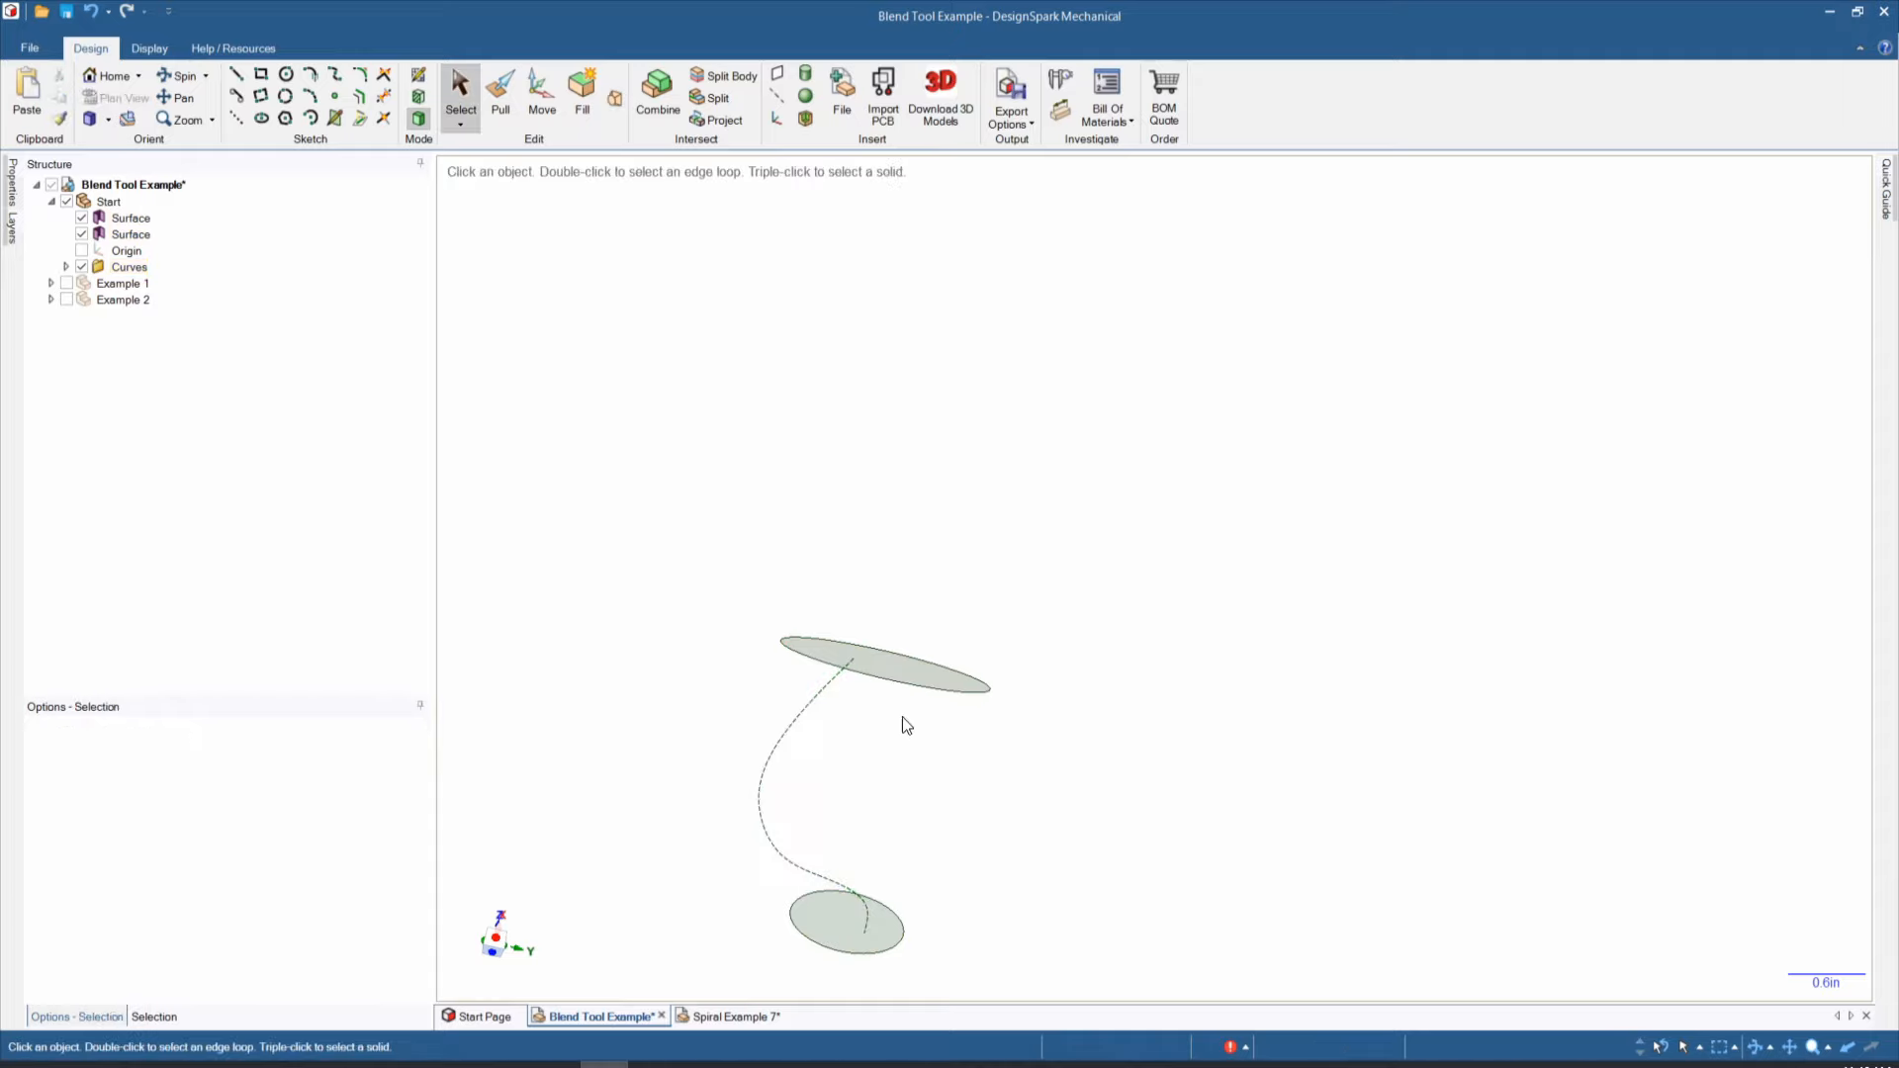
# Step: Blend the large and small round surfaces along the dashed curve as the centerline, with Normal to centerline switched off
pyautogui.click(613, 96)
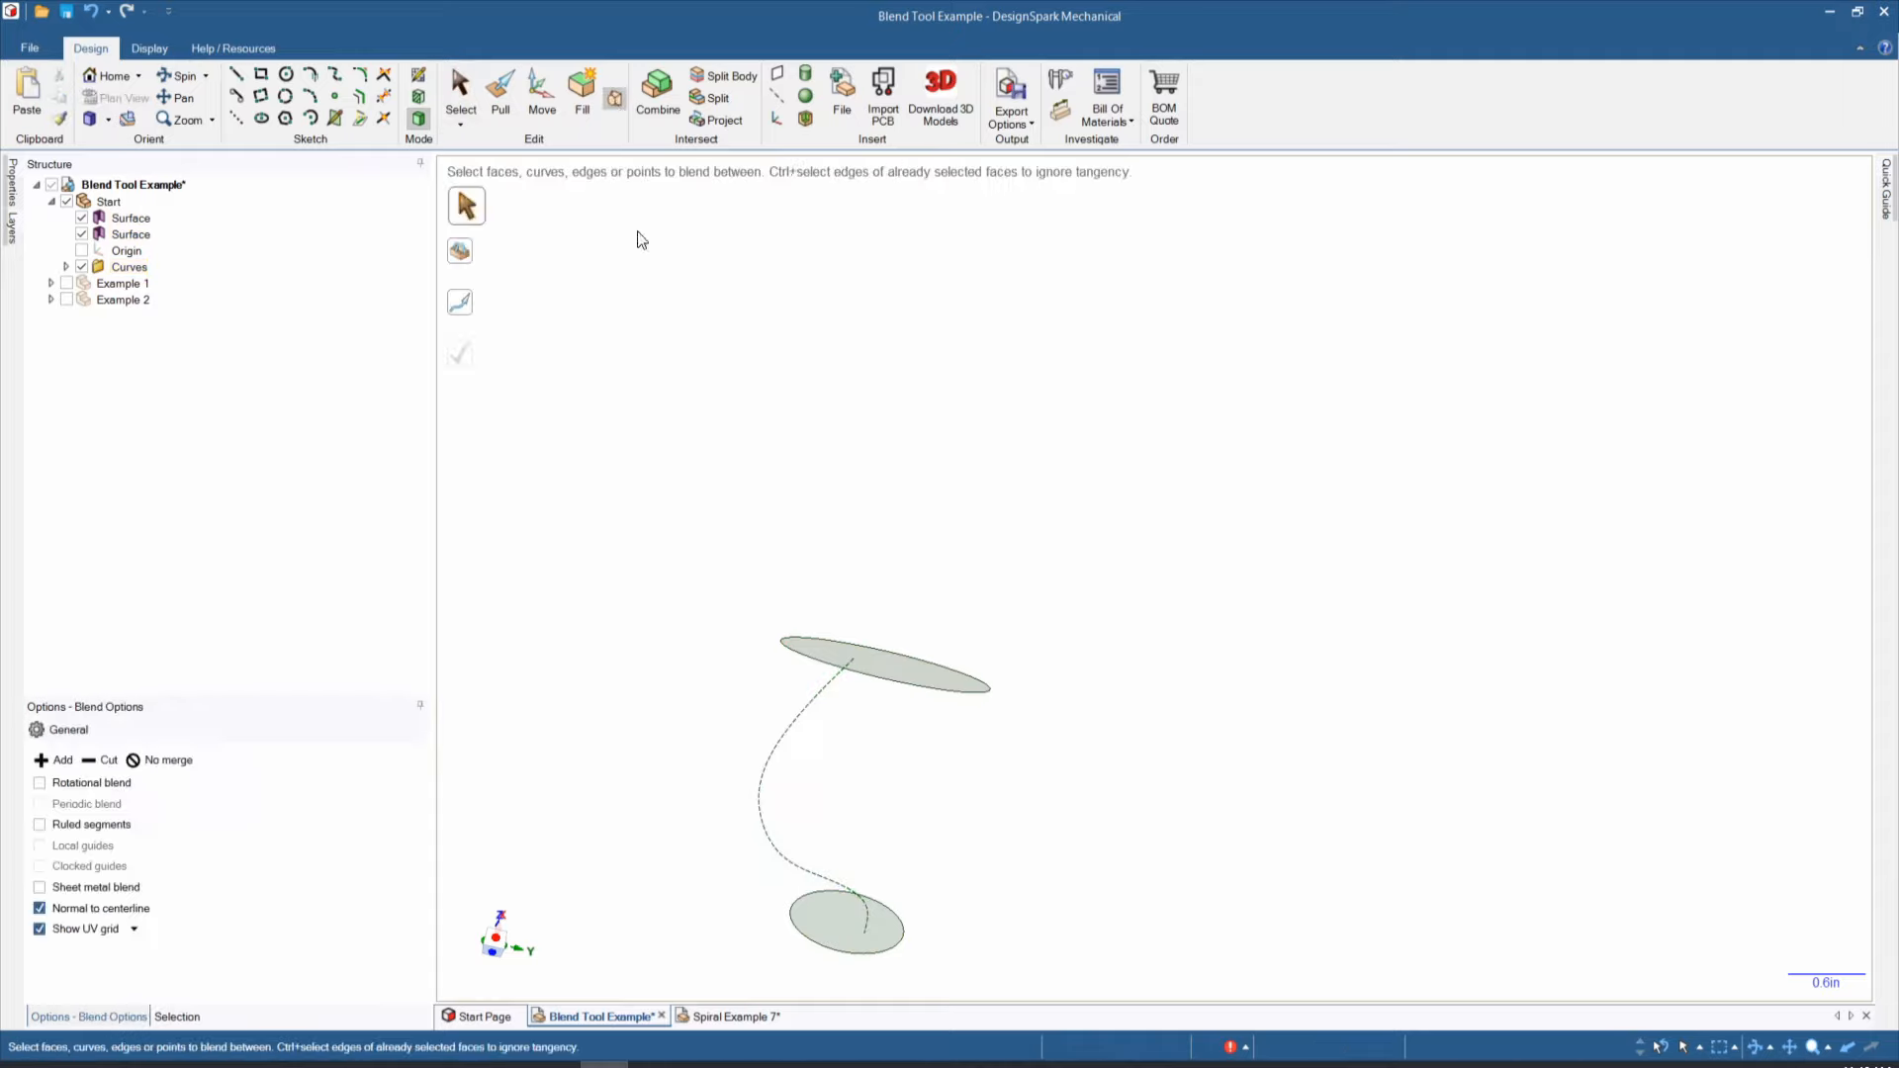
pyautogui.click(877, 659)
pyautogui.keyDown('ctrl'); pyautogui.click(847, 924); pyautogui.keyUp('ctrl')
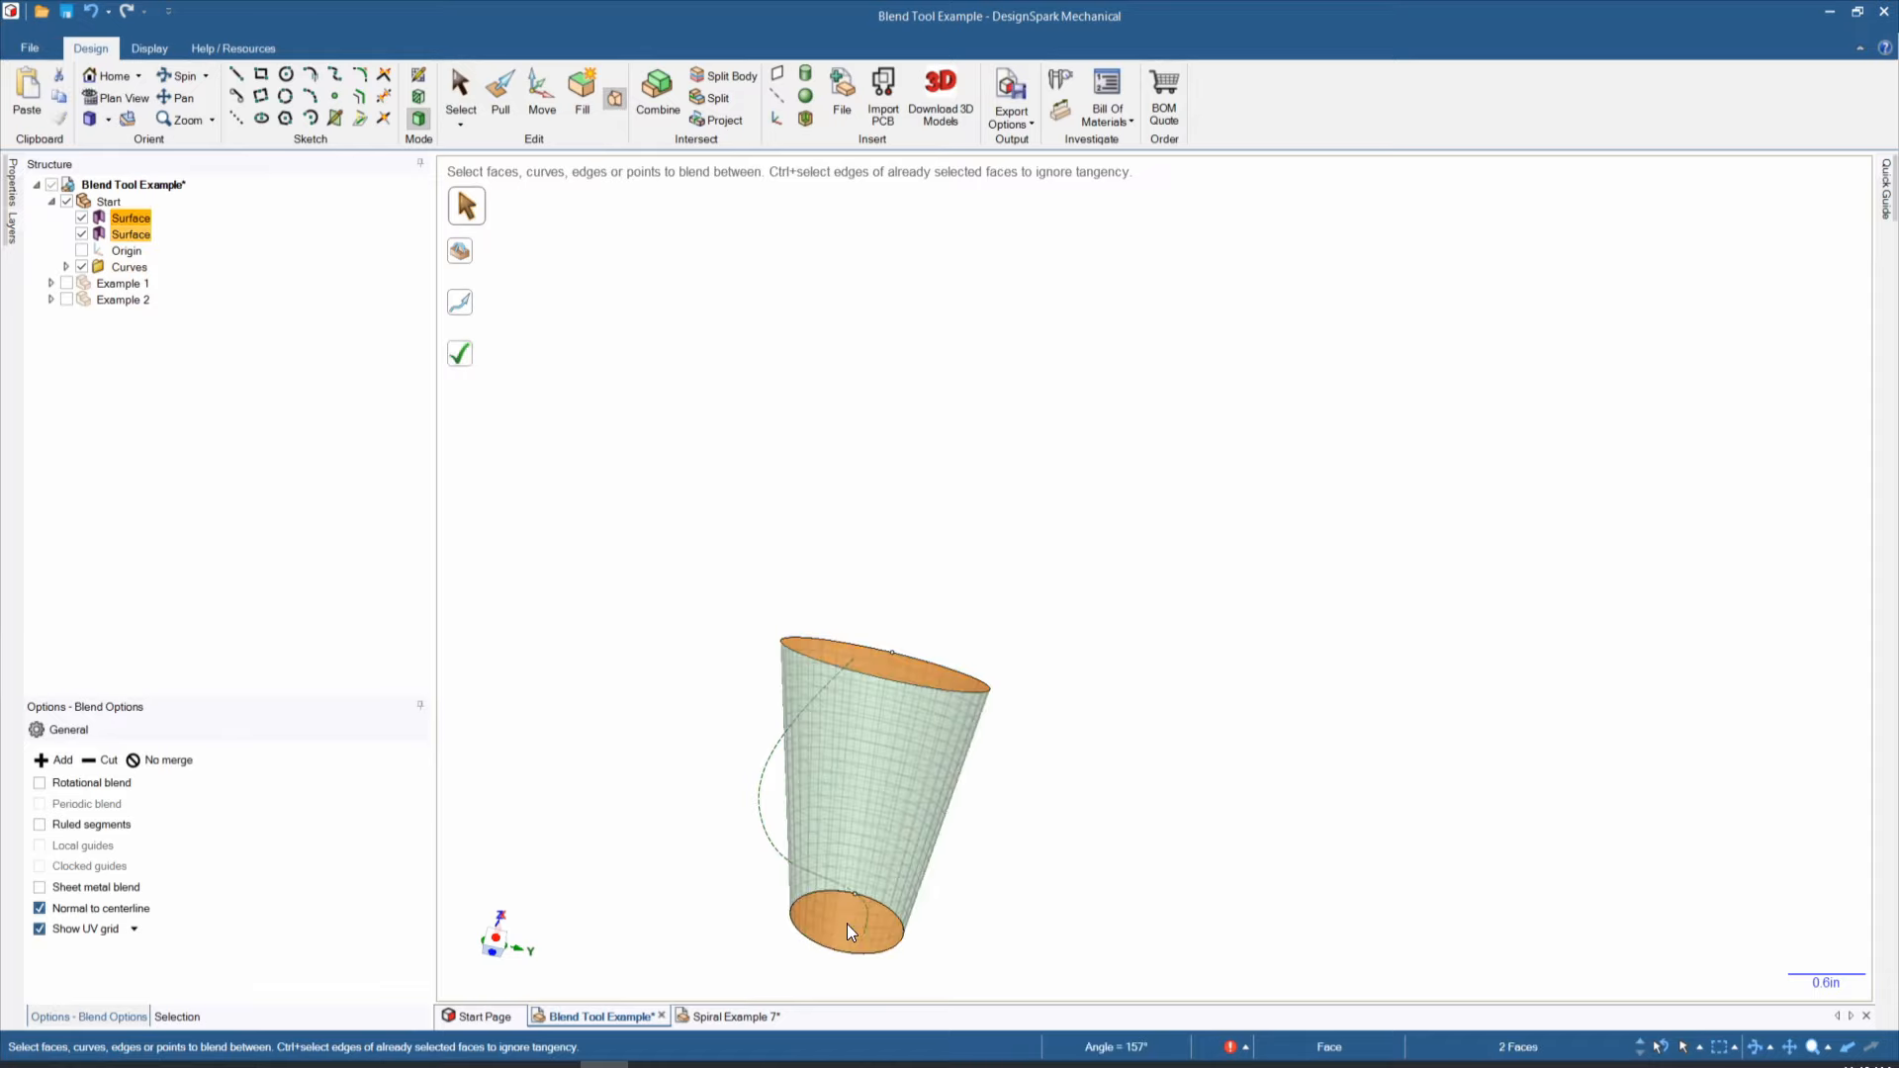
pyautogui.click(467, 311)
pyautogui.click(758, 800)
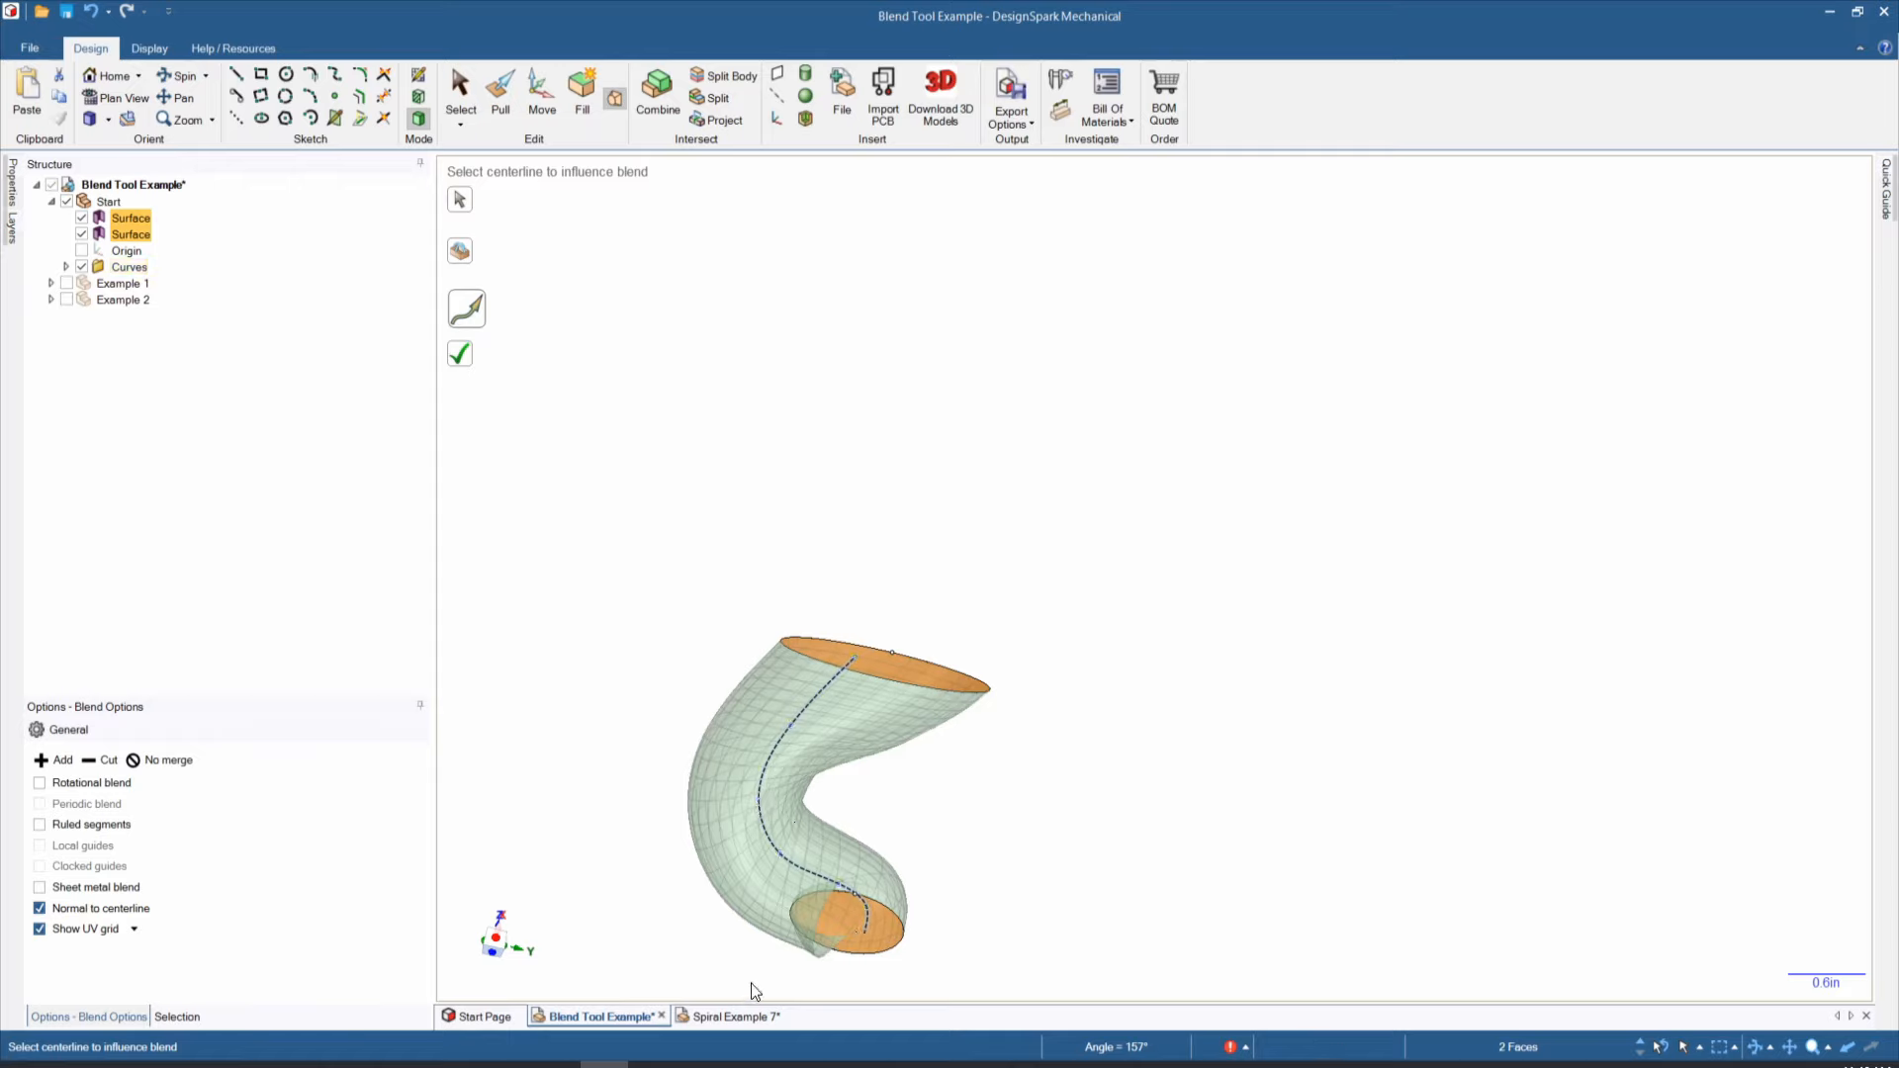
pyautogui.moveTo(680, 924)
pyautogui.mouseDown(button='middle')
pyautogui.moveTo(696, 862)
pyautogui.moveTo(709, 911)
pyautogui.mouseUp(button='middle')
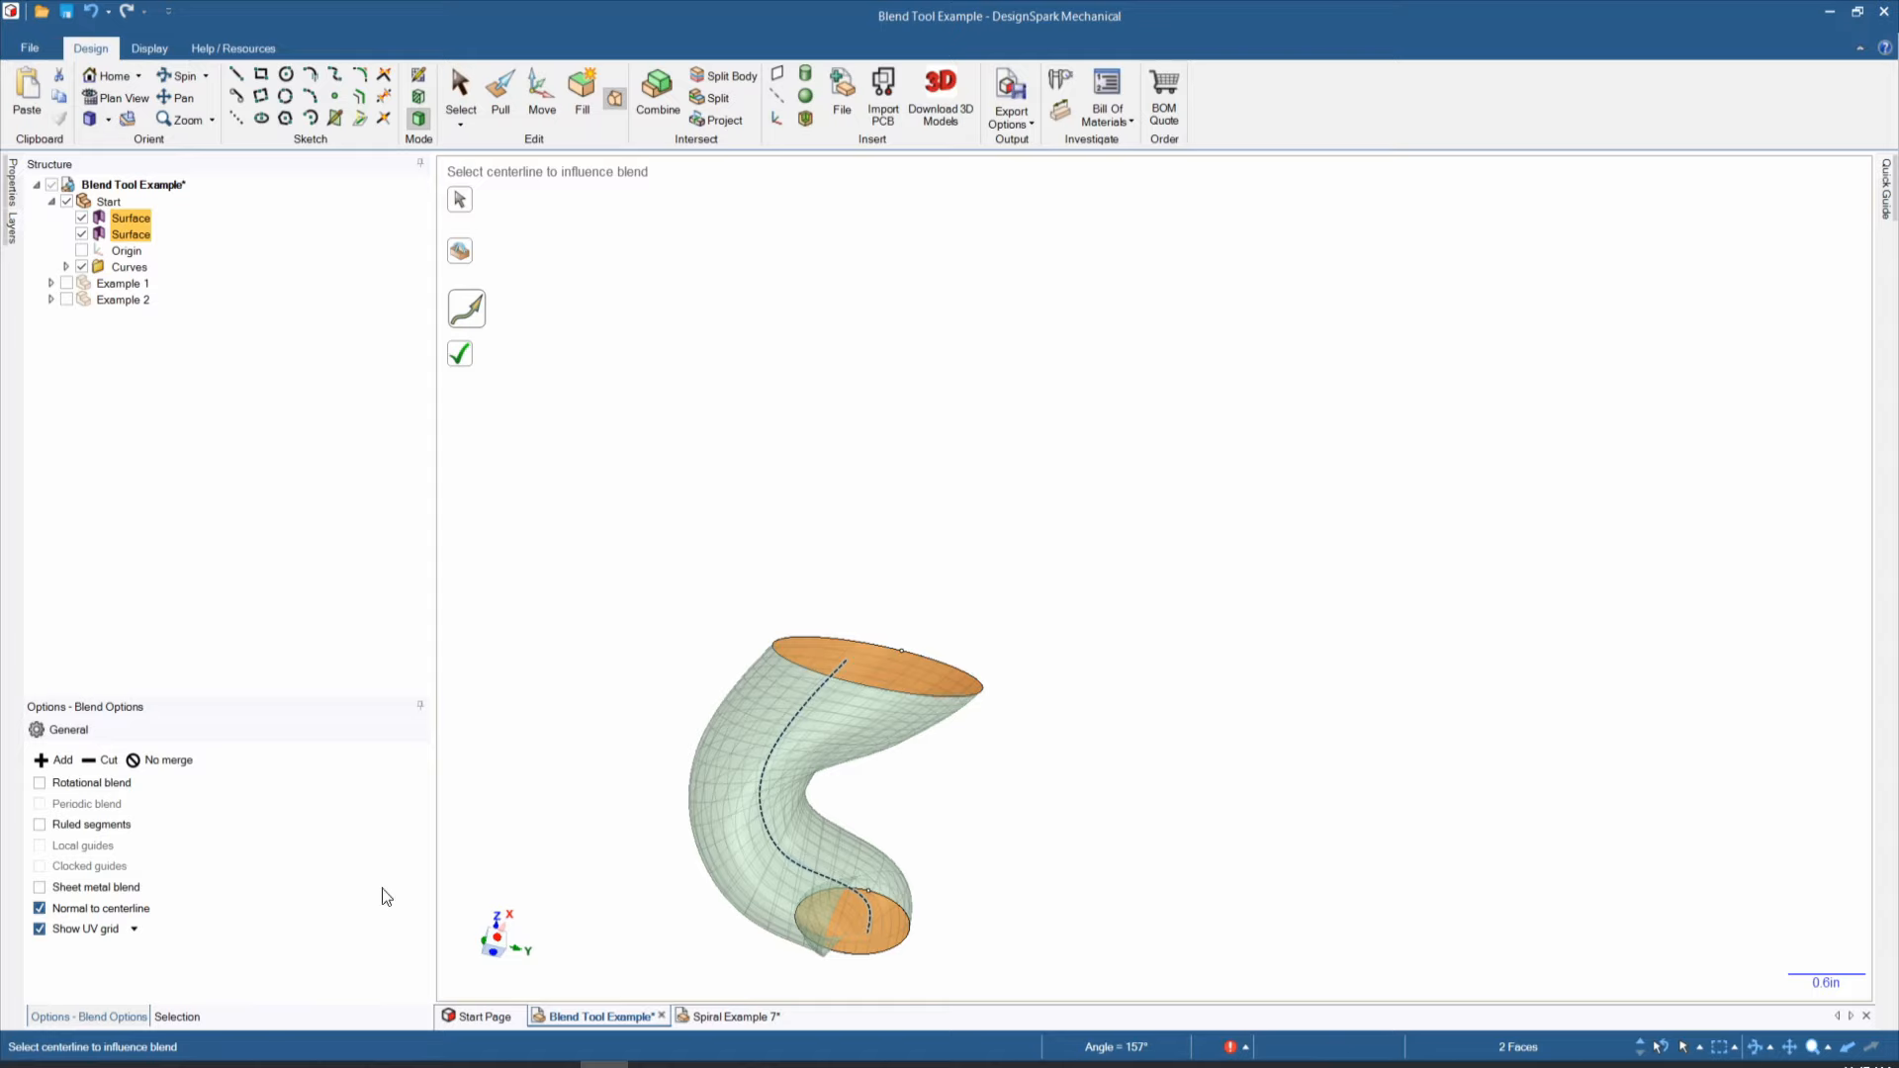
pyautogui.click(41, 908)
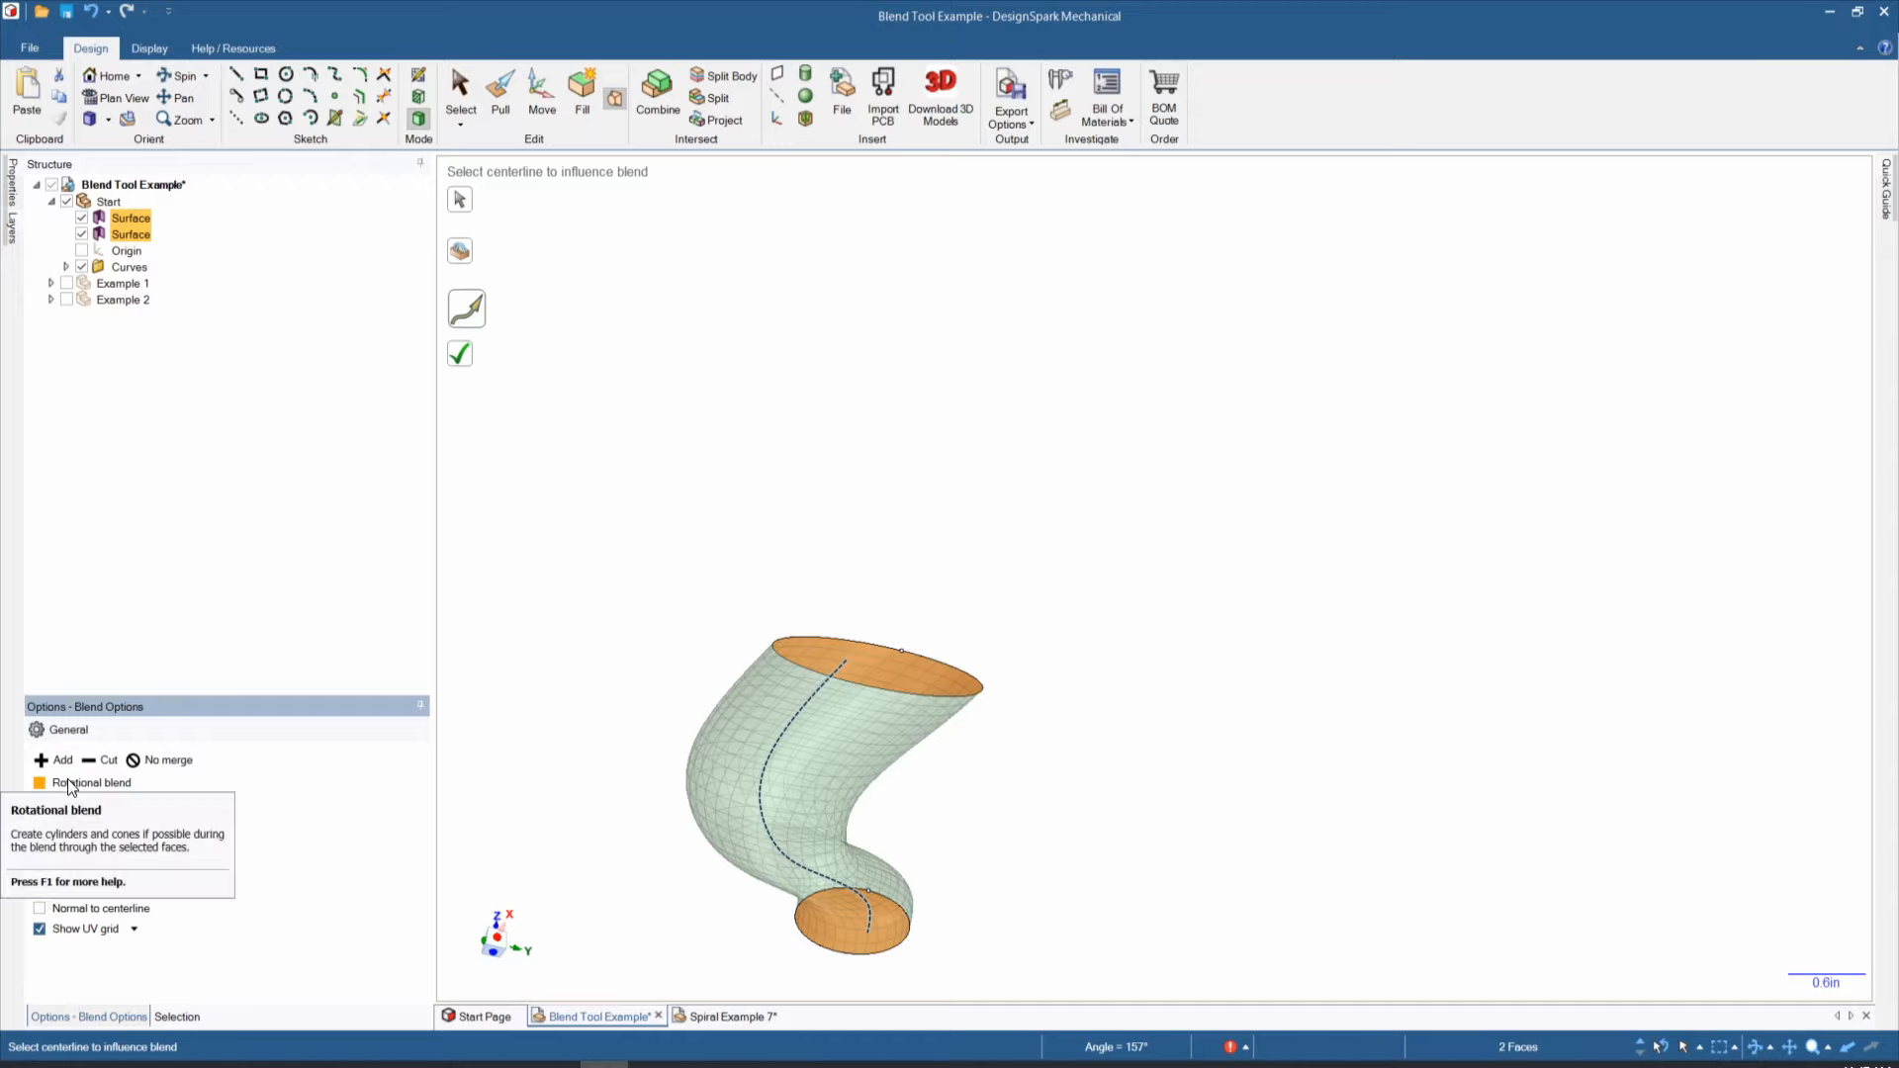
# Step: Try the Rotational blend, Ruled segments and Sheet metal blend options on the centerline blend, switching each off again
pyautogui.click(40, 783)
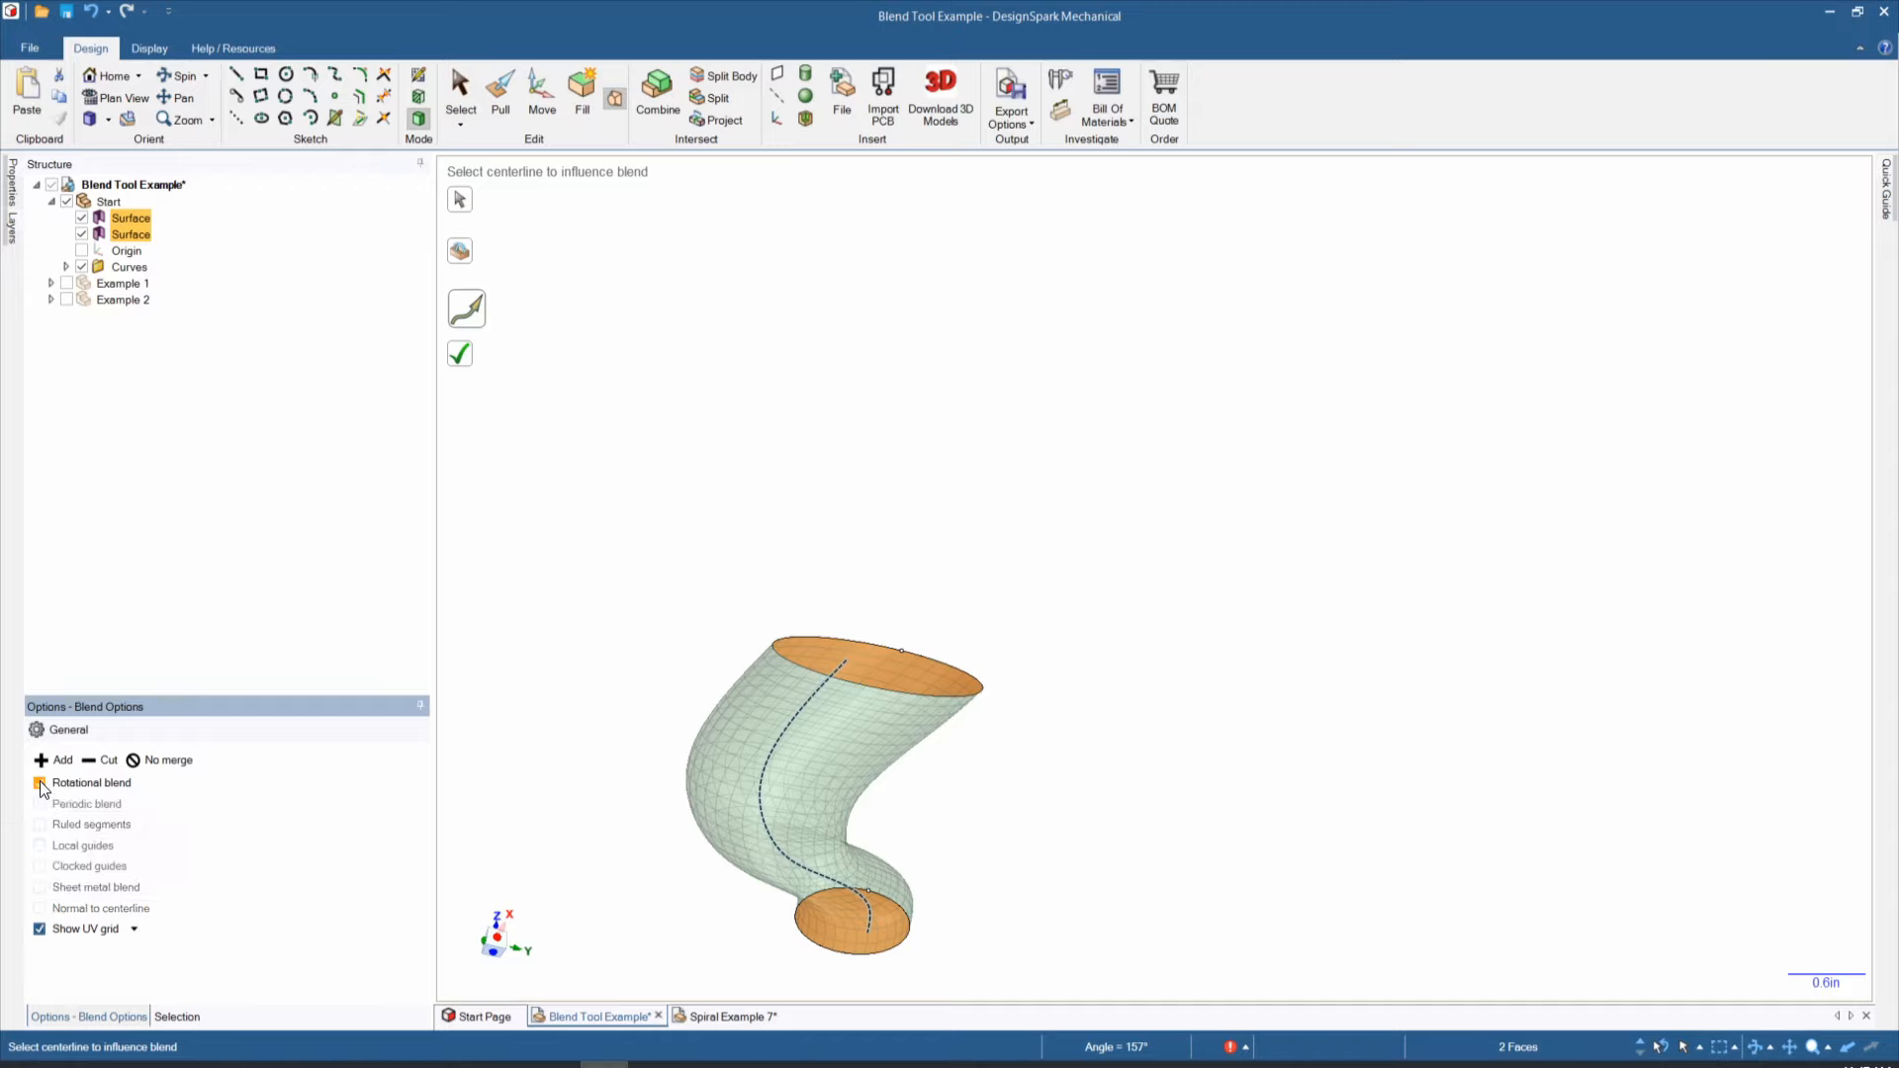
pyautogui.click(40, 782)
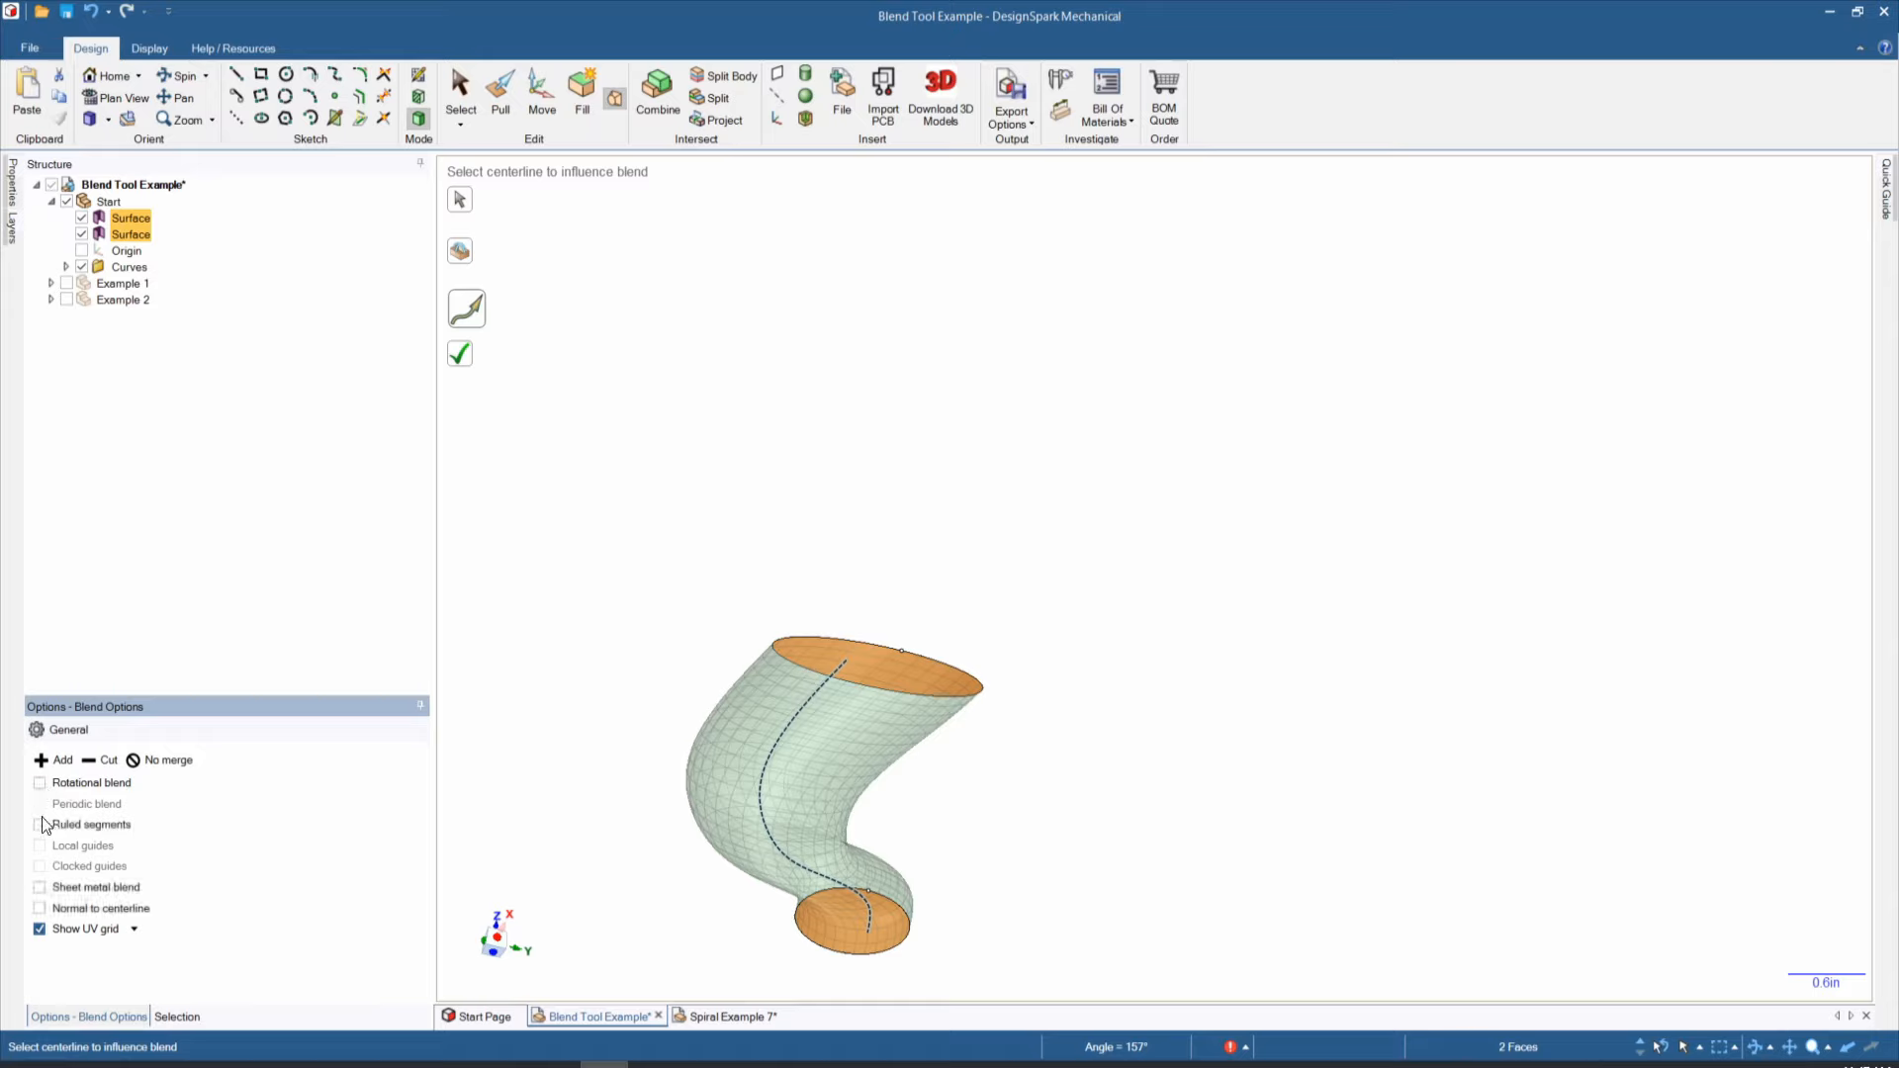
pyautogui.click(39, 825)
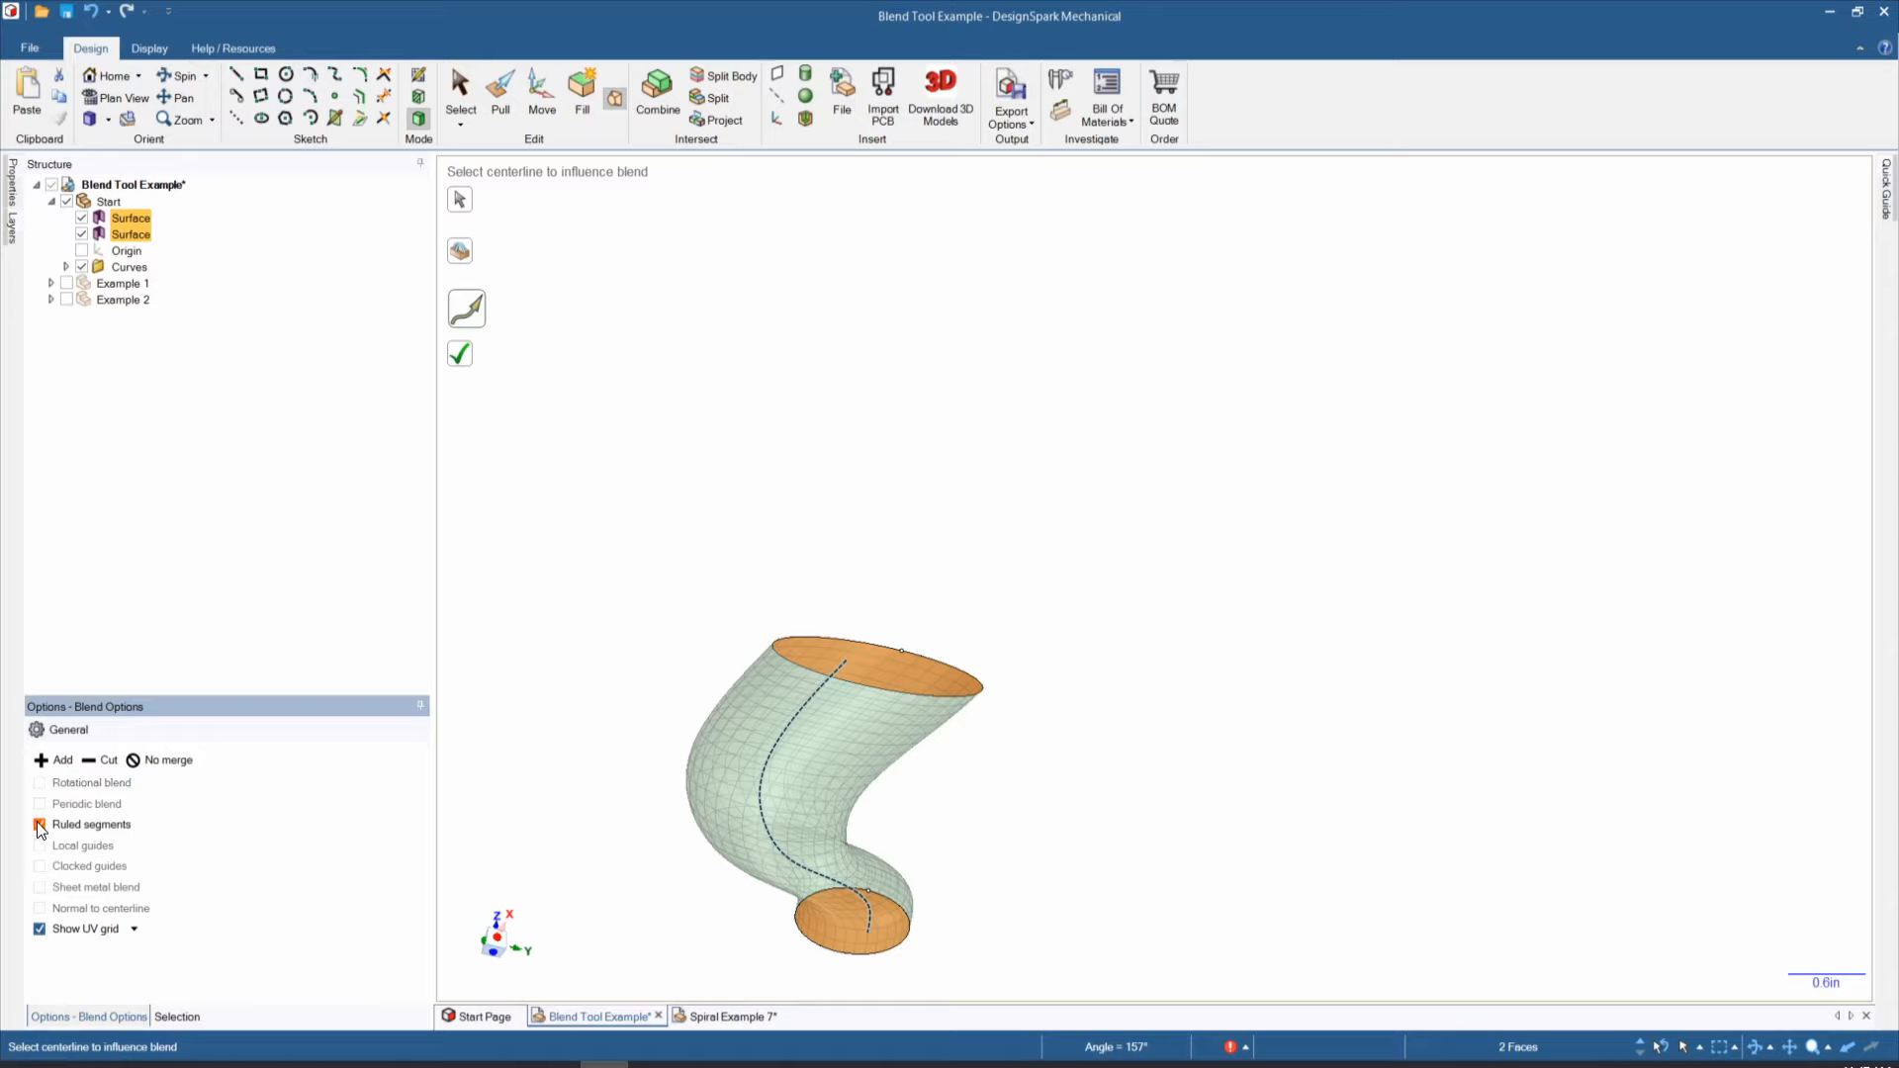
pyautogui.click(40, 825)
pyautogui.click(40, 887)
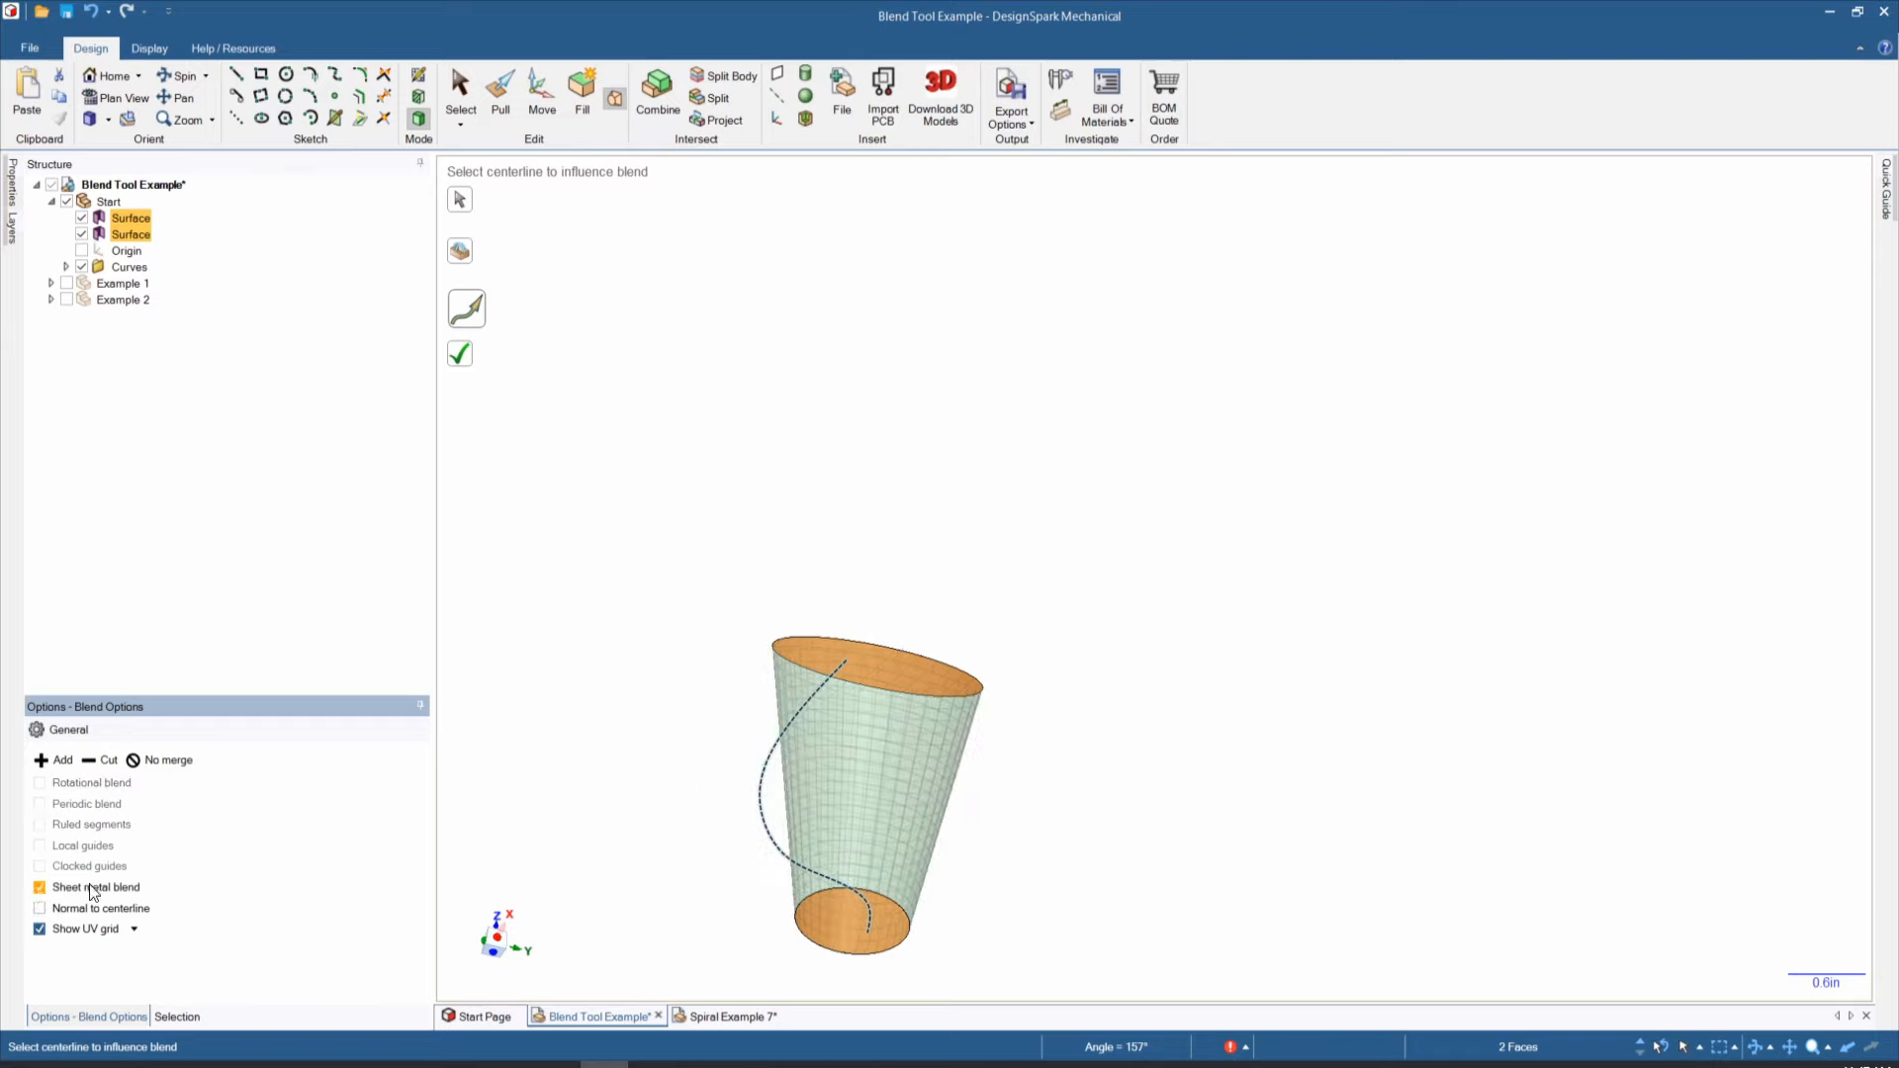
pyautogui.click(39, 887)
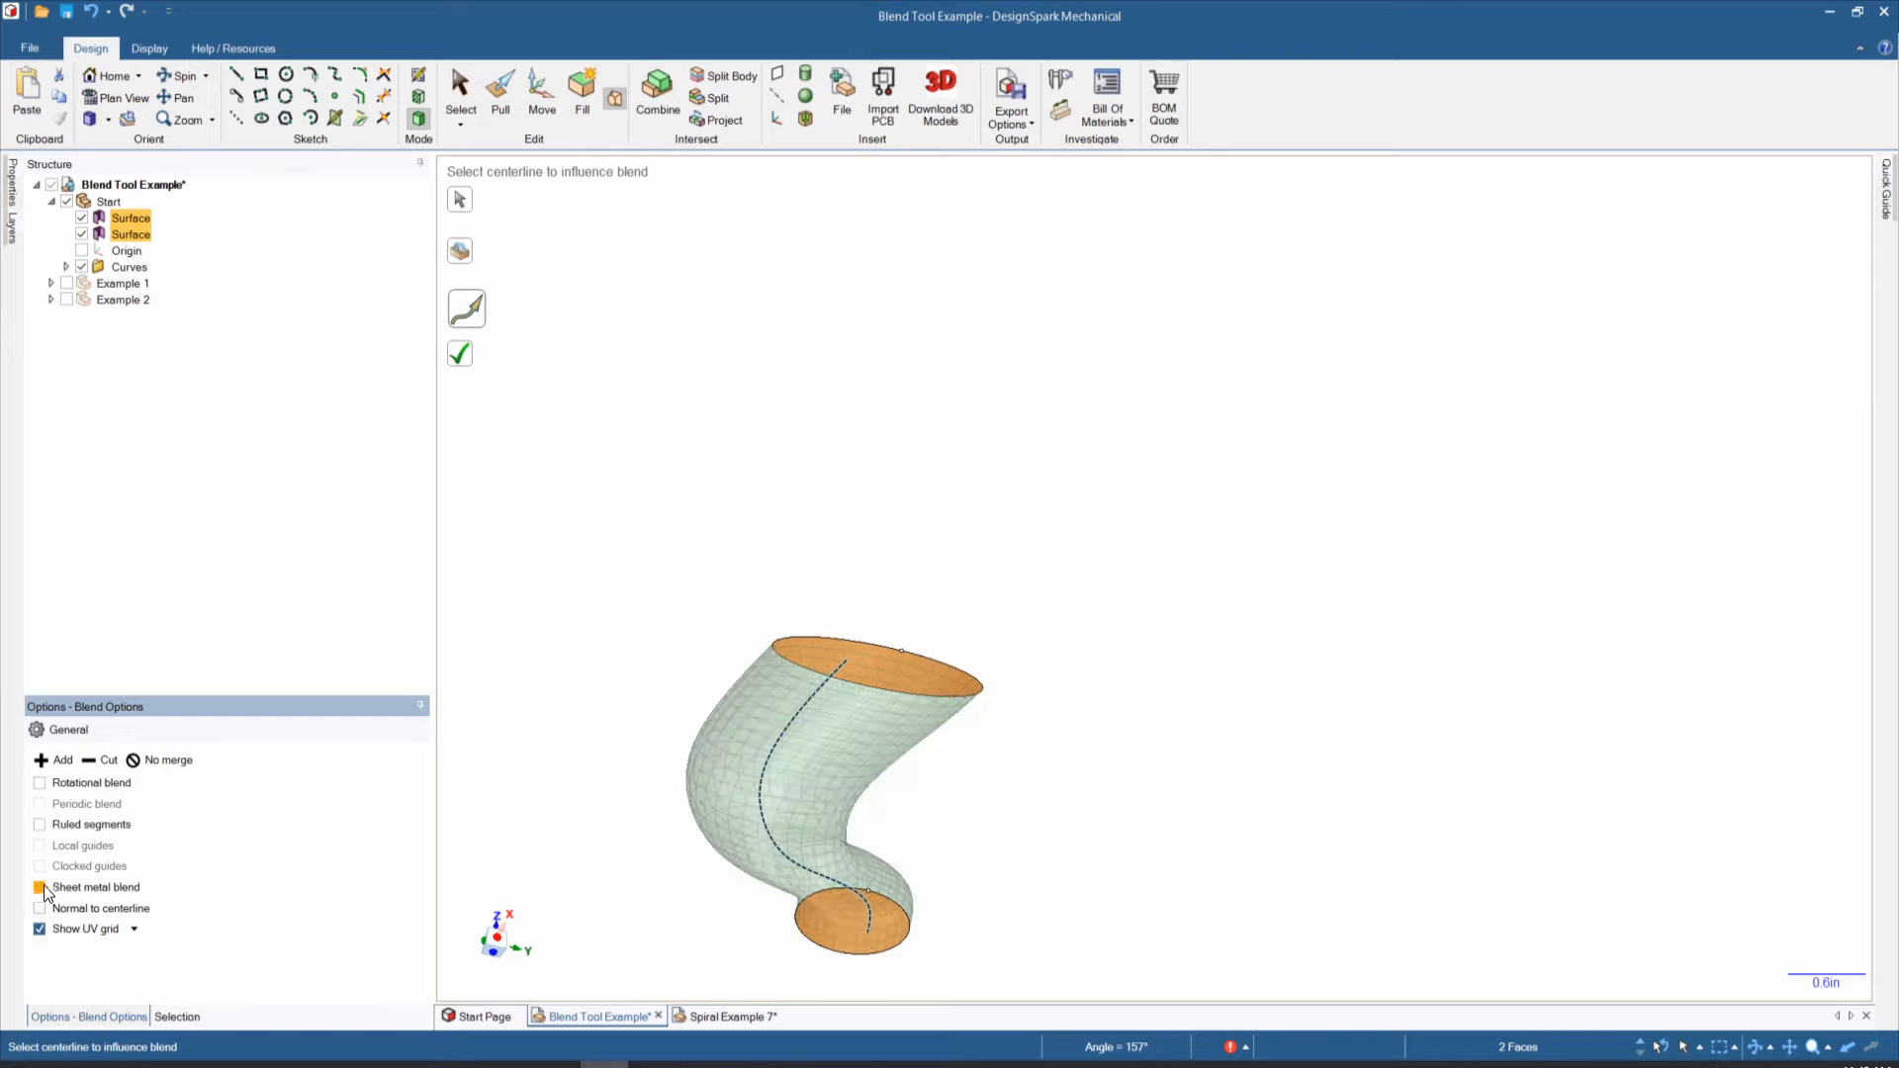
# Step: Complete the centerline blend as a solid and hide the Start component
pyautogui.click(455, 357)
pyautogui.moveTo(1090, 793)
pyautogui.mouseDown(button='middle')
pyautogui.moveTo(1081, 895)
pyautogui.moveTo(922, 908)
pyautogui.moveTo(780, 873)
pyautogui.moveTo(704, 822)
pyautogui.moveTo(670, 755)
pyautogui.moveTo(687, 685)
pyautogui.moveTo(954, 636)
pyautogui.moveTo(1022, 649)
pyautogui.moveTo(1057, 734)
pyautogui.mouseUp(button='middle')
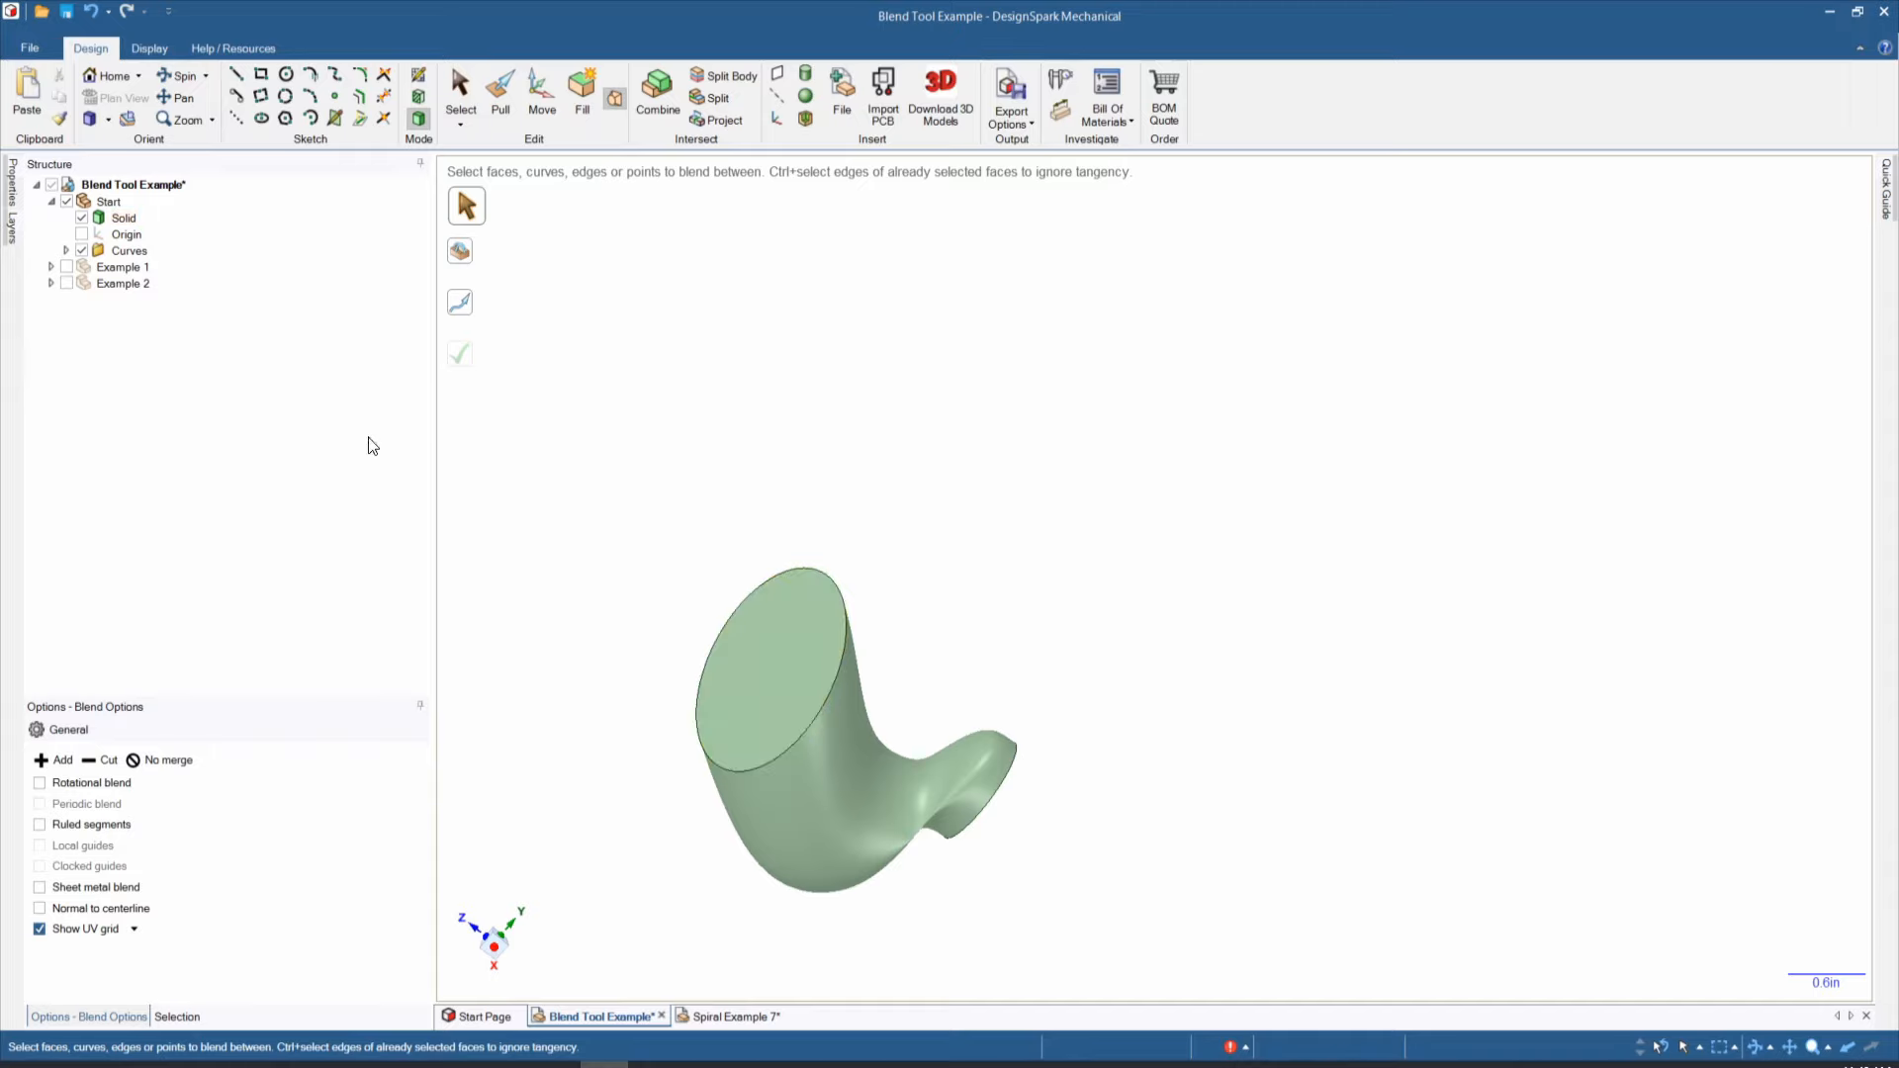
pyautogui.click(66, 201)
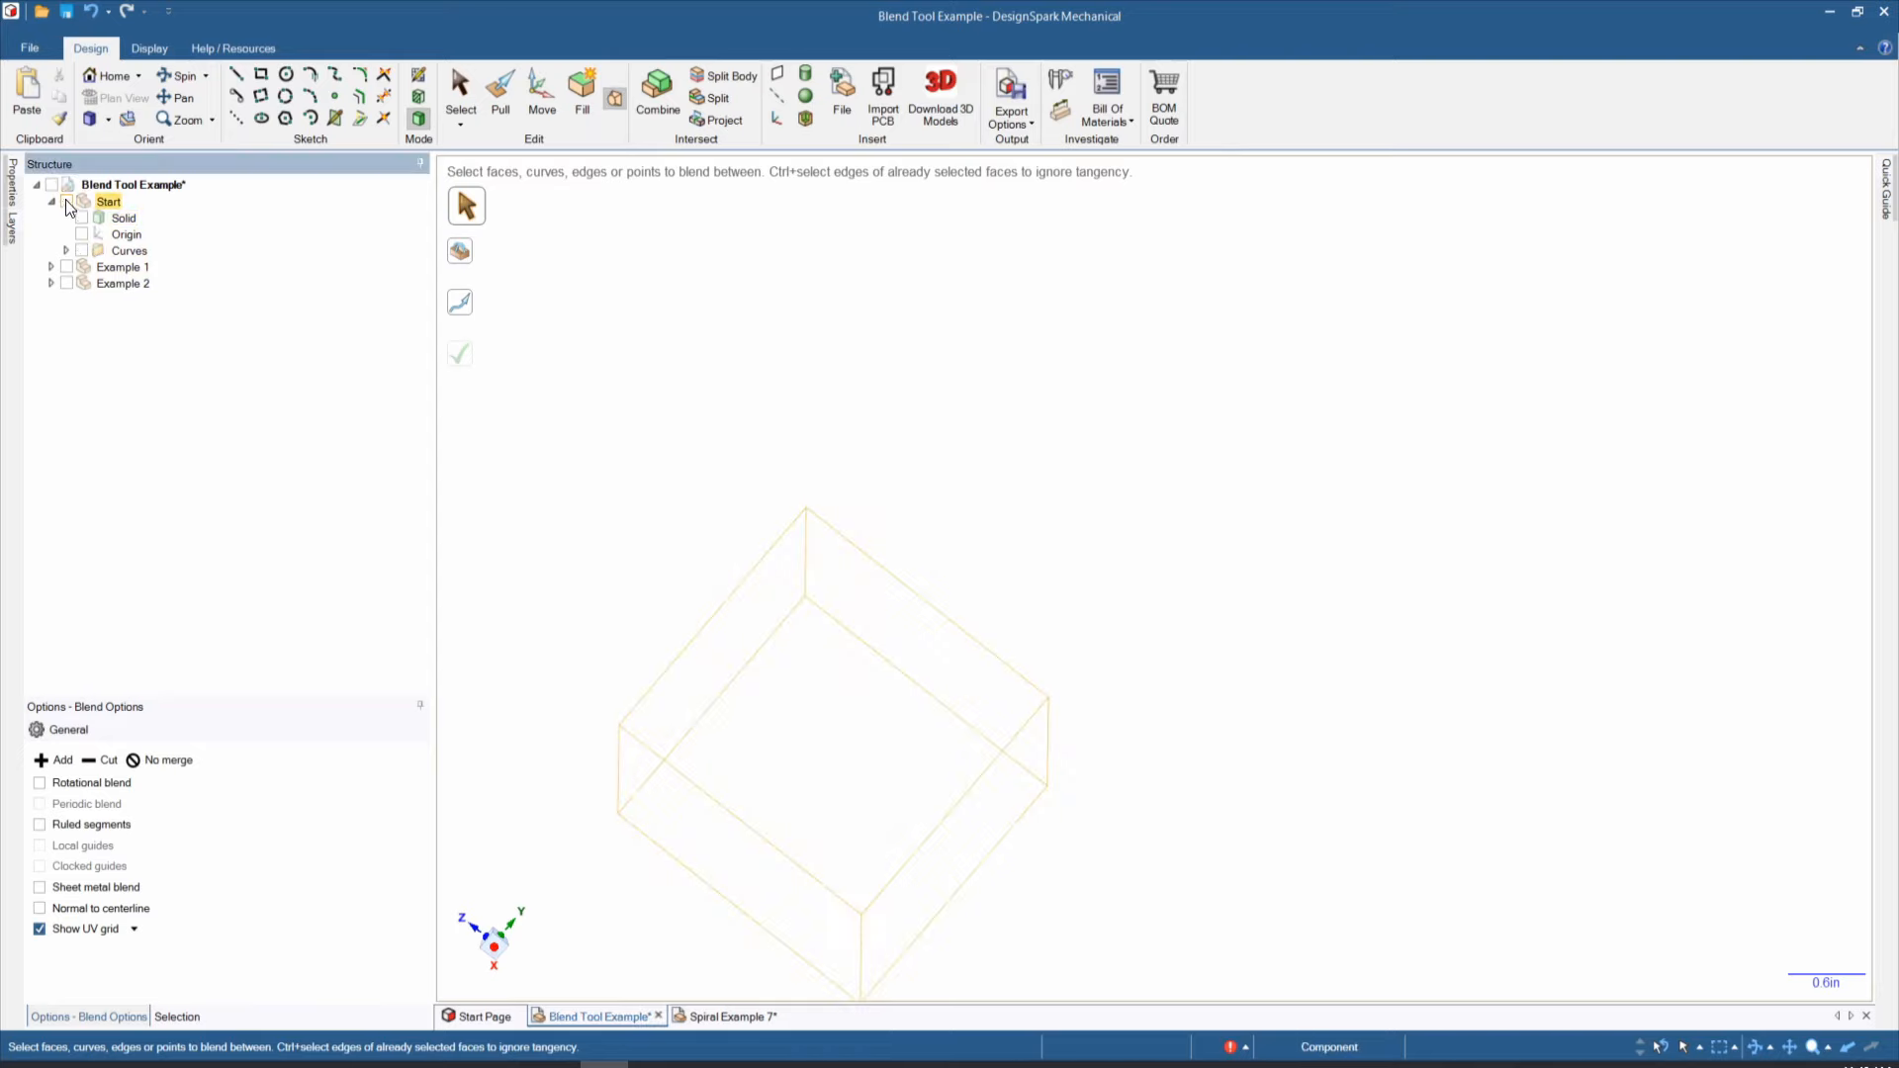
# Step: Show the Example 1 component and preview a blend between its arched surface and its U-shaped surface
pyautogui.click(66, 267)
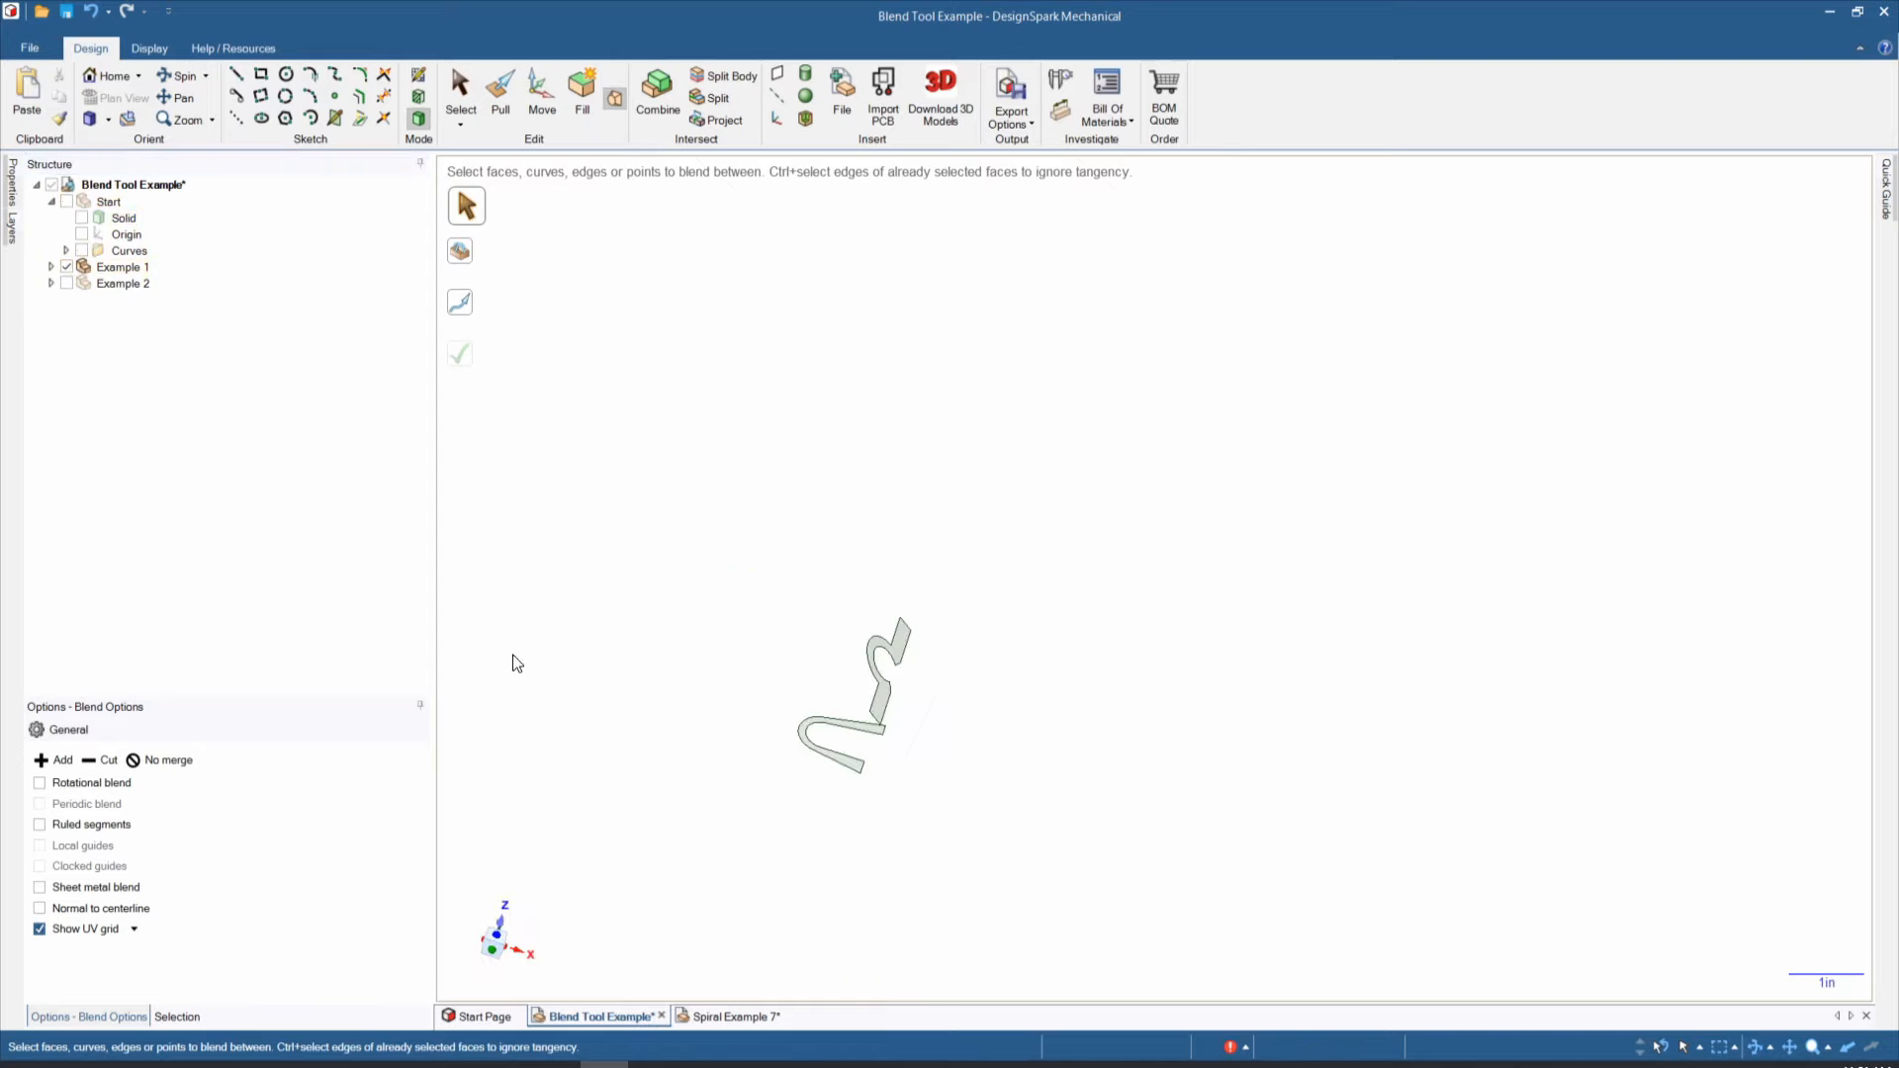
pyautogui.scroll(5, 869, 710)
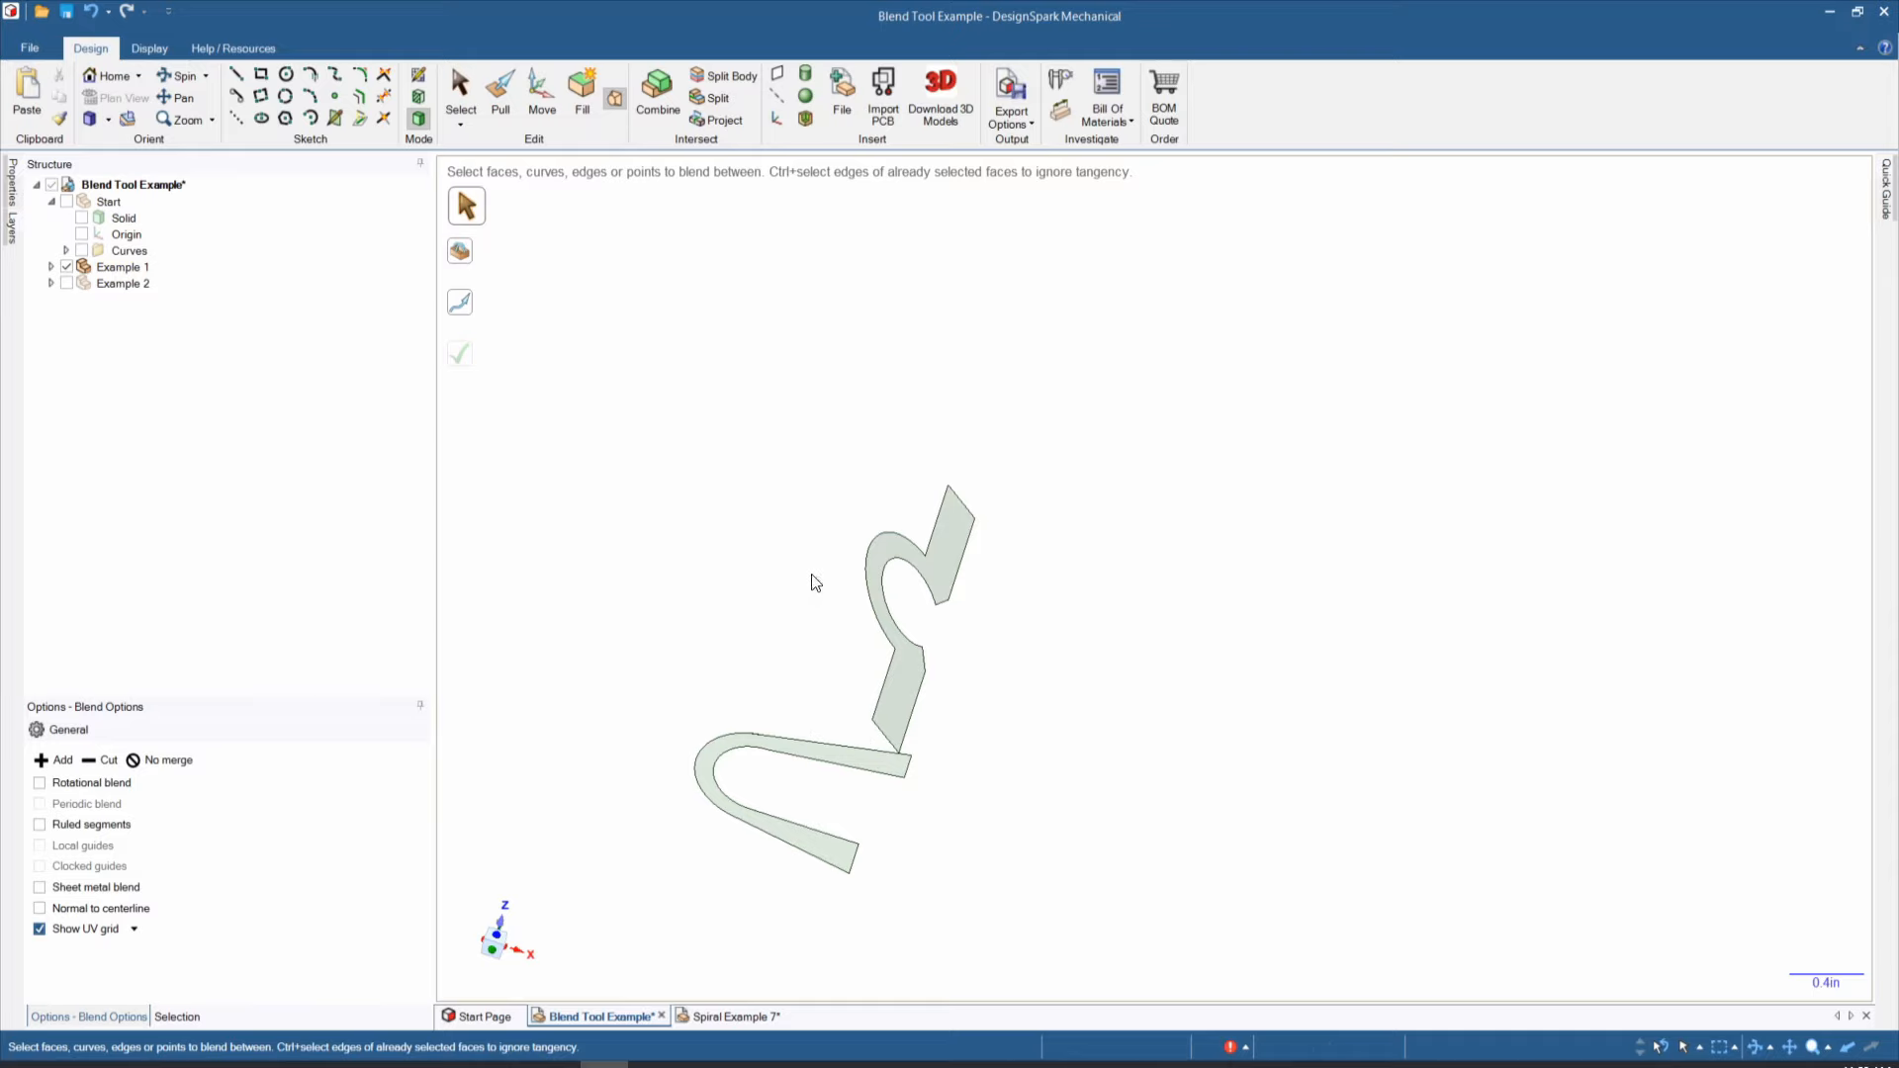
pyautogui.click(883, 712)
pyautogui.click(892, 711)
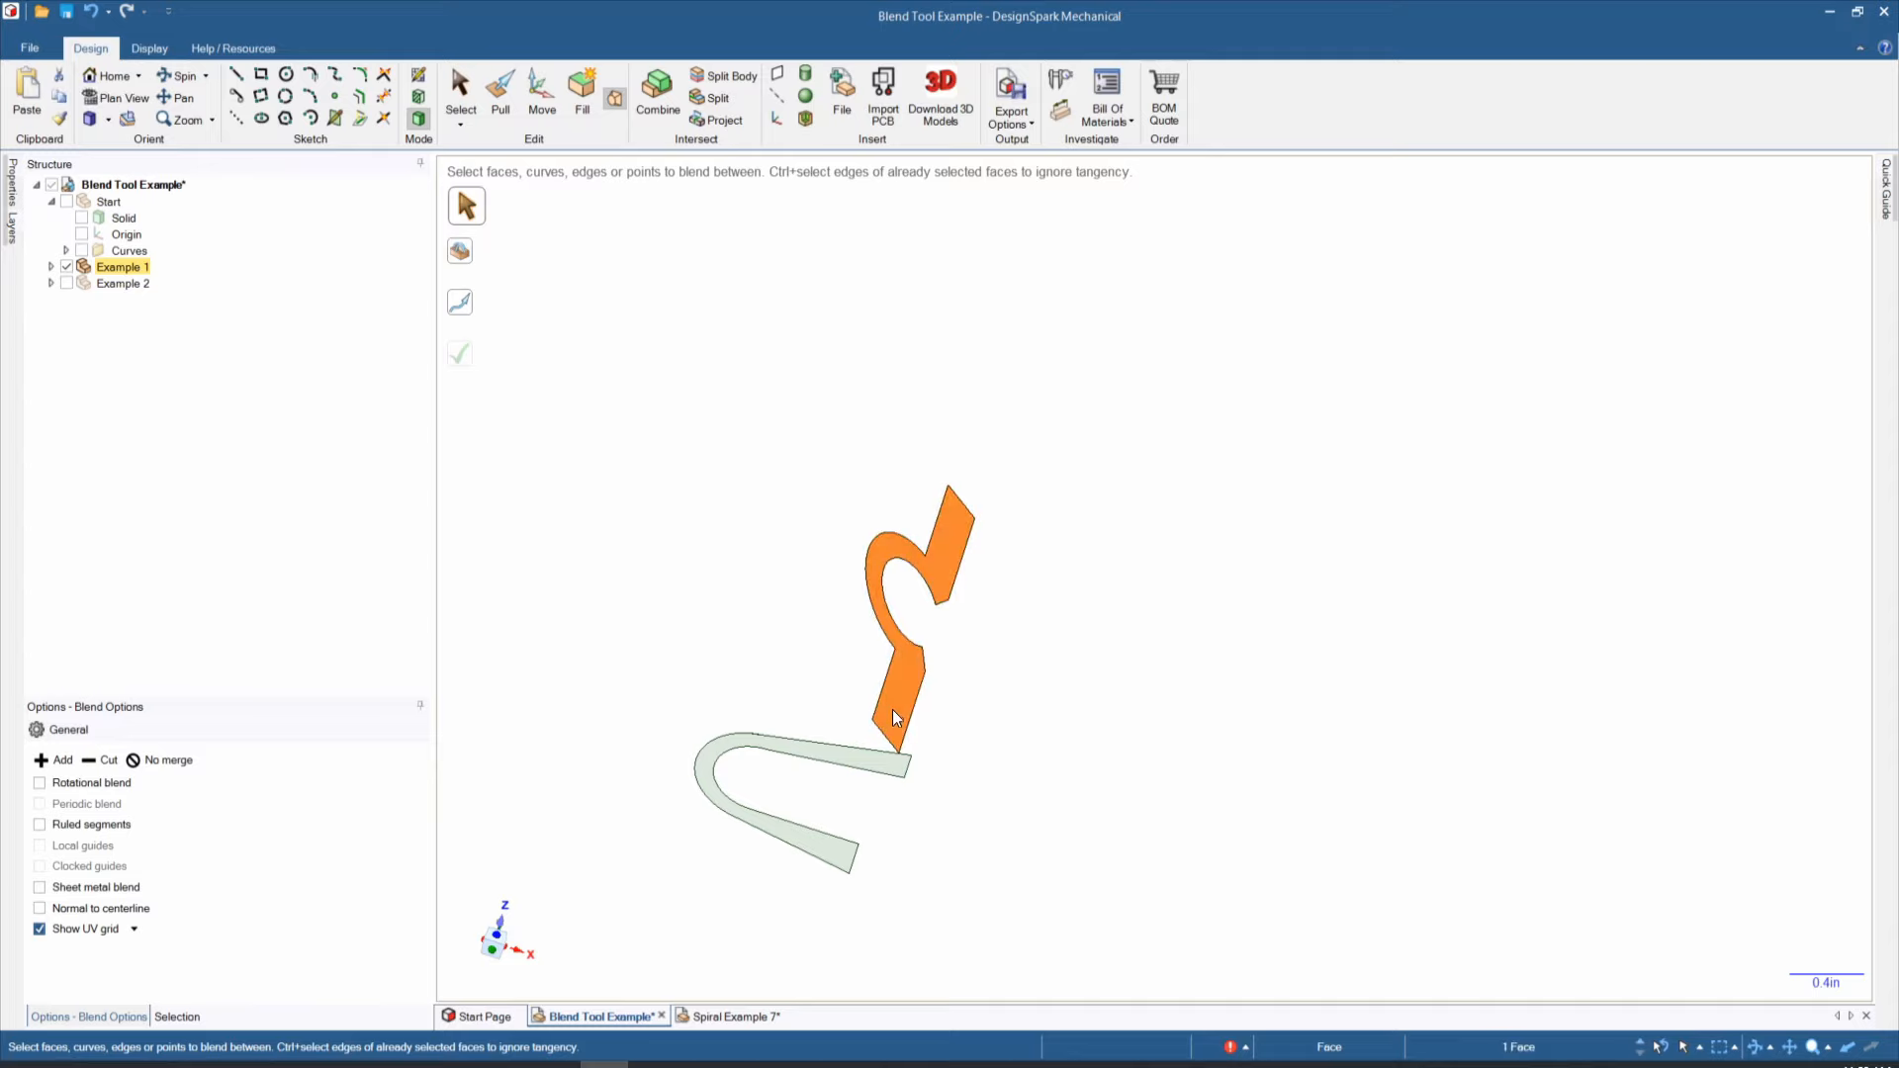
pyautogui.keyDown('ctrl'); pyautogui.click(875, 762); pyautogui.keyUp('ctrl')
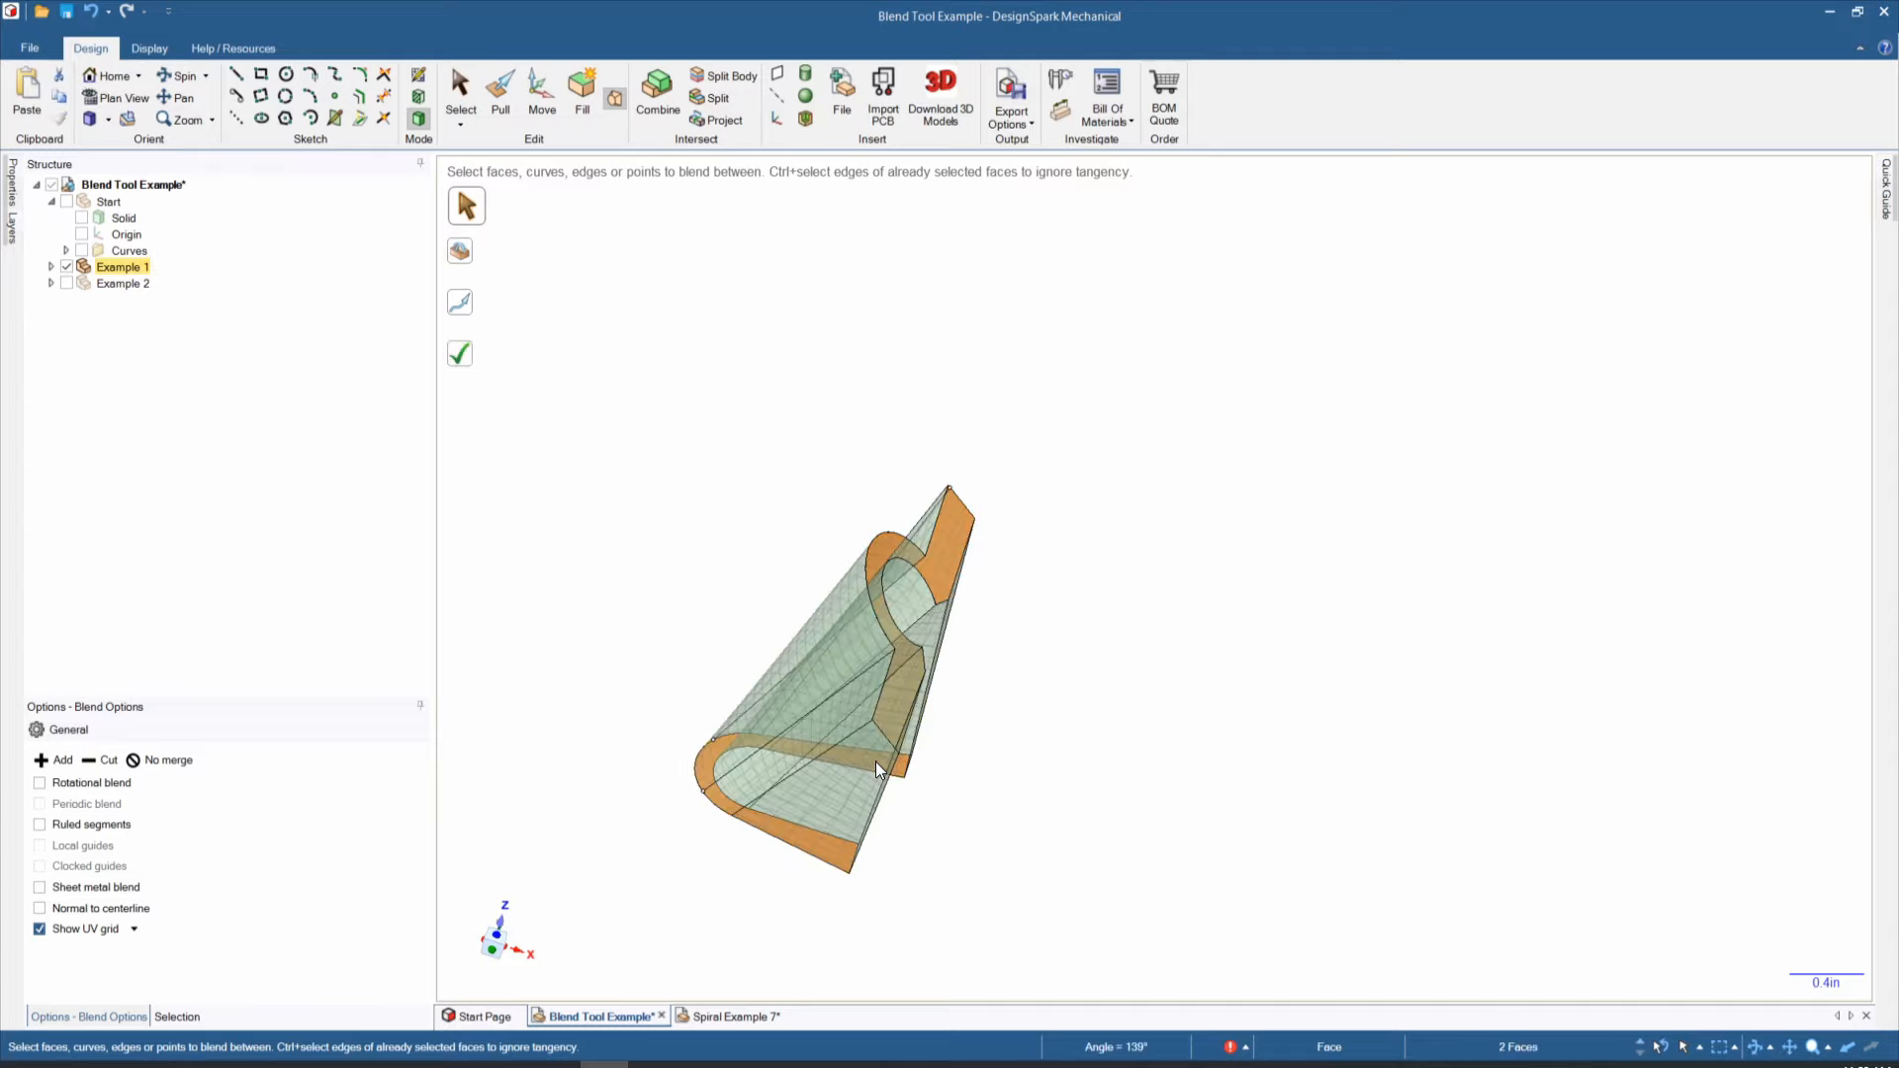
# Step: Examine the blend preview between the arched and U-shaped surfaces from several angles and clear the selection
pyautogui.moveTo(941, 814)
pyautogui.mouseDown(button='middle')
pyautogui.moveTo(988, 874)
pyautogui.moveTo(1014, 849)
pyautogui.moveTo(1000, 797)
pyautogui.moveTo(903, 809)
pyautogui.moveTo(896, 961)
pyautogui.mouseUp(button='middle')
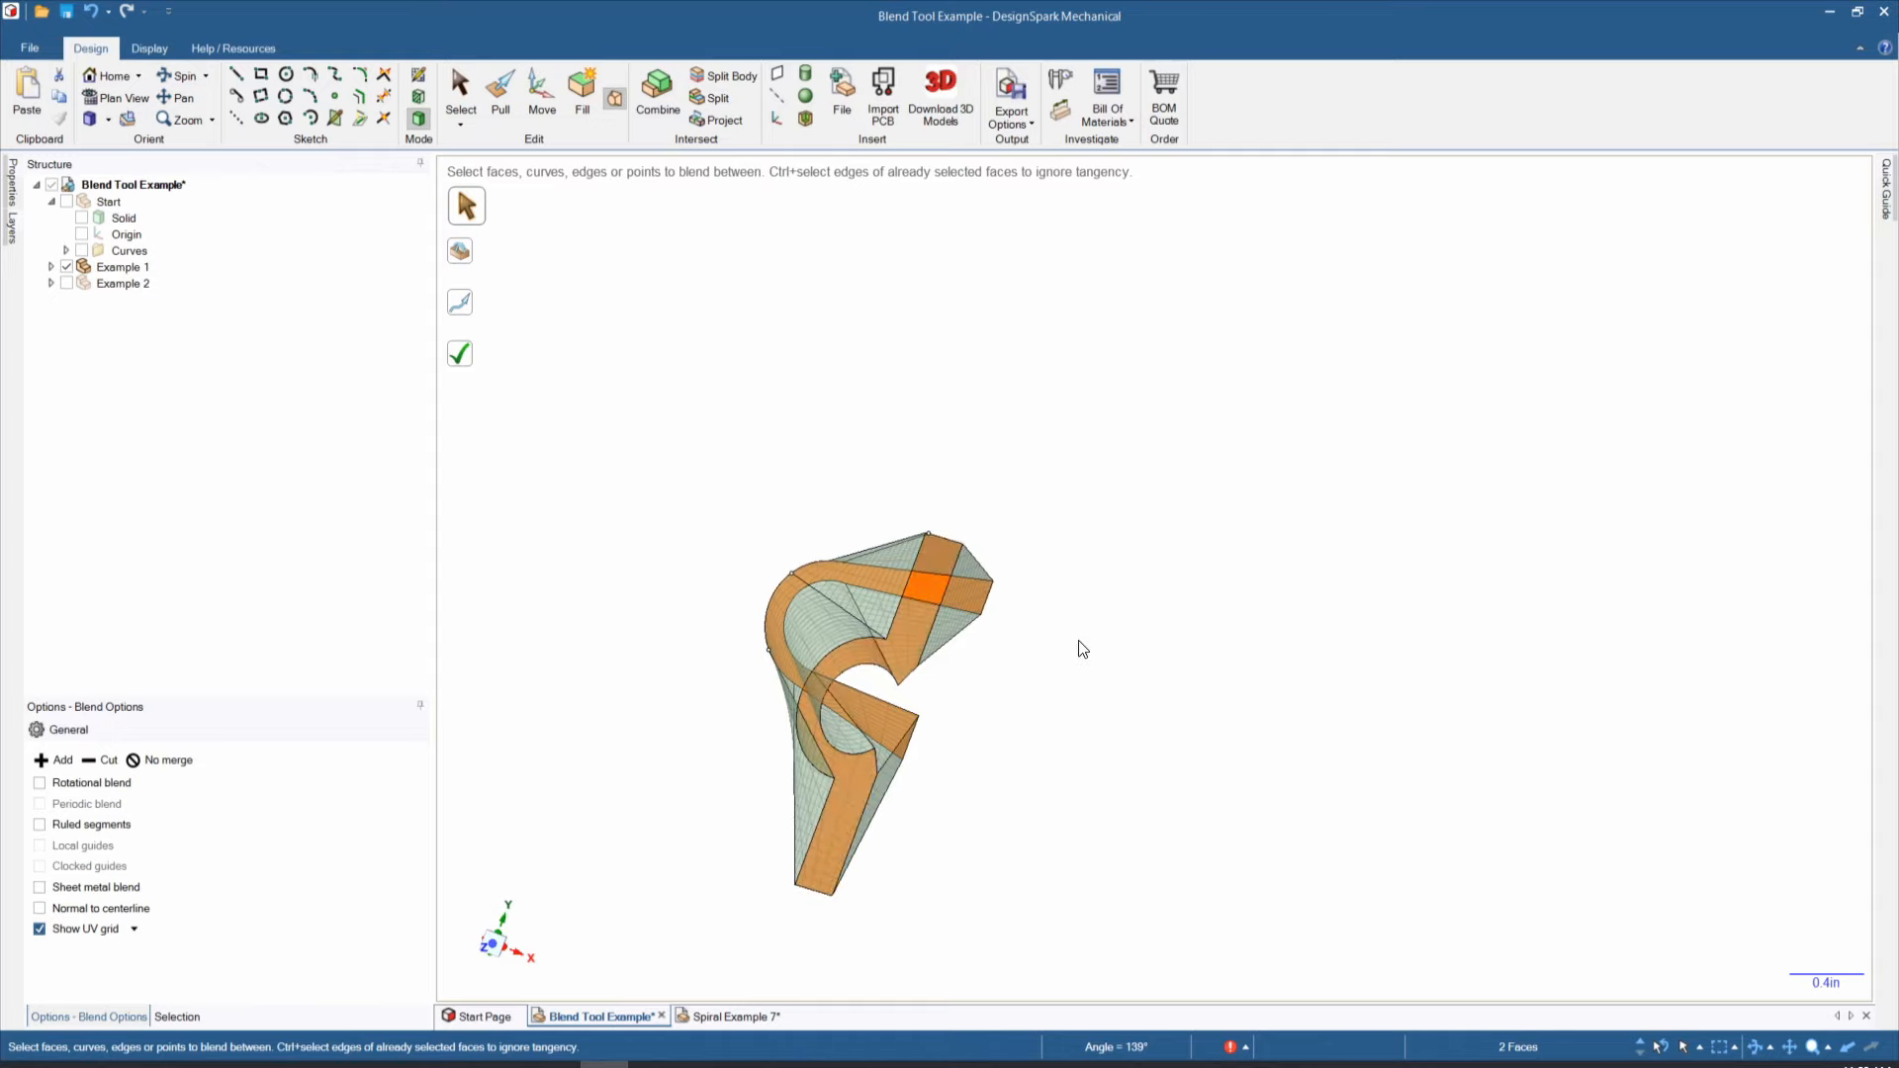
pyautogui.moveTo(1078, 639); pyautogui.dragTo(1035, 710, button='middle')
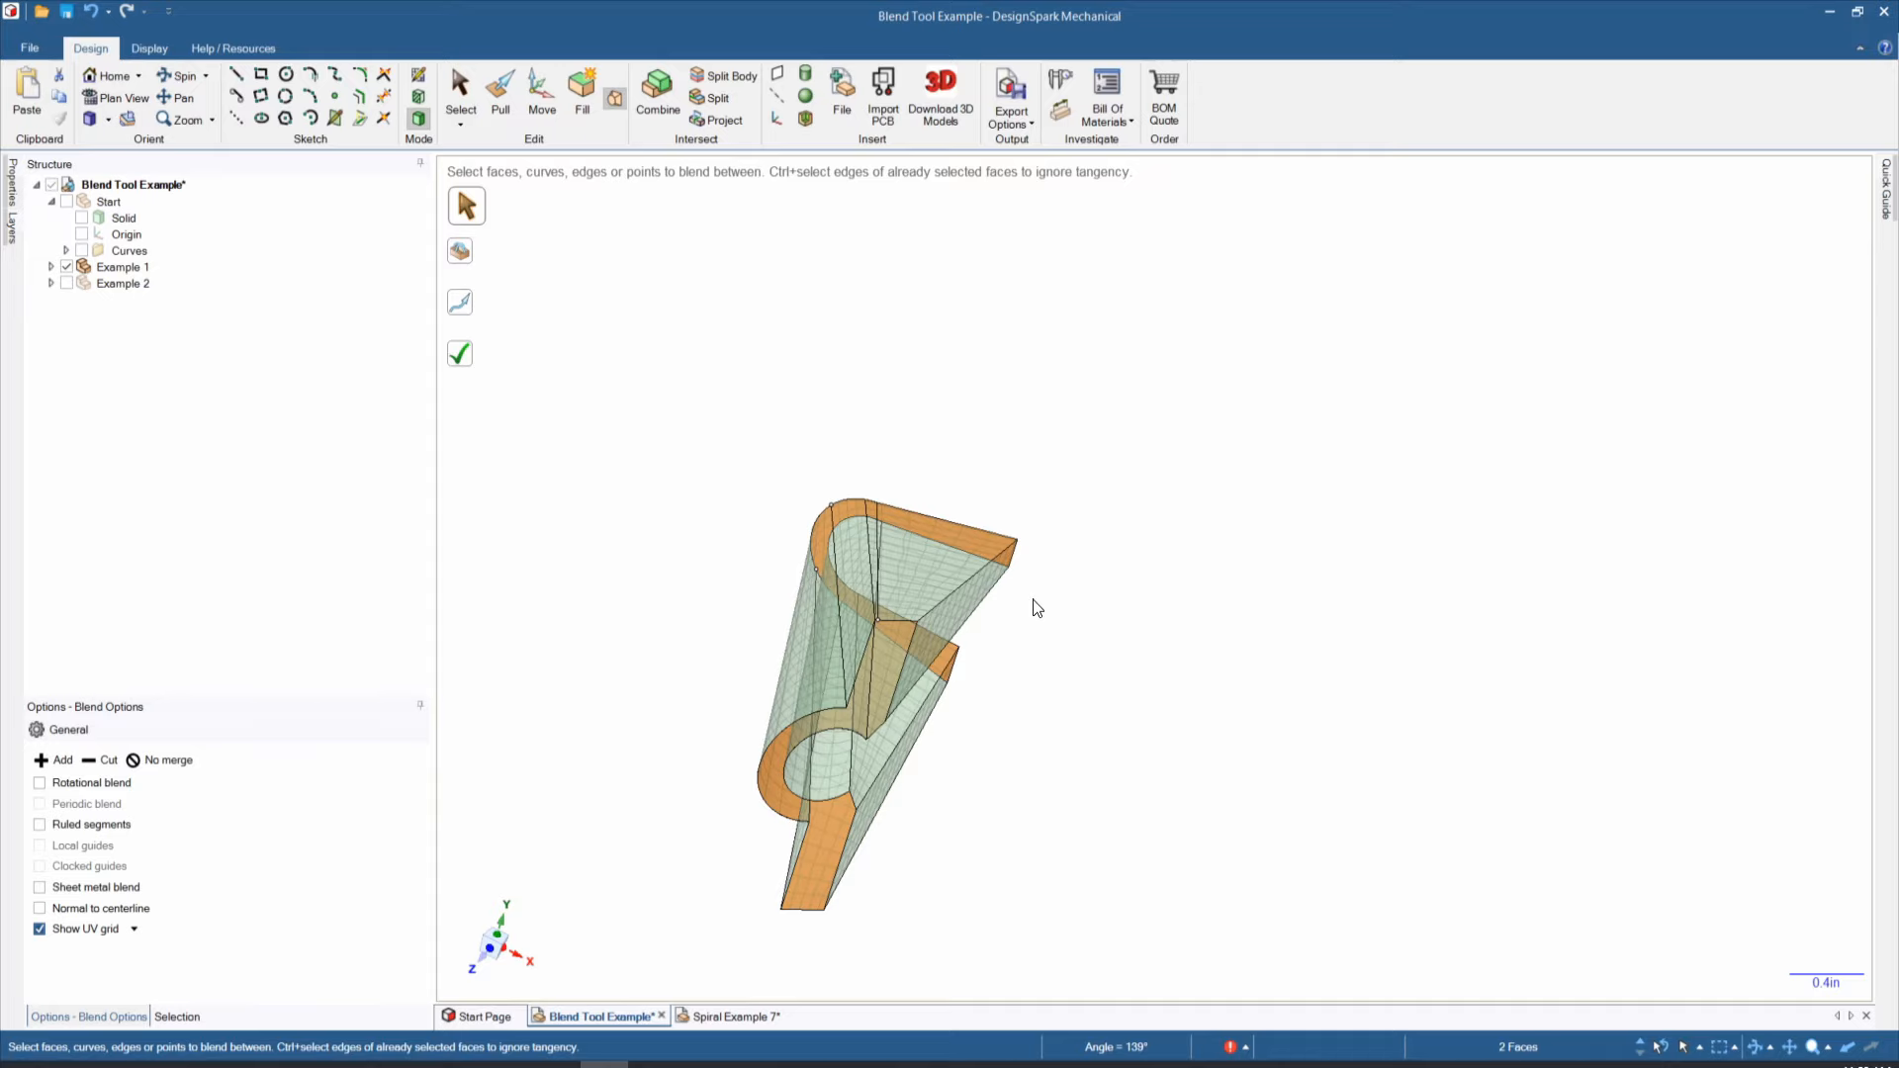
pyautogui.moveTo(1035, 607); pyautogui.dragTo(707, 591, button='middle')
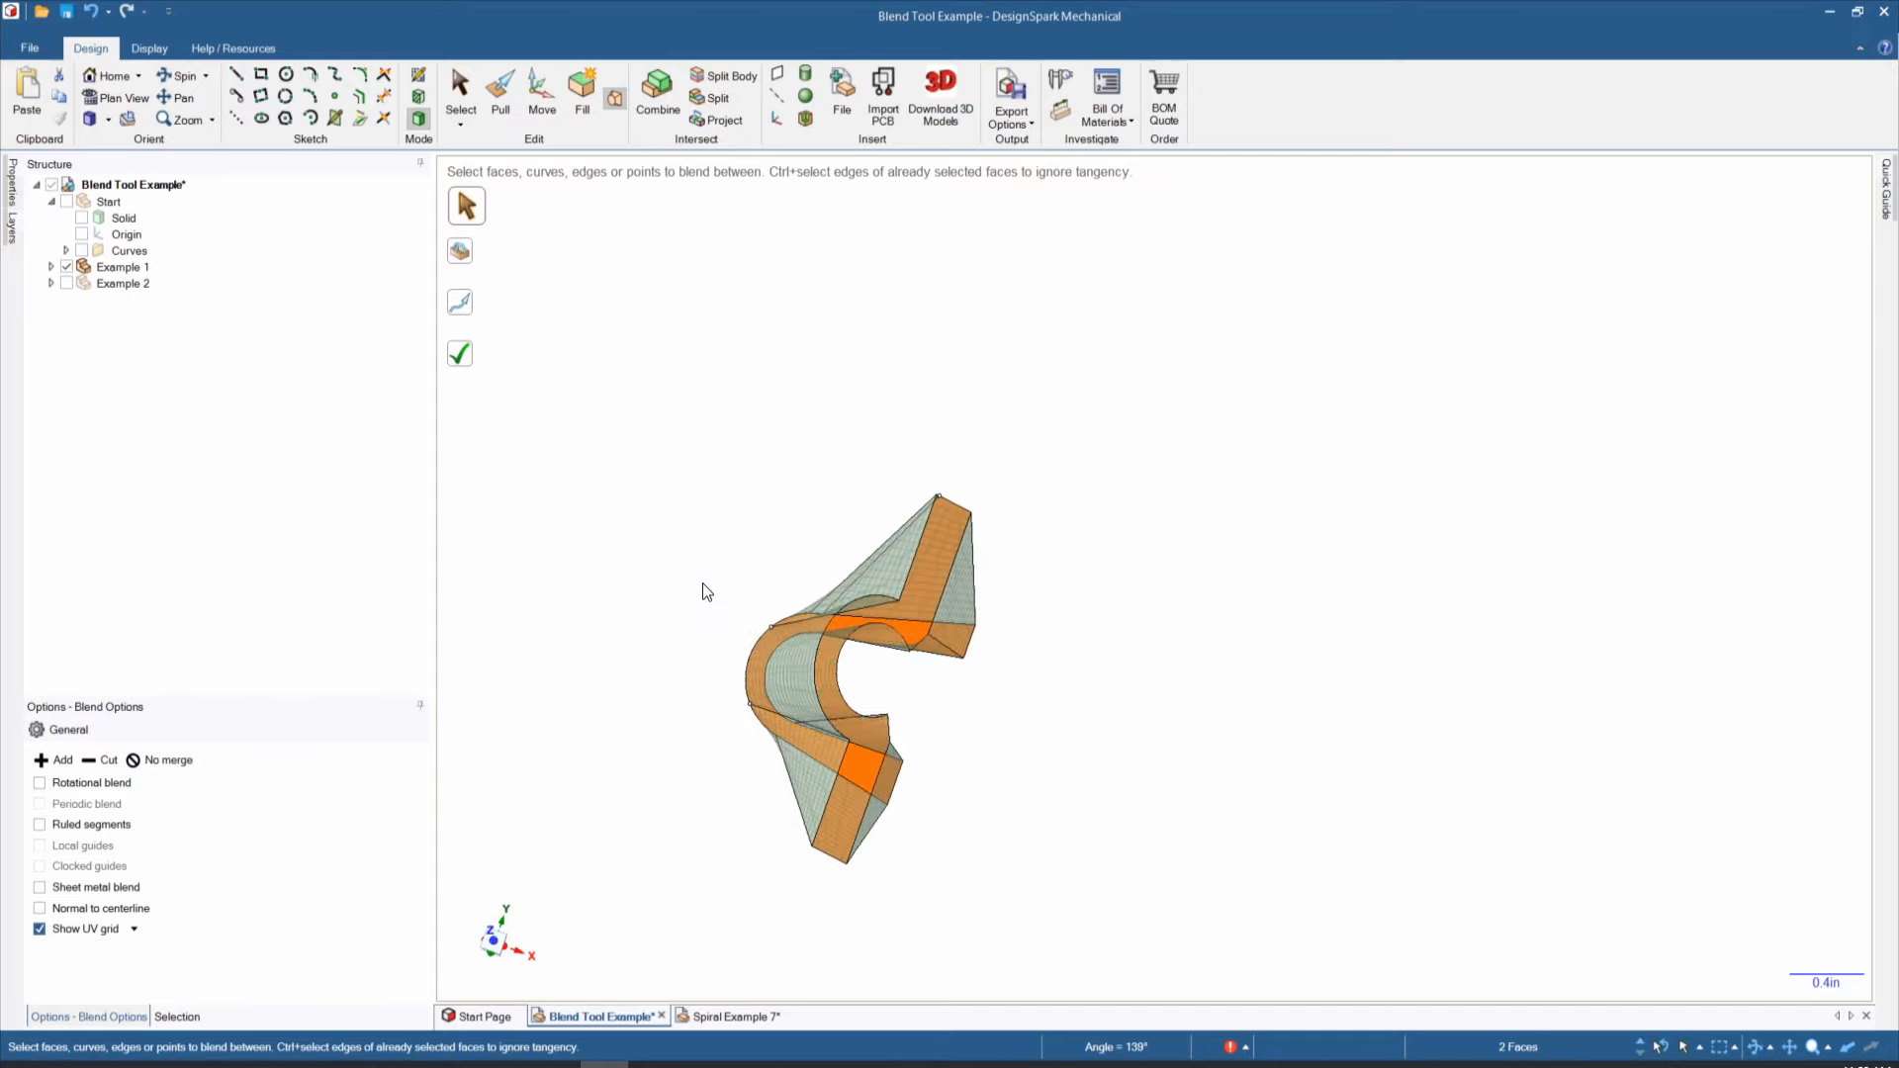
pyautogui.moveTo(751, 804); pyautogui.dragTo(959, 771, button='middle')
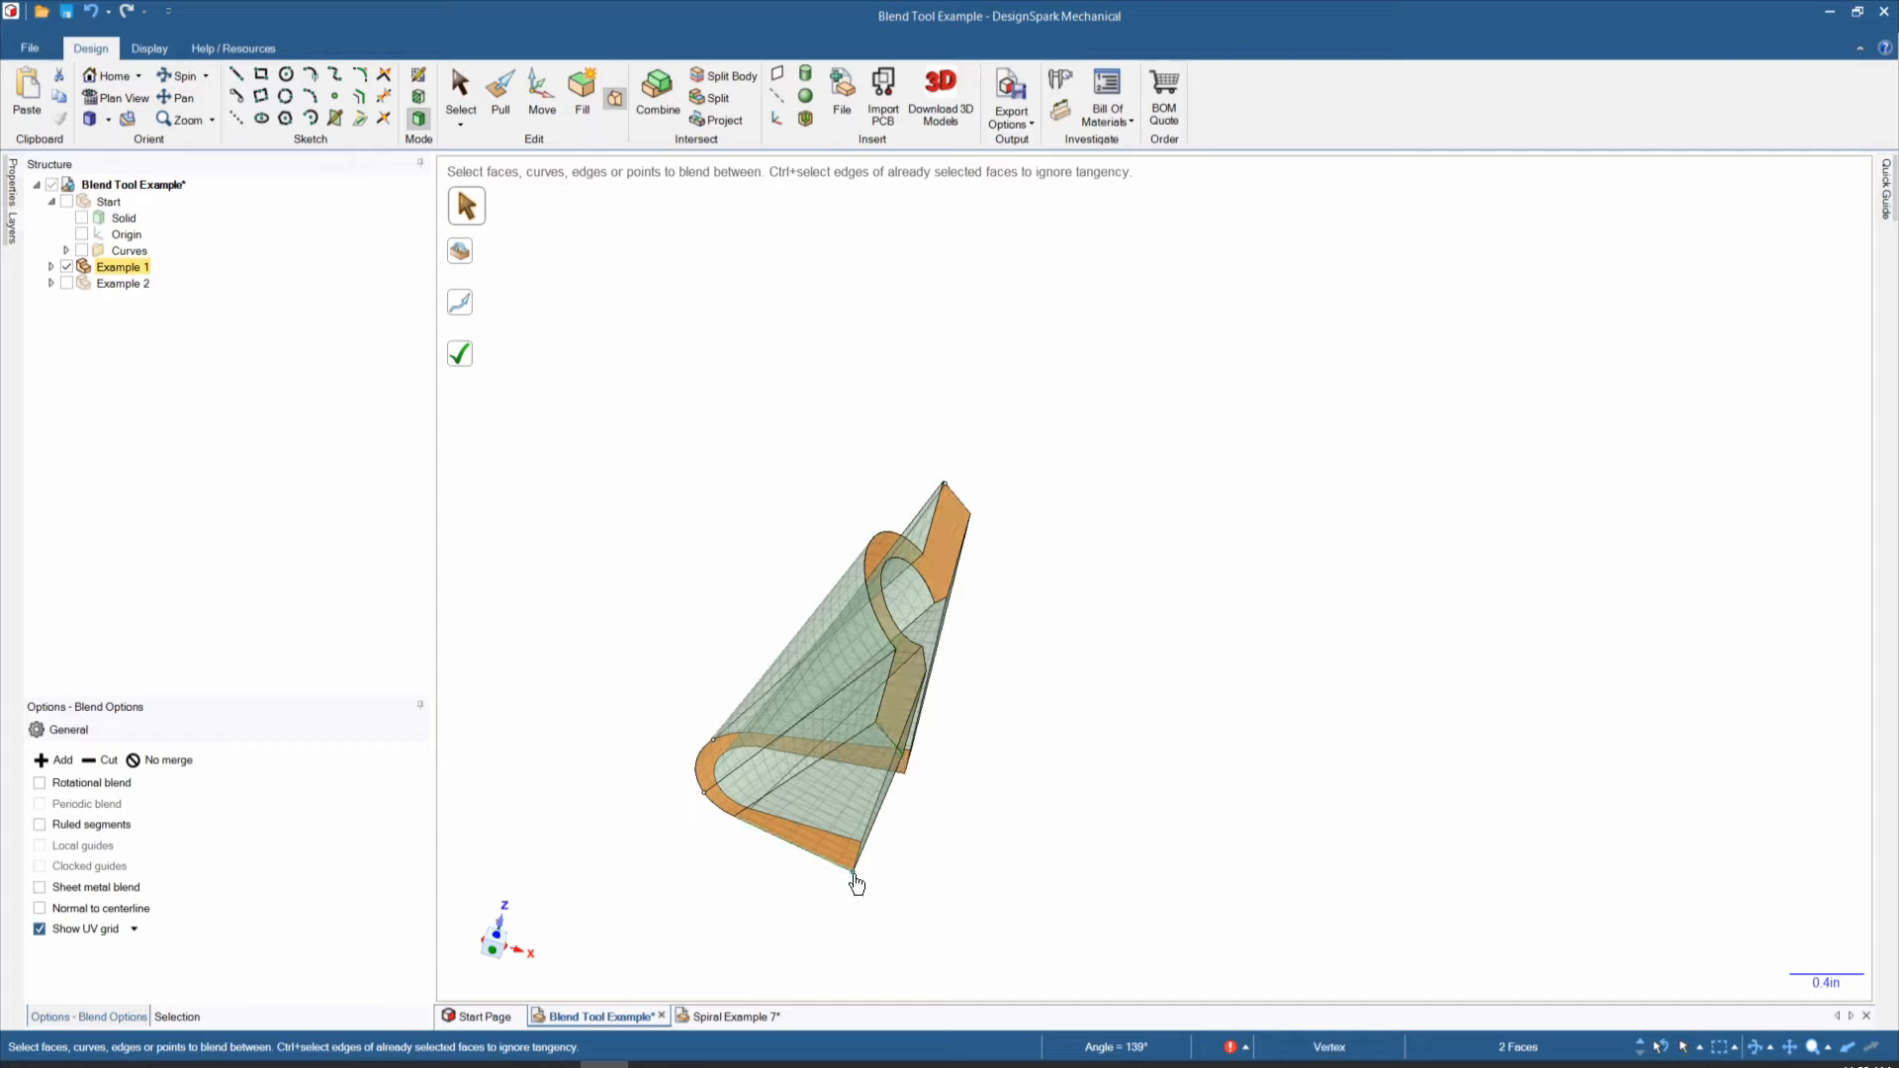
pyautogui.moveTo(874, 865); pyautogui.dragTo(805, 941, button='middle')
pyautogui.moveTo(1030, 768); pyautogui.dragTo(1023, 841, button='middle')
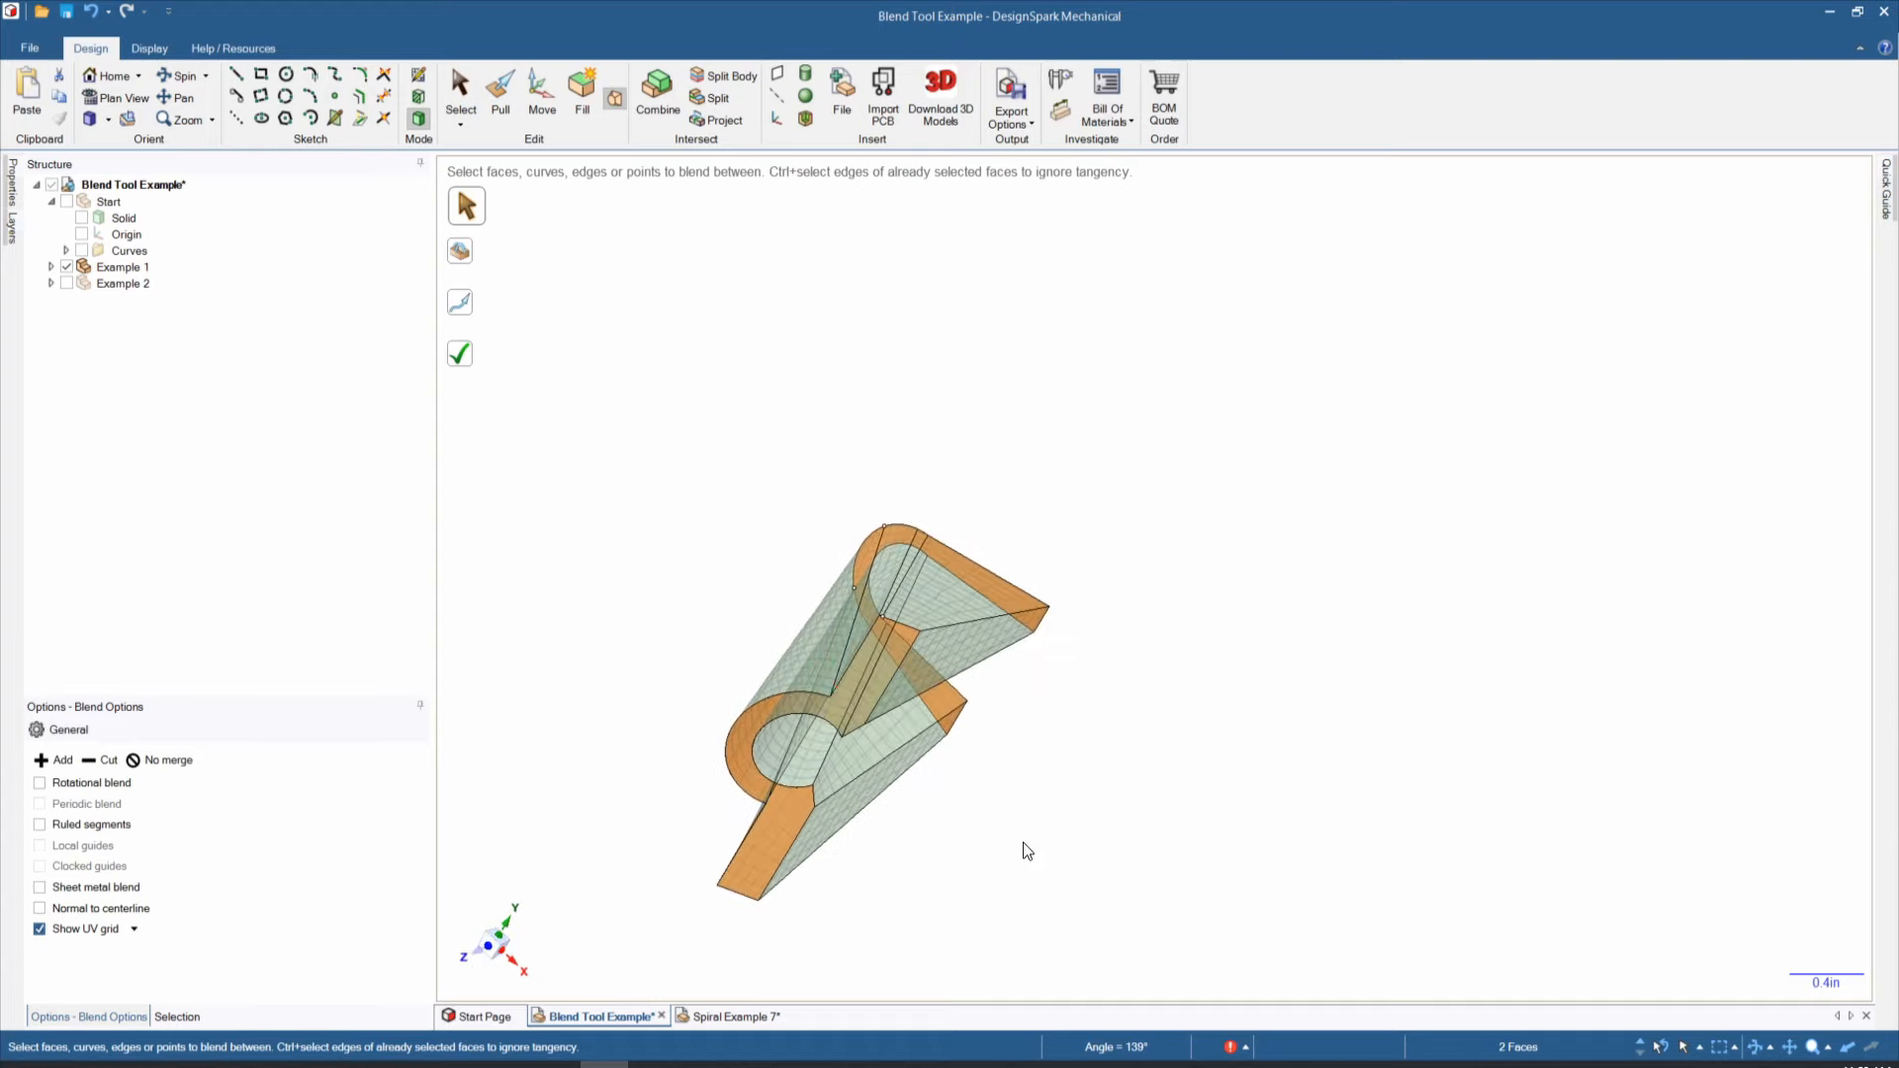
pyautogui.click(1023, 841)
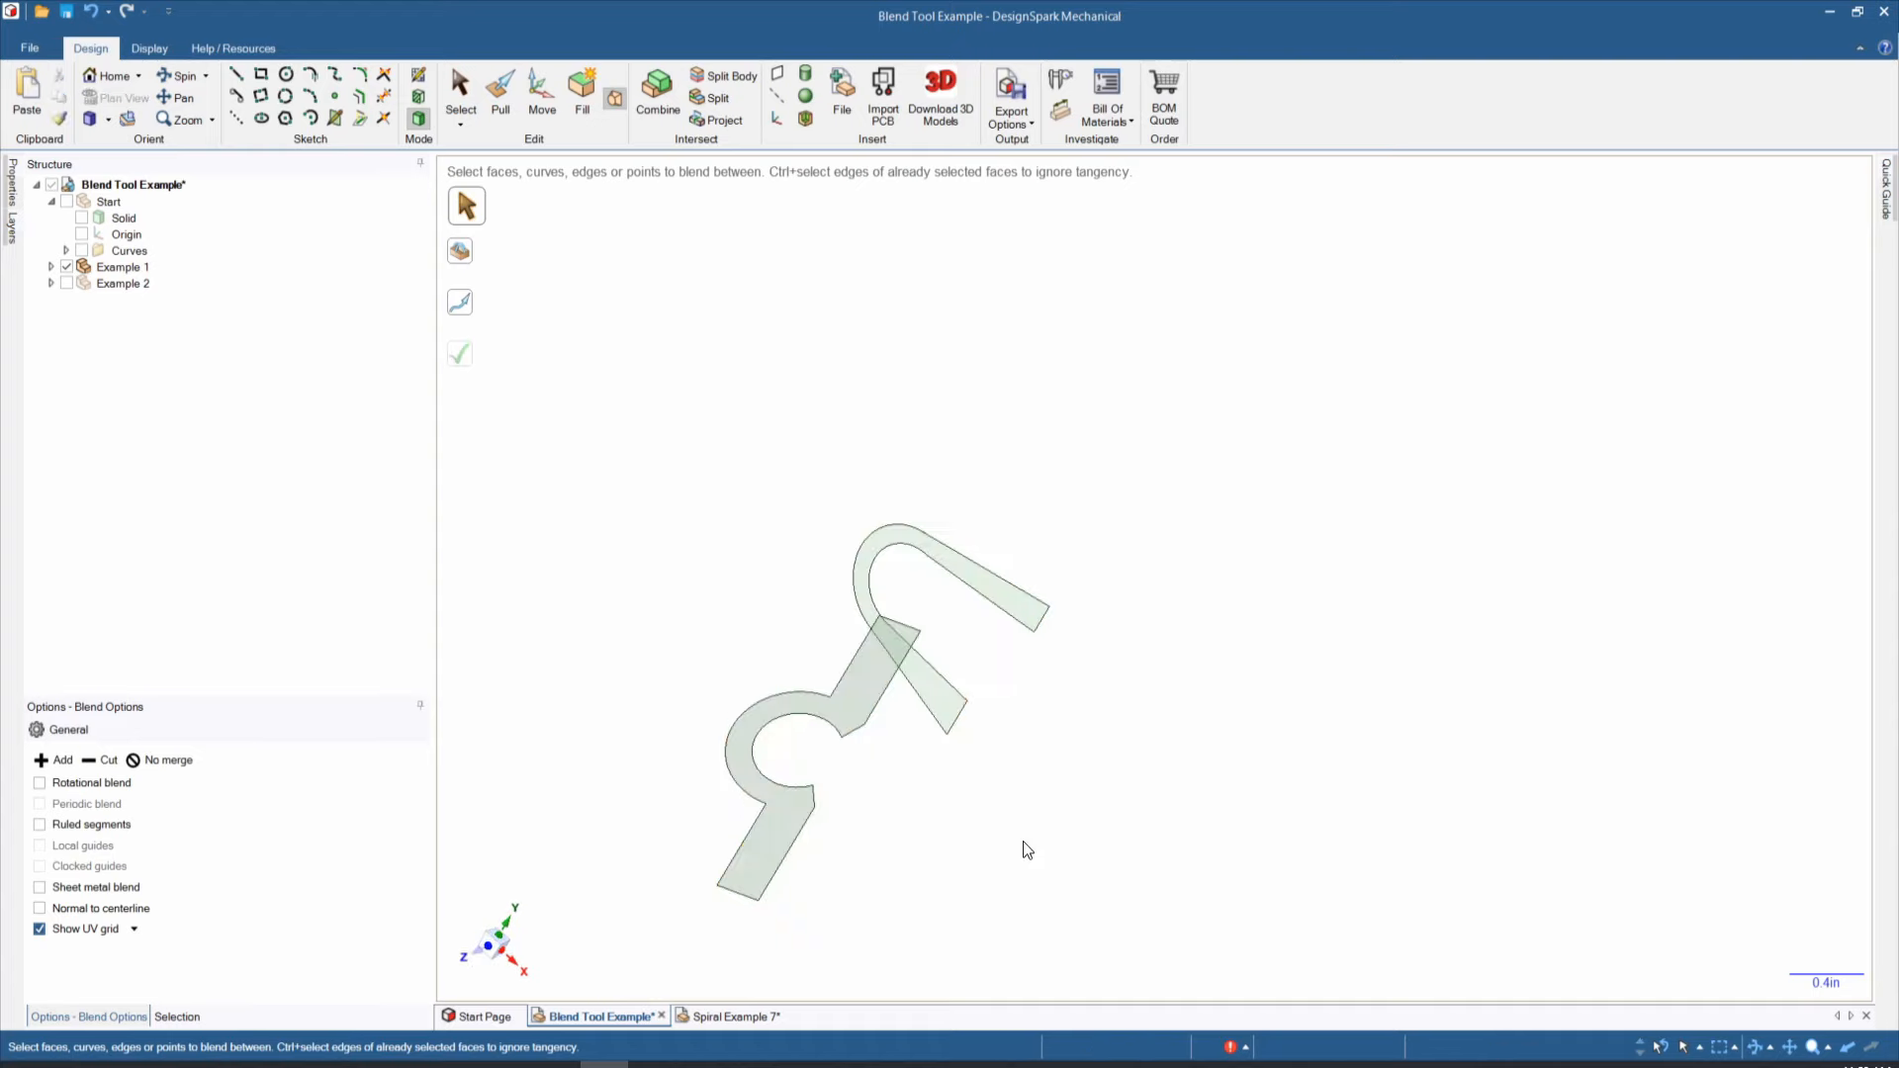
# Step: Try the blend again starting from the U-shaped surface's arm end, inspect how the corners align, and cancel it
pyautogui.click(1030, 610)
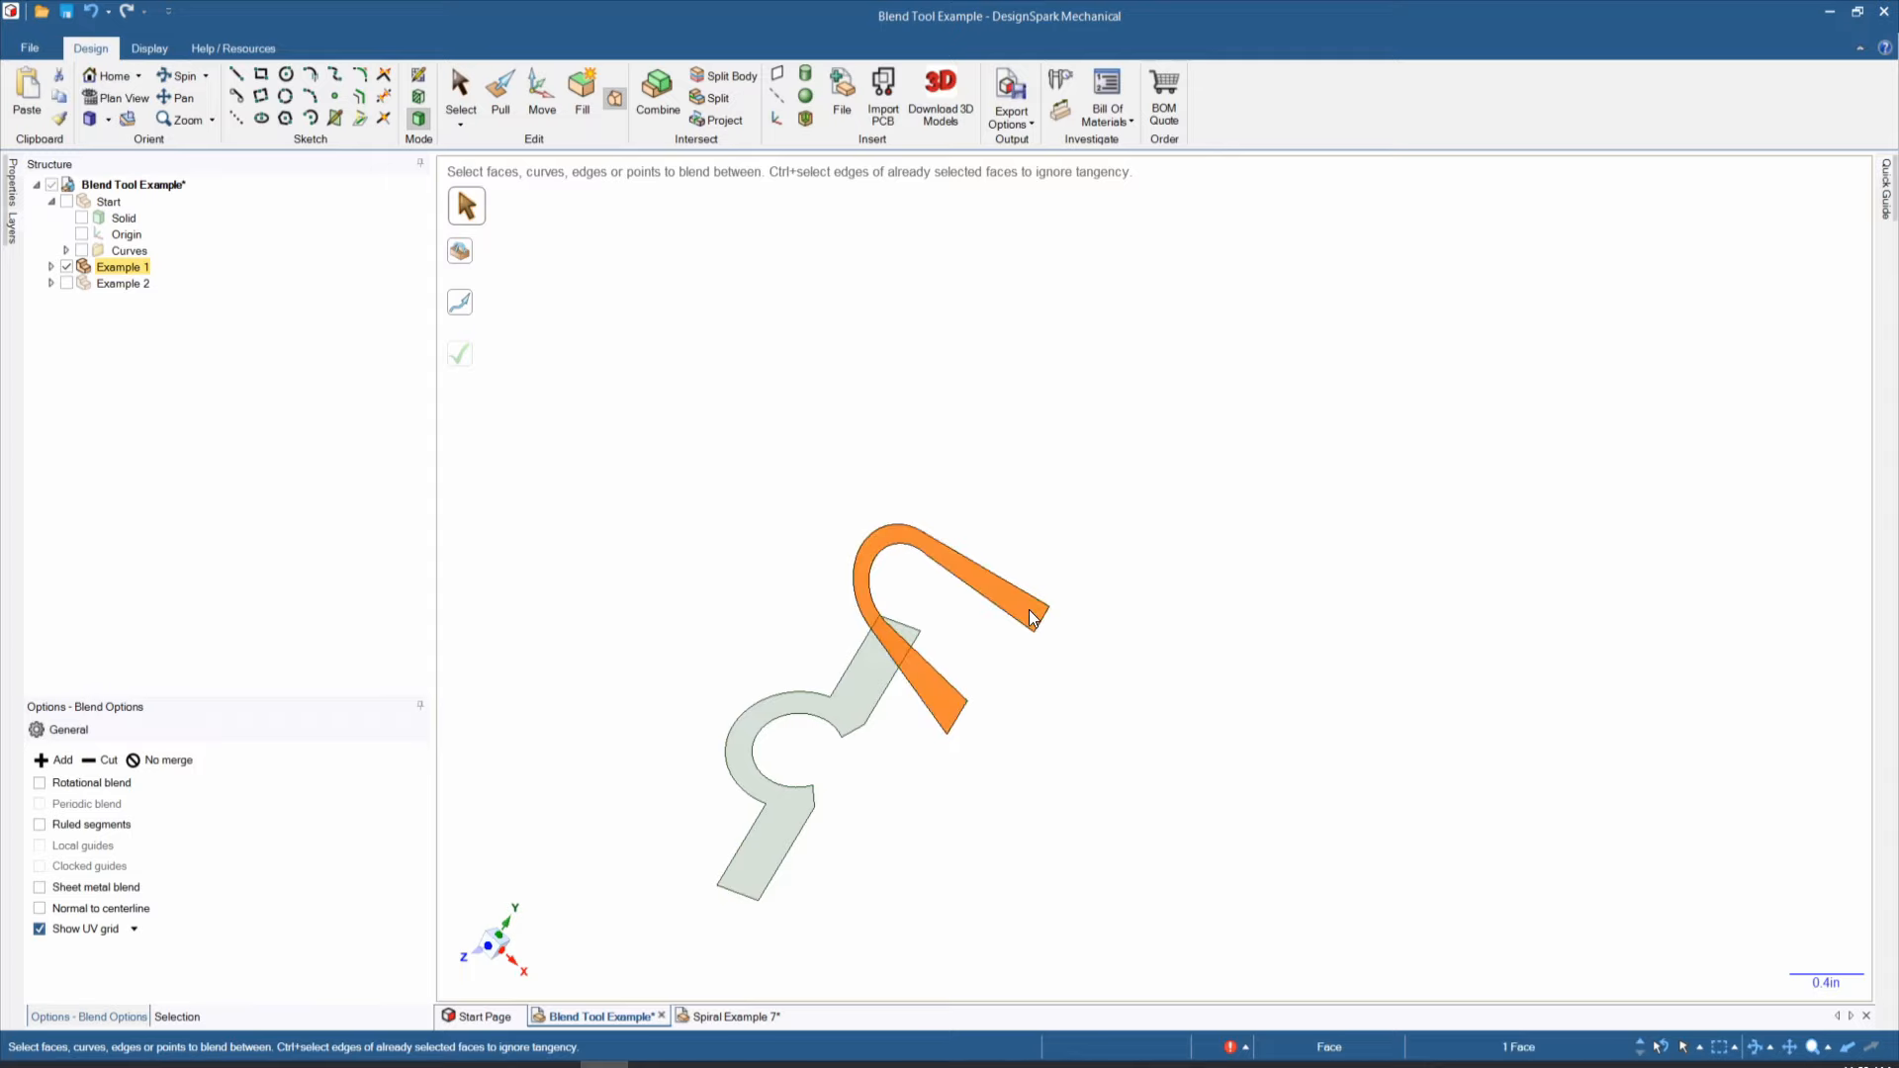
pyautogui.click(857, 697)
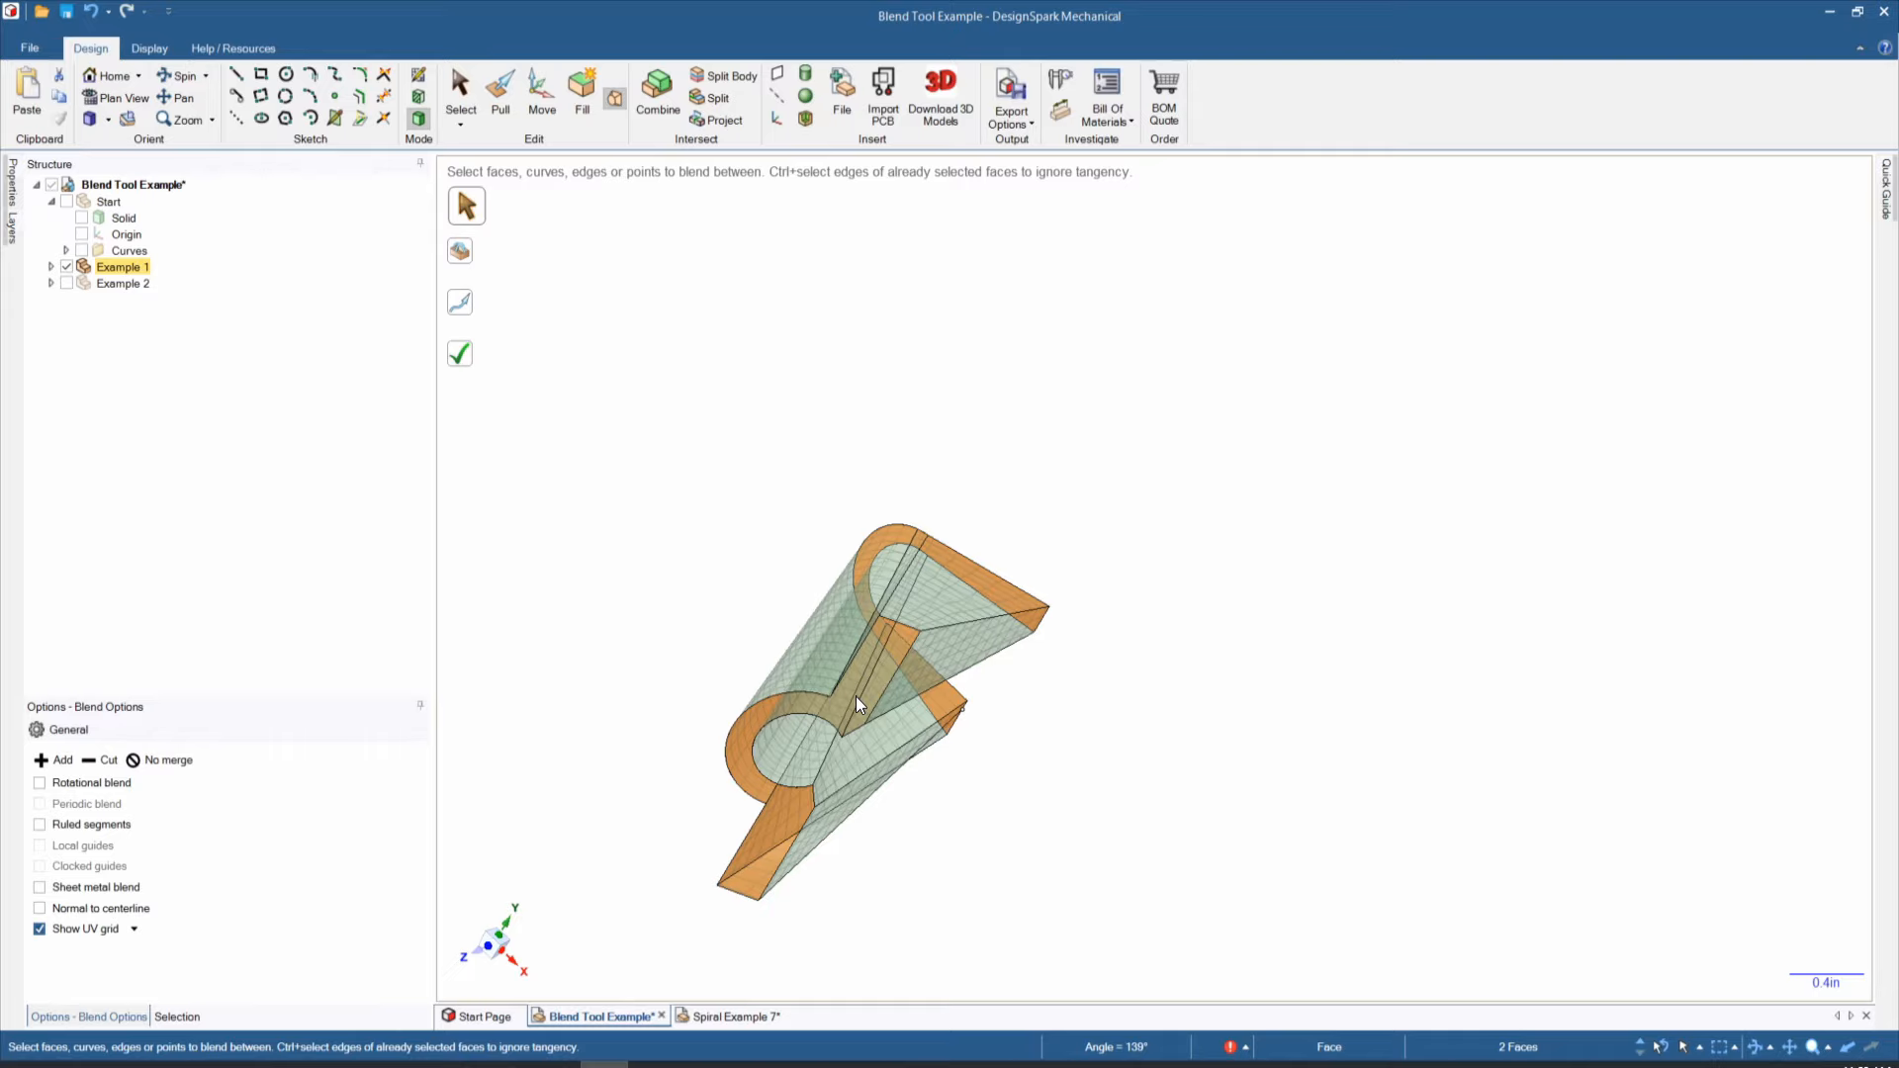
pyautogui.moveTo(950, 822)
pyautogui.mouseDown(button='middle')
pyautogui.moveTo(973, 679)
pyautogui.moveTo(1009, 627)
pyautogui.moveTo(1048, 638)
pyautogui.mouseUp(button='middle')
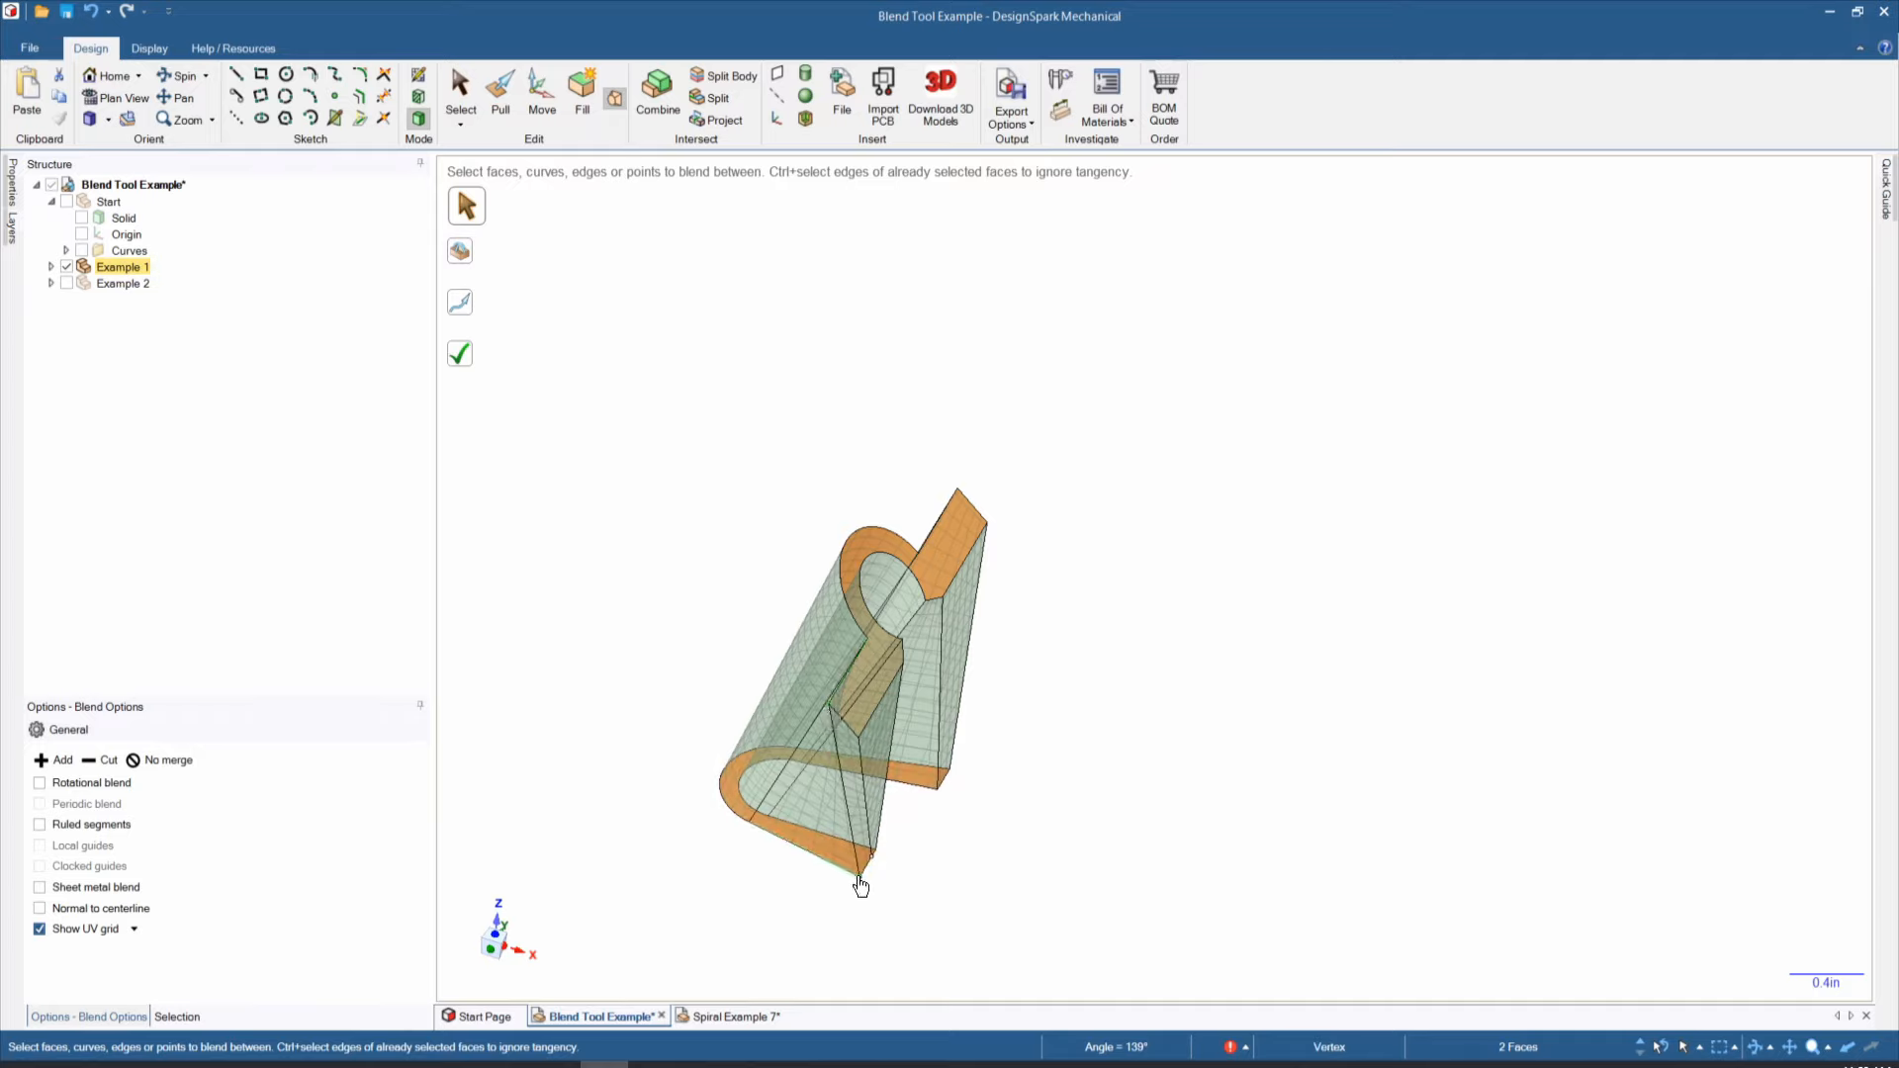
pyautogui.moveTo(996, 865); pyautogui.dragTo(729, 593, button='middle')
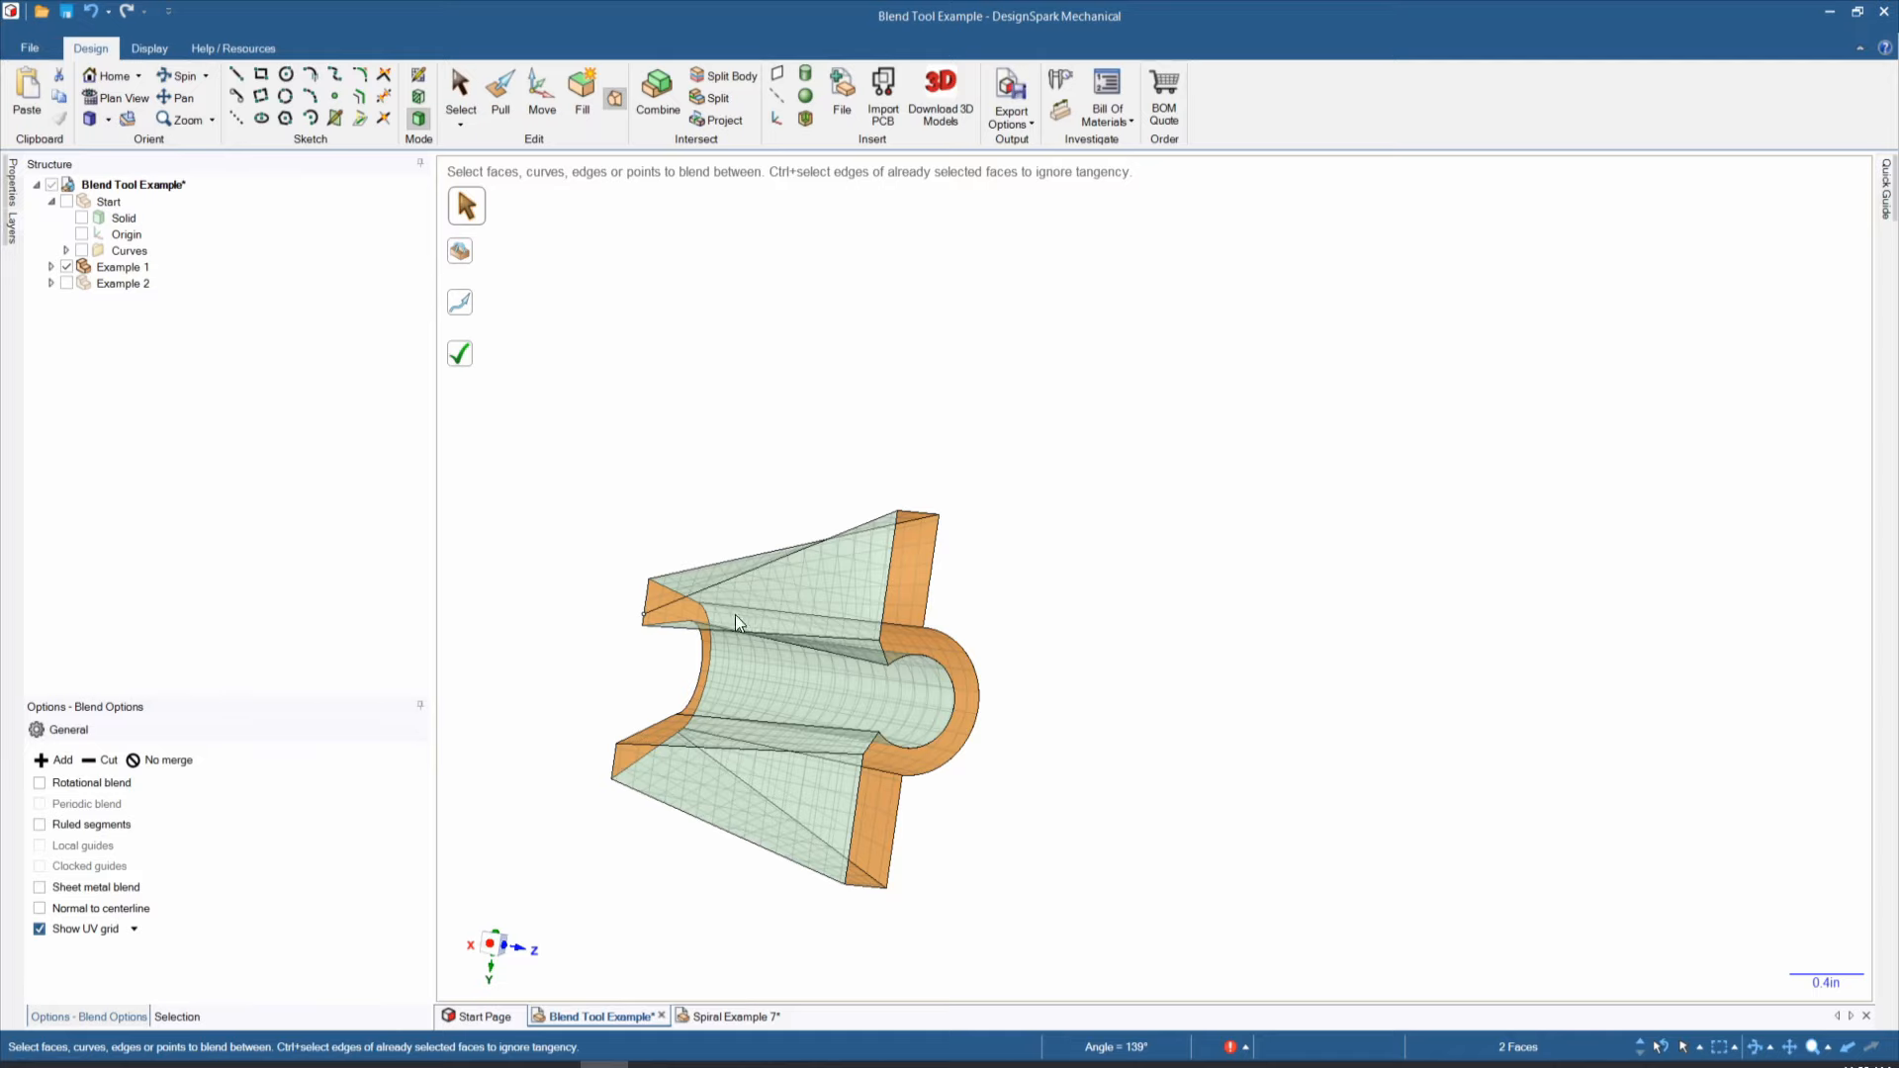
pyautogui.click(1159, 710)
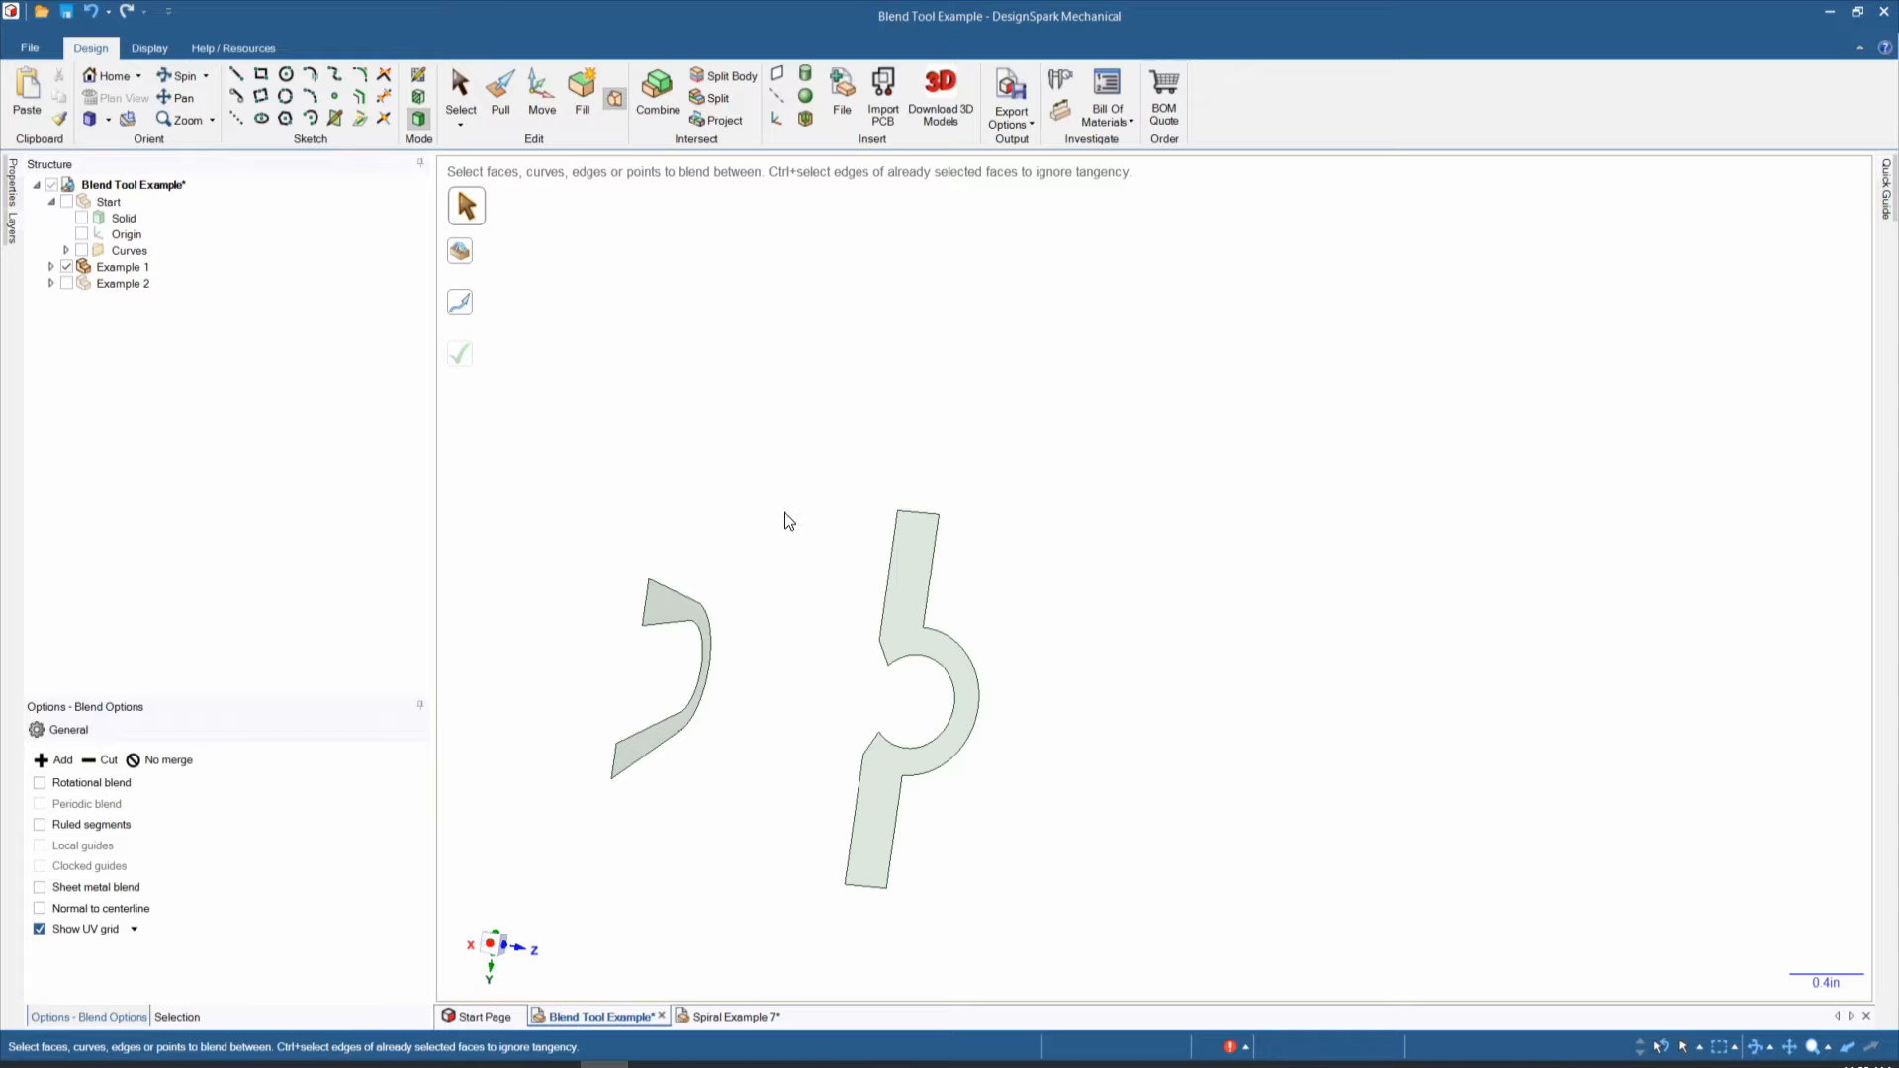
# Step: Blend the long inner edge of one arm on the arched surface to the end edge of the U-shaped surface's matching arm
pyautogui.click(889, 583)
pyautogui.click(888, 593)
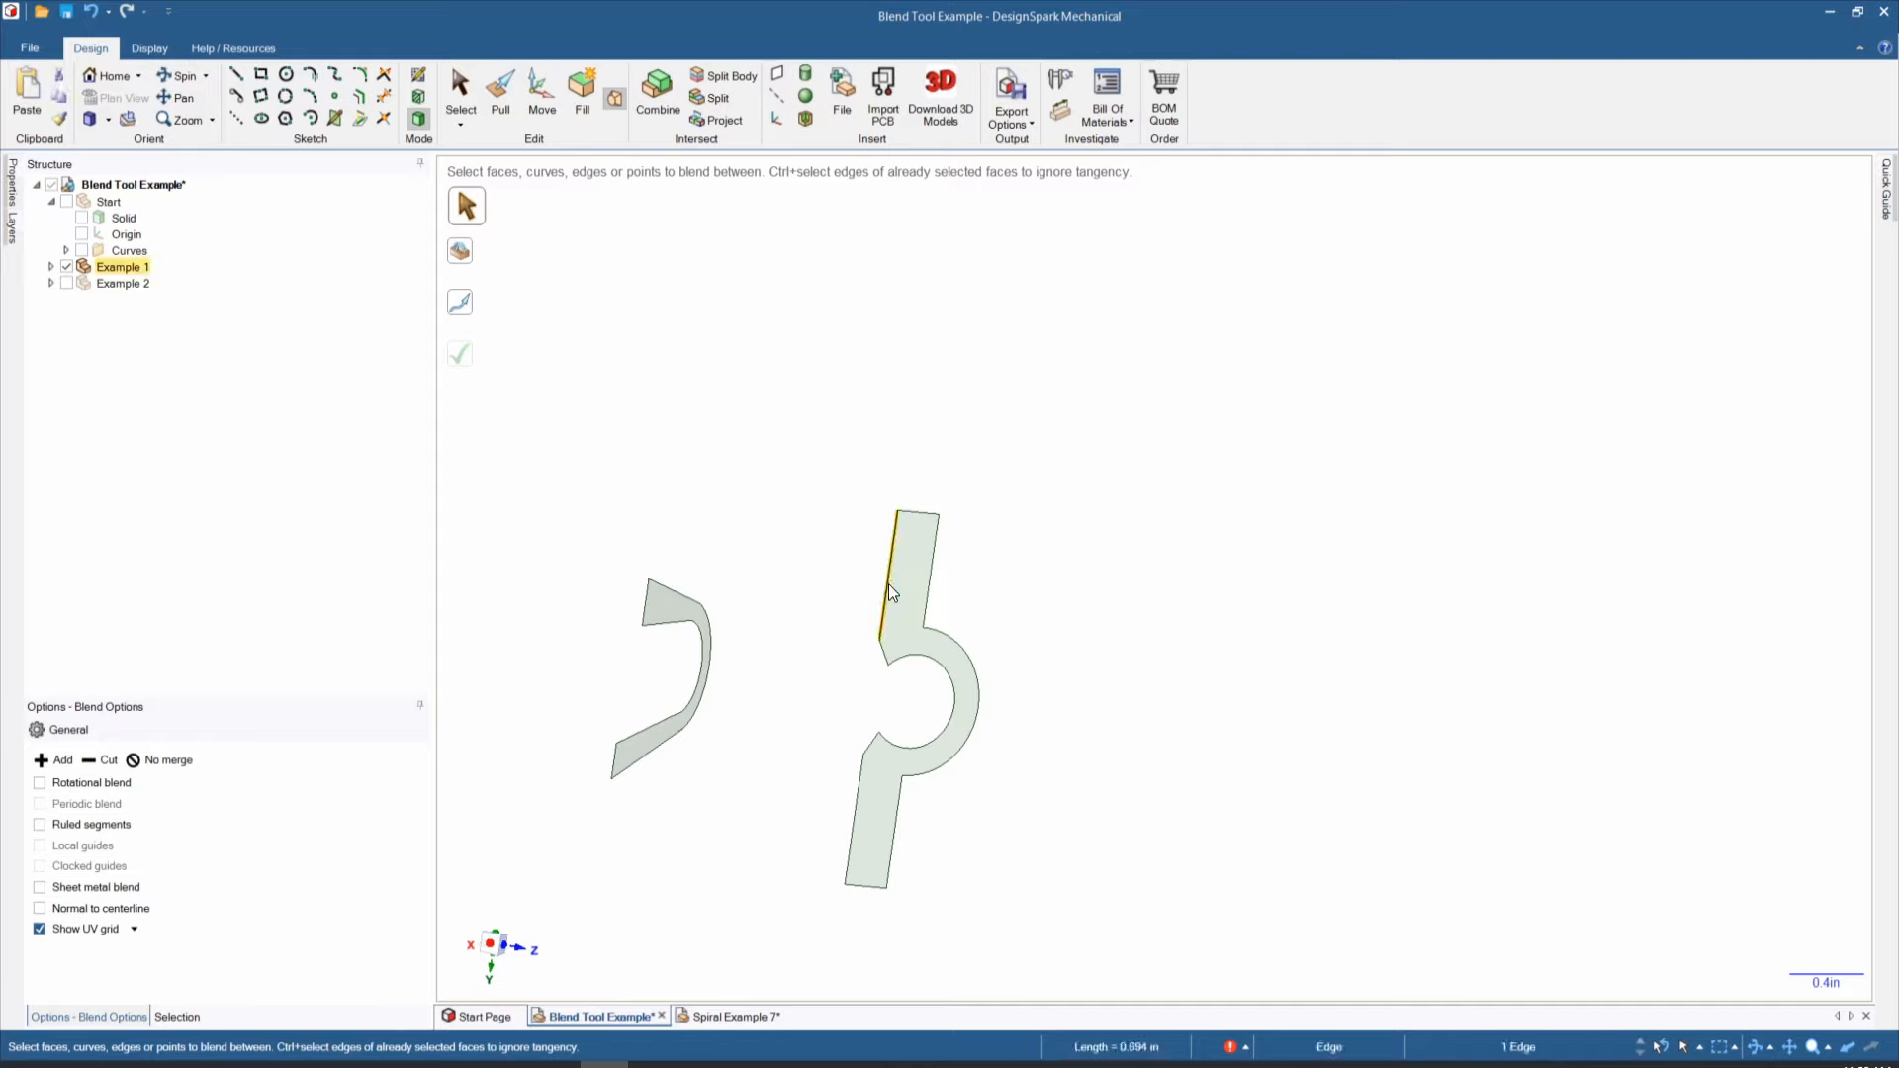
pyautogui.keyDown('ctrl'); pyautogui.click(643, 608); pyautogui.keyUp('ctrl')
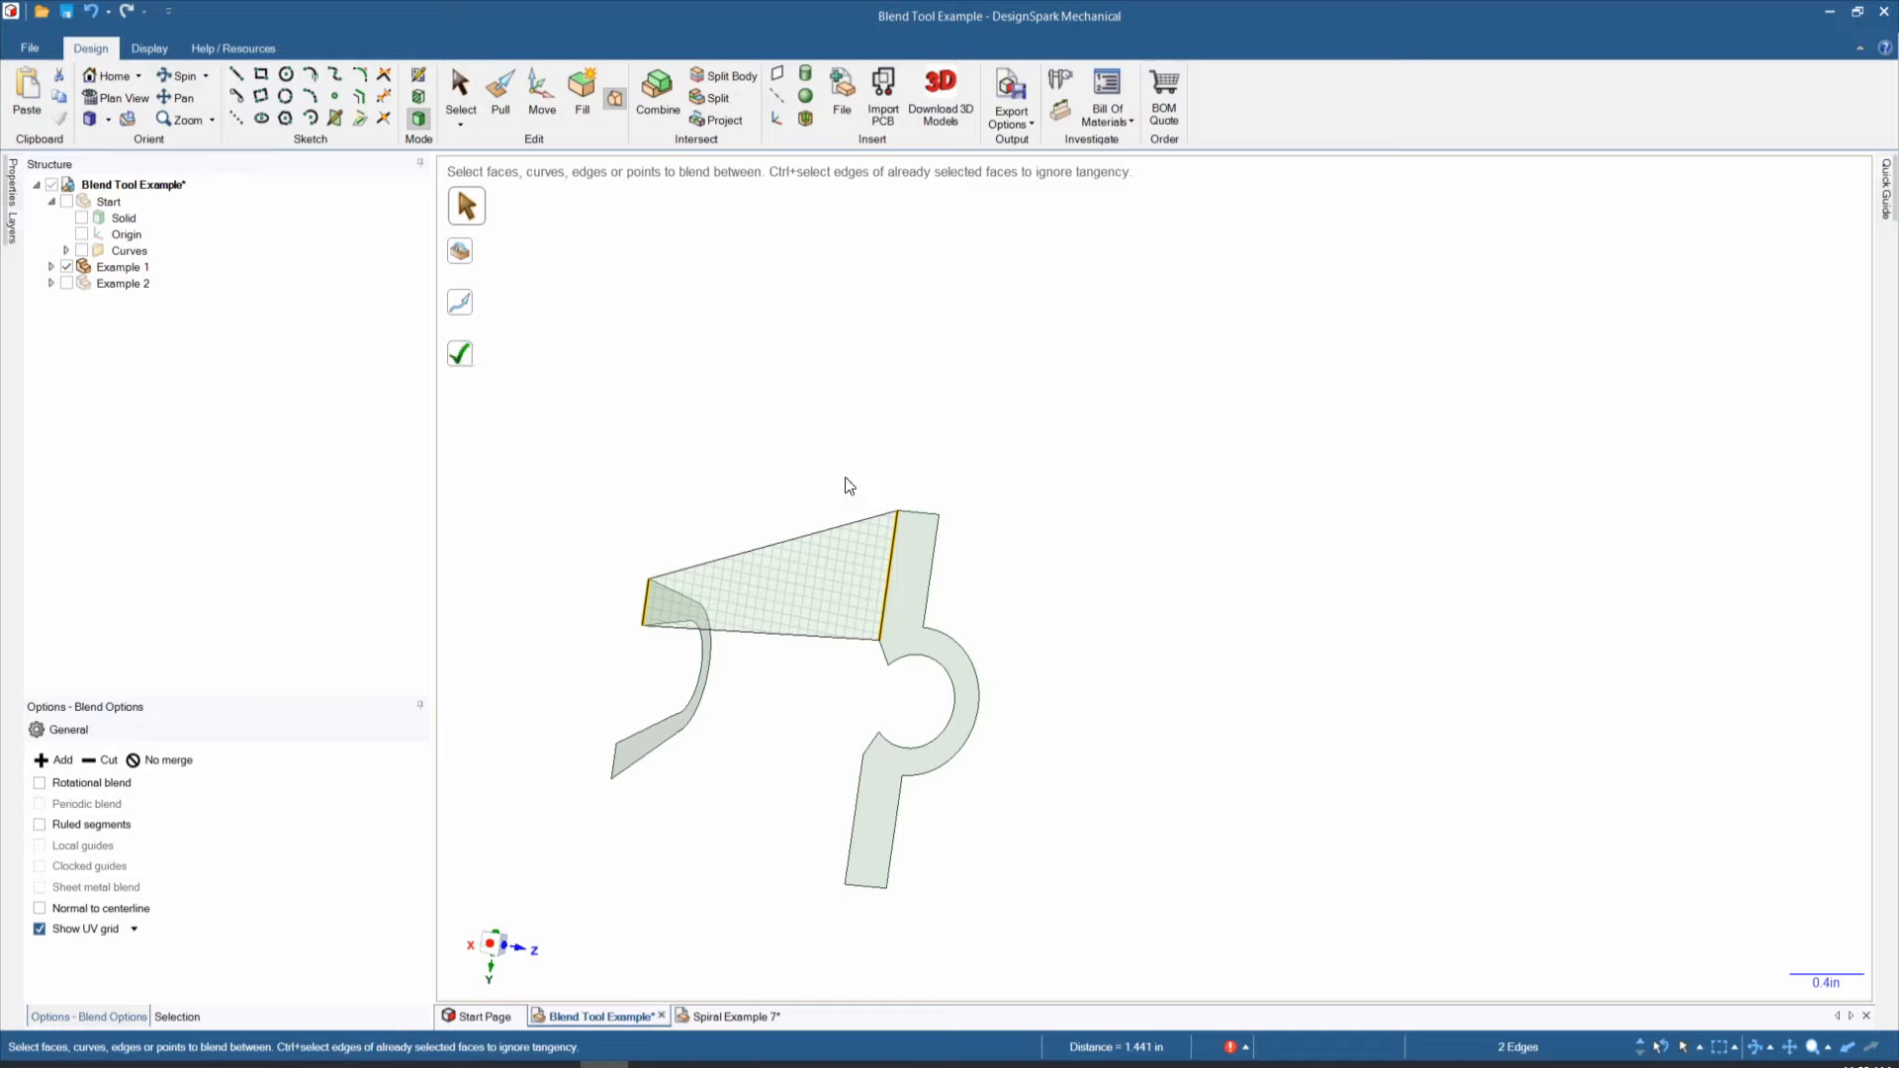
pyautogui.moveTo(794, 686); pyautogui.dragTo(787, 796, button='middle')
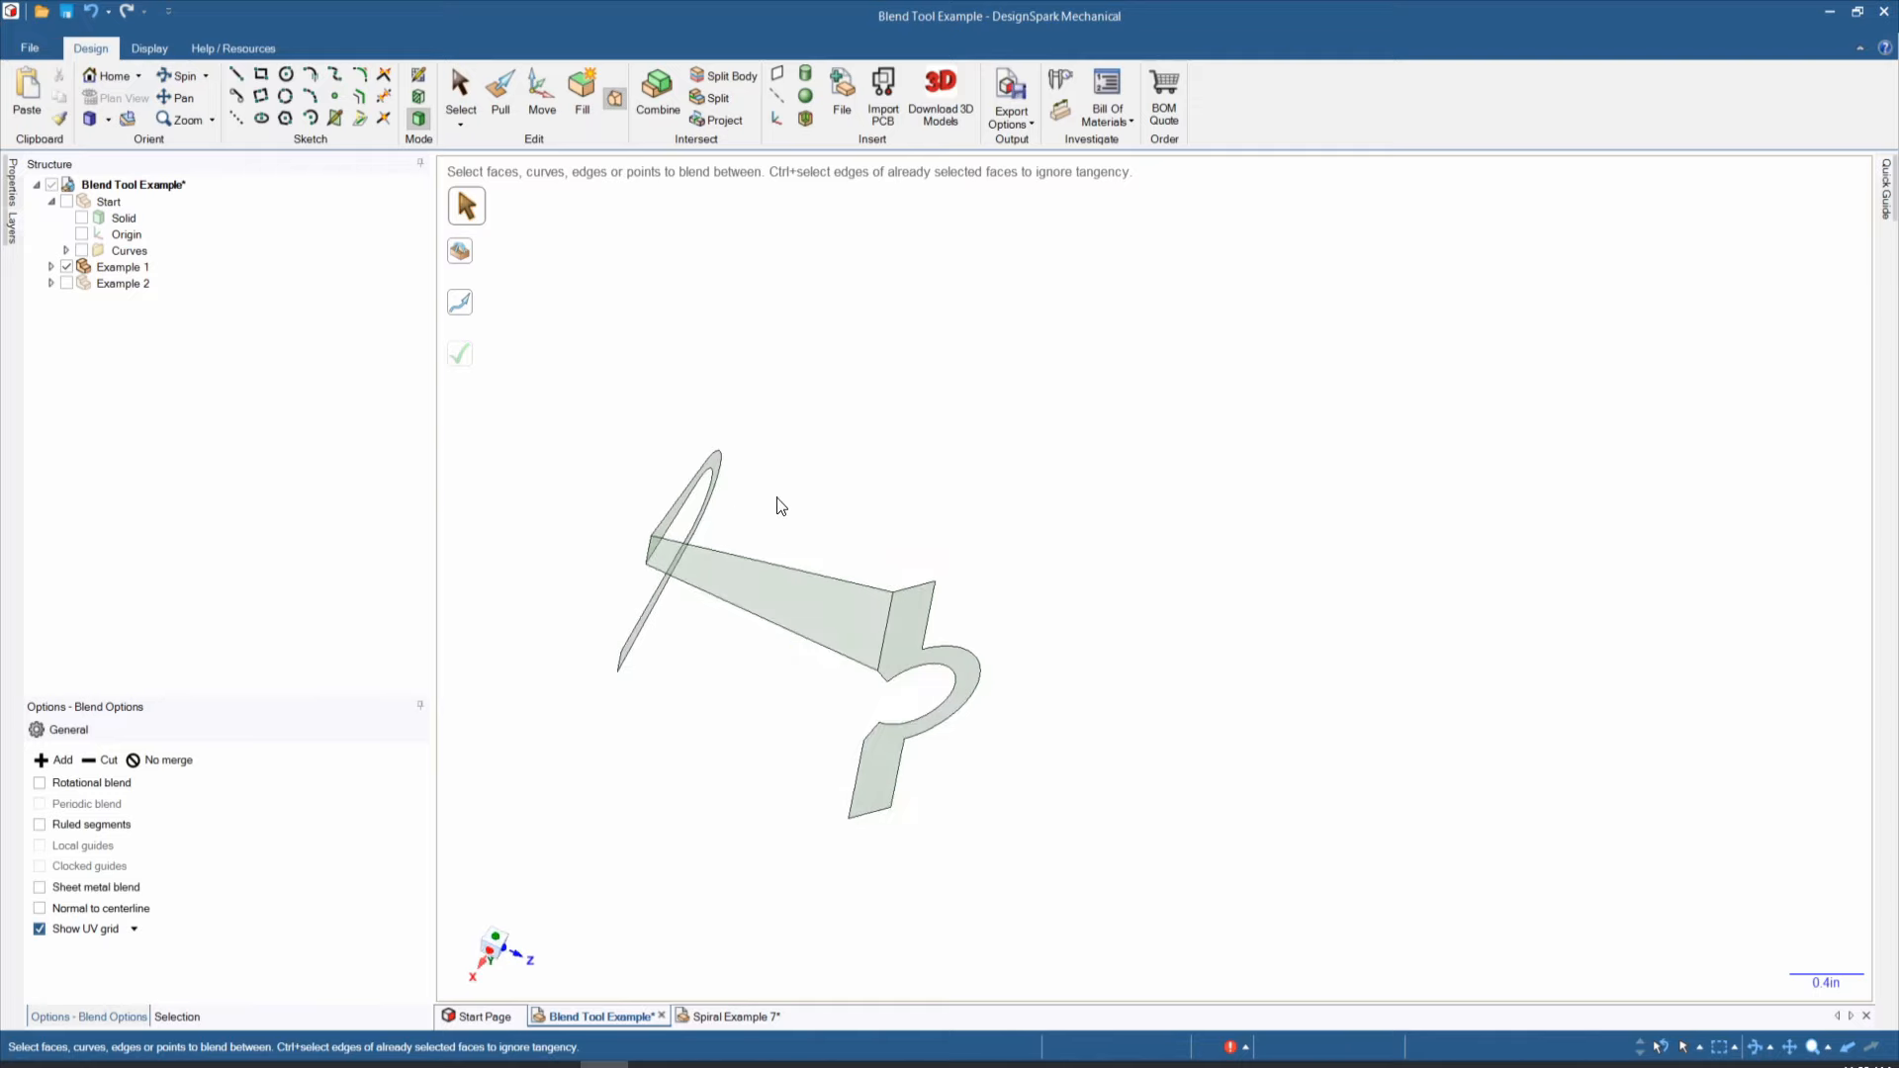
# Step: Try to blend the arched surface's arm end edge to the U-shaped surface's long outer edge, and undo both edge blends
pyautogui.click(908, 586)
pyautogui.keyDown('ctrl'); pyautogui.click(670, 508); pyautogui.keyUp('ctrl')
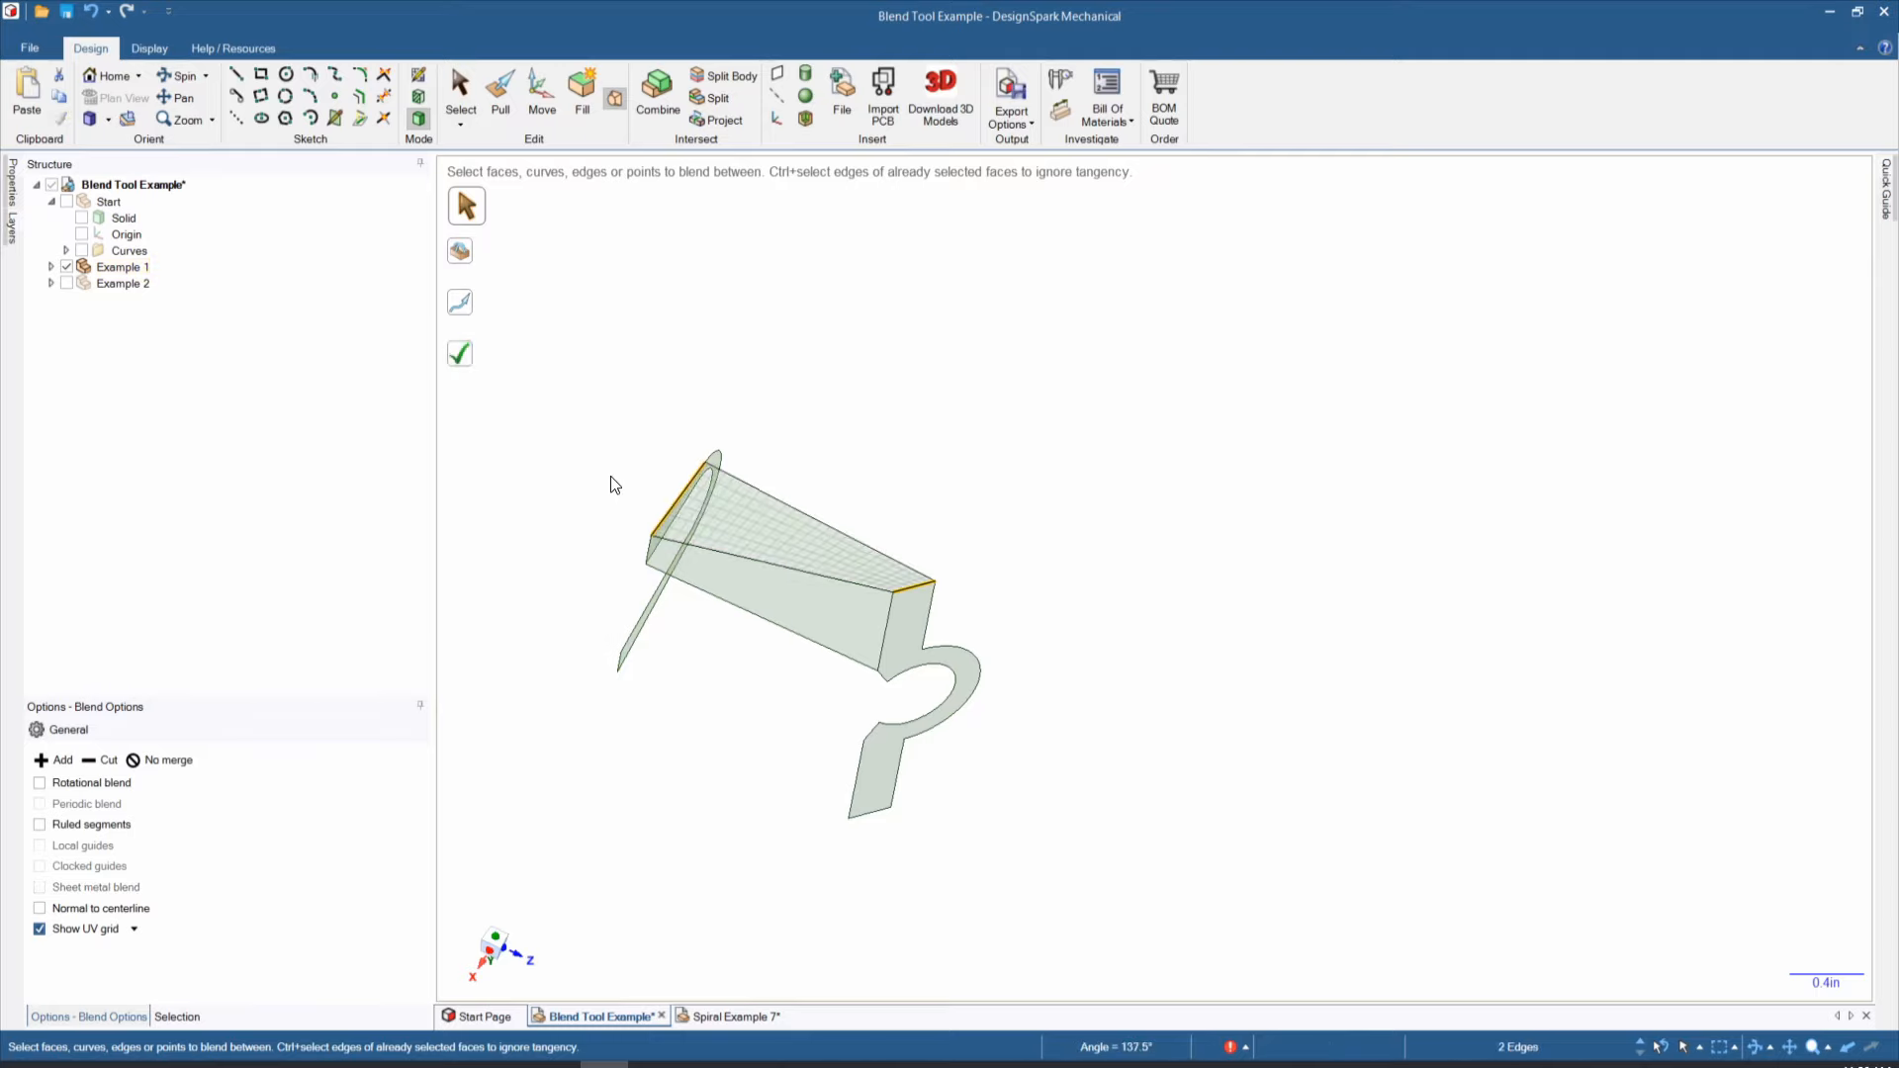
pyautogui.press('Return')
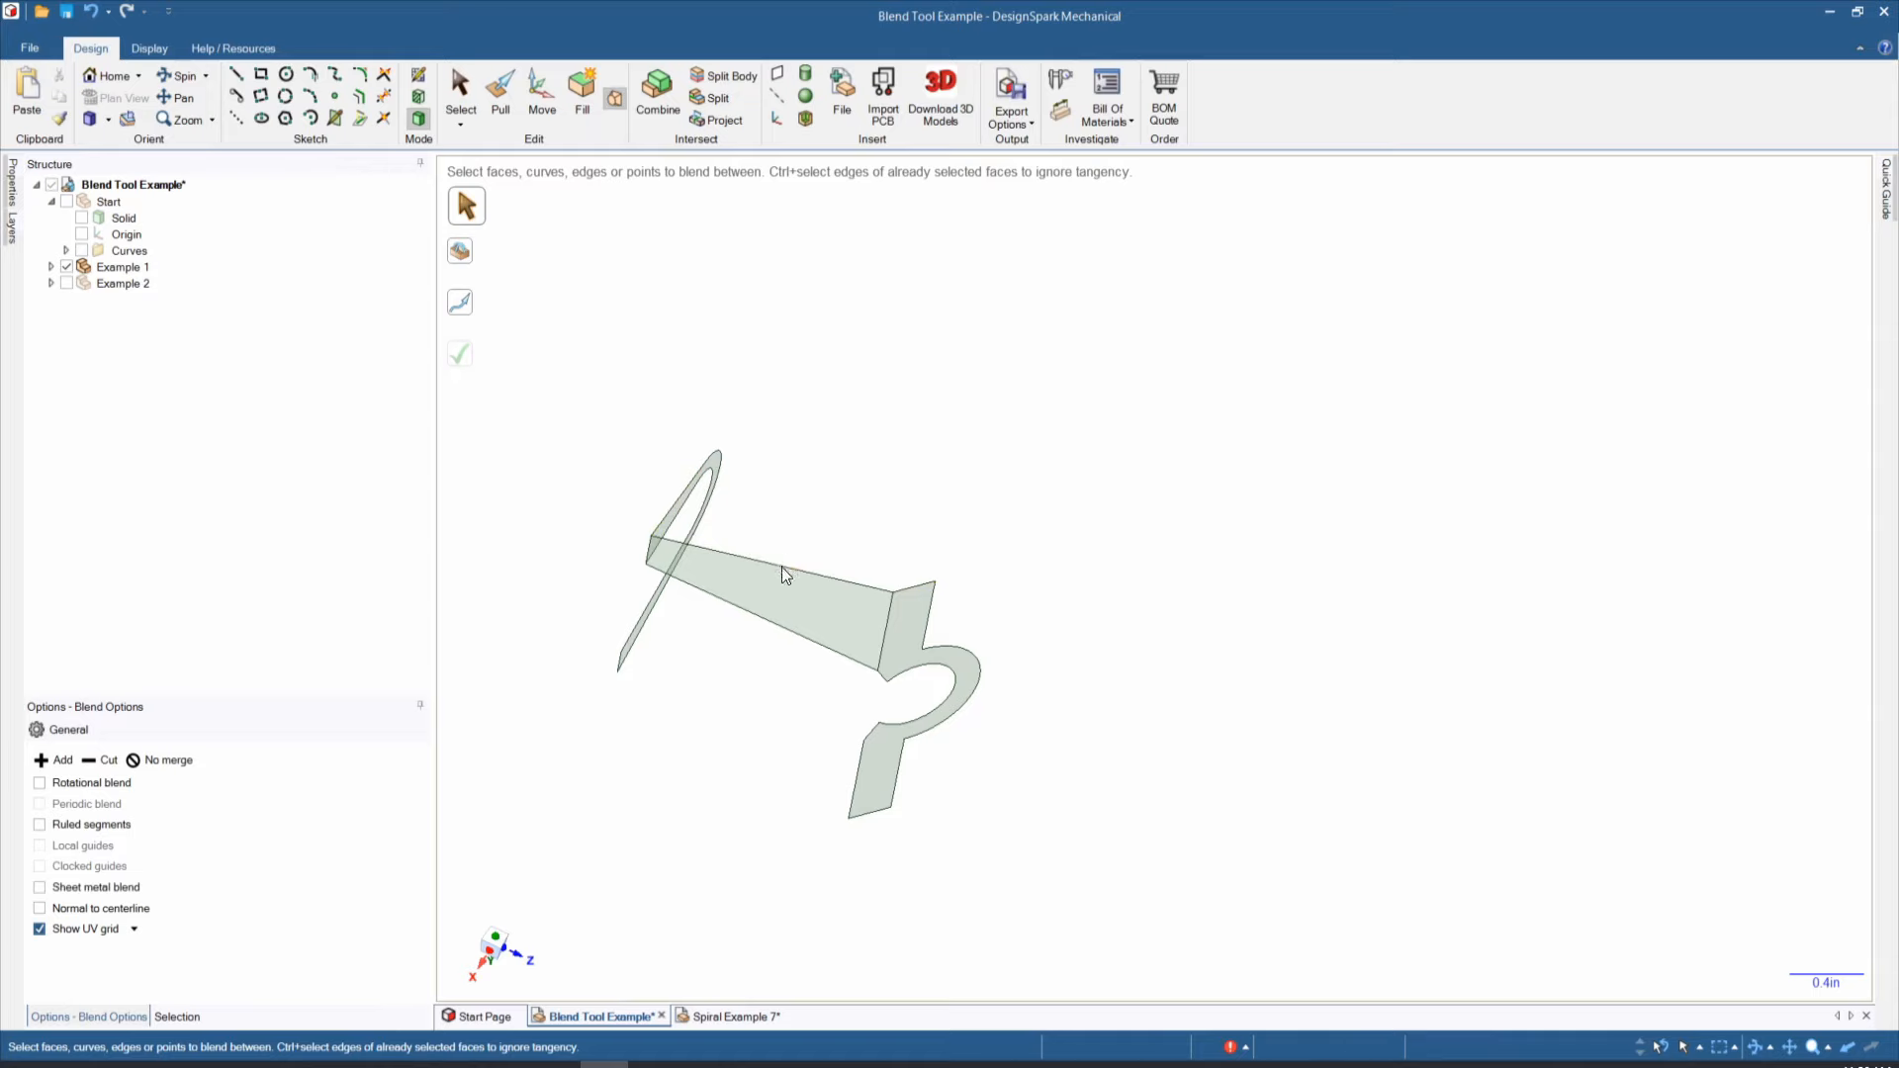
pyautogui.hotkey('ctrl', 'z')
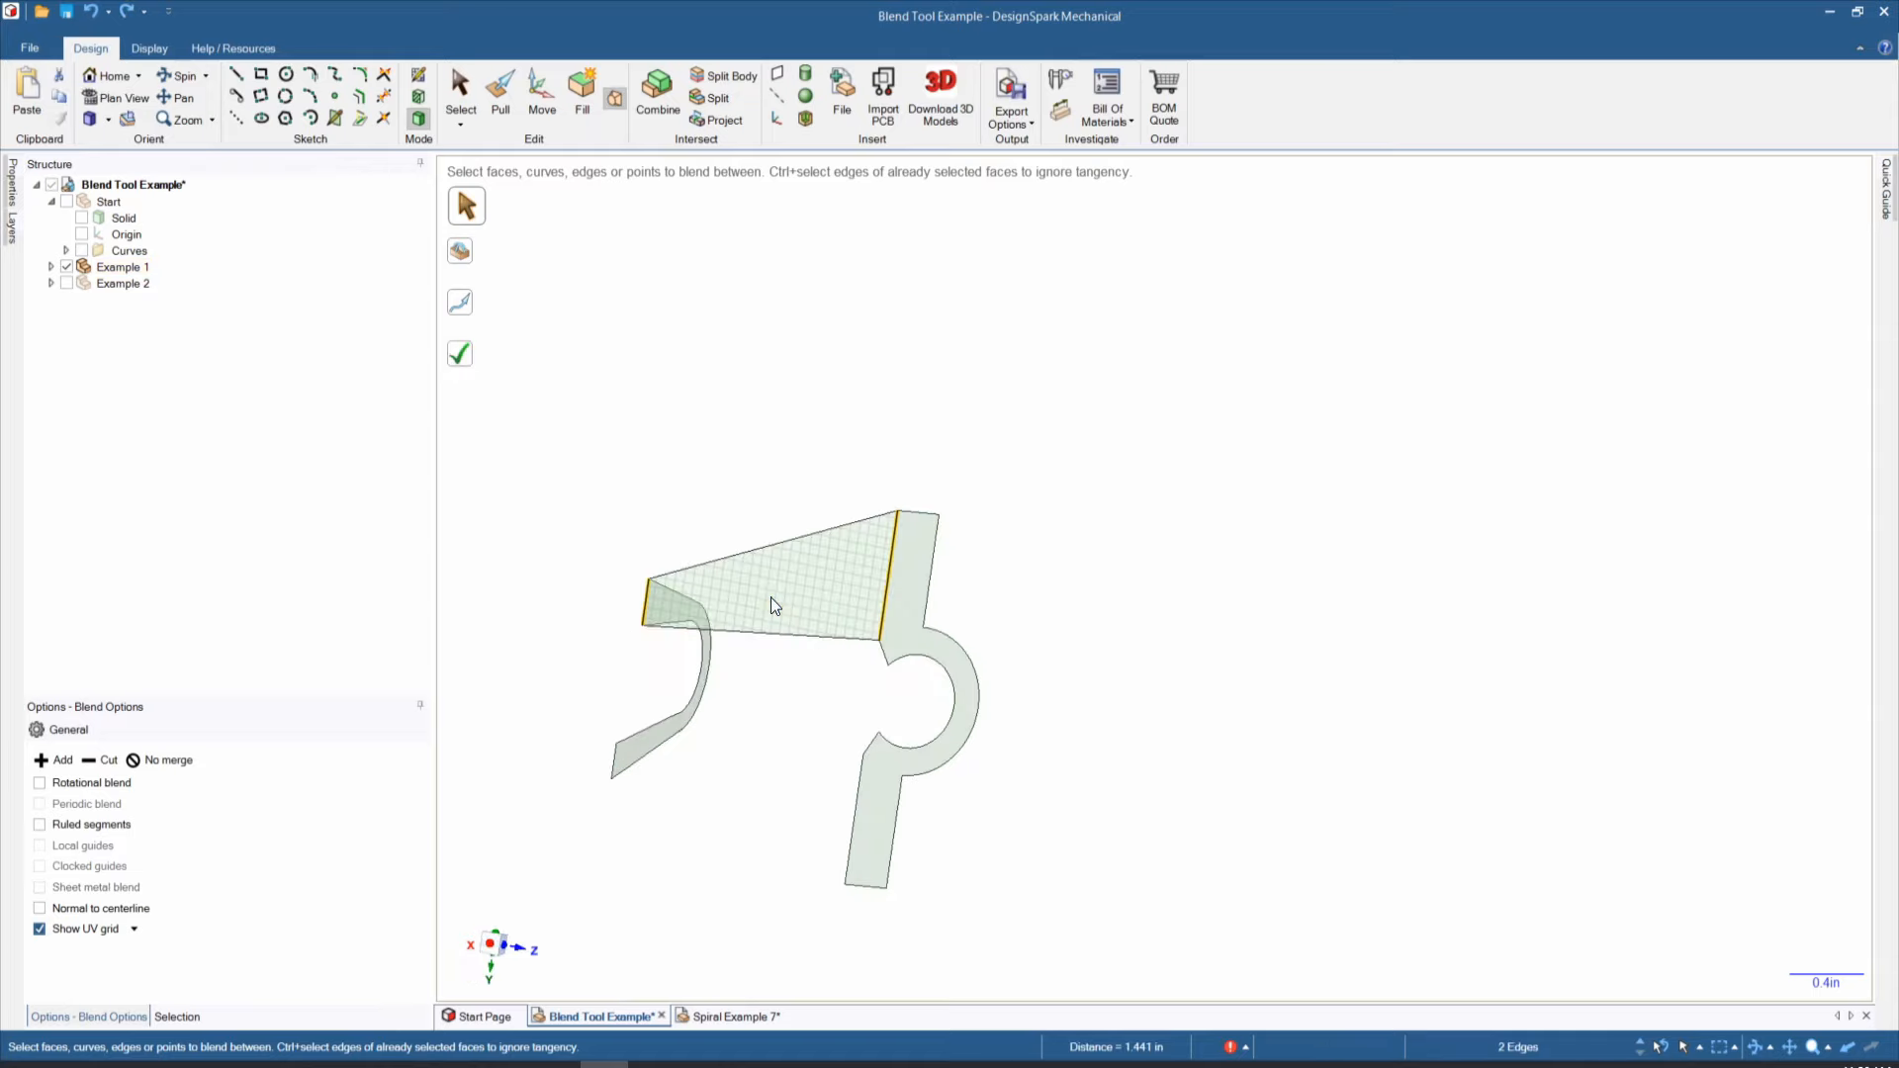
pyautogui.press('Escape')
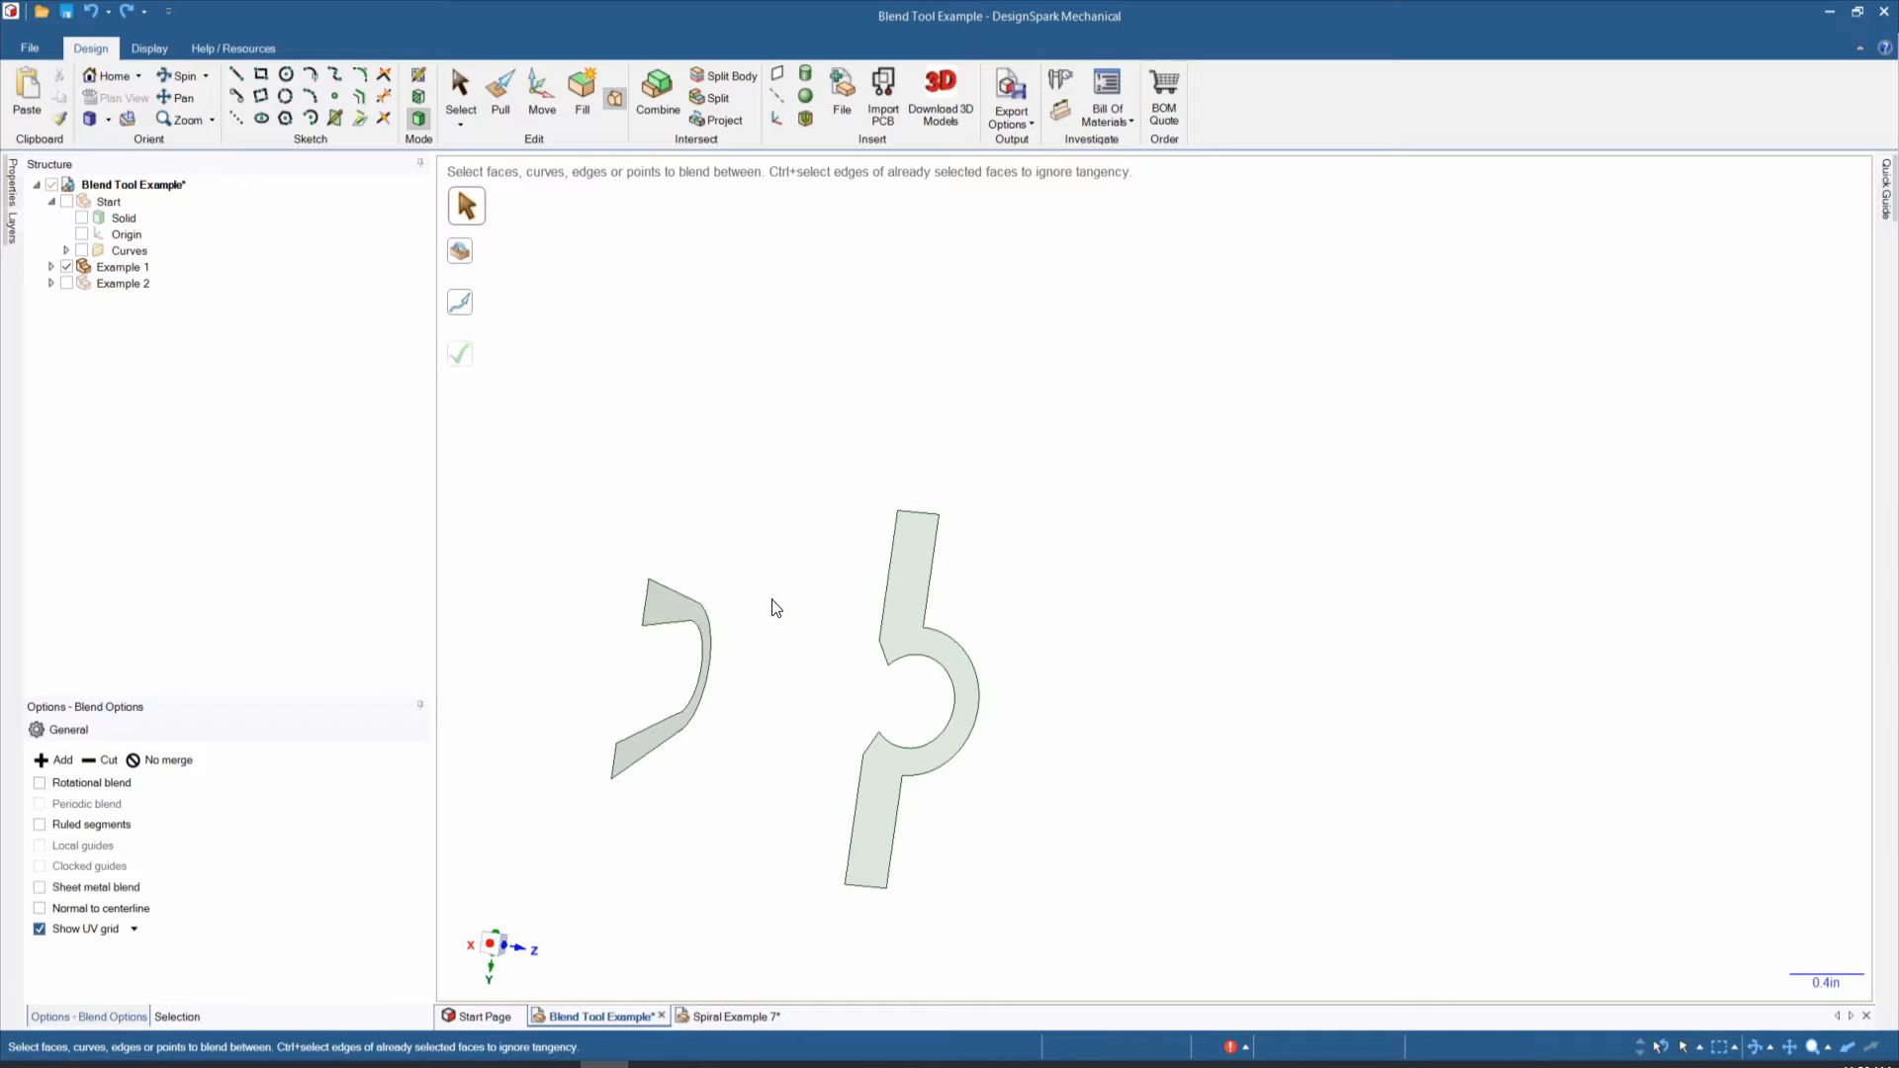
# Step: Try to blend the short notch edge of the arched surface to the inner arc of the U-shaped surface, and exit the Blend tool
pyautogui.click(888, 664)
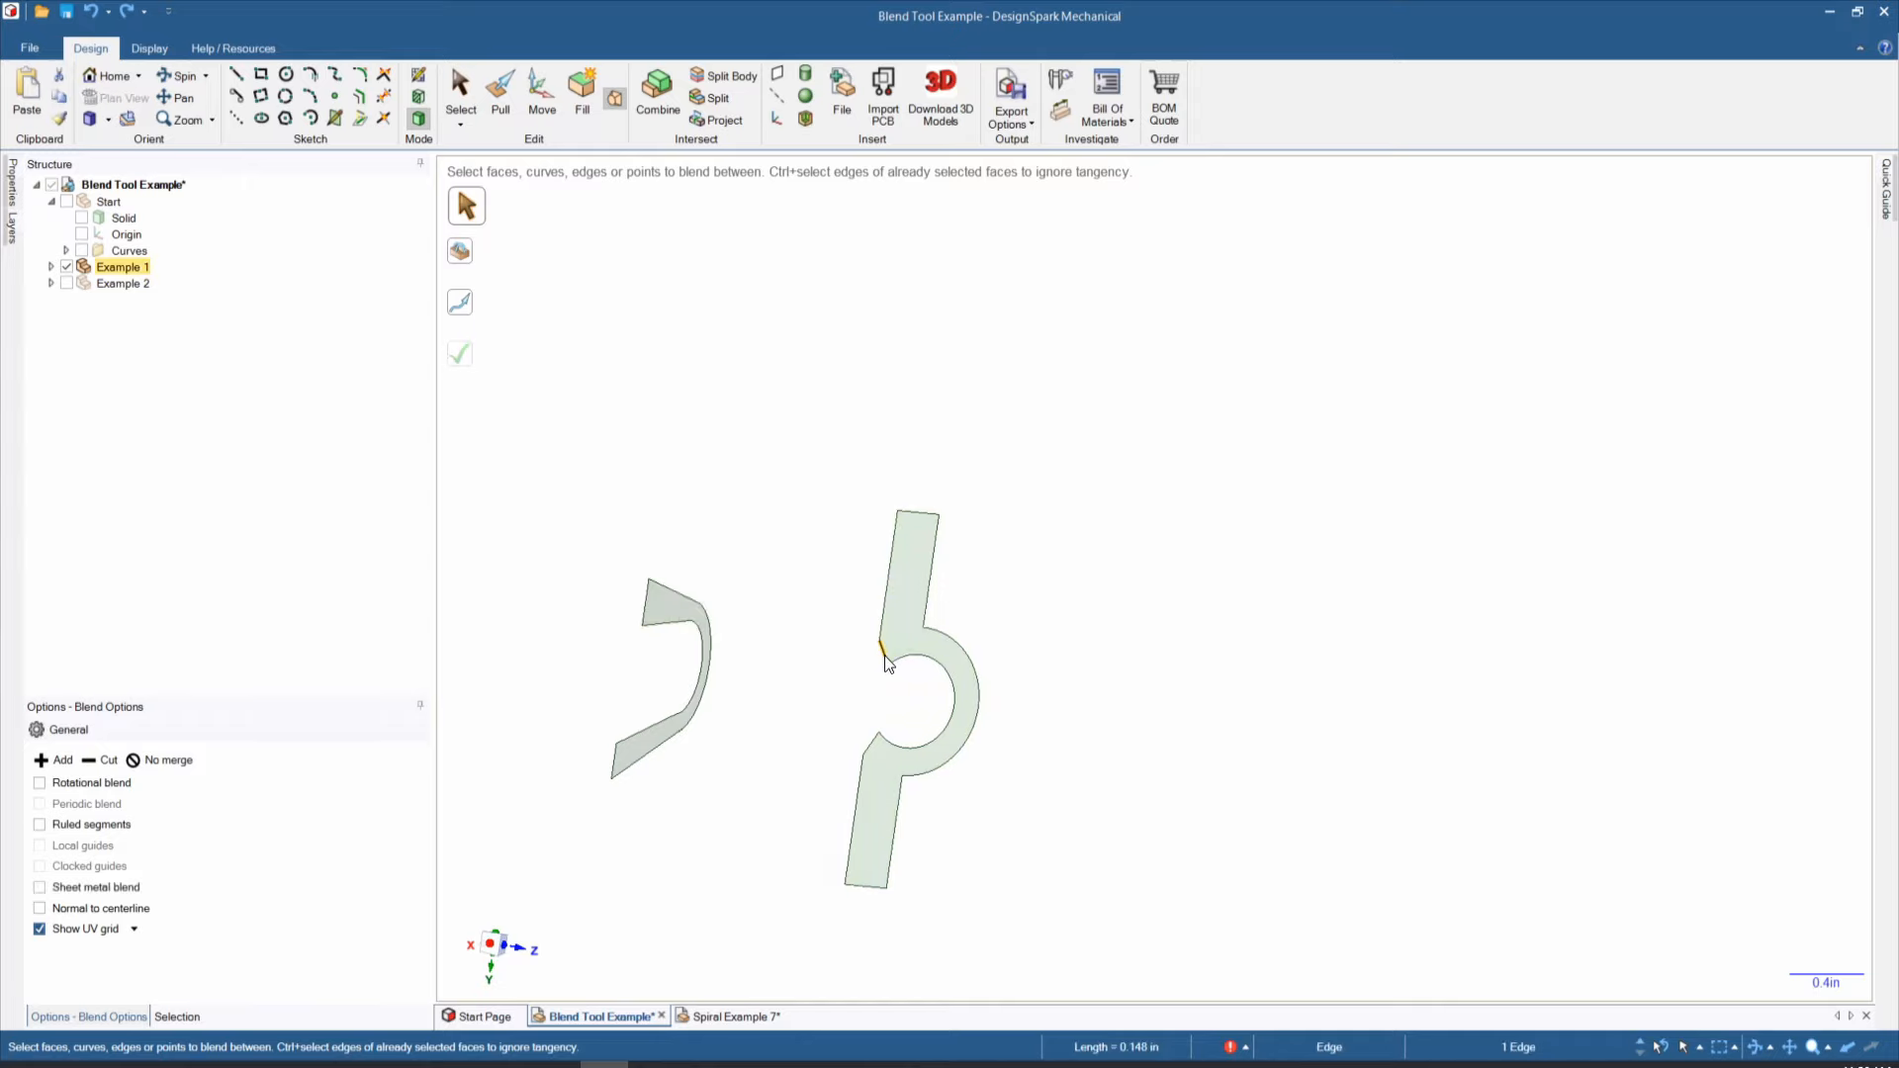
pyautogui.click(702, 676)
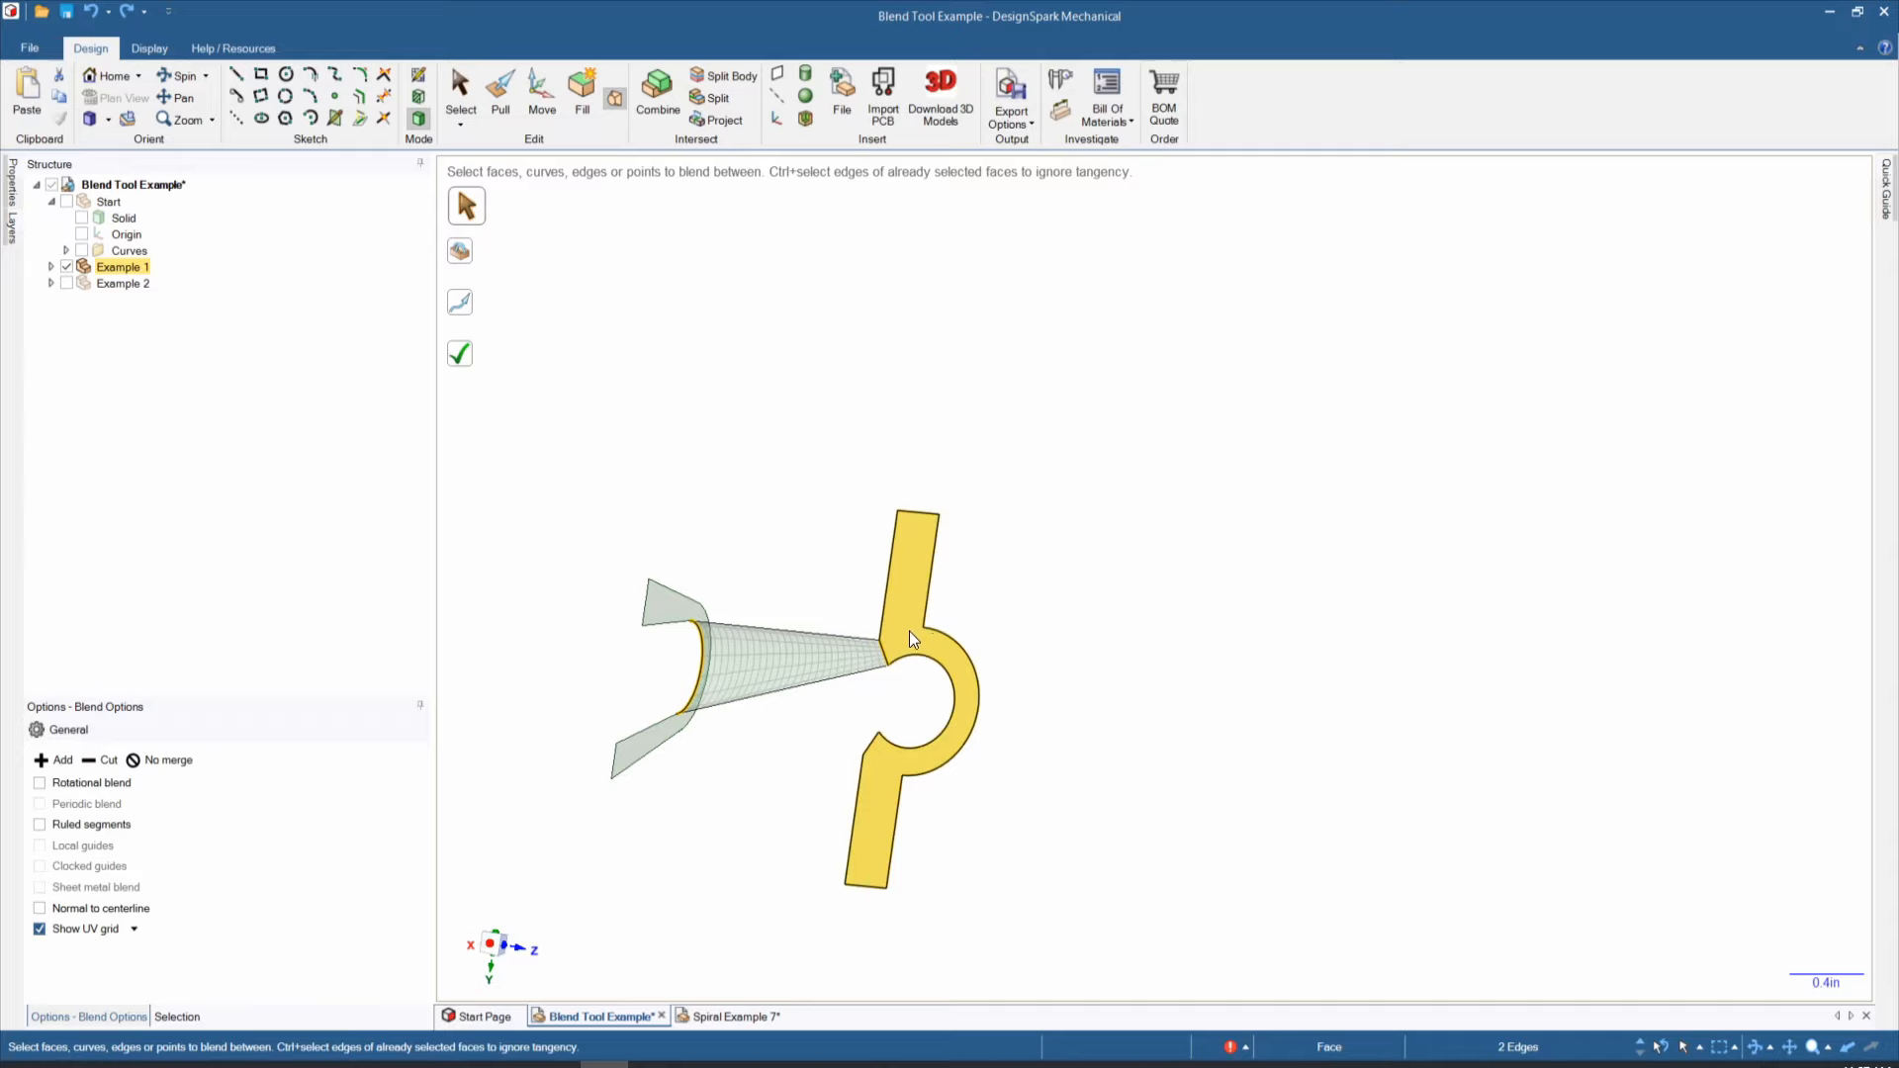
pyautogui.moveTo(709, 745)
pyautogui.mouseDown(button='middle')
pyautogui.moveTo(749, 762)
pyautogui.moveTo(704, 805)
pyautogui.moveTo(556, 798)
pyautogui.mouseUp(button='middle')
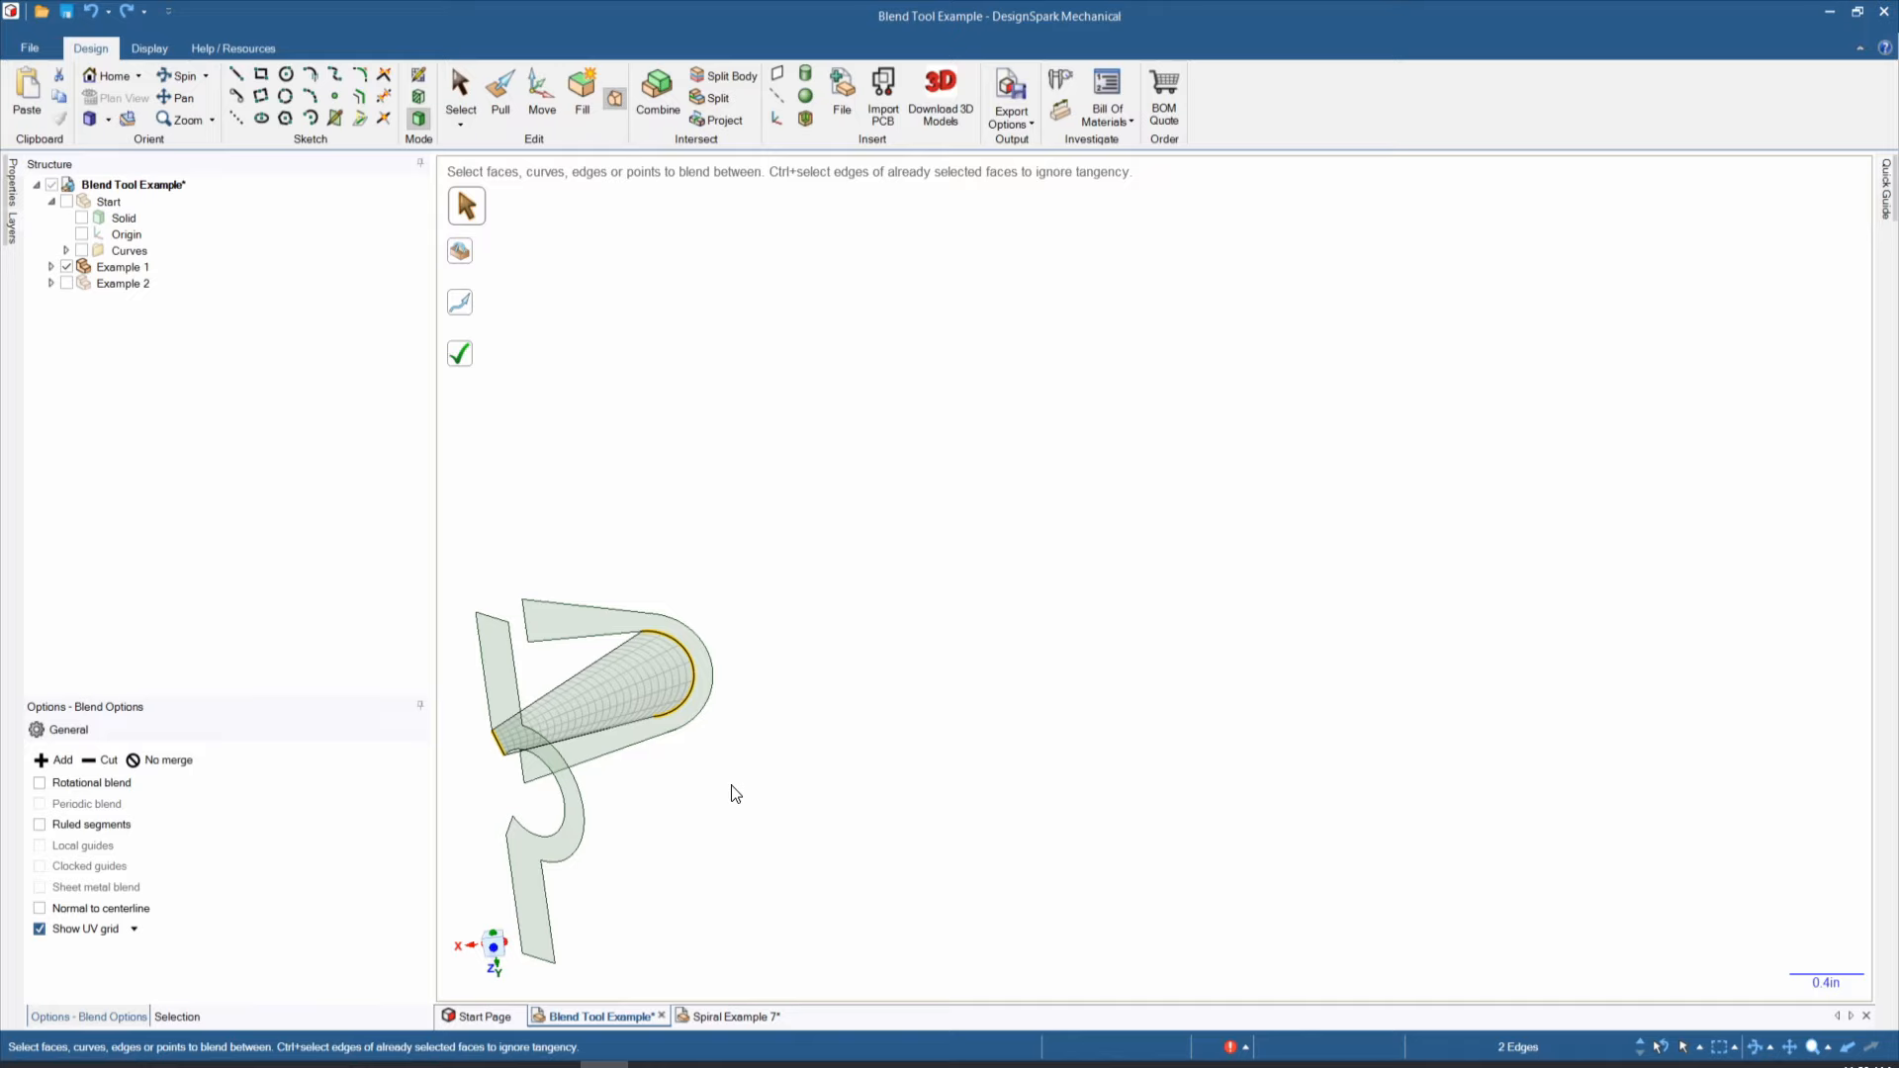
pyautogui.press('Escape')
pyautogui.moveTo(735, 793)
pyautogui.mouseDown(button='middle')
pyautogui.moveTo(710, 714)
pyautogui.moveTo(749, 839)
pyautogui.moveTo(721, 798)
pyautogui.mouseUp(button='middle')
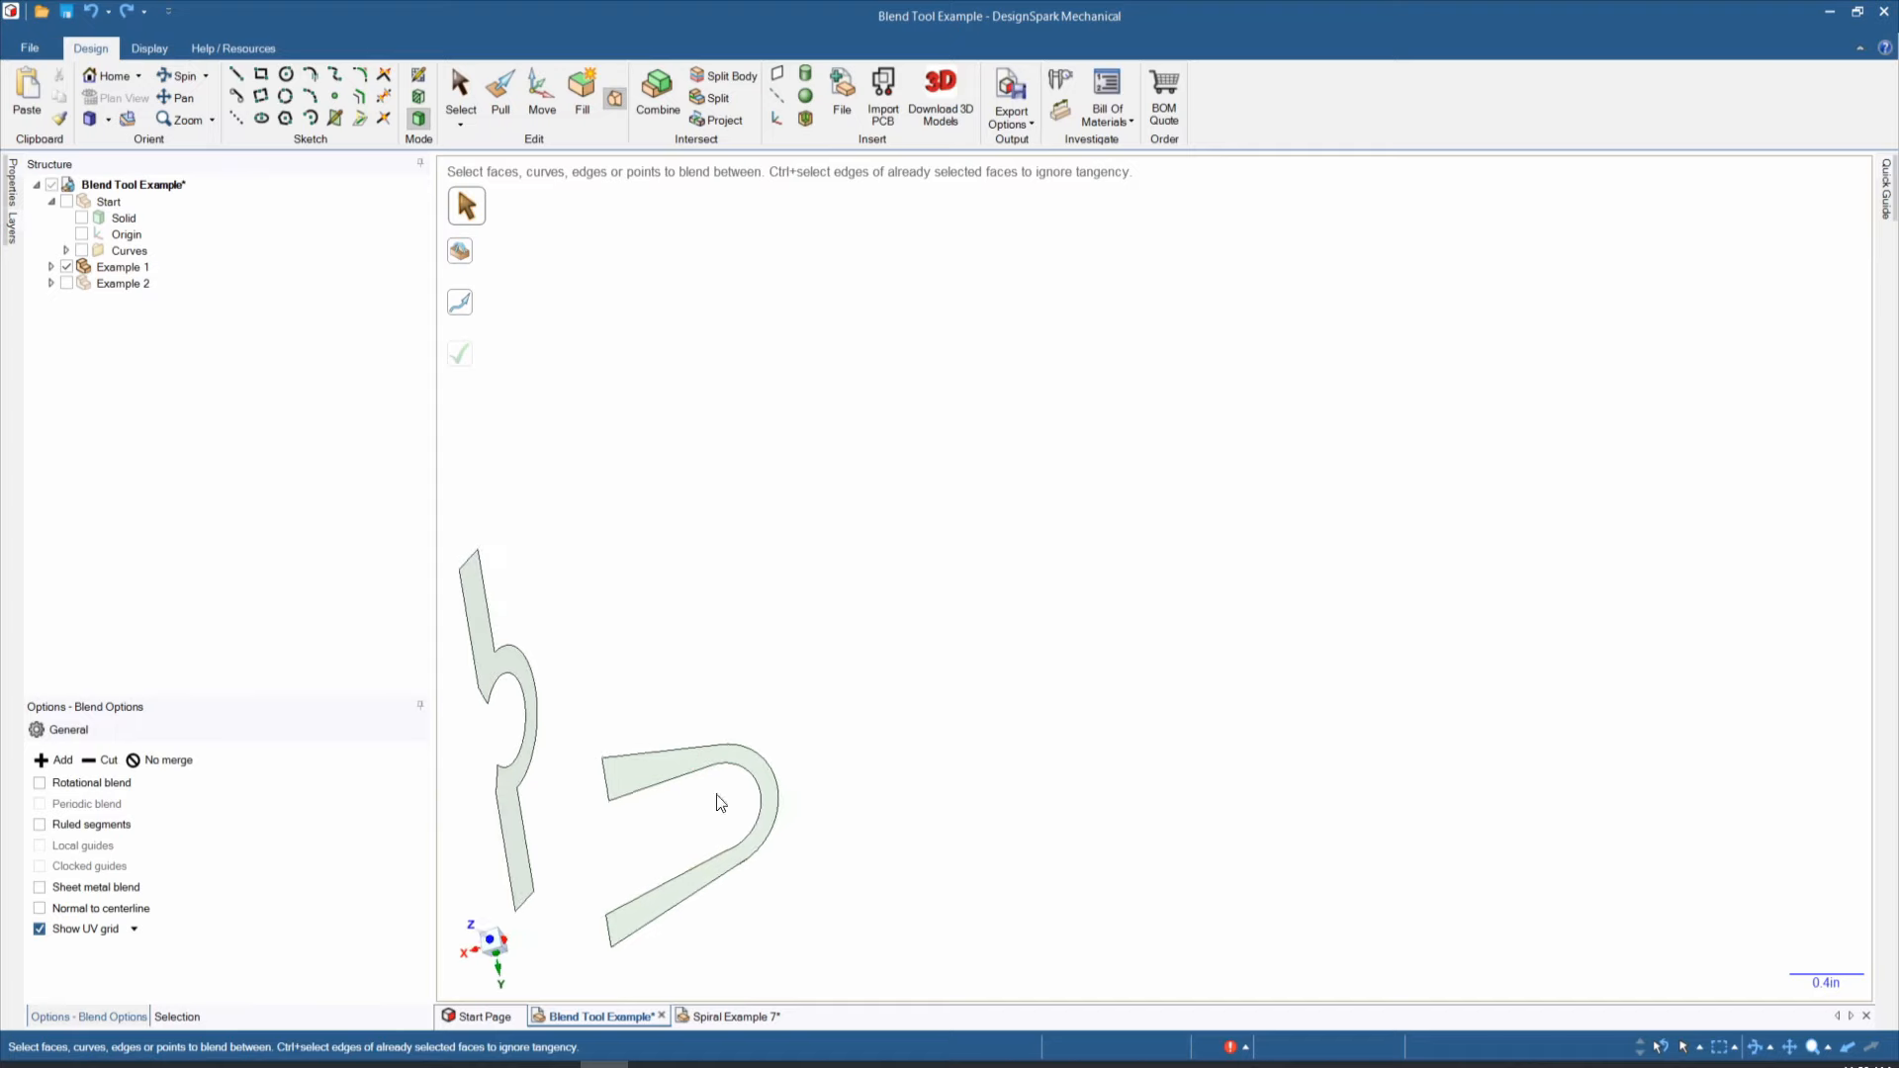
pyautogui.press('Escape')
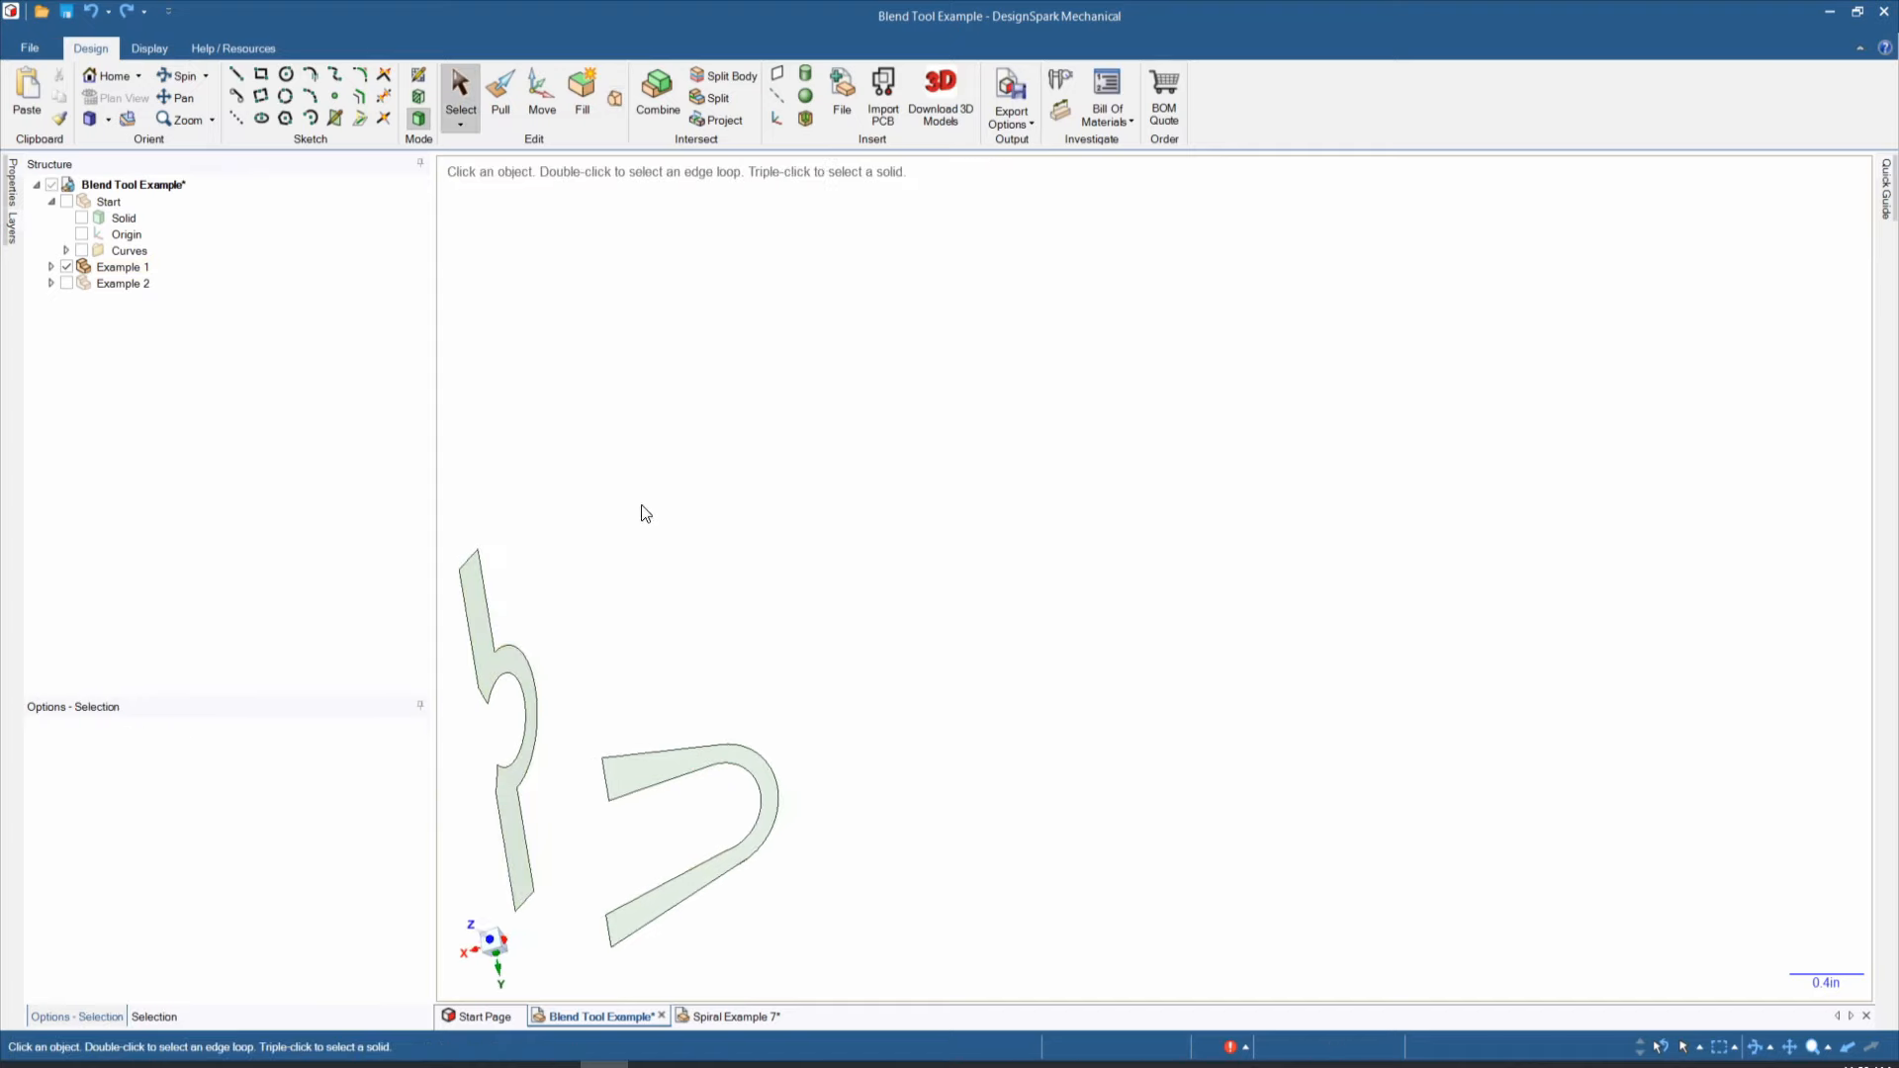
# Step: Blend the outer arc edge of the arched surface to the outer arc edge of the U-shaped surface
pyautogui.click(614, 97)
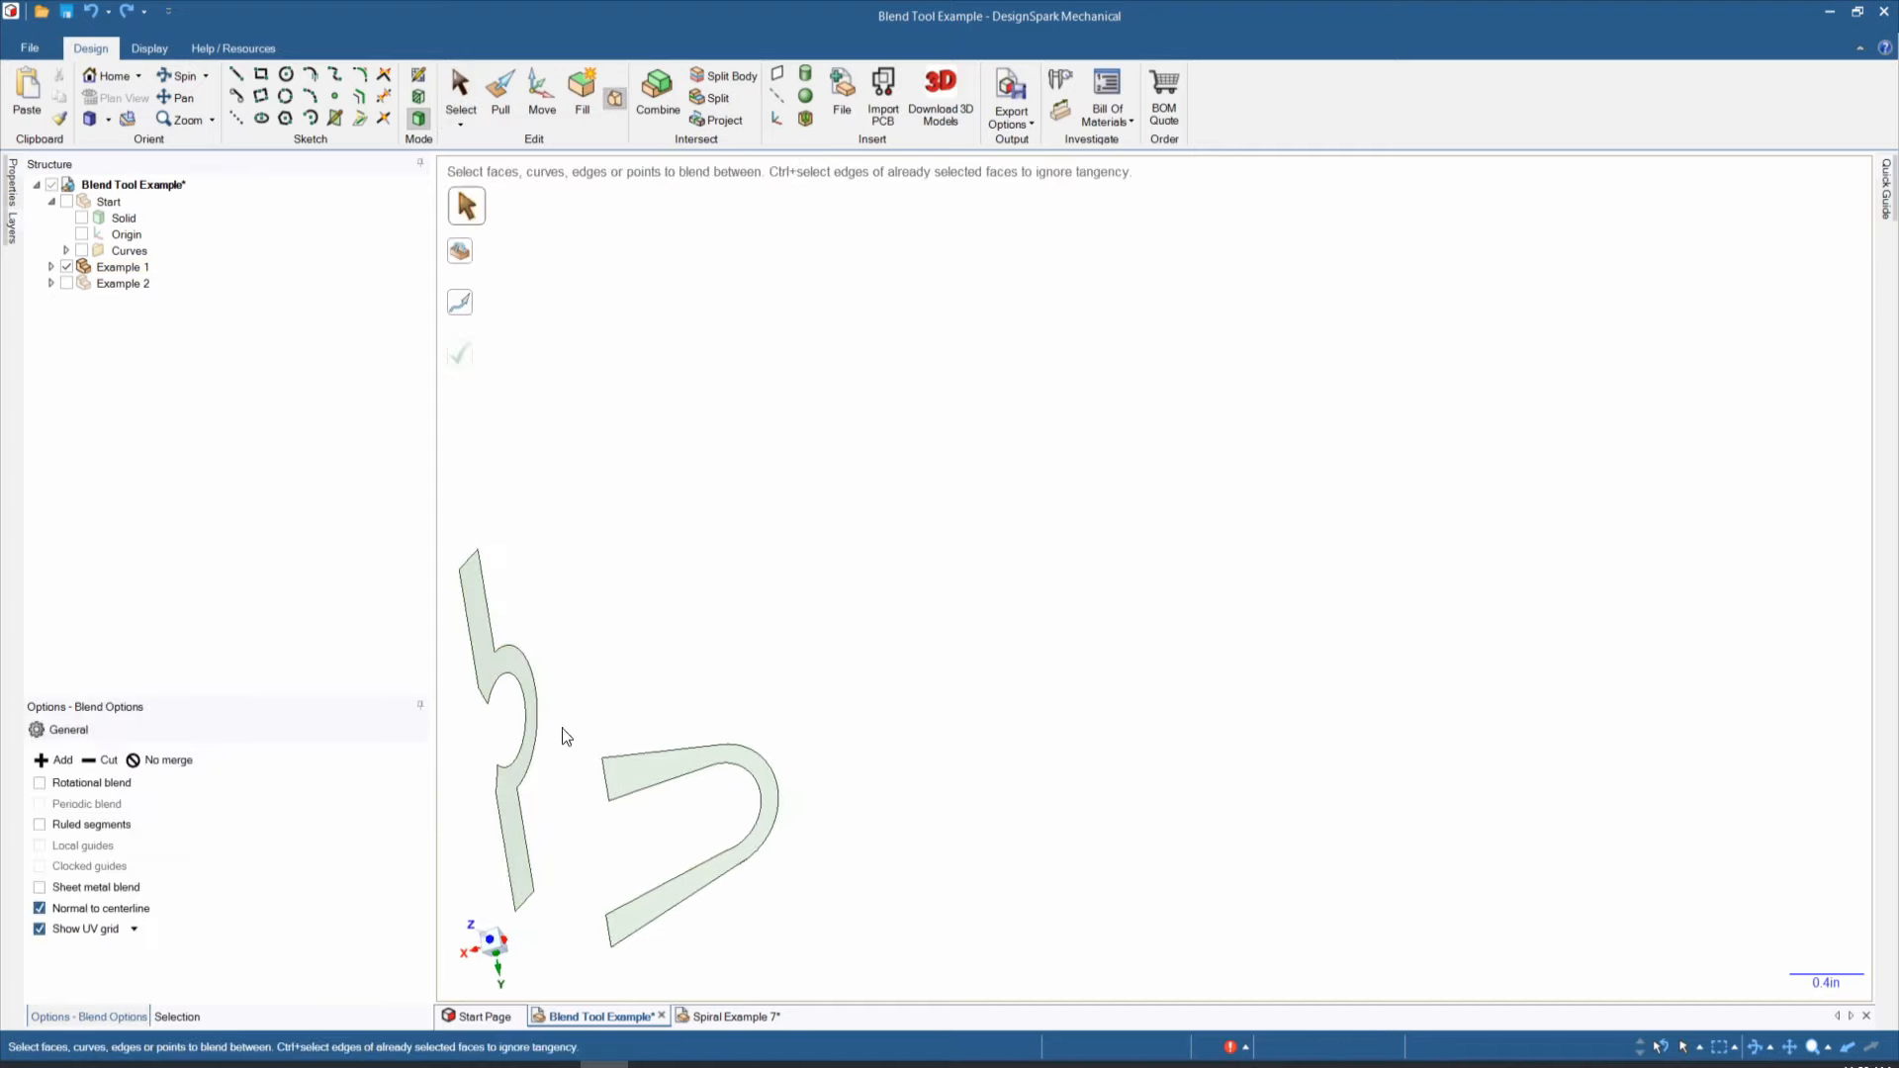
pyautogui.click(534, 736)
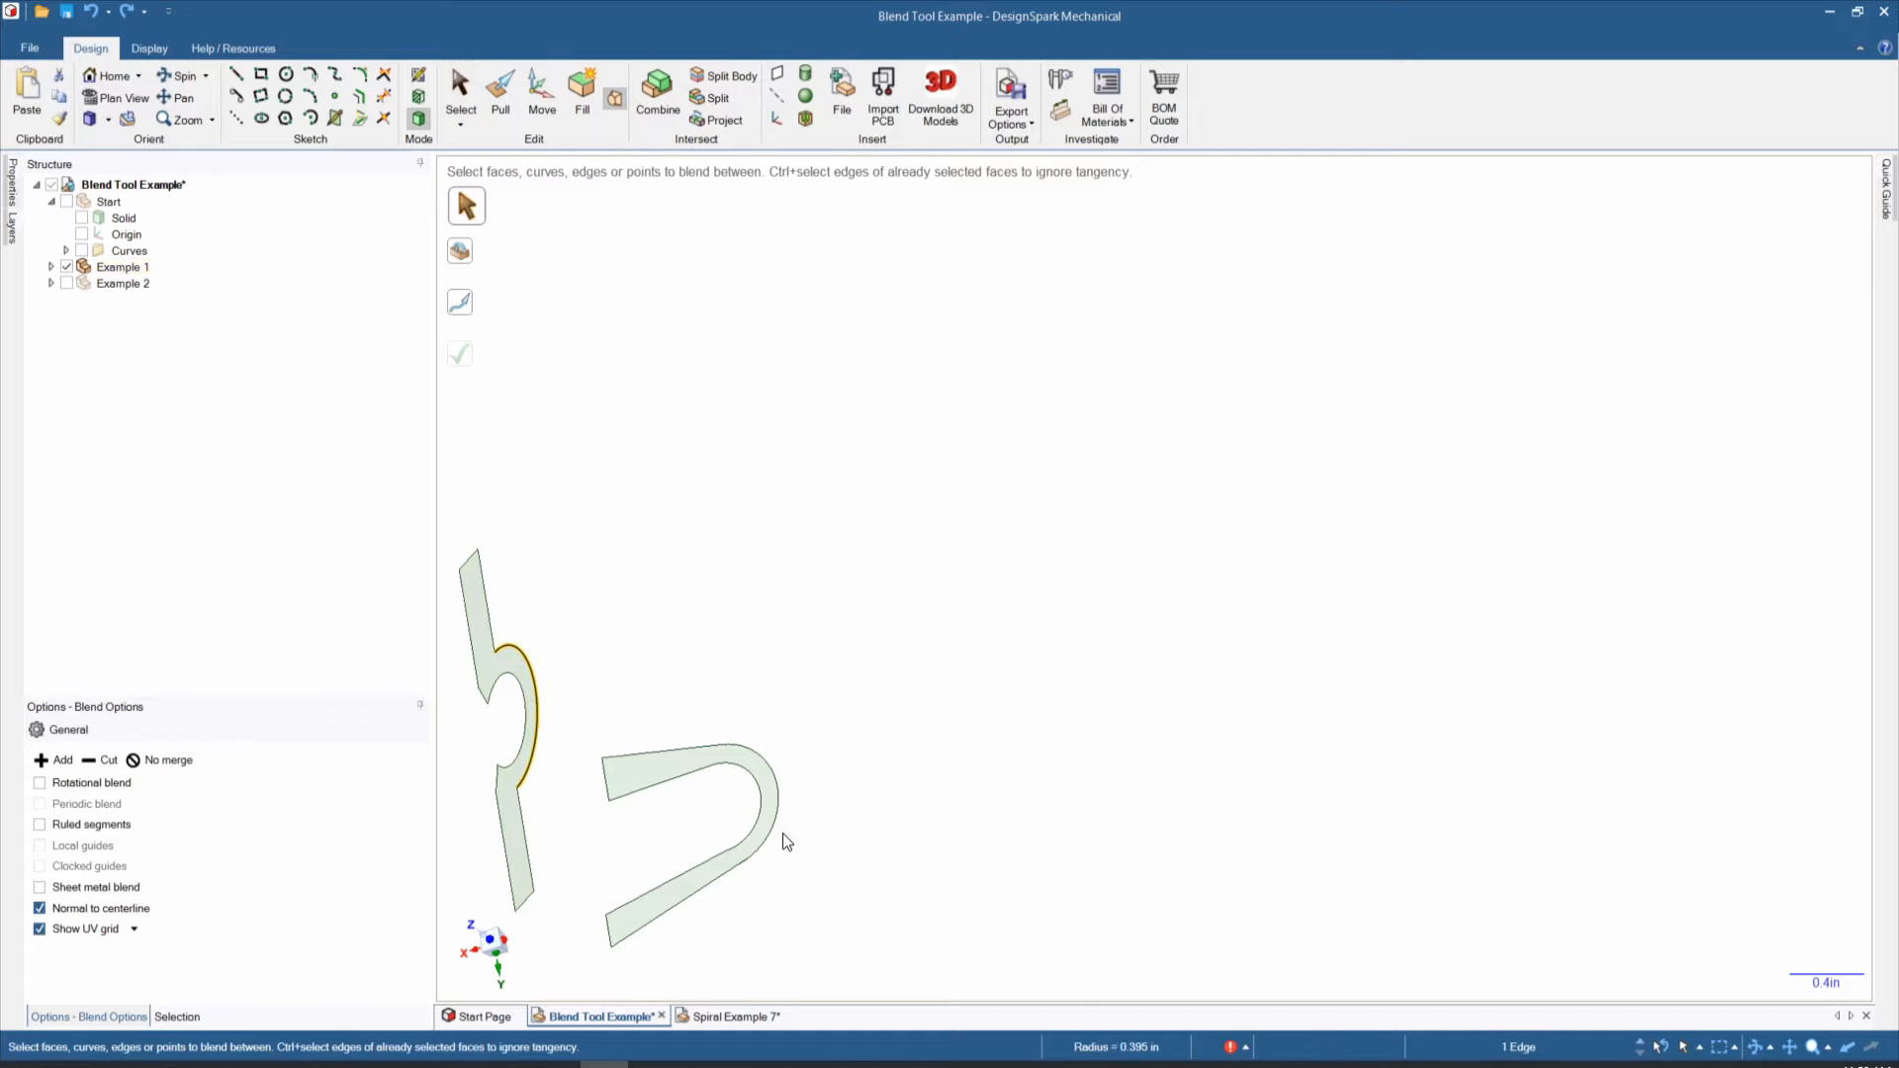
pyautogui.press('Return')
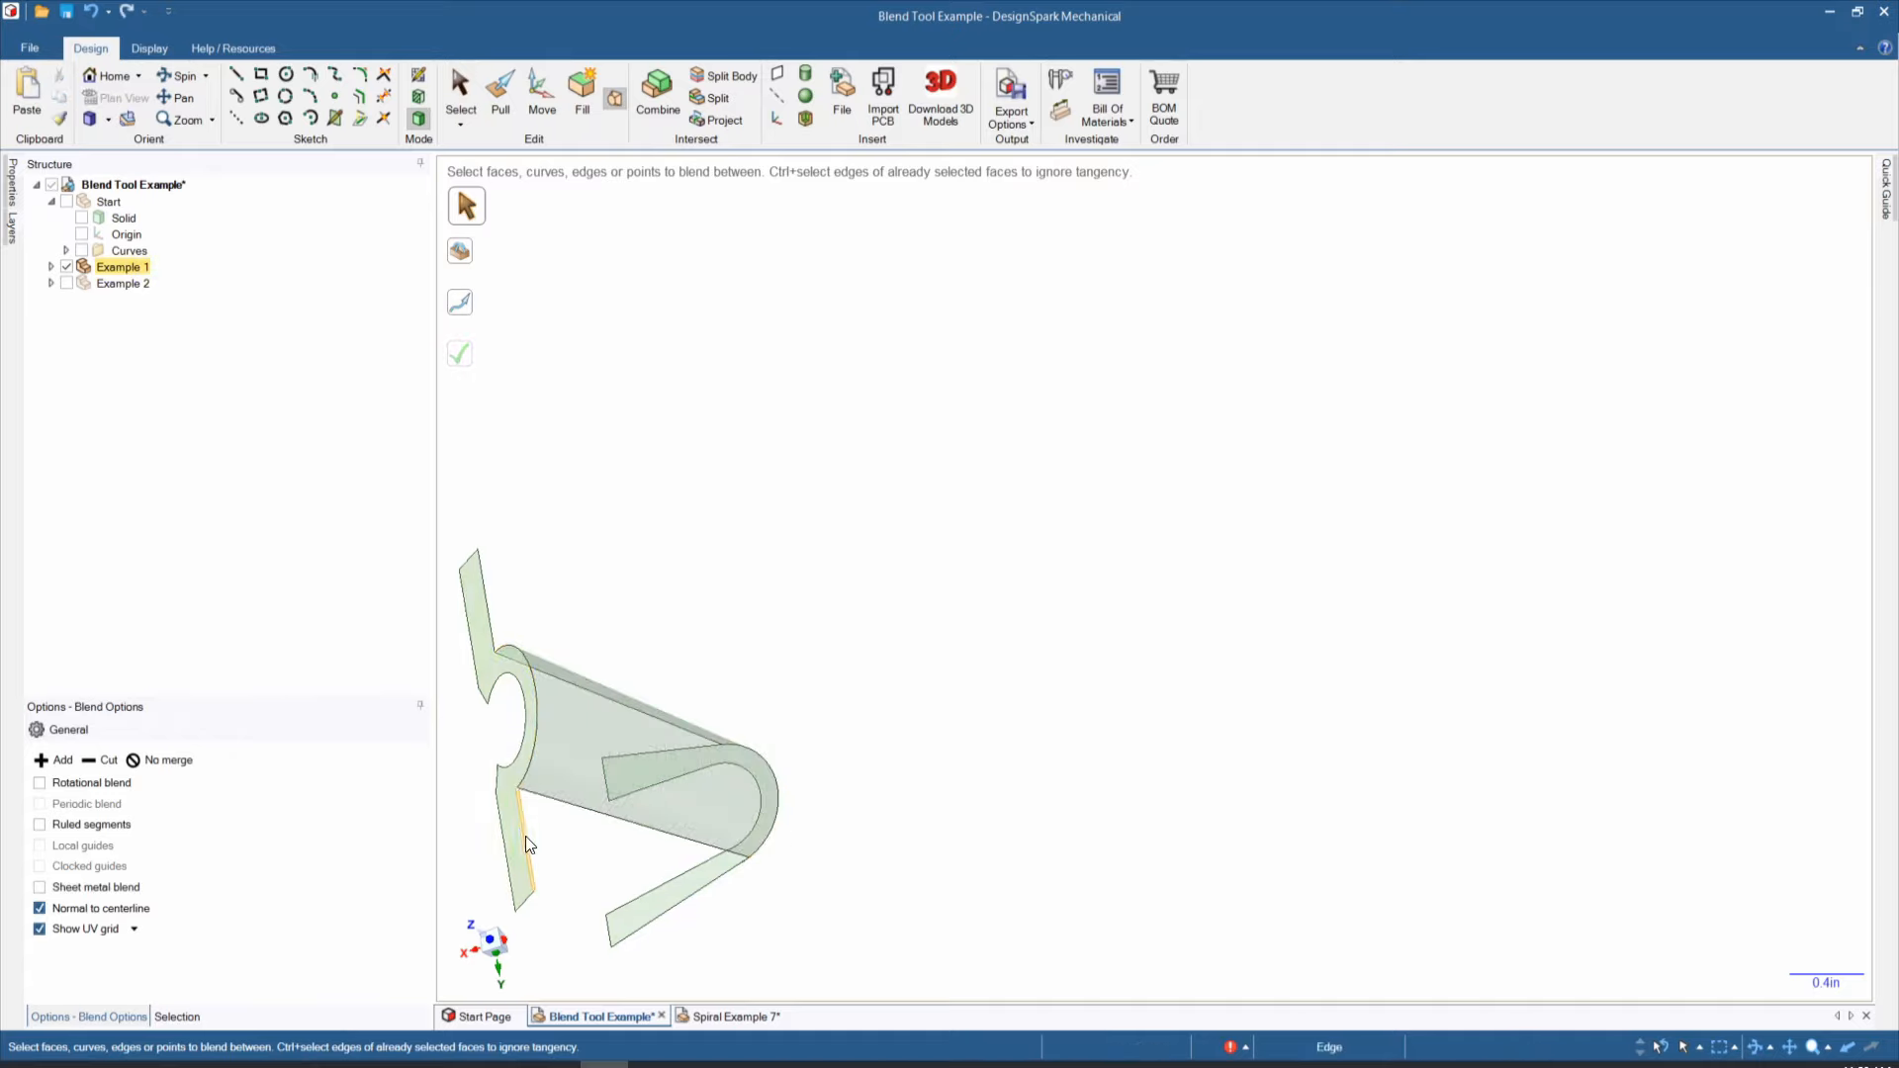
# Step: Blend the end edge of the arched surface's lower arm to the point where the U-shaped surface's outer arc ends
pyautogui.click(520, 904)
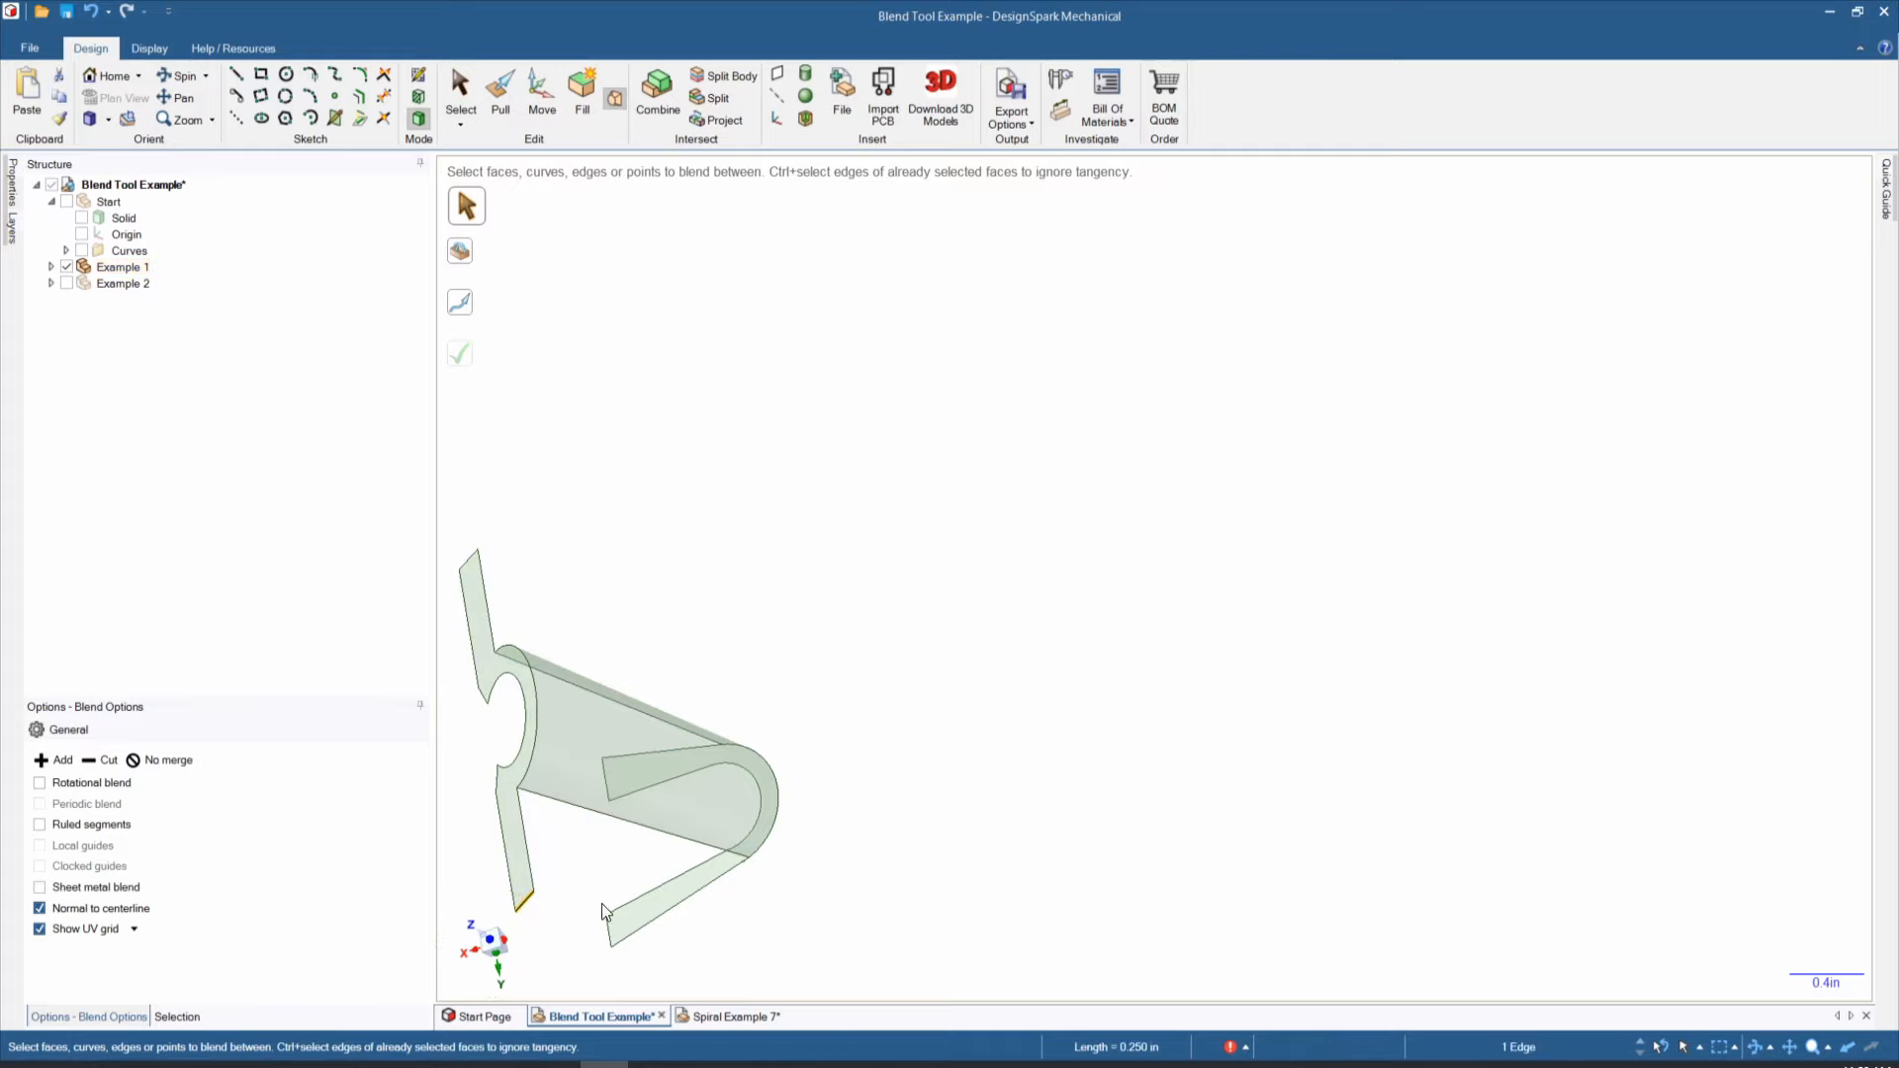
pyautogui.click(744, 867)
pyautogui.press('Return')
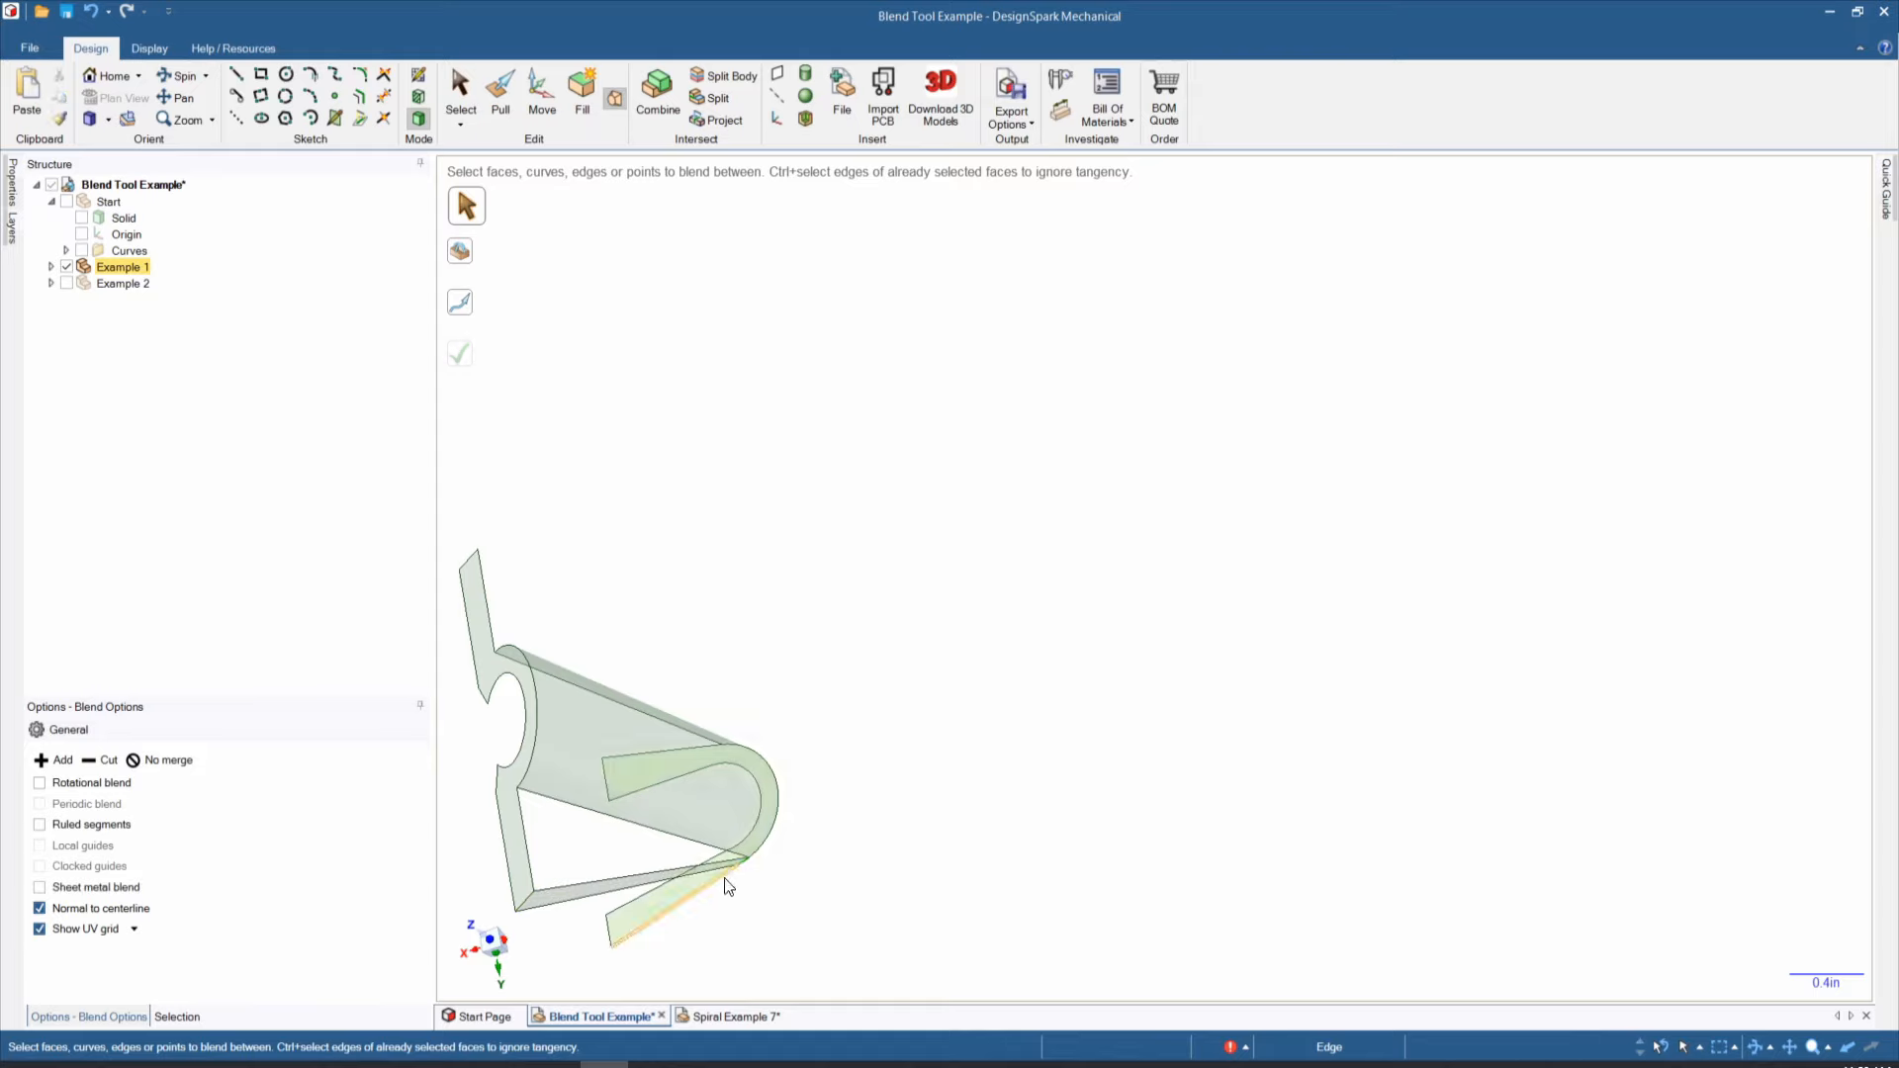
# Step: Try to blend the curved surface's lower straight edge to the long inner edge of the narrow strip below it, and undo all the Example 1 blends
pyautogui.click(673, 876)
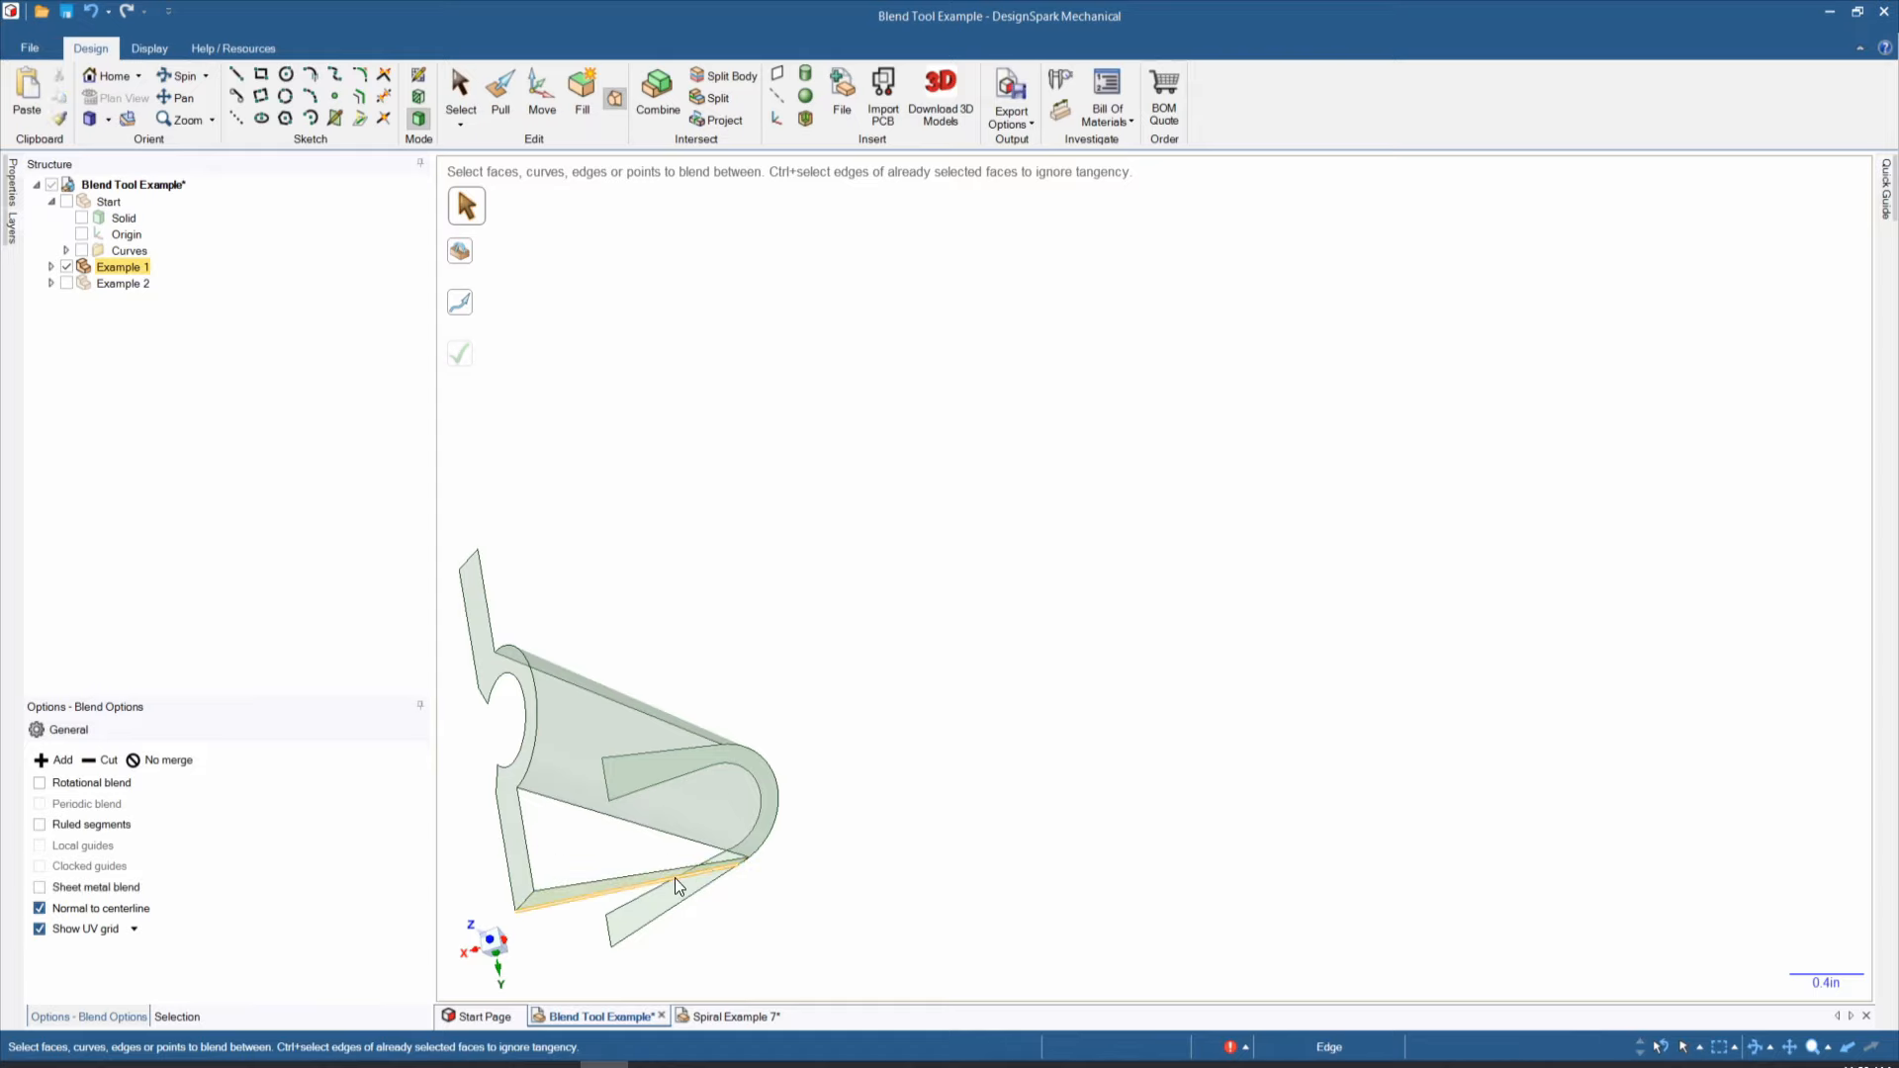
pyautogui.click(585, 810)
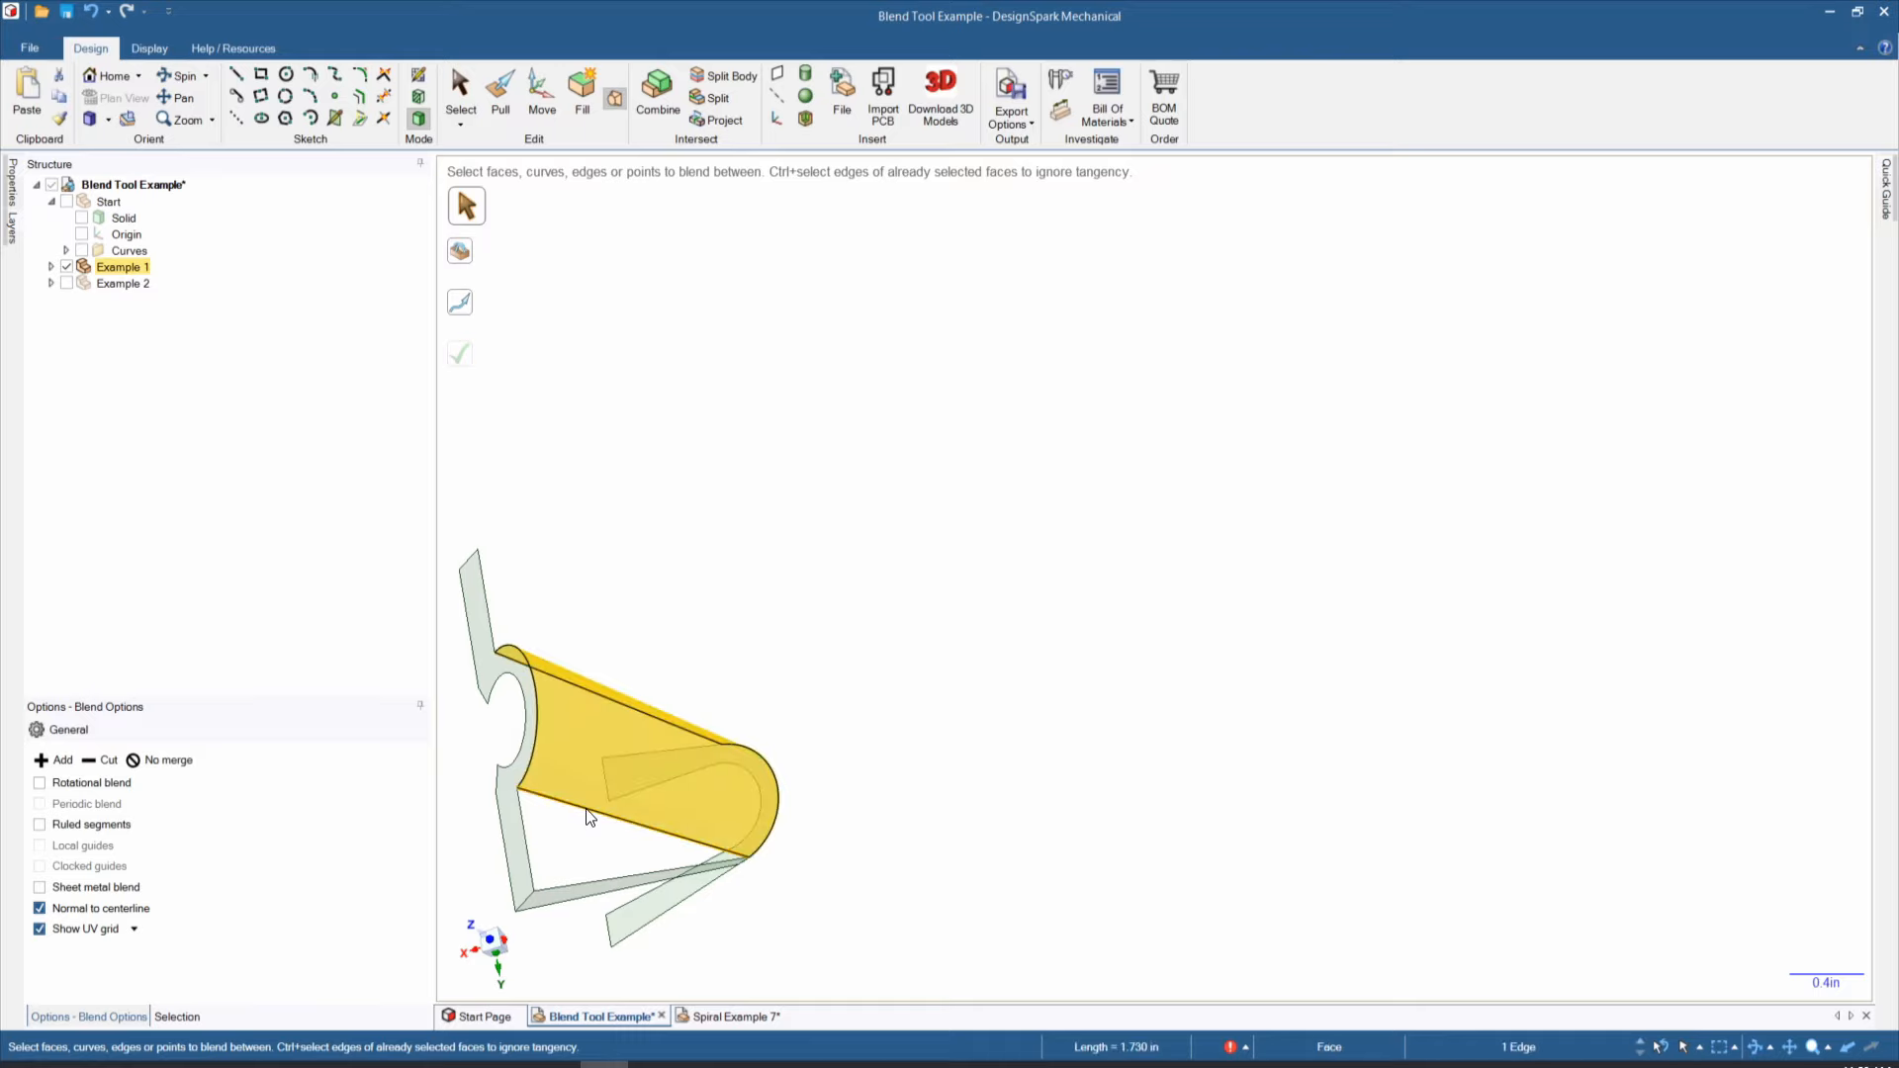
pyautogui.click(559, 887)
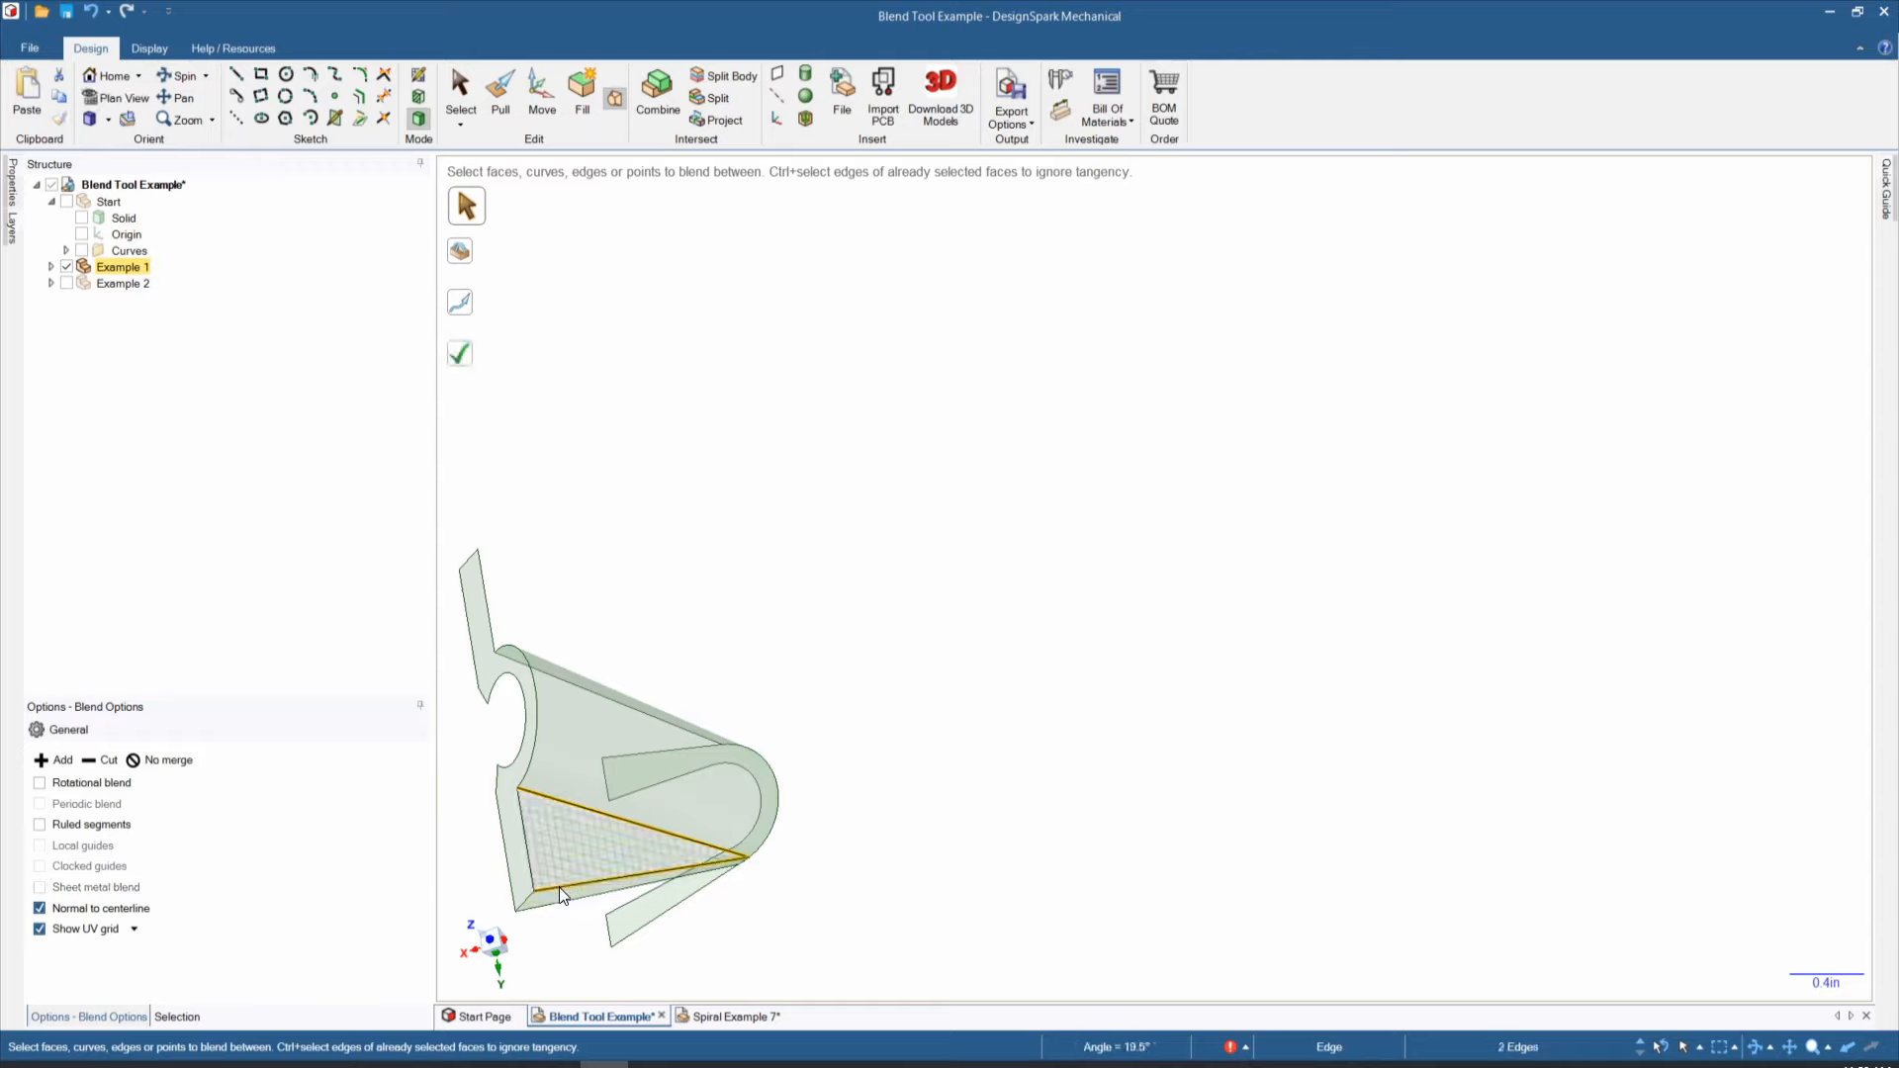
pyautogui.press('Return')
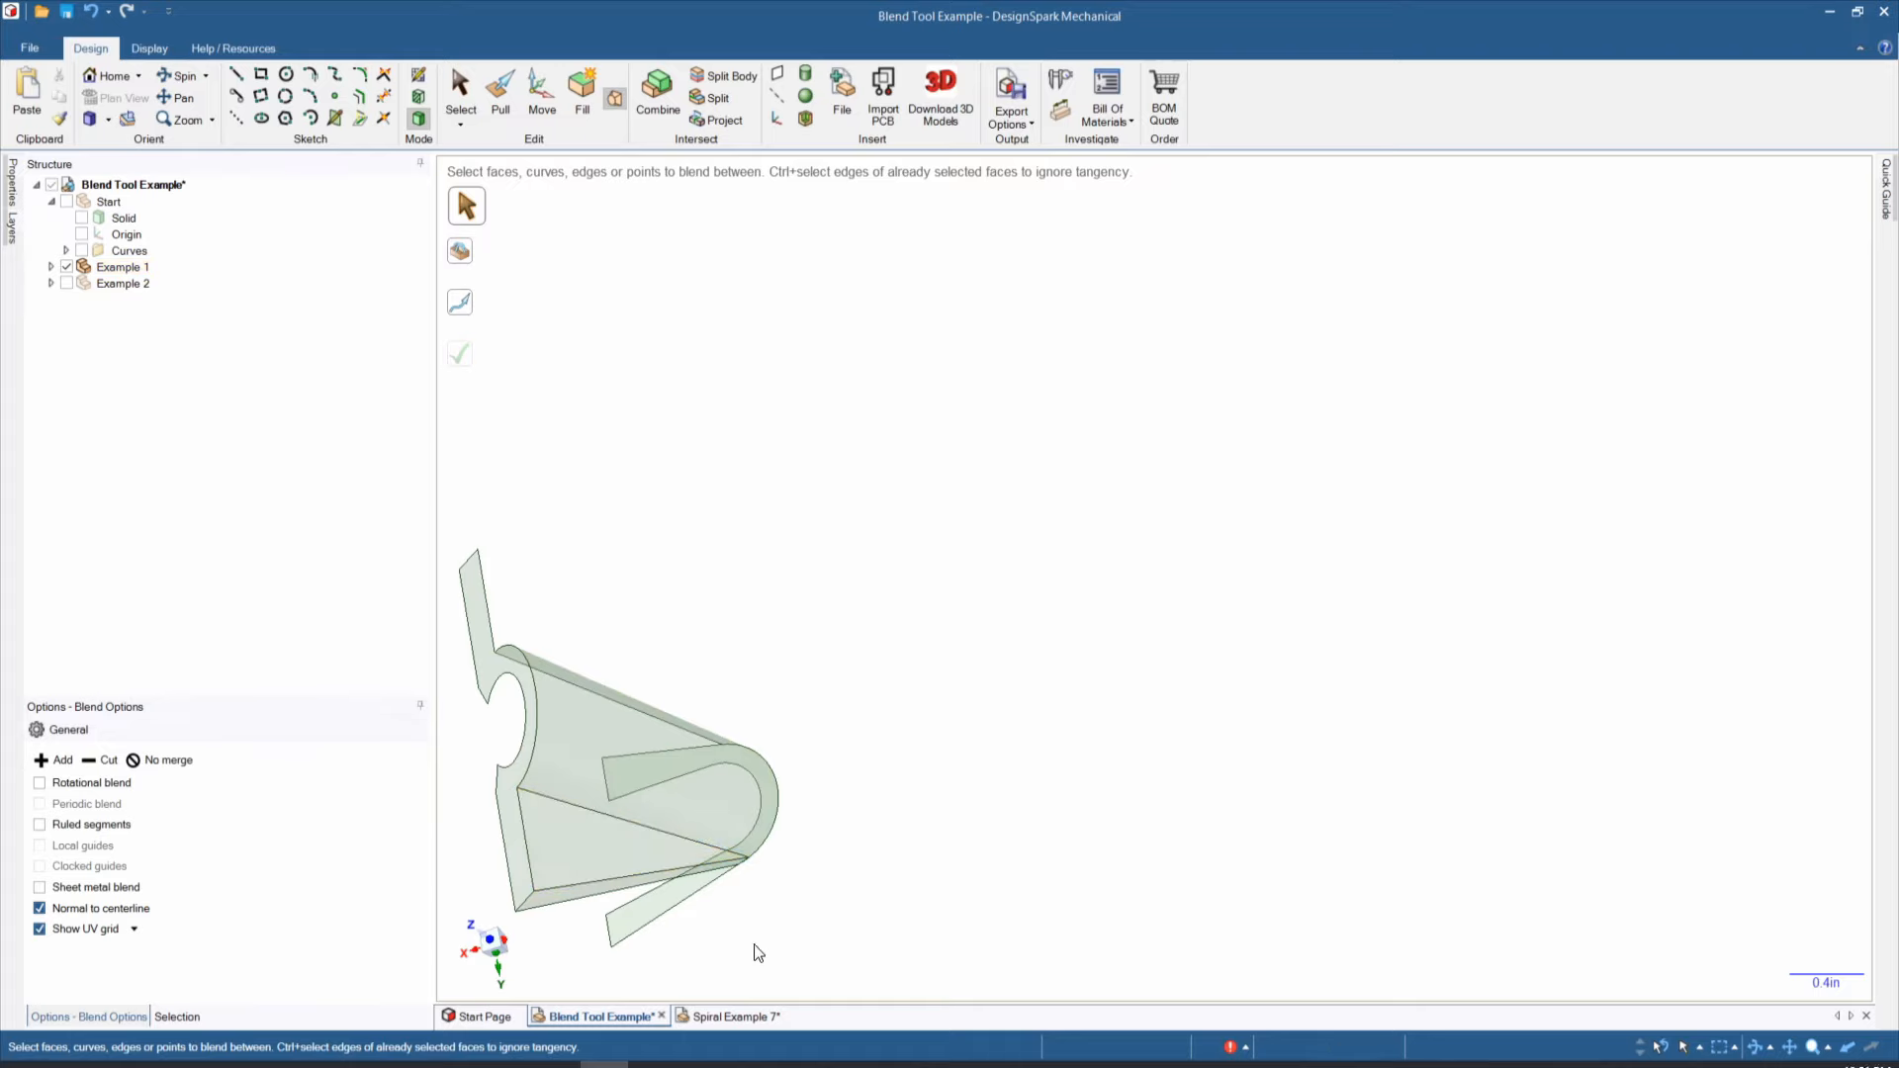
pyautogui.hotkey('ctrl', 'z')
pyautogui.hotkey('ctrl', 'z')
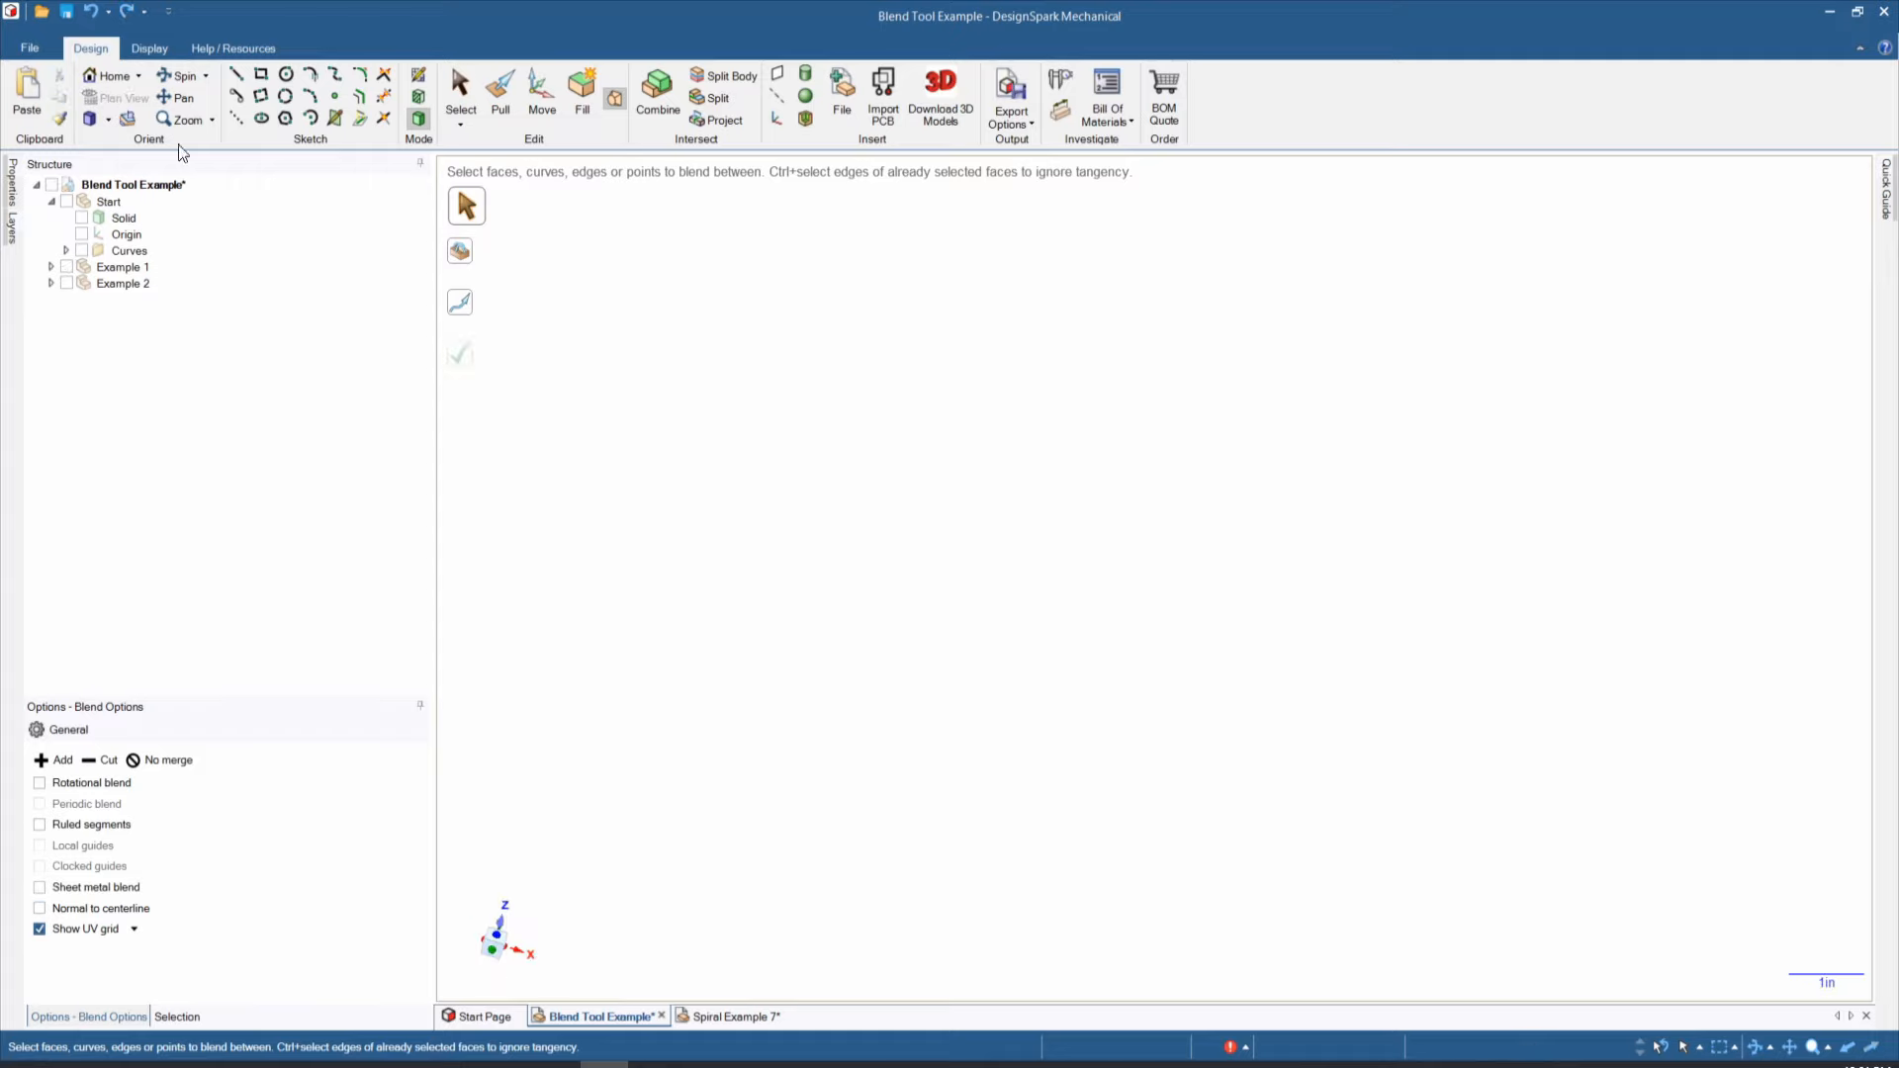
# Step: Show the Start component alongside Example 1
pyautogui.click(105, 79)
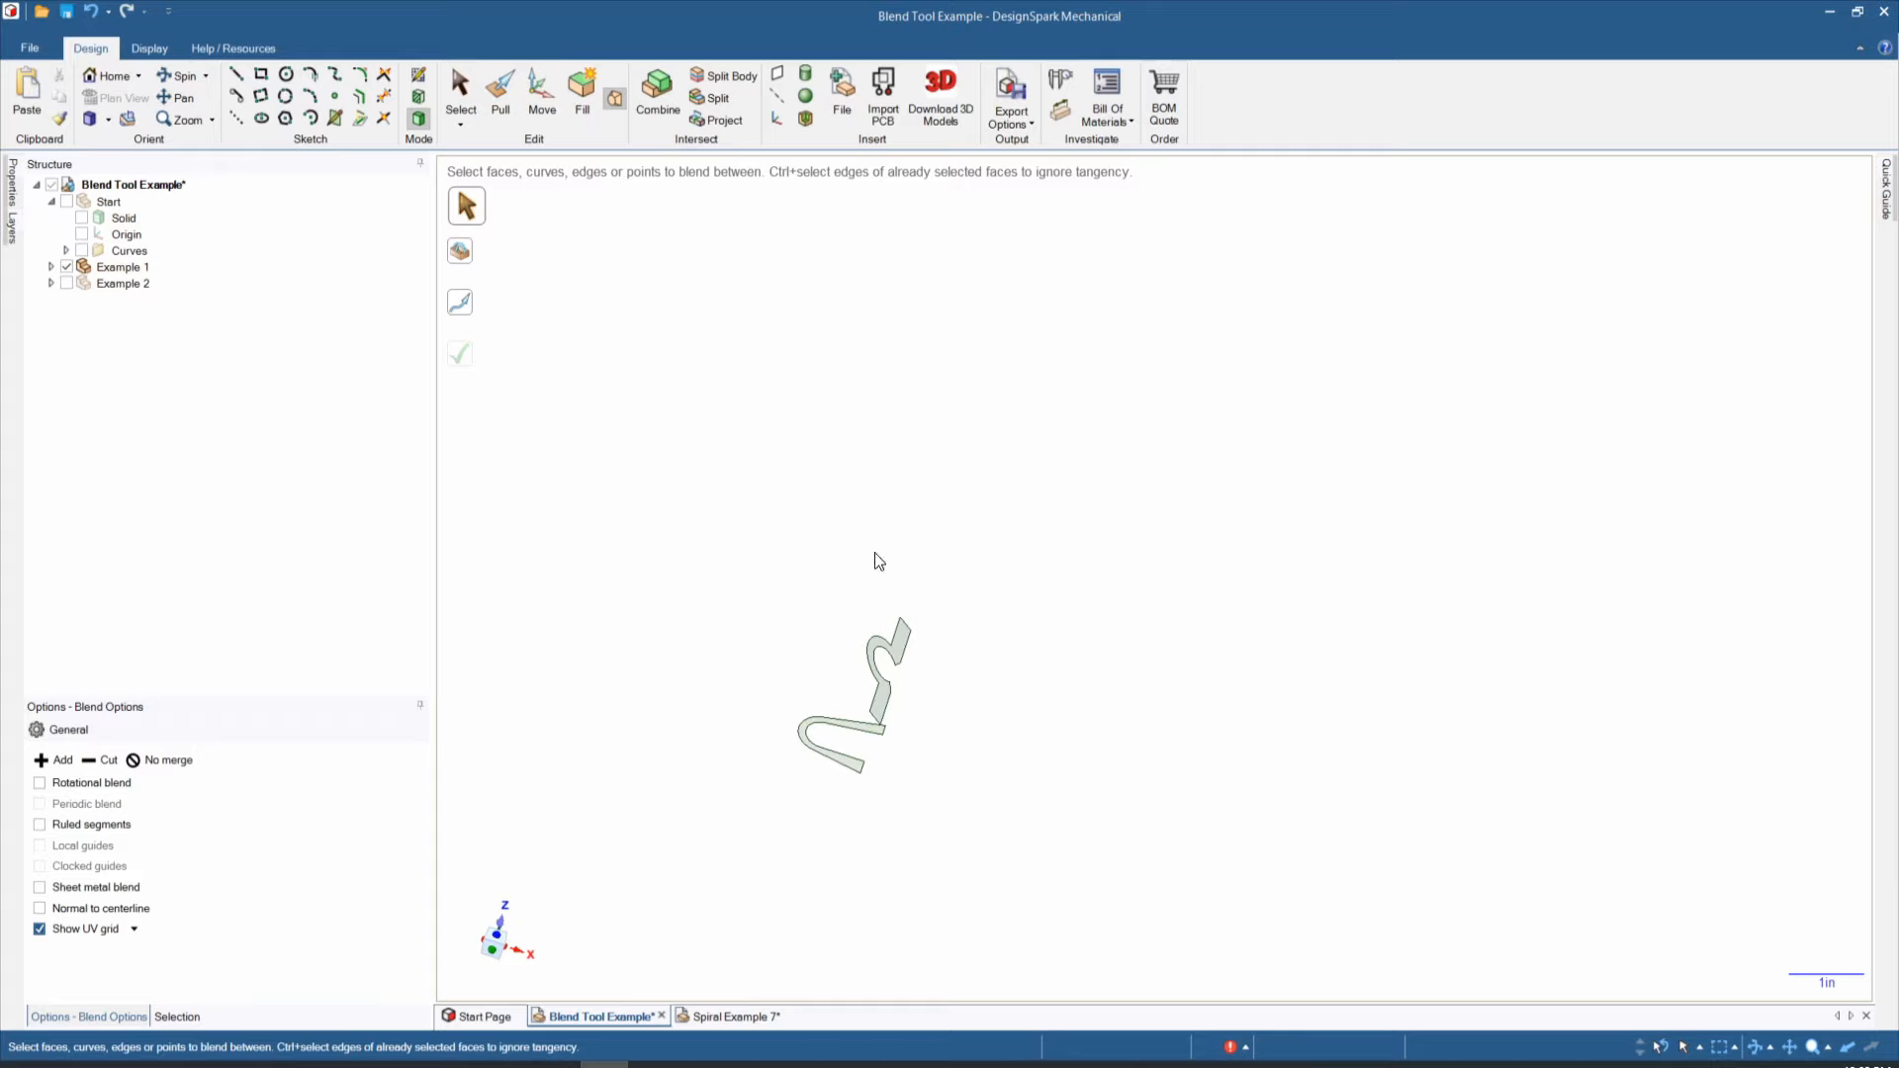
pyautogui.click(67, 202)
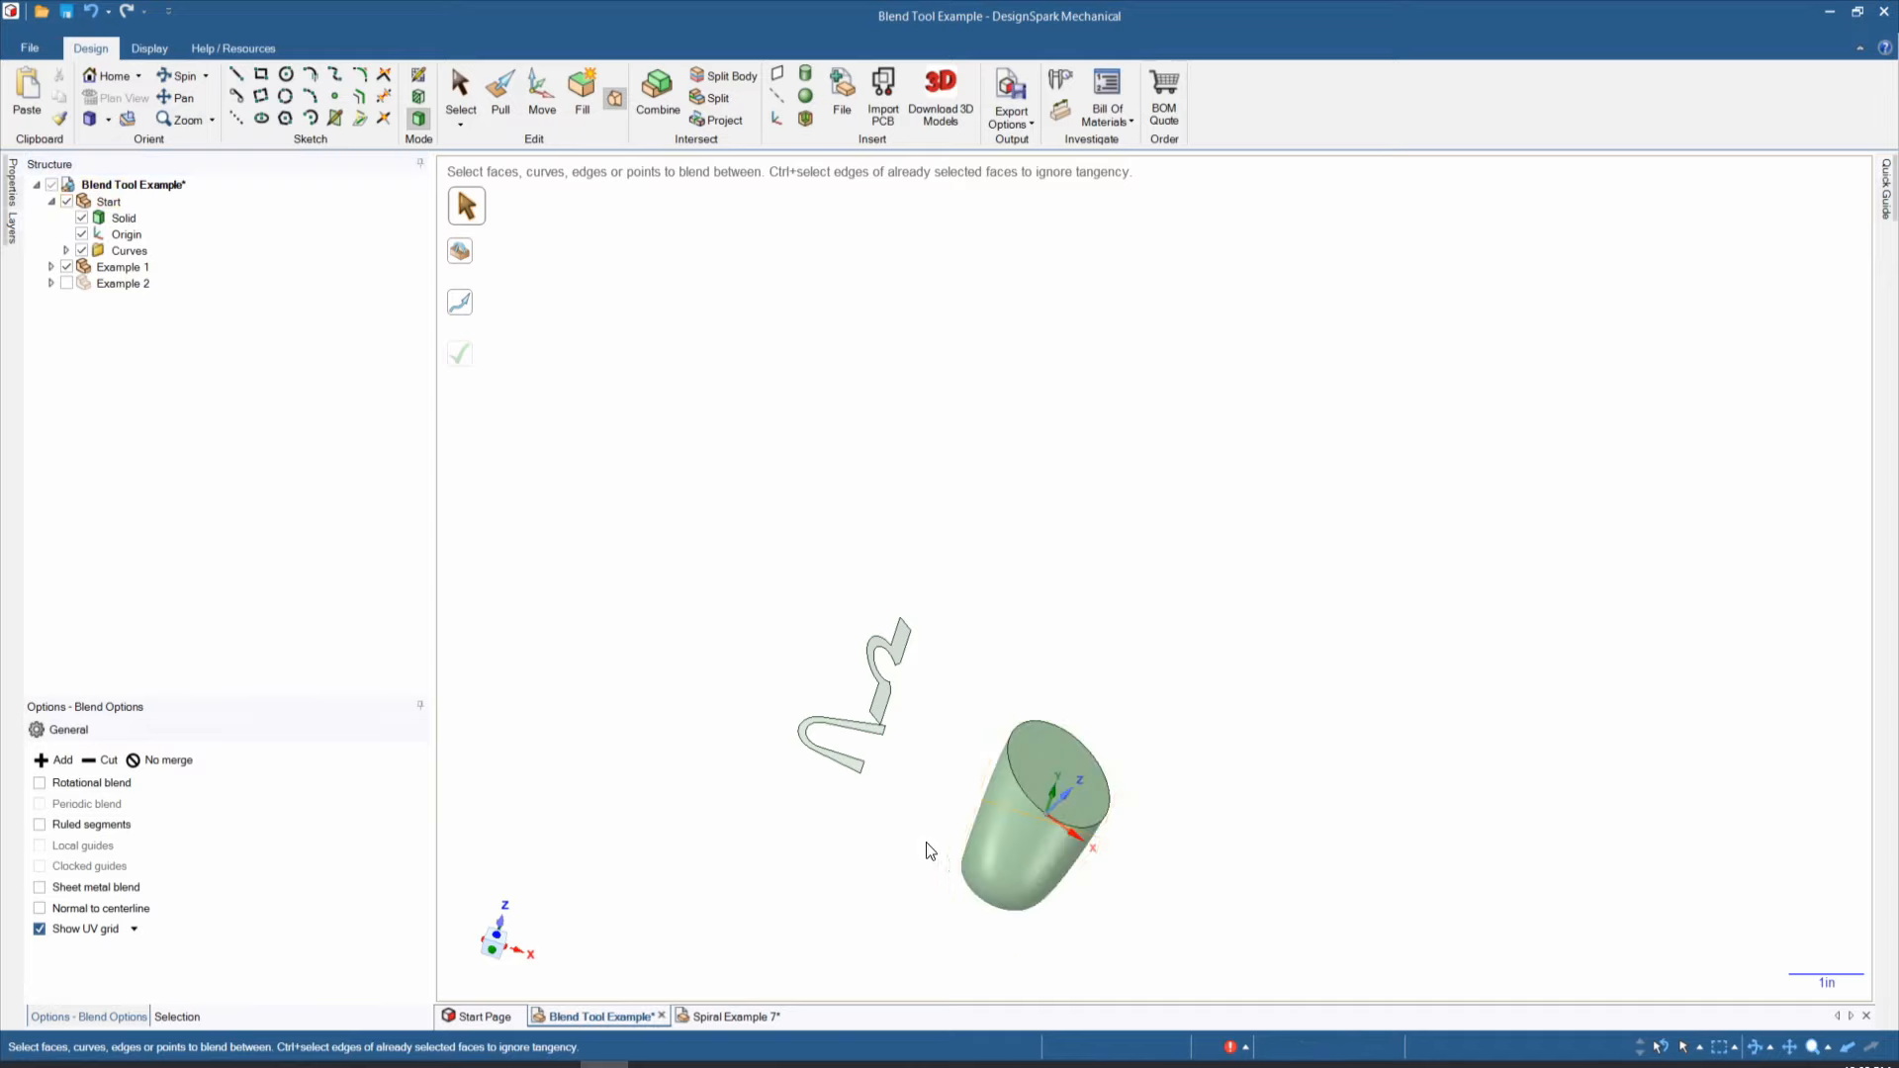
pyautogui.moveTo(952, 844); pyautogui.dragTo(1073, 775, button='middle')
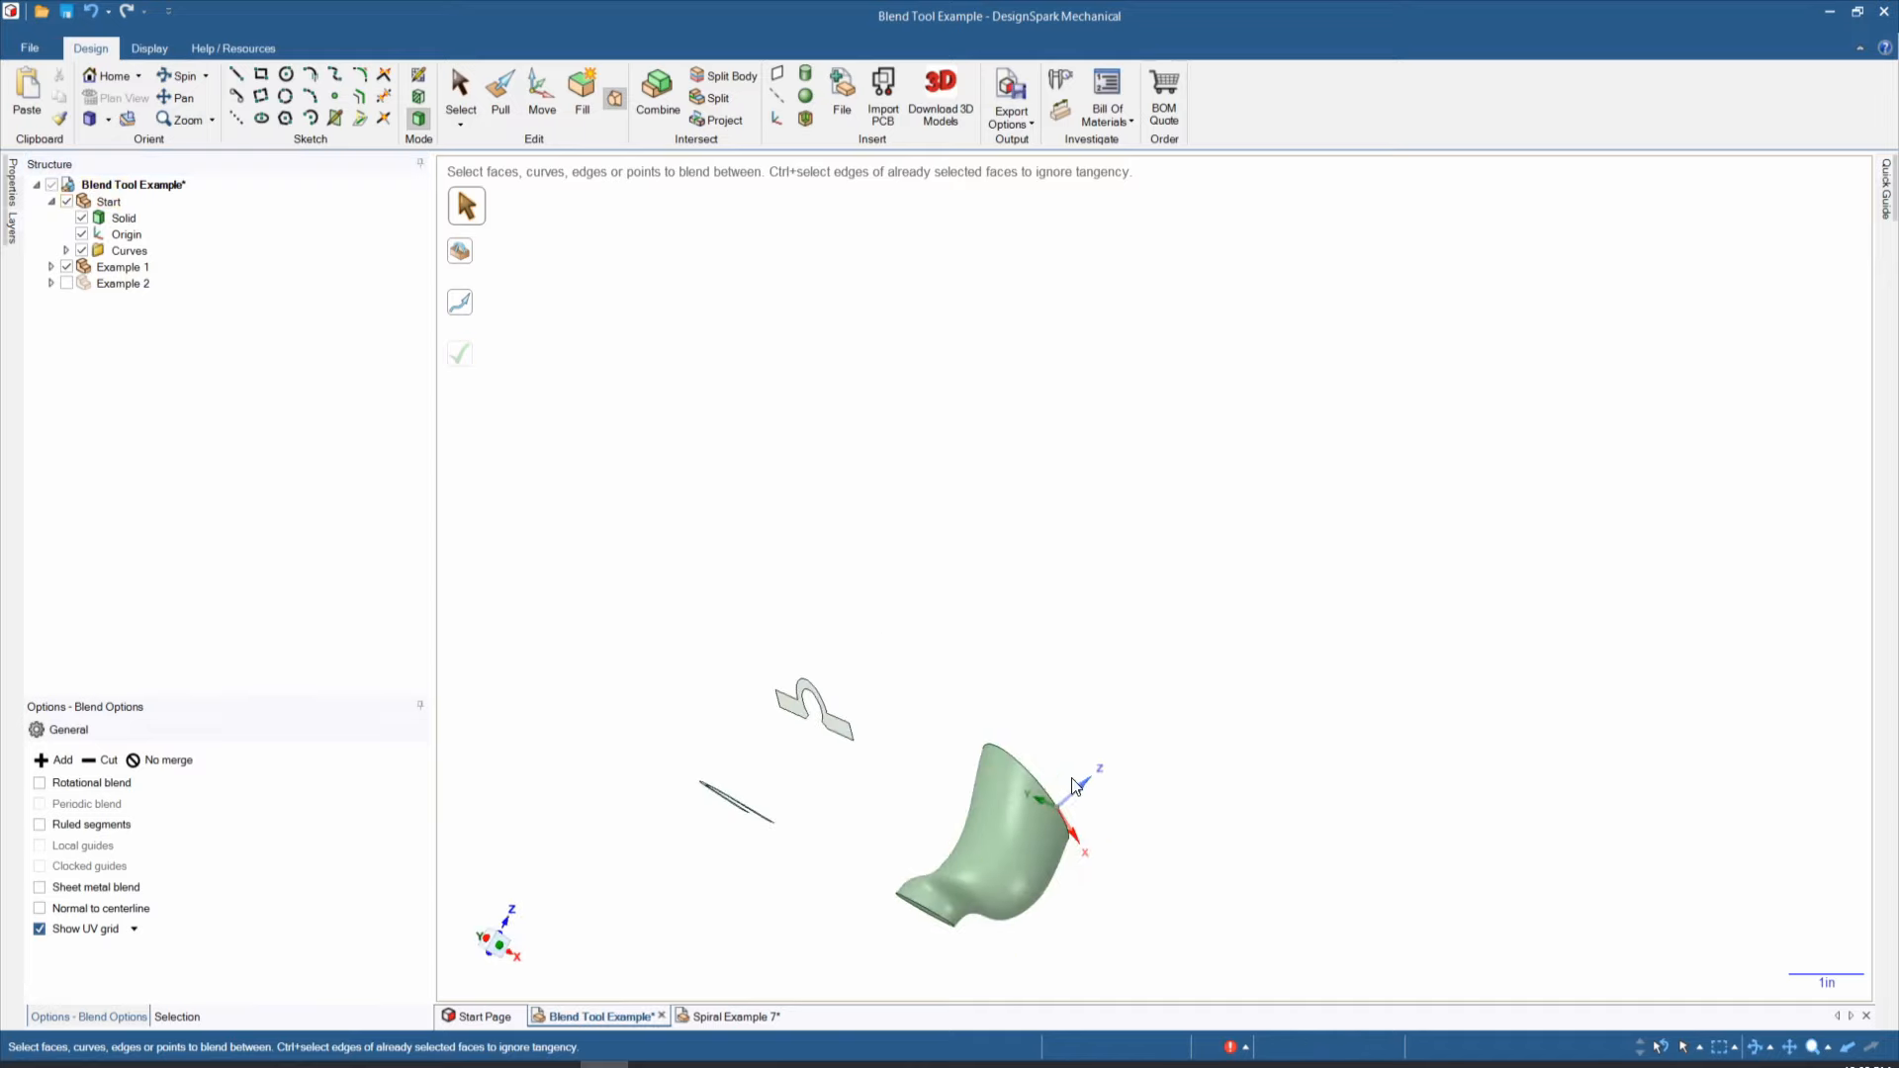
# Step: Detach the curved side face of the Start solid and delete it, keeping the two circular end surfaces
pyautogui.rightClick(1023, 865)
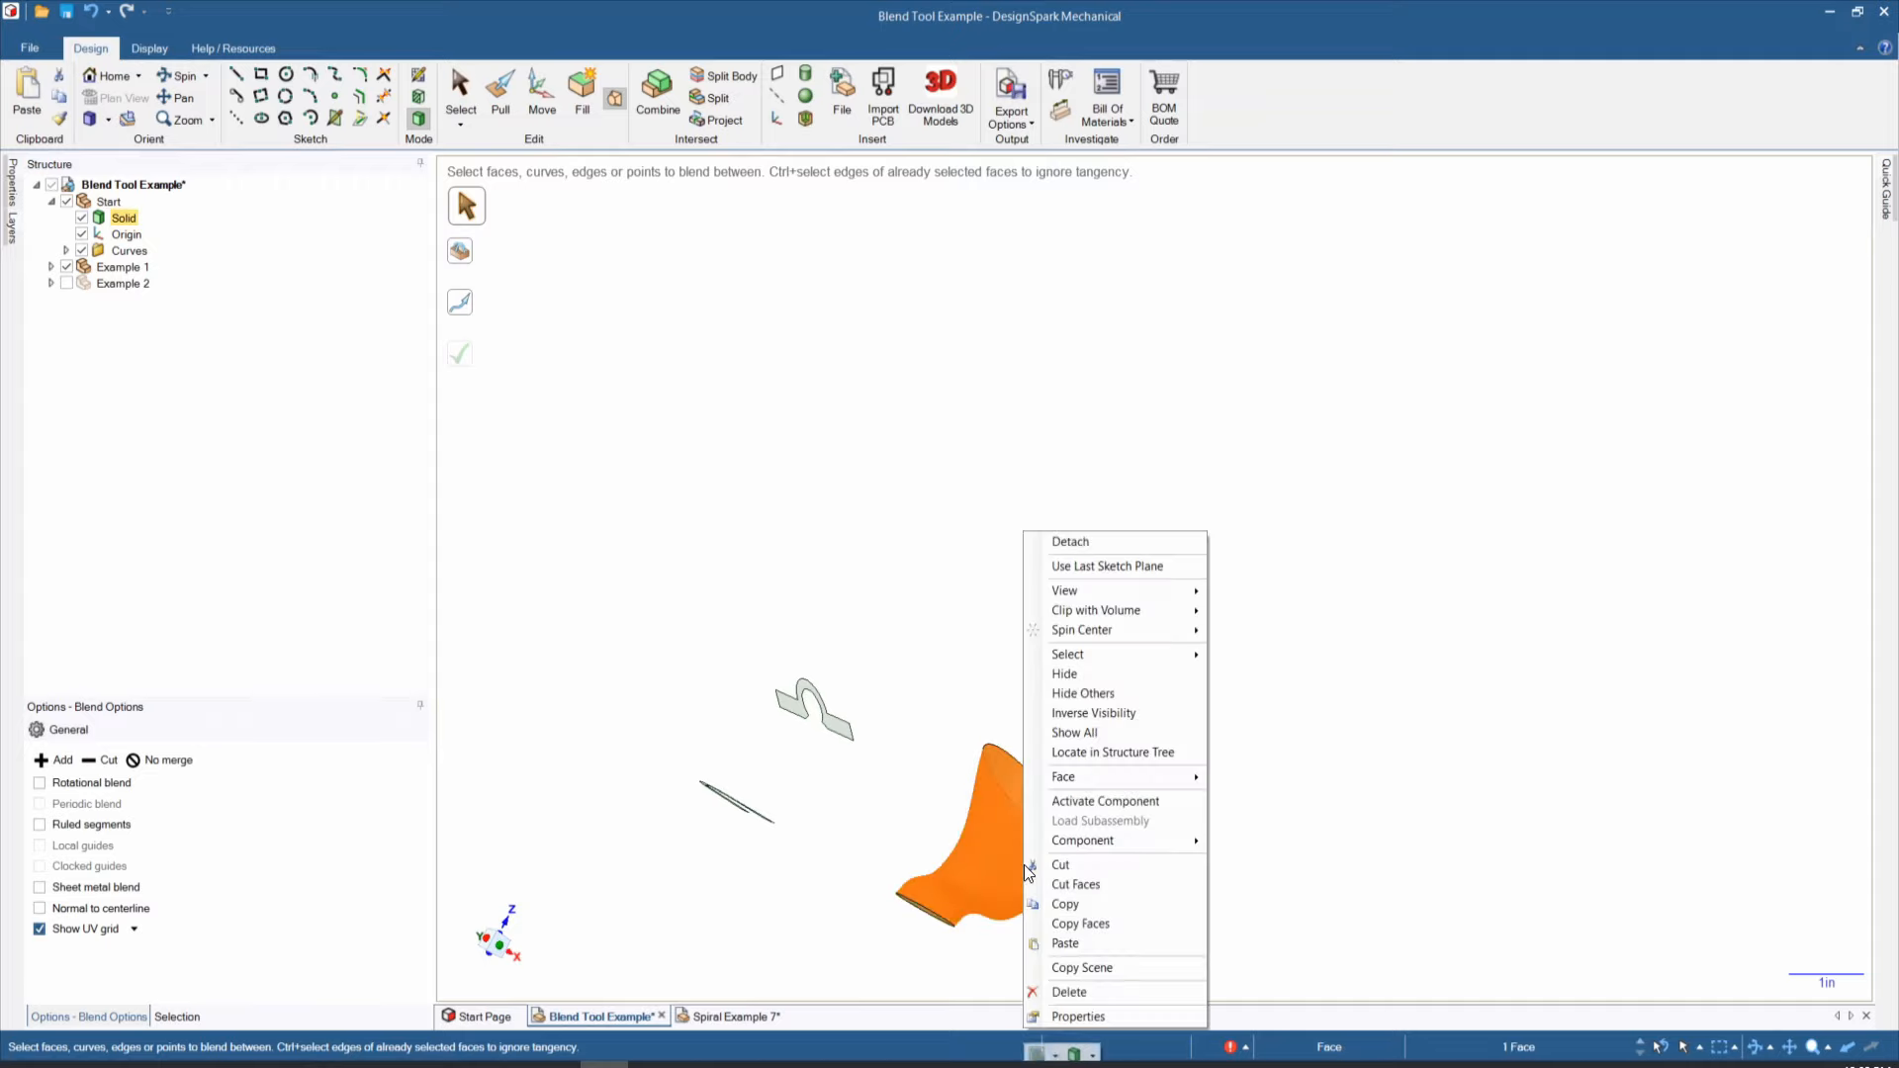
pyautogui.click(1066, 538)
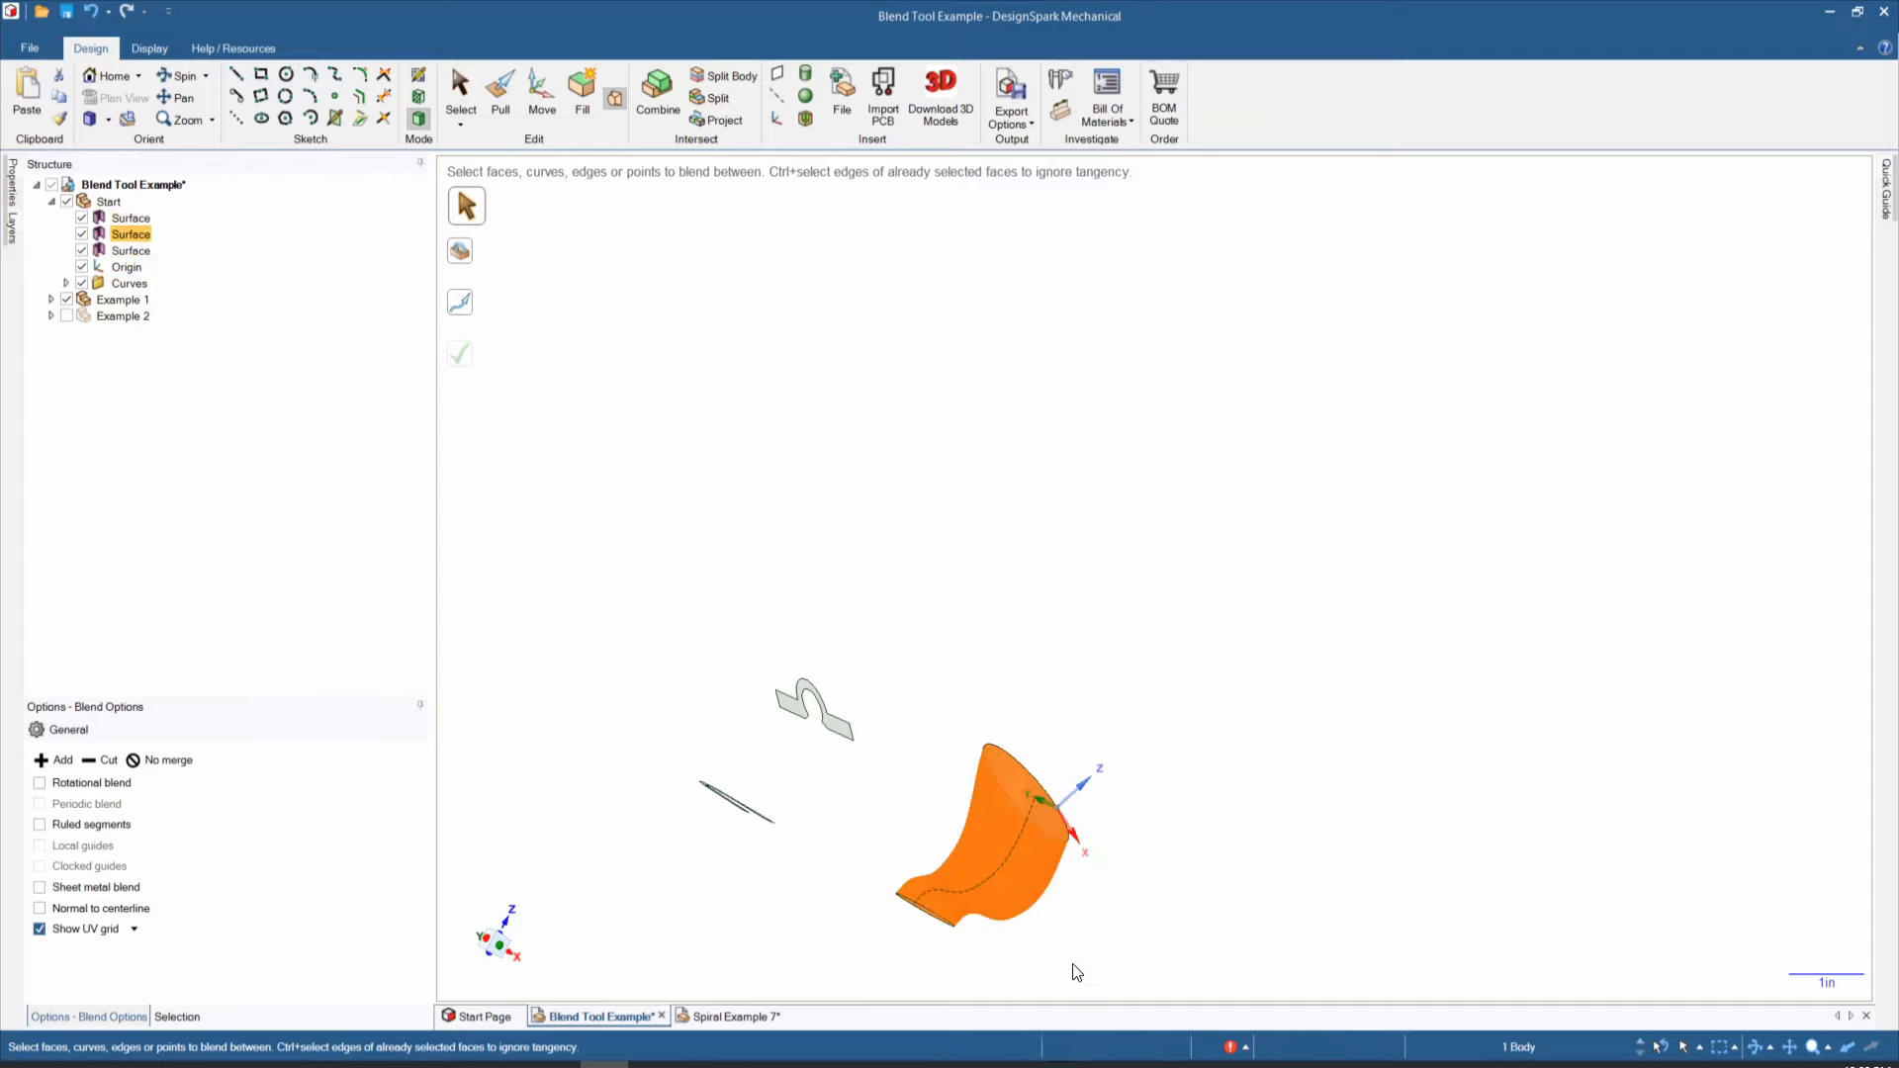
pyautogui.click(1023, 889)
pyautogui.press('Delete')
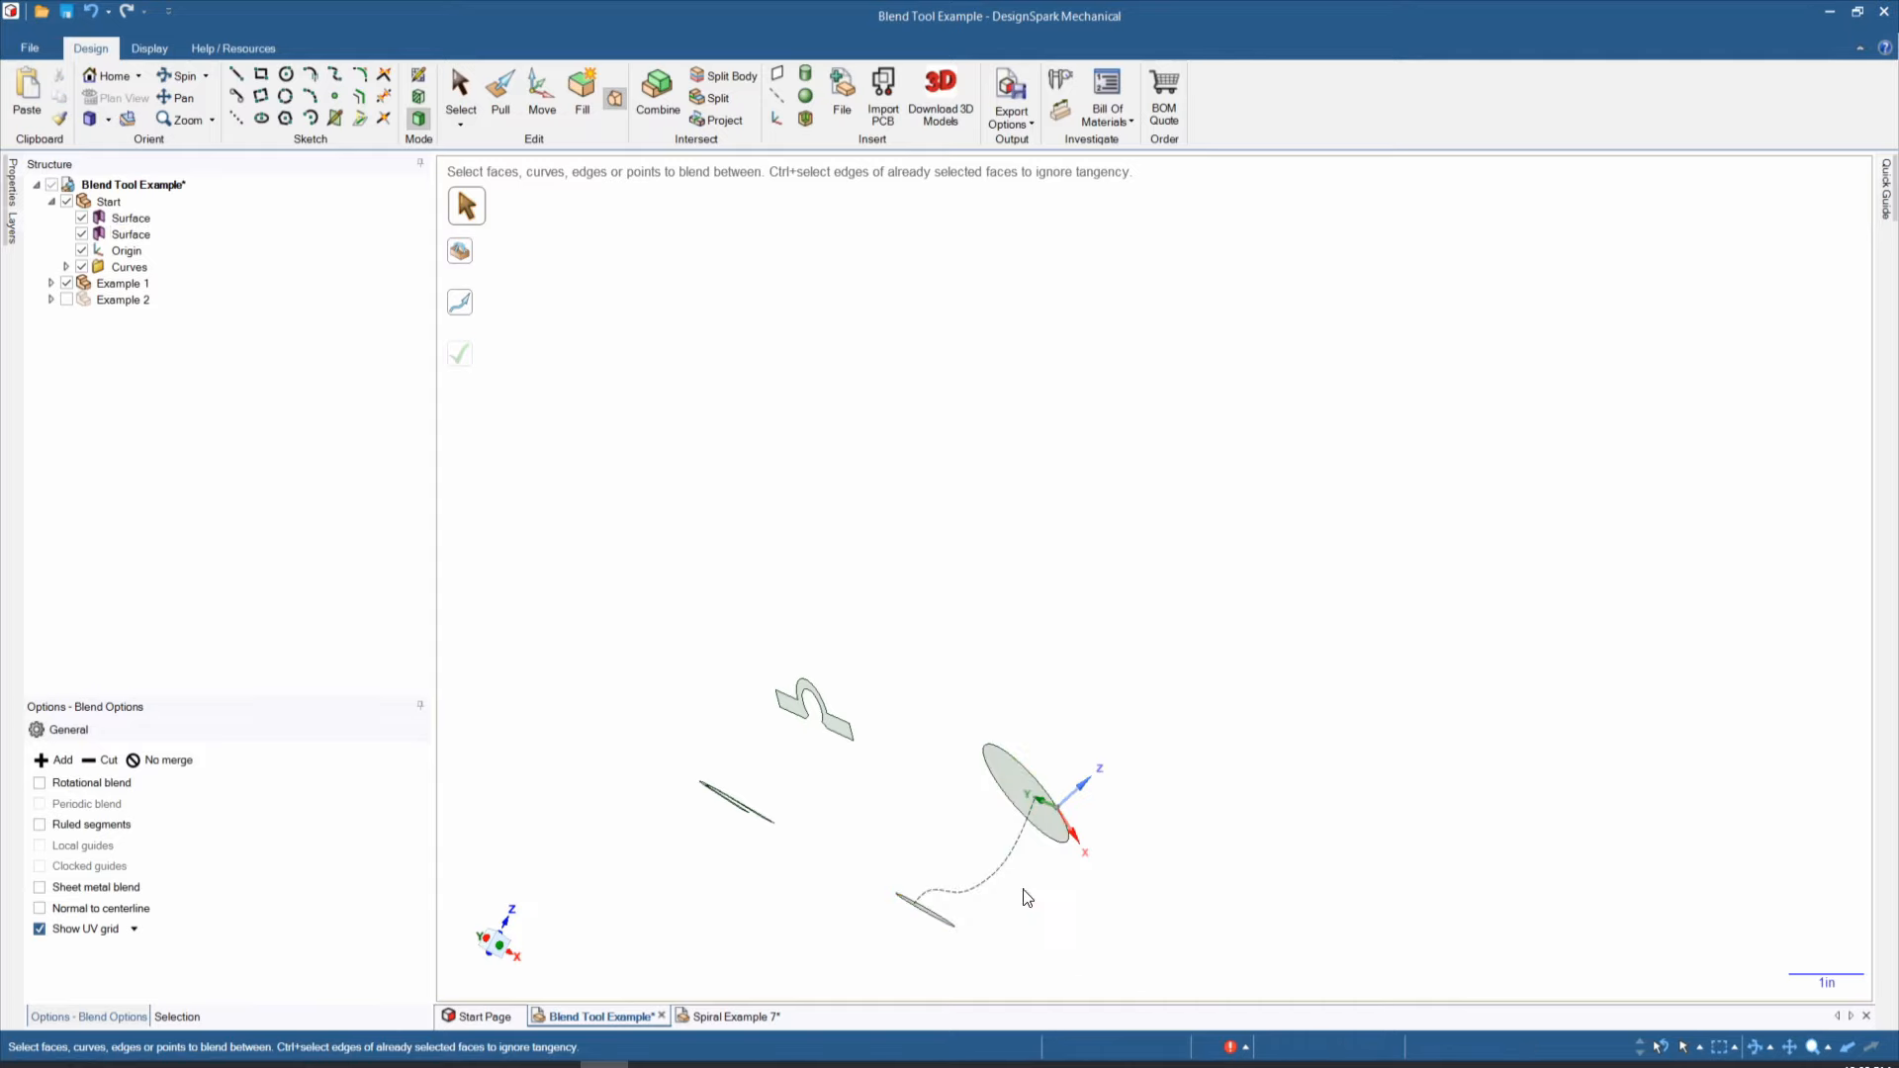
# Step: Hide the Start component's curves and origin
pyautogui.moveTo(1027, 908)
pyautogui.mouseDown(button='middle')
pyautogui.moveTo(1038, 930)
pyautogui.moveTo(1085, 836)
pyautogui.moveTo(1005, 938)
pyautogui.mouseUp(button='middle')
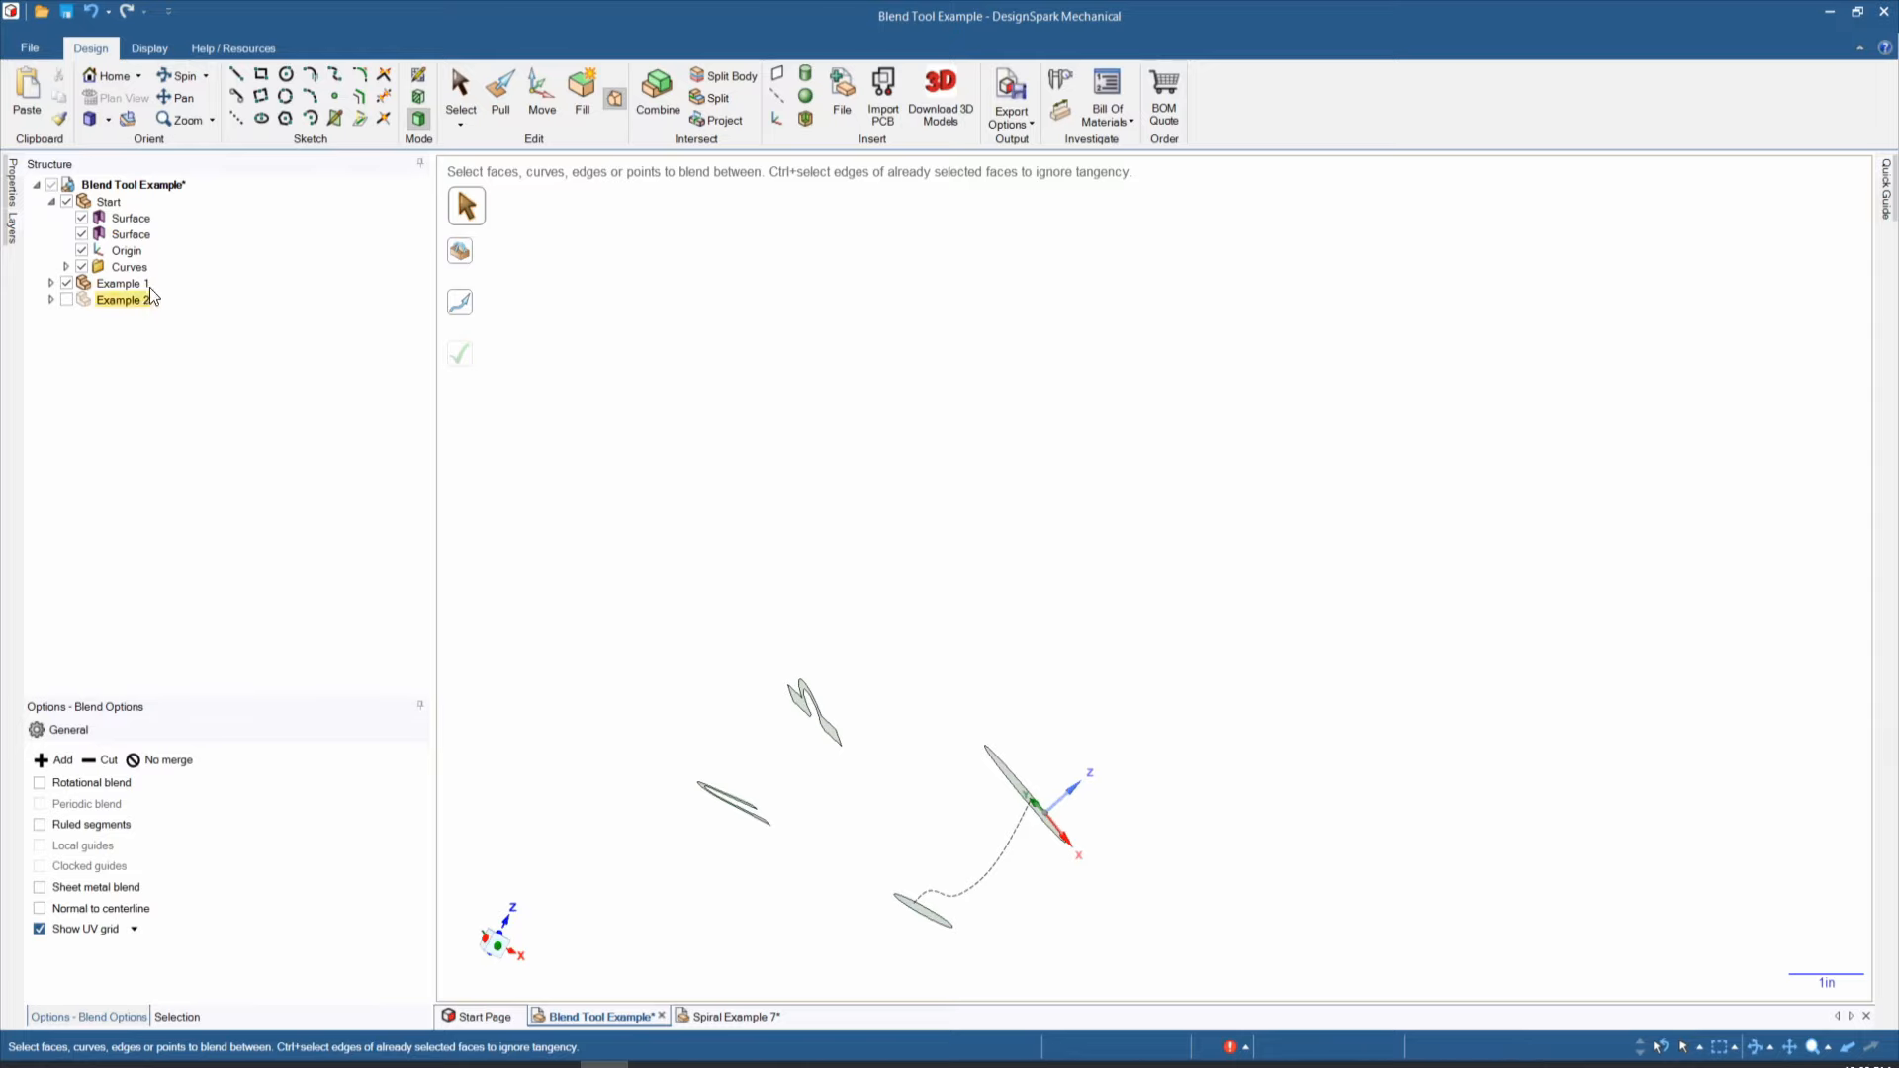
pyautogui.click(82, 267)
pyautogui.moveTo(1029, 871); pyautogui.dragTo(1053, 837, button='middle')
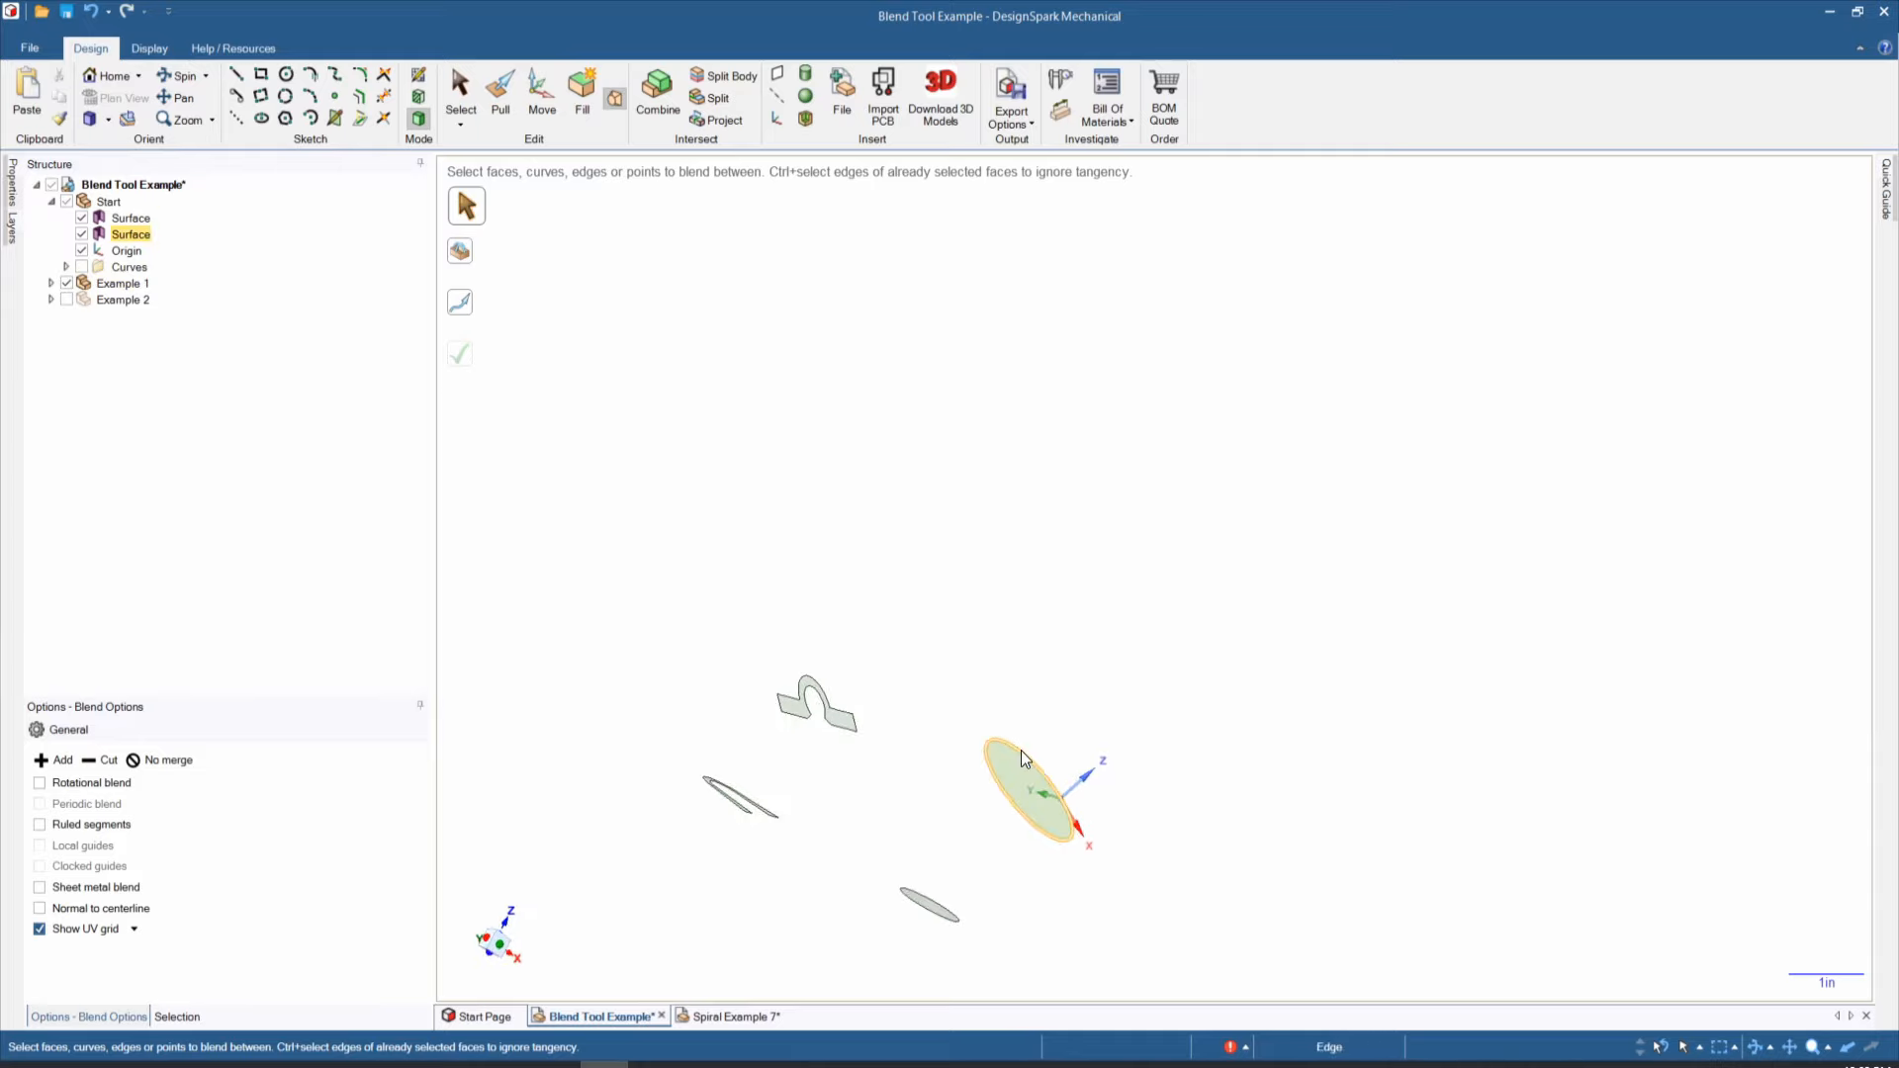
# Step: Try to blend the two flat circular surfaces directly, and cancel the Blend tool
pyautogui.press('p')
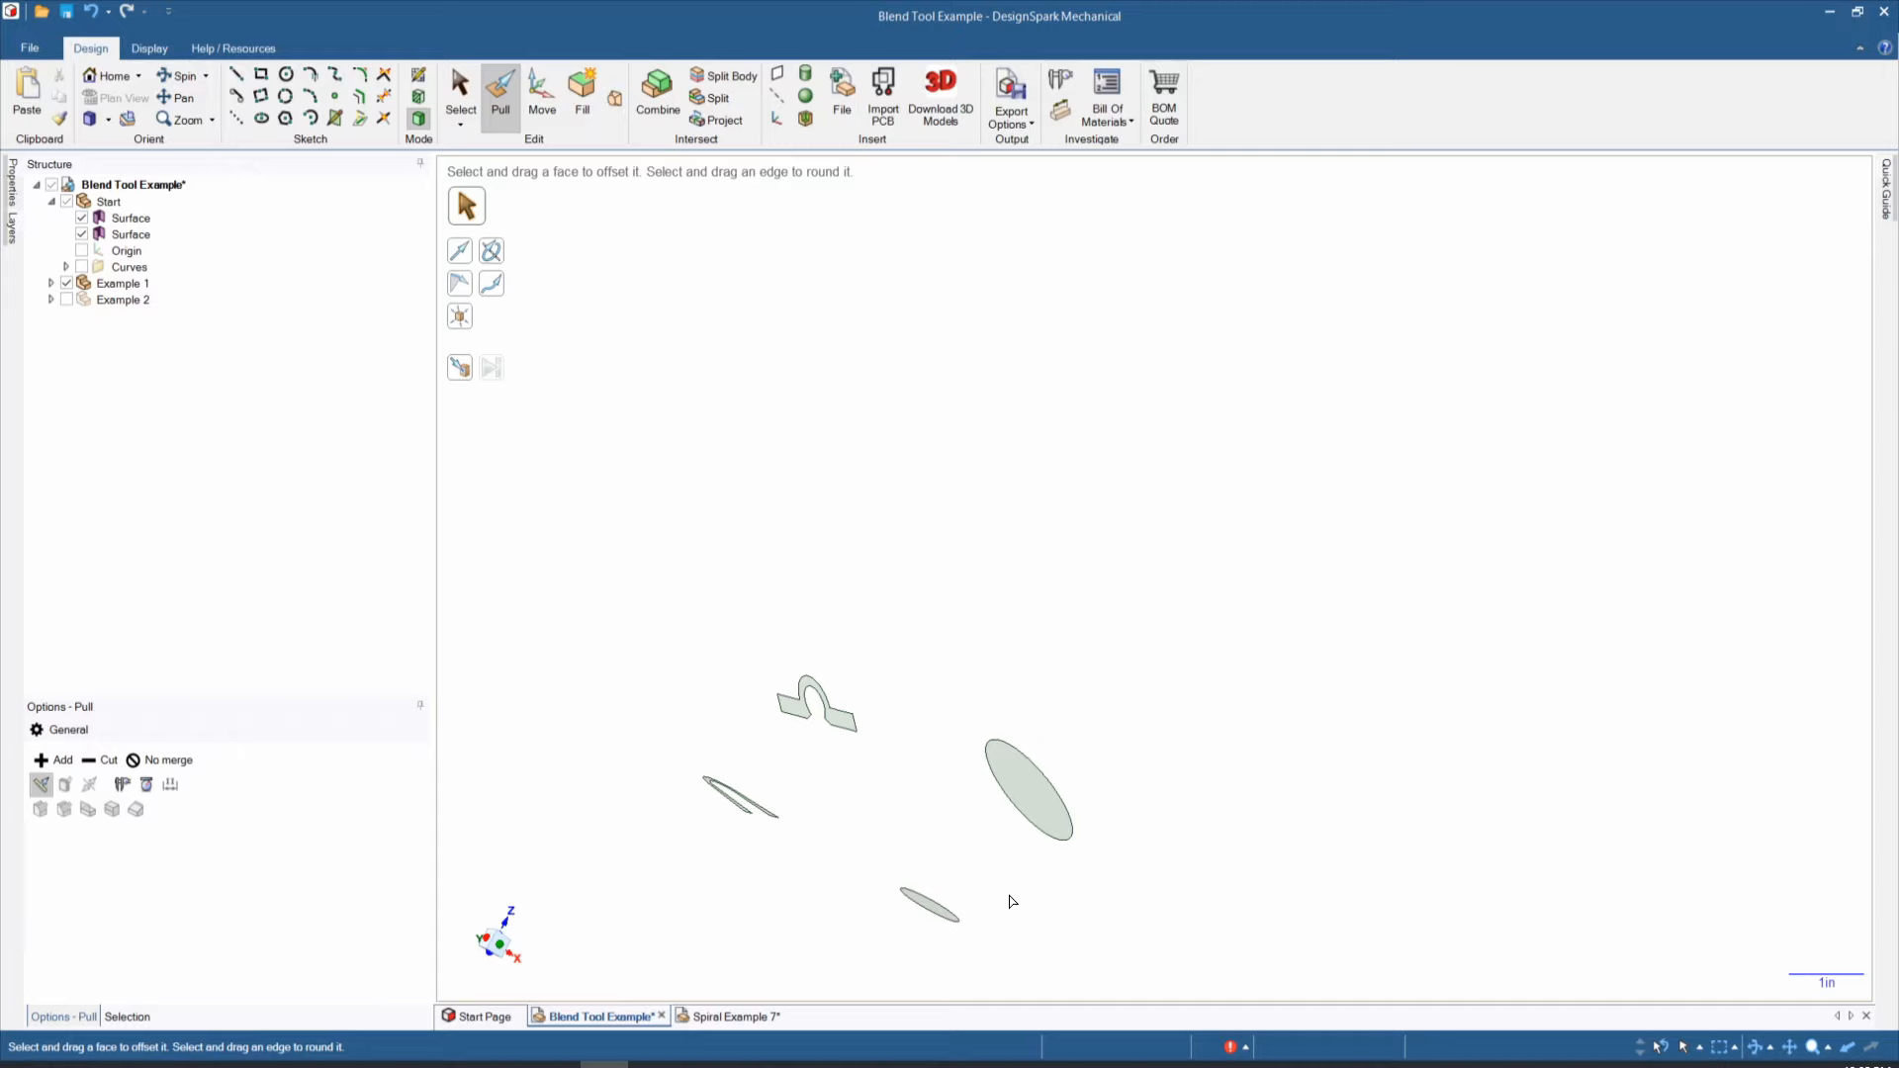
pyautogui.click(614, 100)
pyautogui.click(1030, 804)
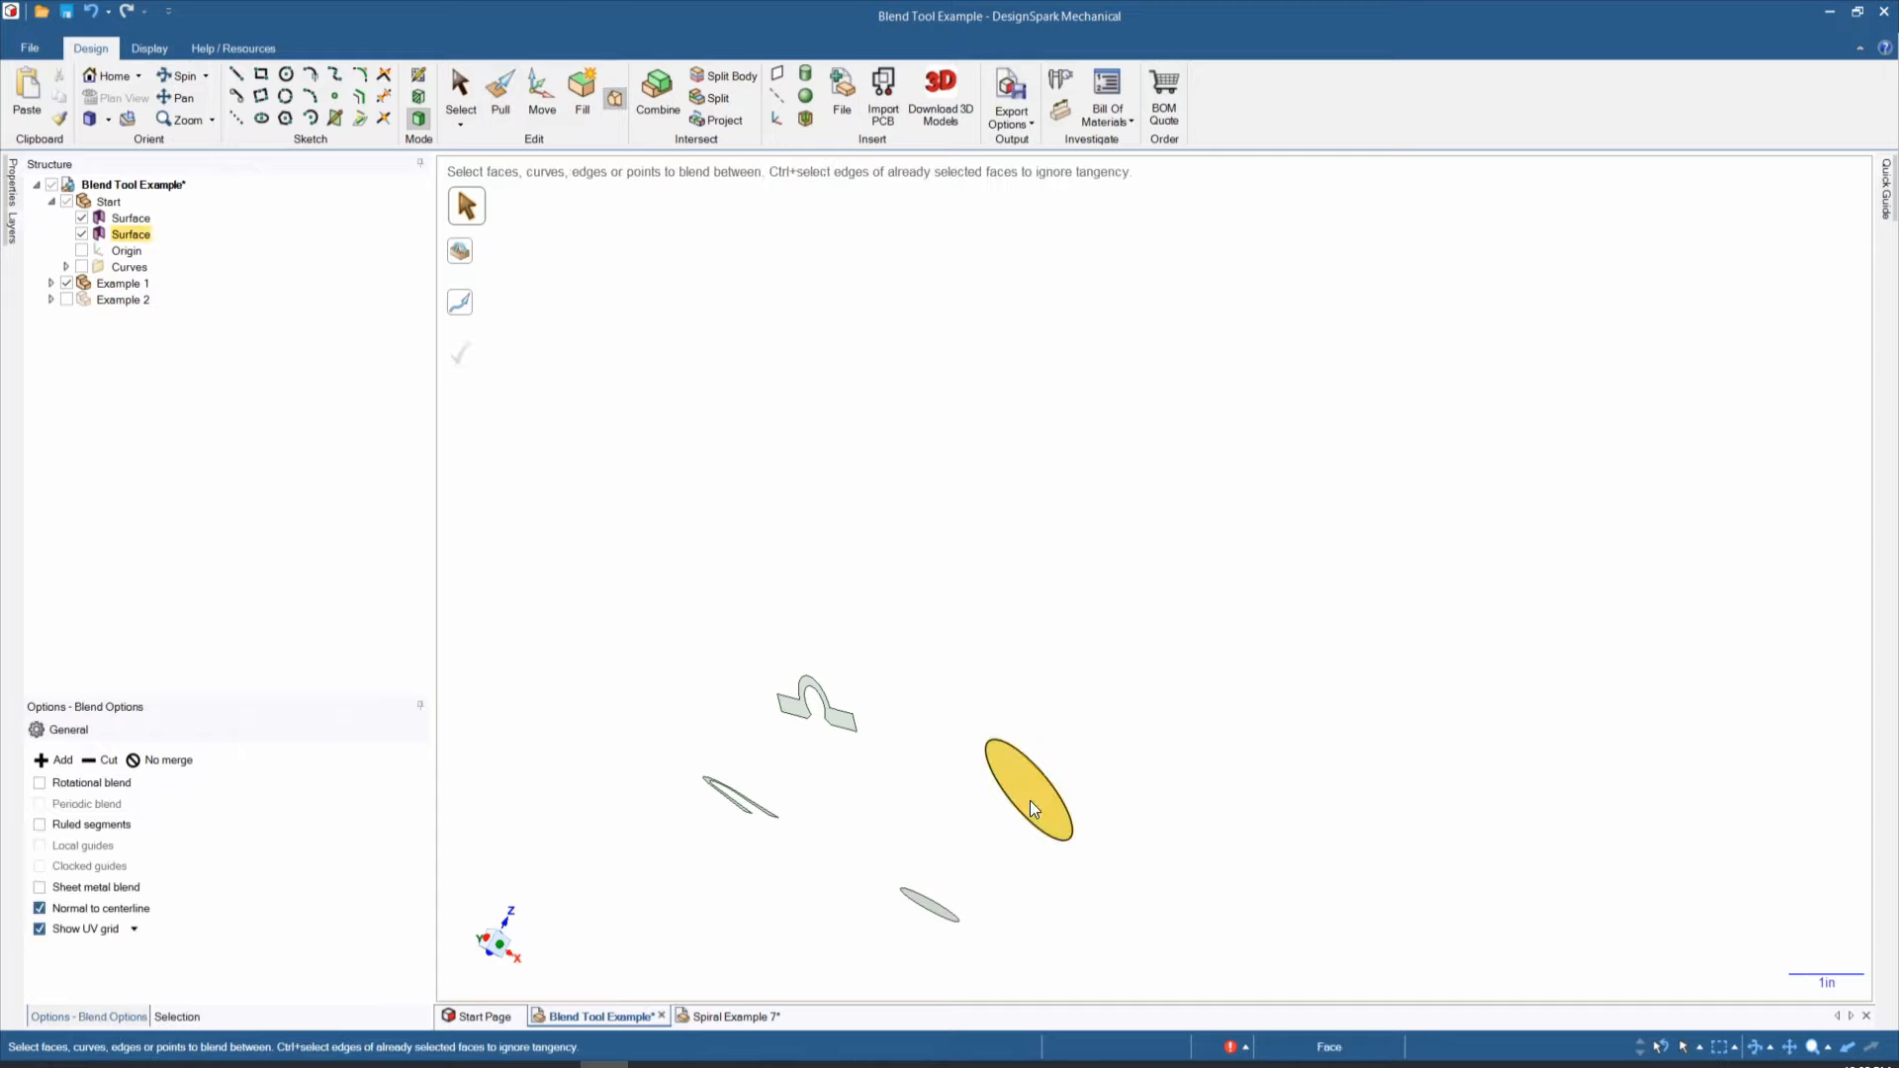
pyautogui.click(928, 907)
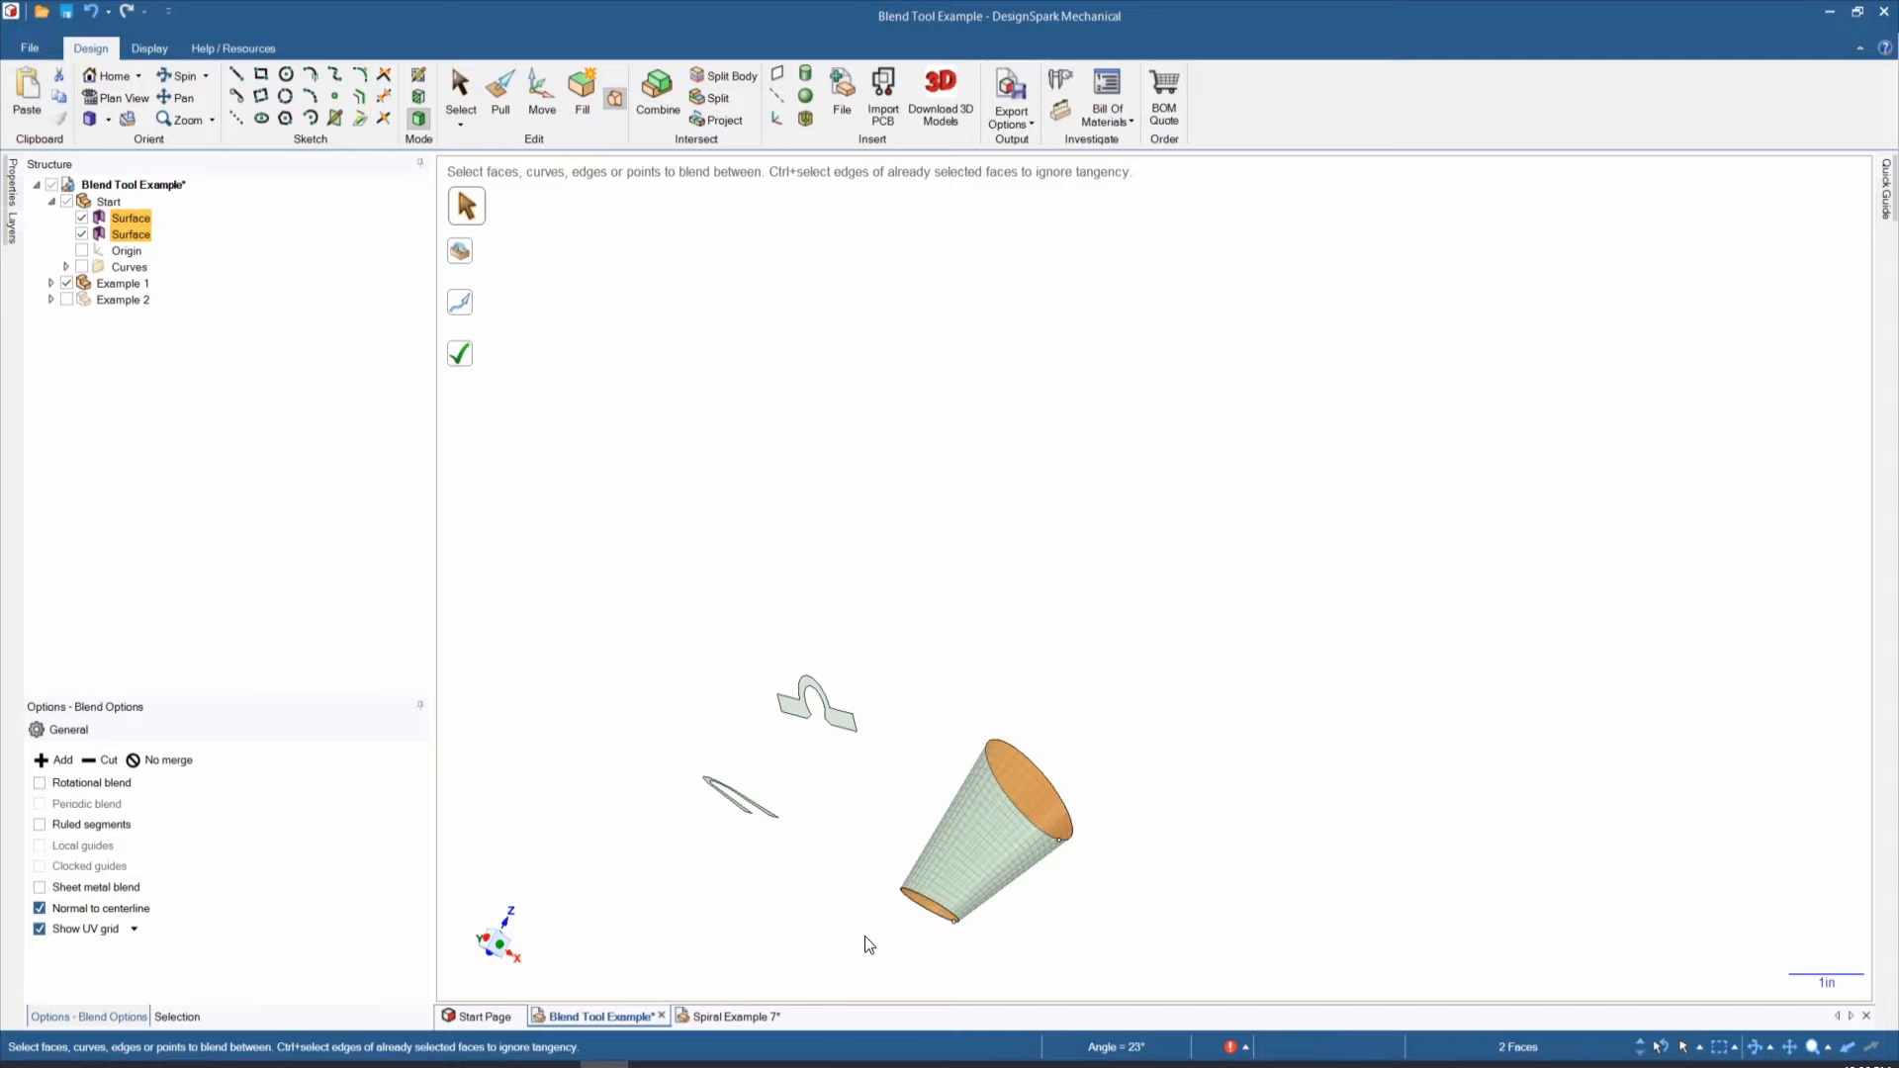
pyautogui.press('Escape')
pyautogui.press('Escape')
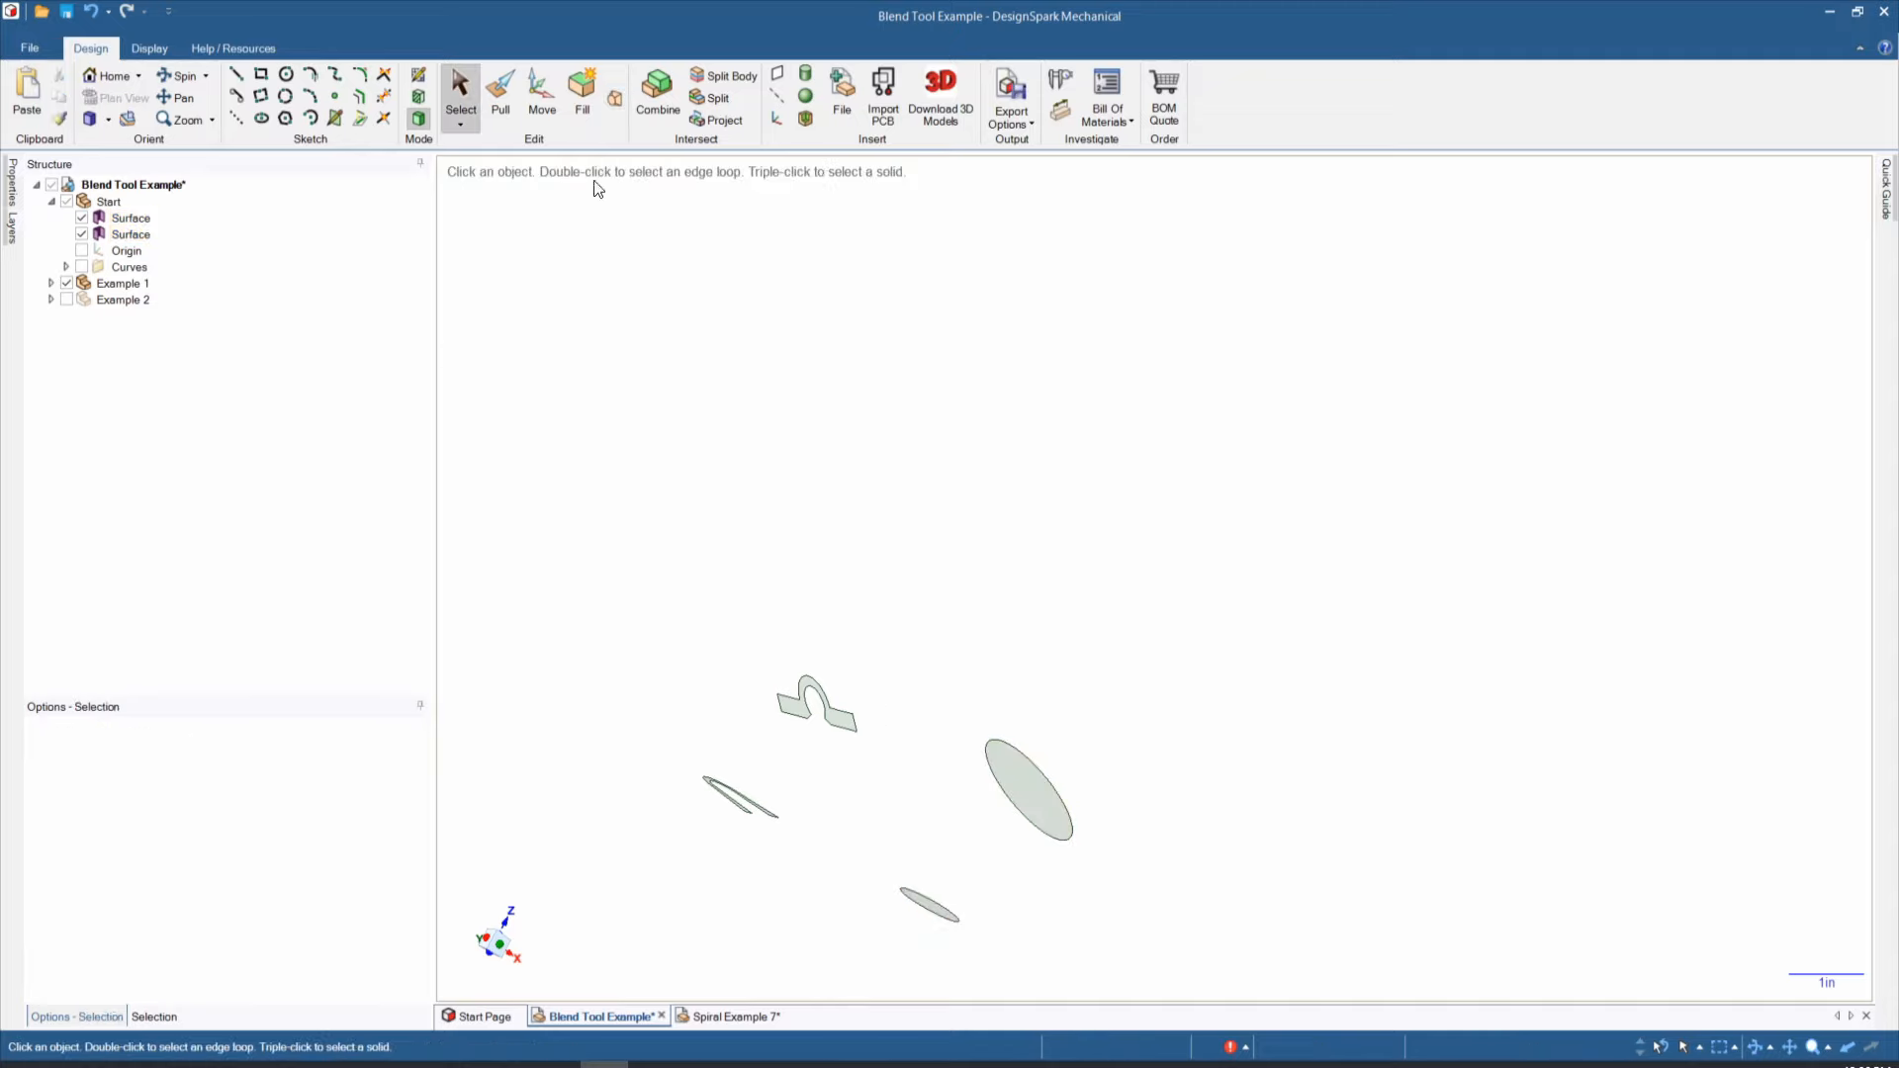
# Step: Pull the large circular surface outward into a disc and the small one outward into a disc about 0.22 in thick
pyautogui.press('p')
pyautogui.click(1033, 786)
pyautogui.moveTo(1034, 785); pyautogui.dragTo(1055, 778)
pyautogui.click(929, 902)
pyautogui.moveTo(923, 912); pyautogui.dragTo(912, 935)
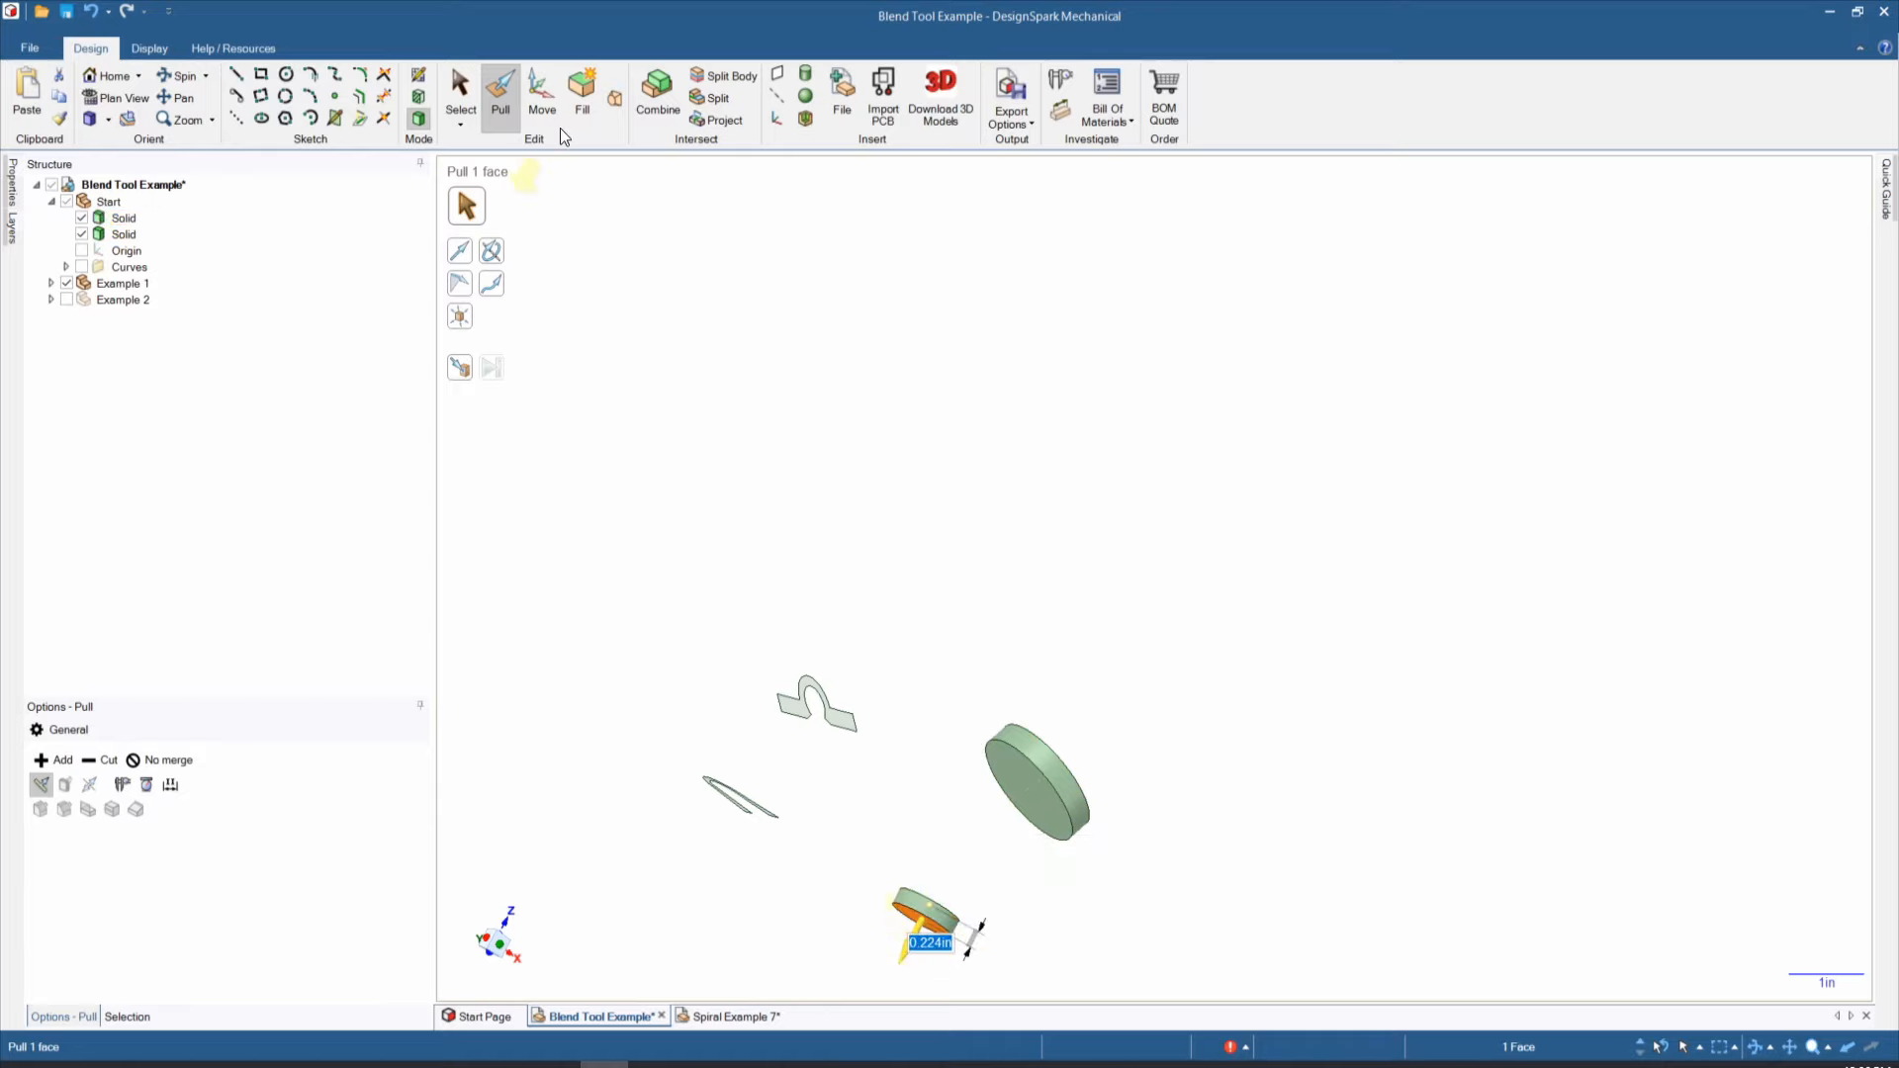
# Step: Try to blend the facing flat faces of the two discs without a centerline, and undo the blend
pyautogui.click(613, 100)
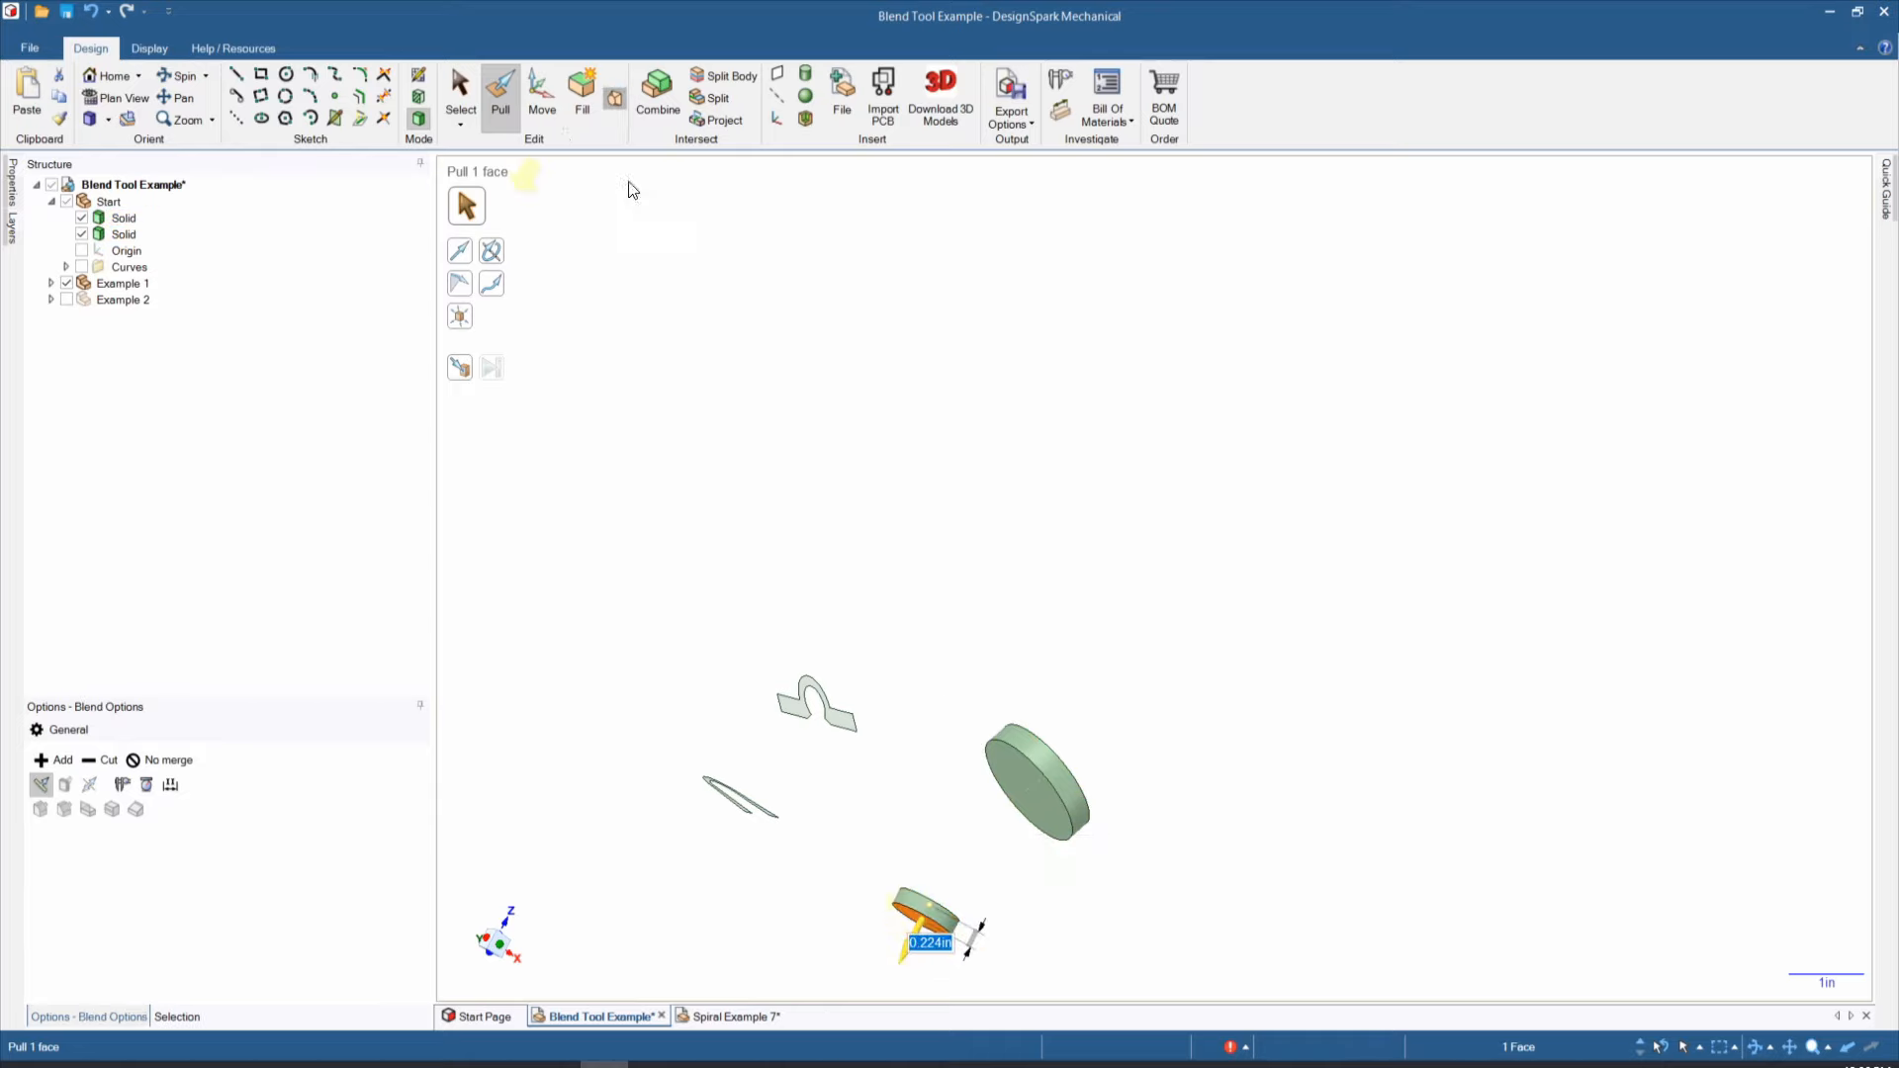
pyautogui.click(1045, 817)
pyautogui.moveTo(1015, 904); pyautogui.dragTo(989, 956, button='middle')
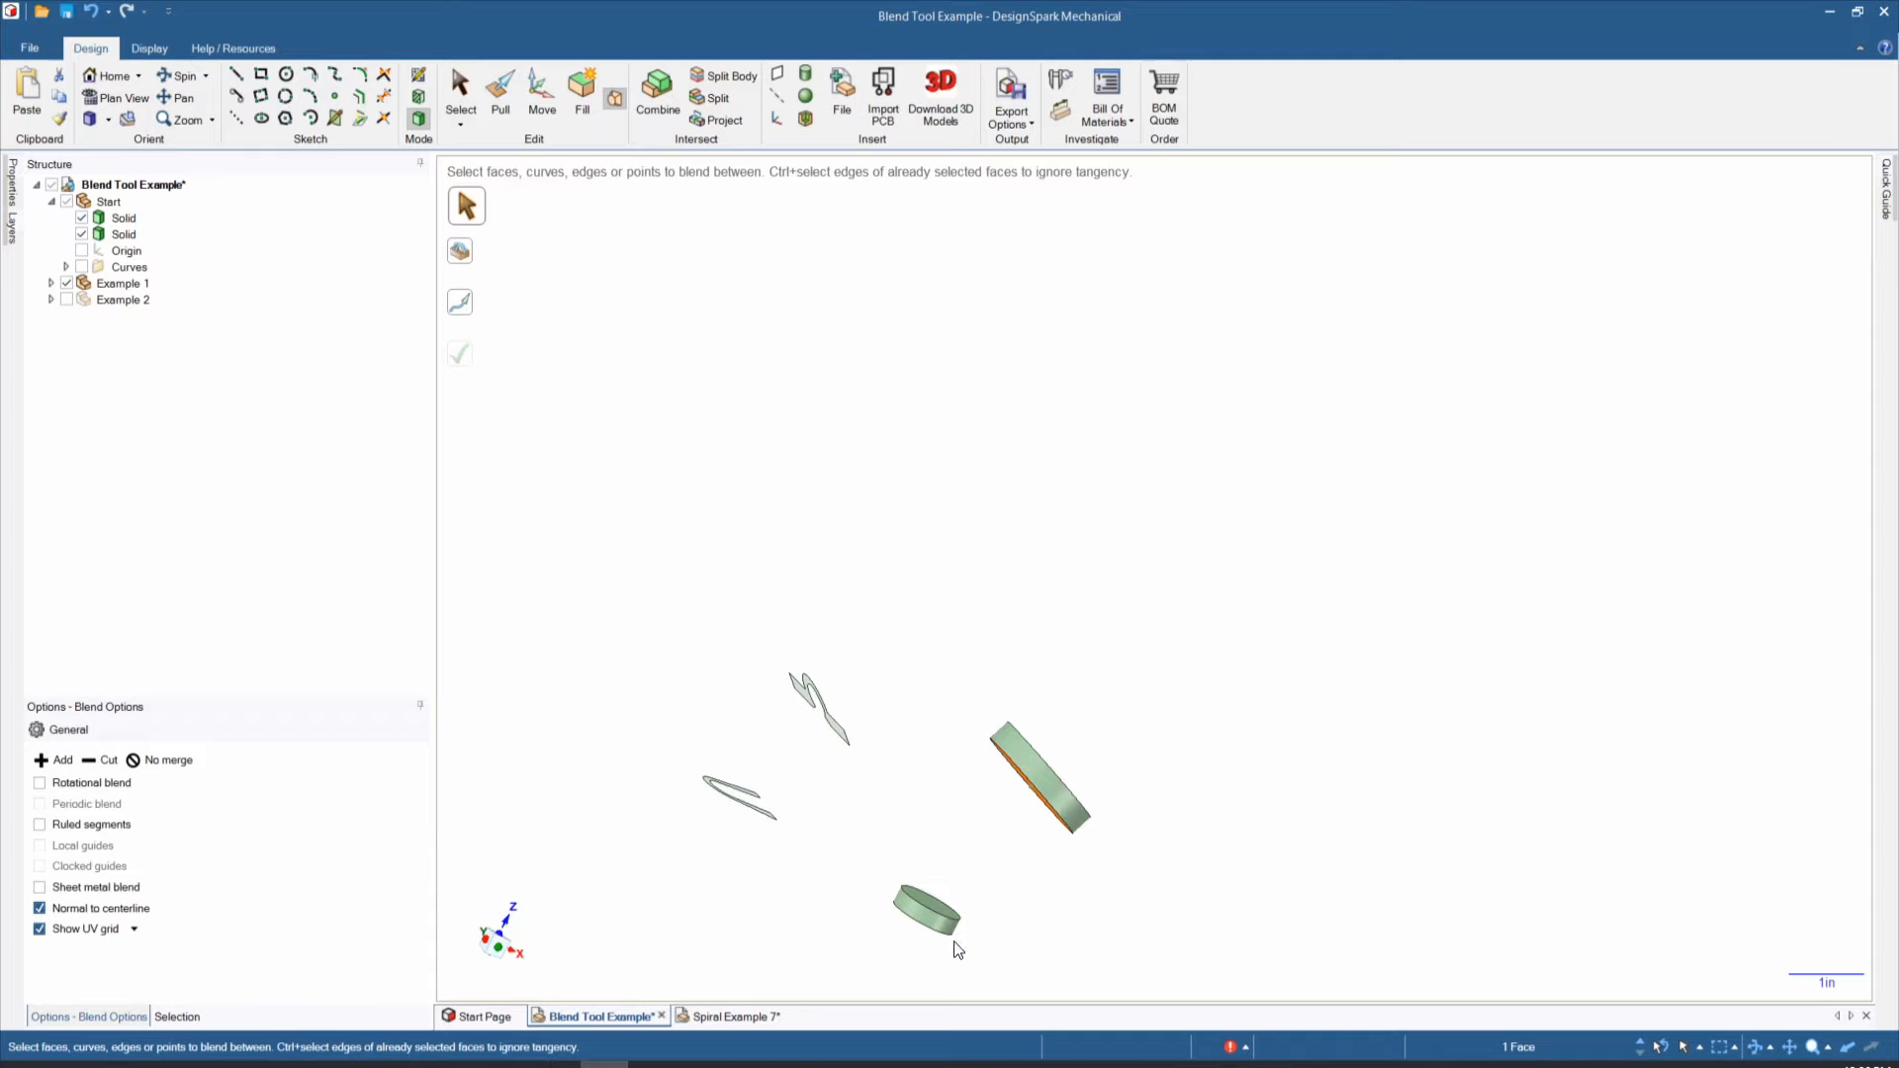
pyautogui.click(926, 900)
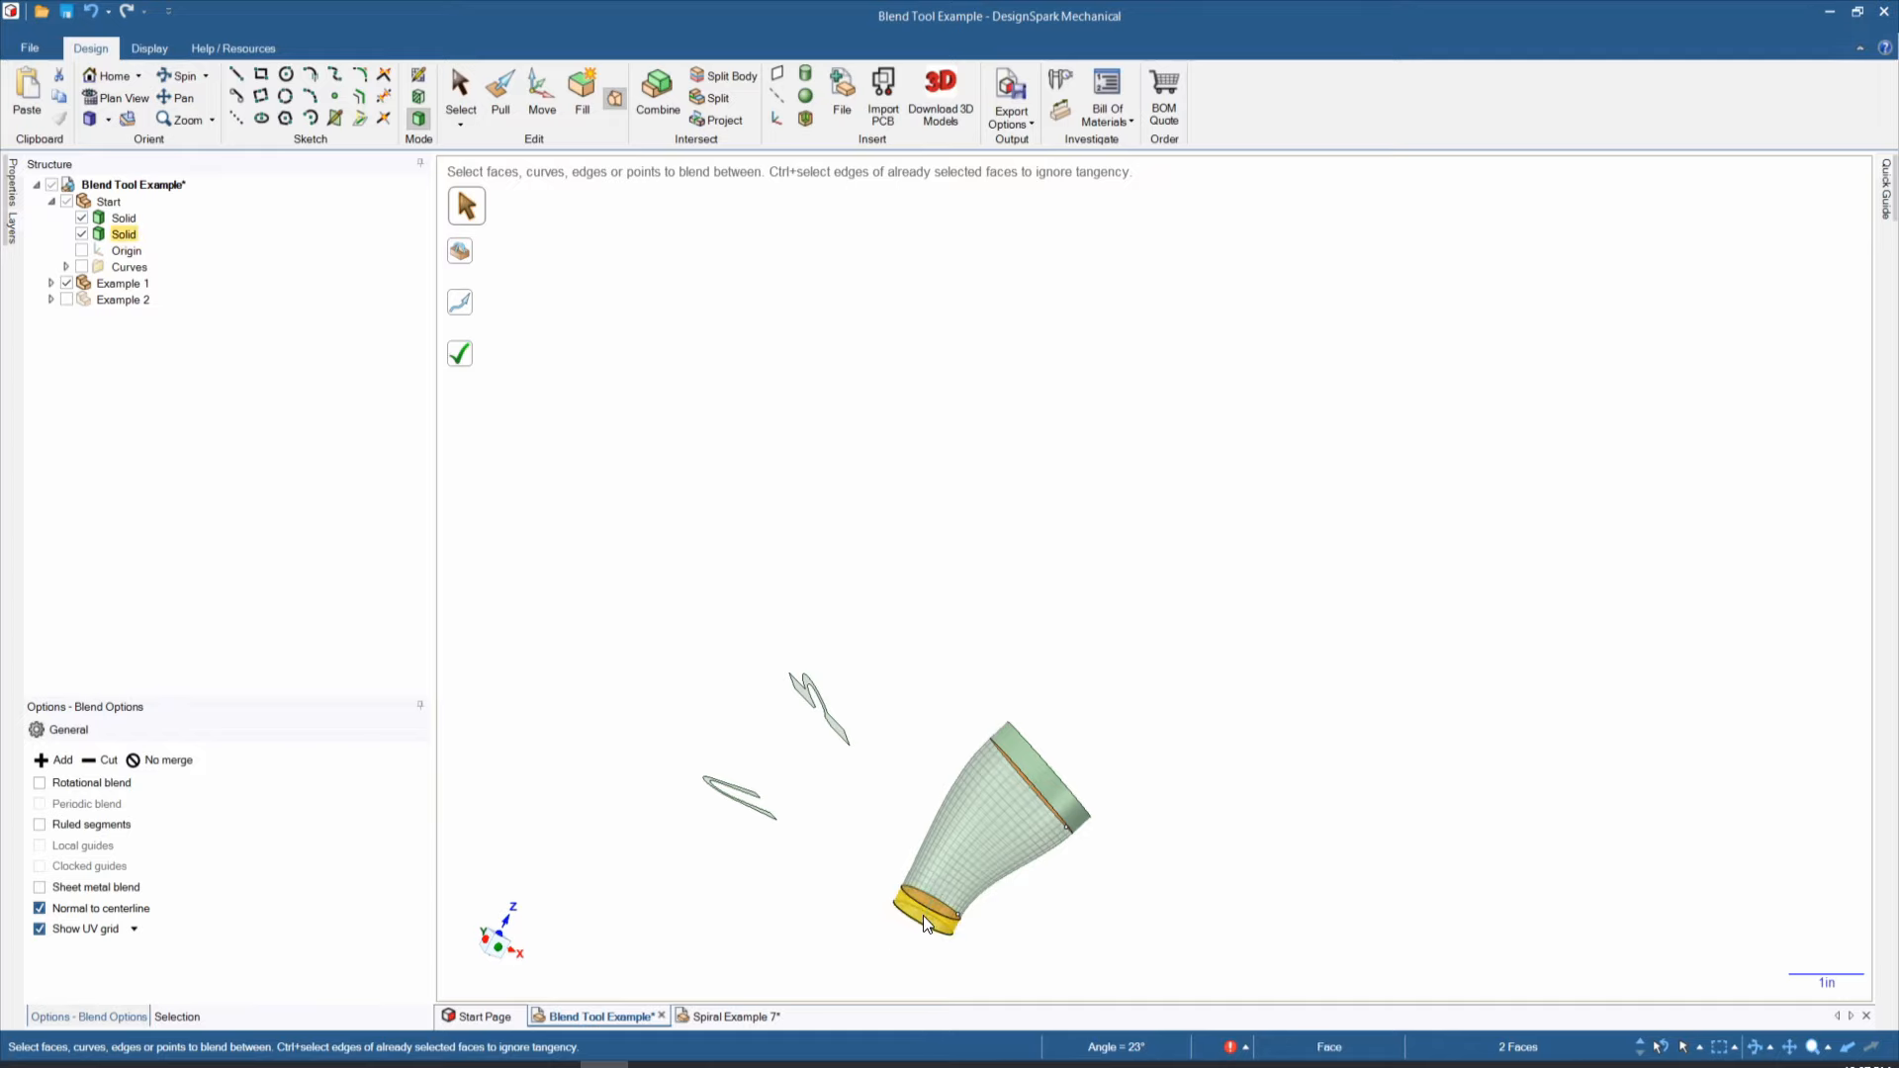
pyautogui.scroll(3, 930, 925)
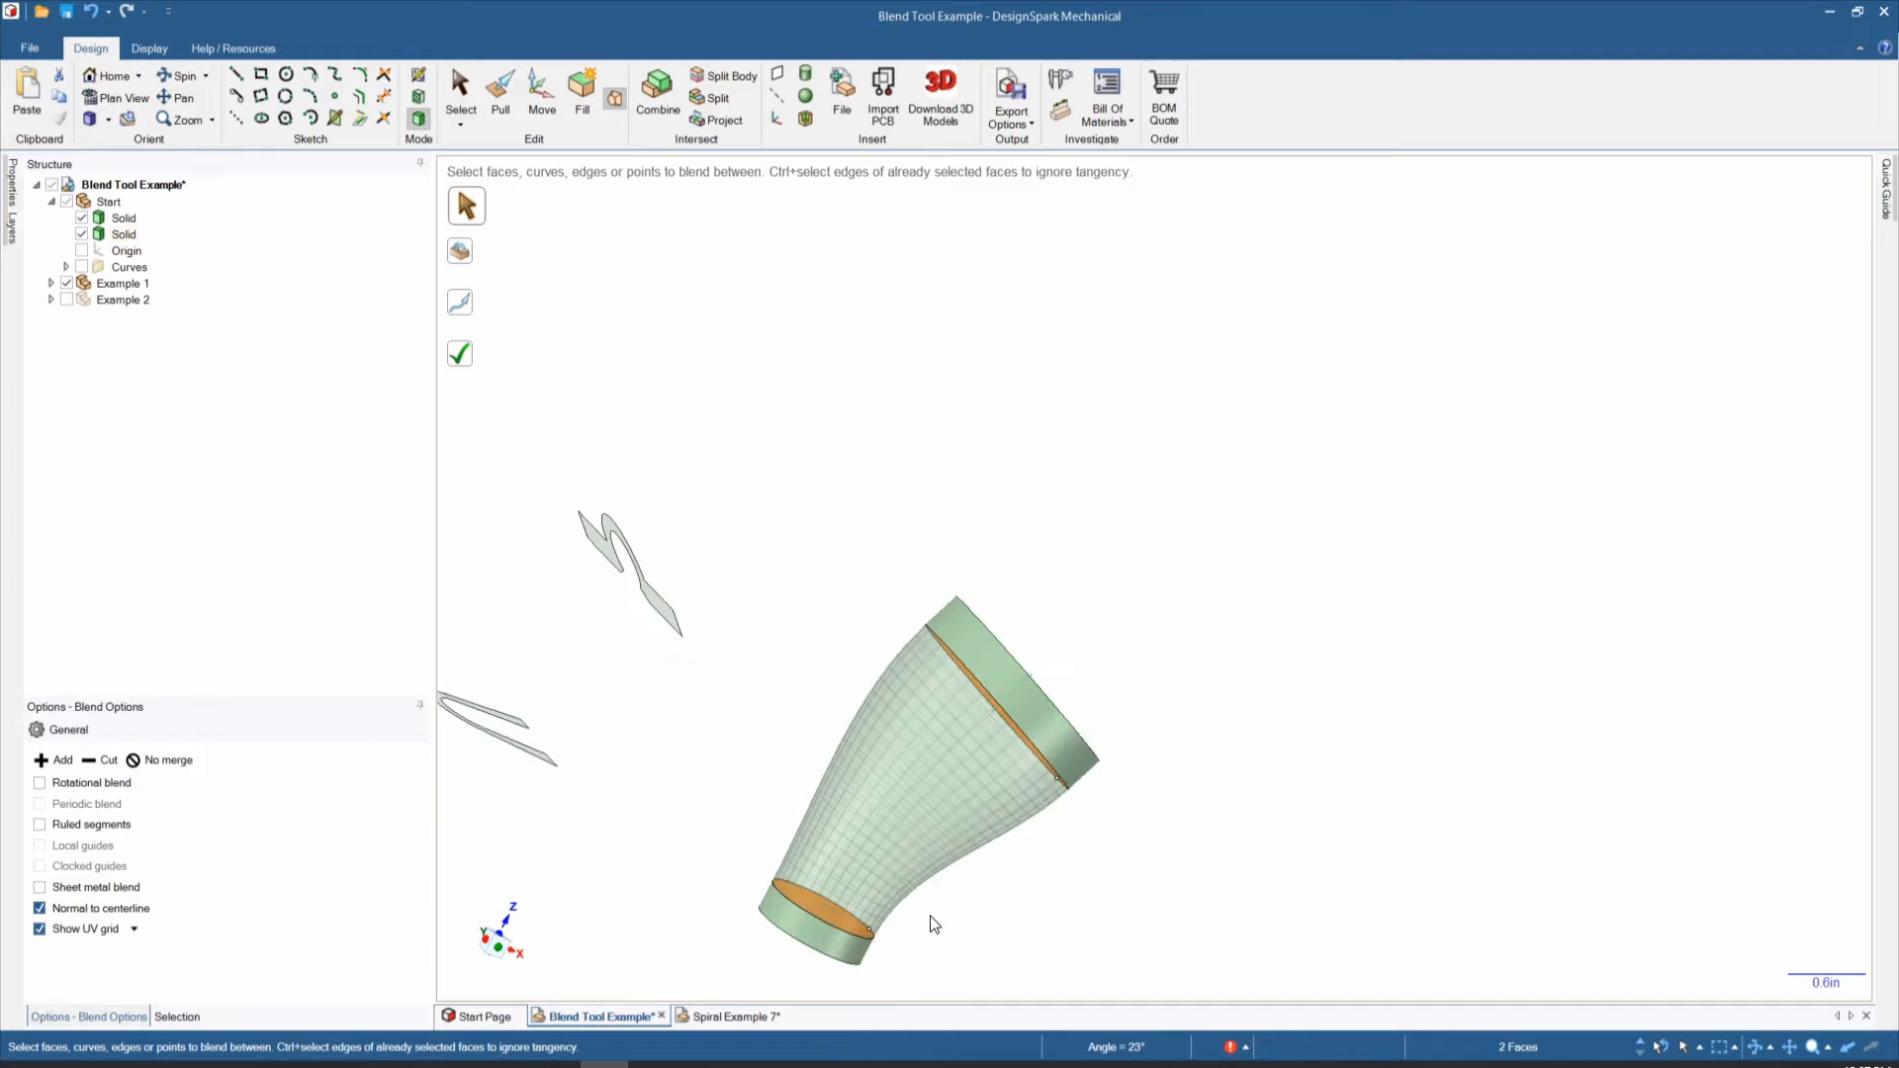
pyautogui.press('Return')
pyautogui.moveTo(930, 925)
pyautogui.mouseDown(button='middle')
pyautogui.moveTo(1056, 824)
pyautogui.moveTo(1038, 877)
pyautogui.moveTo(895, 895)
pyautogui.moveTo(939, 938)
pyautogui.moveTo(1098, 721)
pyautogui.moveTo(1204, 725)
pyautogui.moveTo(1202, 797)
pyautogui.mouseUp(button='middle')
pyautogui.click(709, 644)
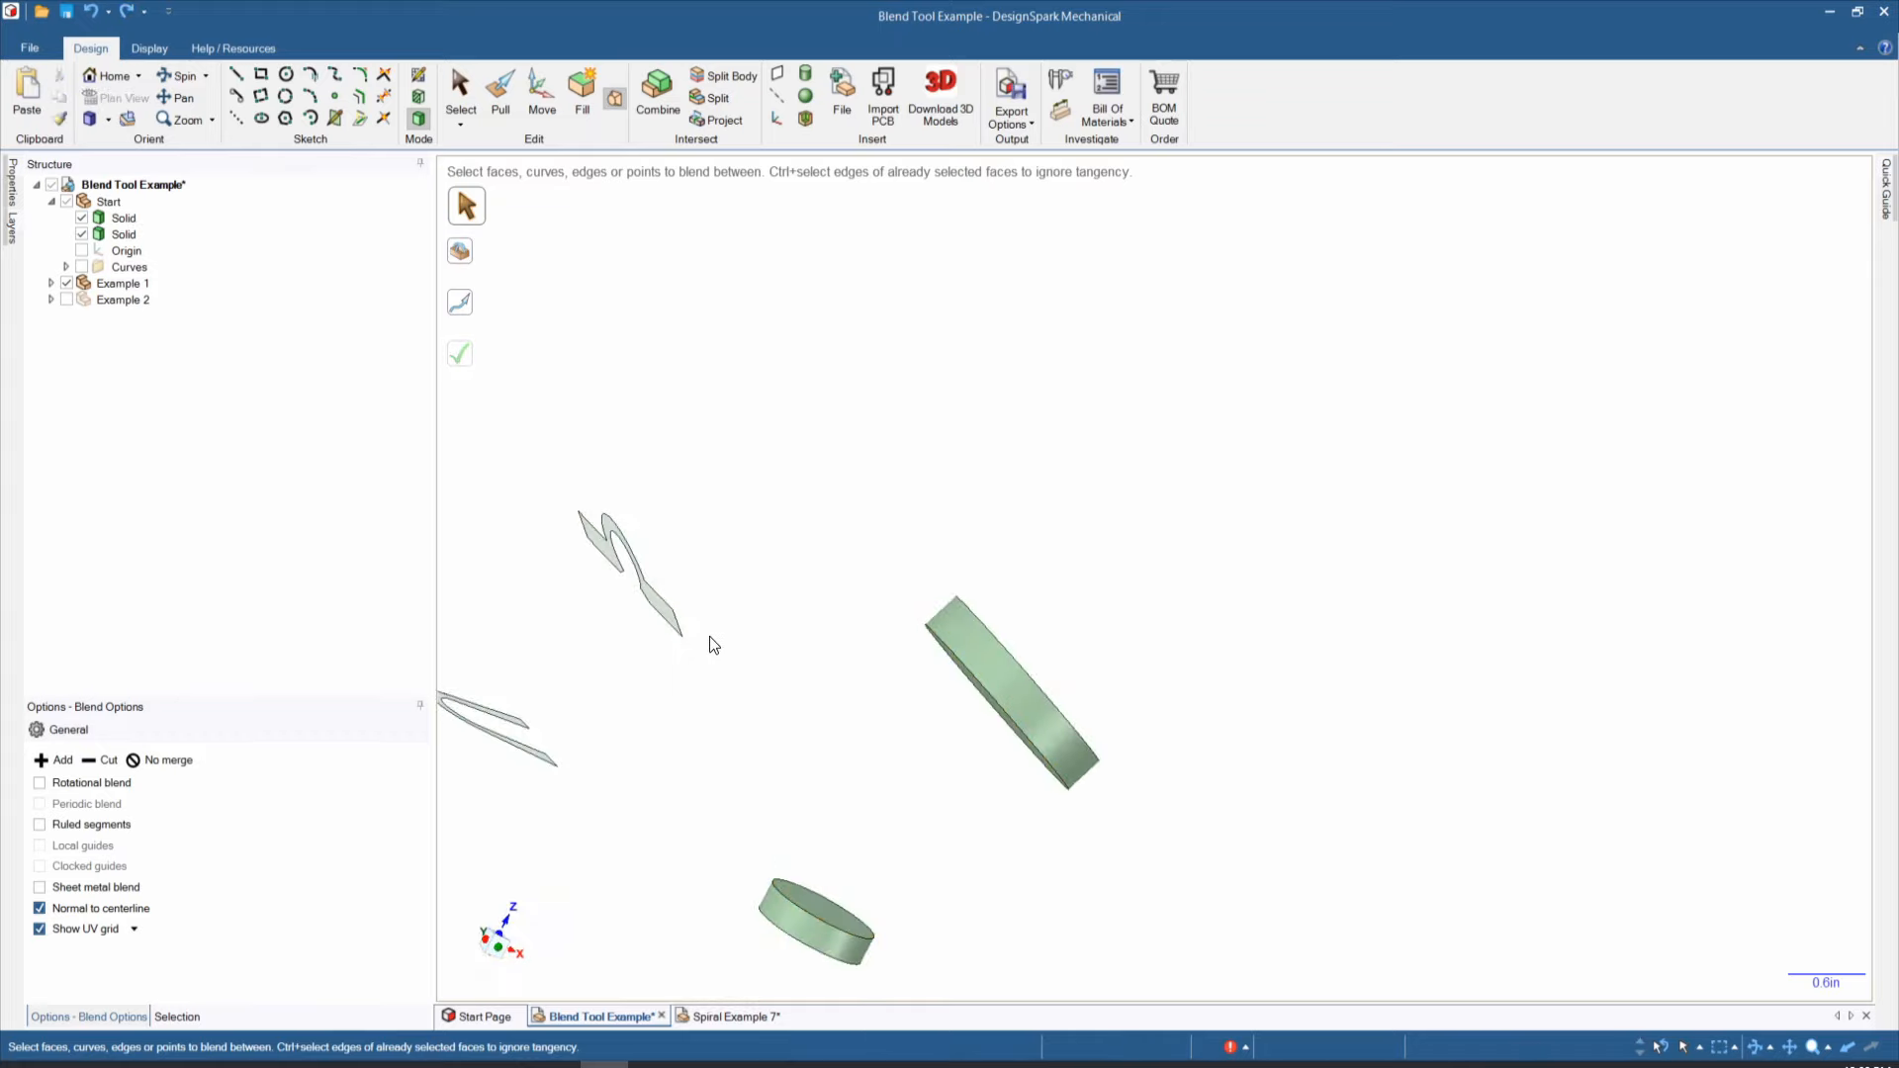
# Step: Show the Start component's curves and set up a blend between the facing disc faces with the dashed curve as centerline
pyautogui.click(82, 267)
pyautogui.click(829, 906)
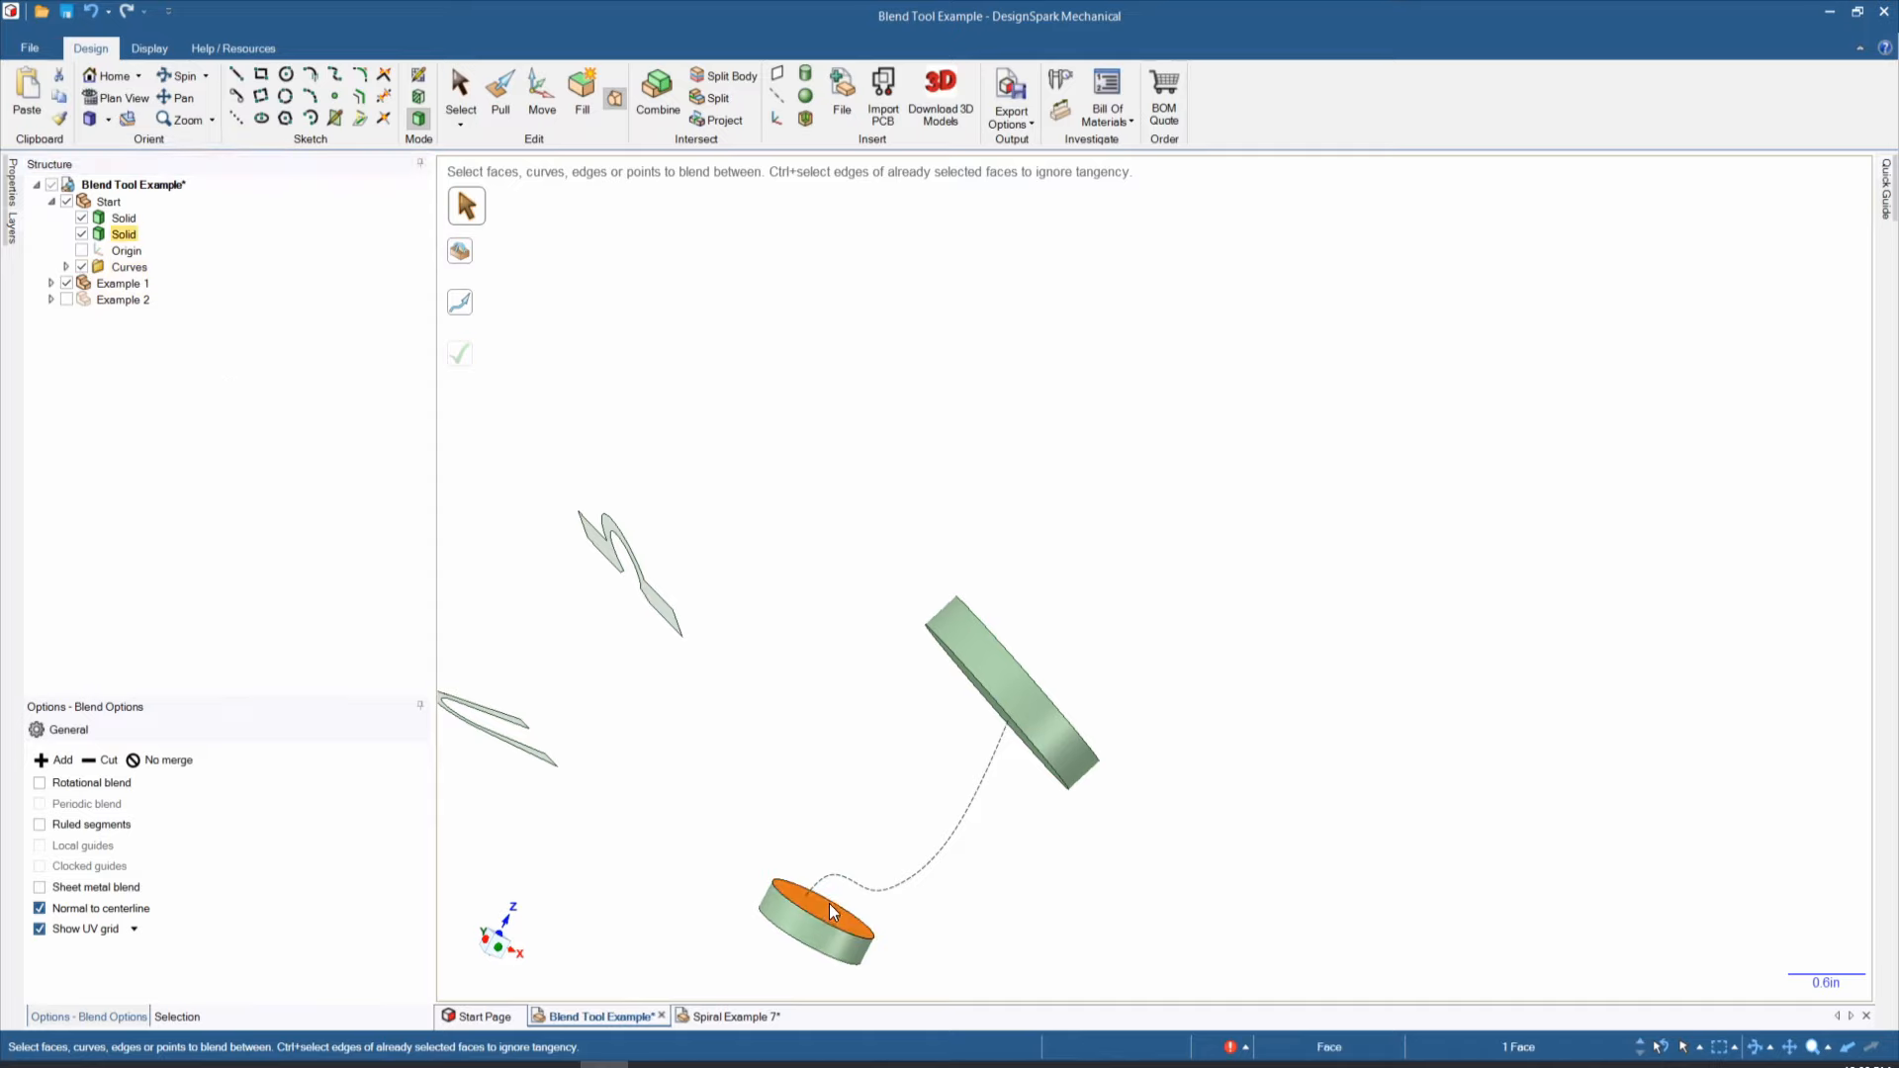
pyautogui.click(975, 686)
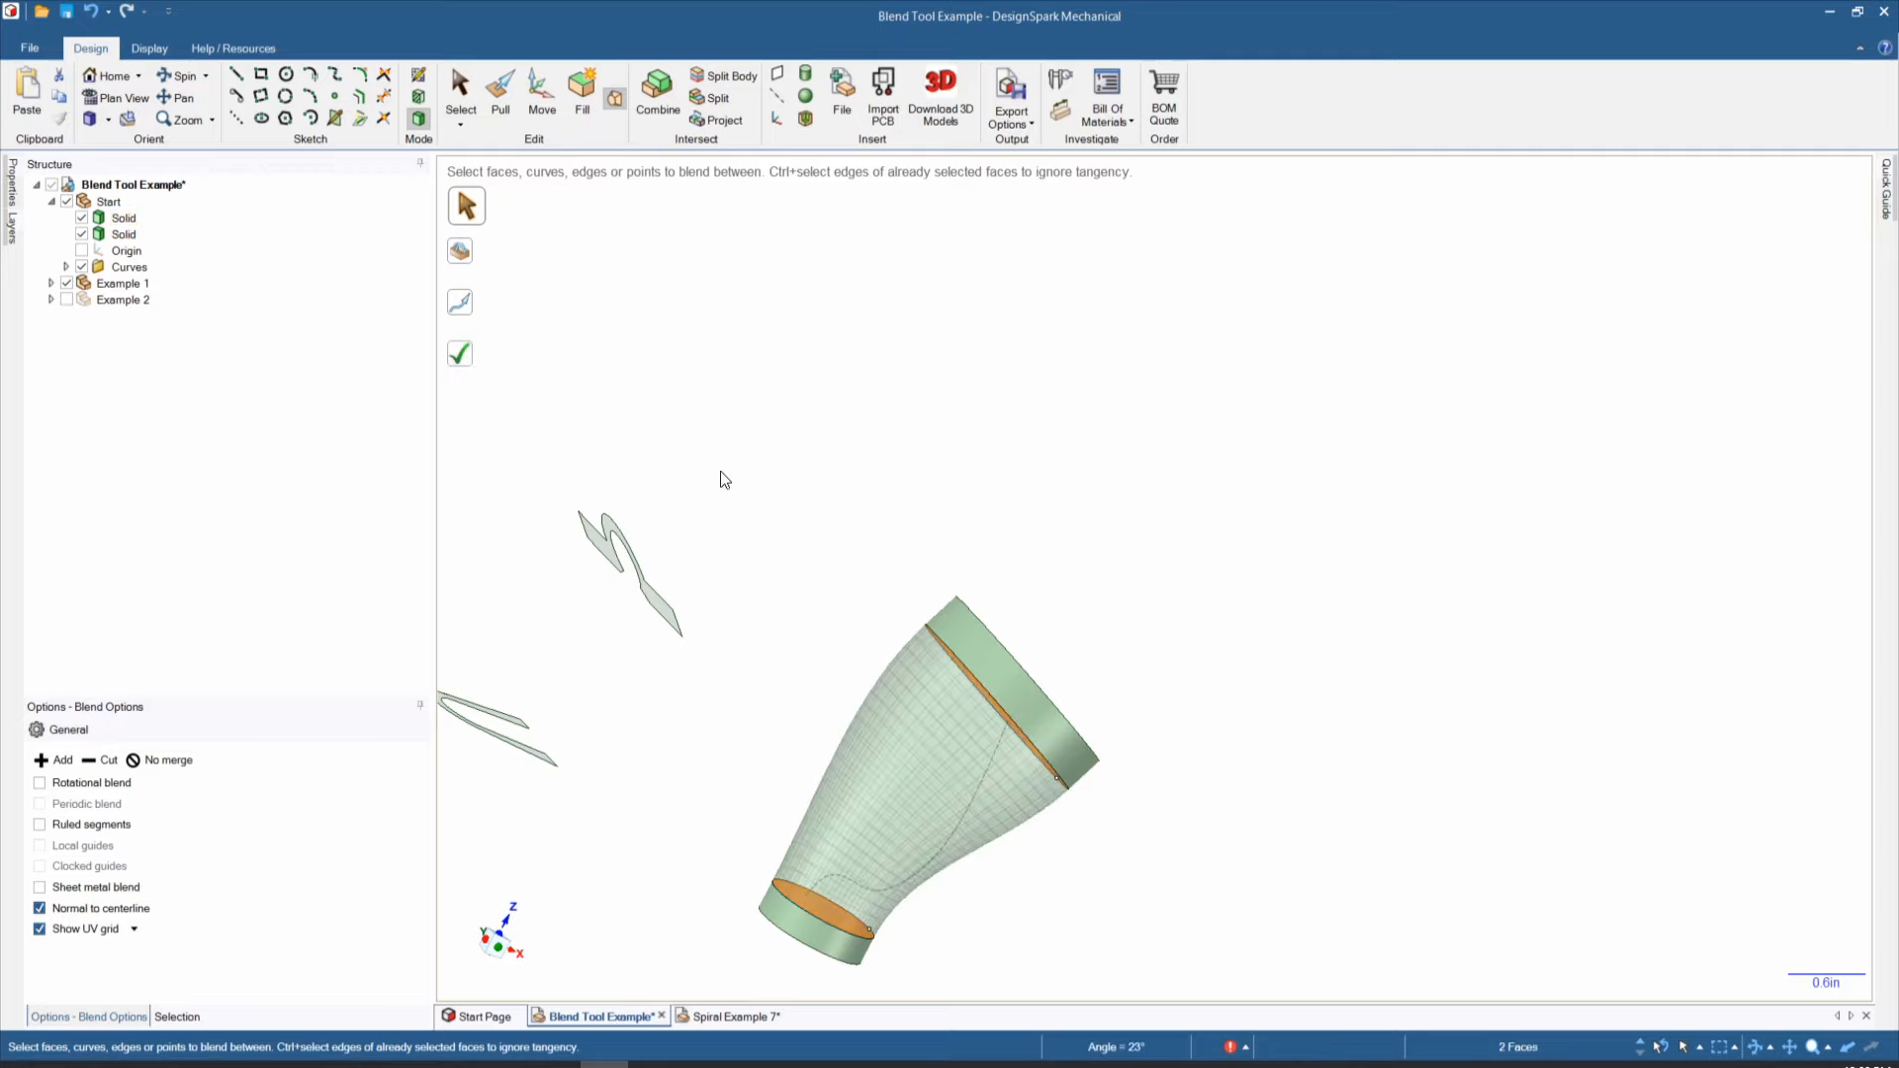
pyautogui.click(465, 308)
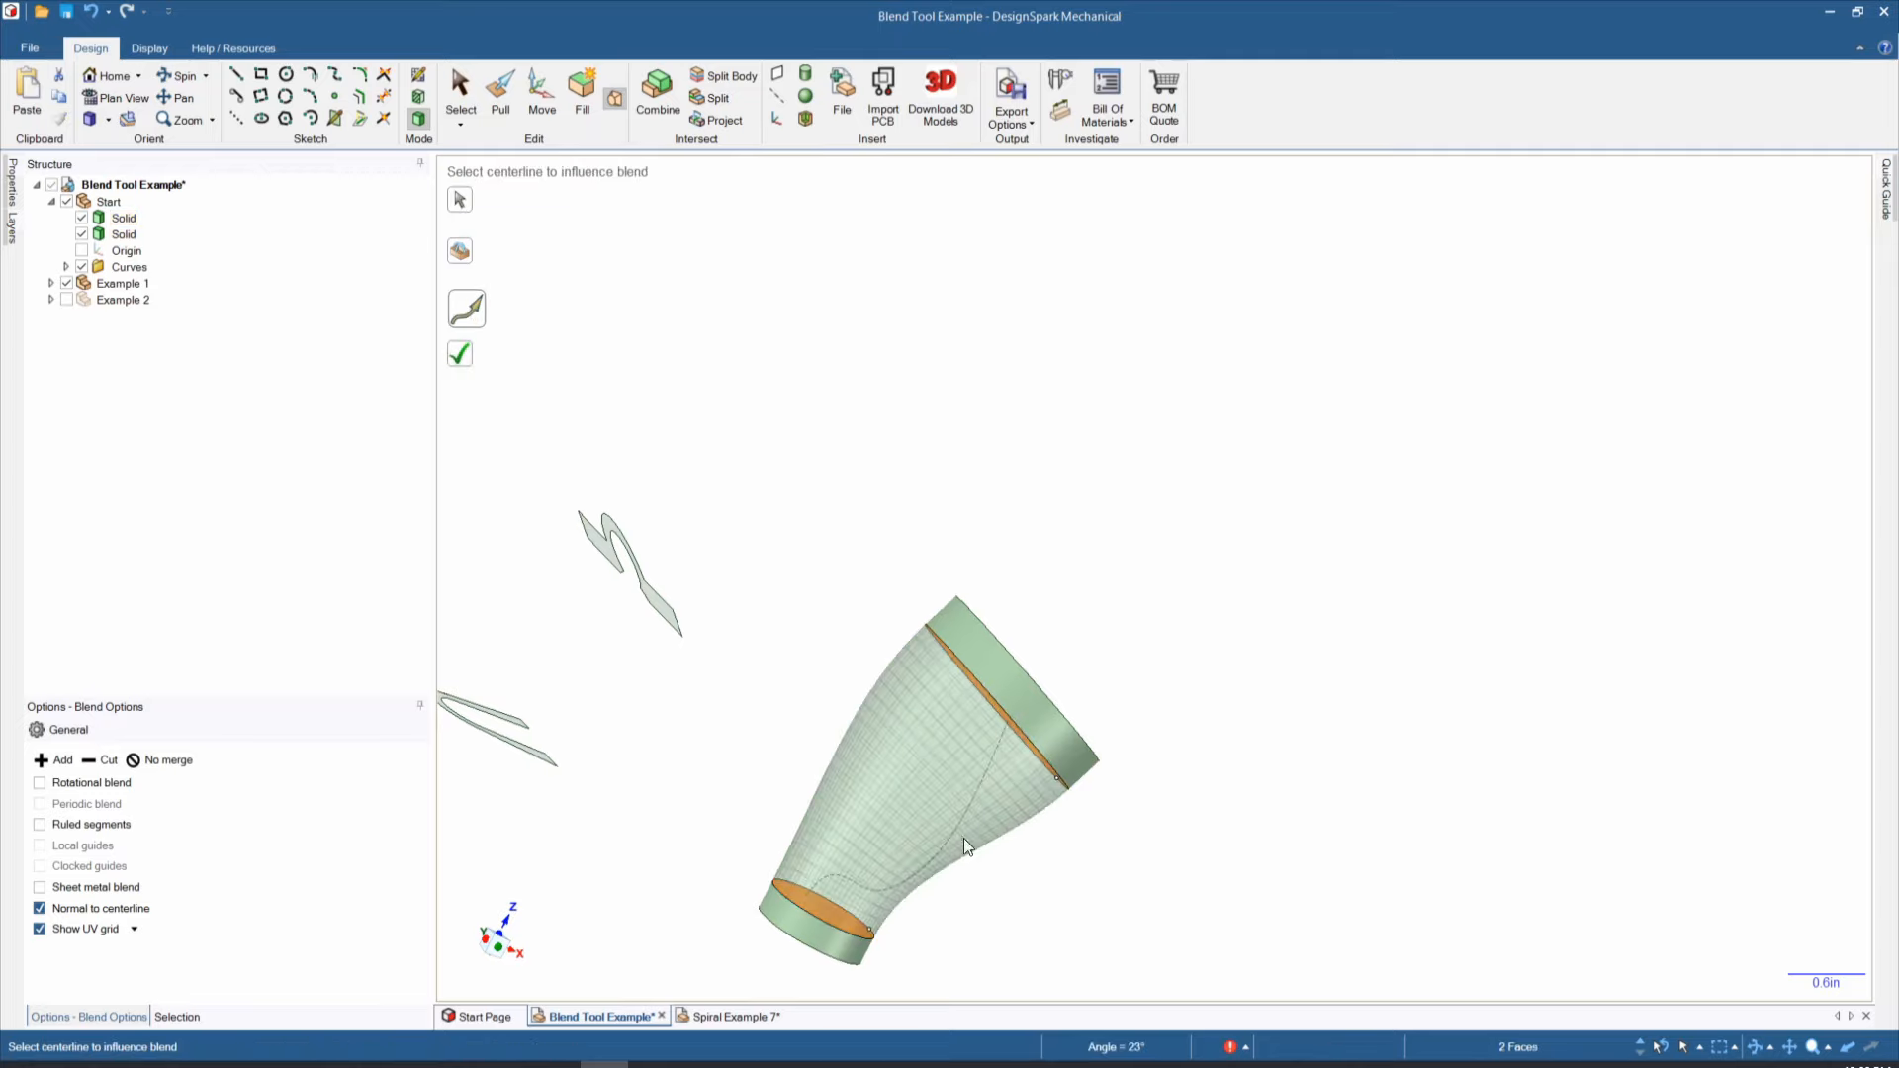
pyautogui.click(971, 810)
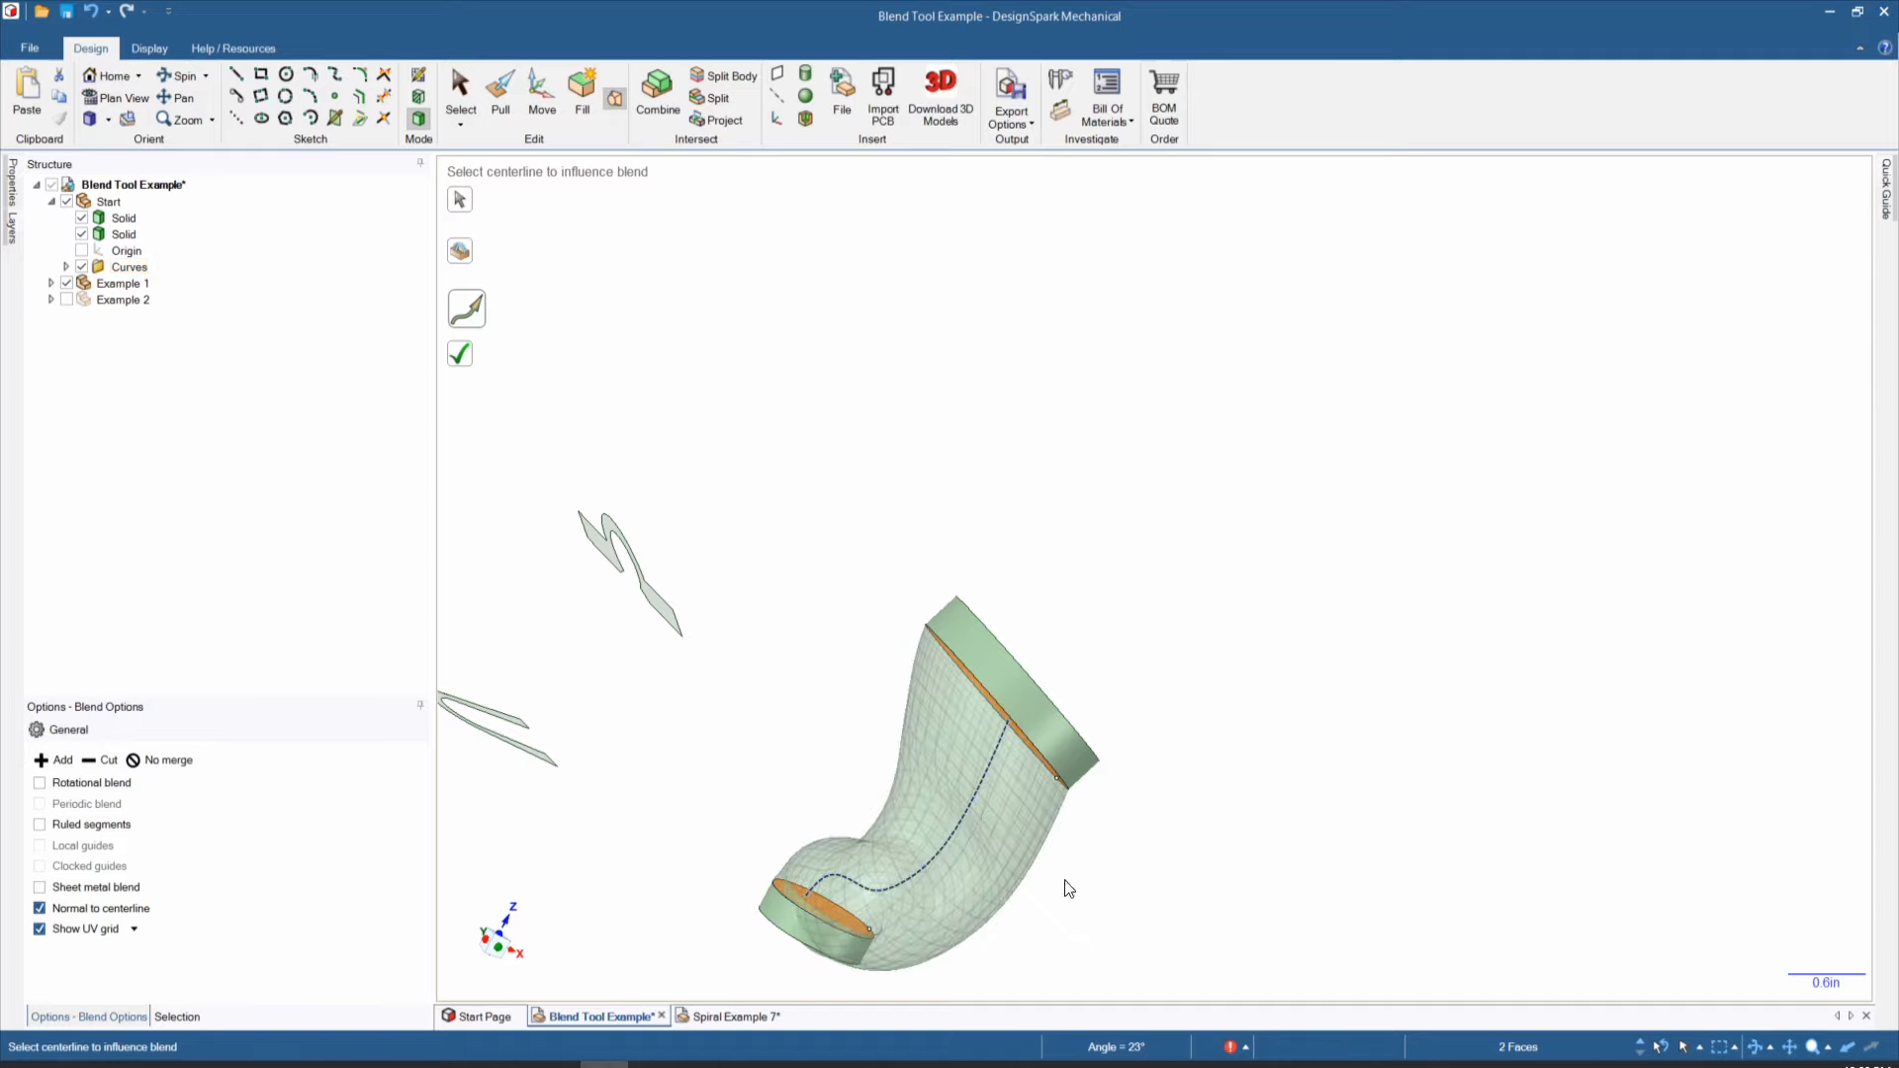
# Step: Turn off Normal to centerline for the blend between the discs
pyautogui.moveTo(1157, 886)
pyautogui.mouseDown(button='middle')
pyautogui.moveTo(1217, 801)
pyautogui.moveTo(1221, 870)
pyautogui.moveTo(1168, 901)
pyautogui.moveTo(1254, 831)
pyautogui.mouseUp(button='middle')
pyautogui.scroll(4, 956, 874)
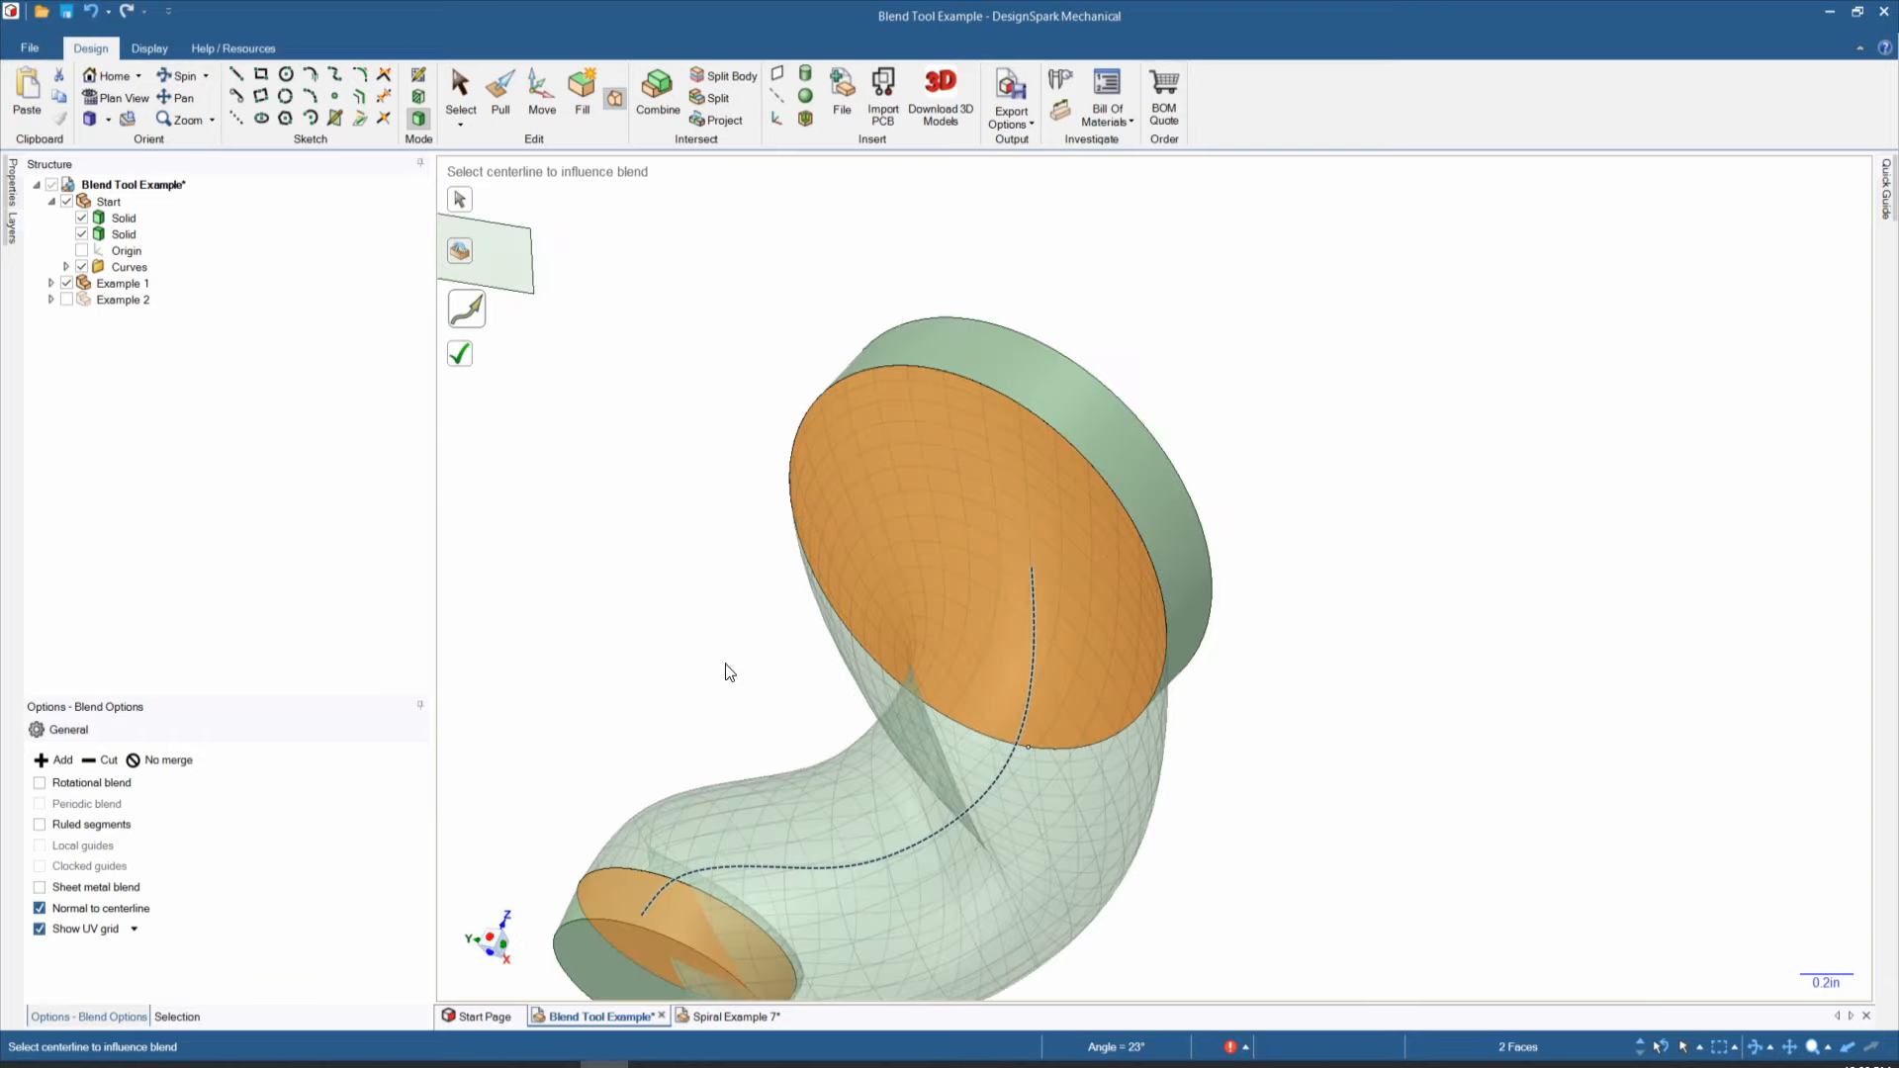
pyautogui.scroll(-4, 762, 658)
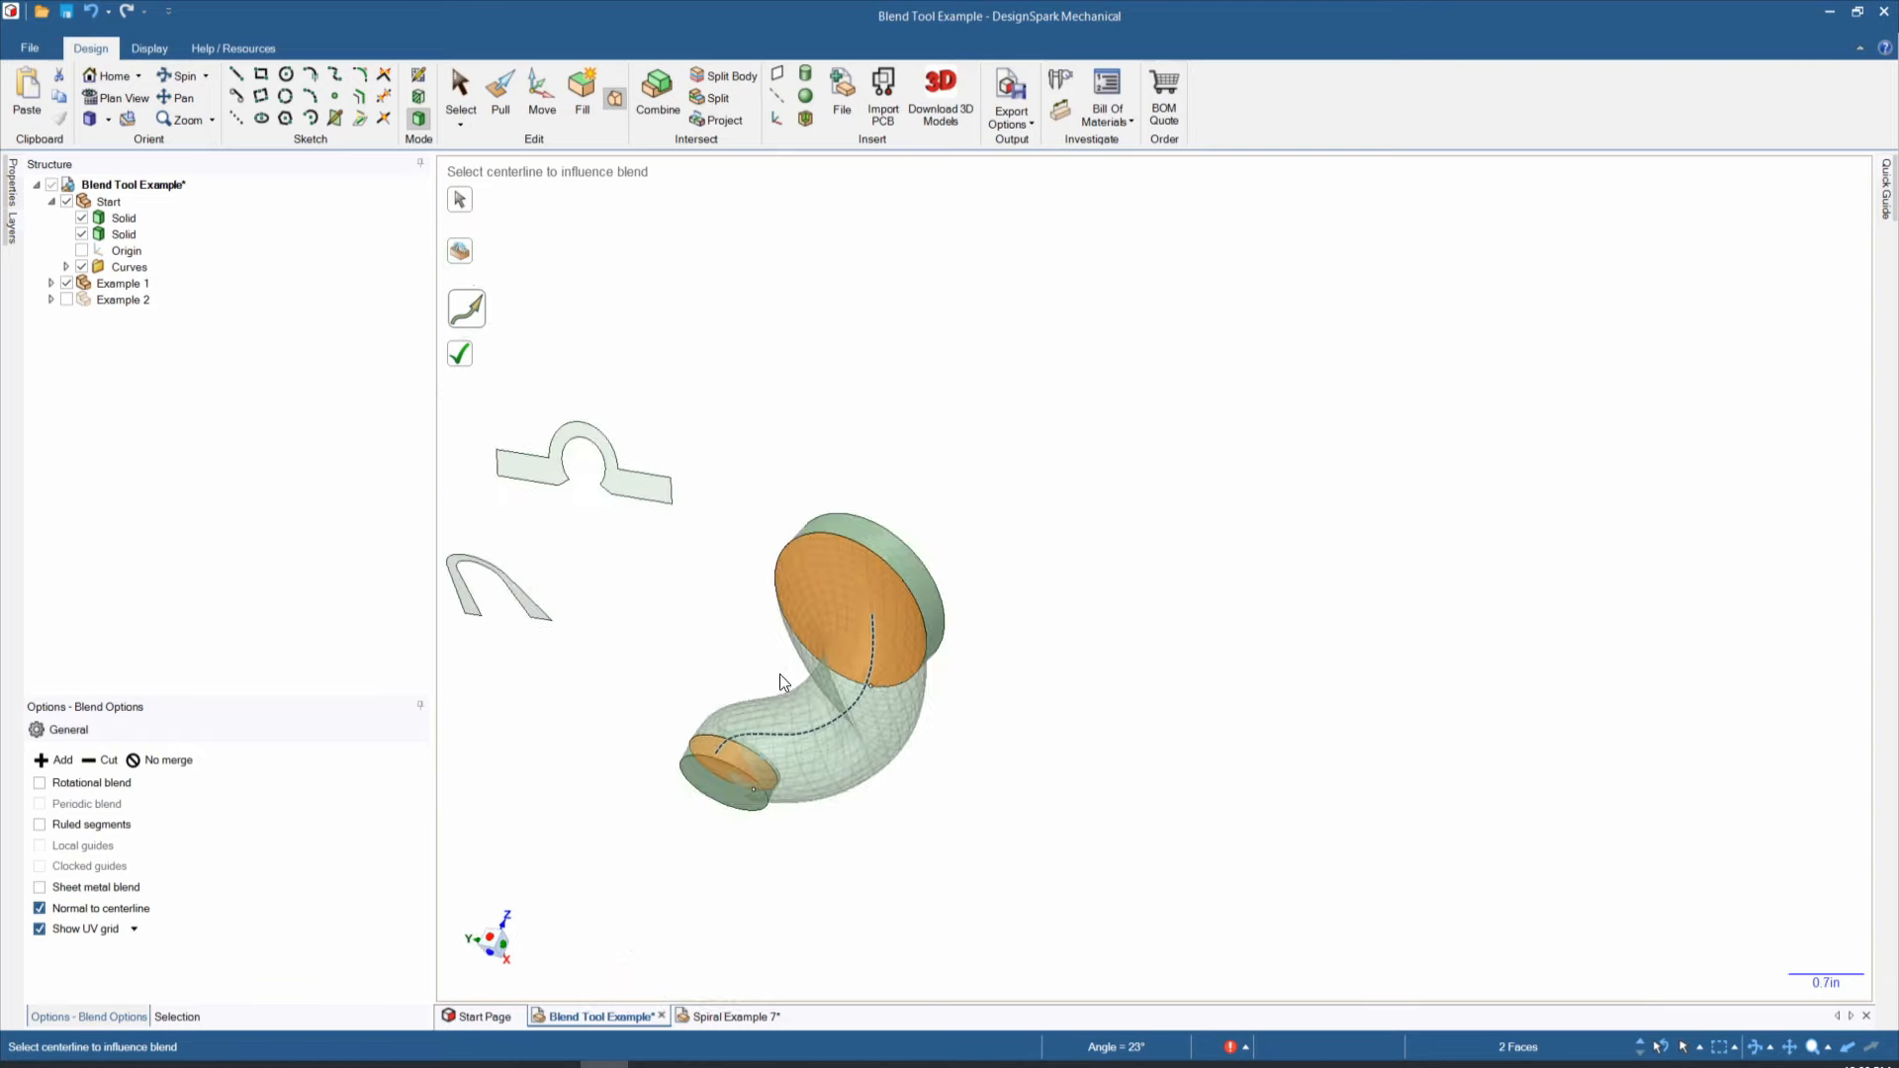
pyautogui.scroll(4, 779, 661)
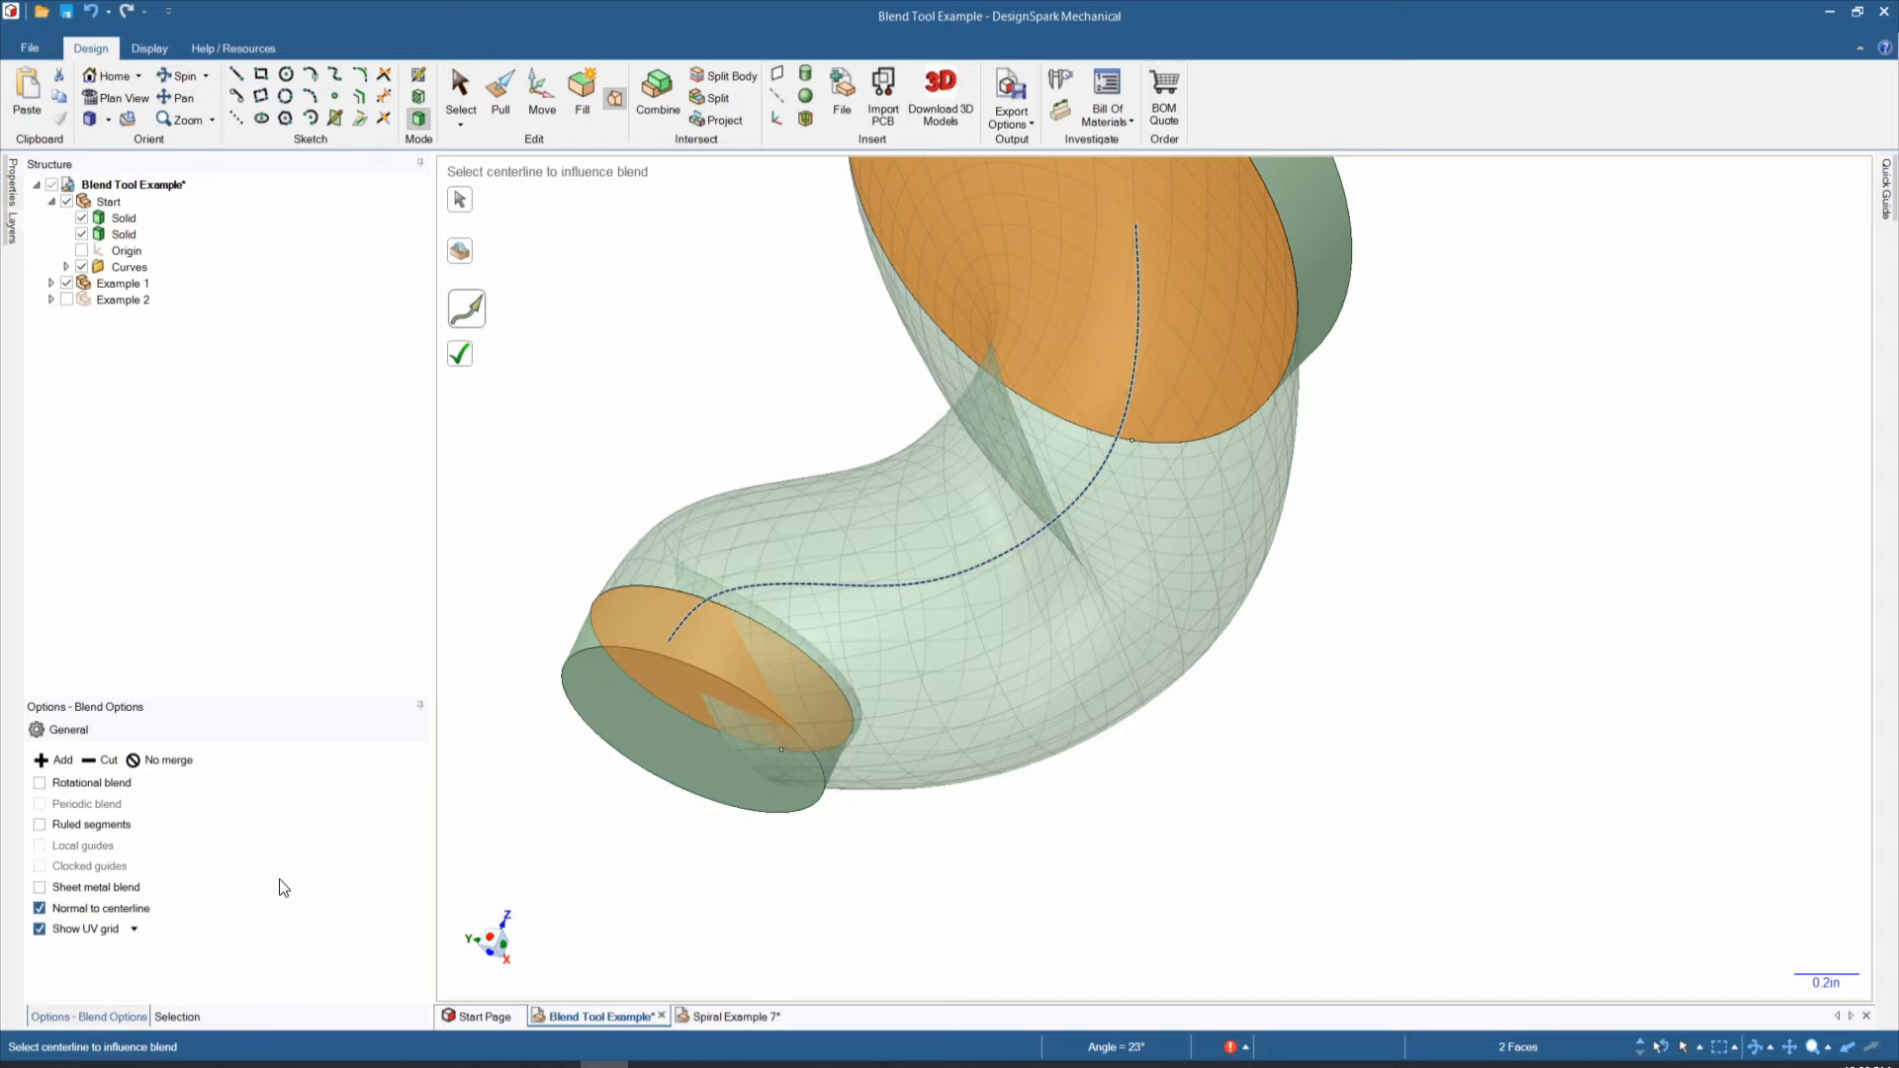
pyautogui.click(39, 907)
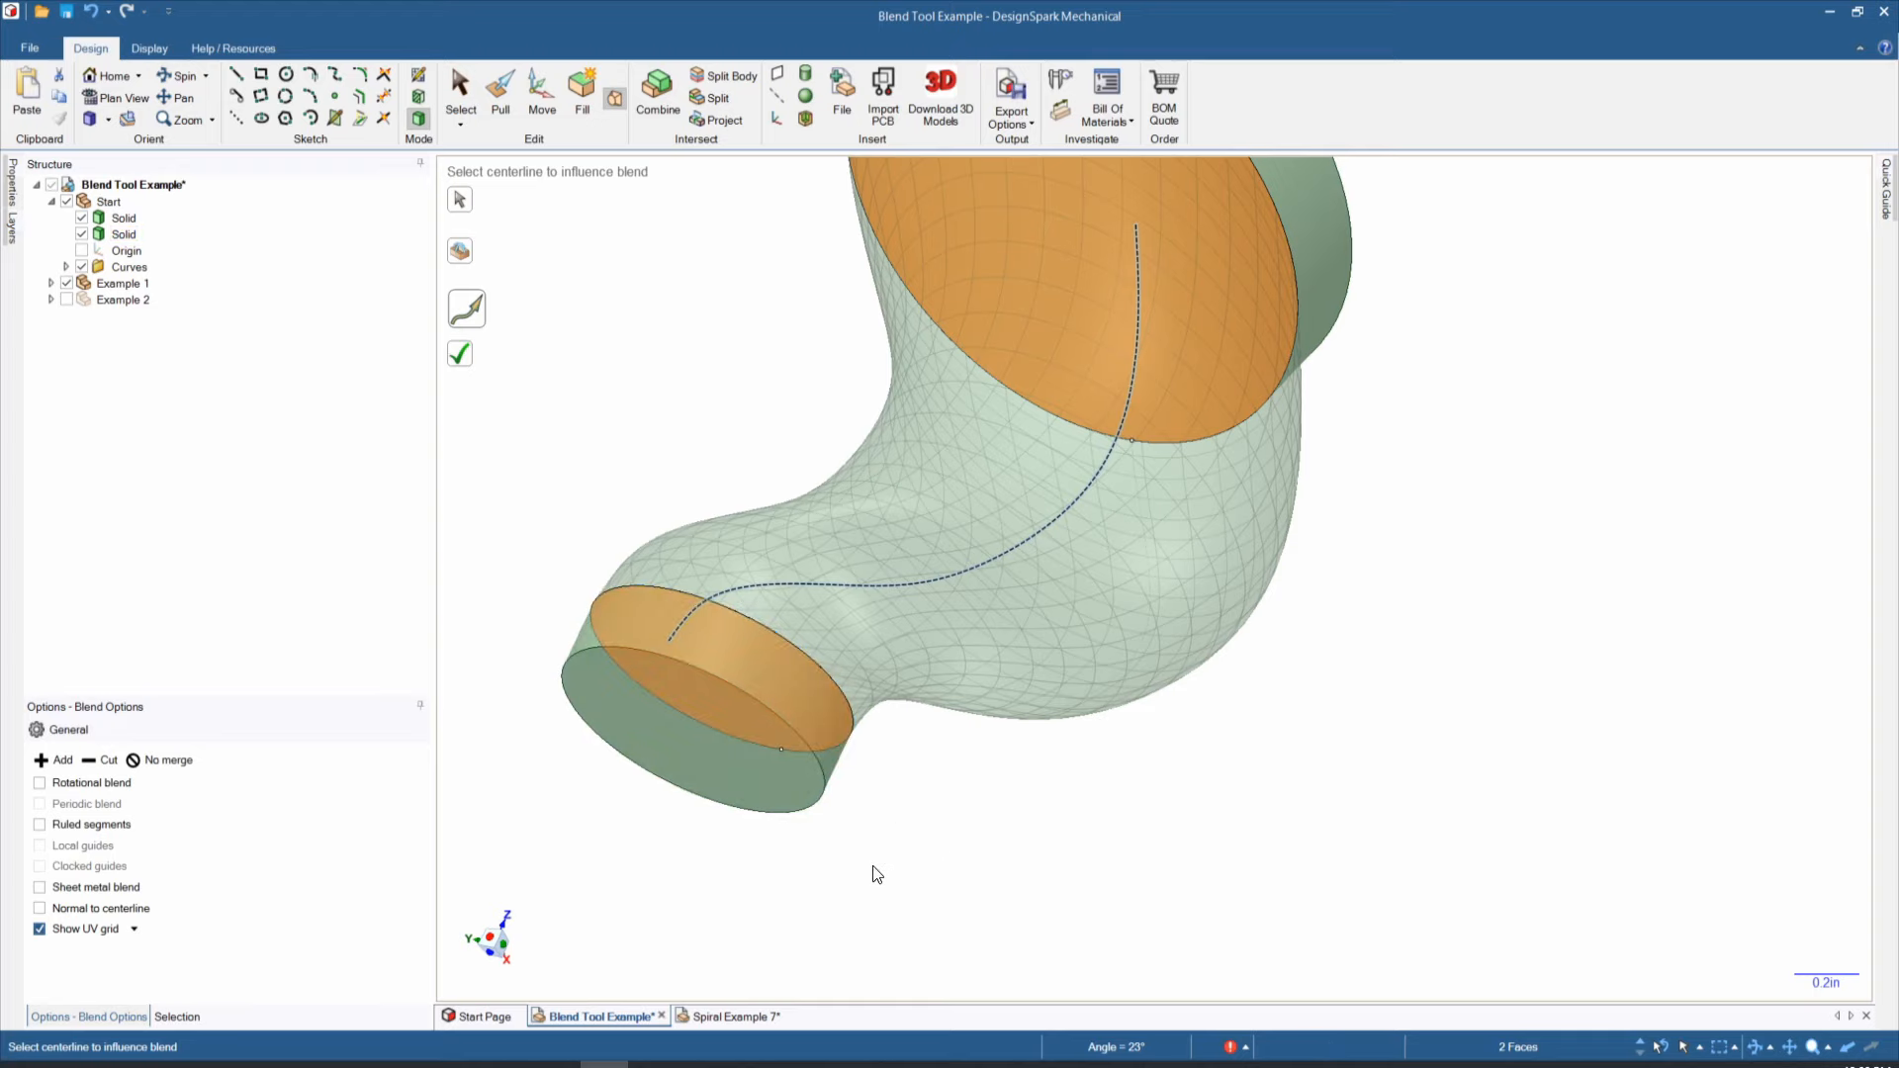
# Step: Complete the centerline-guided blend, joining the two discs into one solid
pyautogui.scroll(-3, 755, 892)
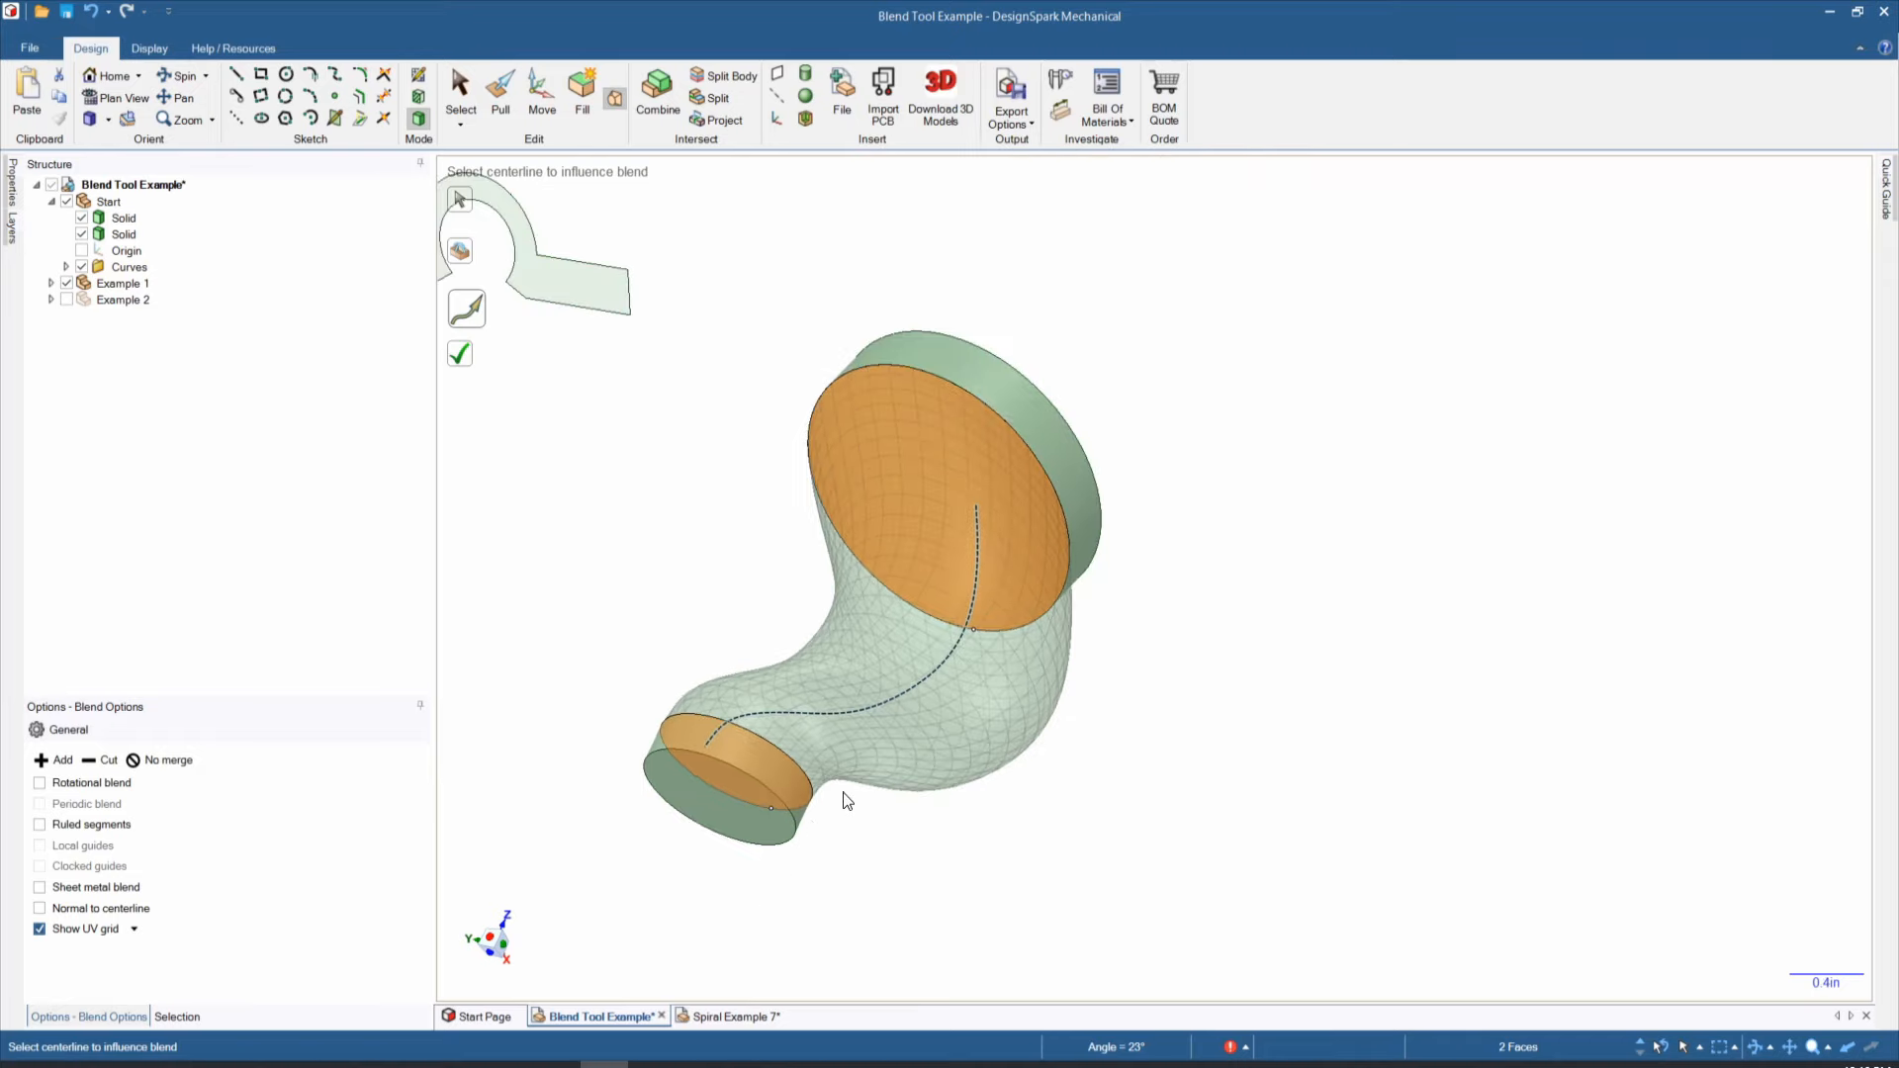
pyautogui.scroll(3, 847, 790)
pyautogui.scroll(1, 858, 779)
pyautogui.moveTo(915, 857); pyautogui.dragTo(964, 863, button='middle')
pyautogui.scroll(-2, 1167, 770)
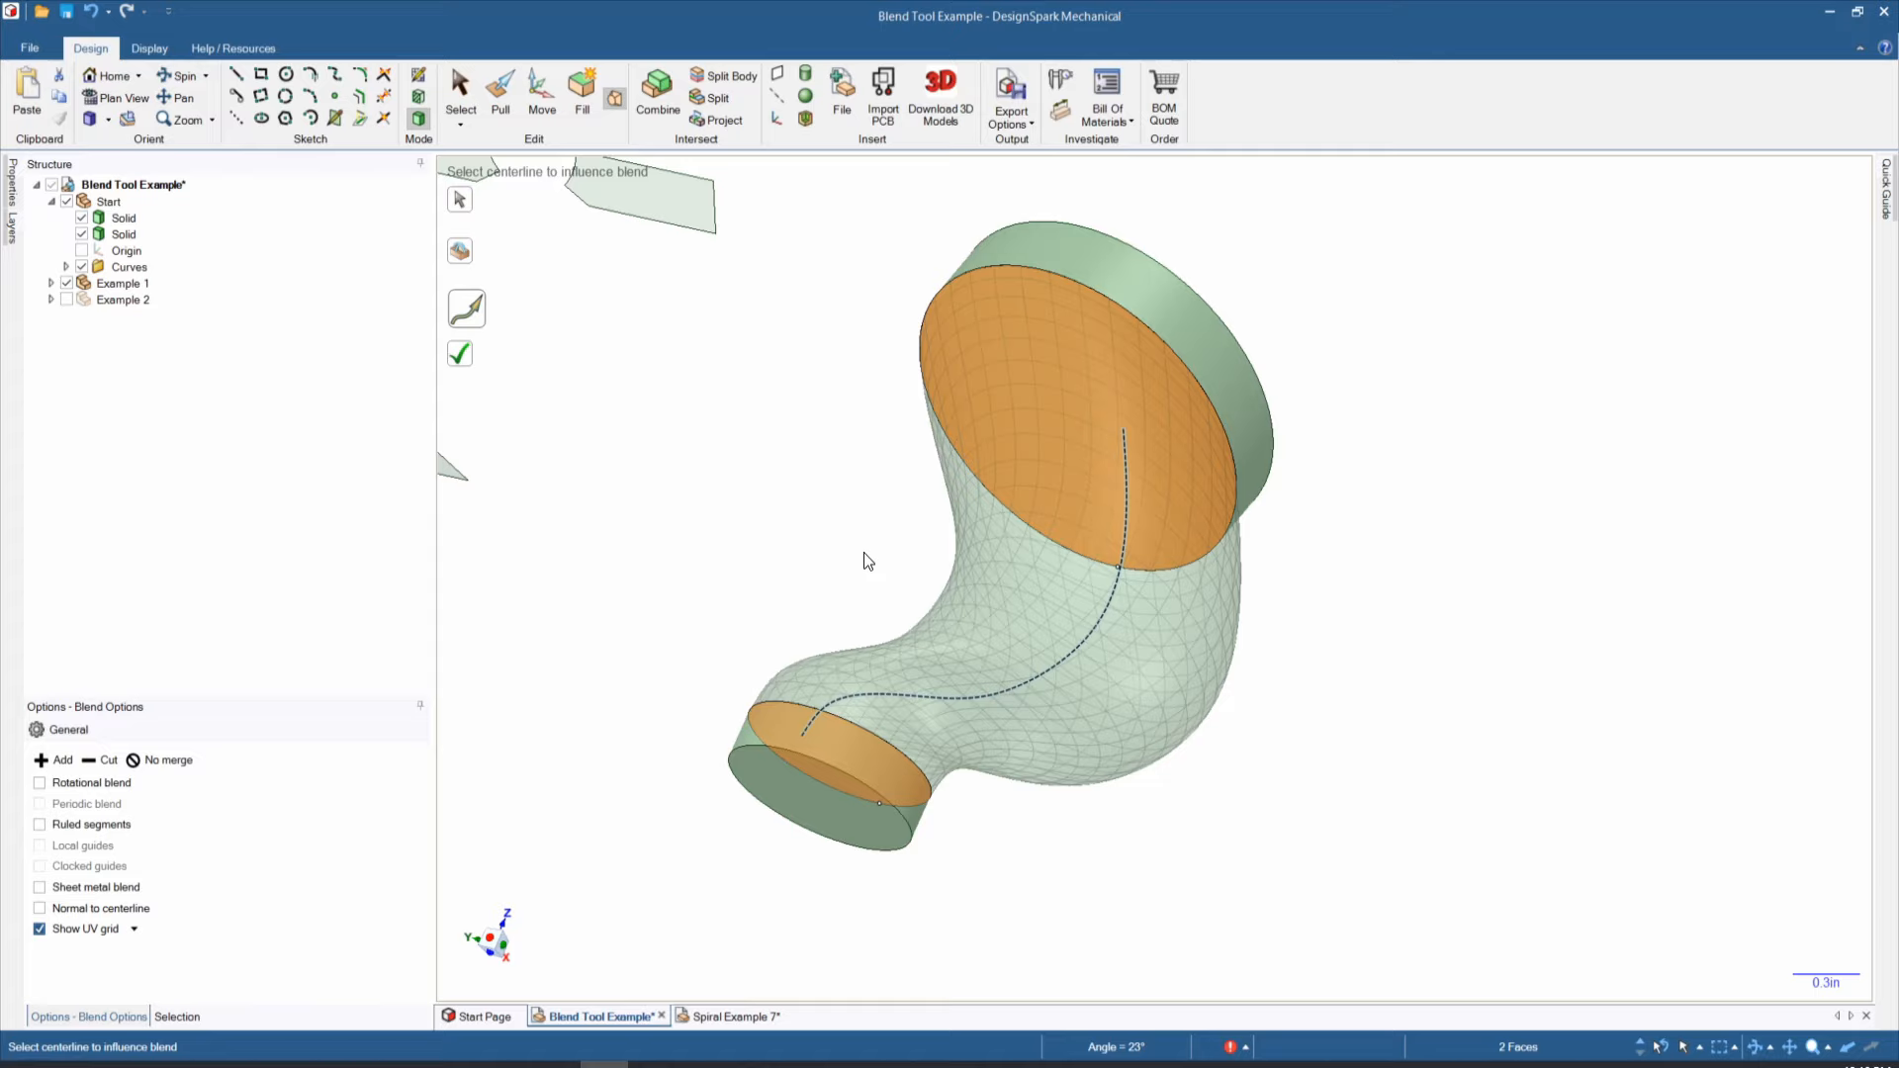
pyautogui.press('Return')
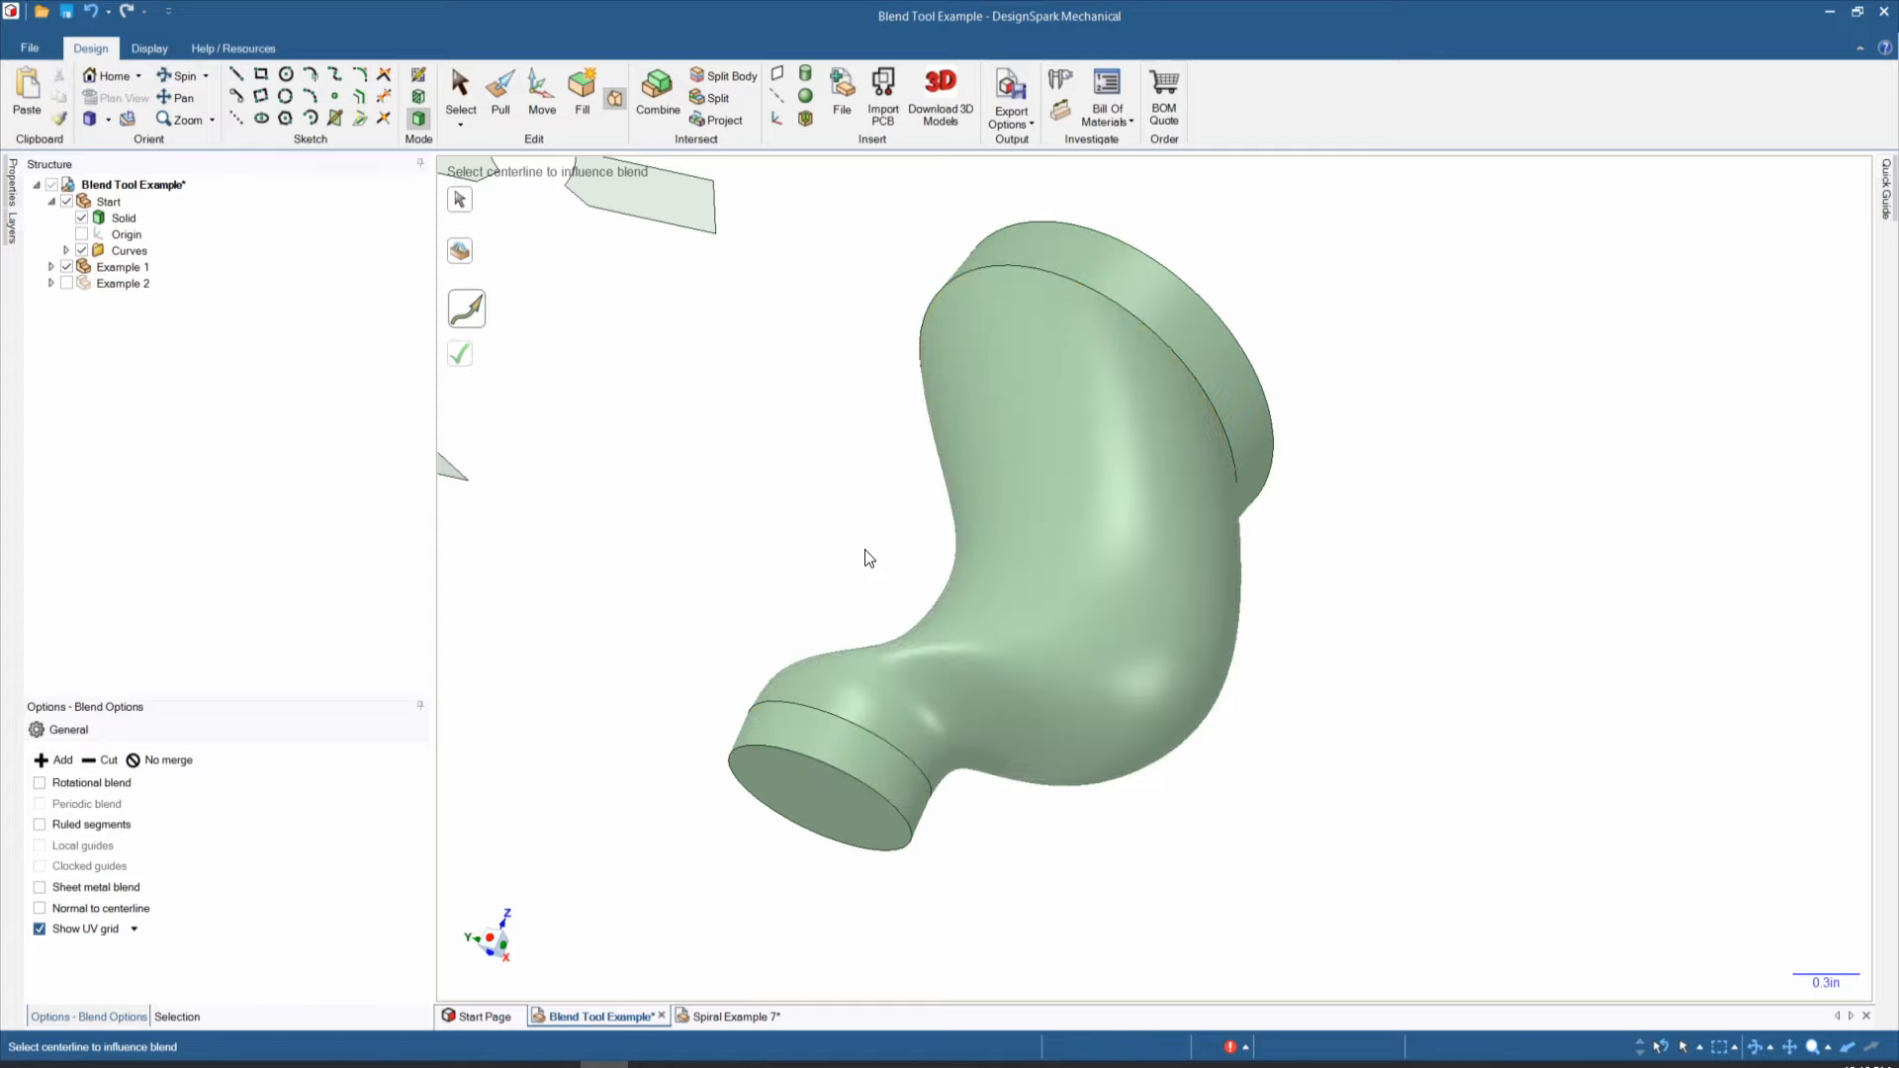
pyautogui.scroll(-5, 864, 549)
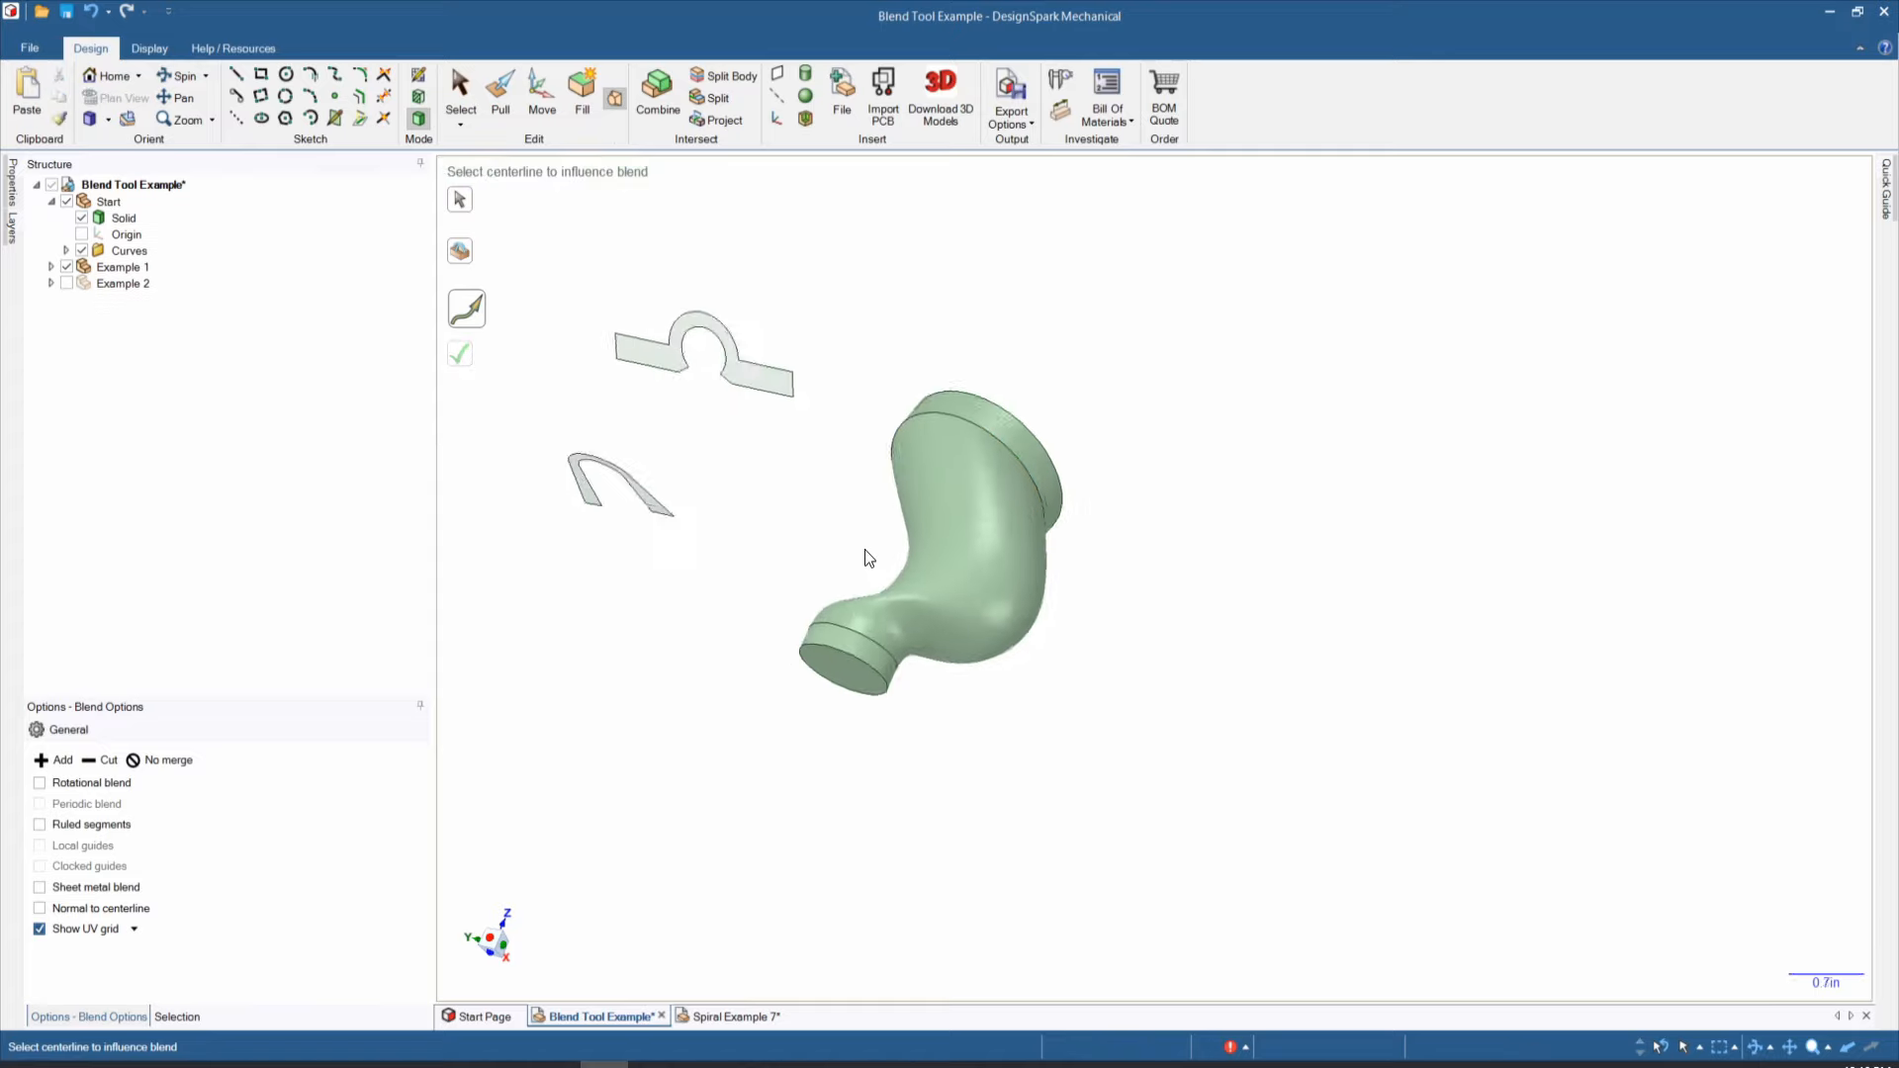
# Step: Show the Example 2 component and hide the Example 1 and Start components
pyautogui.moveTo(865, 549); pyautogui.dragTo(706, 685, button='middle')
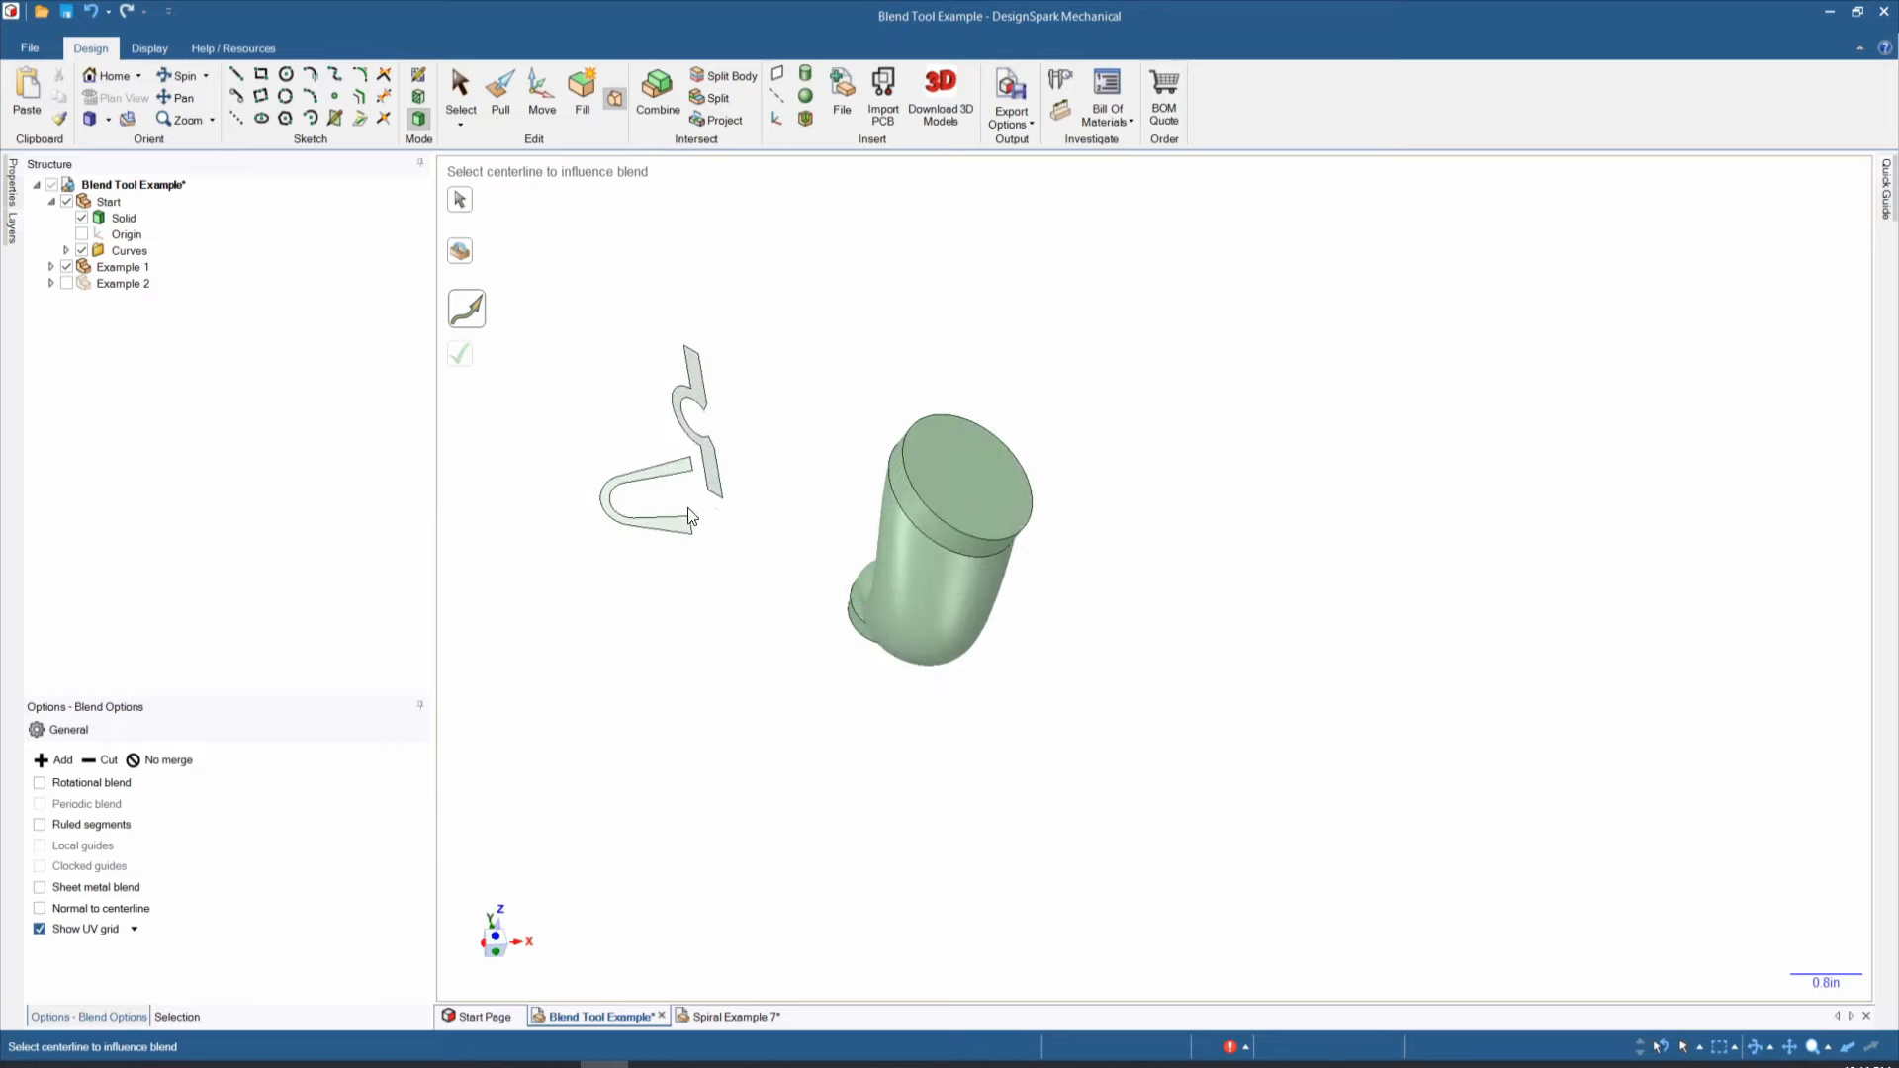
pyautogui.moveTo(669, 609); pyautogui.dragTo(727, 577, button='middle')
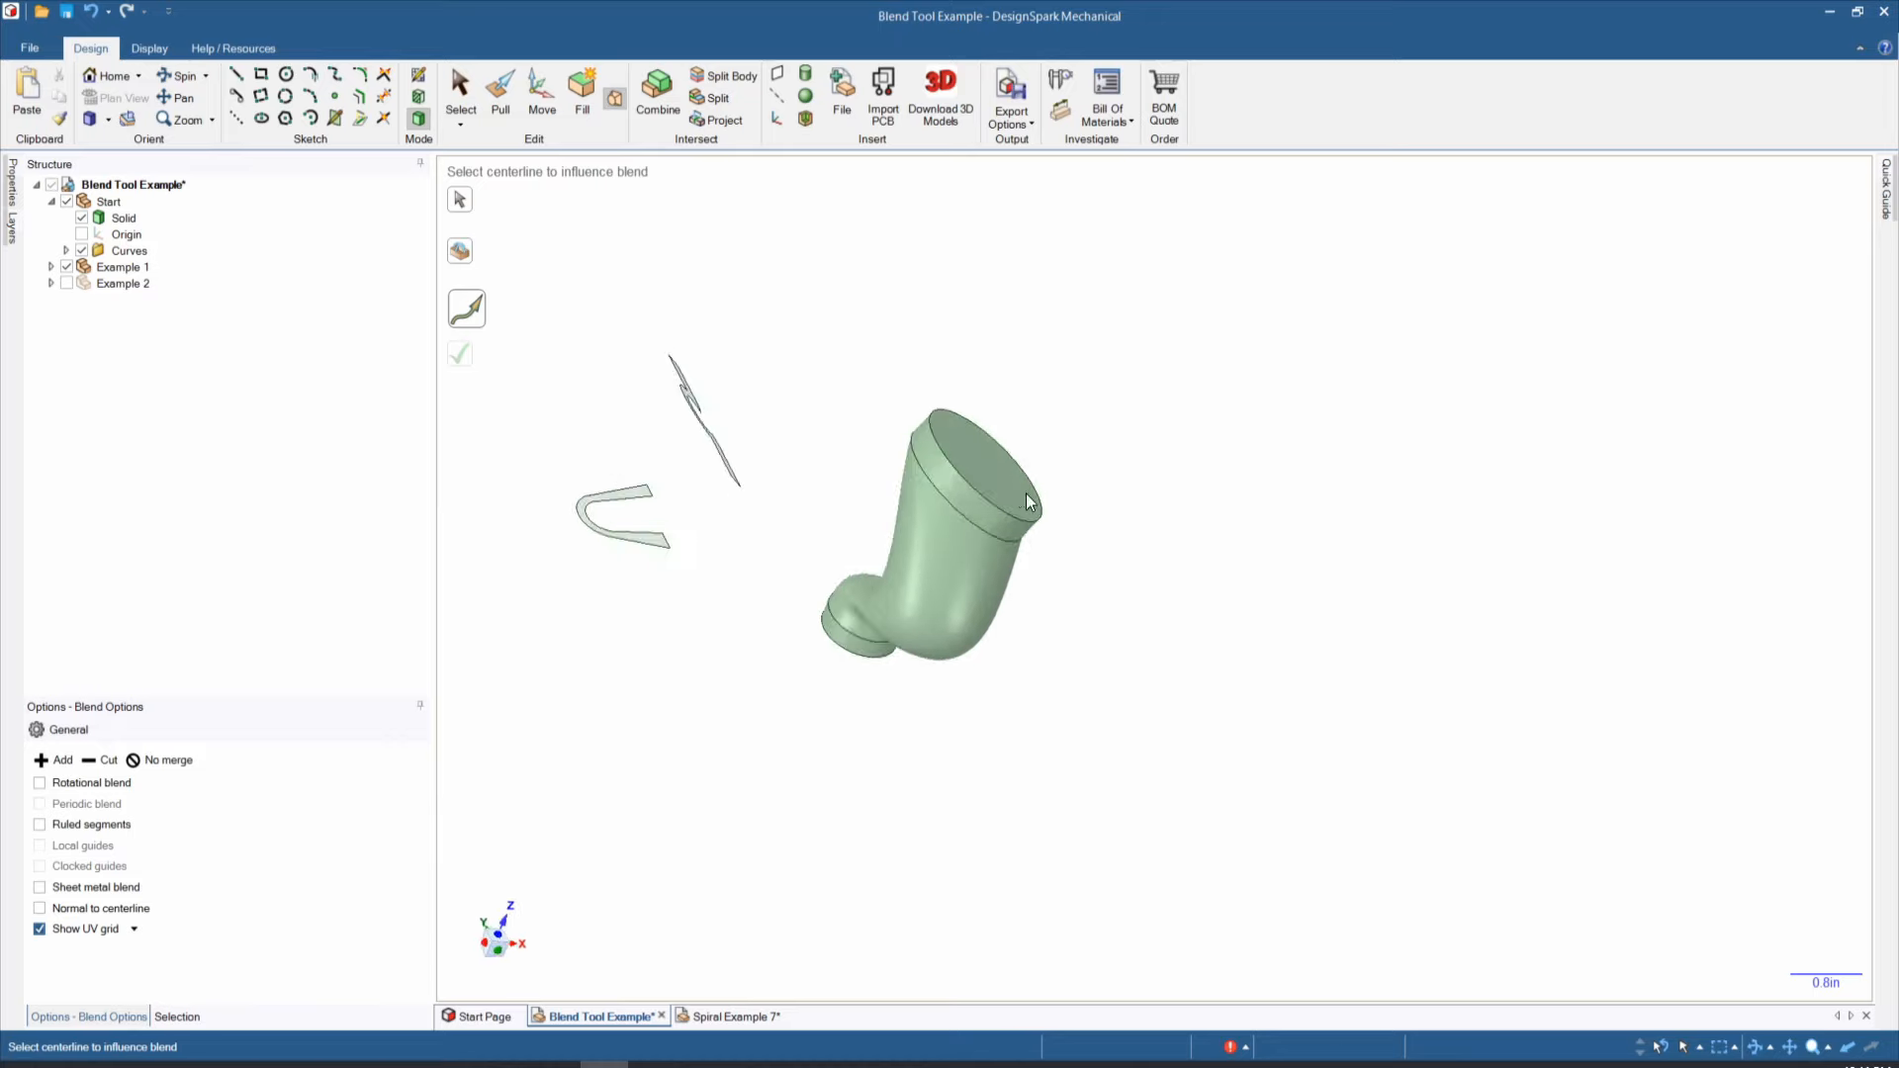
pyautogui.moveTo(1011, 499); pyautogui.dragTo(847, 680, button='middle')
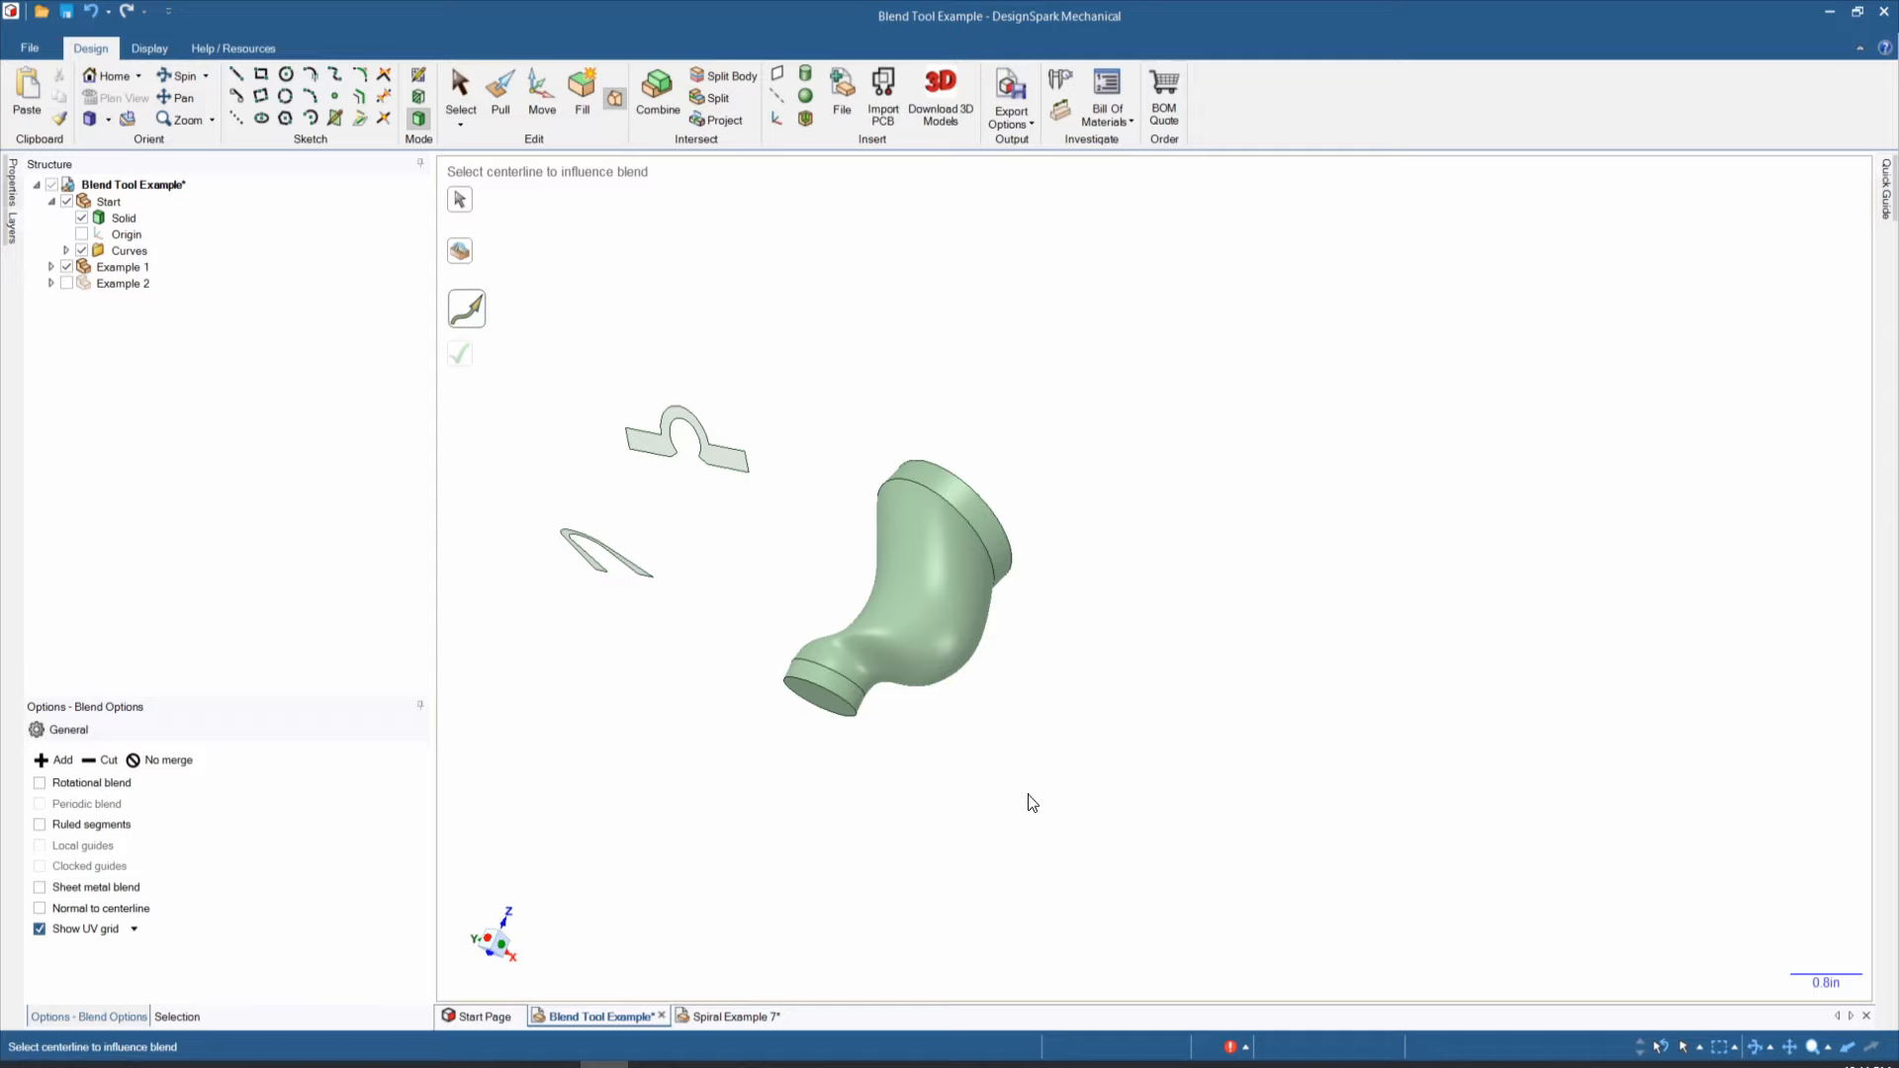
pyautogui.click(66, 283)
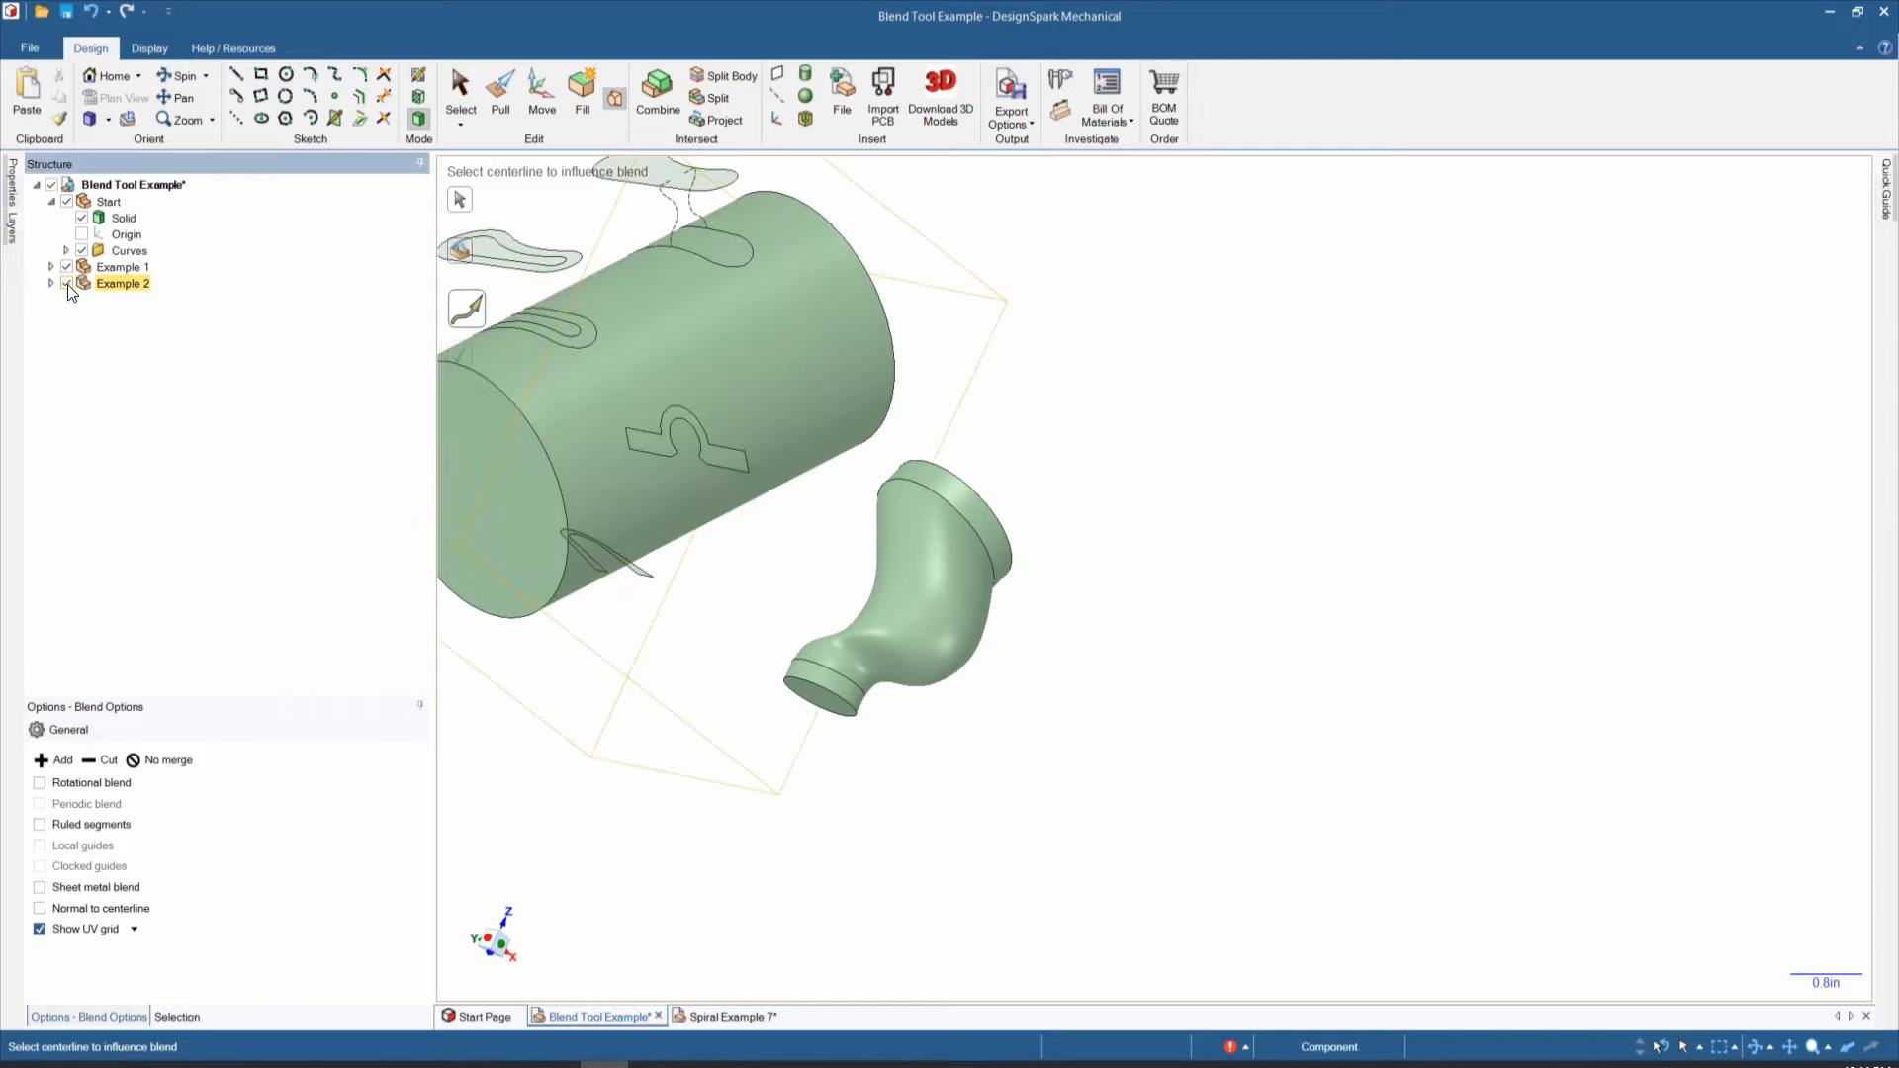
pyautogui.click(66, 268)
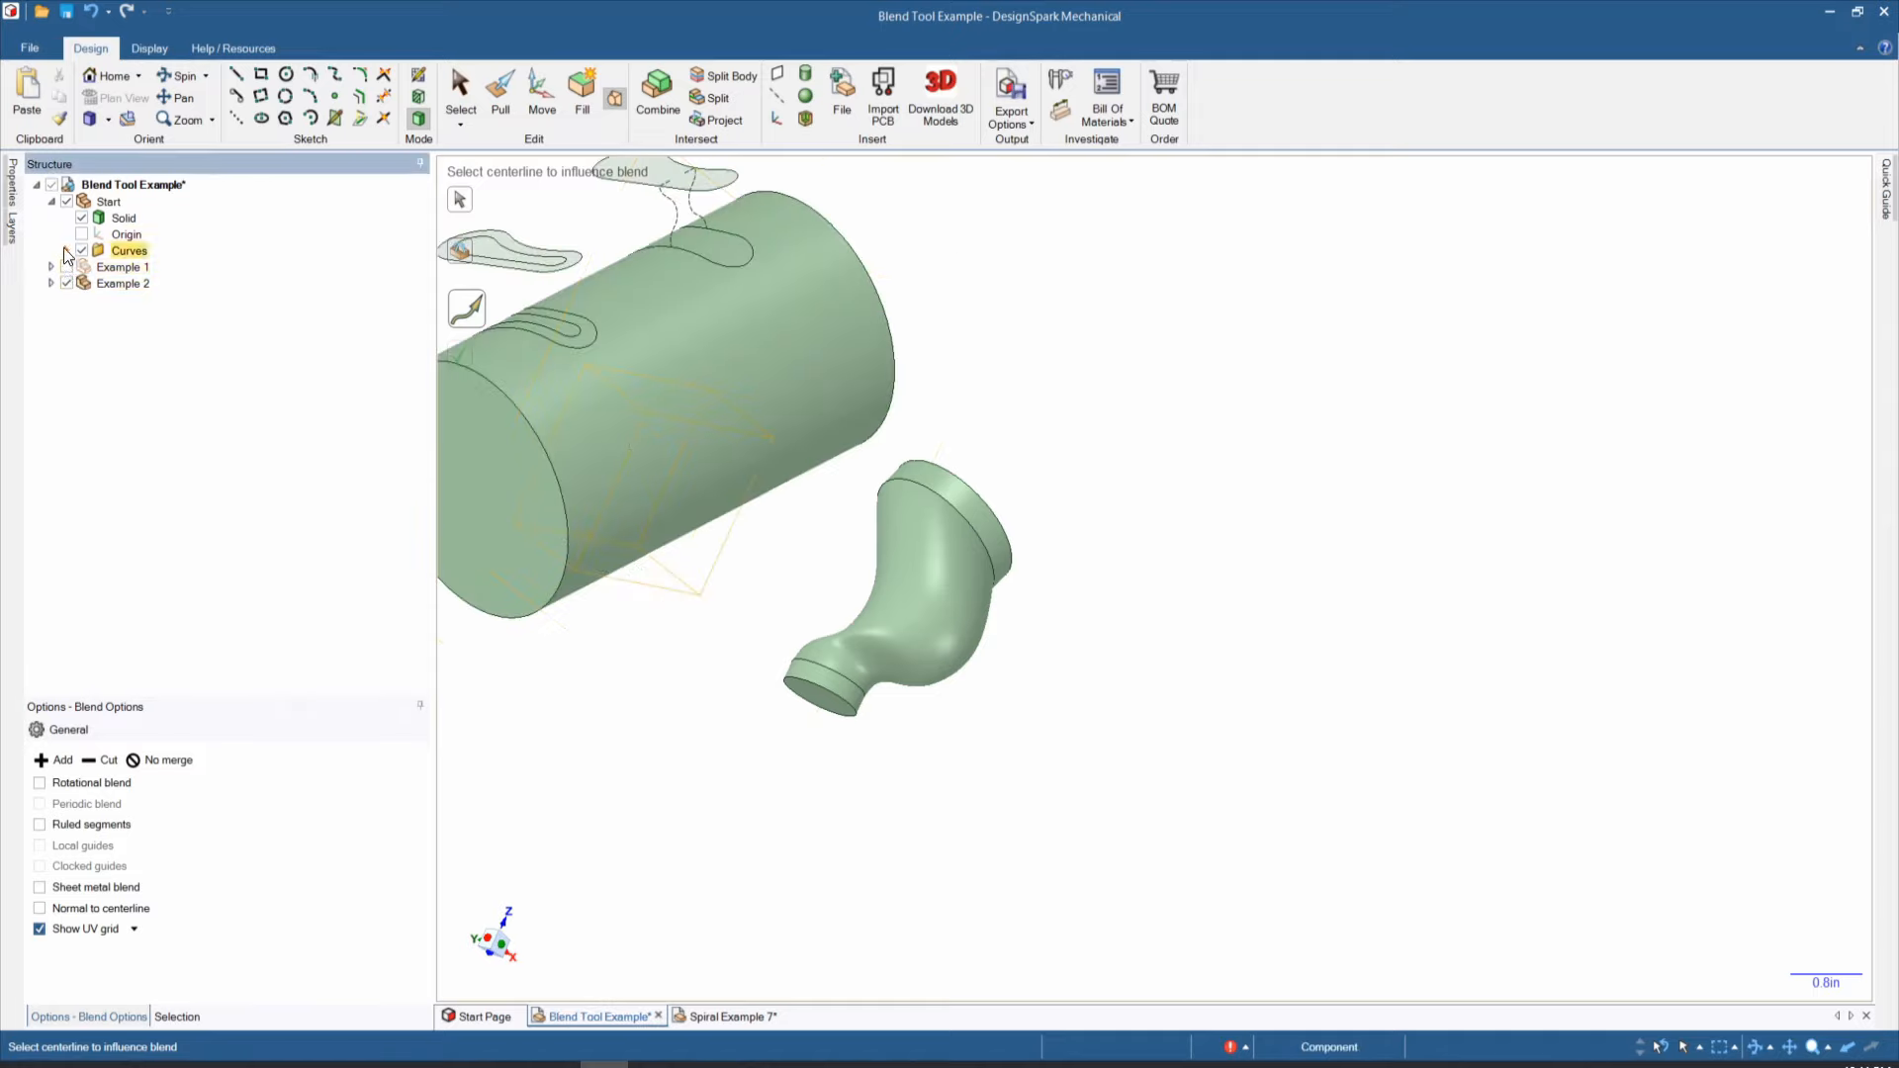
pyautogui.click(66, 202)
# Step: Preview a blend between the cylinder's ring-shaped outline face and the matching ring surface above it, and cancel the blend
pyautogui.moveTo(720, 346); pyautogui.dragTo(905, 663, button='middle')
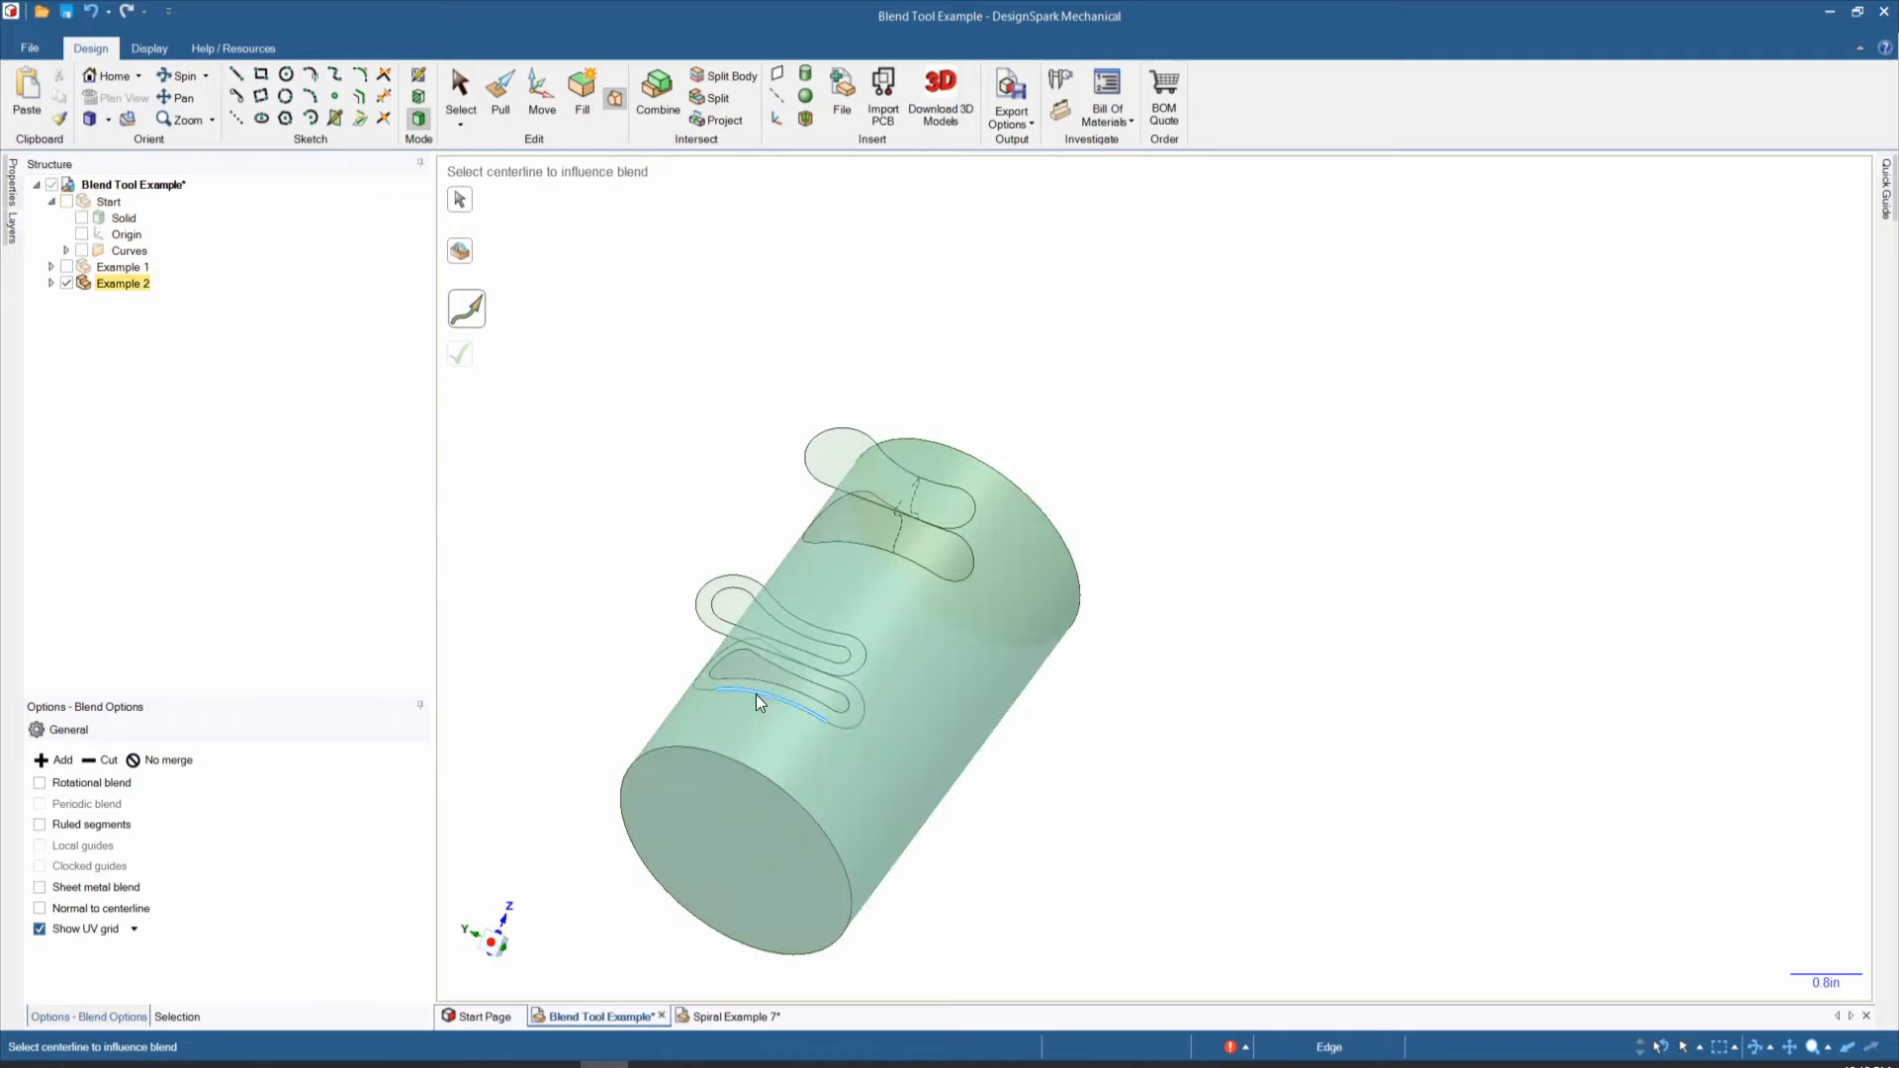
pyautogui.moveTo(845, 724); pyautogui.dragTo(767, 663, button='middle')
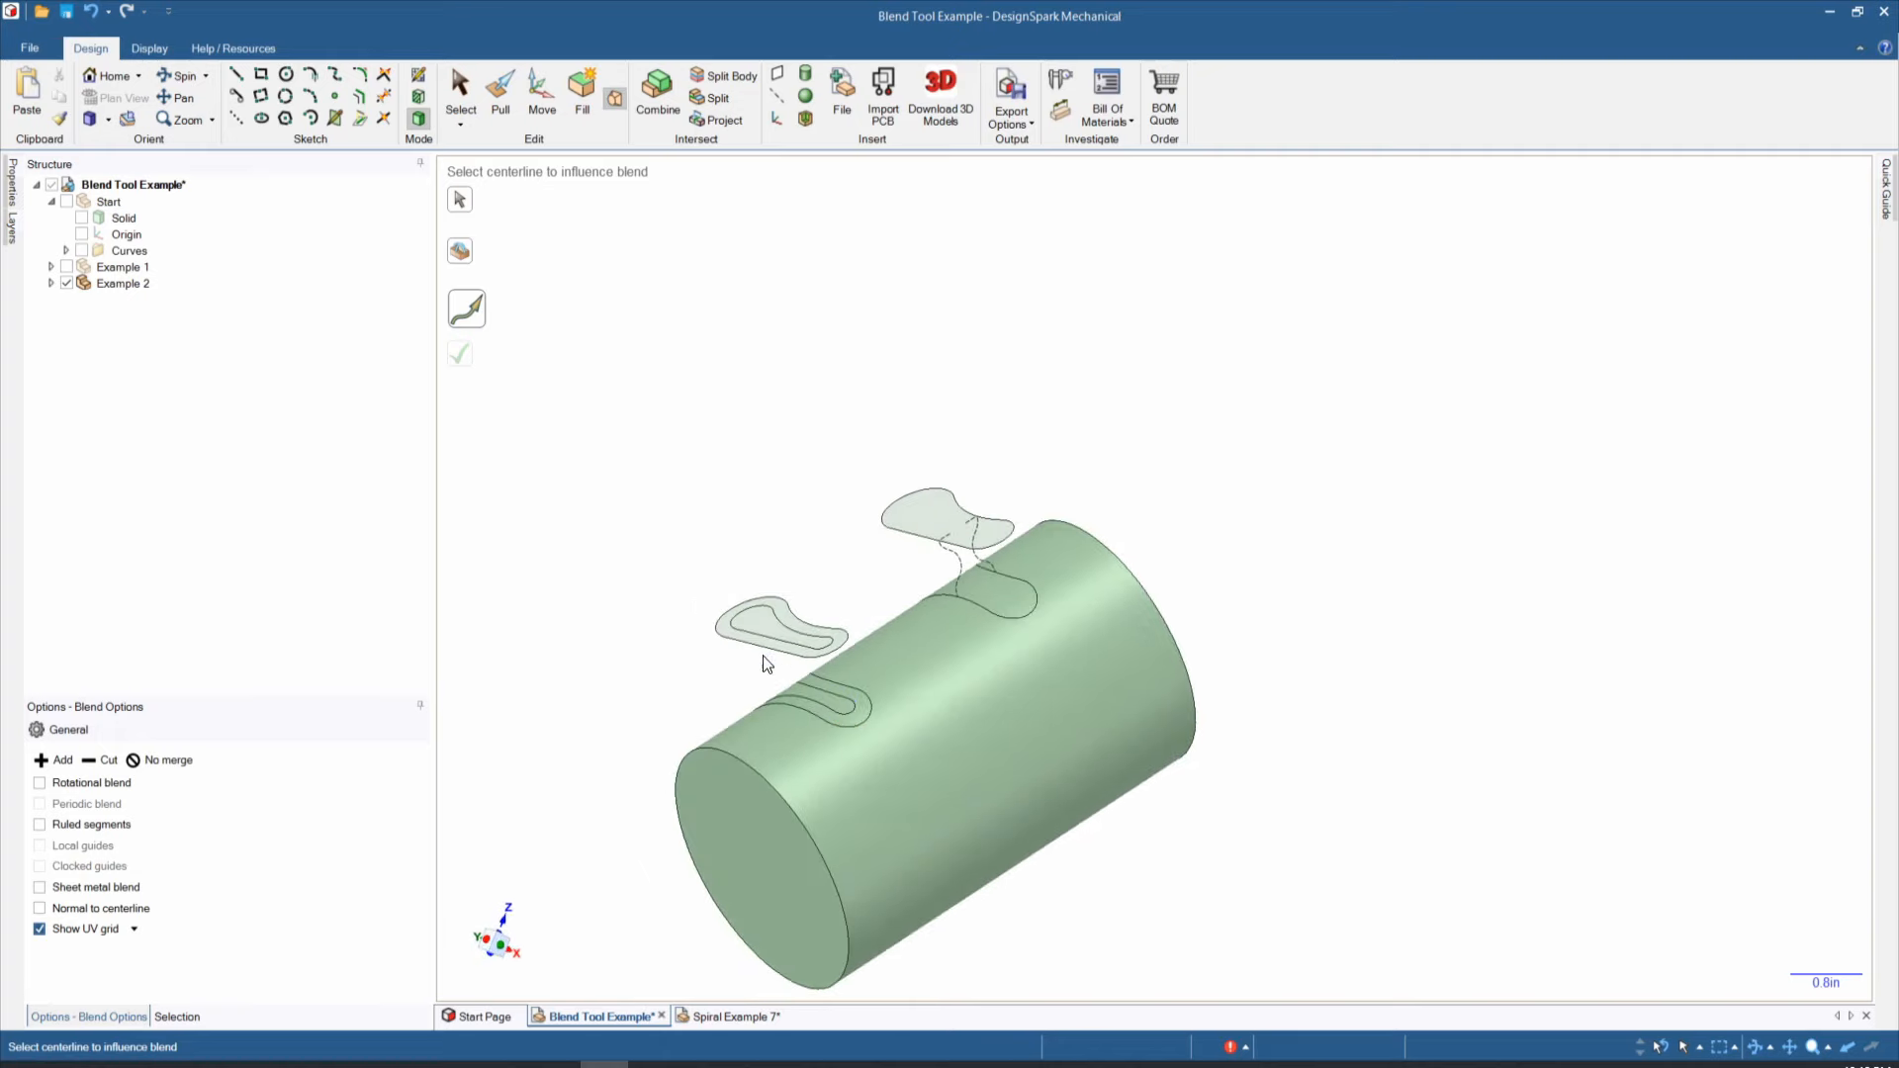
pyautogui.scroll(4, 759, 648)
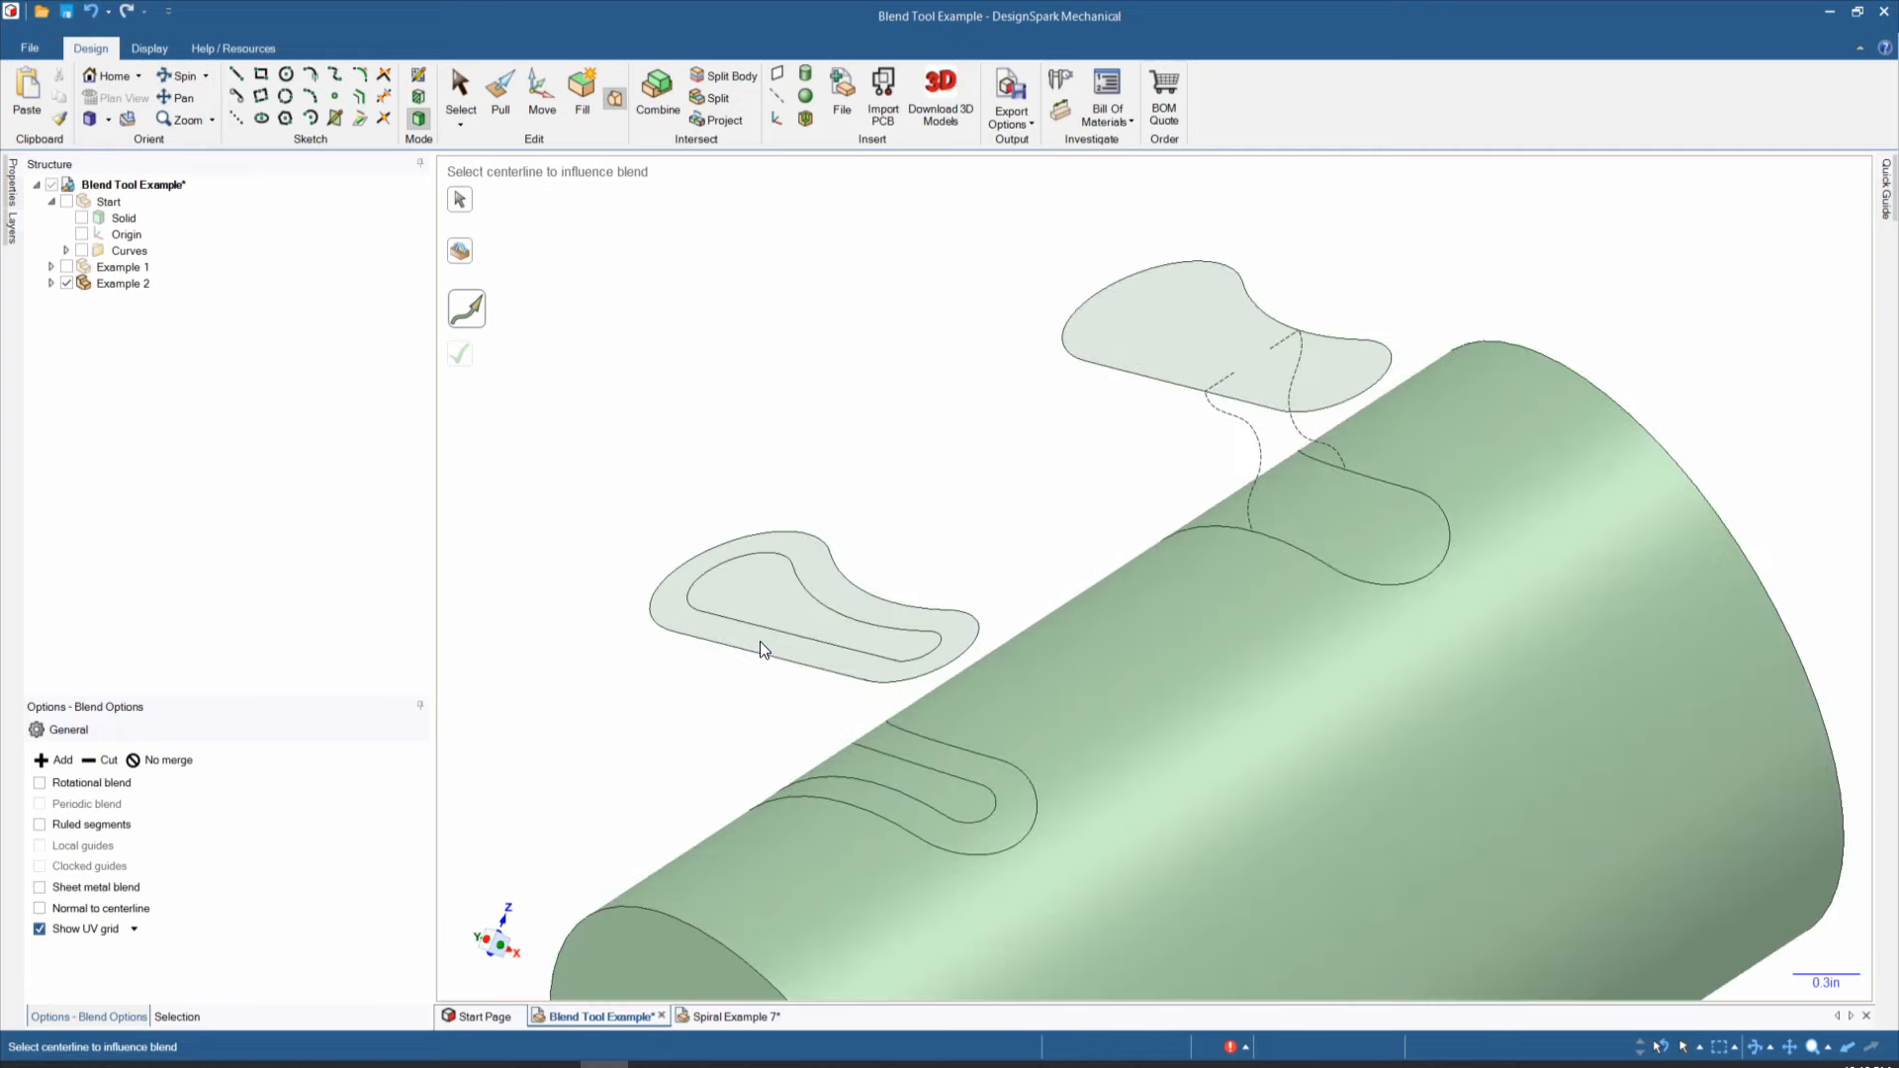
pyautogui.click(465, 204)
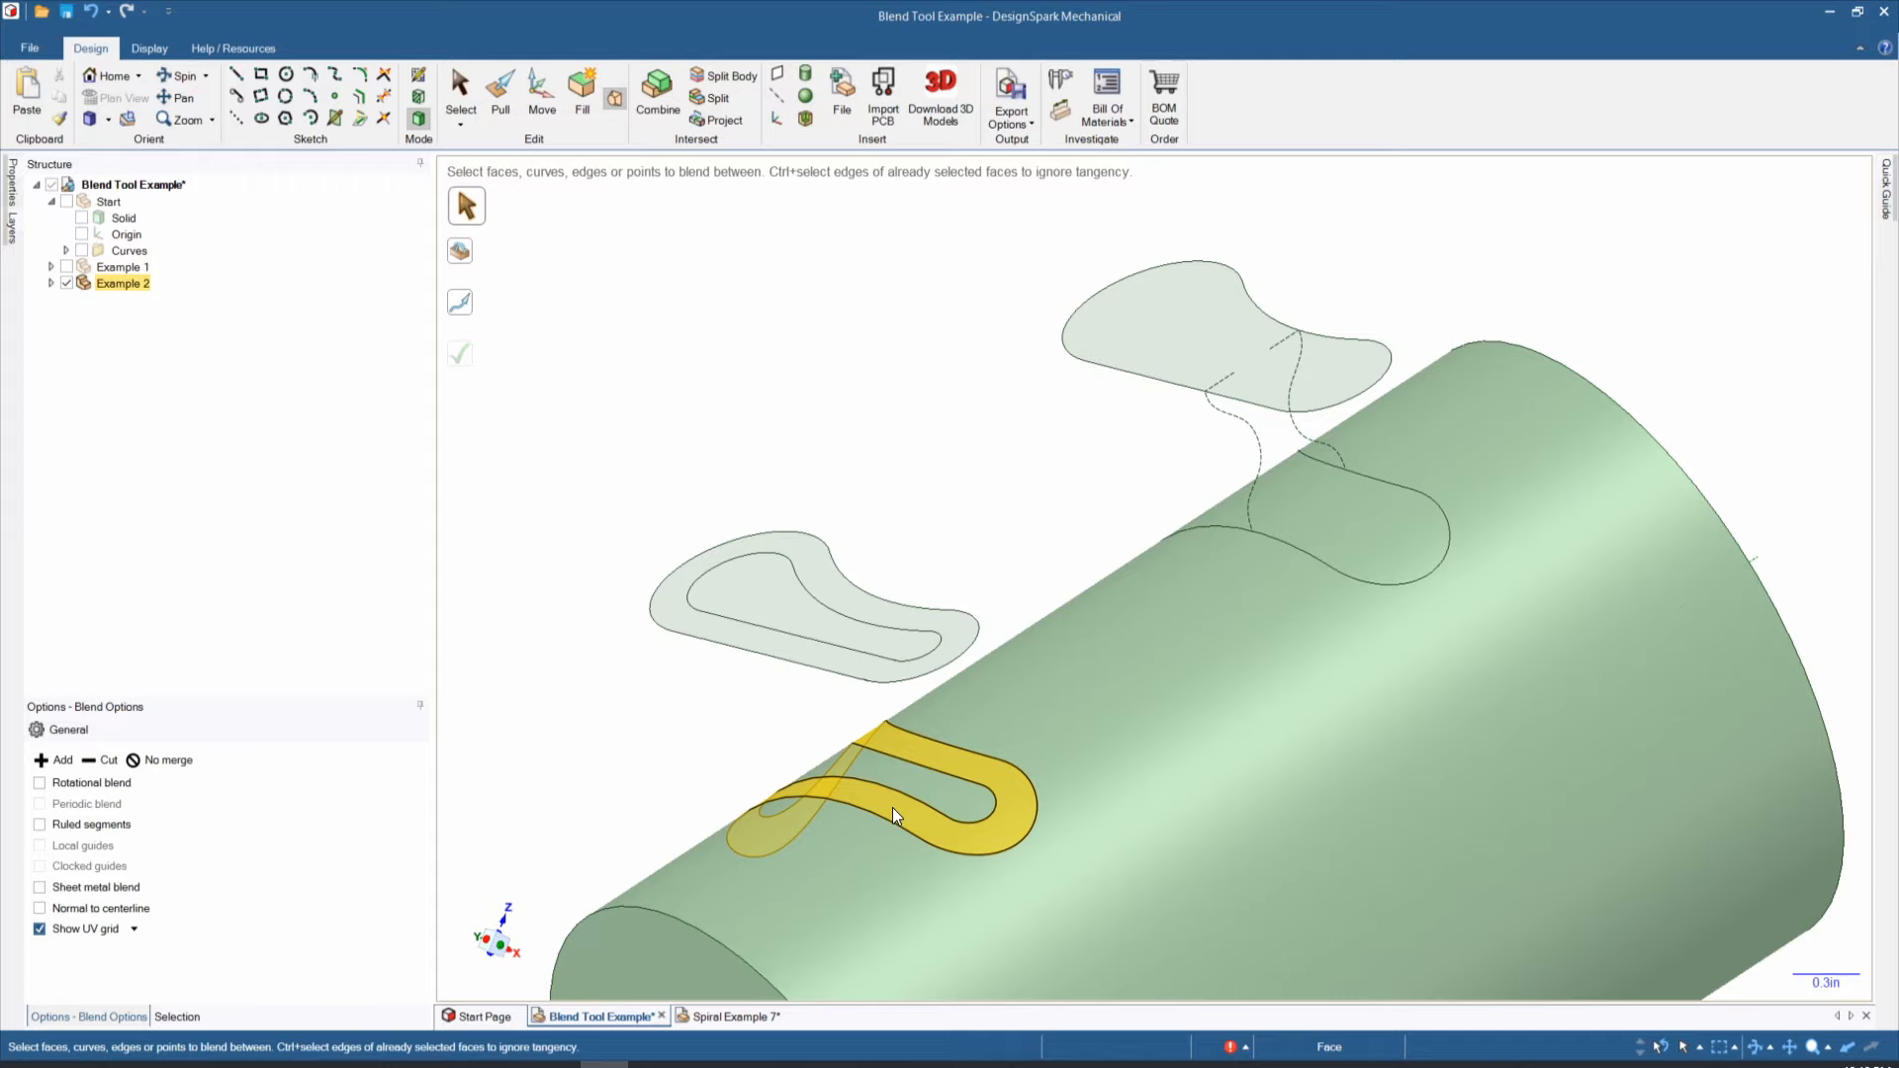
pyautogui.click(892, 808)
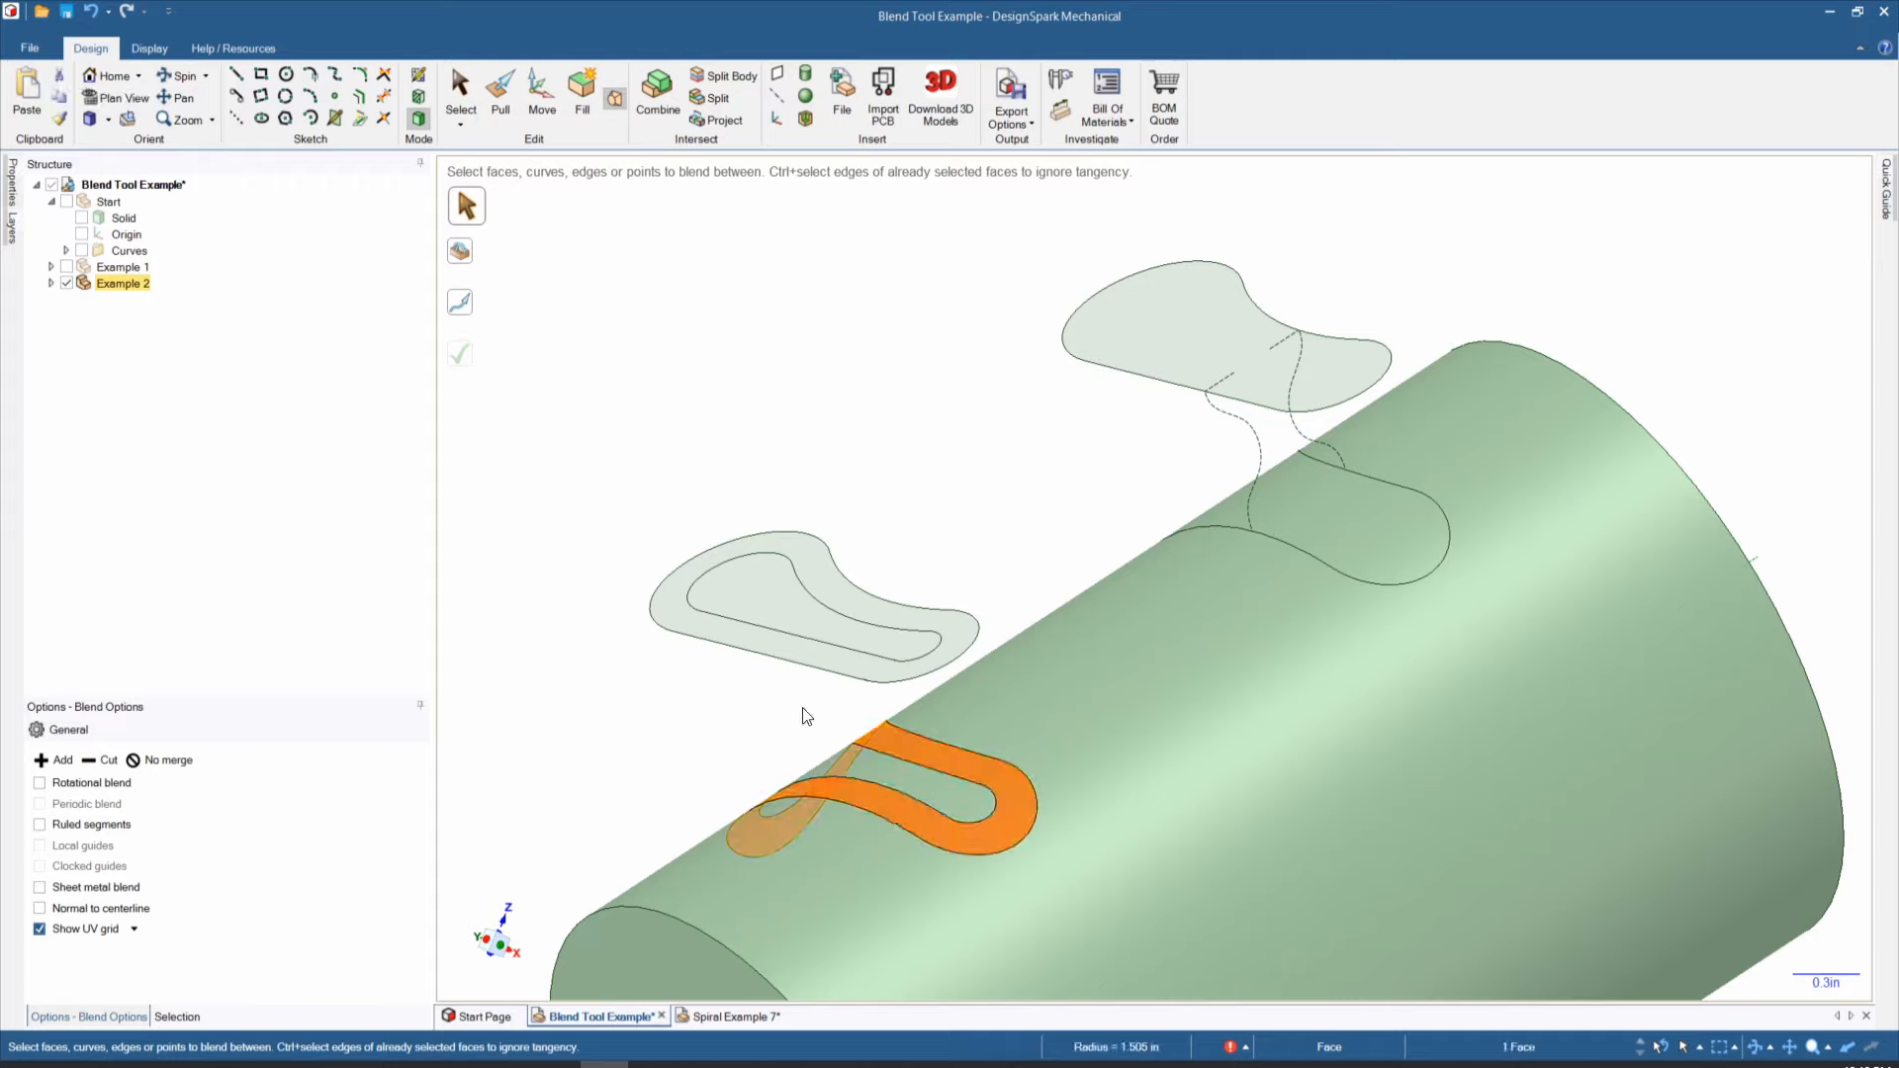
pyautogui.click(772, 645)
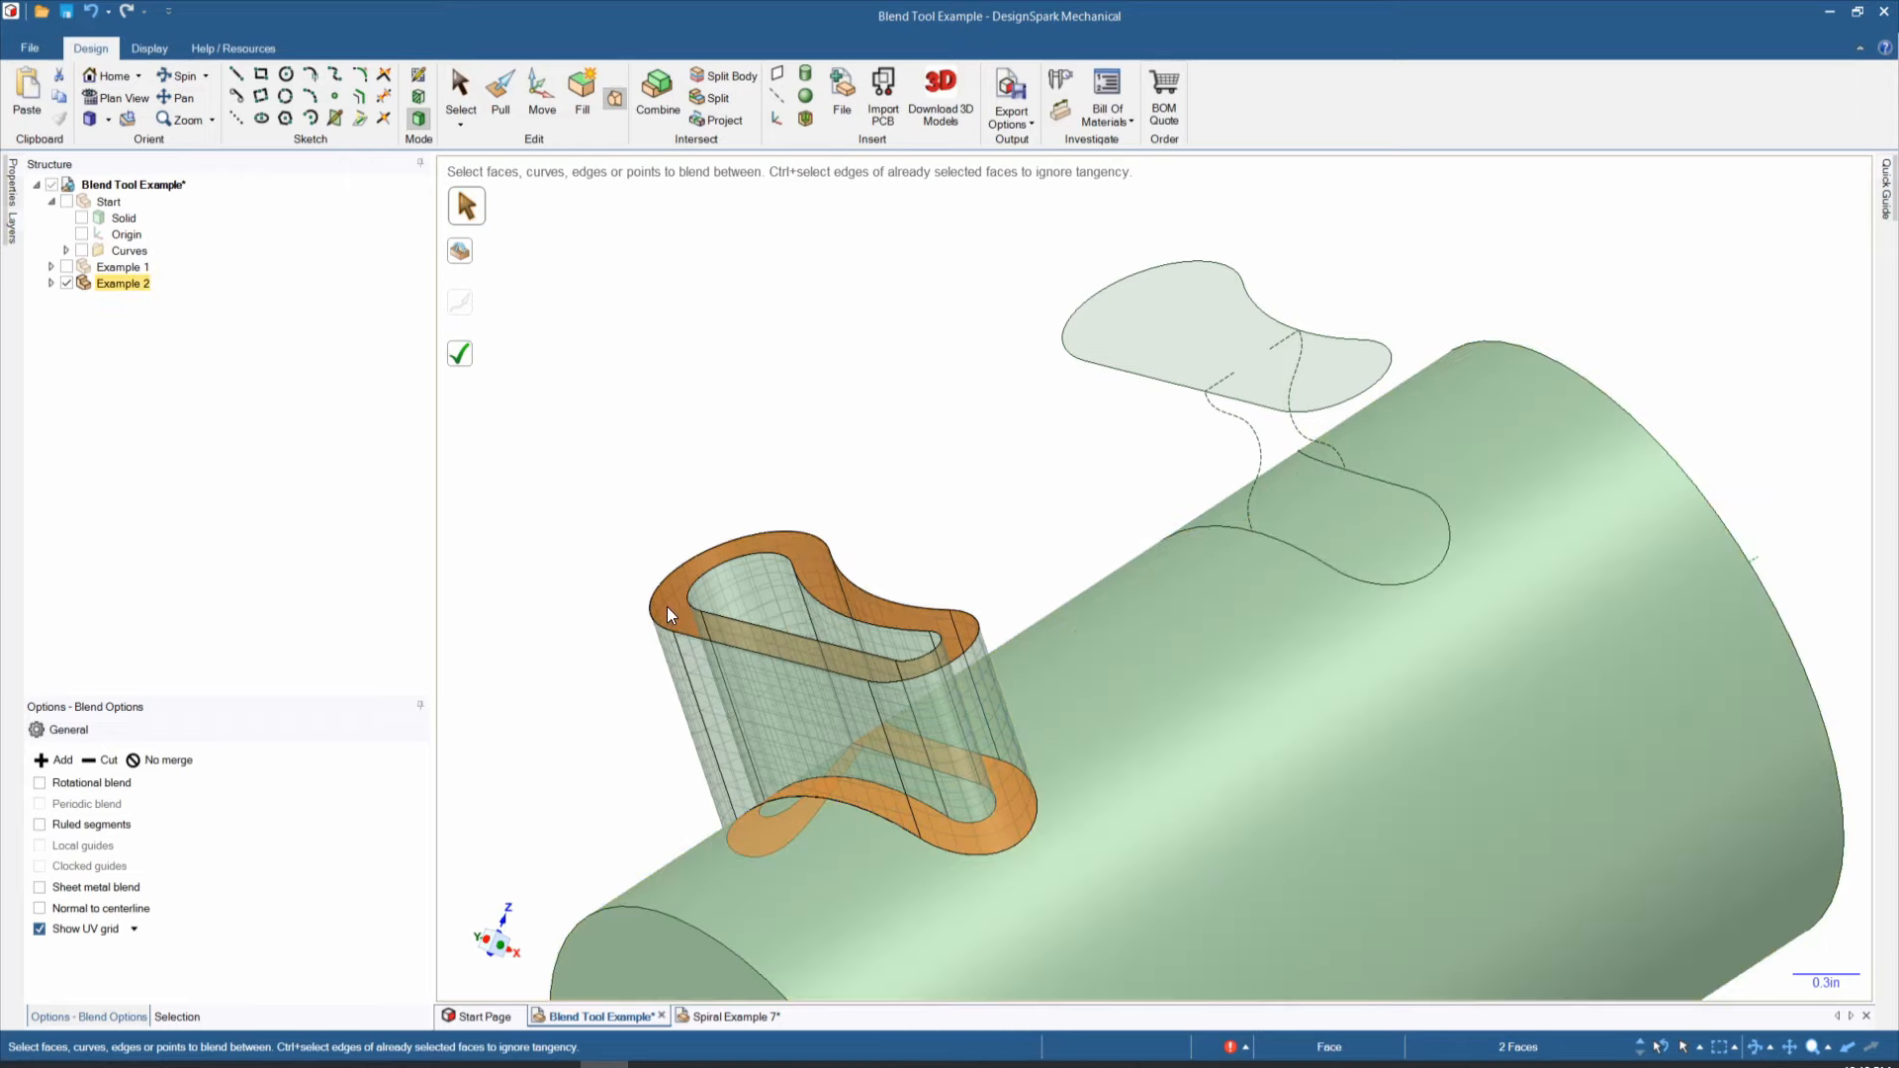
pyautogui.press('Escape')
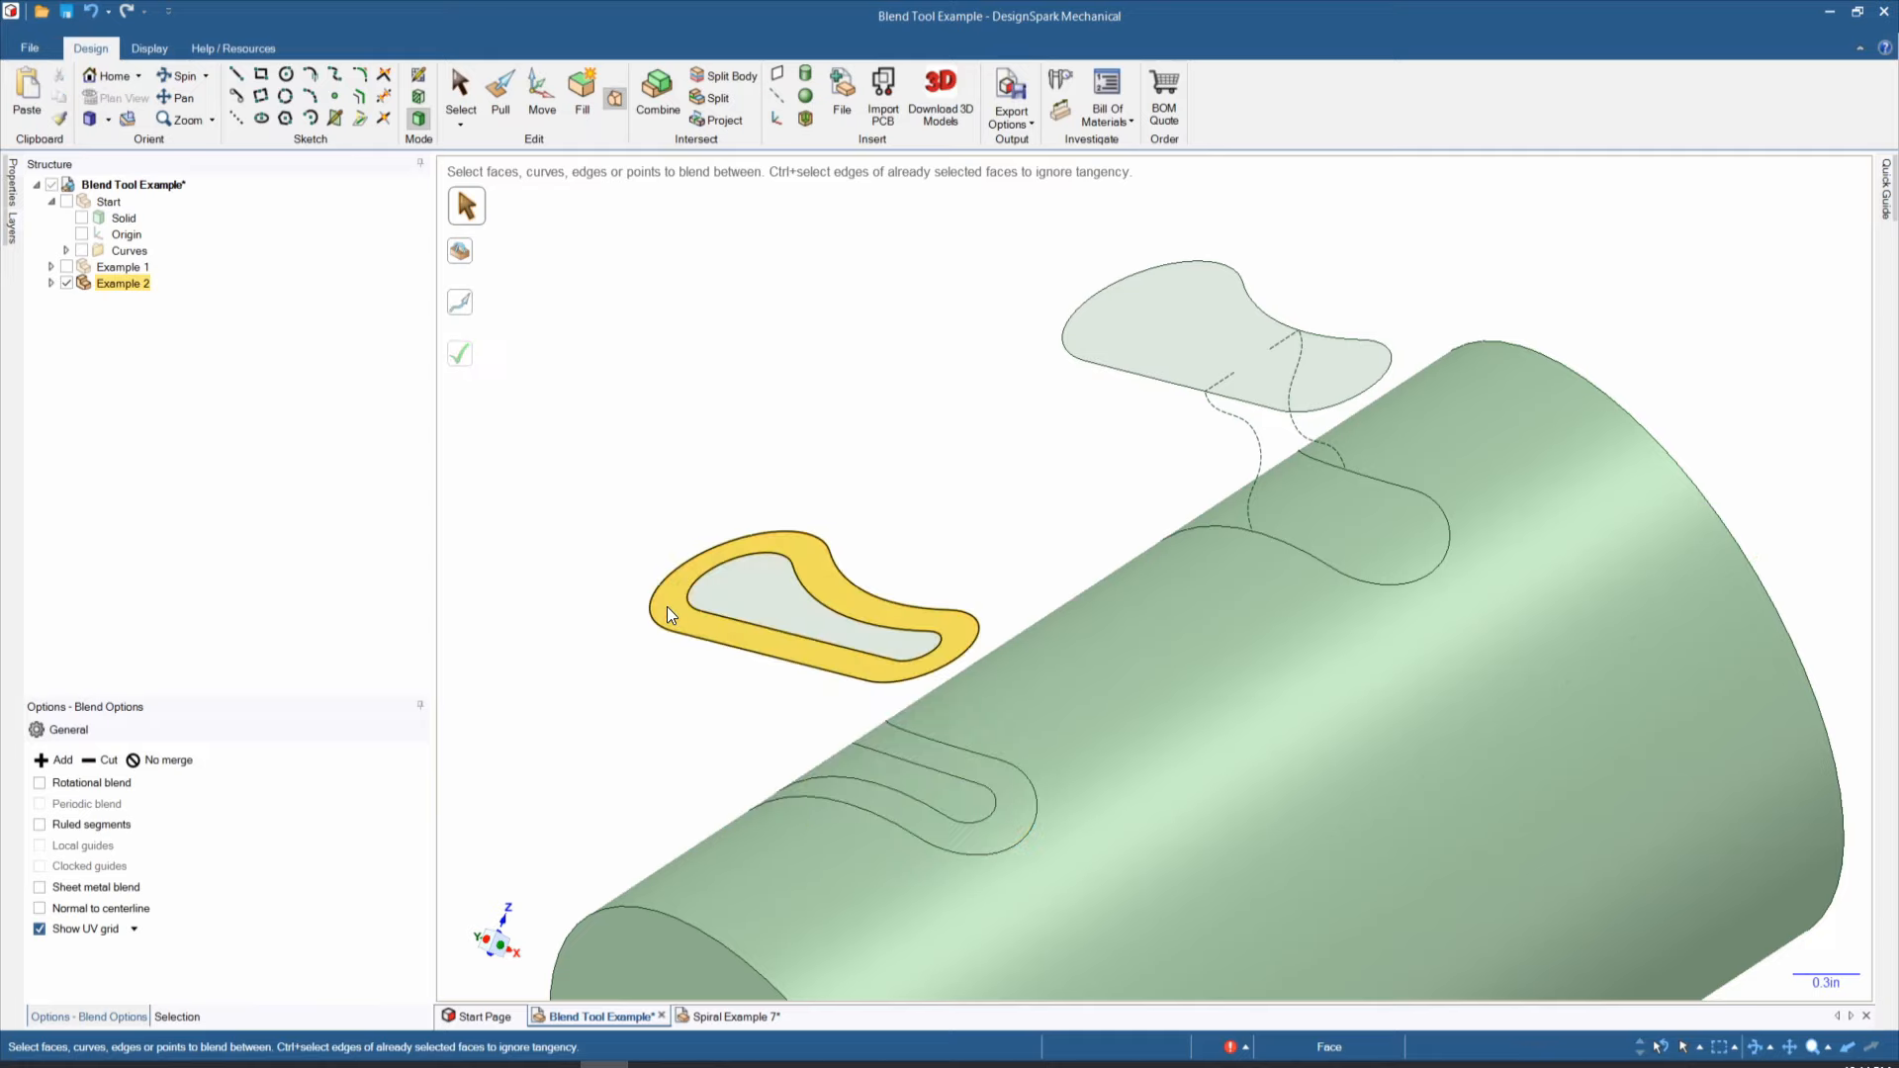
# Step: Preview a blend between the cylinder's inner outline face and the inner surface floating above it, and cancel the blend
pyautogui.click(917, 793)
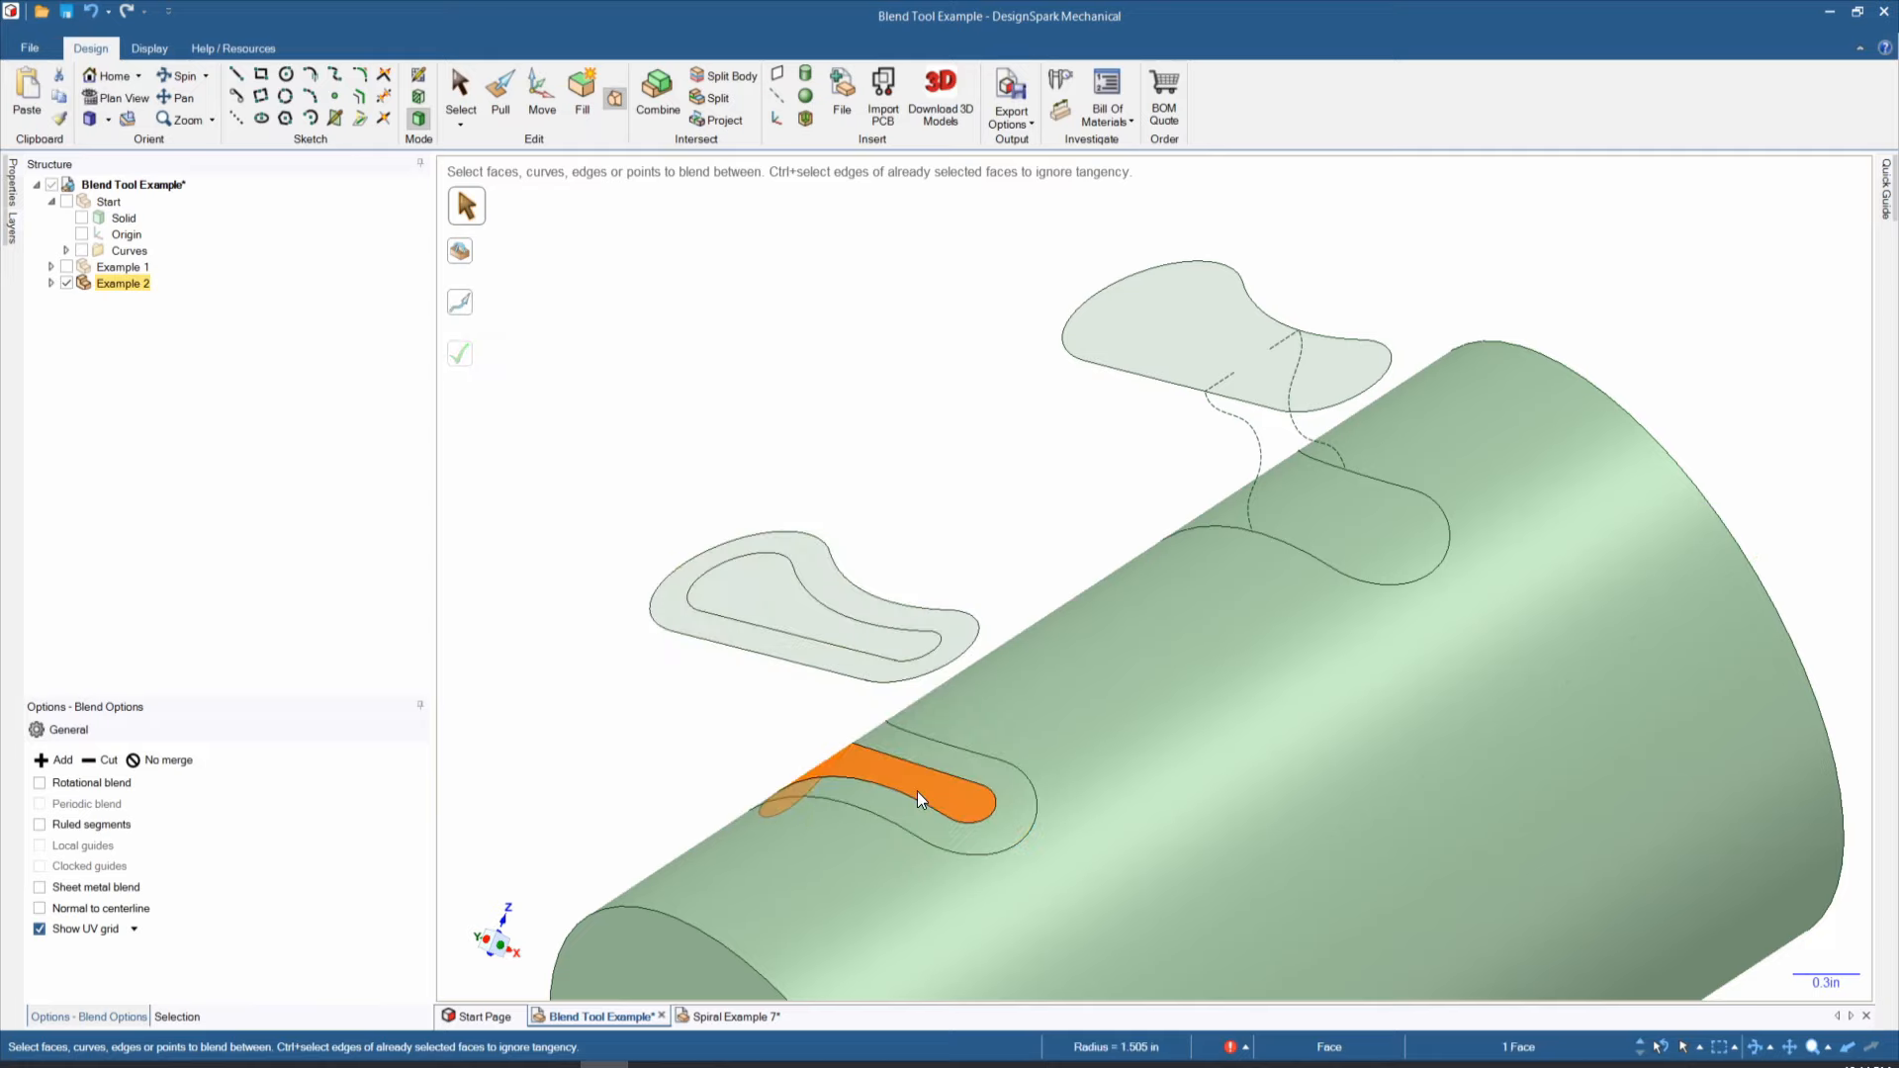
pyautogui.click(808, 609)
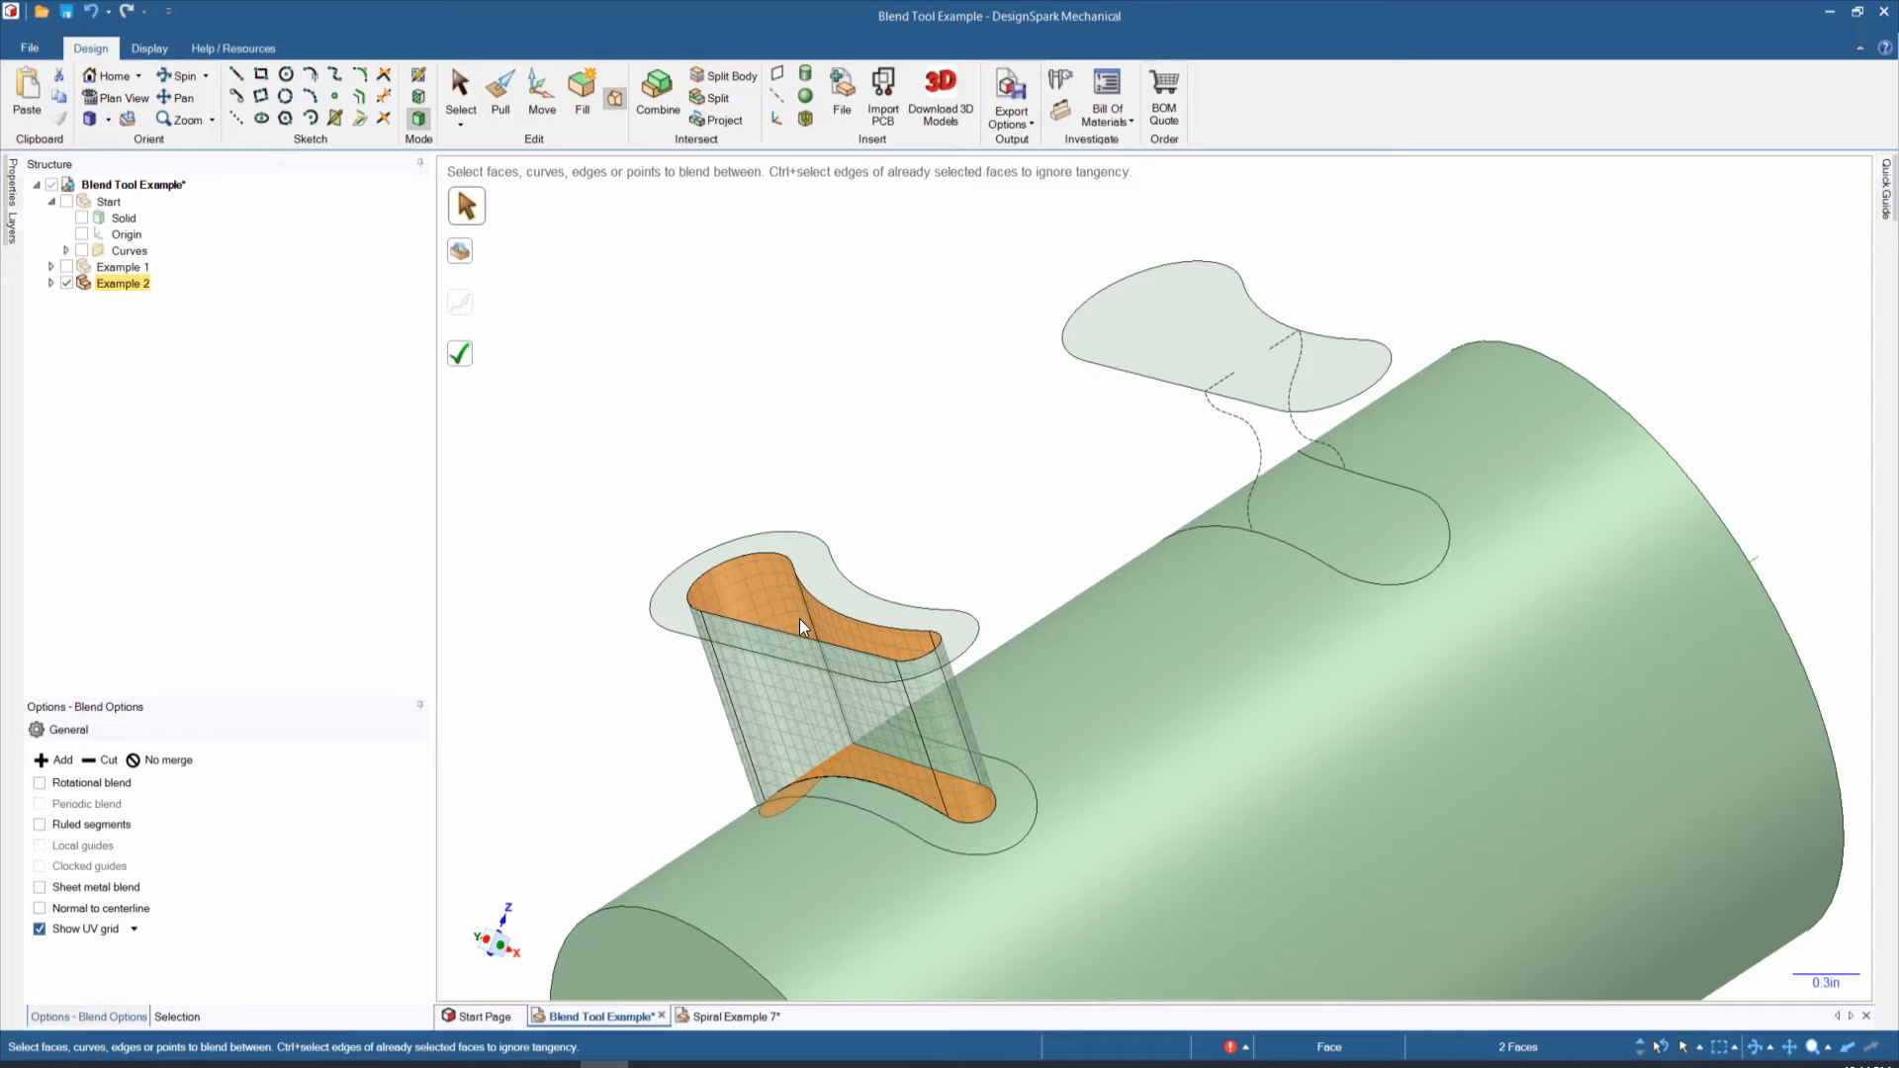
pyautogui.press('Escape')
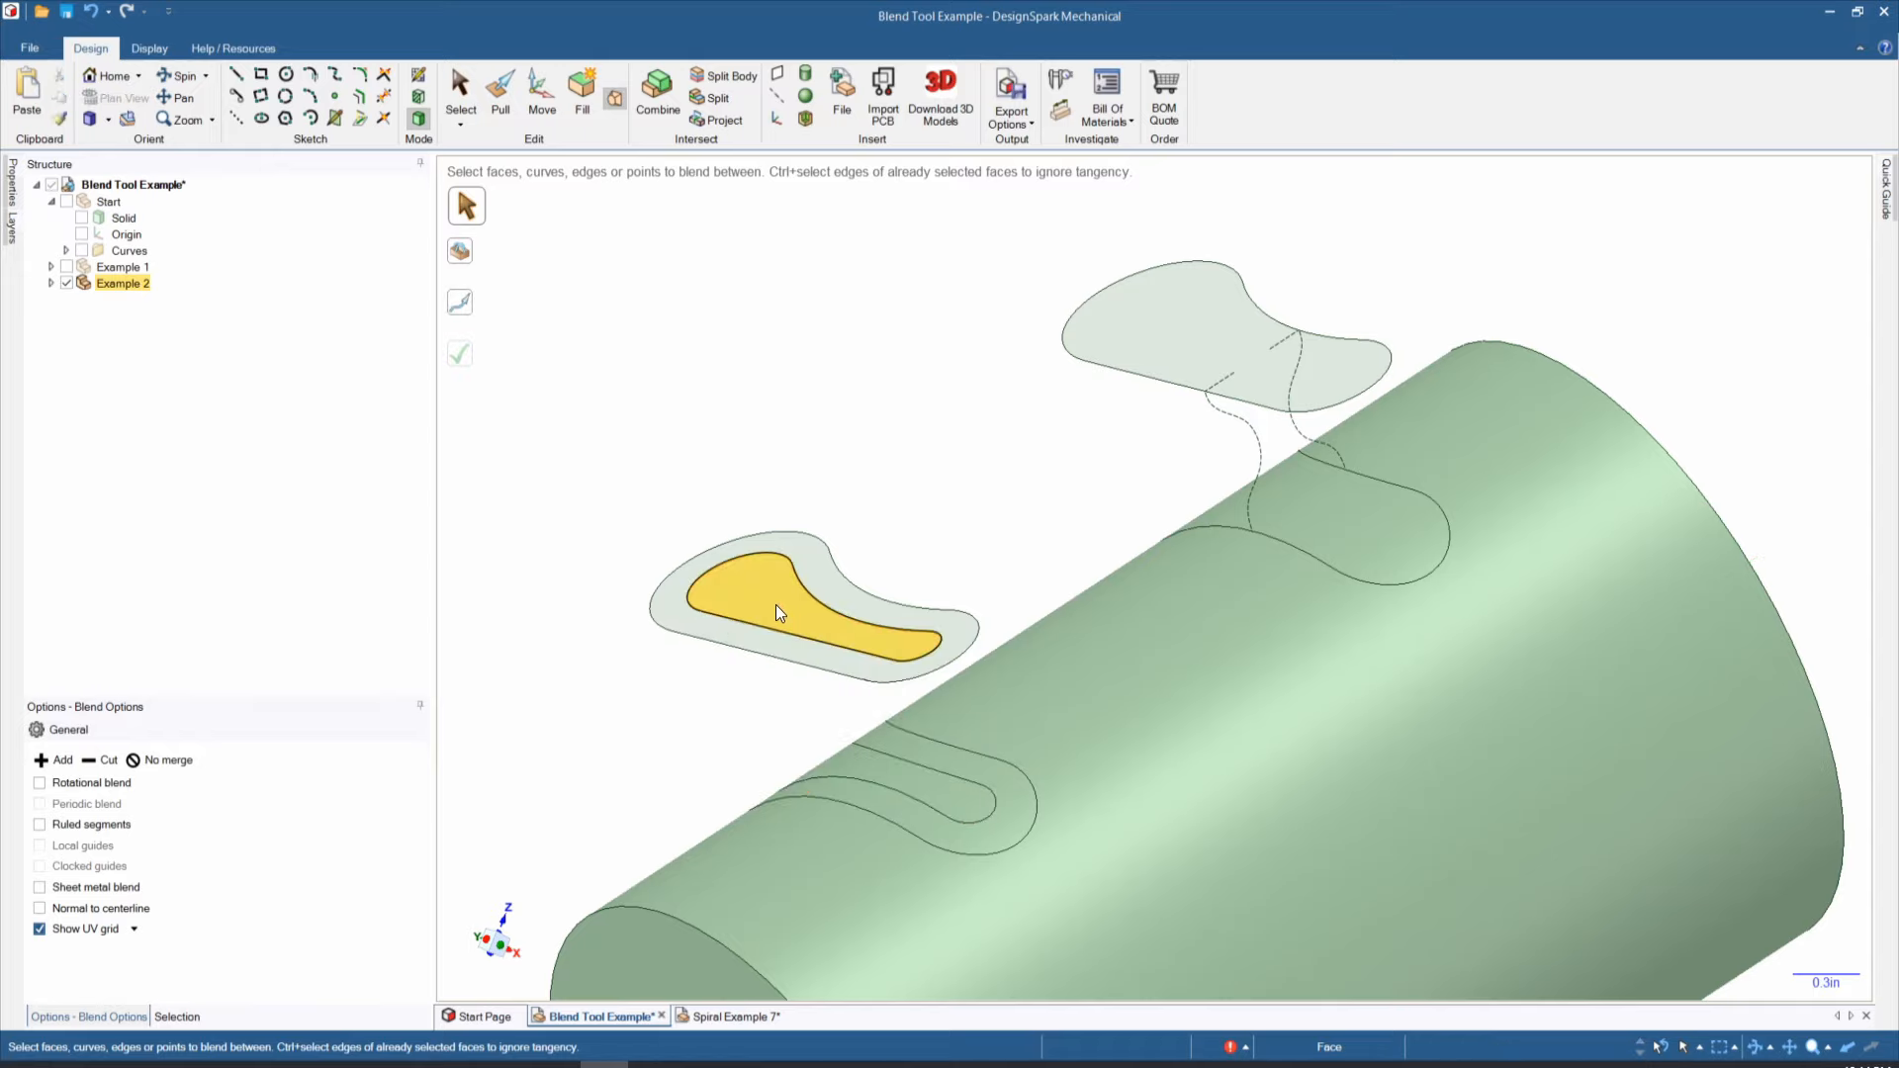
# Step: Try to blend the floating inner surface with the ring-shaped face on the cylinder, and clear the selection
pyautogui.click(775, 613)
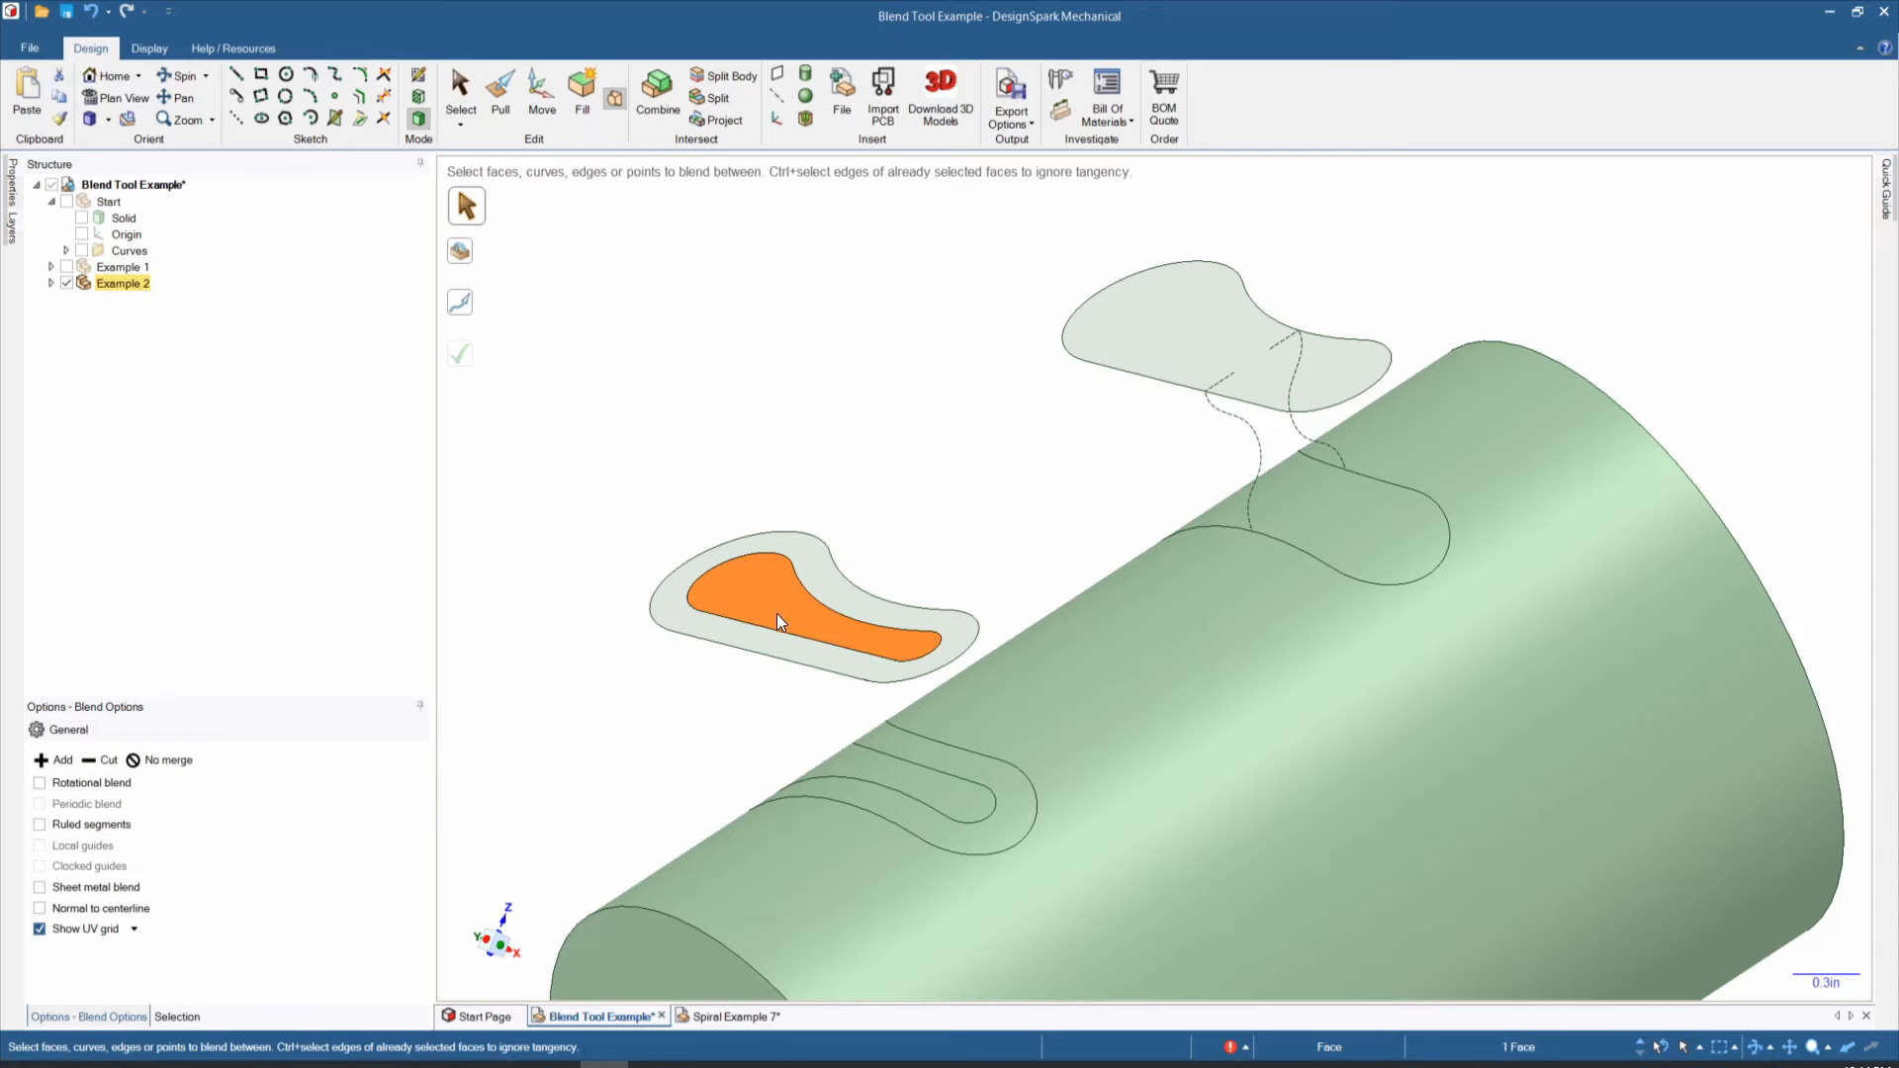
pyautogui.click(916, 816)
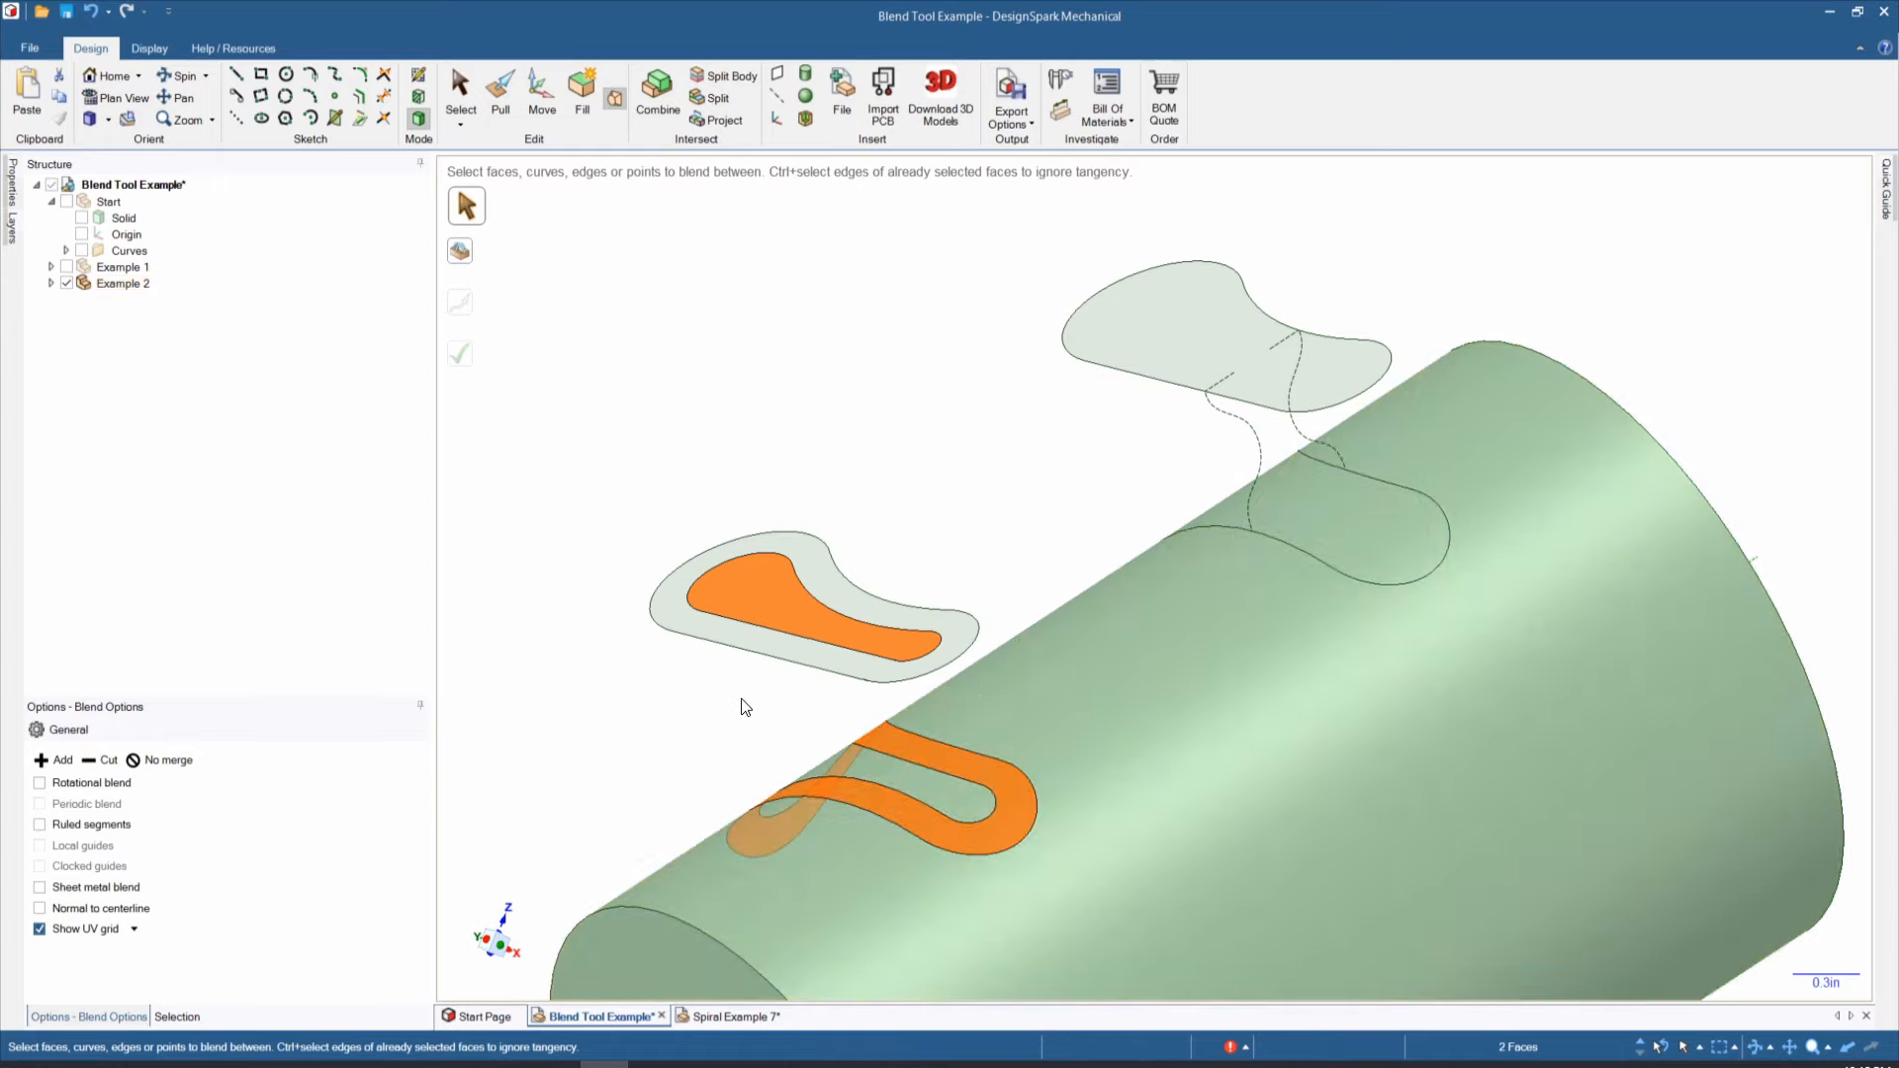
pyautogui.click(740, 706)
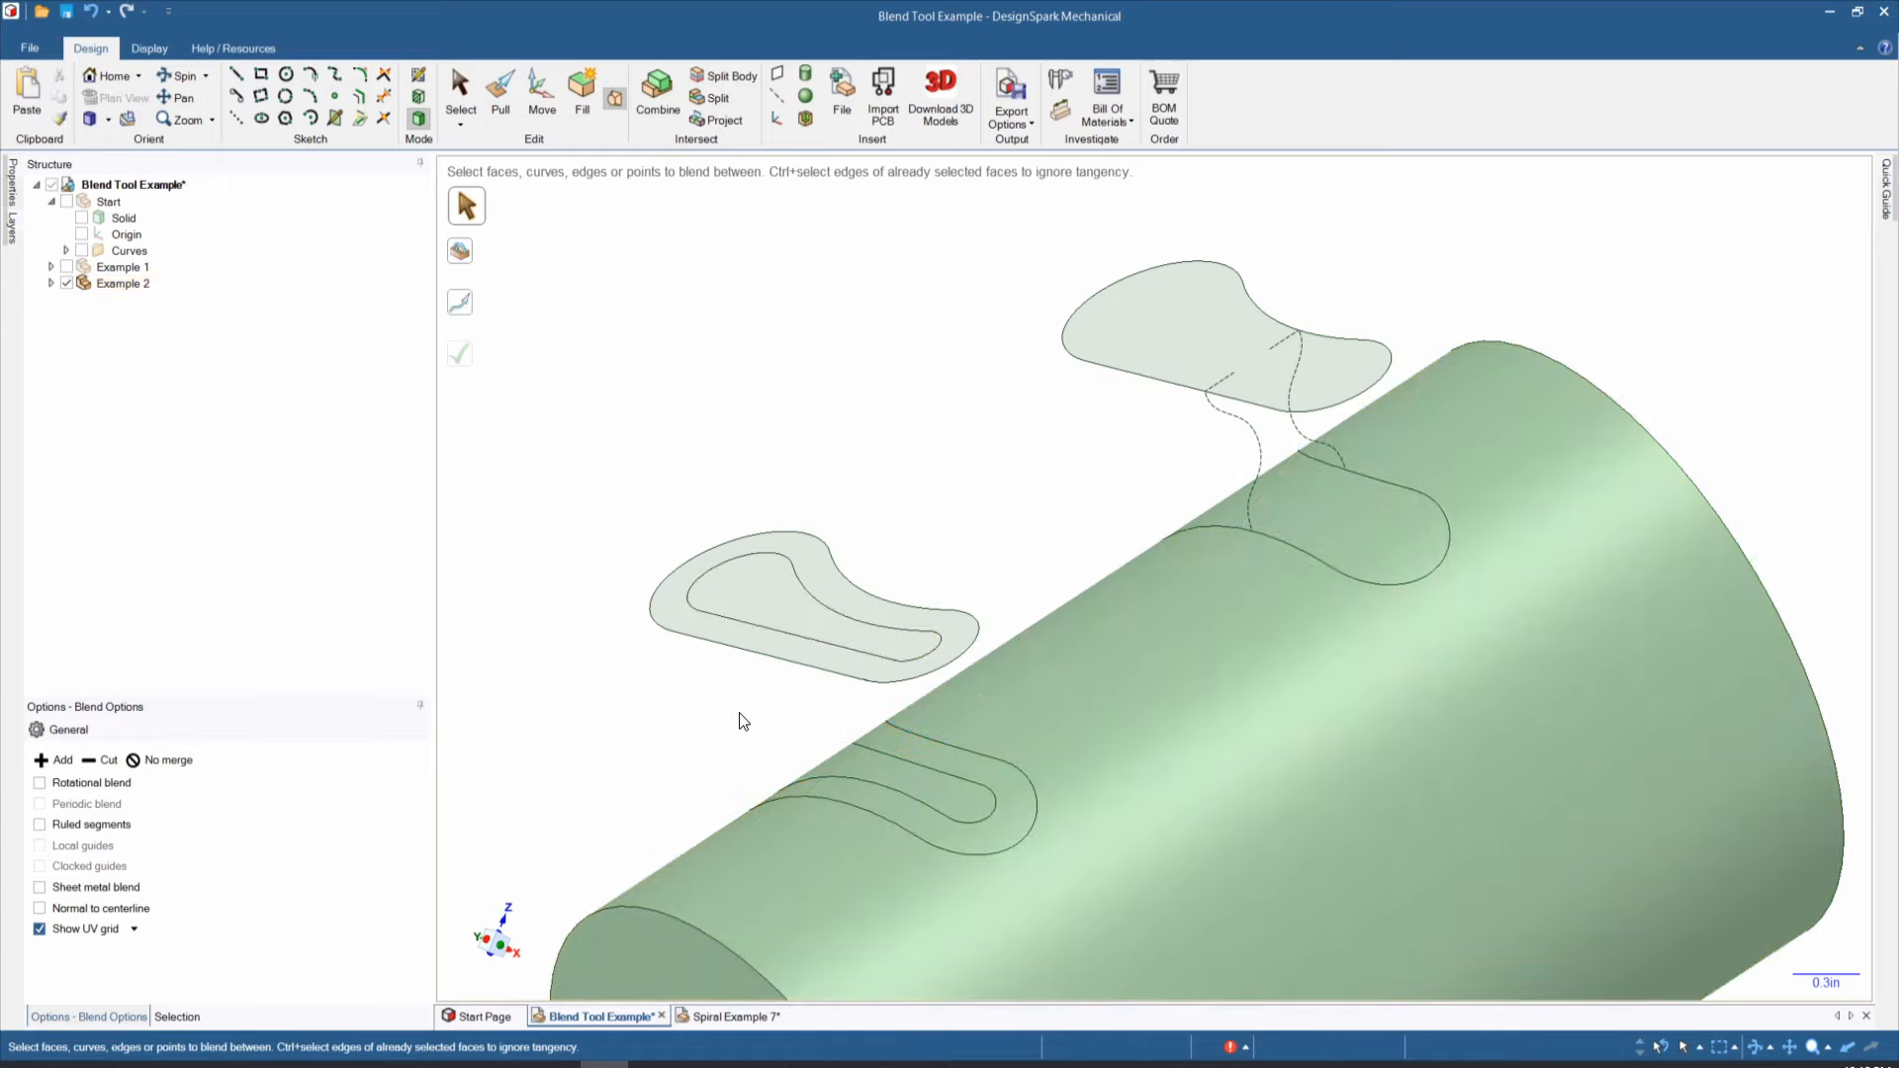
# Step: Preview a blend between the floating surface's inner edge loop and the cylinder's outer outline edge loop, and clear the selection
pyautogui.click(763, 627)
pyautogui.doubleClick(763, 625)
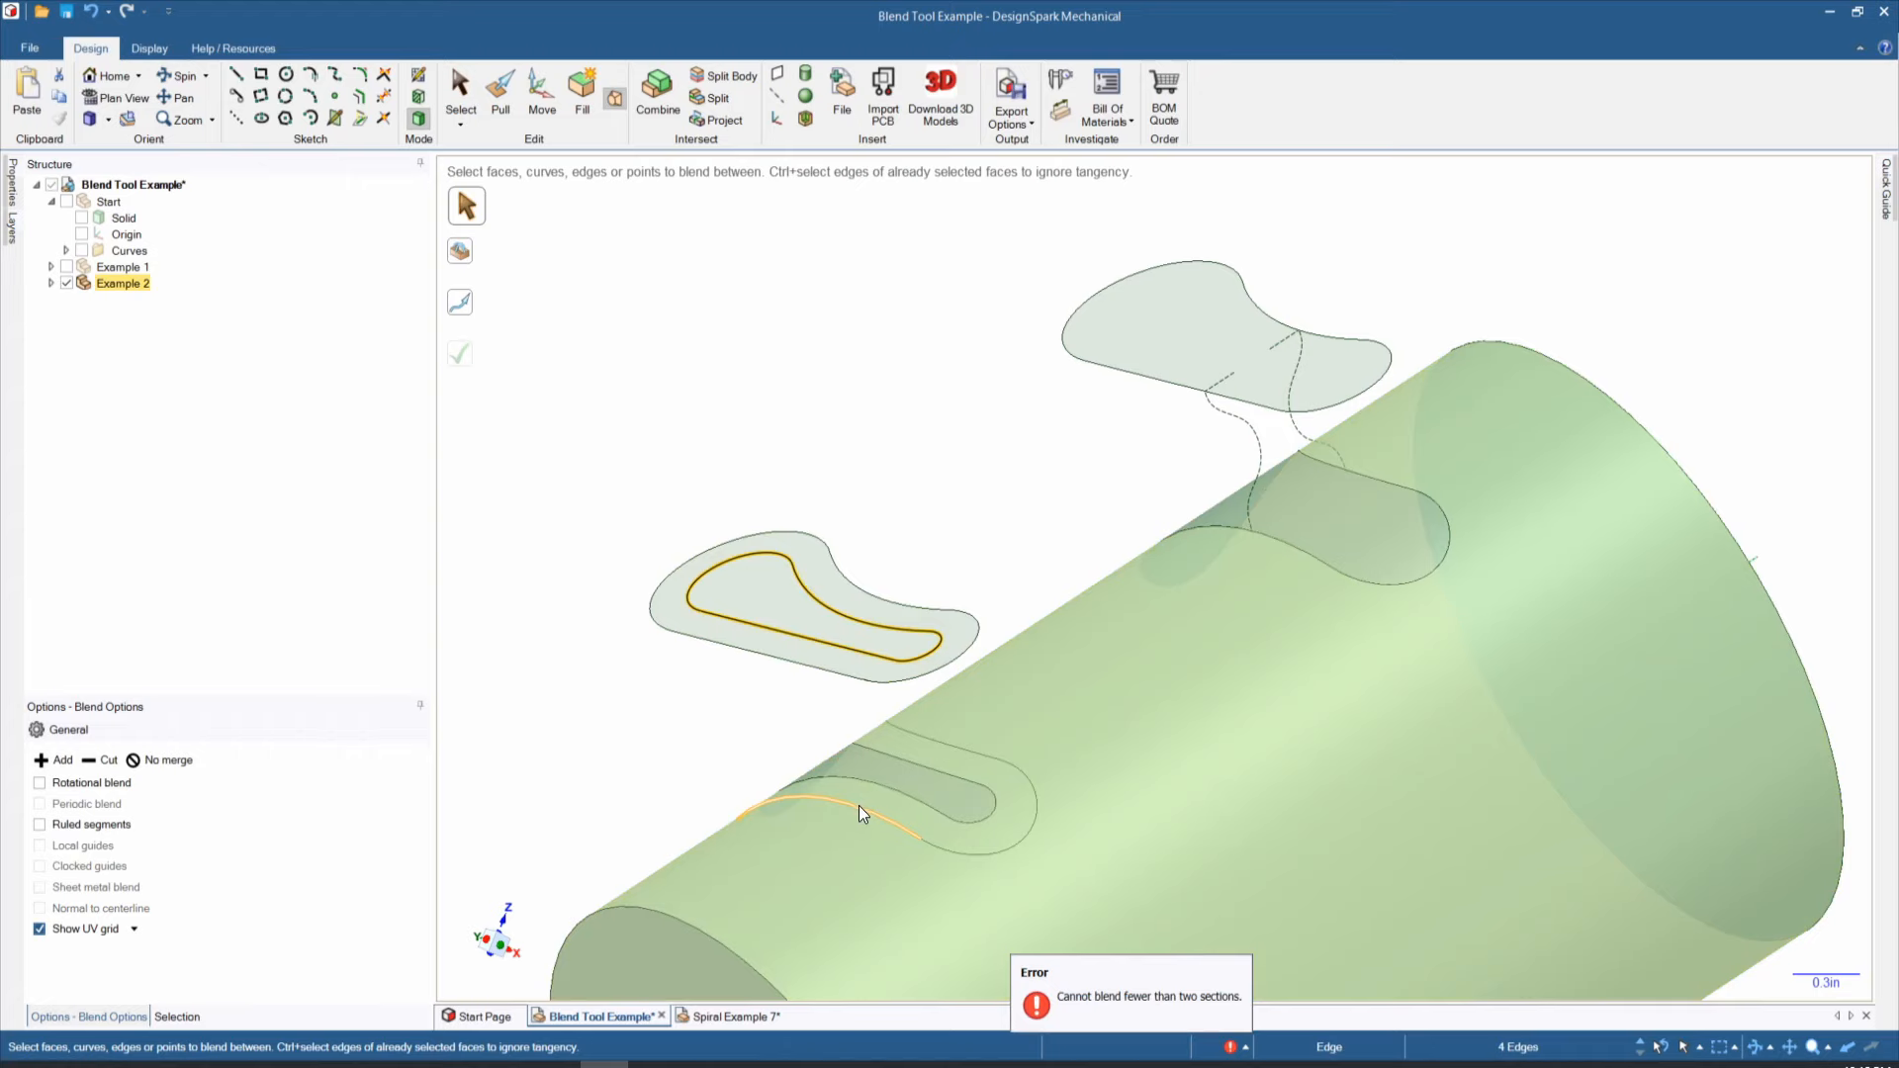
pyautogui.click(859, 805)
pyautogui.doubleClick(859, 805)
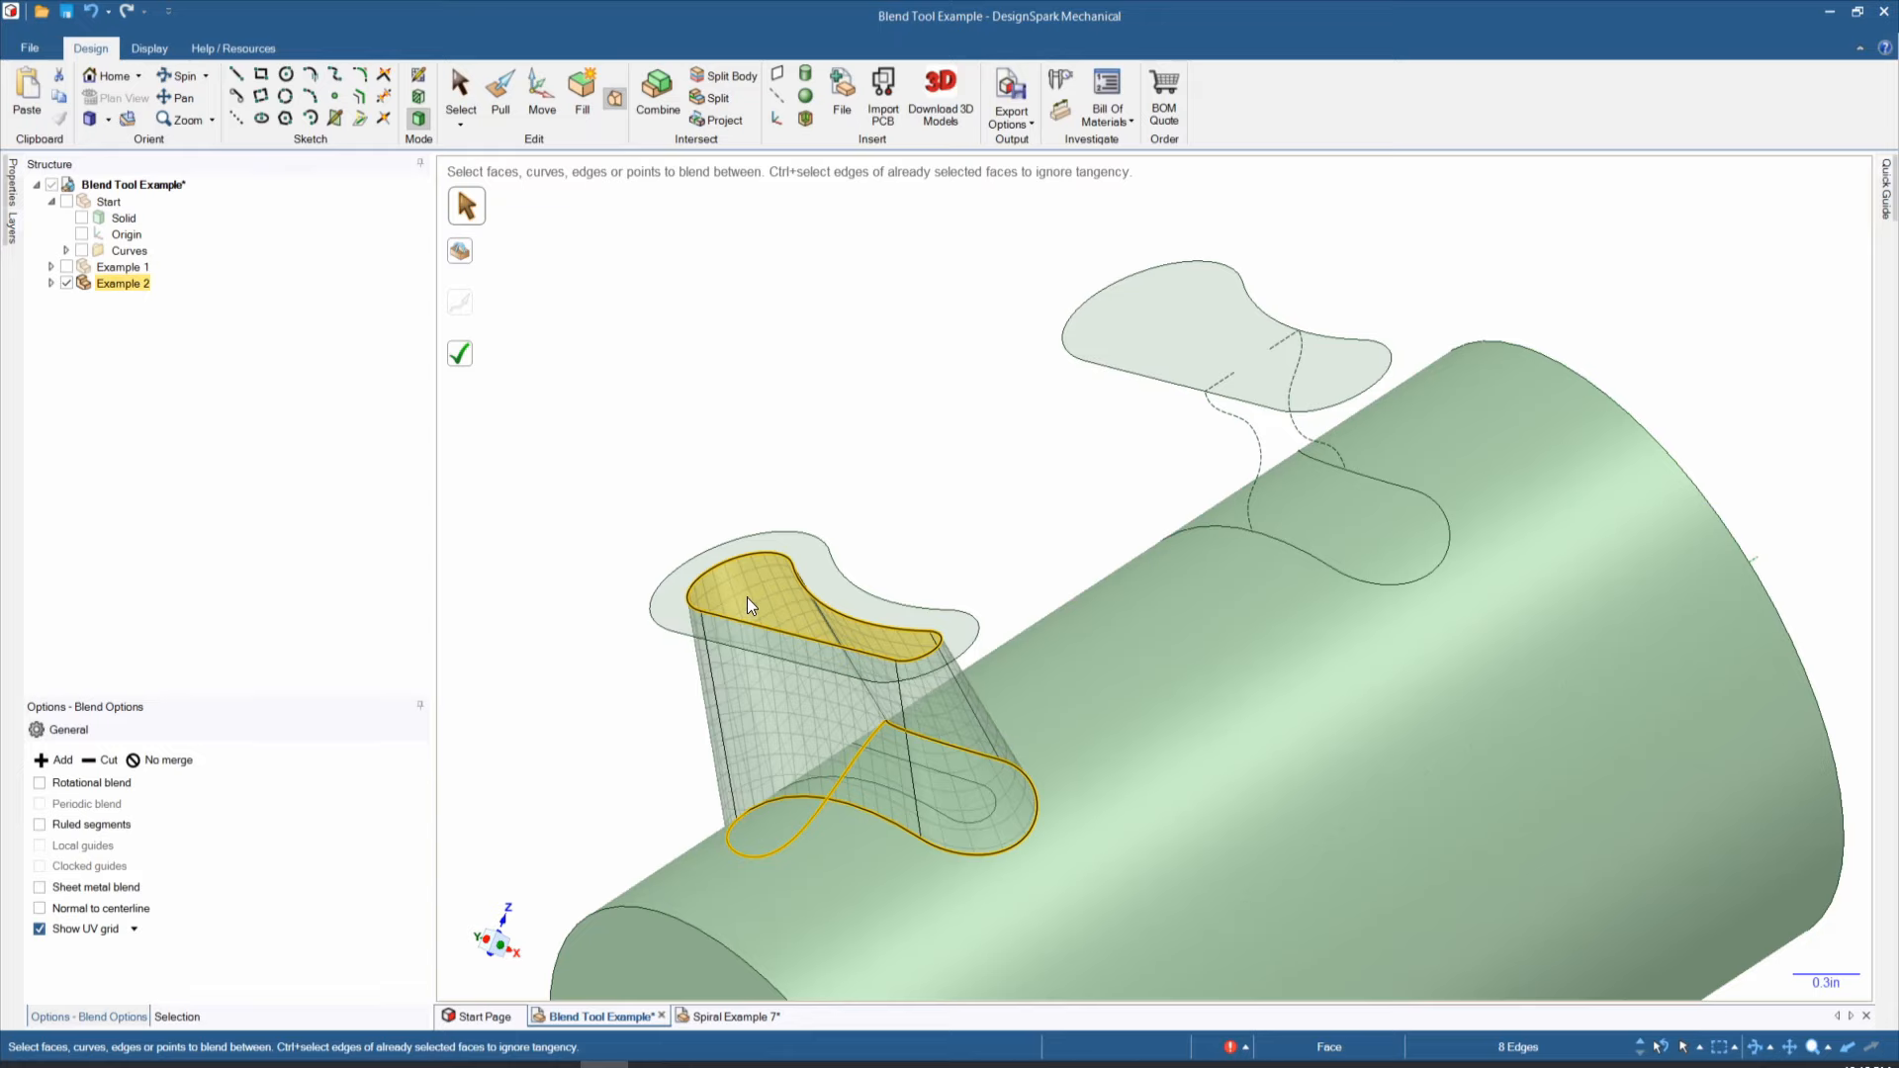
pyautogui.moveTo(779, 845)
pyautogui.mouseDown(button='middle')
pyautogui.moveTo(653, 768)
pyautogui.moveTo(606, 785)
pyautogui.moveTo(567, 745)
pyautogui.moveTo(590, 721)
pyautogui.moveTo(699, 762)
pyautogui.moveTo(717, 781)
pyautogui.moveTo(703, 798)
pyautogui.mouseUp(button='middle')
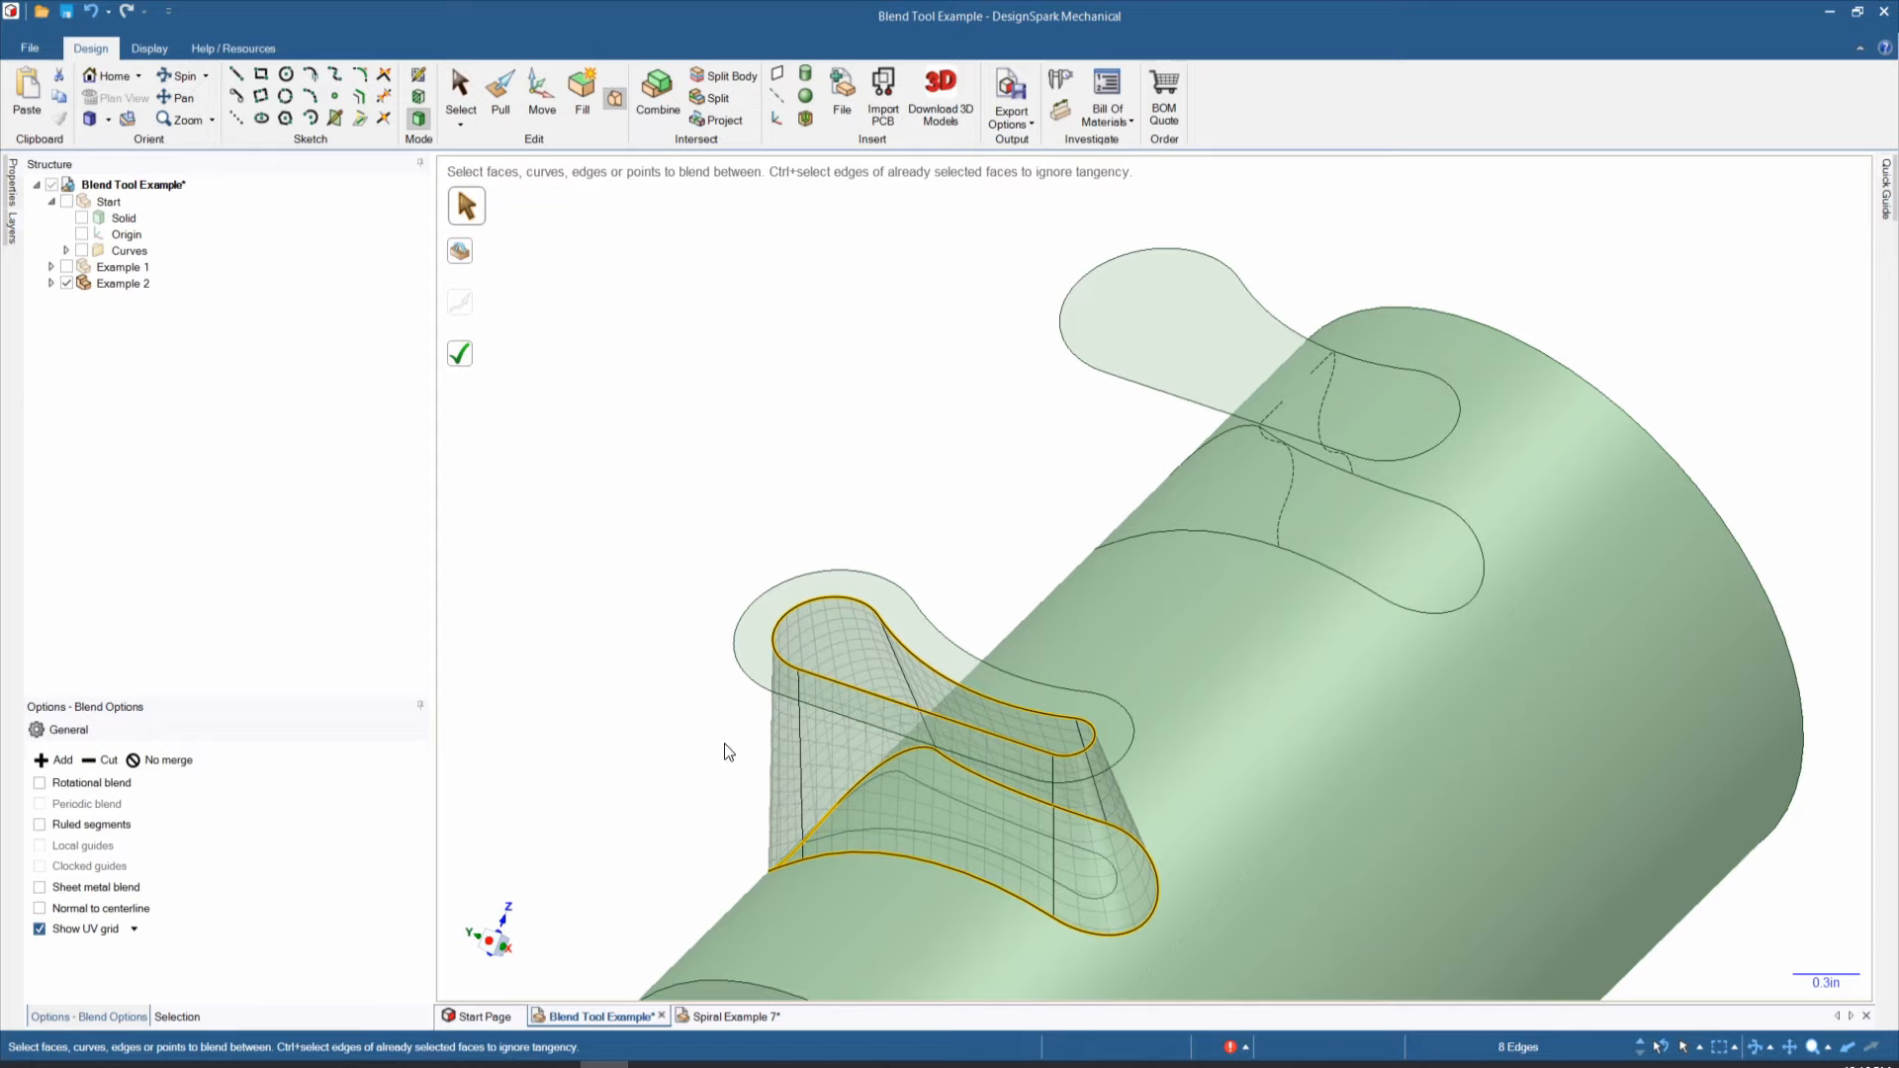
pyautogui.click(738, 799)
# Step: Pull the floating inner surface upward about 0.112 in into a thin solid
pyautogui.click(811, 654)
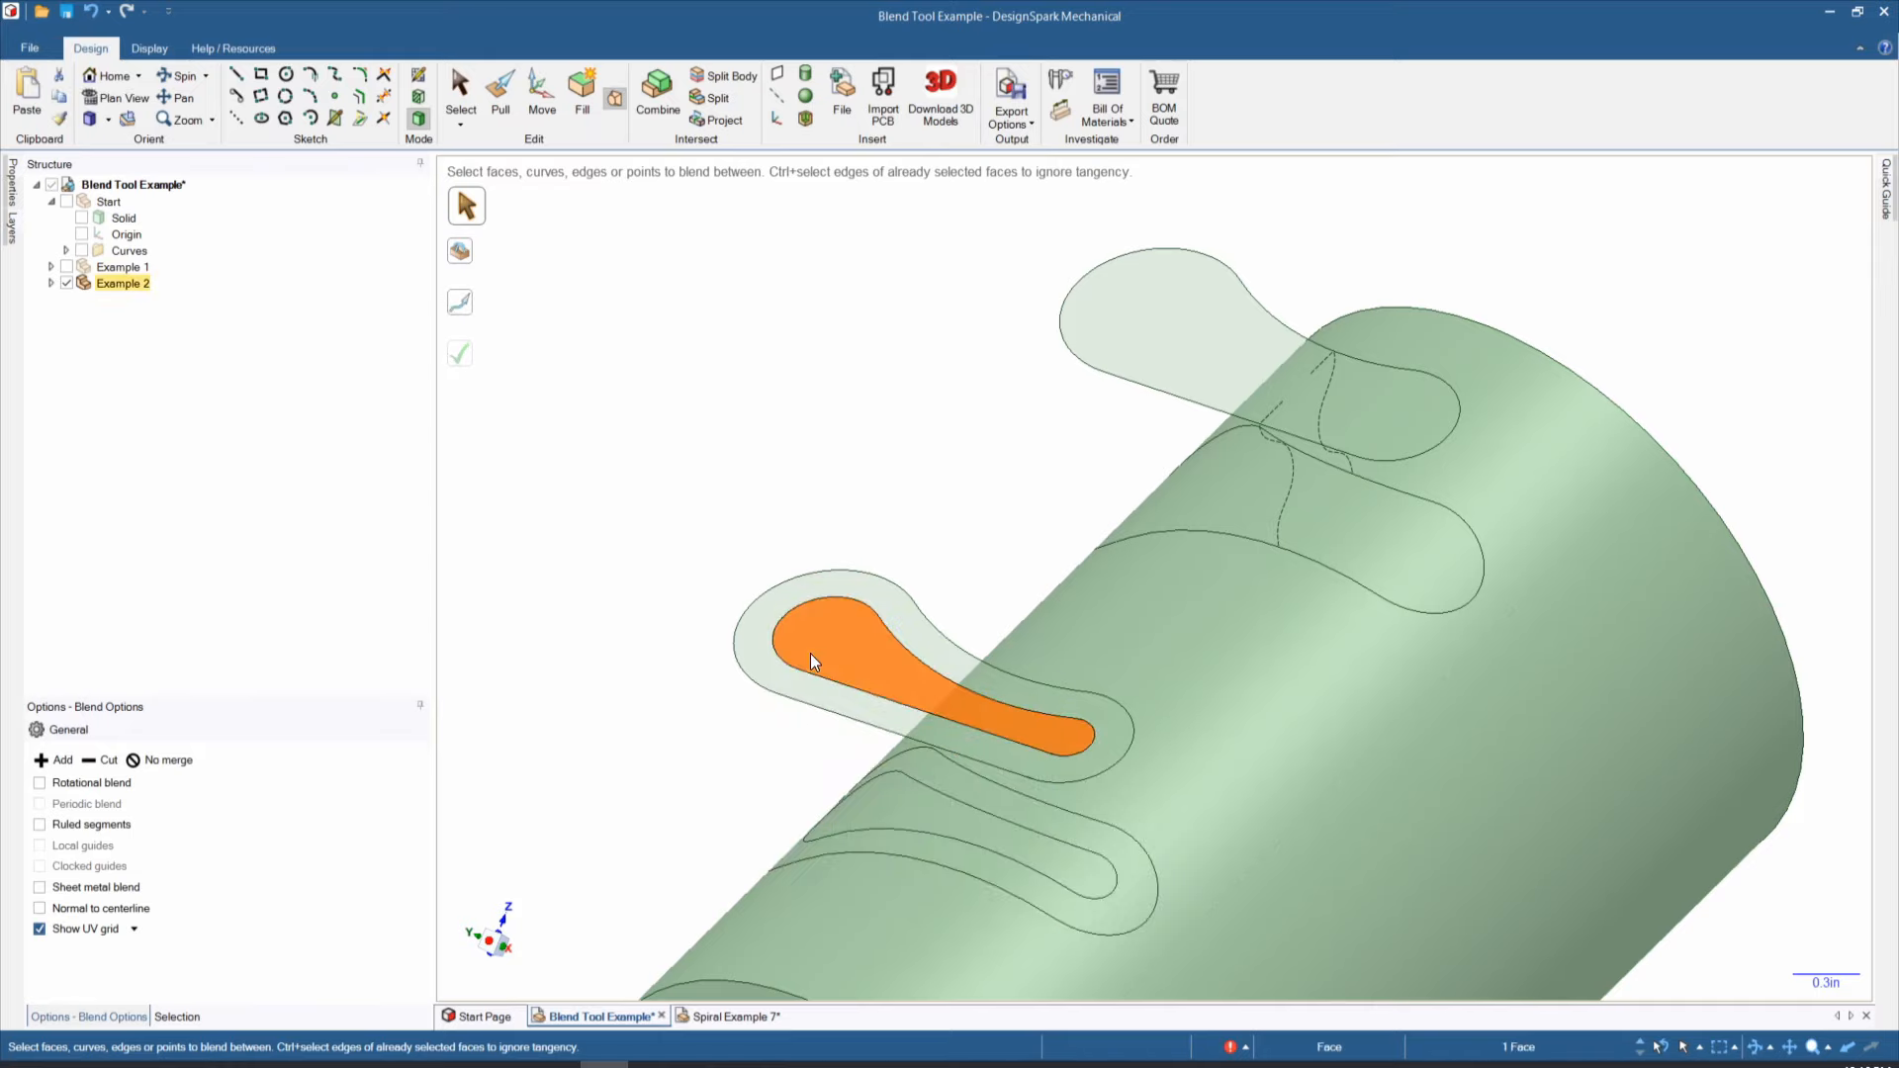
pyautogui.click(500, 94)
pyautogui.moveTo(811, 645); pyautogui.dragTo(827, 621)
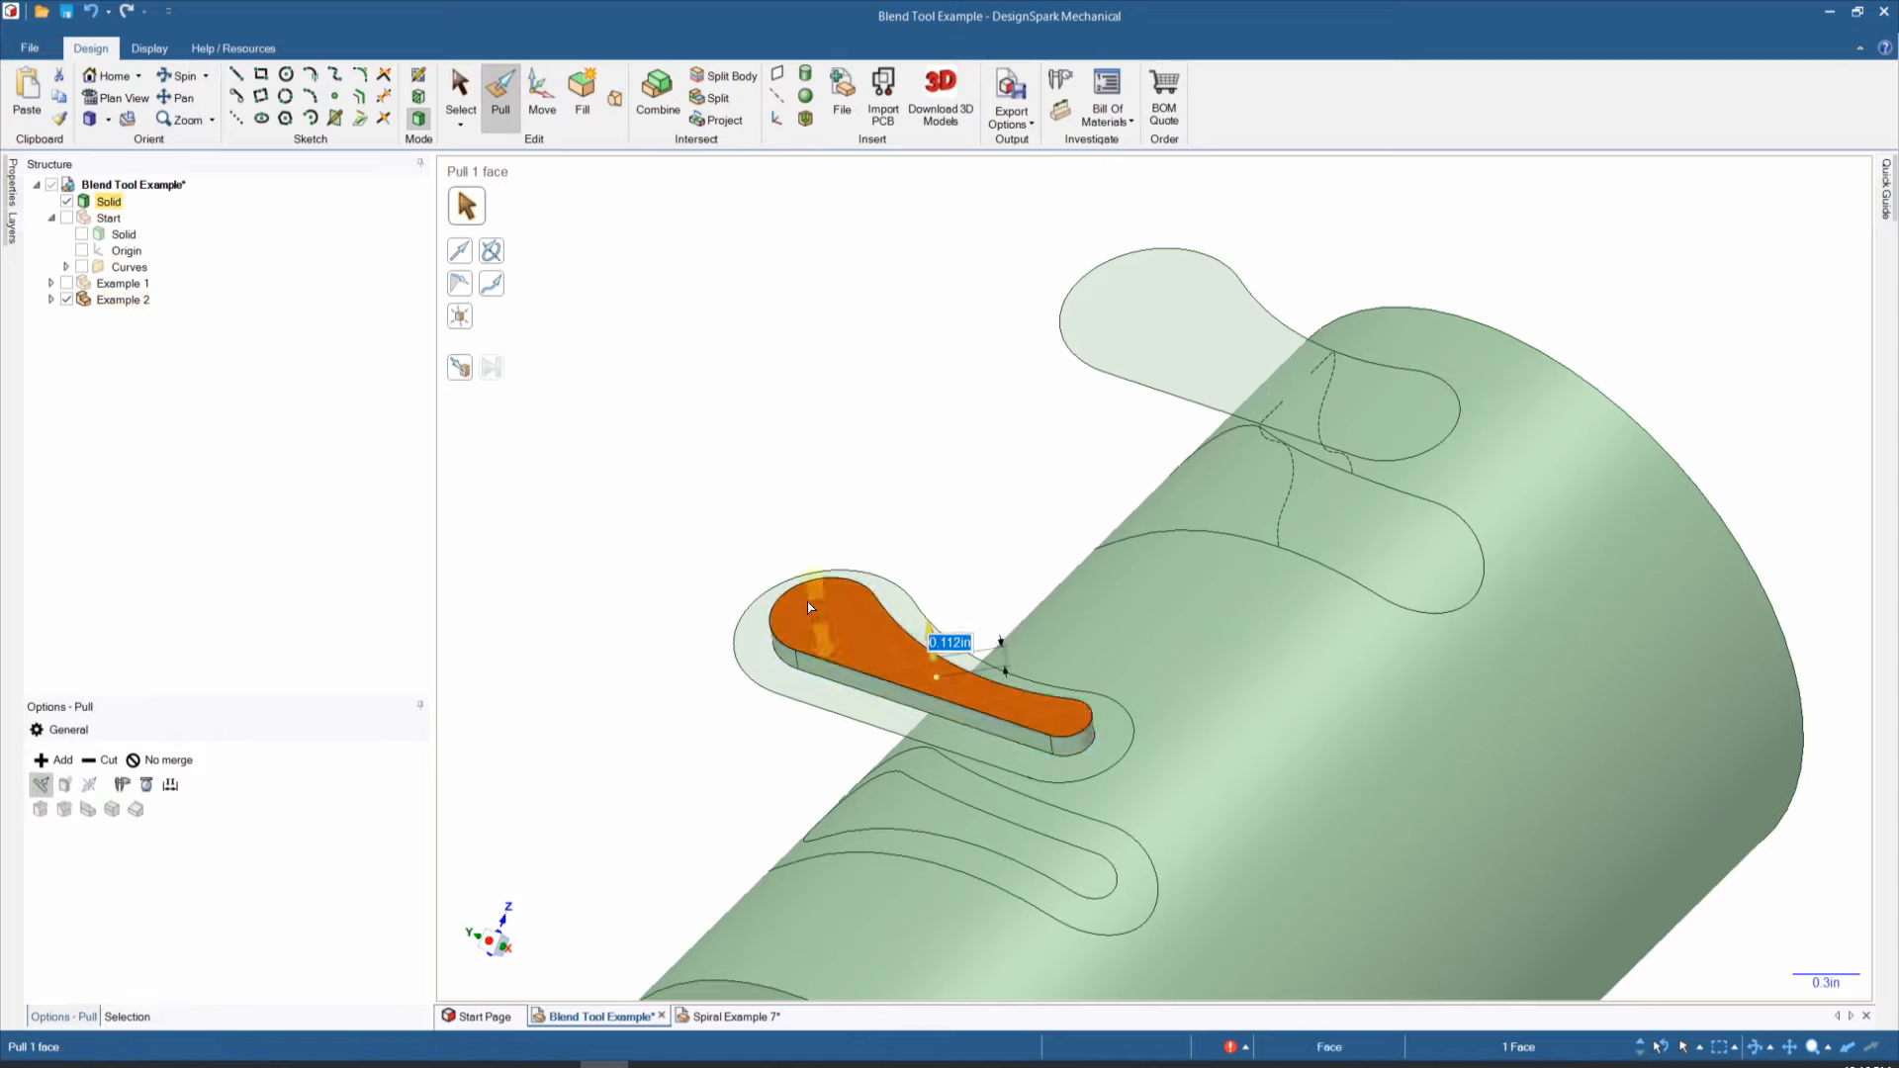
# Step: Preview a blend from the cylinder's outer outline edge loop to the underside of the thin pulled solid
pyautogui.click(614, 99)
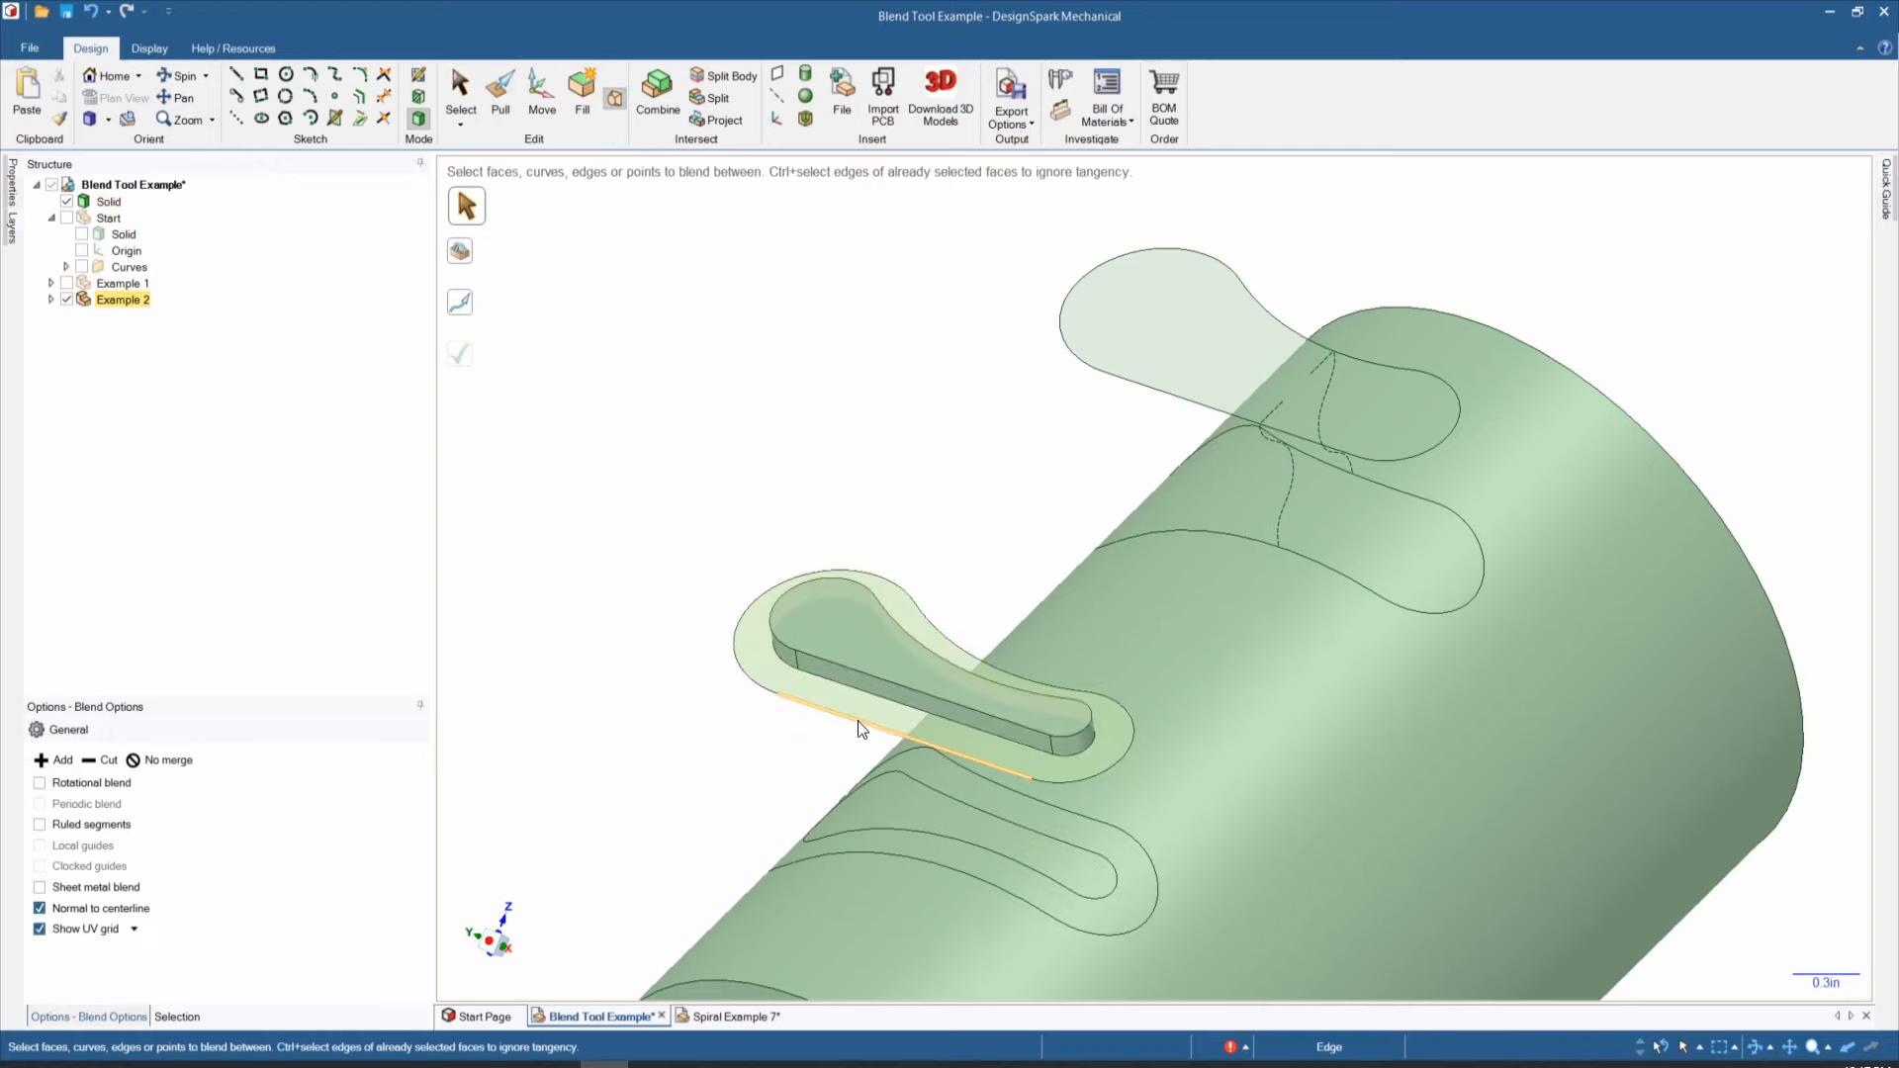
pyautogui.click(1118, 936)
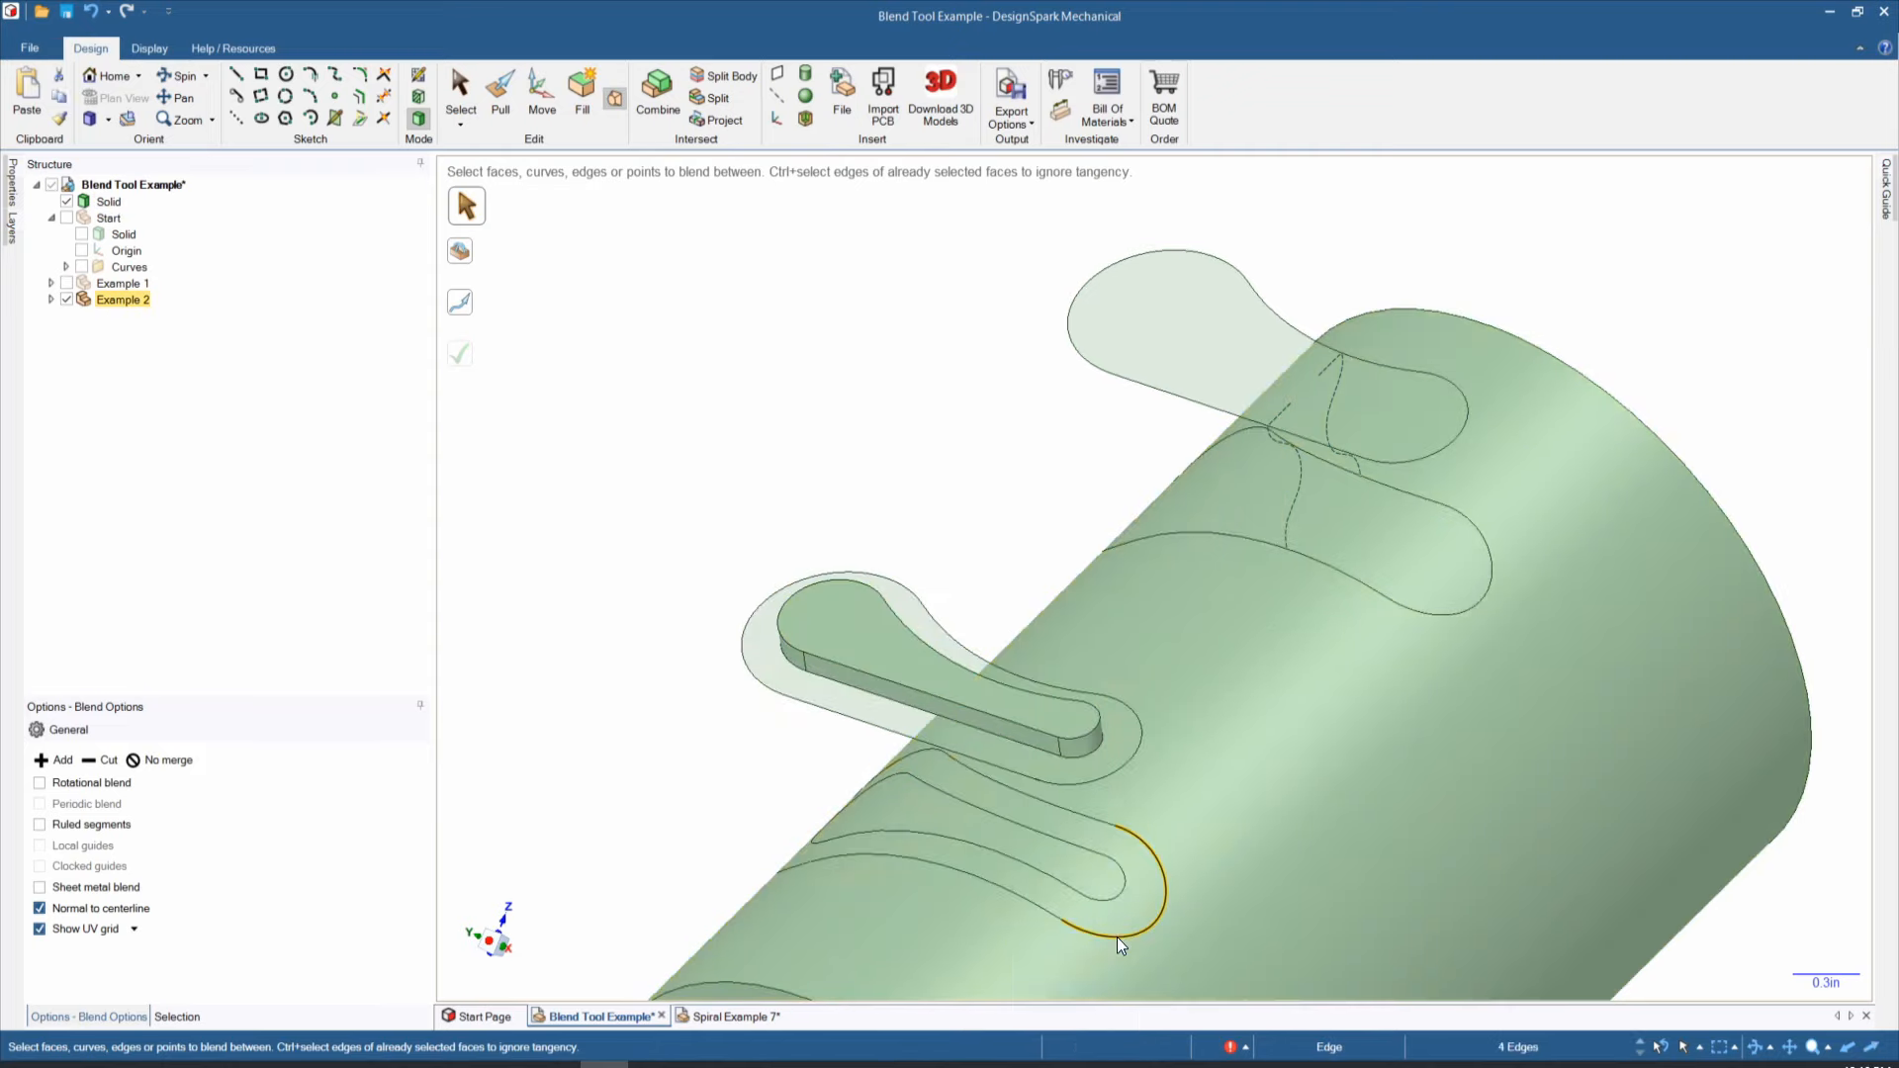
pyautogui.moveTo(1116, 934); pyautogui.dragTo(1017, 782, button='middle')
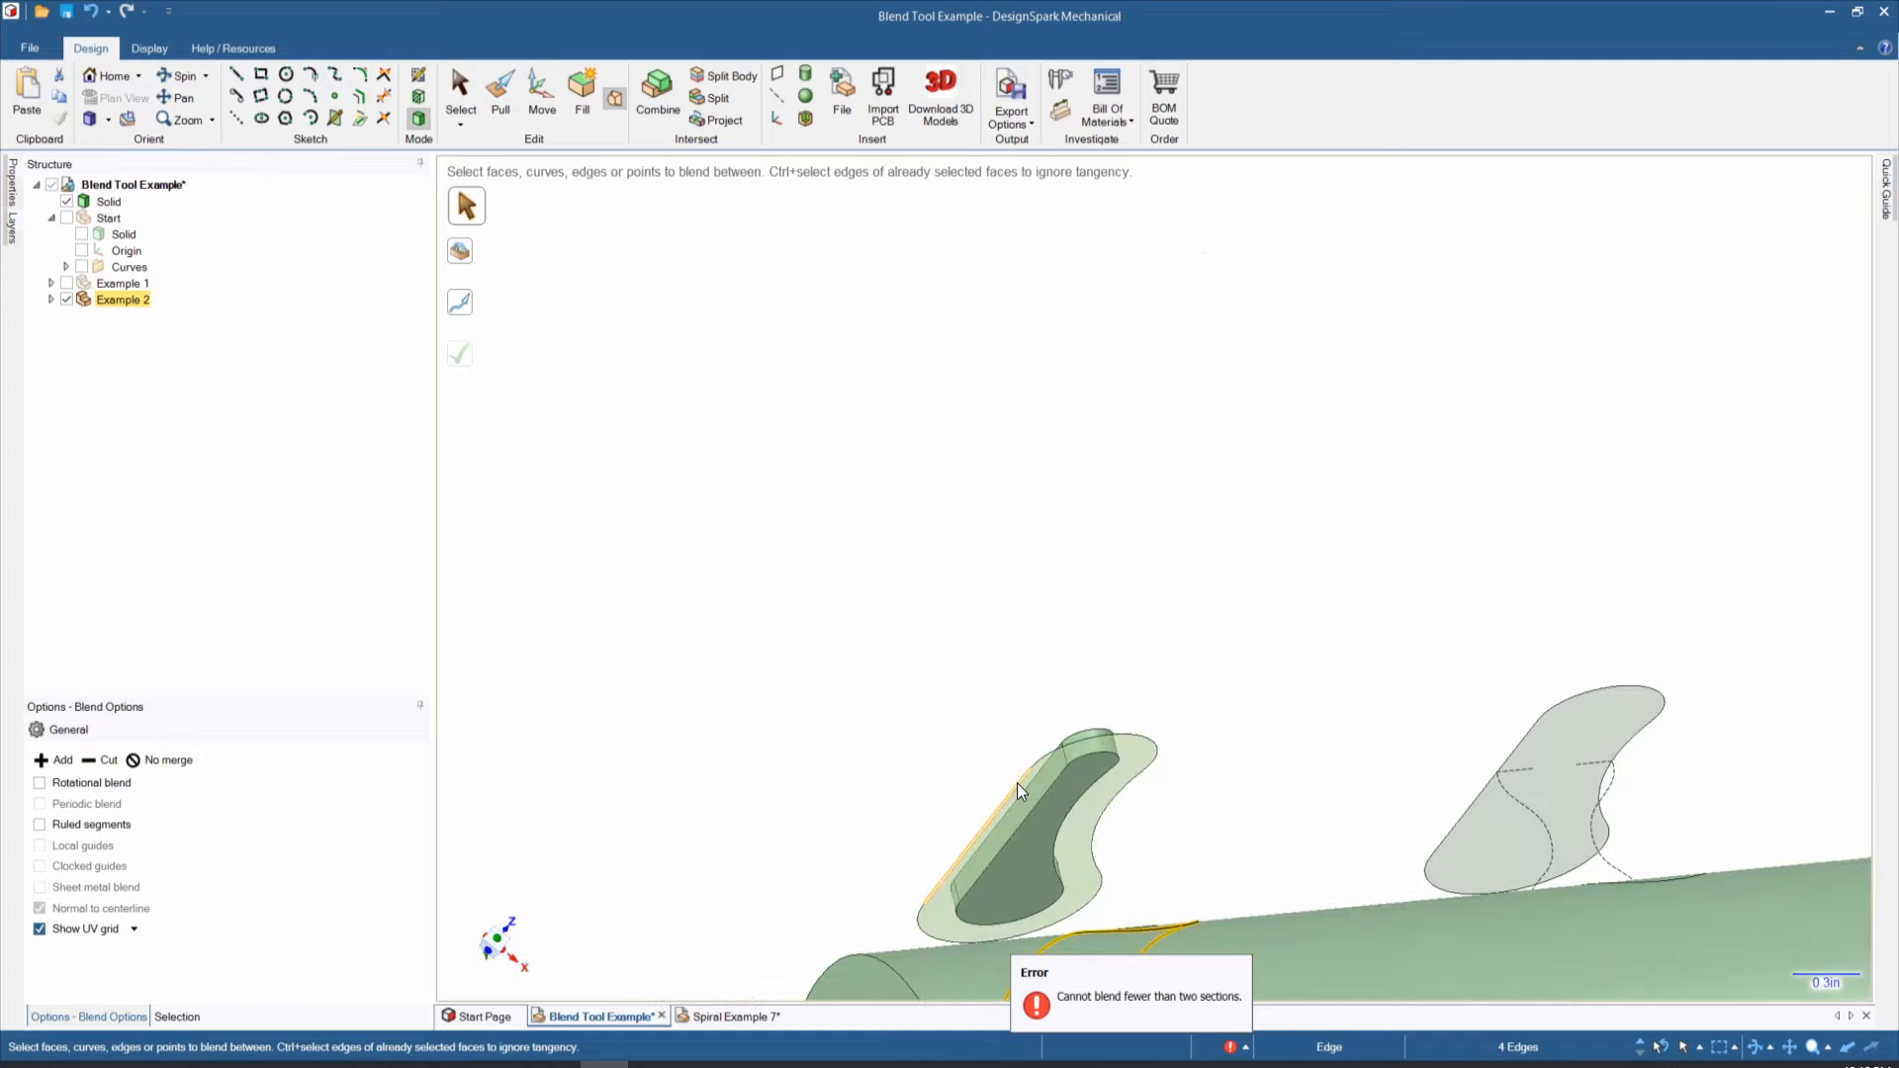
pyautogui.click(1031, 846)
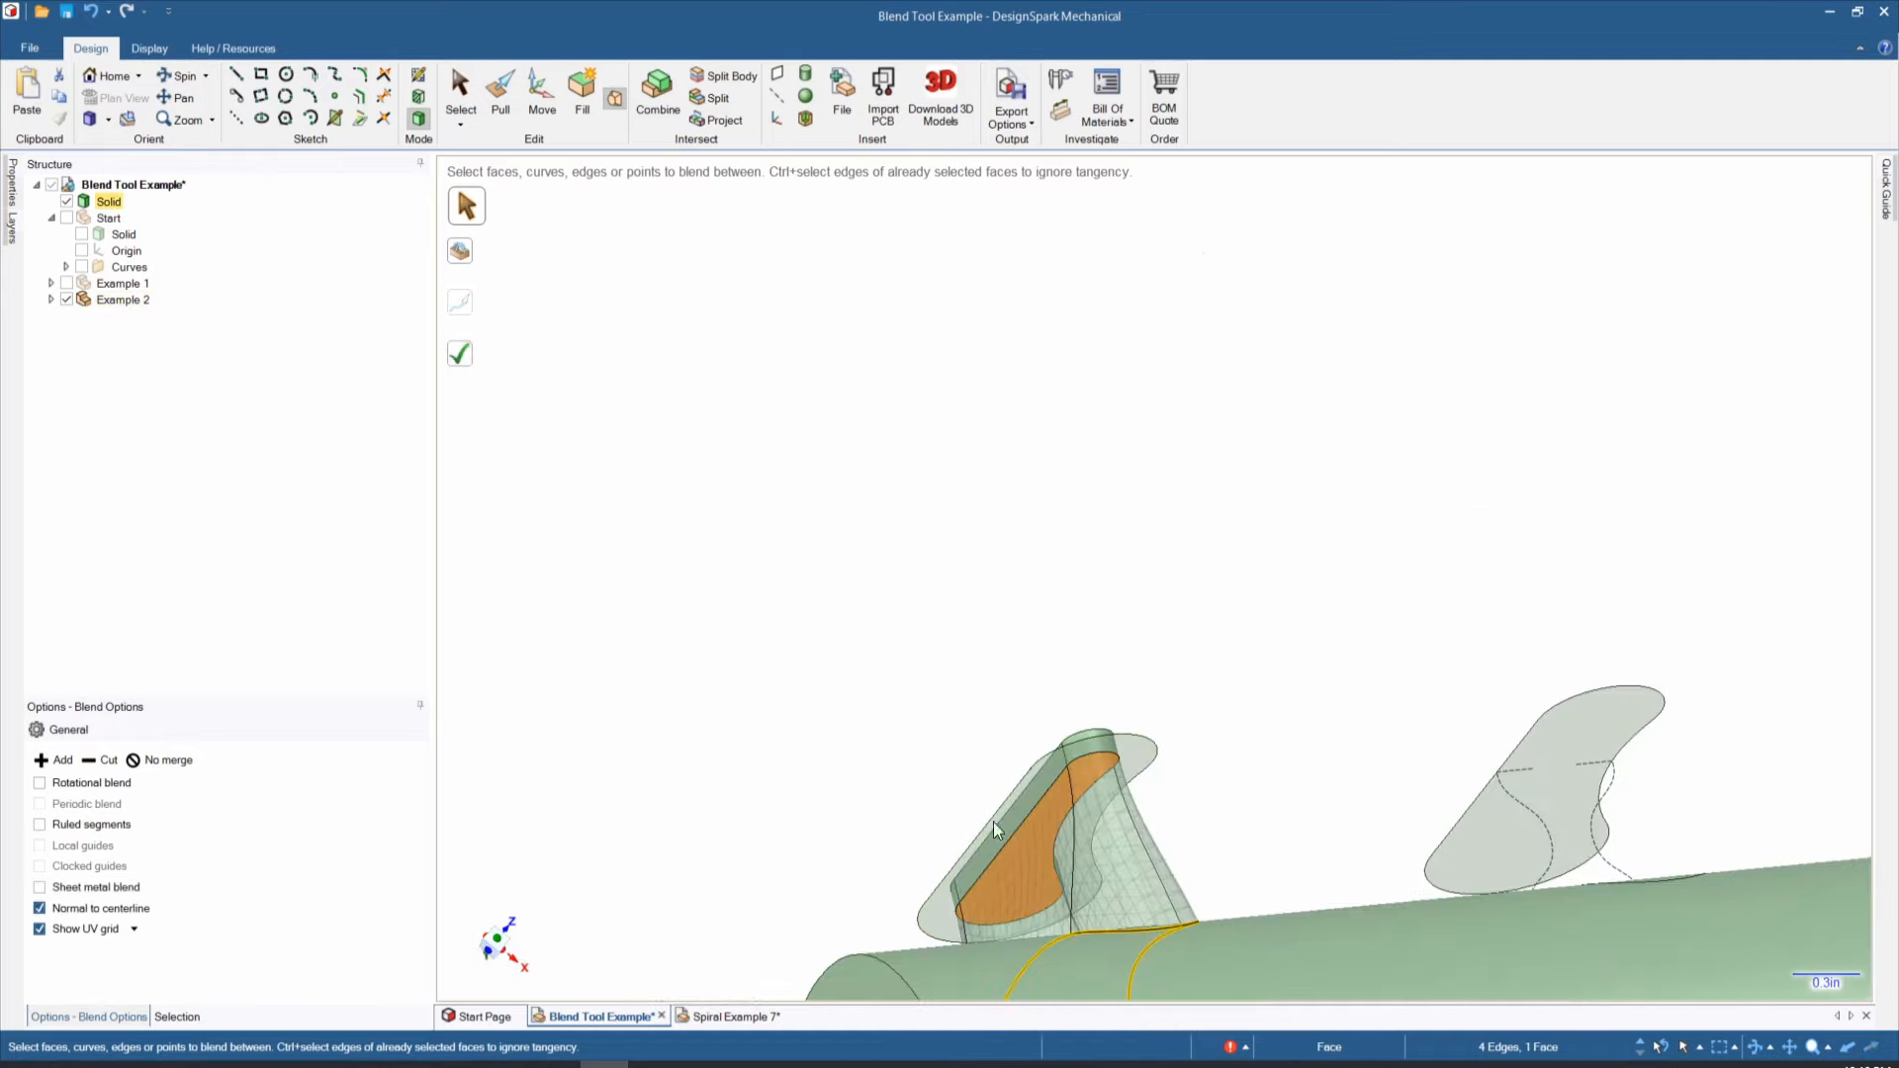
pyautogui.moveTo(854, 736); pyautogui.dragTo(1006, 561, button='middle')
pyautogui.scroll(6, 948, 414)
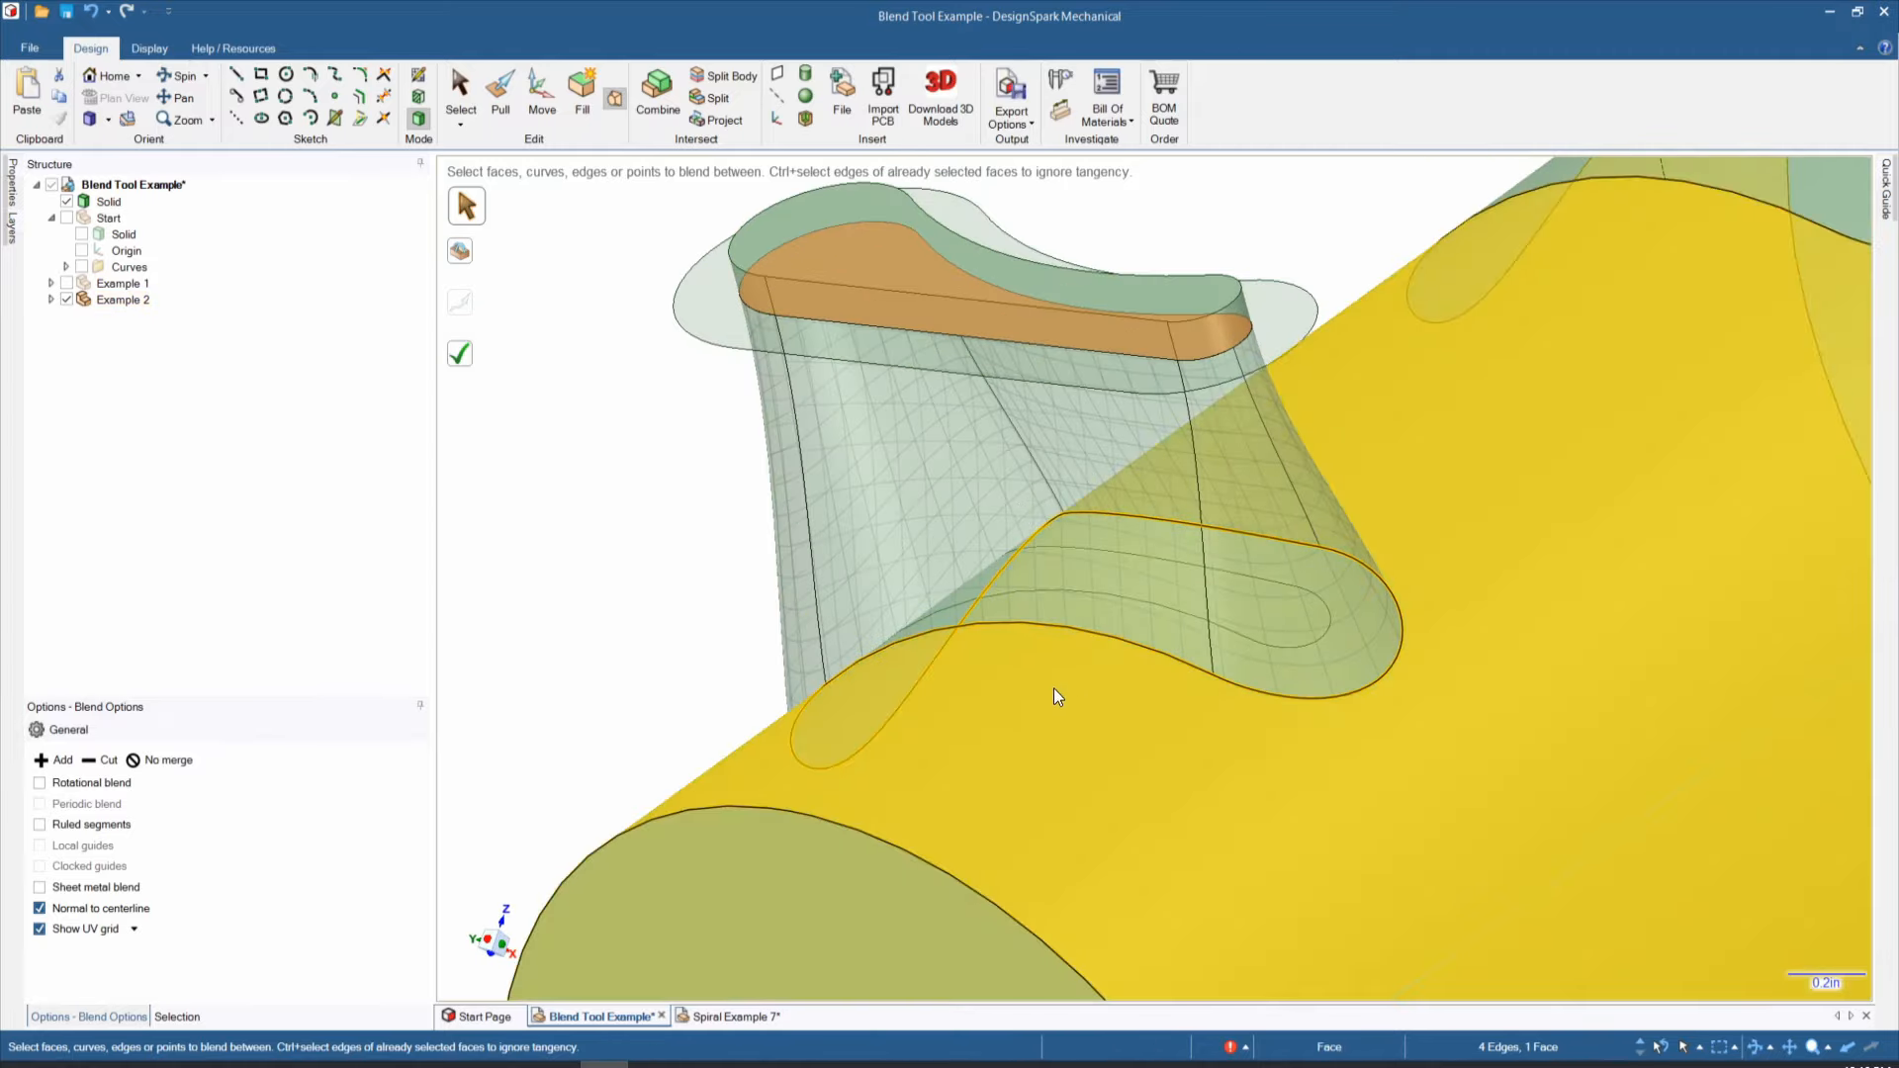
pyautogui.moveTo(1078, 694); pyautogui.dragTo(1107, 660, button='middle')
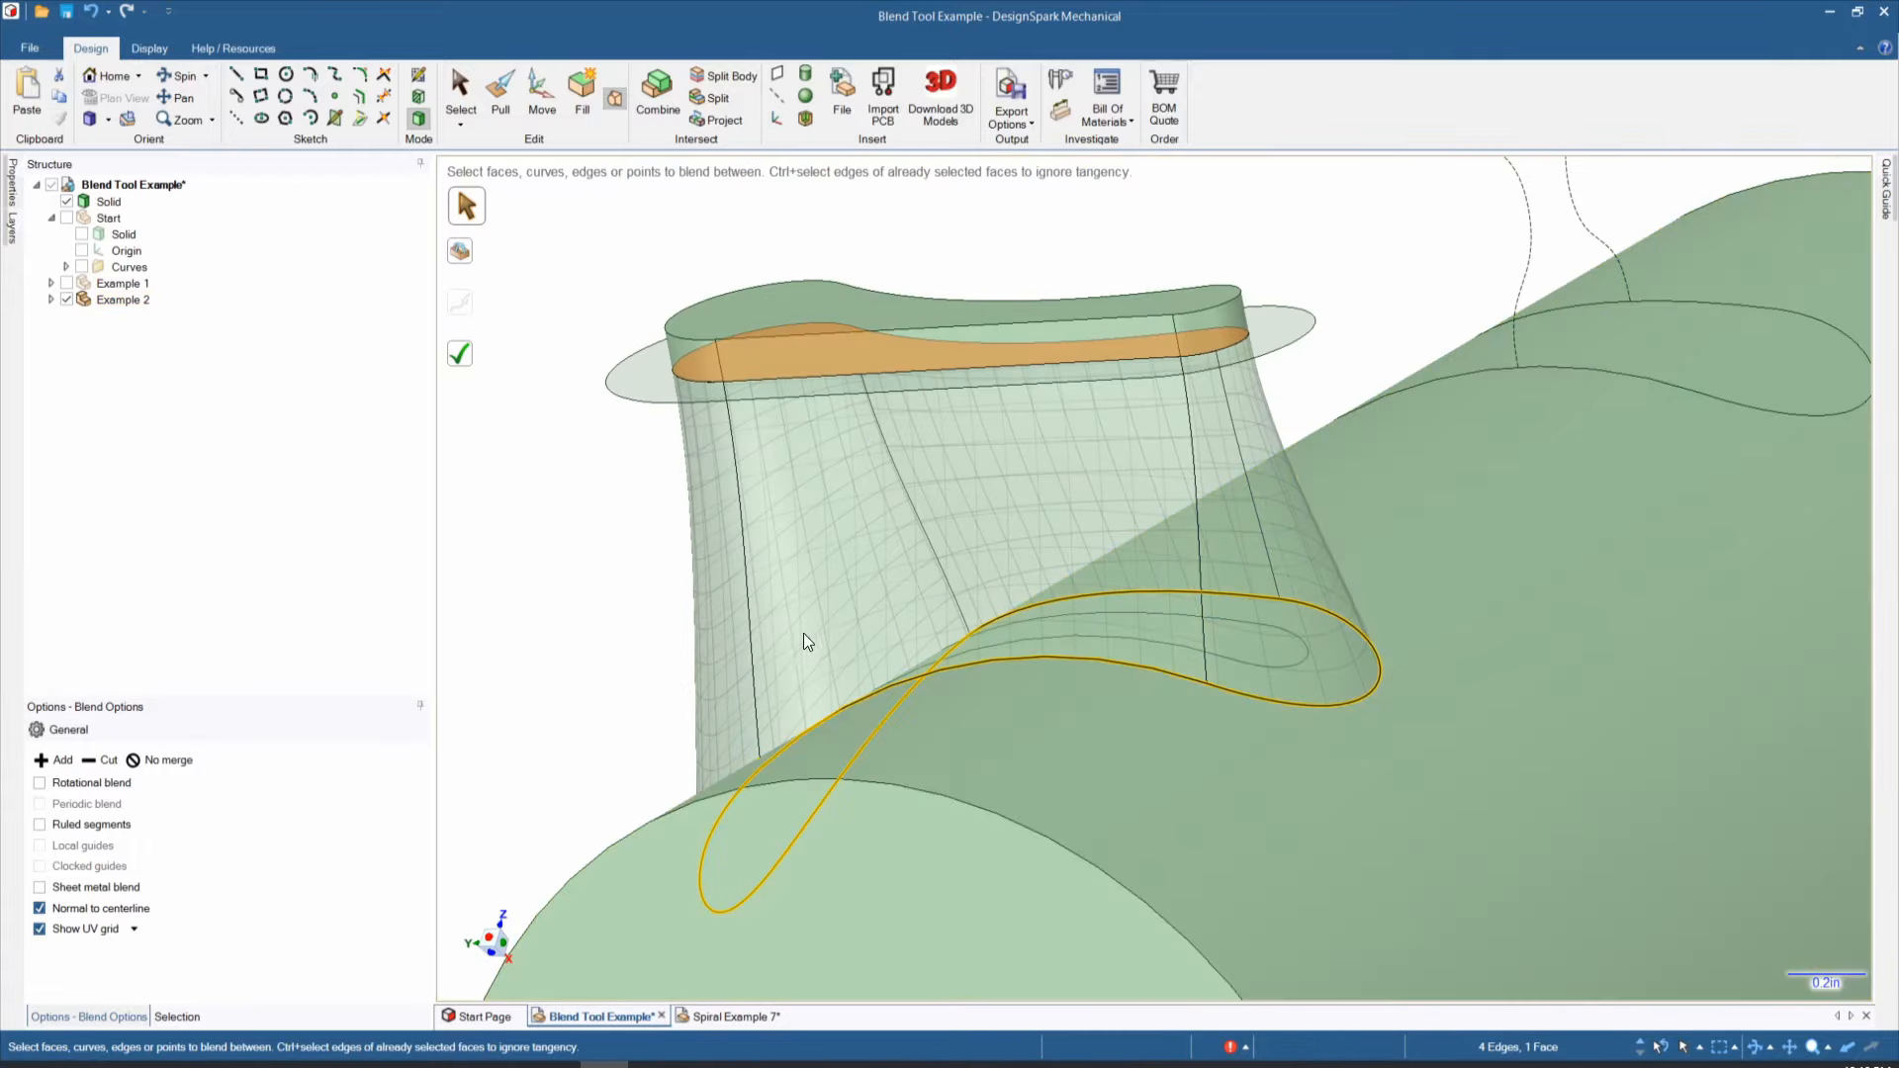
# Step: Preview a blend between the outlined face on the cylinder and the large floating surface beside the two wavy curves
pyautogui.scroll(-4, 888, 503)
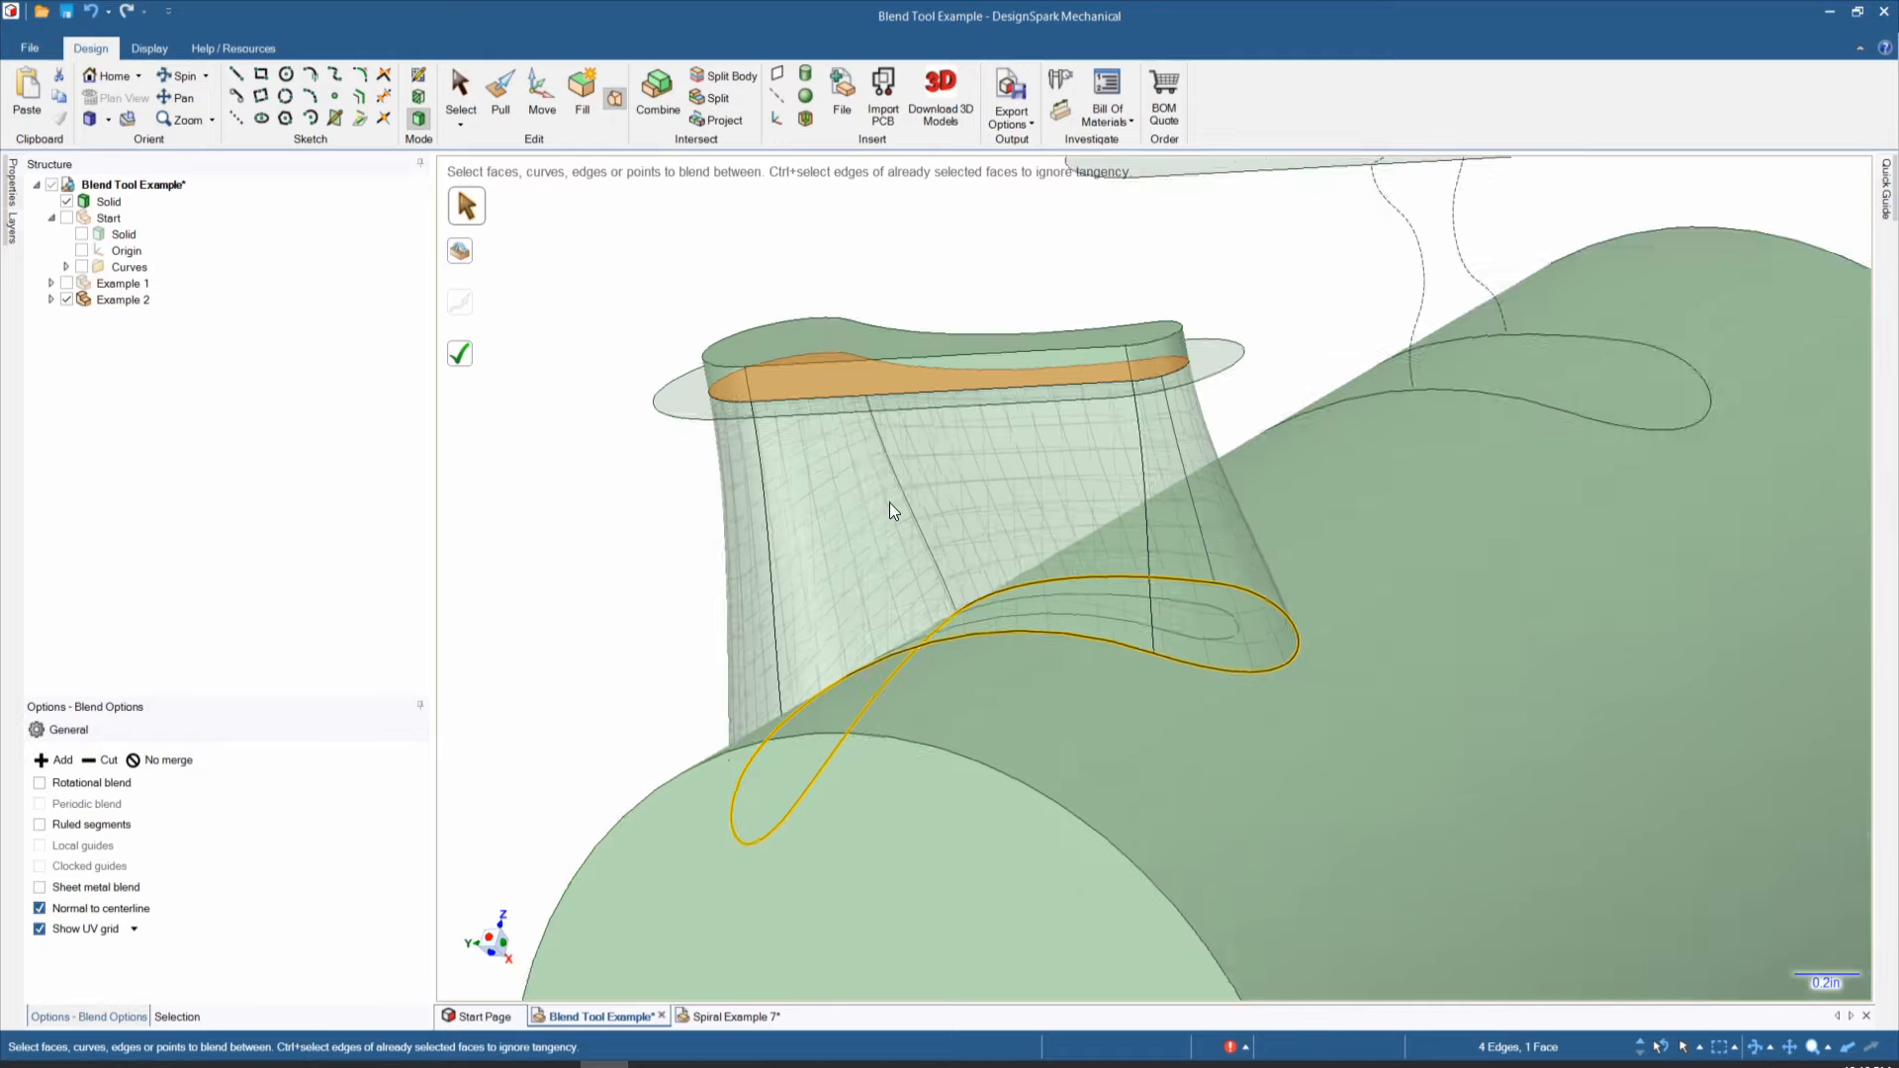
pyautogui.scroll(6, 1051, 477)
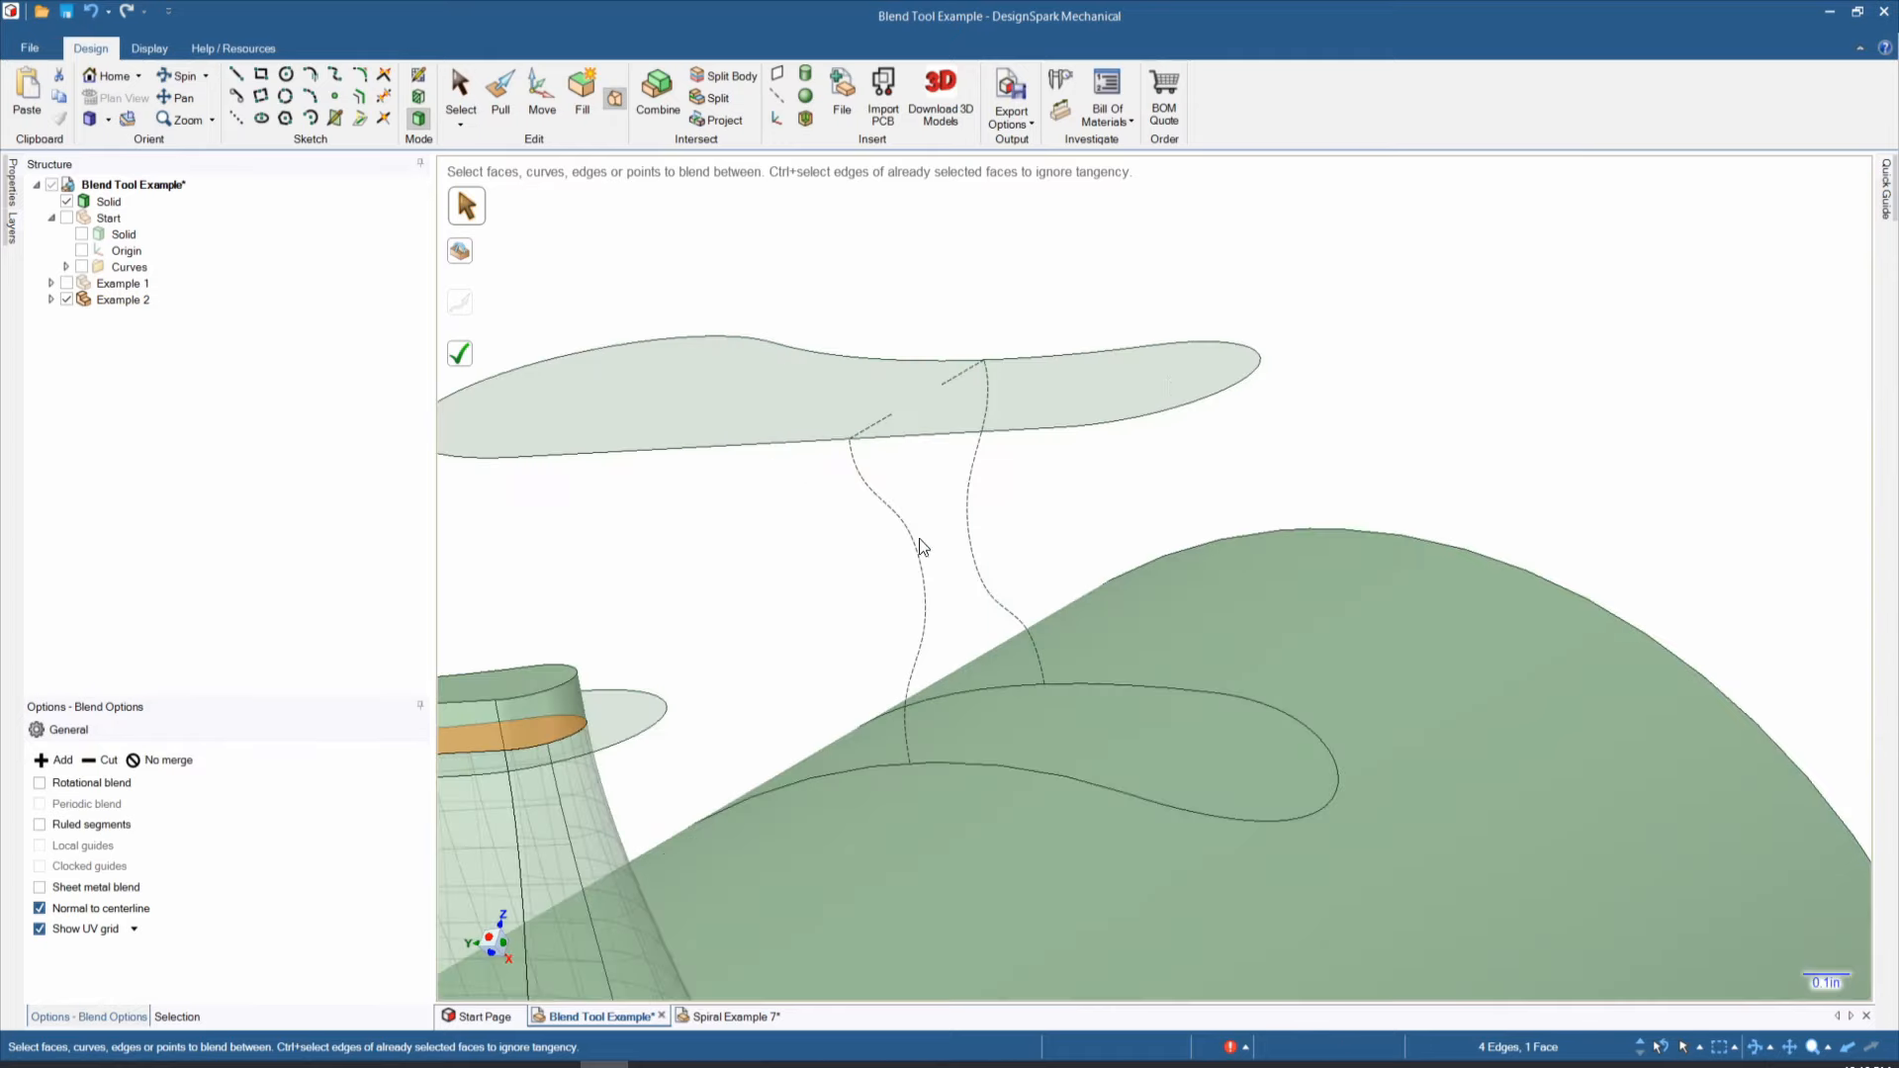
pyautogui.moveTo(906, 550); pyautogui.dragTo(718, 567, button='middle')
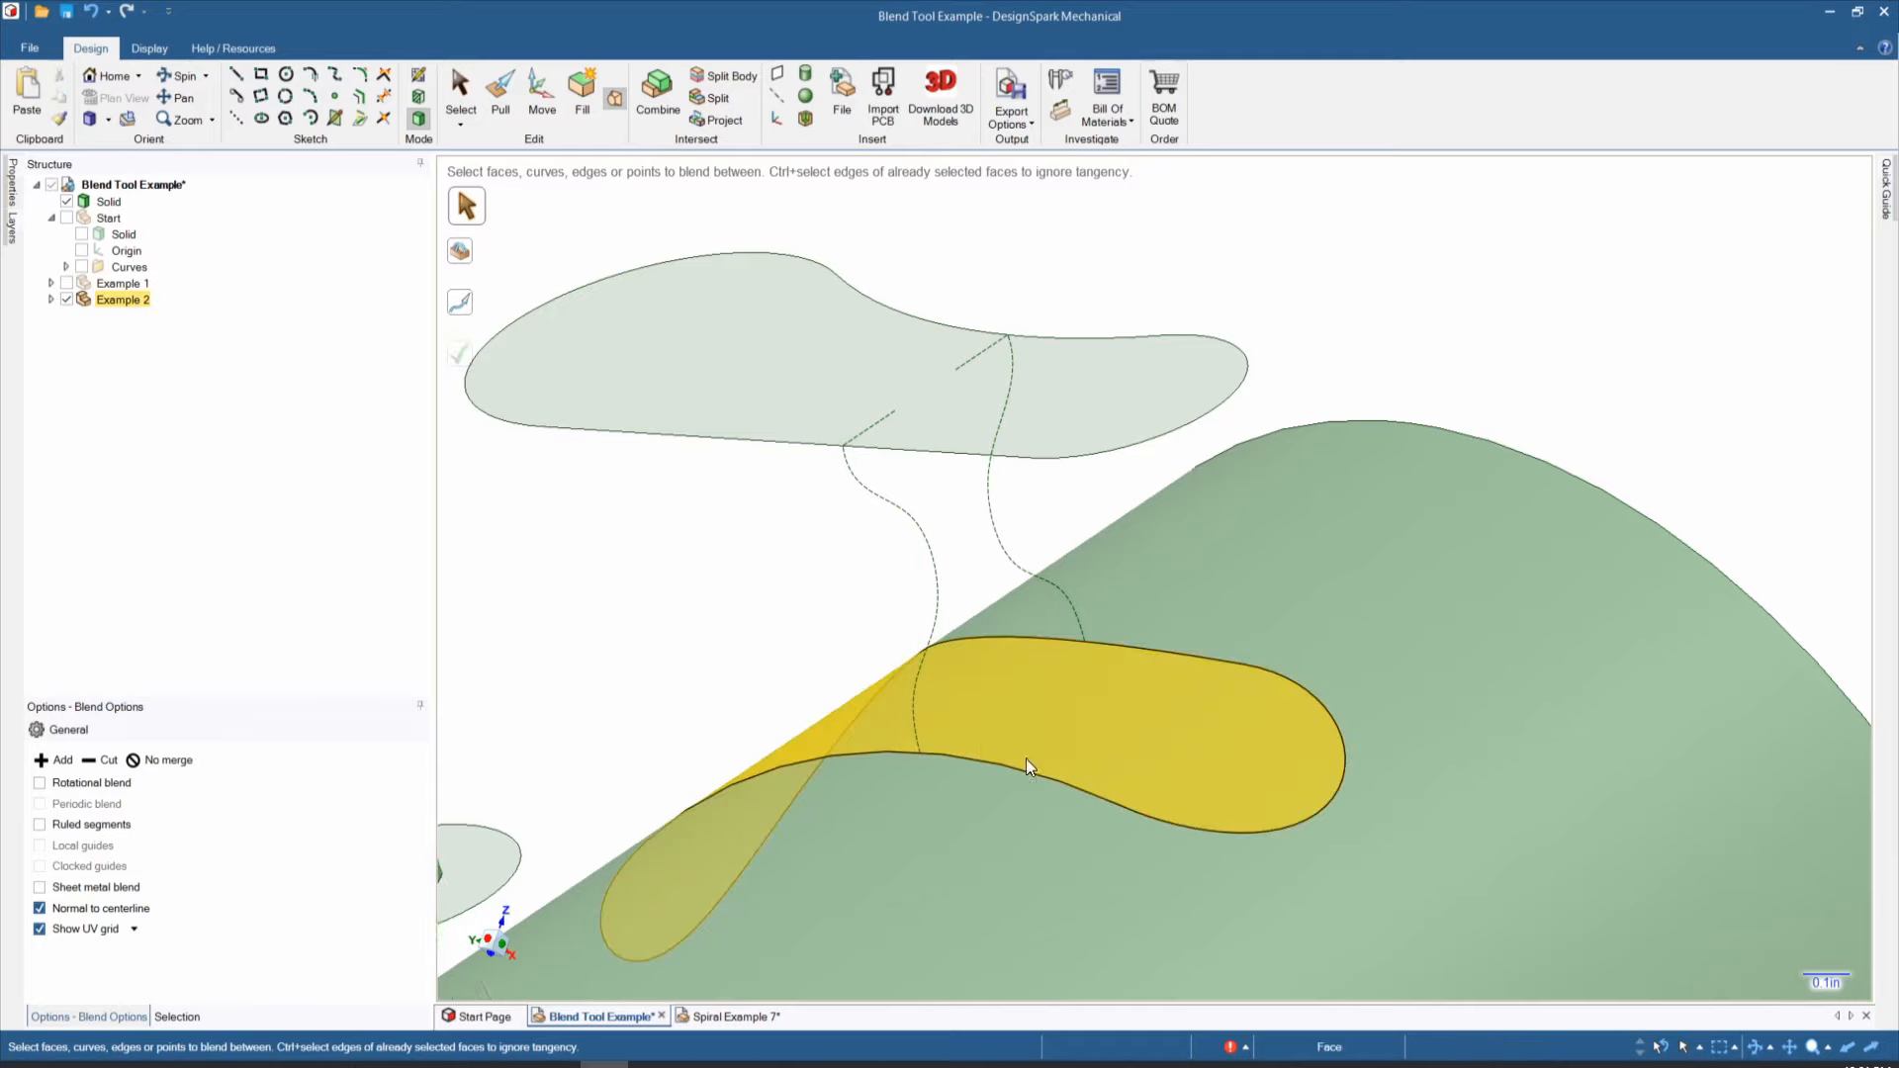
pyautogui.click(1067, 743)
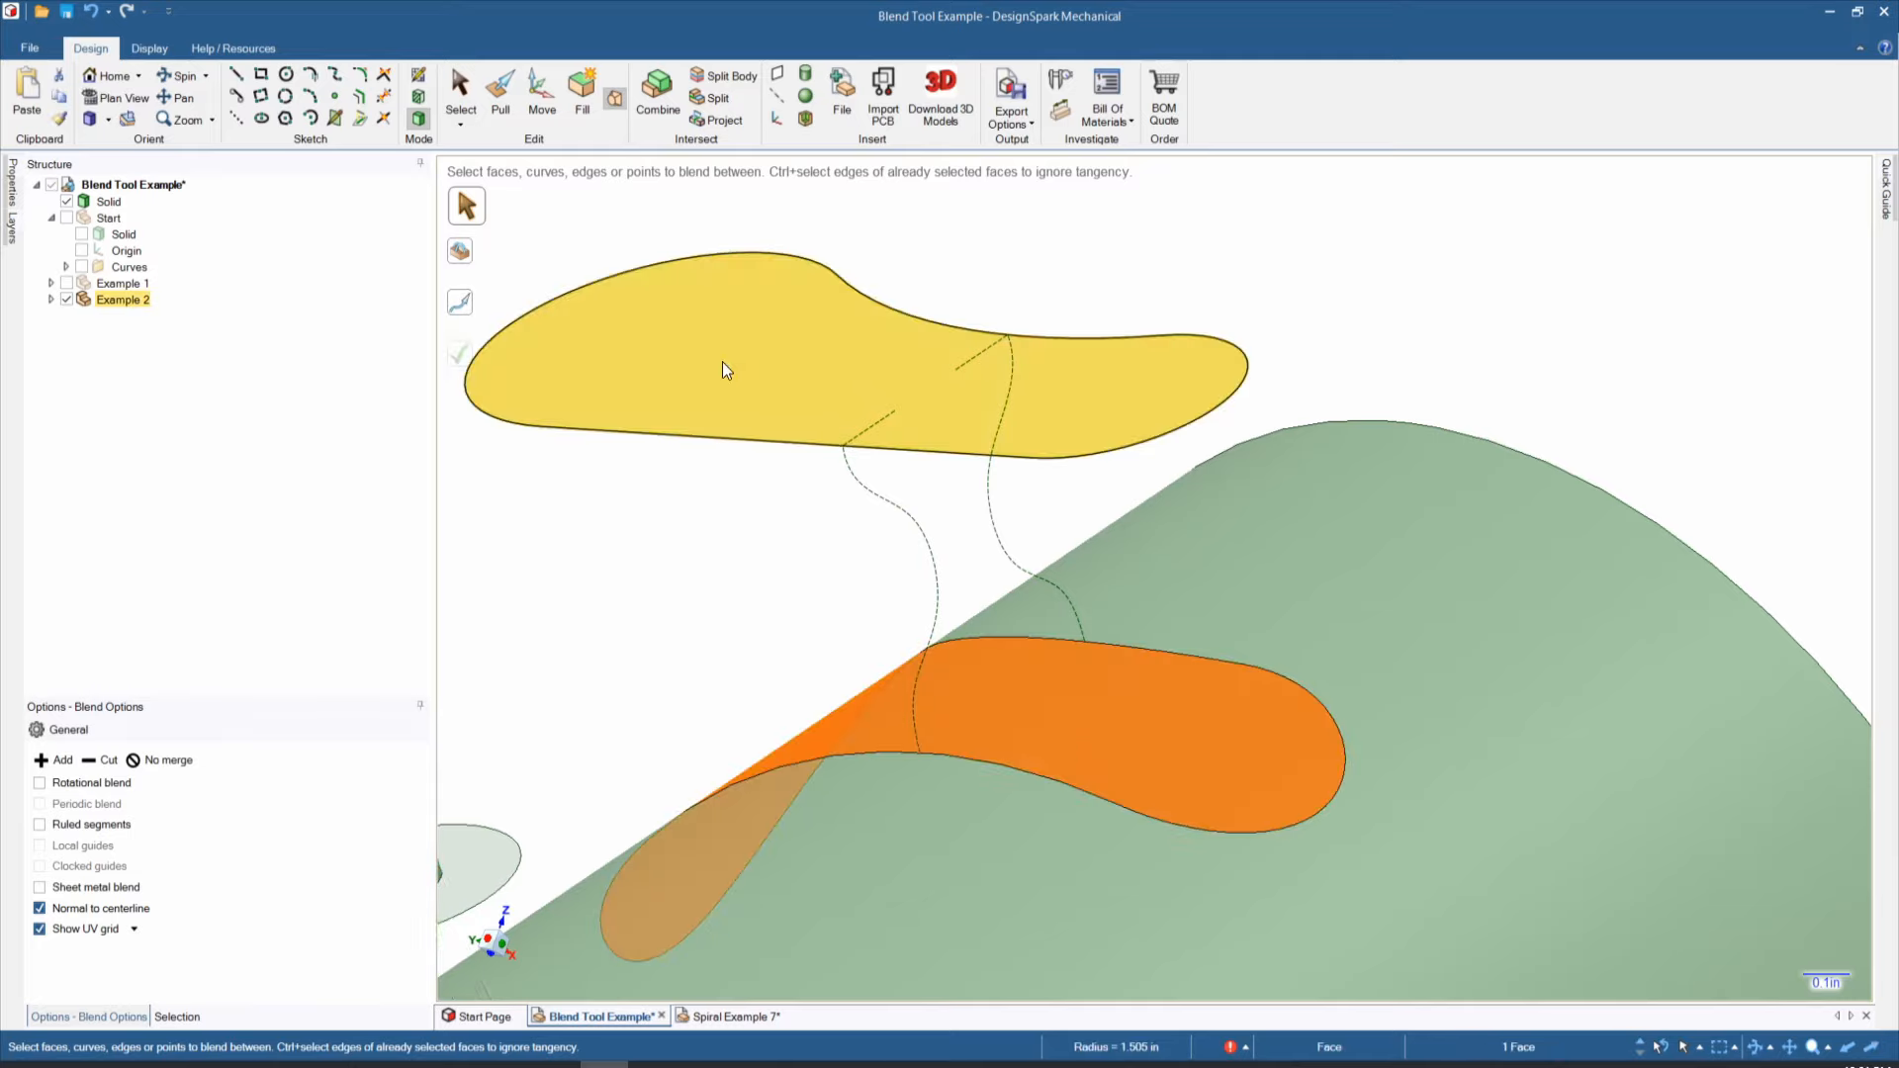
pyautogui.keyDown('ctrl'); pyautogui.click(722, 369); pyautogui.keyUp('ctrl')
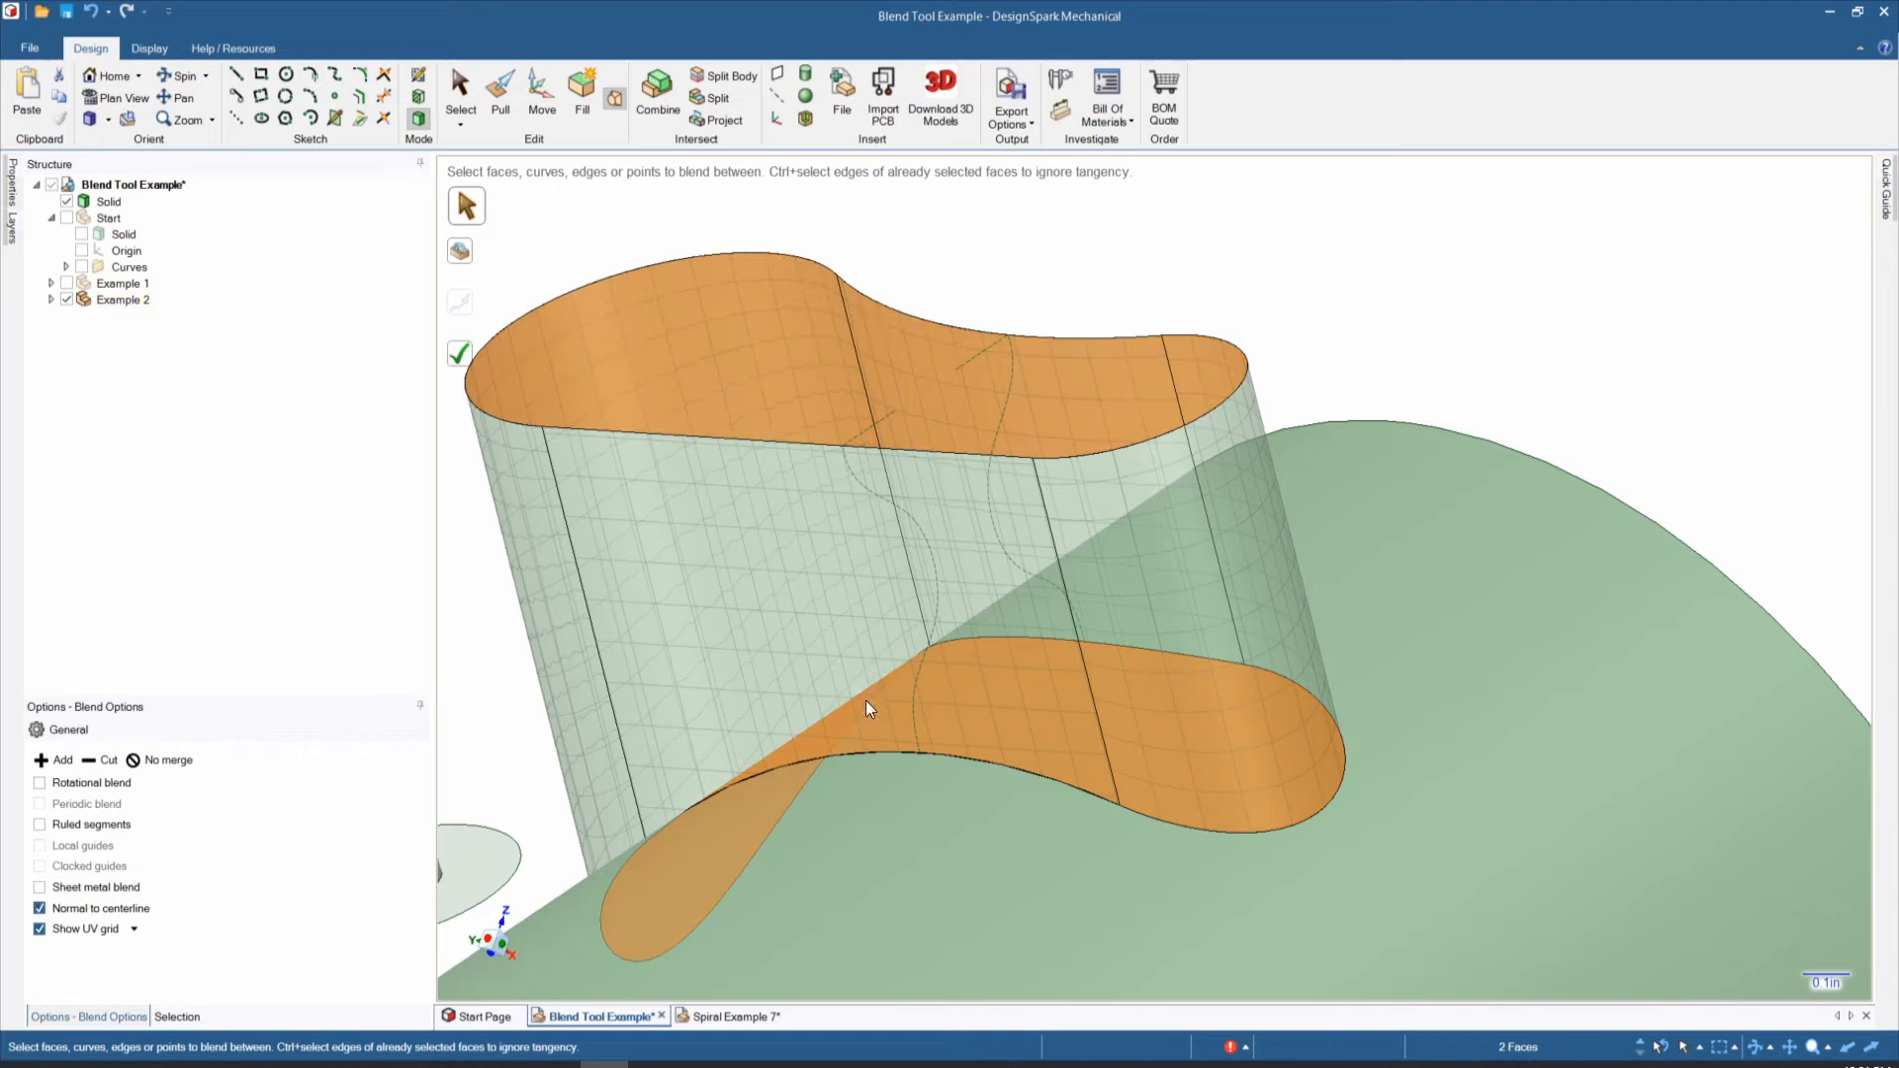
# Step: Add the nearer wavy curve as a guide for the blend between the cylinder face and the floating surface
pyautogui.click(466, 258)
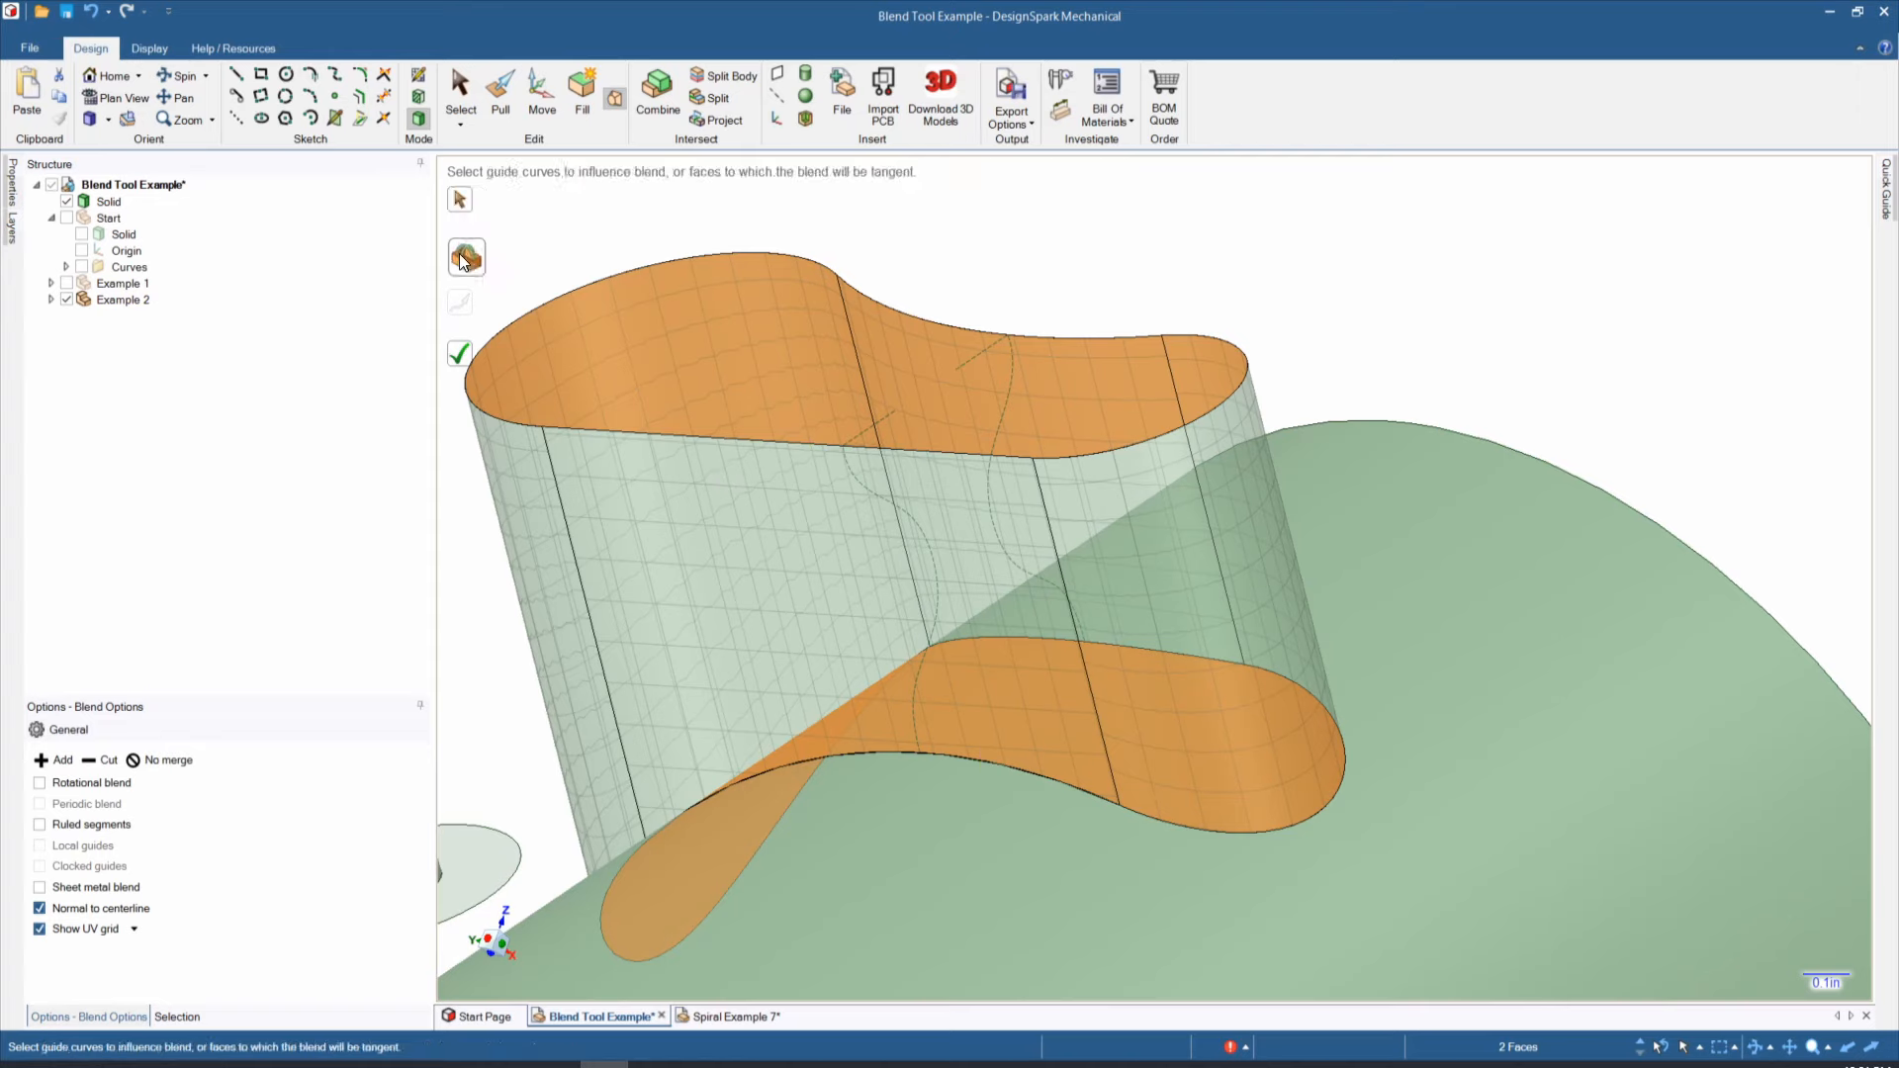
pyautogui.click(870, 490)
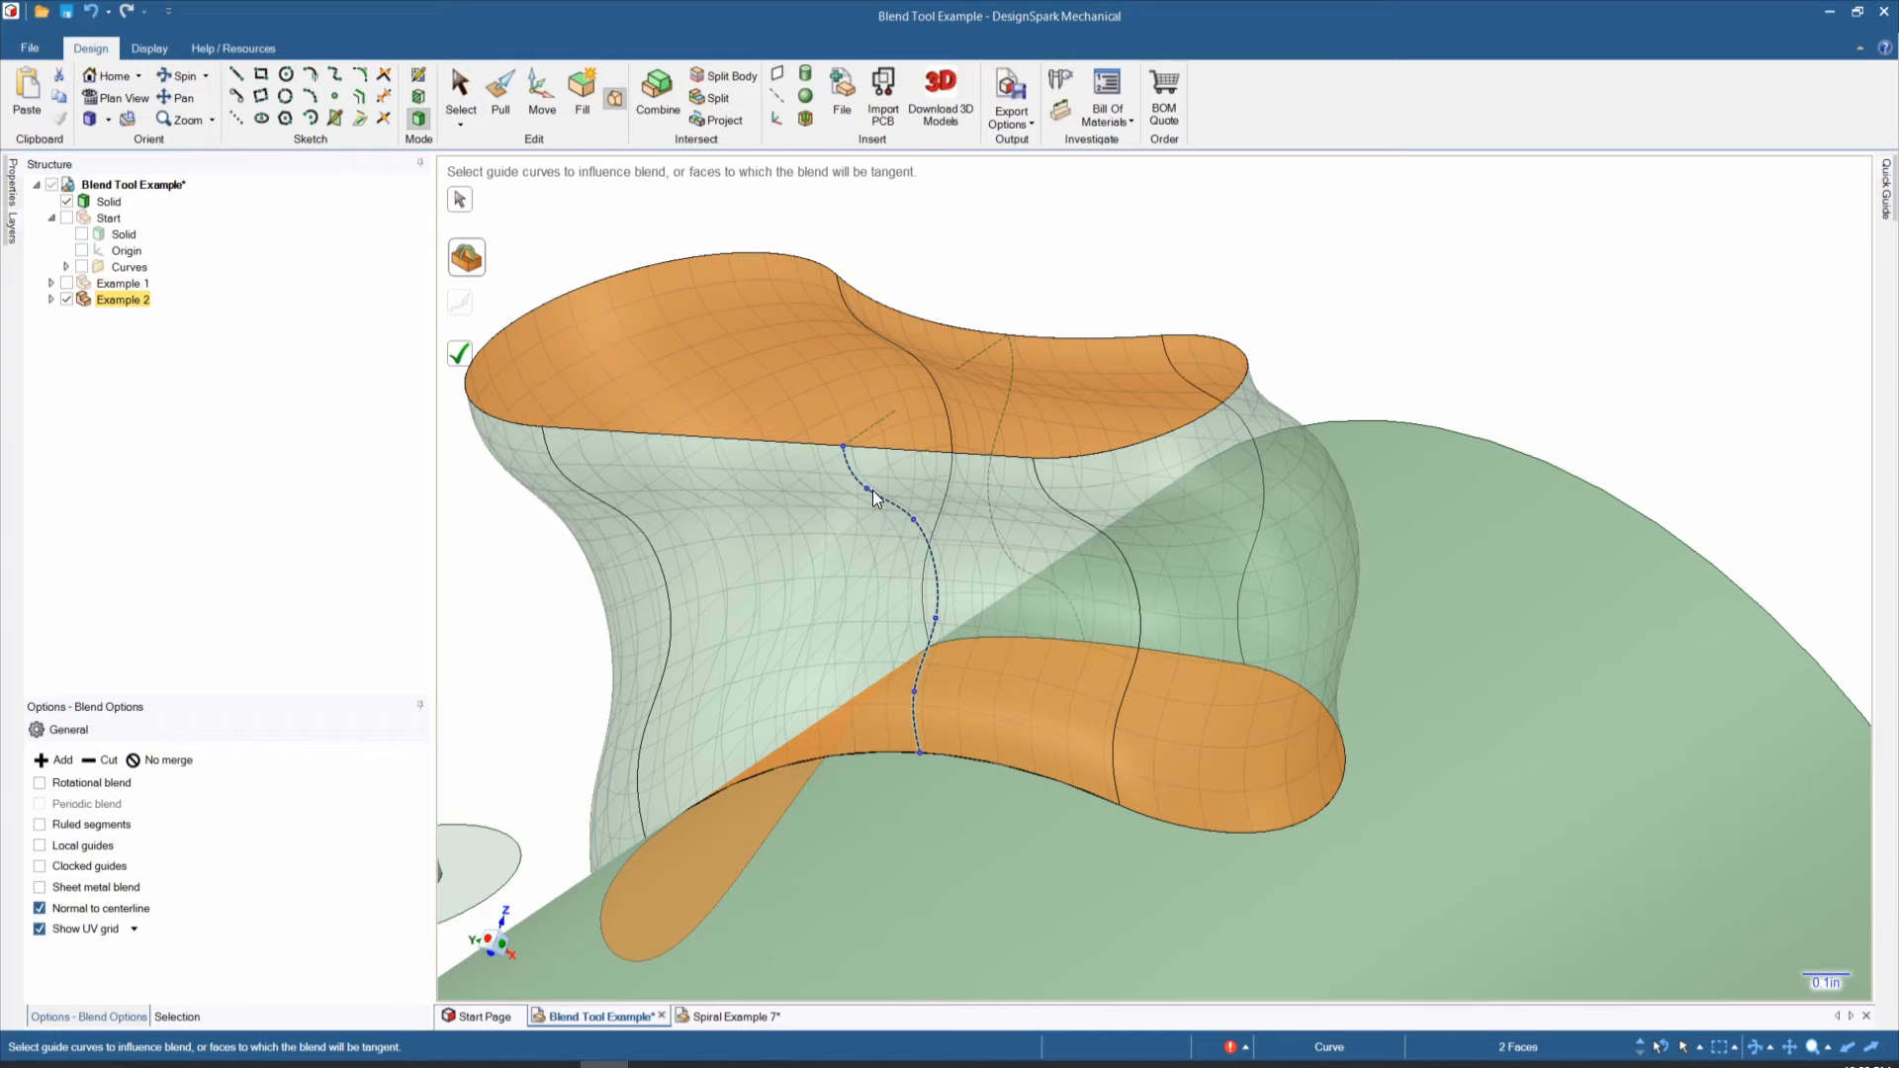
pyautogui.moveTo(744, 631); pyautogui.dragTo(598, 644, button='middle')
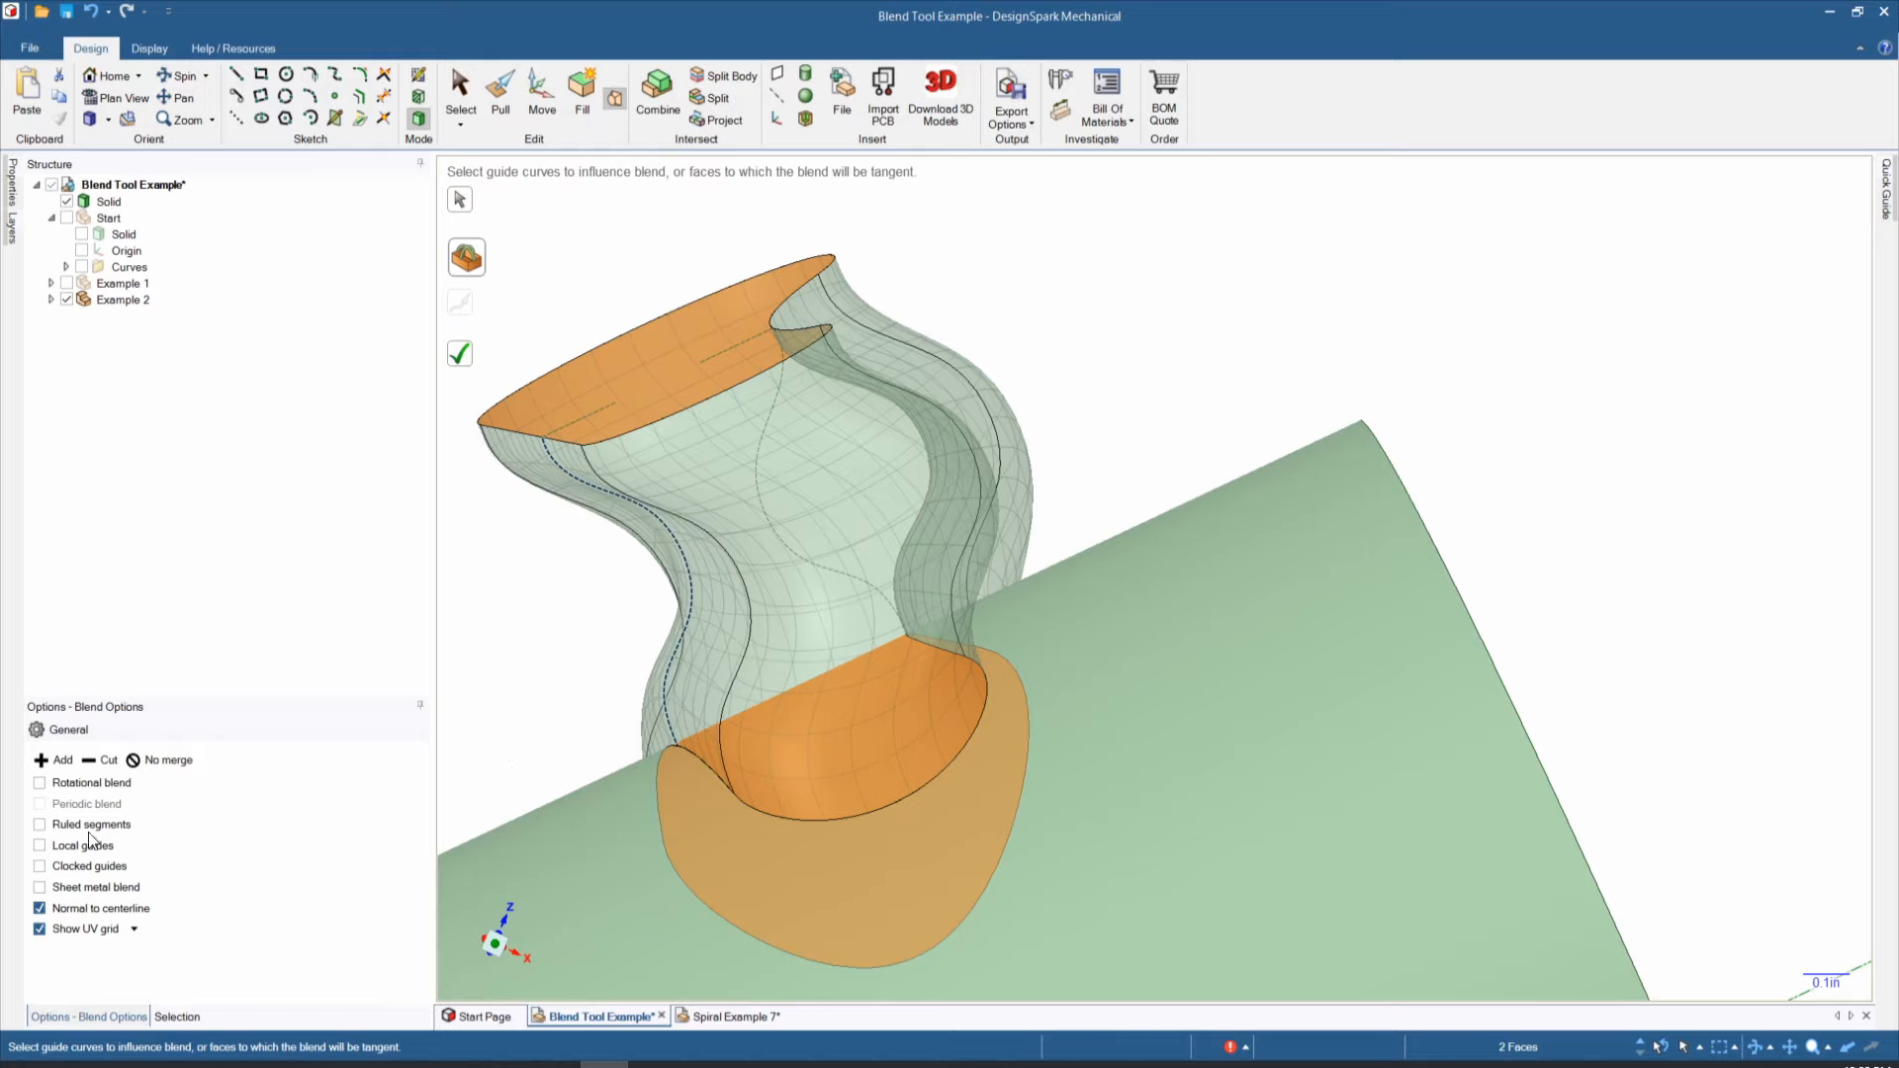
# Step: Try the Rotational blend and Sheet metal blend options on the guided blend, switching each off again
pyautogui.click(40, 782)
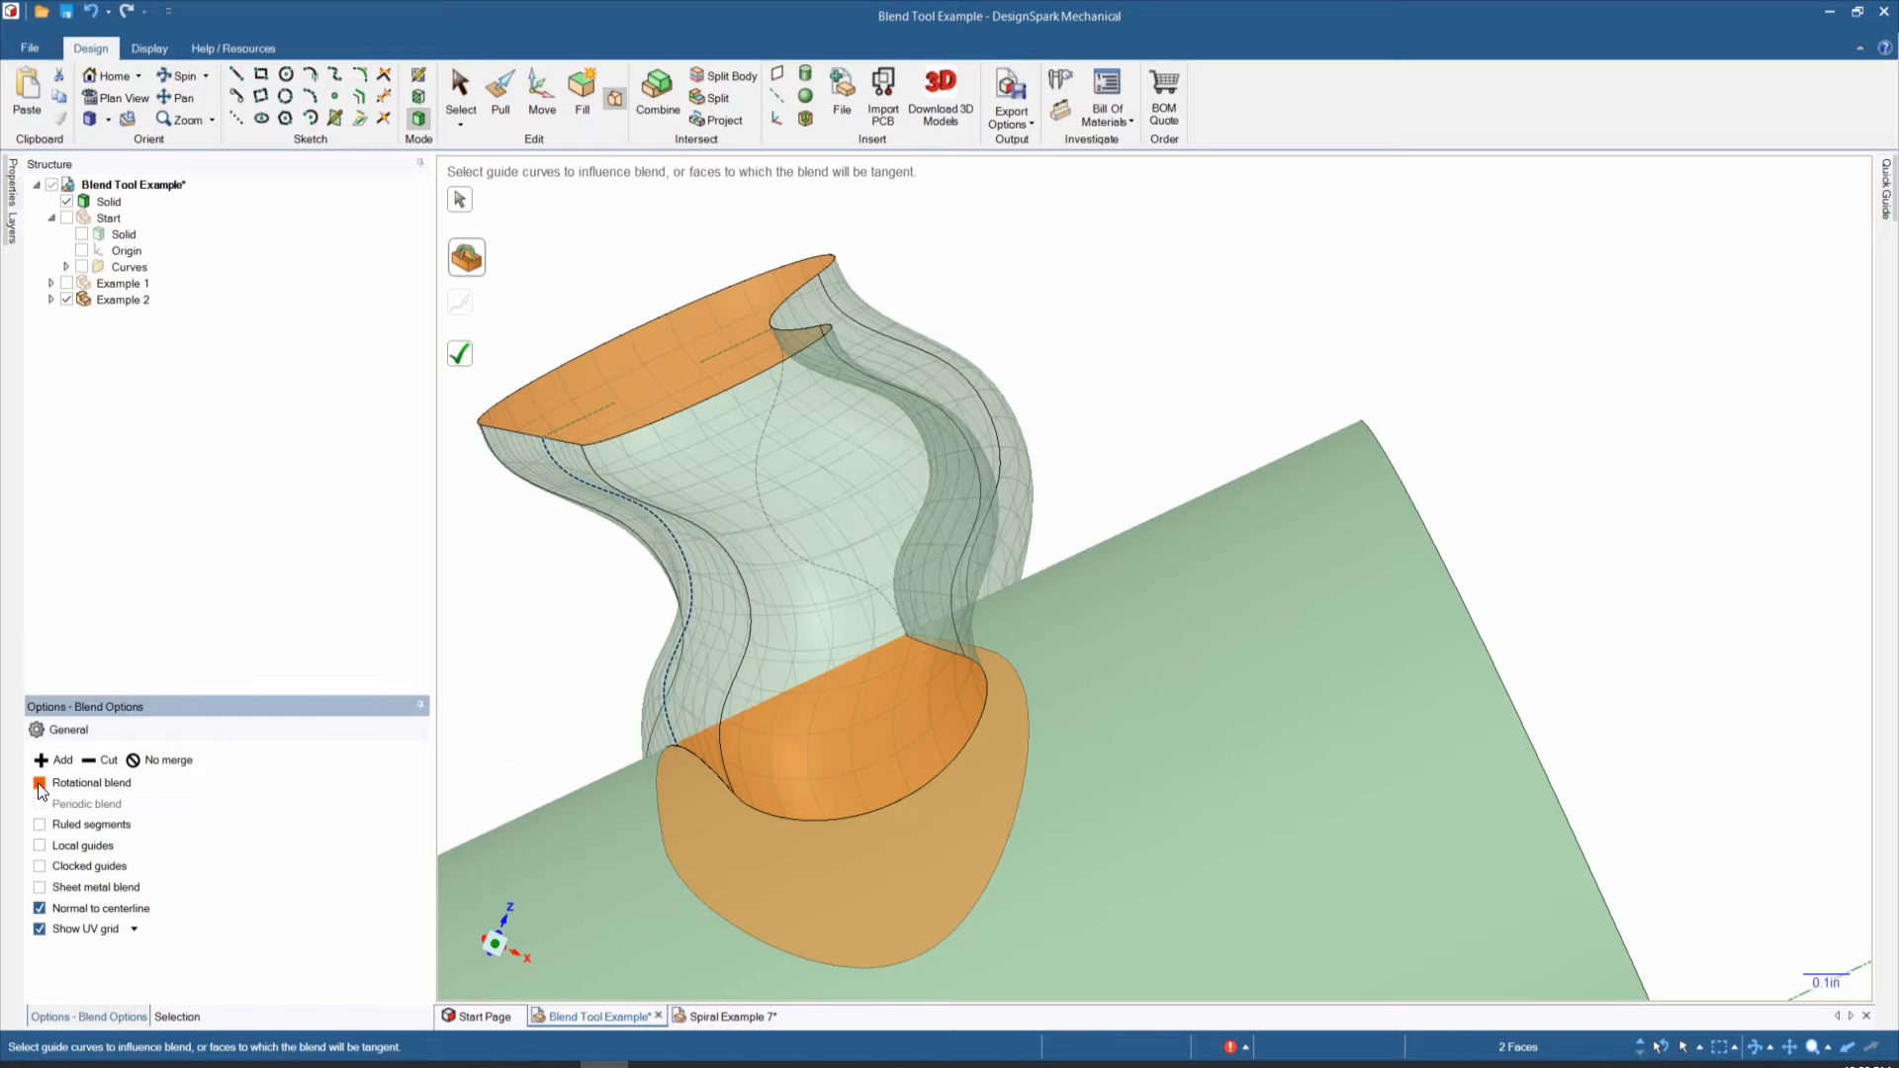
pyautogui.click(40, 784)
pyautogui.click(40, 888)
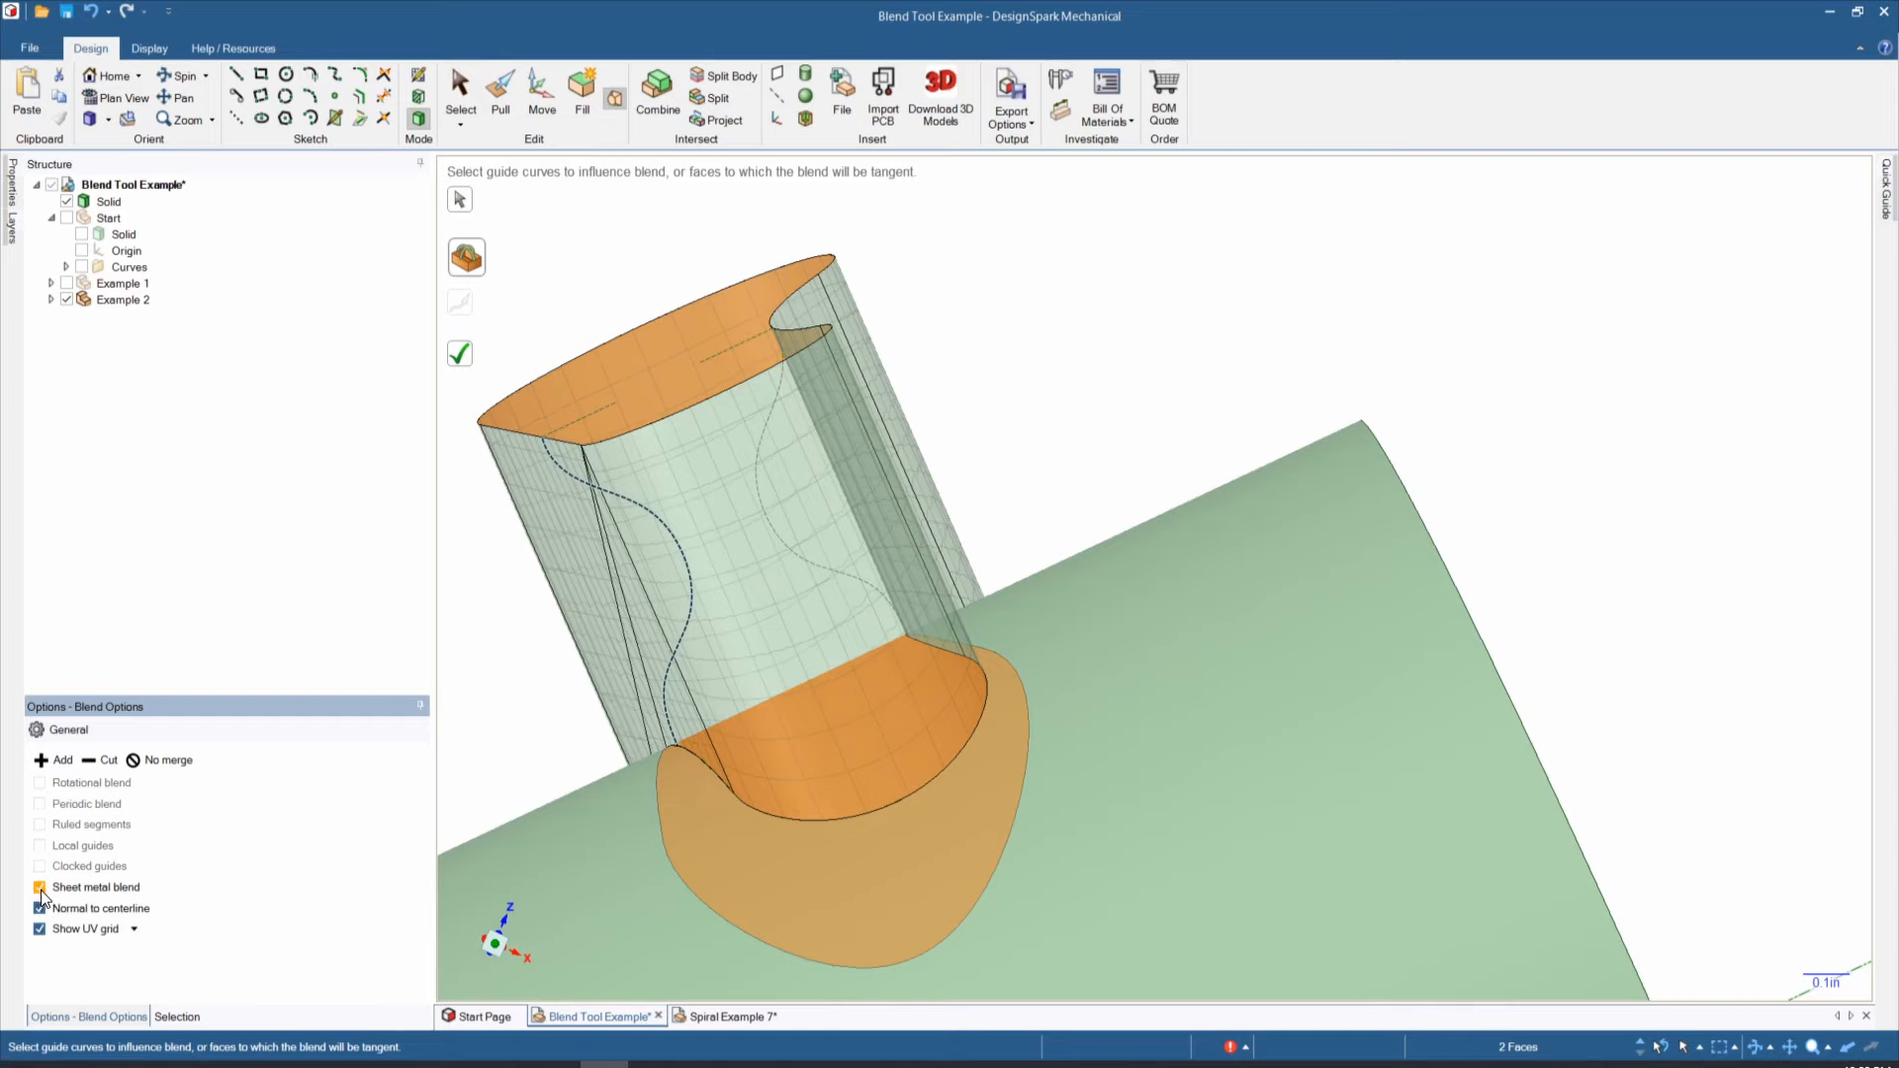
pyautogui.click(39, 889)
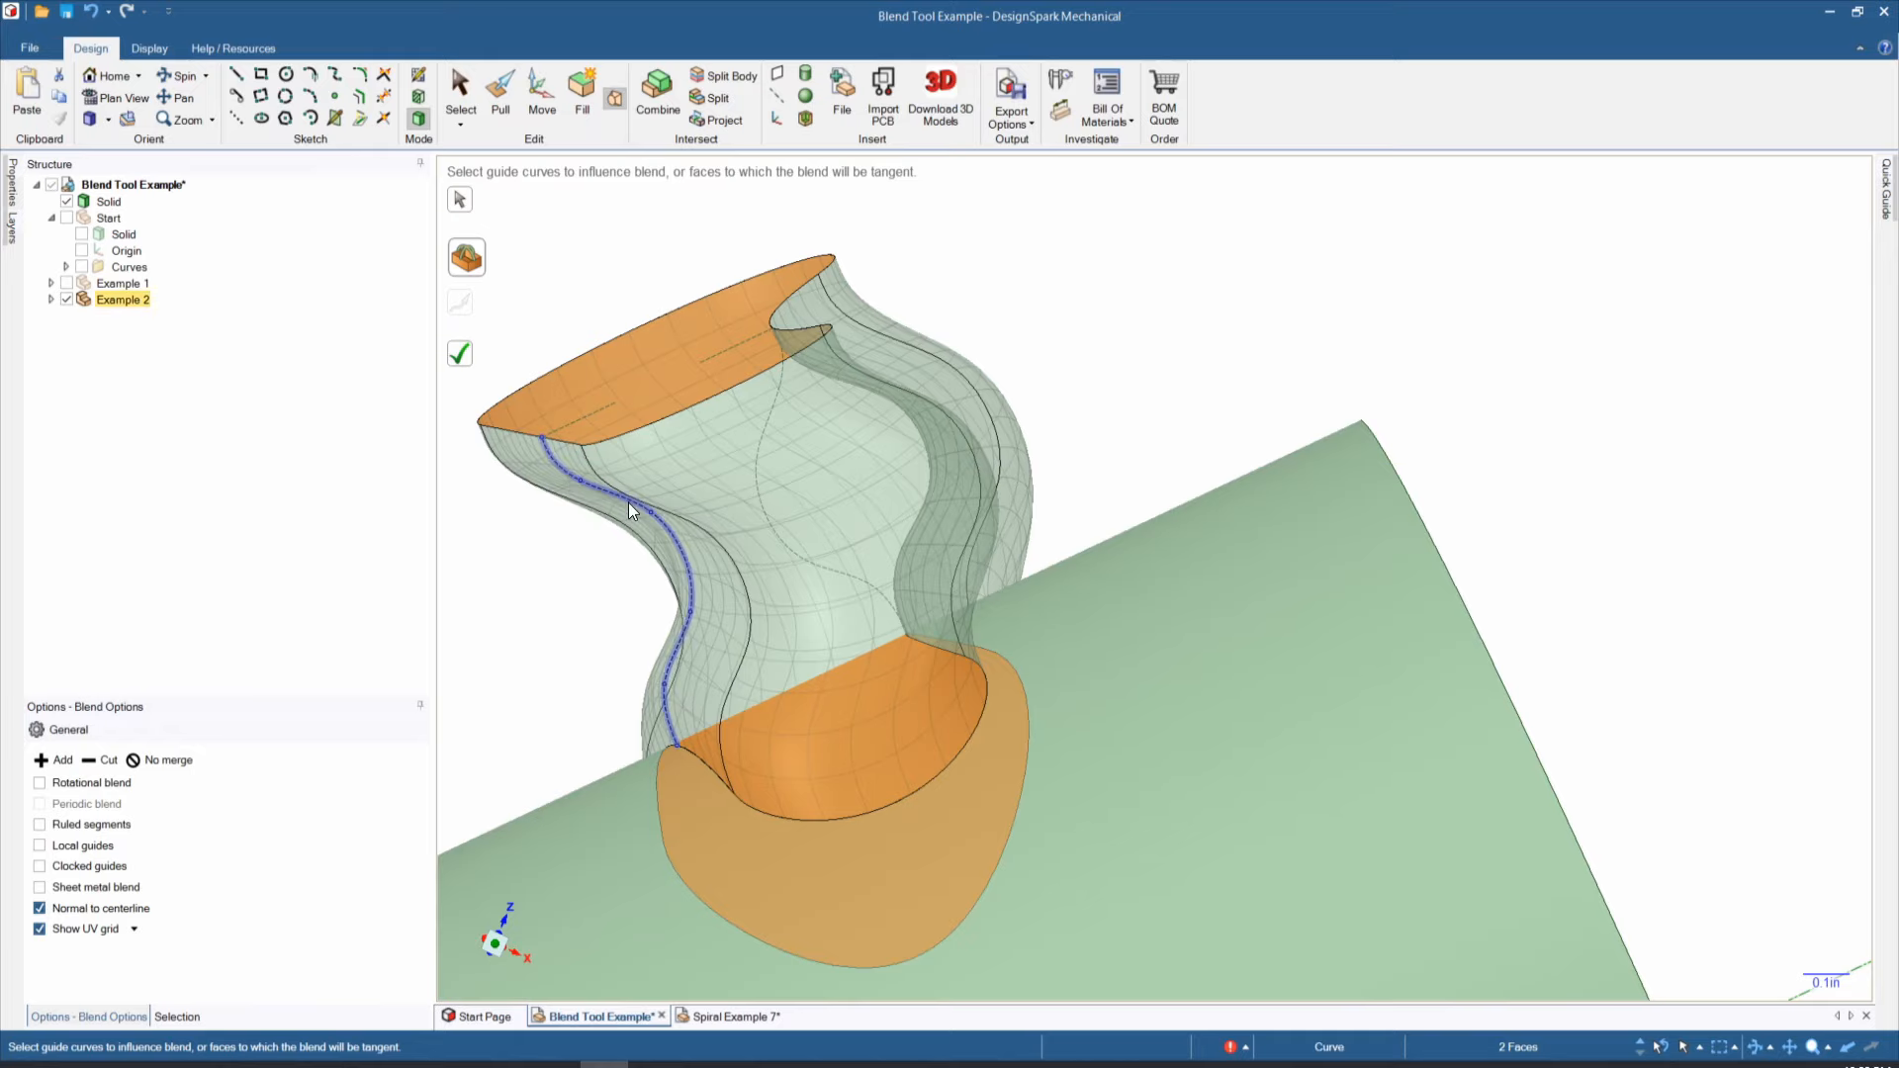
# Step: Add the second wavy curve as another guide for the blend
pyautogui.click(756, 484)
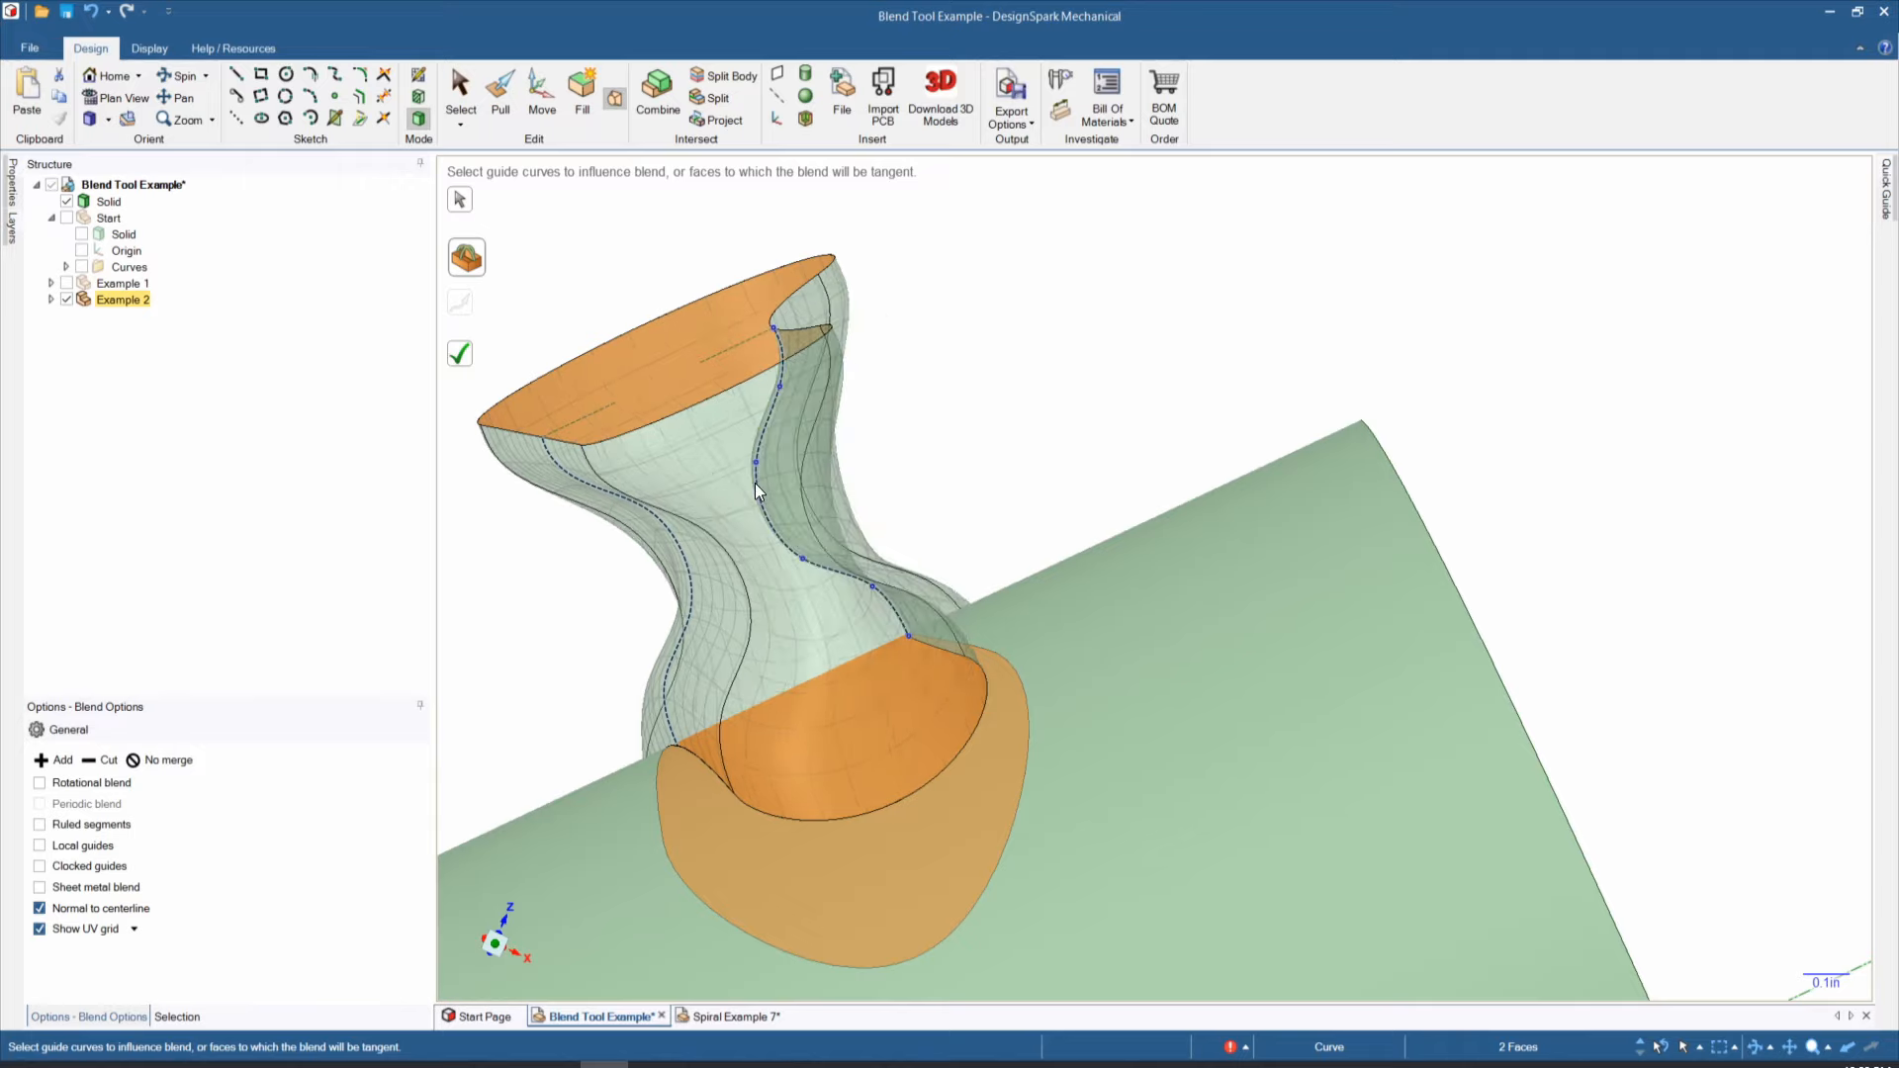
pyautogui.moveTo(534, 652)
pyautogui.mouseDown(button='middle')
pyautogui.moveTo(507, 647)
pyautogui.moveTo(706, 571)
pyautogui.moveTo(488, 674)
pyautogui.moveTo(547, 636)
pyautogui.mouseUp(button='middle')
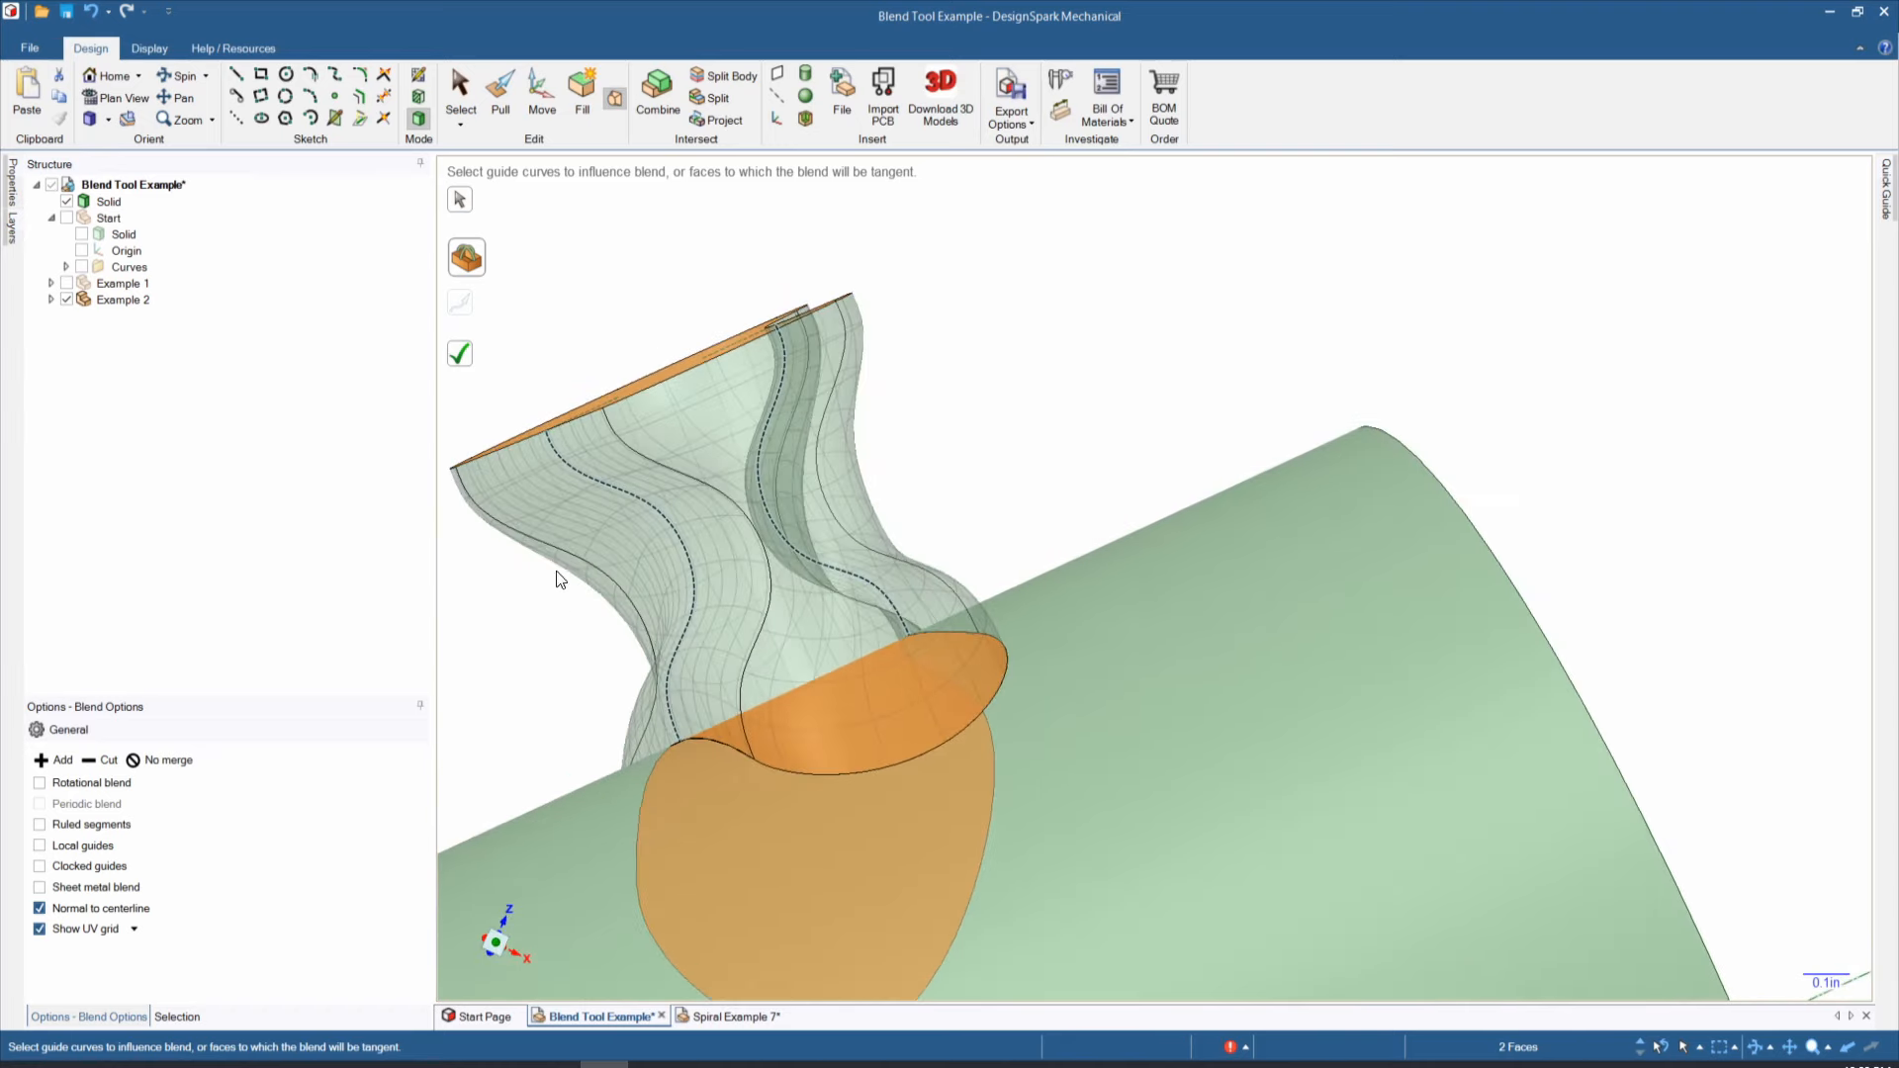
# Step: Try Rotational blend and switch it off, and enable Local guides to preview the blend with two guide curves
pyautogui.click(39, 783)
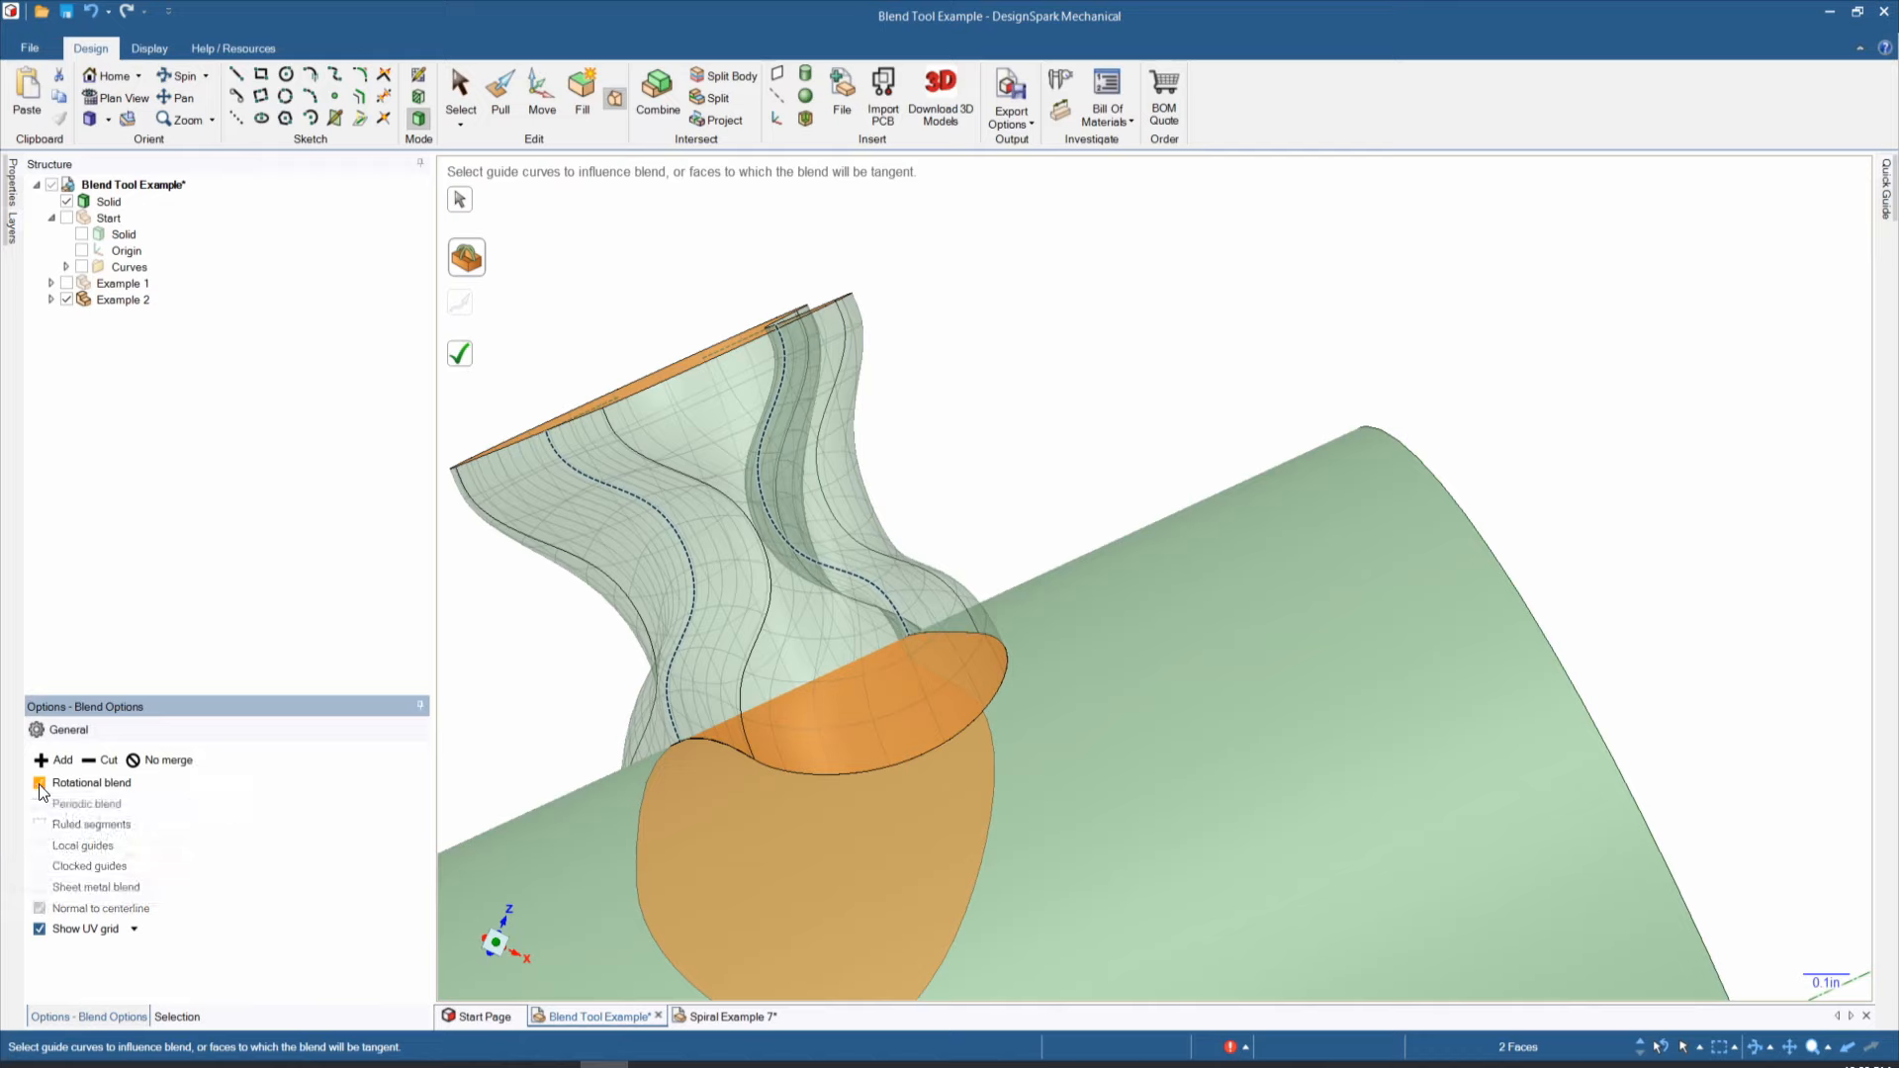
pyautogui.click(40, 783)
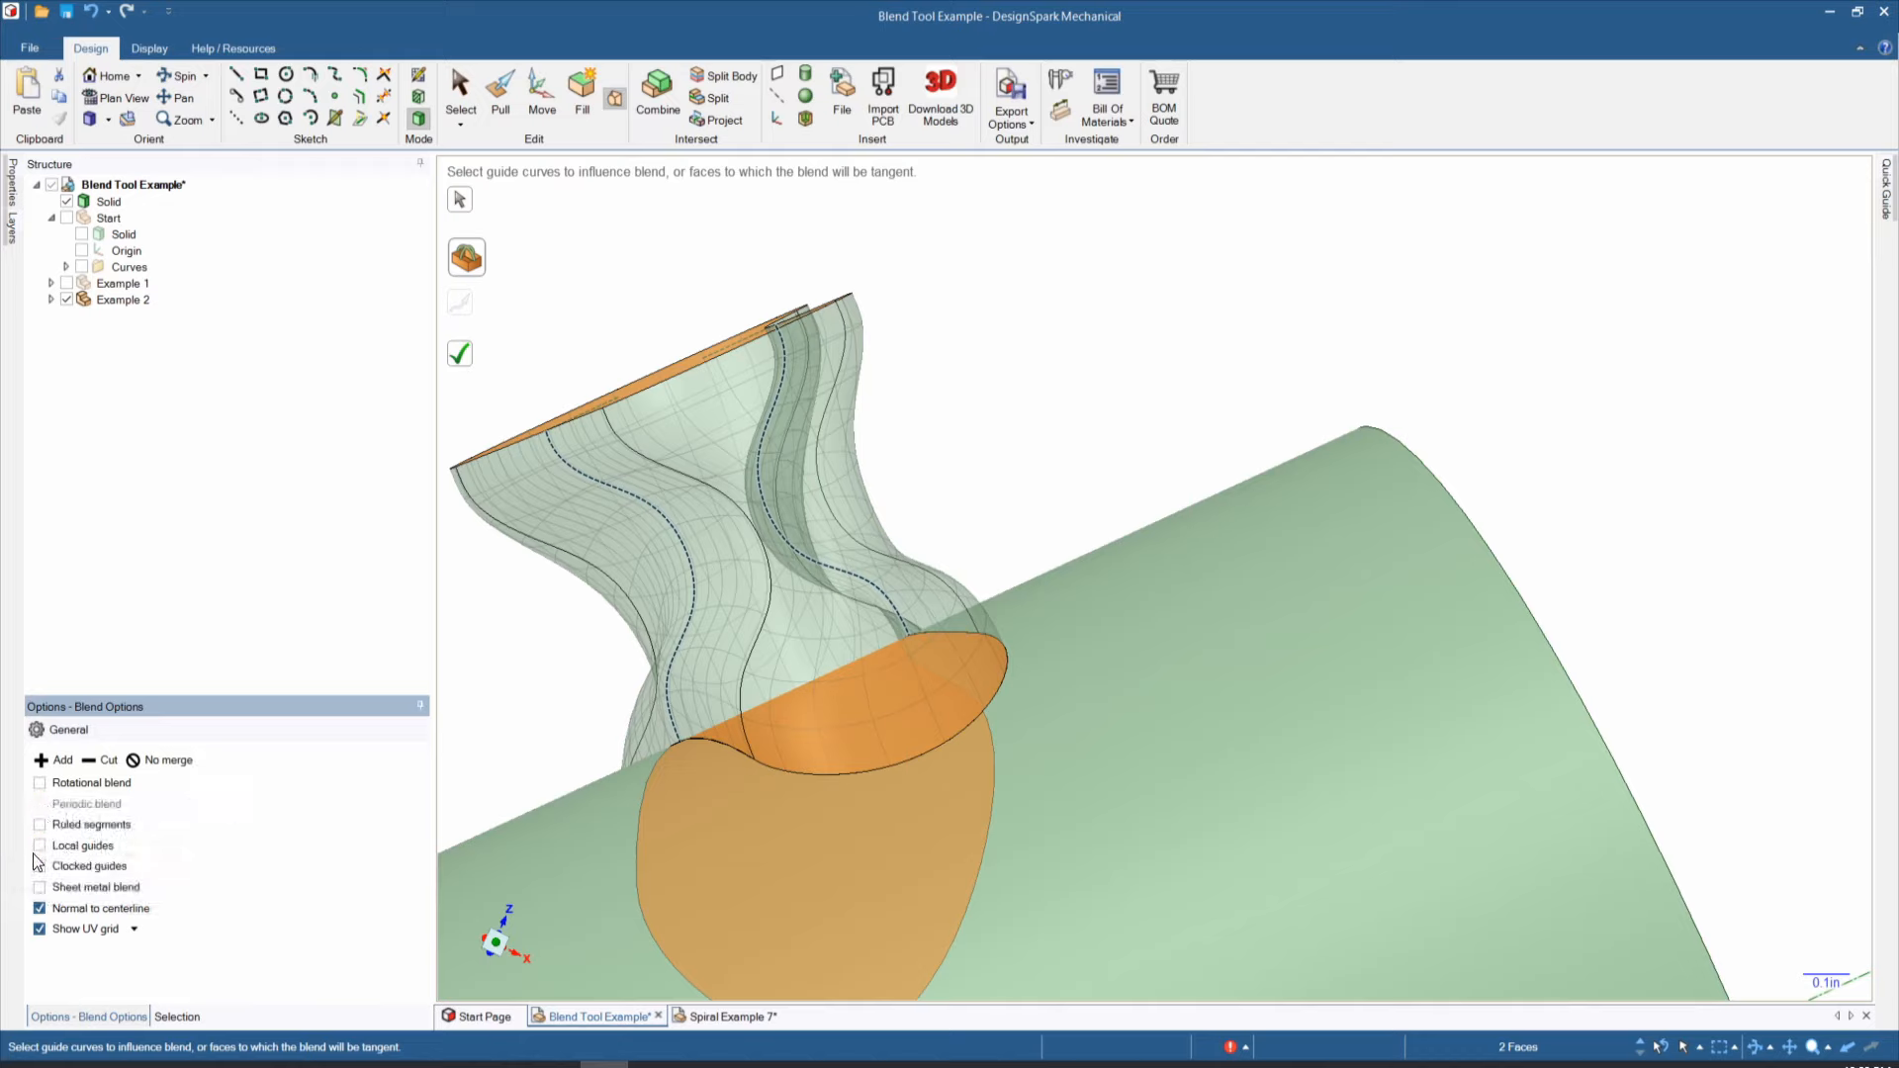
pyautogui.click(39, 908)
pyautogui.click(40, 845)
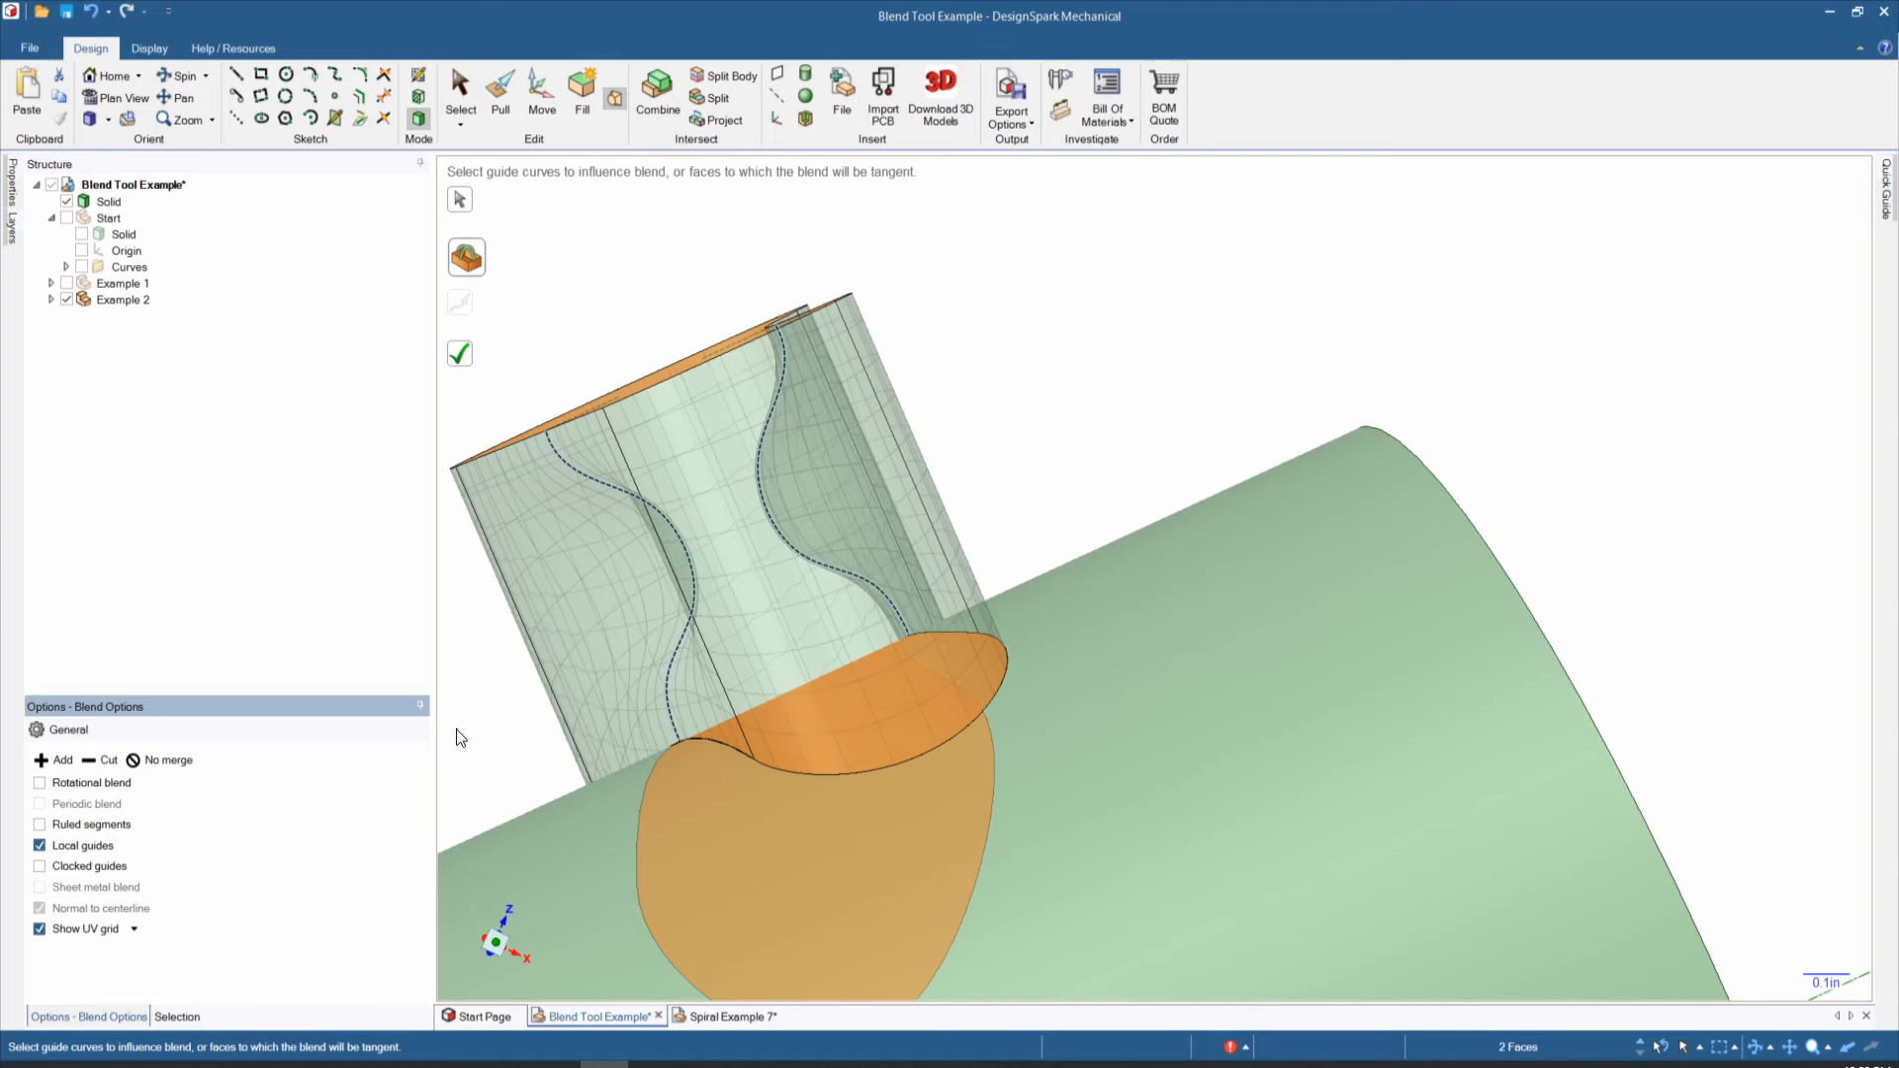
pyautogui.moveTo(455, 733)
pyautogui.mouseDown(button='middle')
pyautogui.moveTo(492, 739)
pyautogui.moveTo(446, 763)
pyautogui.mouseUp(button='middle')
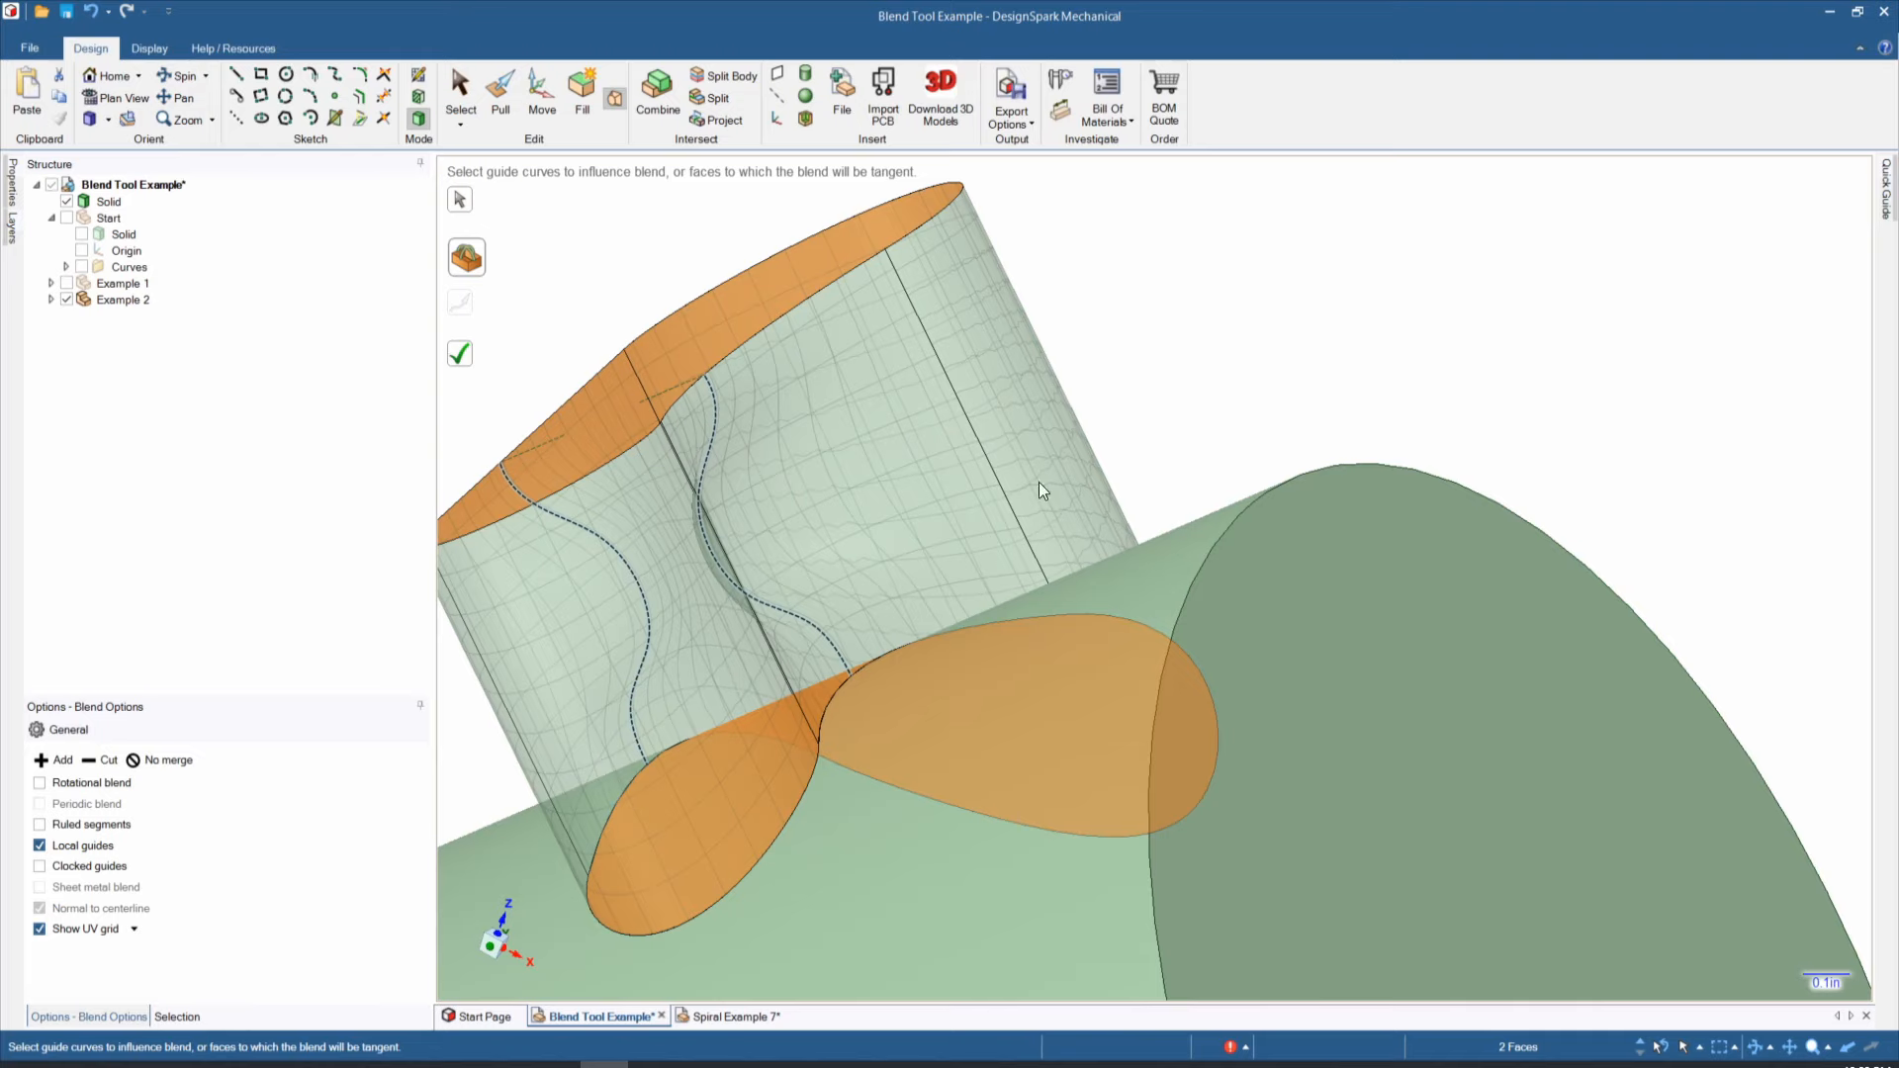
# Step: Switch off Local guides and compare the blend with Clocked guides on and off, leaving both options disabled
pyautogui.click(39, 866)
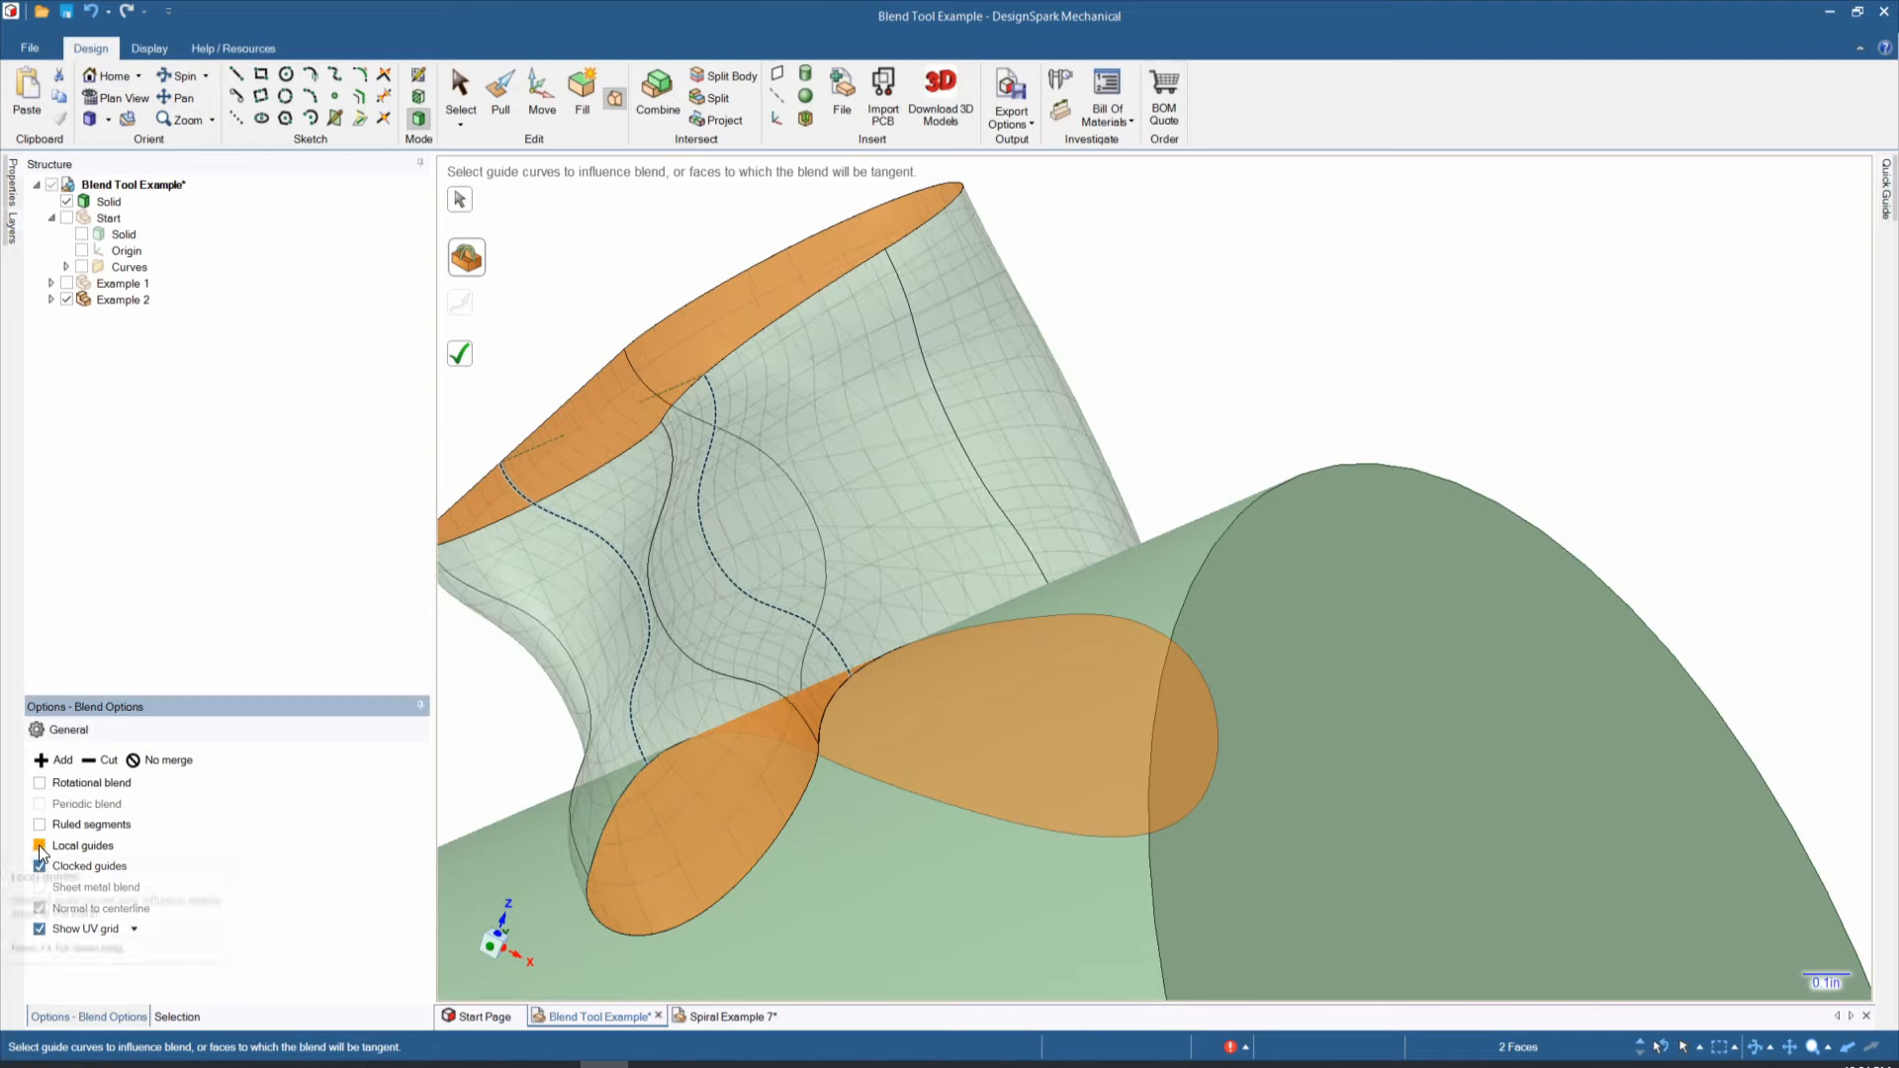
pyautogui.click(41, 865)
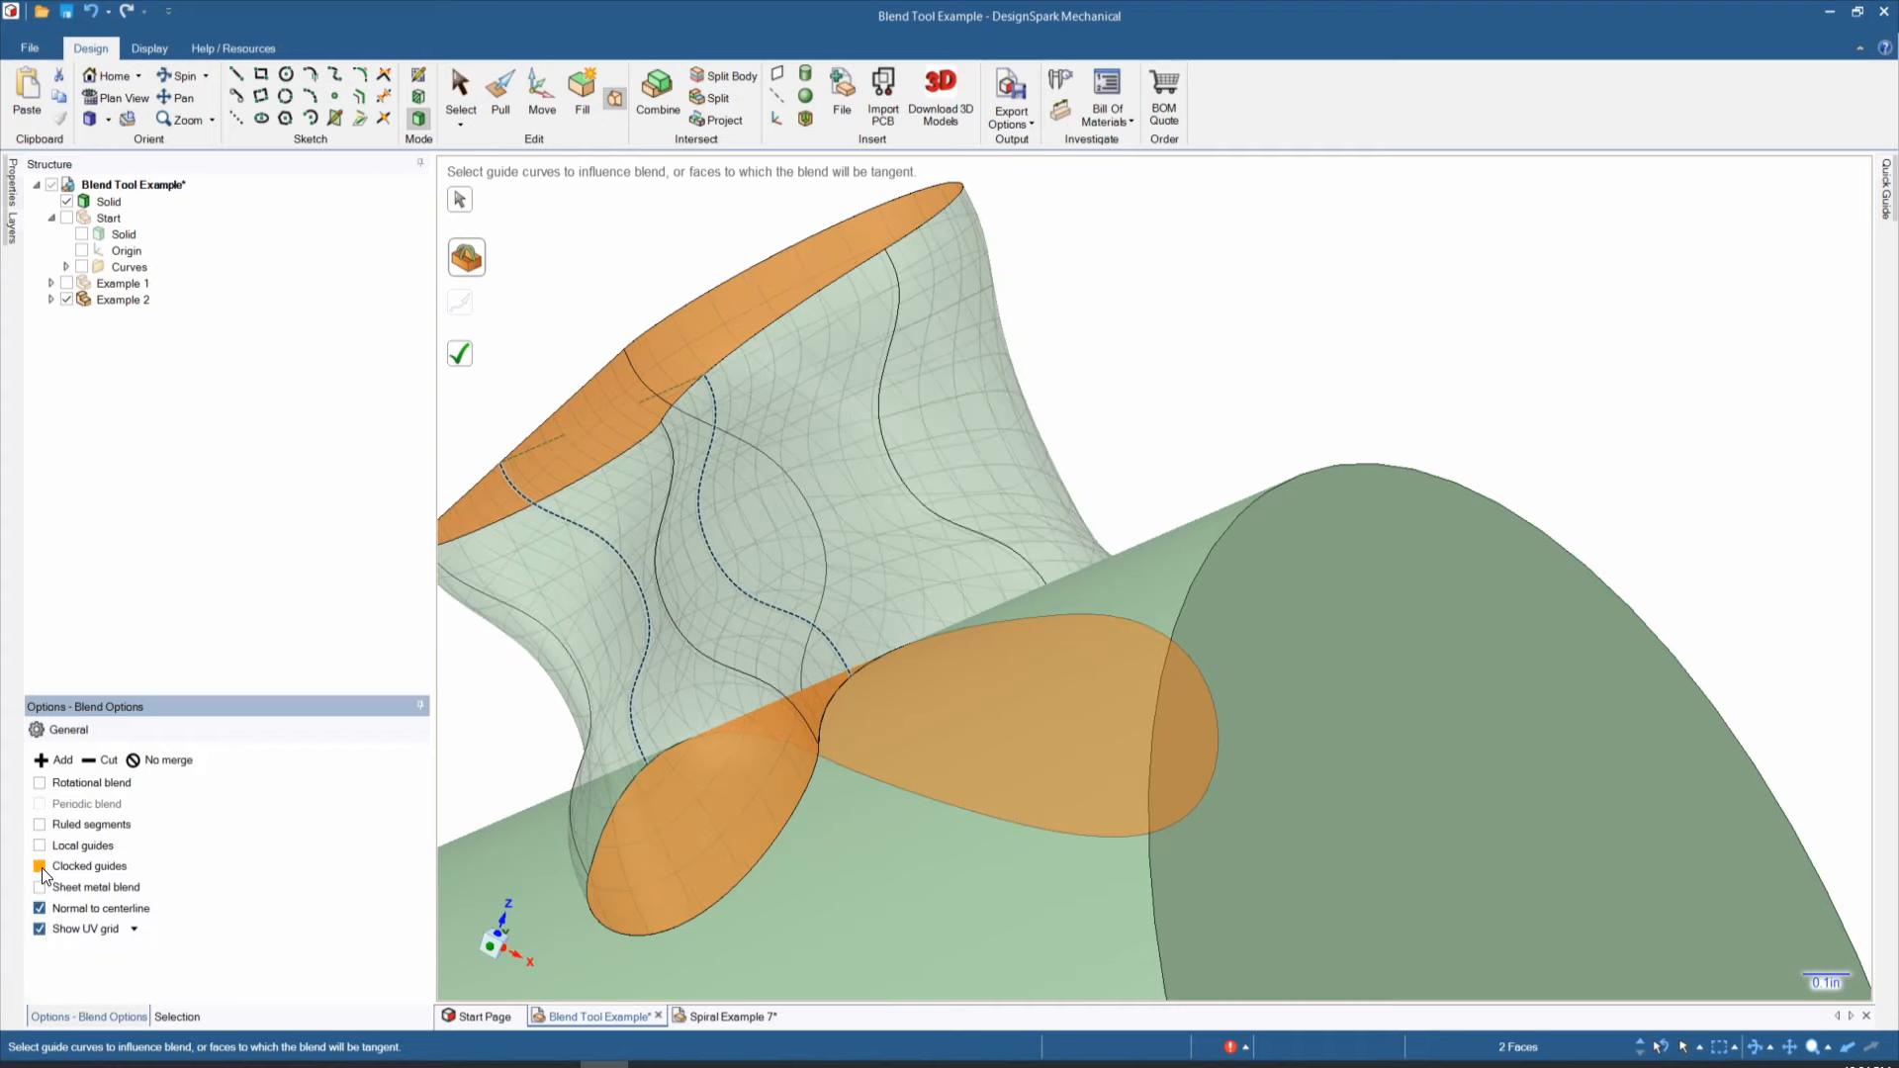
pyautogui.moveTo(825, 534)
pyautogui.mouseDown(button='middle')
pyautogui.moveTo(793, 591)
pyautogui.moveTo(755, 606)
pyautogui.moveTo(703, 573)
pyautogui.moveTo(822, 524)
pyautogui.mouseUp(button='middle')
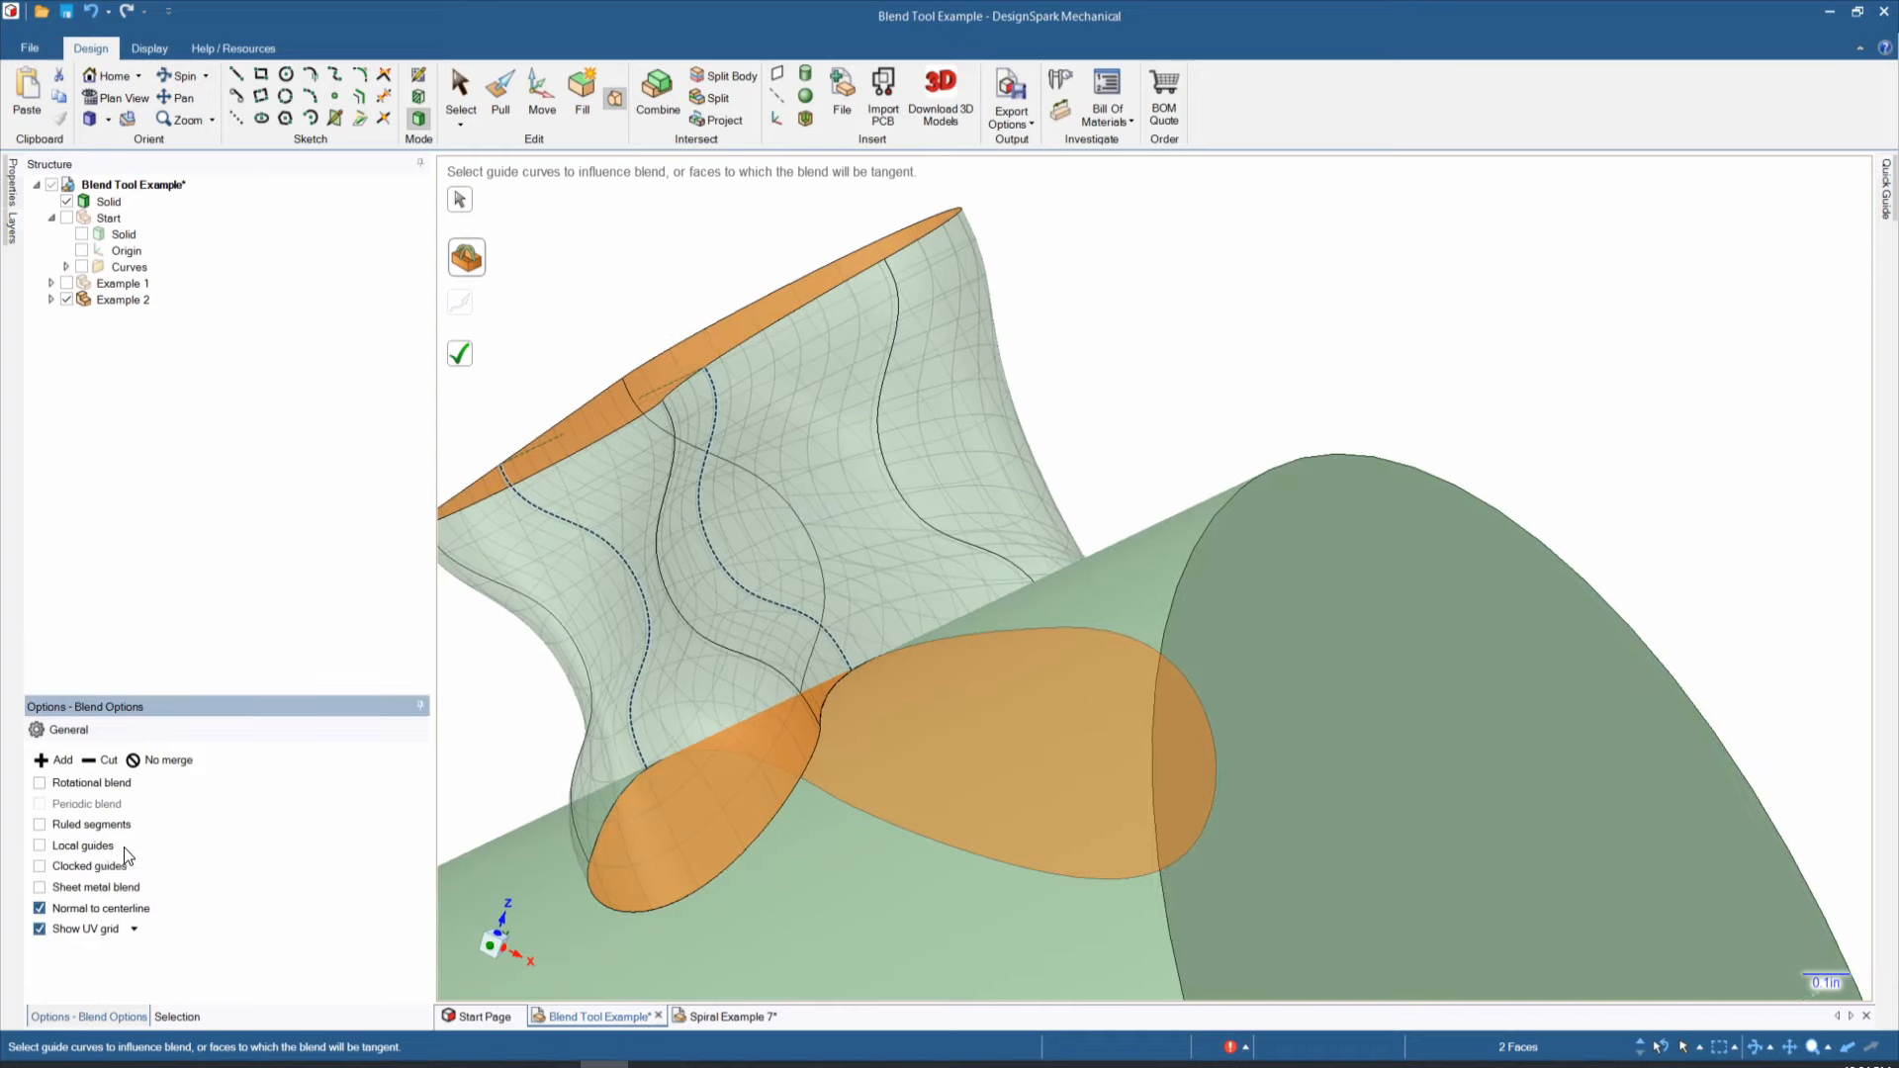
pyautogui.click(40, 866)
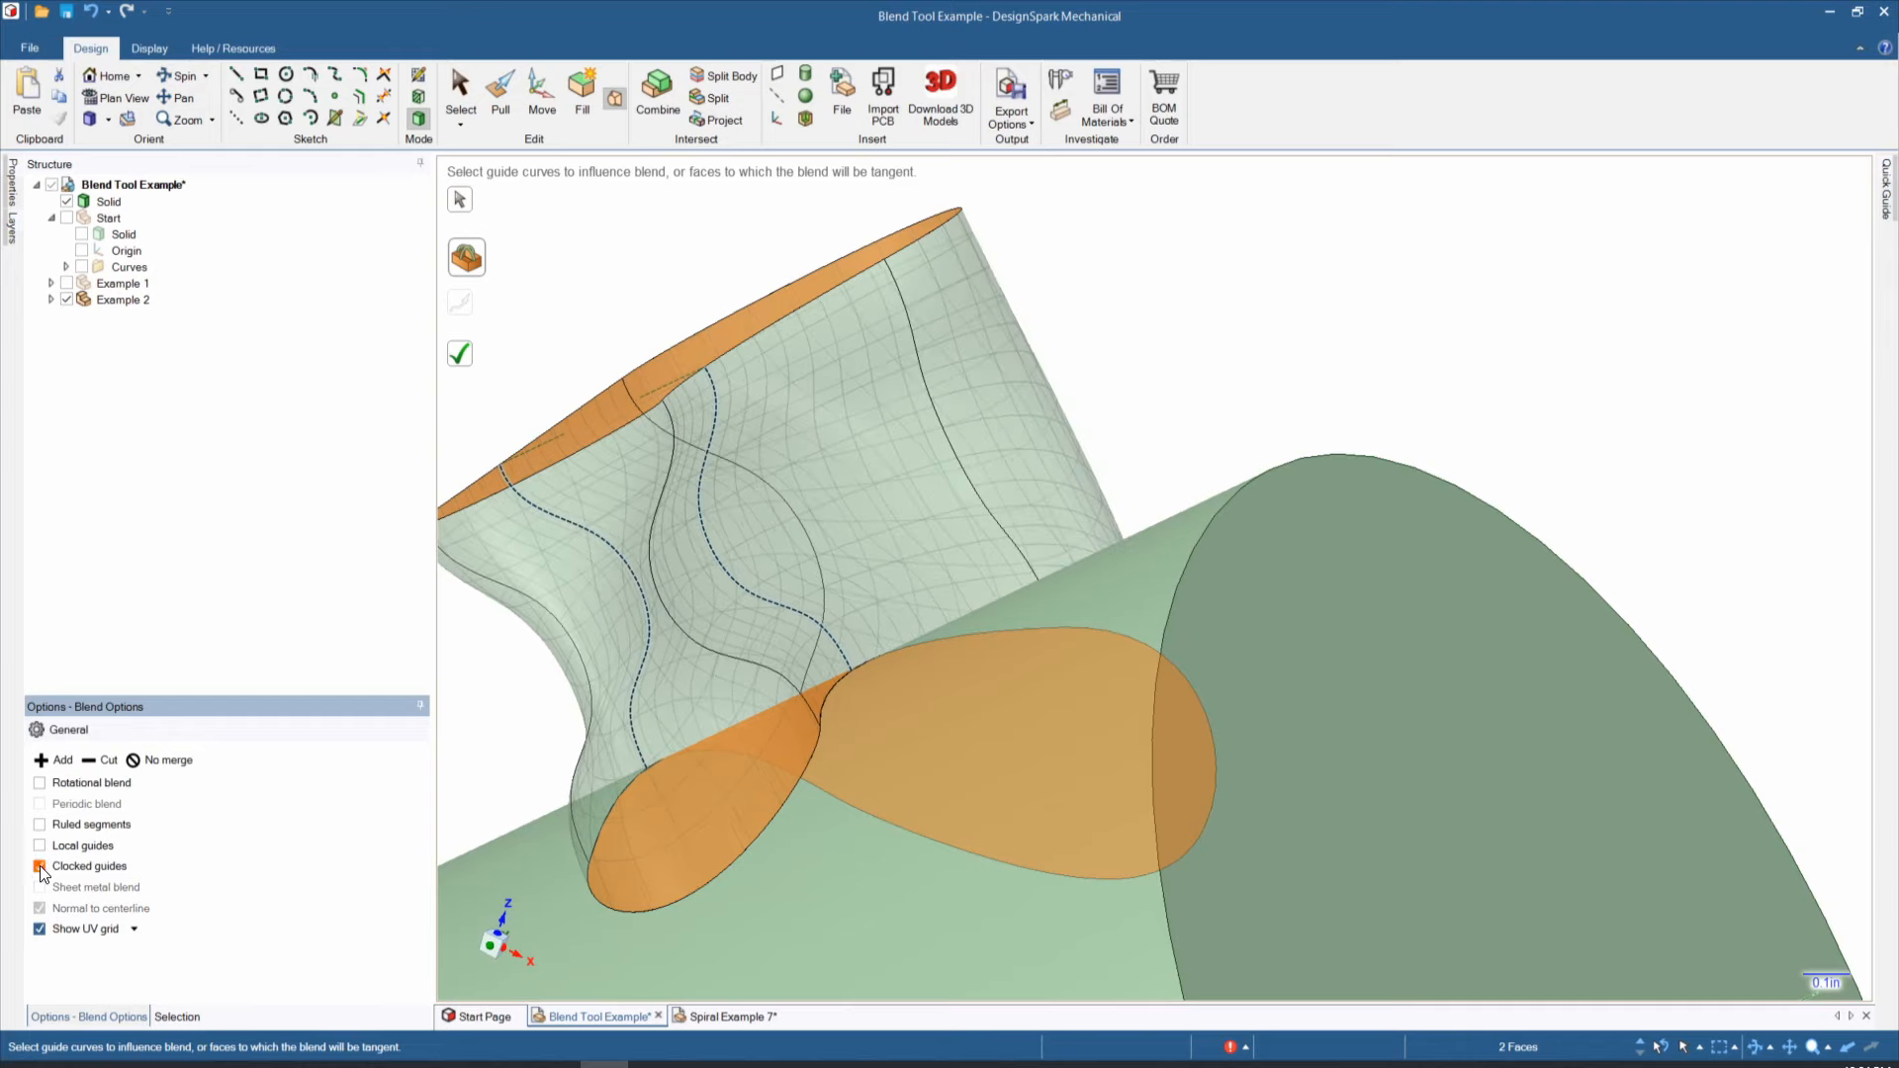
pyautogui.click(40, 865)
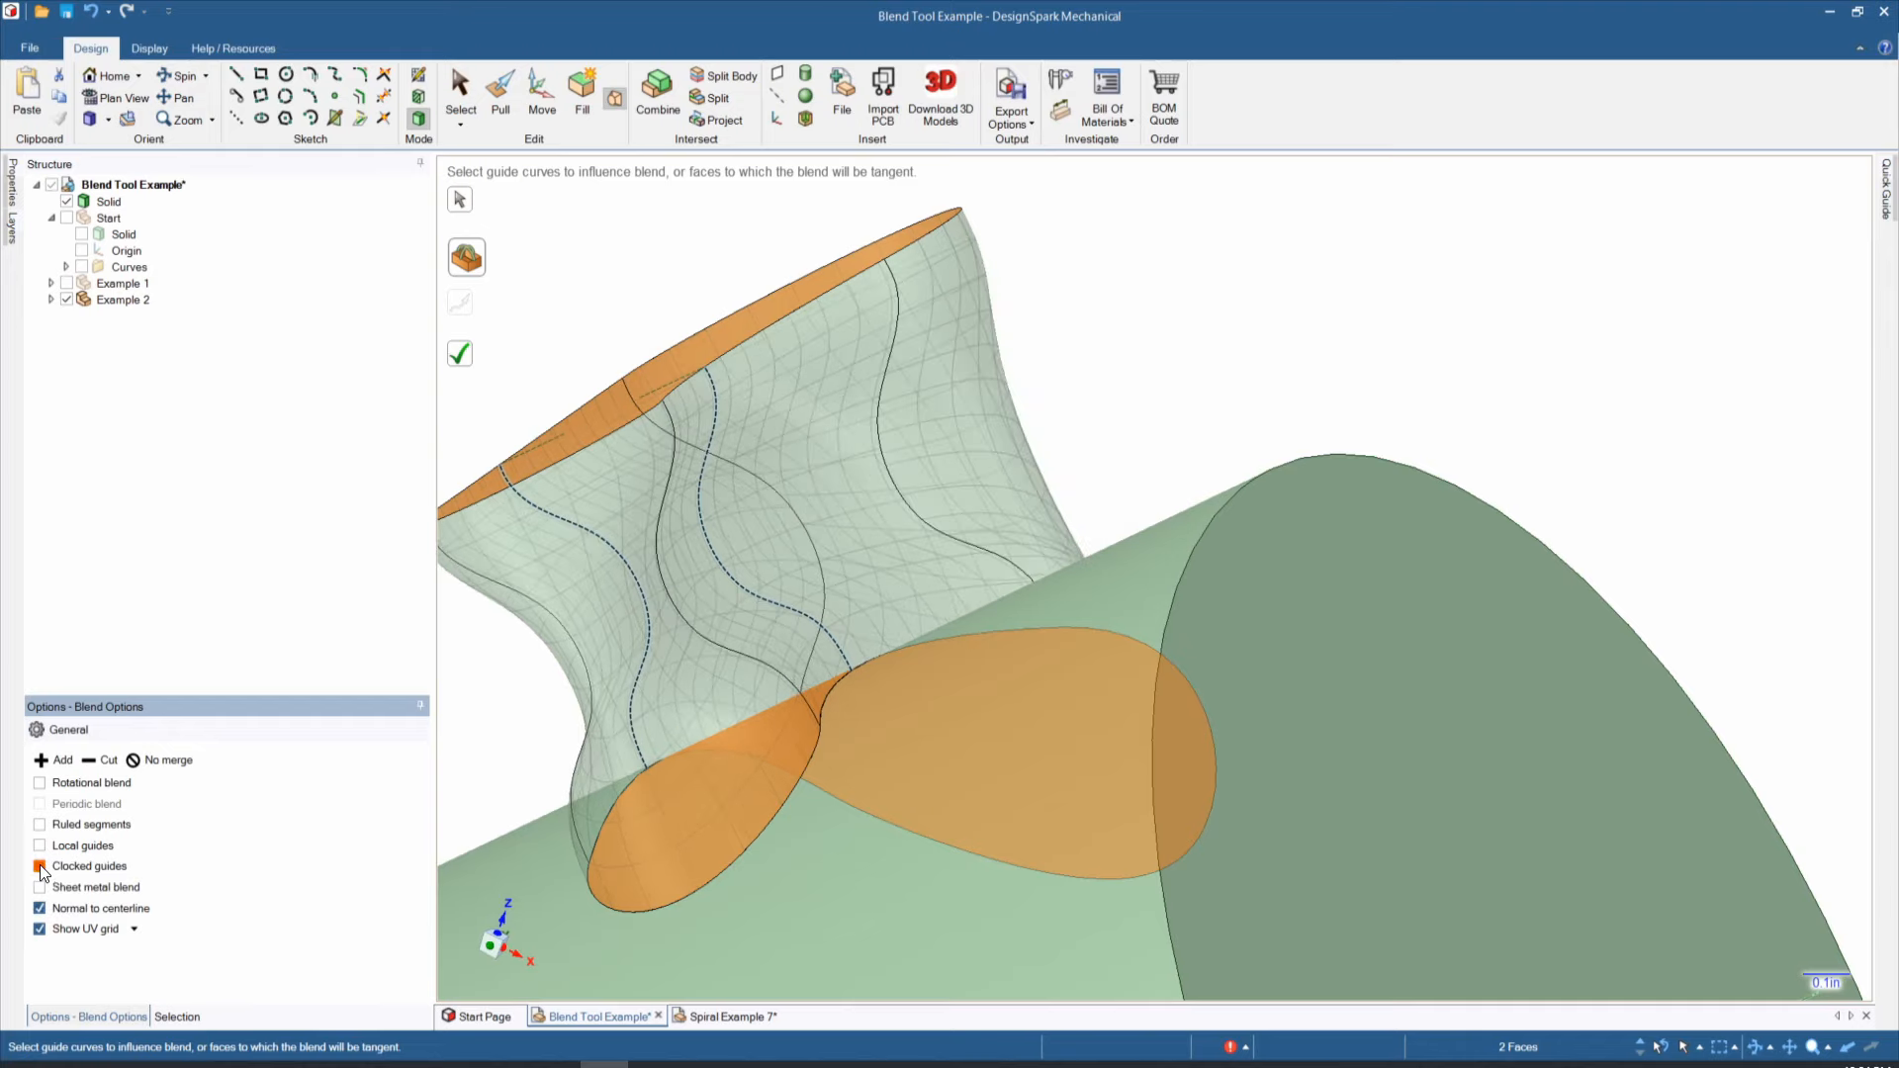
pyautogui.click(39, 865)
pyautogui.click(39, 866)
# Step: Complete the two-guide blend as a solid rising from the cylinder
pyautogui.moveTo(1059, 578); pyautogui.dragTo(1141, 569, button='middle')
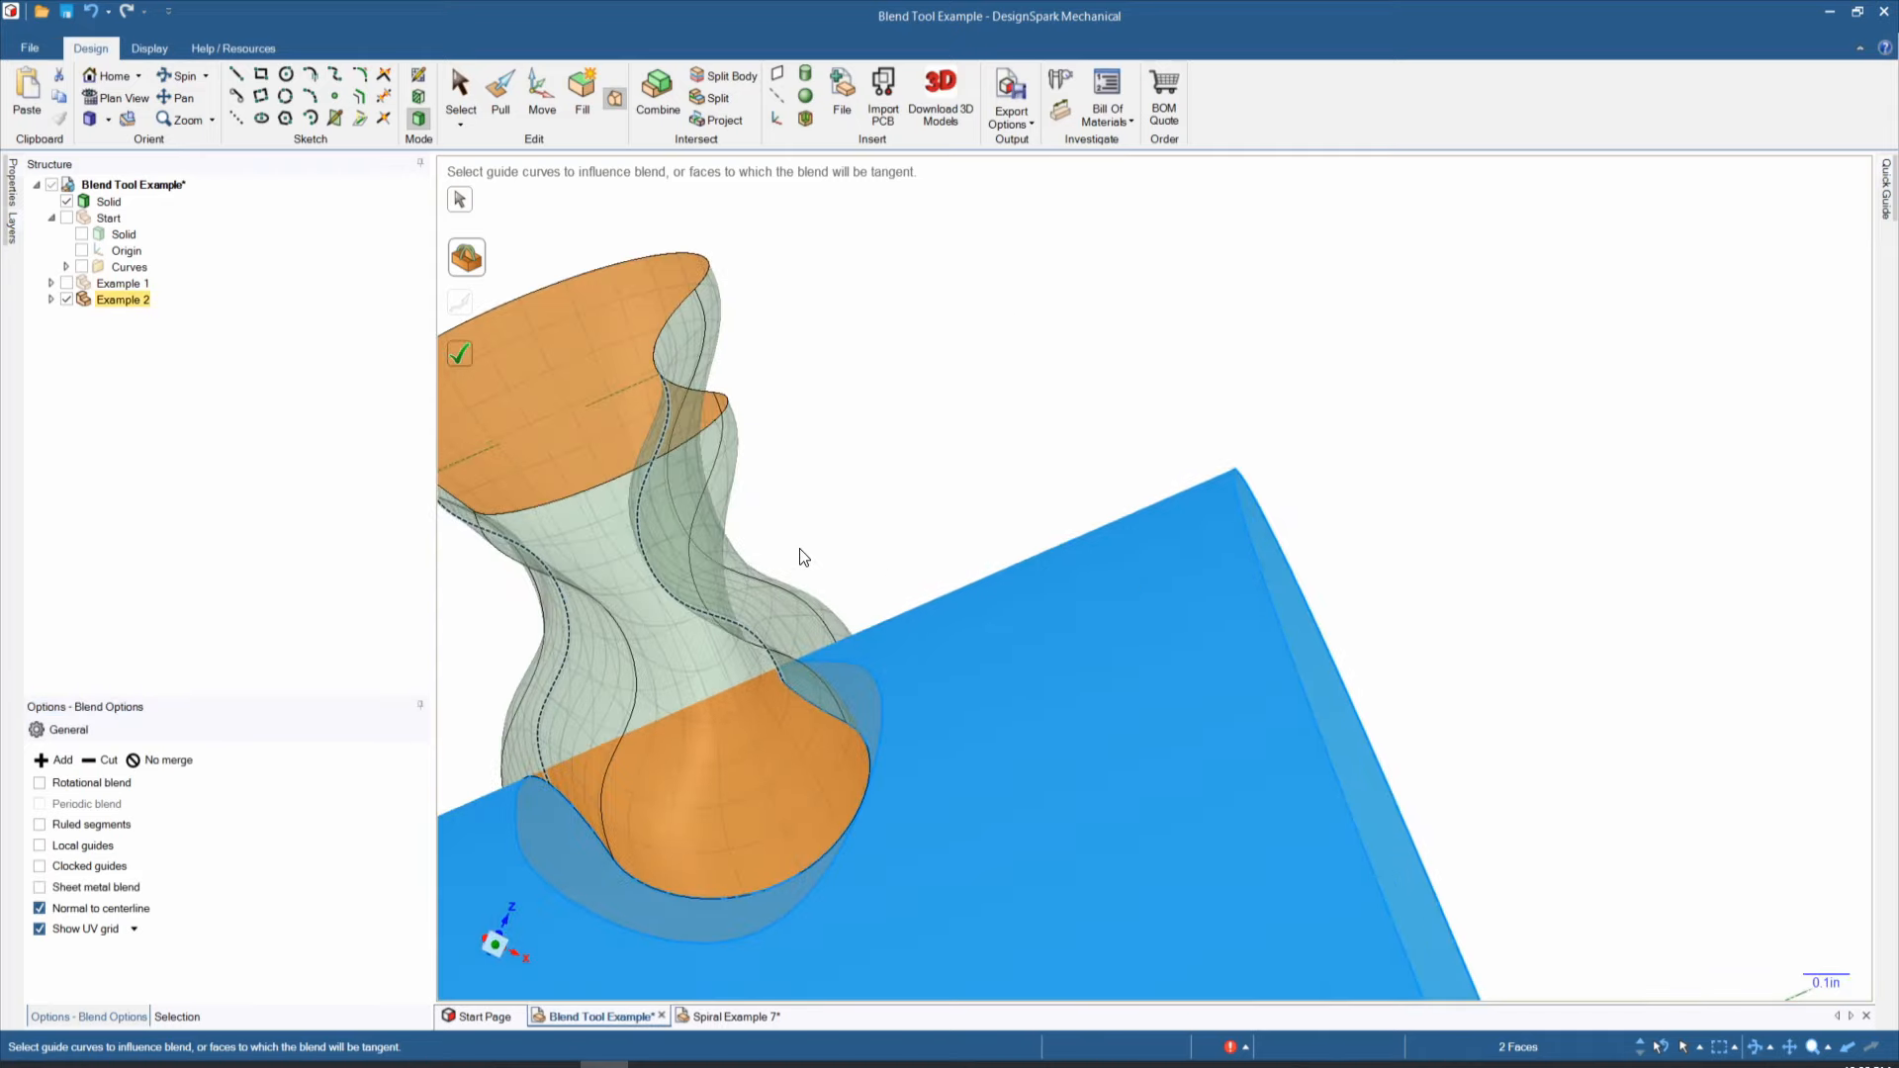
pyautogui.scroll(-5, 797, 546)
pyautogui.scroll(3, 693, 467)
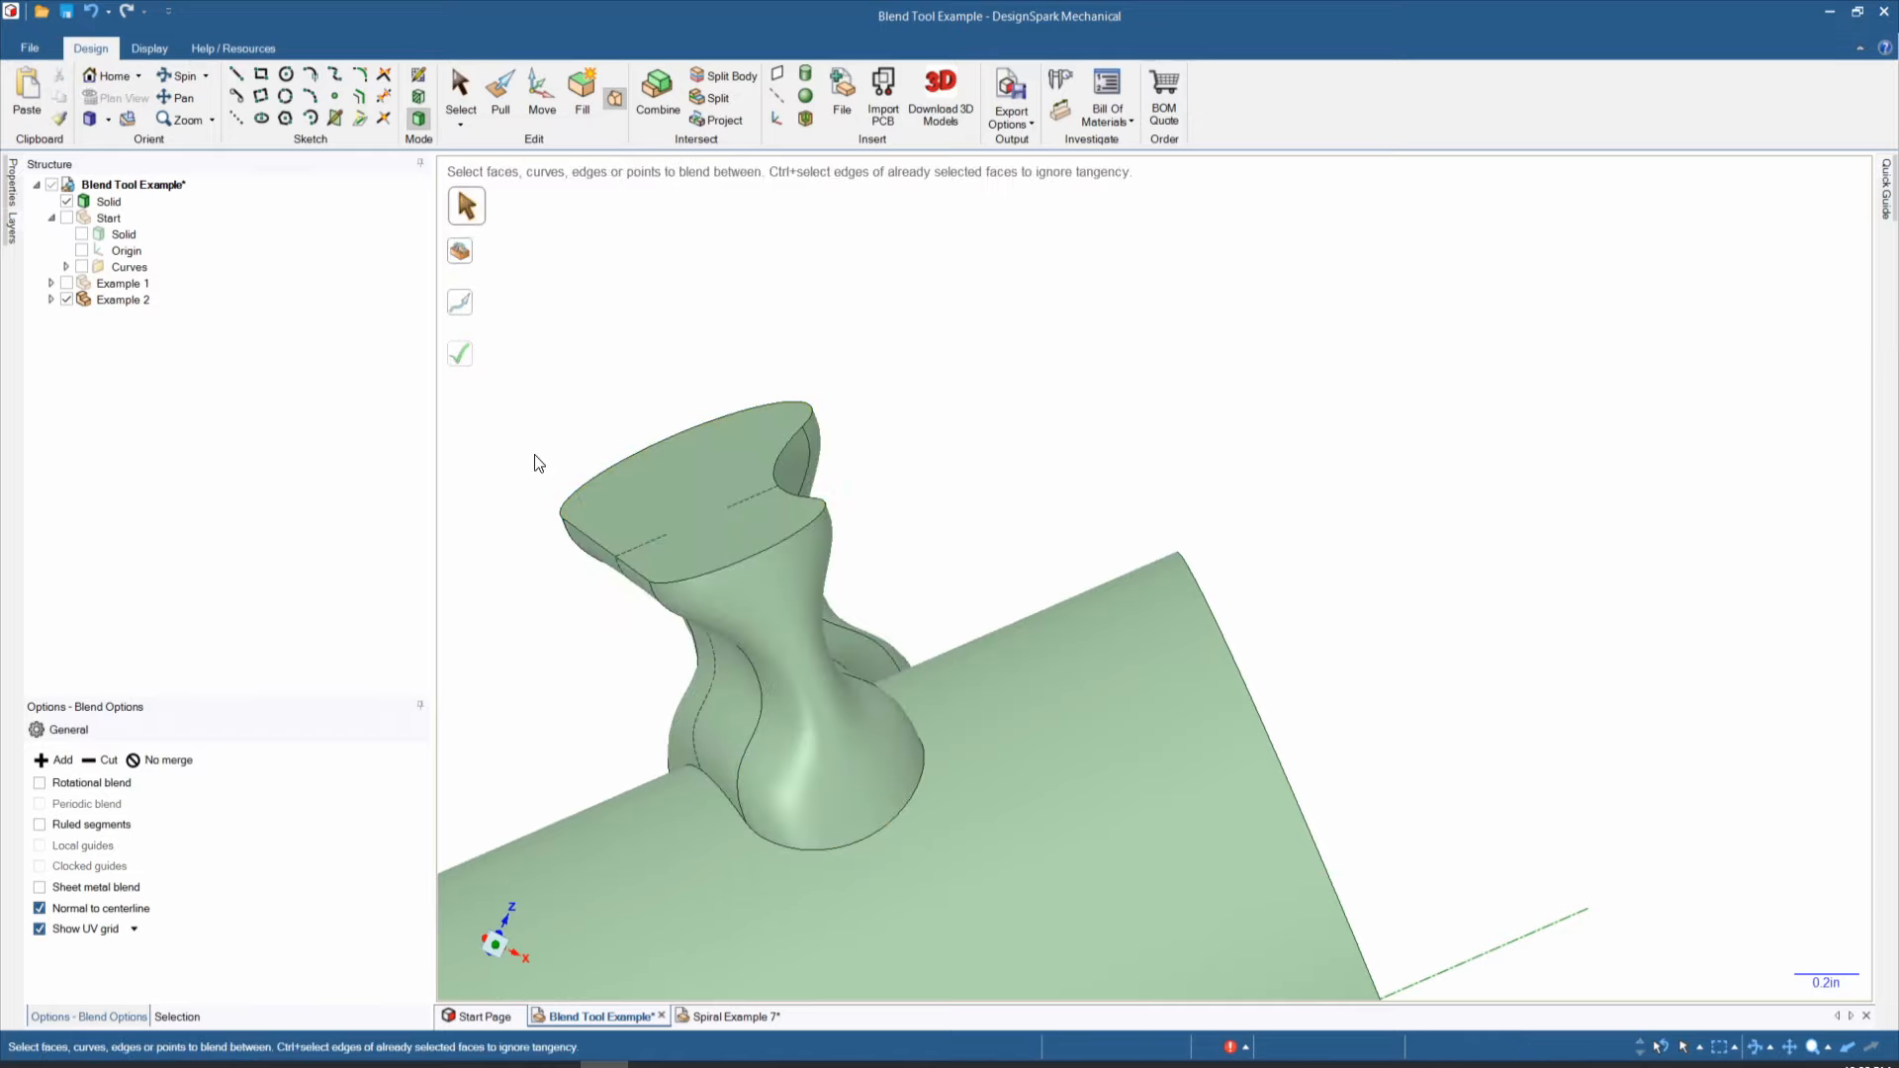
pyautogui.moveTo(536, 641); pyautogui.dragTo(667, 621, button='middle')
pyautogui.scroll(-5, 667, 621)
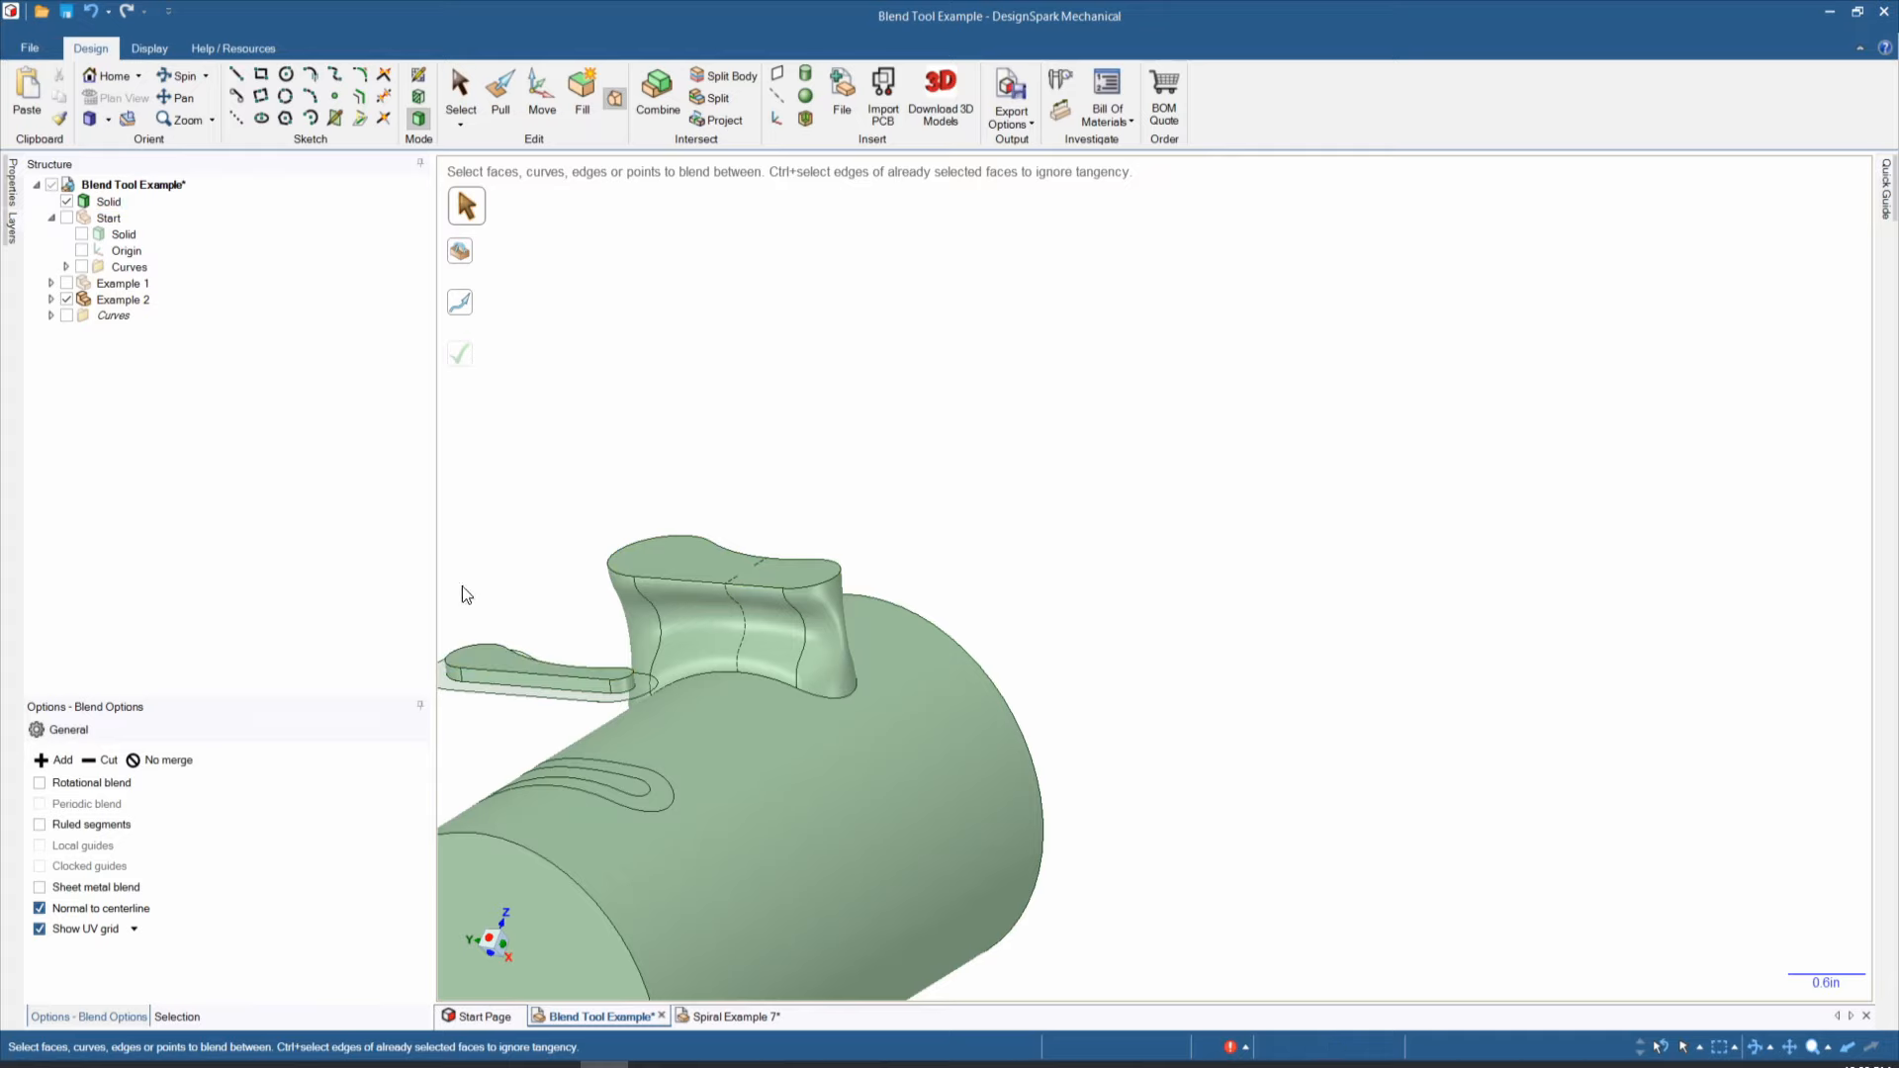
# Step: Show the Curves group and try to blend the top faces of the blended and thin solids along the arched centerline, clearing the selection
pyautogui.click(67, 317)
pyautogui.click(670, 564)
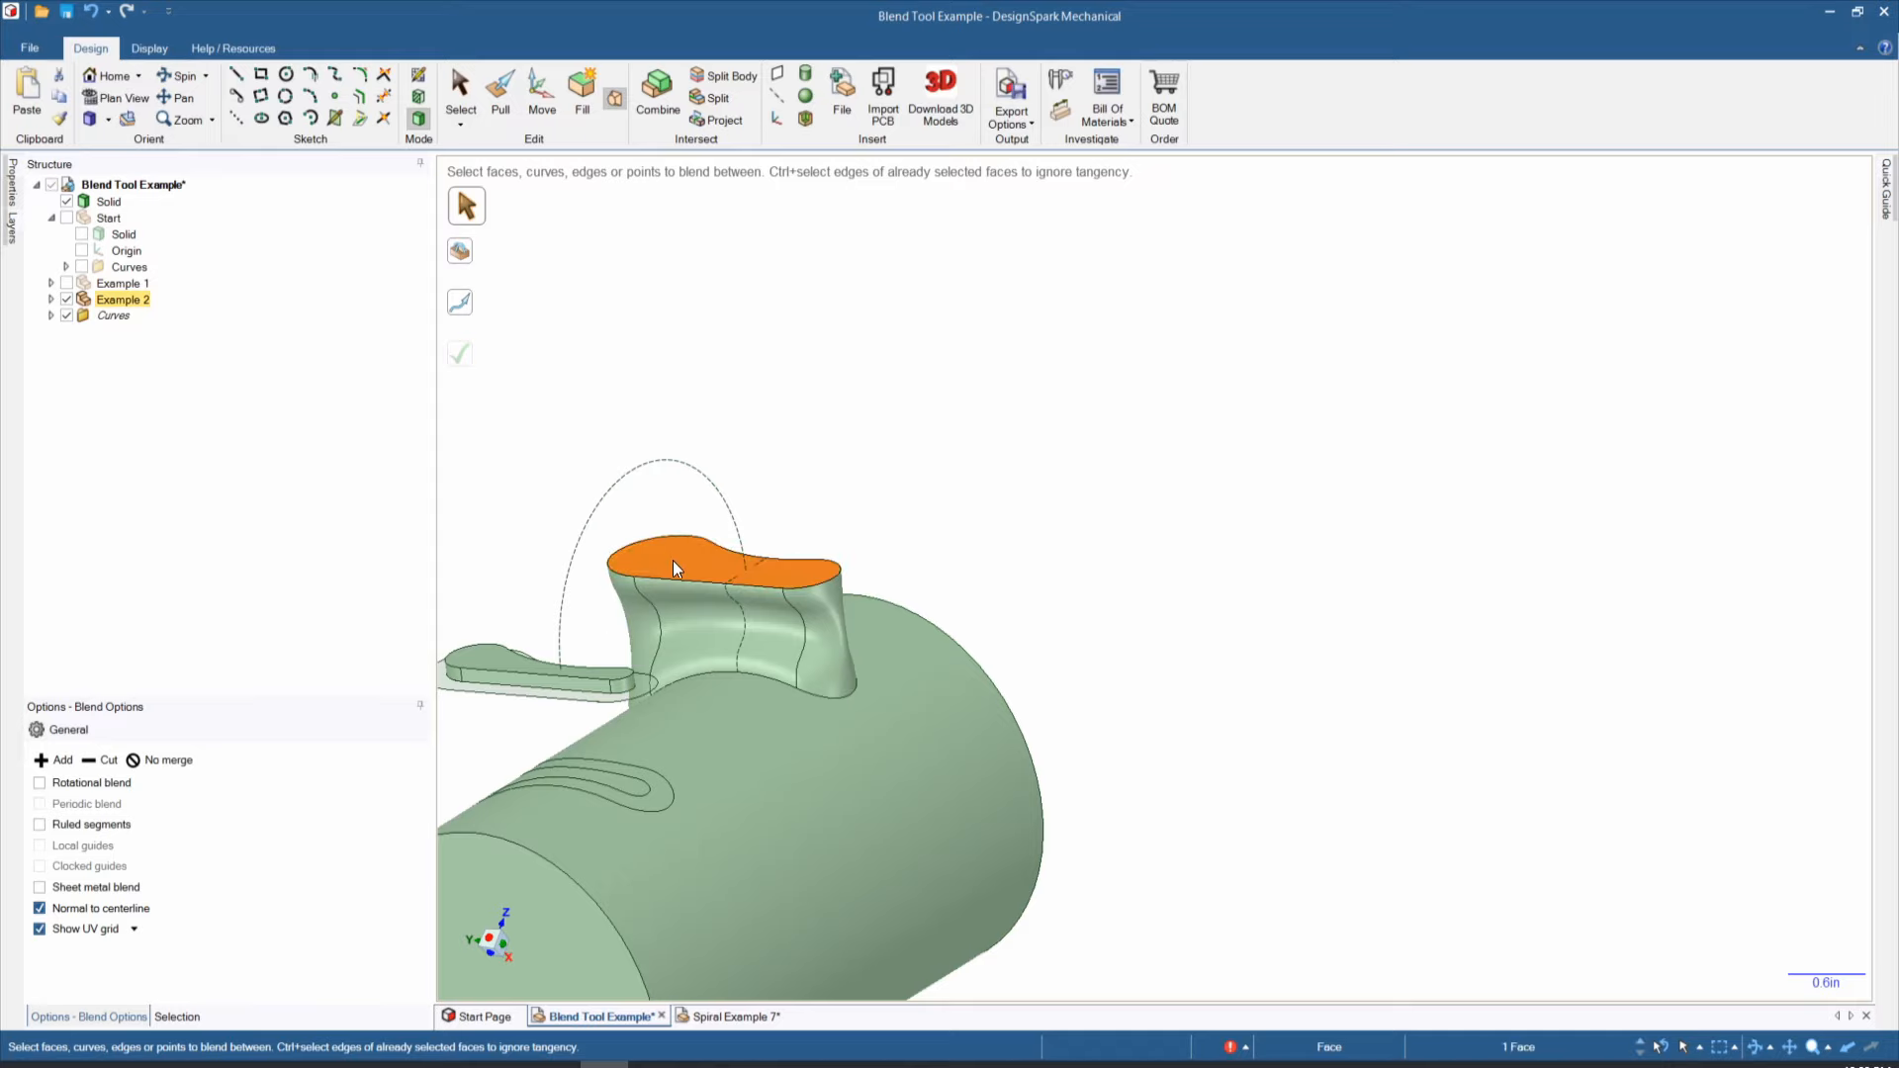
pyautogui.click(485, 656)
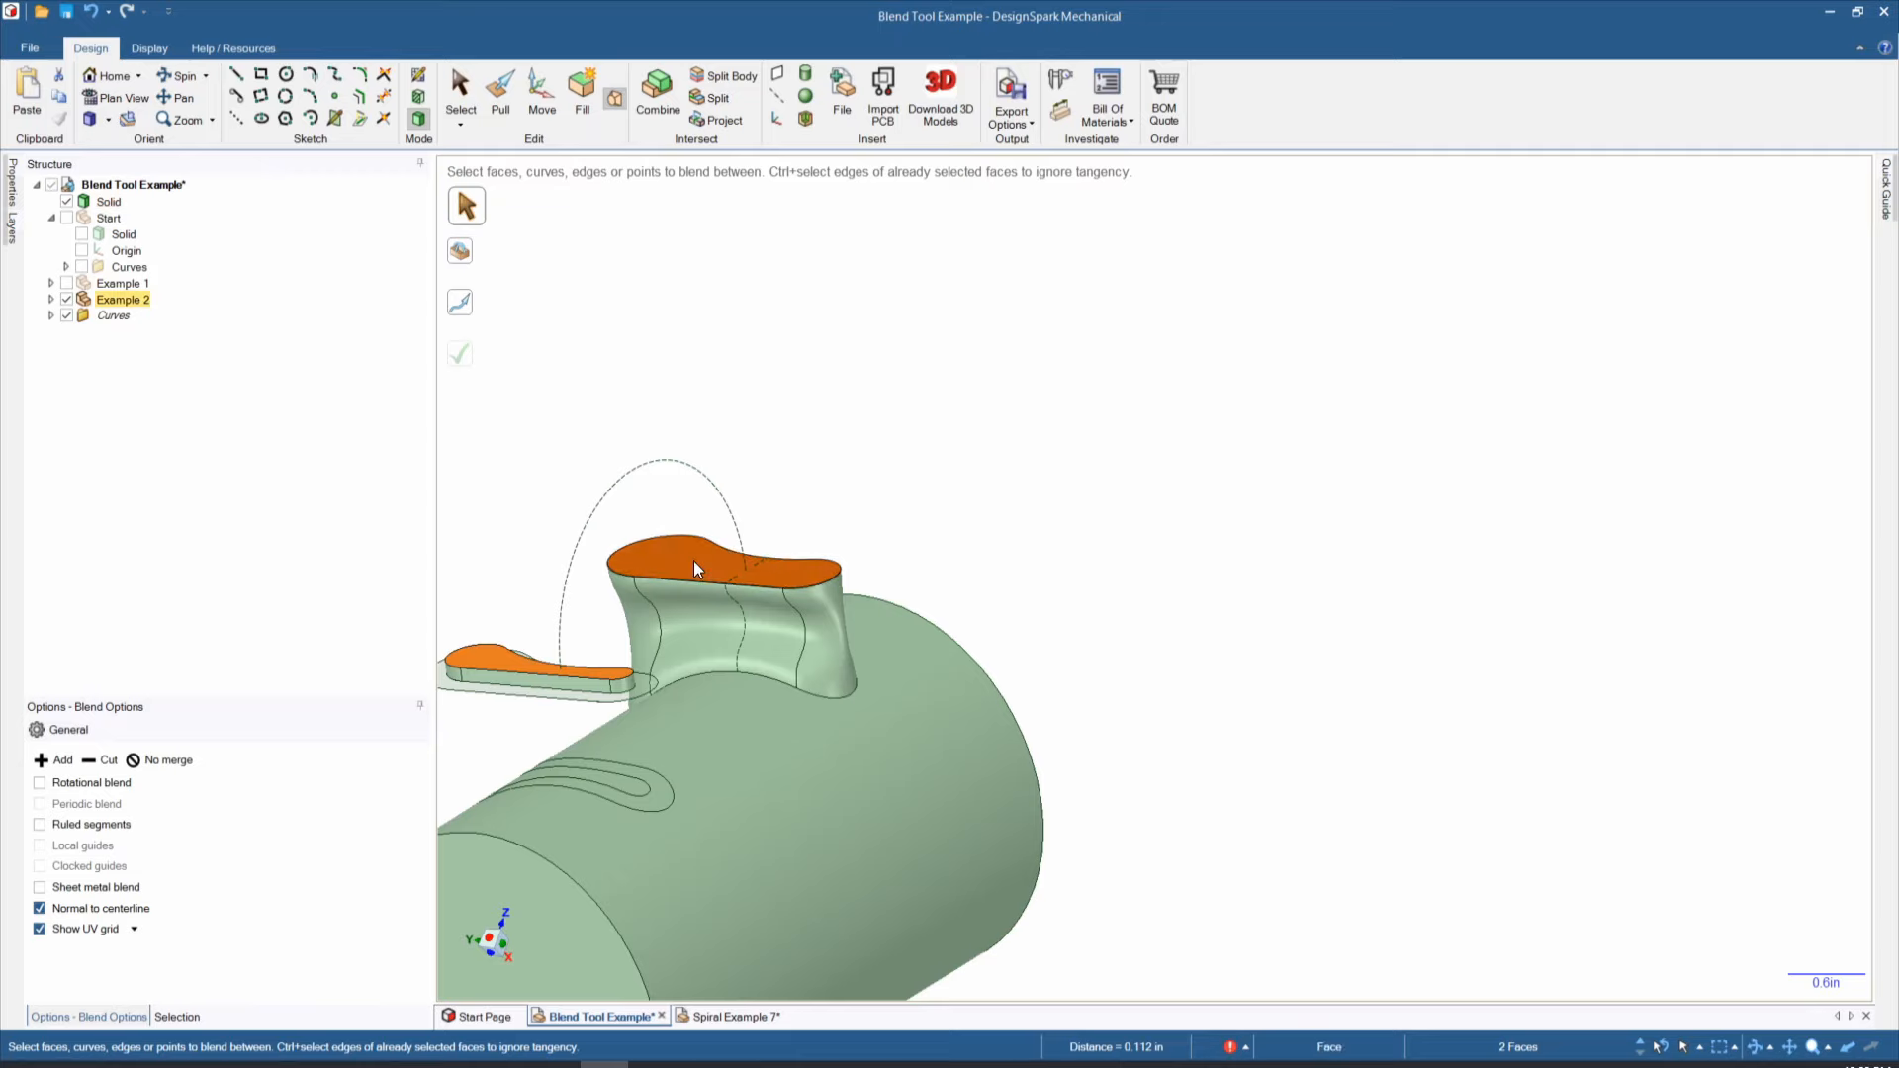
pyautogui.click(466, 309)
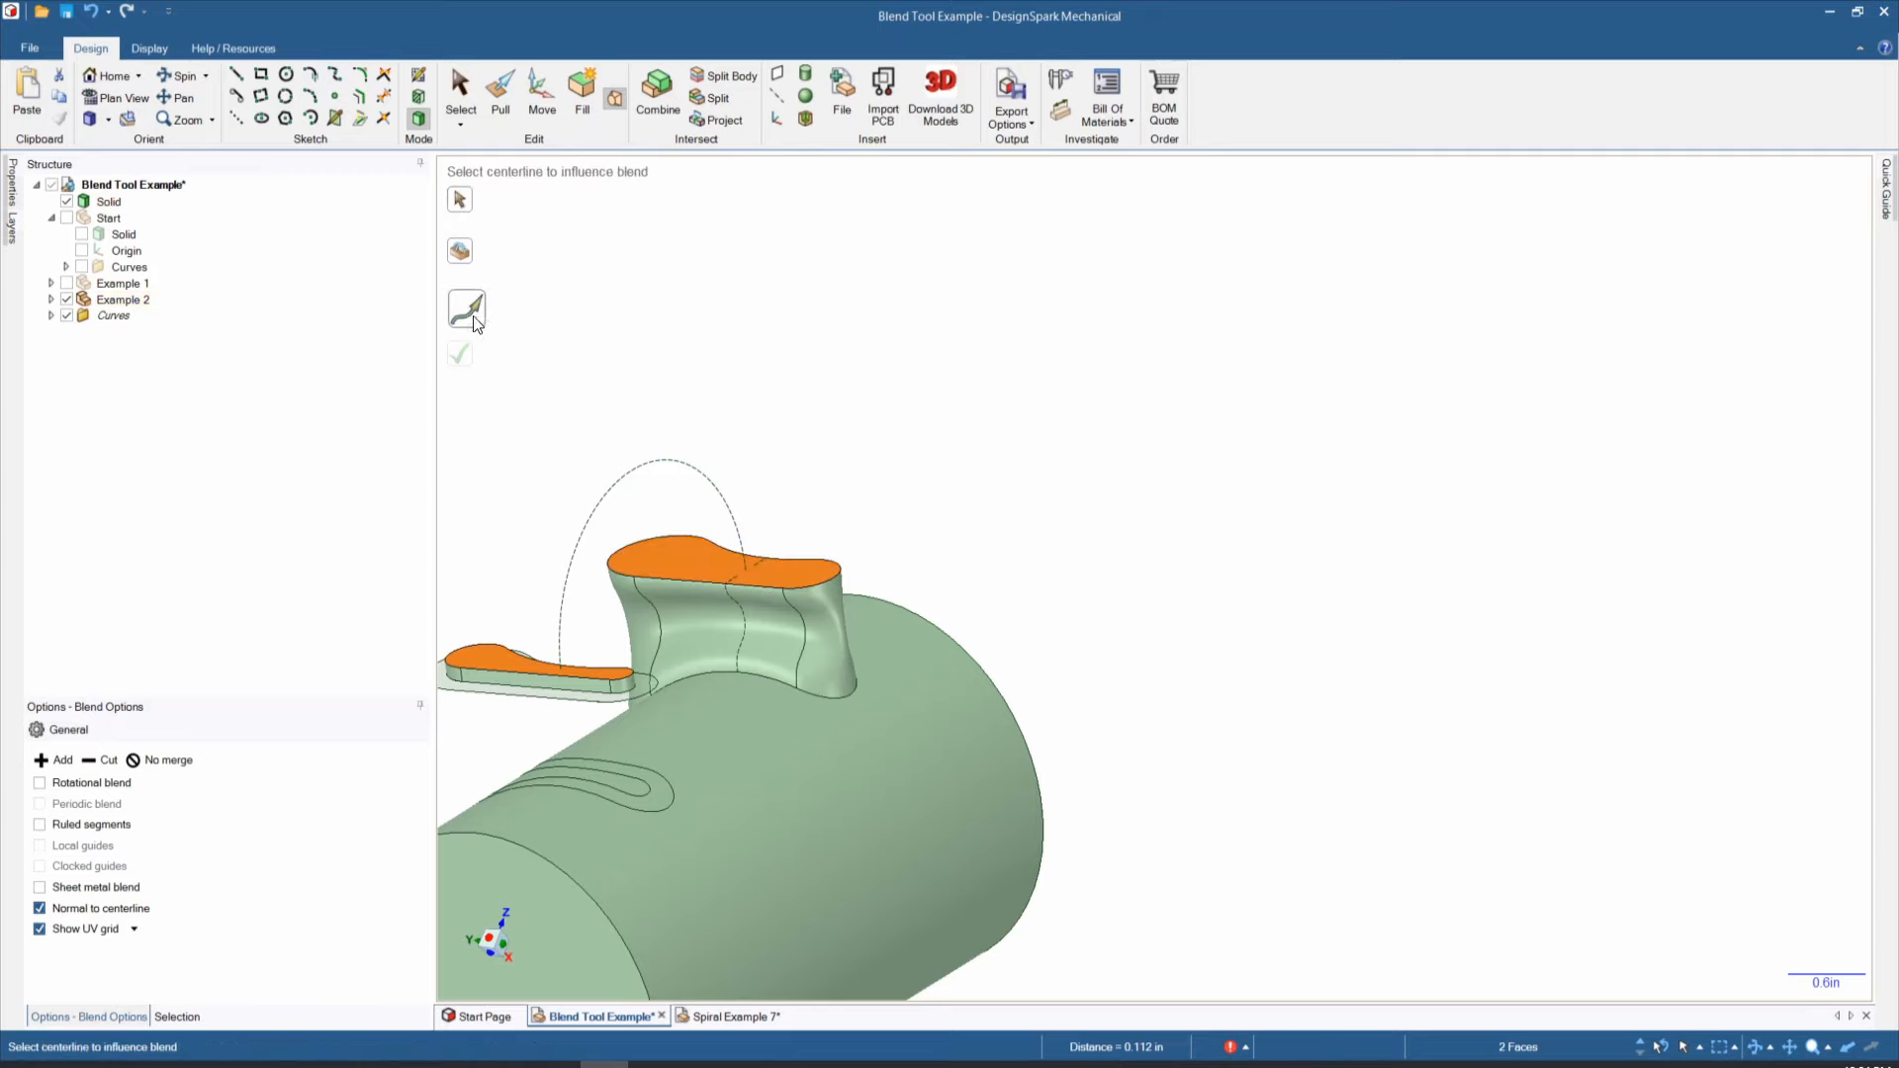
pyautogui.click(653, 462)
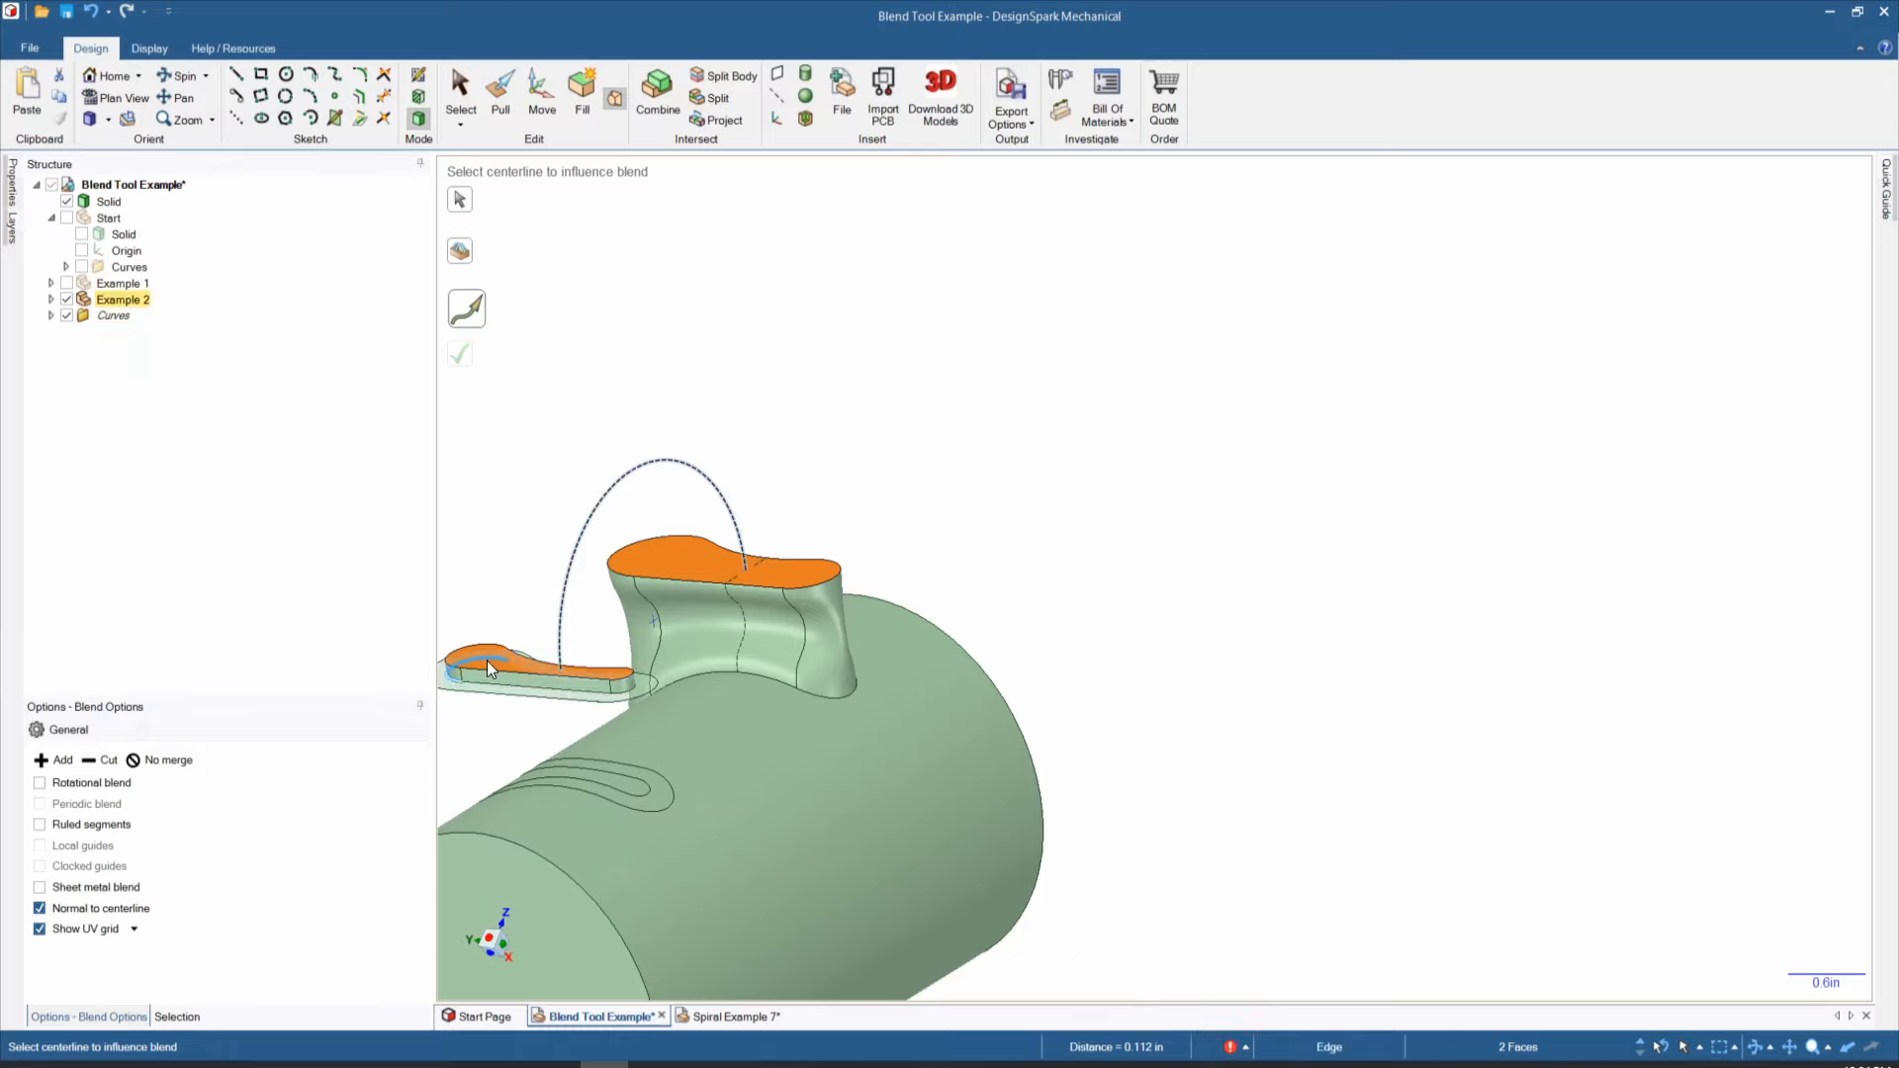
pyautogui.click(637, 490)
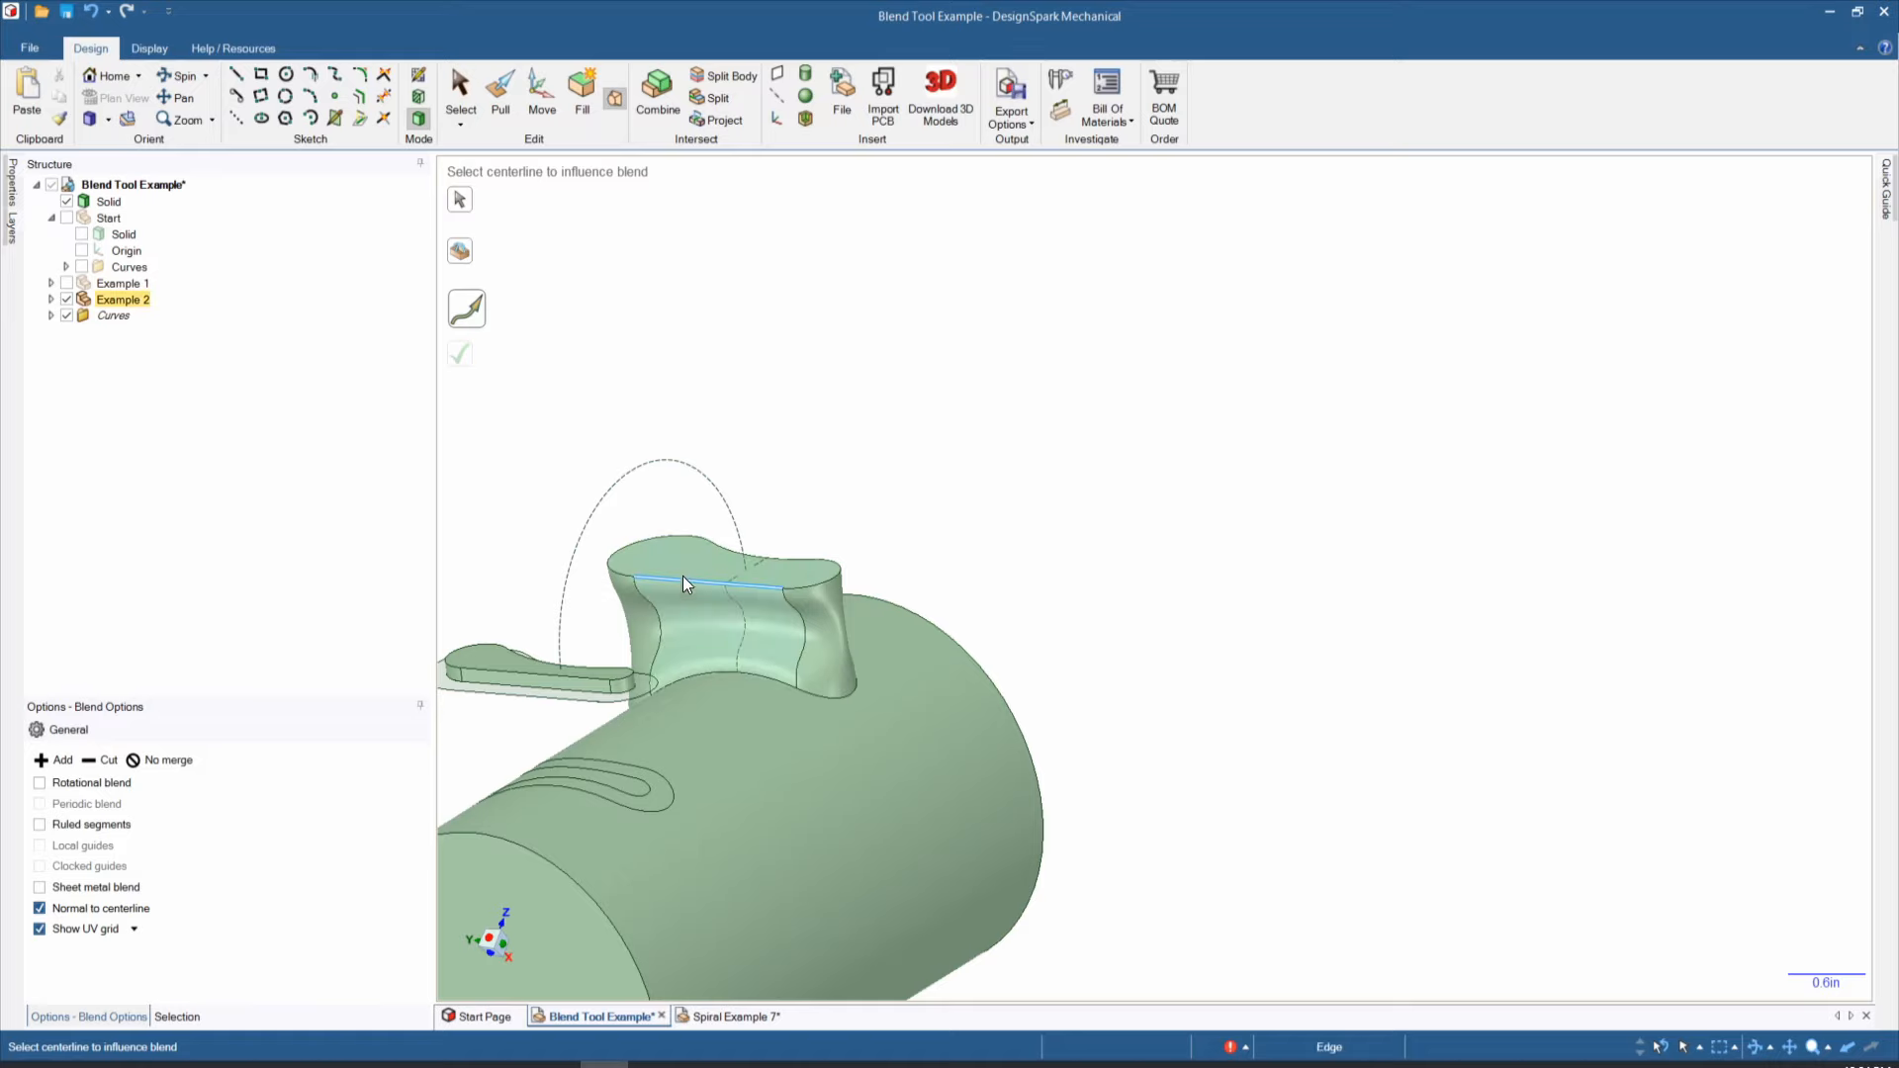
# Step: Try to blend the top edge loops of the blended solid and the thin solid using the arched curve as centerline
pyautogui.click(459, 199)
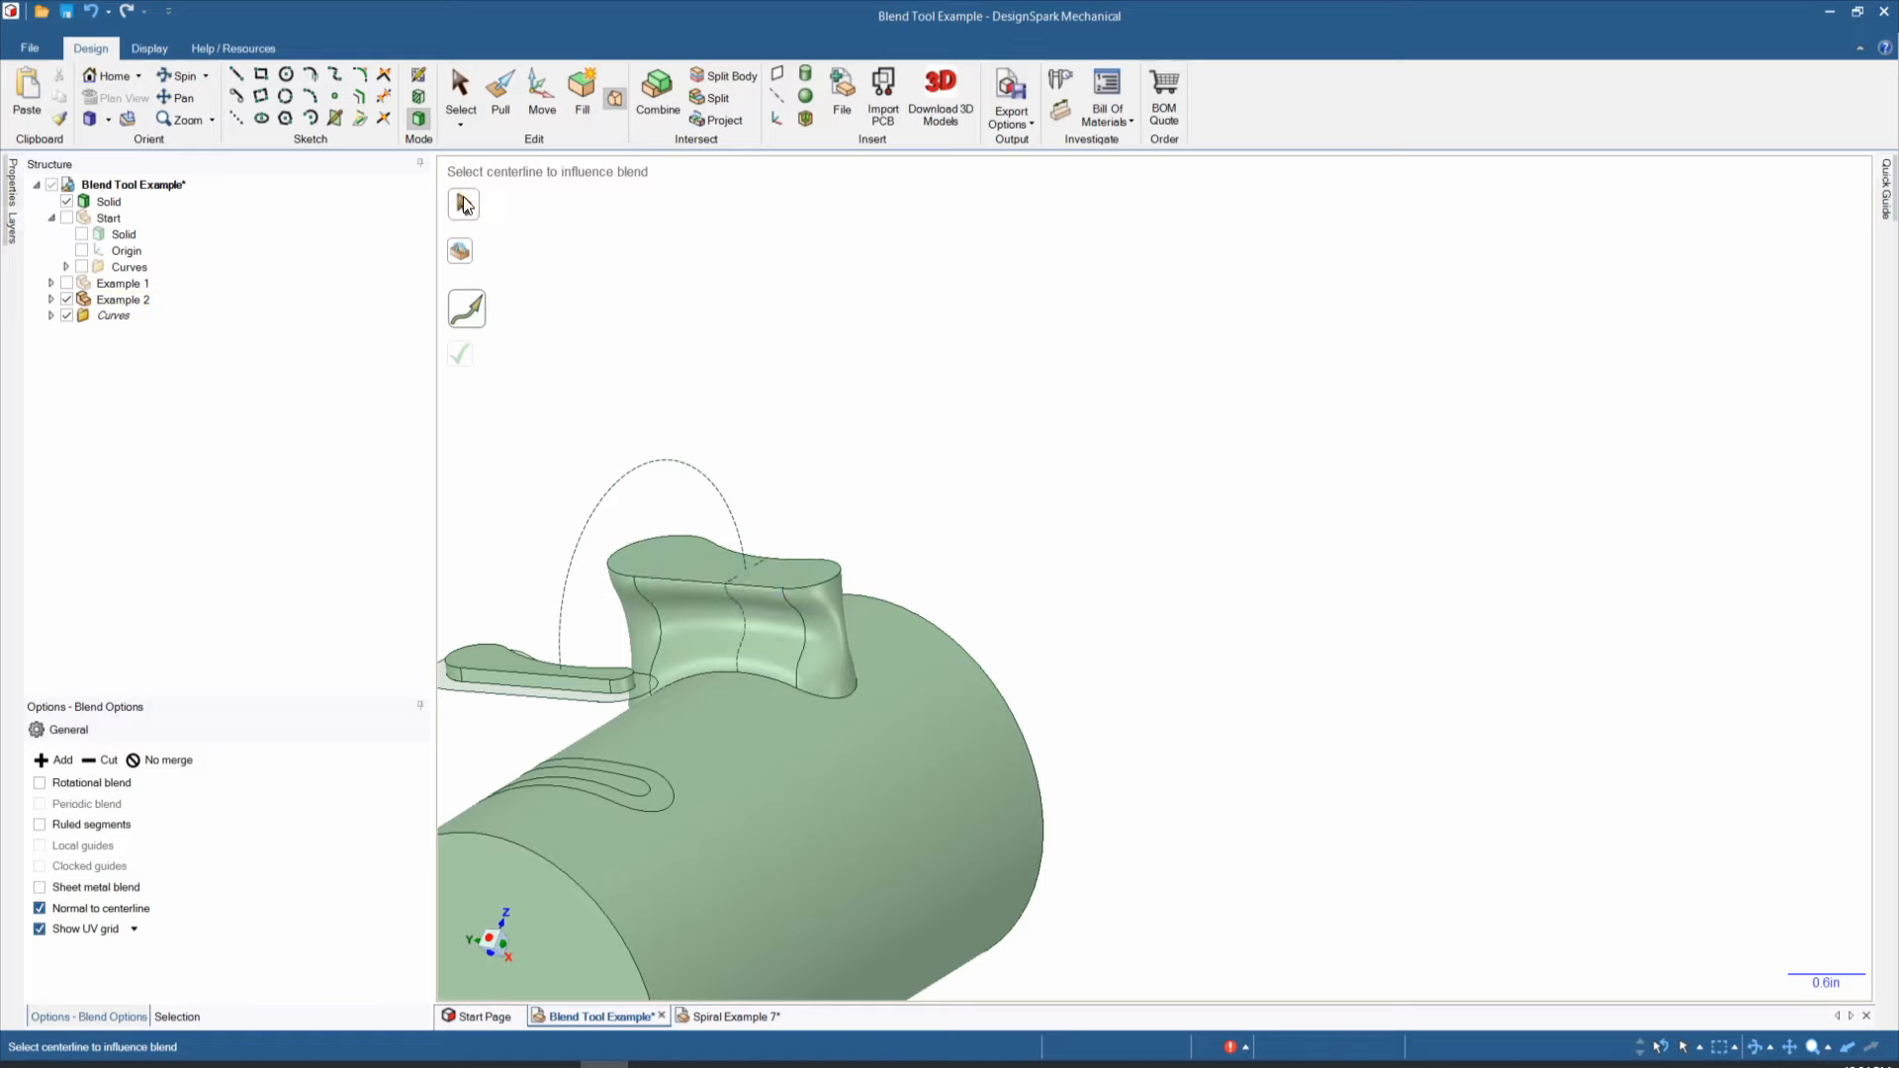
pyautogui.doubleClick(665, 581)
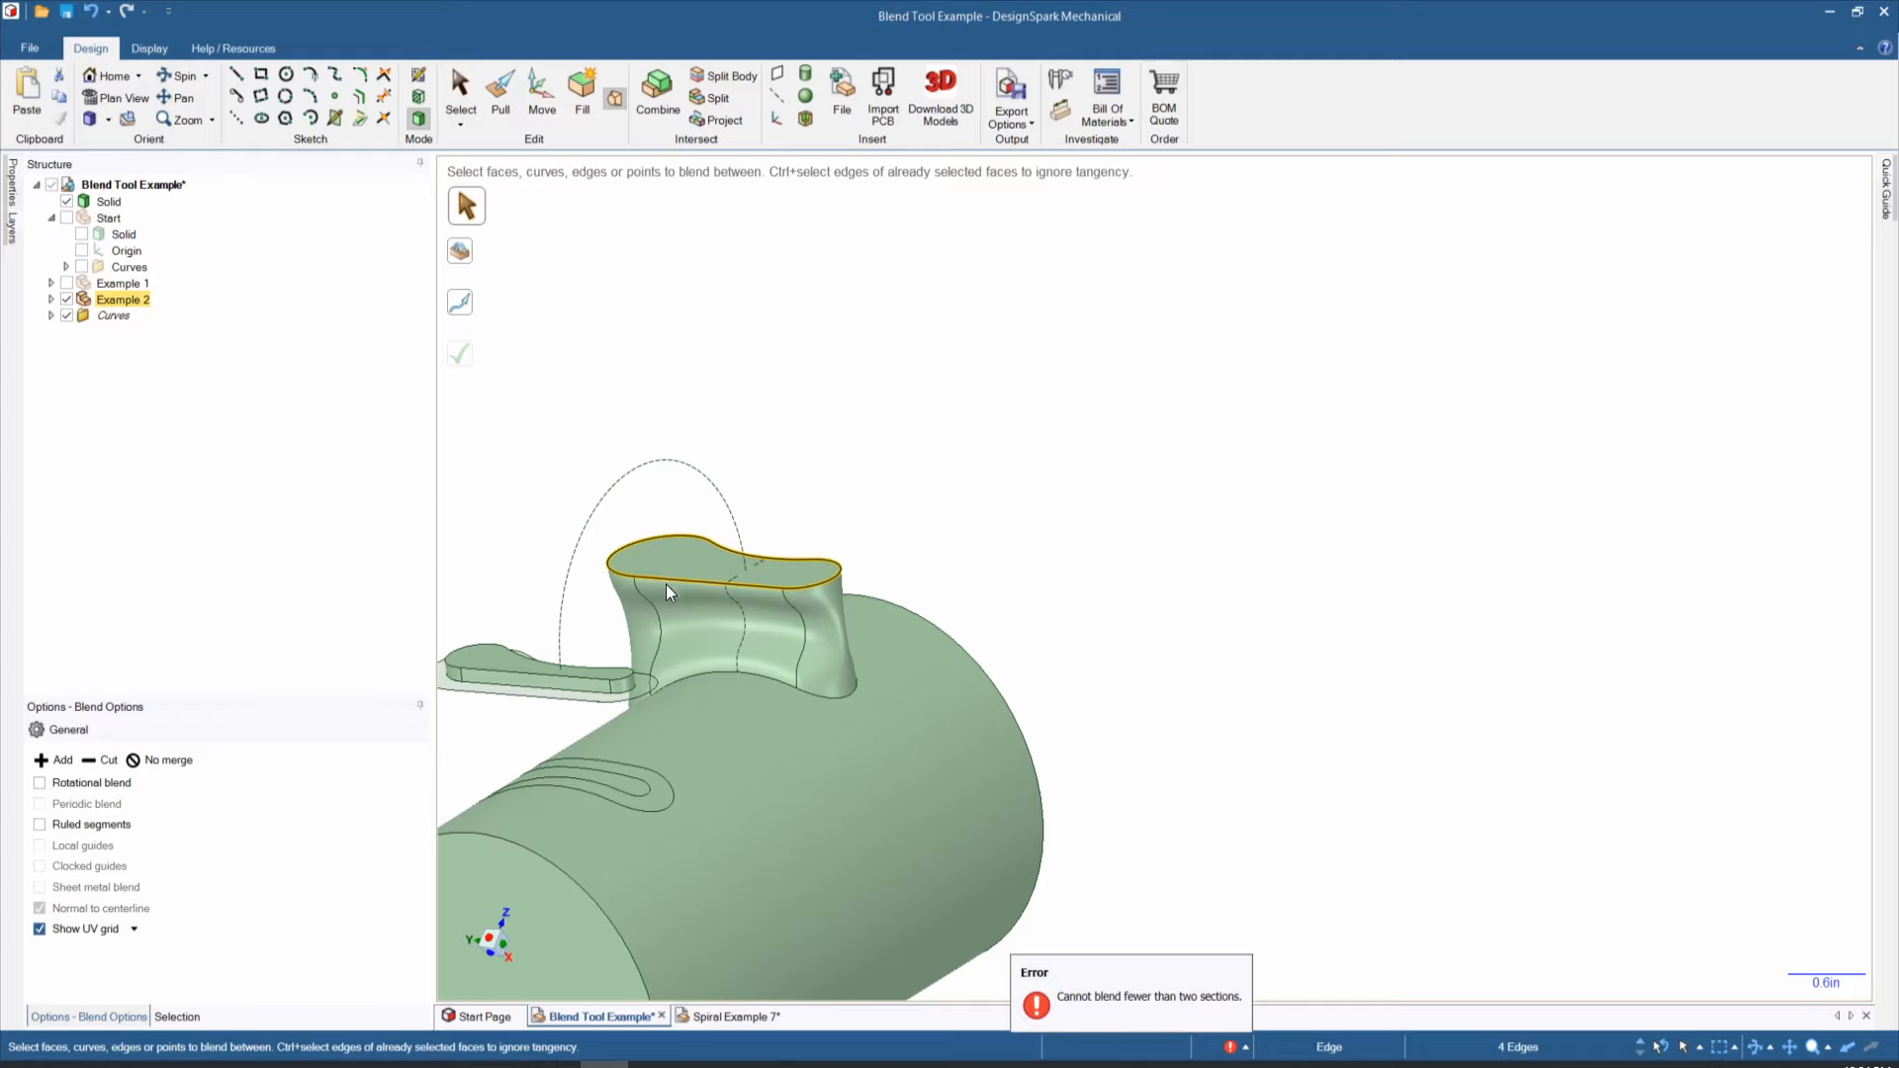
pyautogui.doubleClick(538, 673)
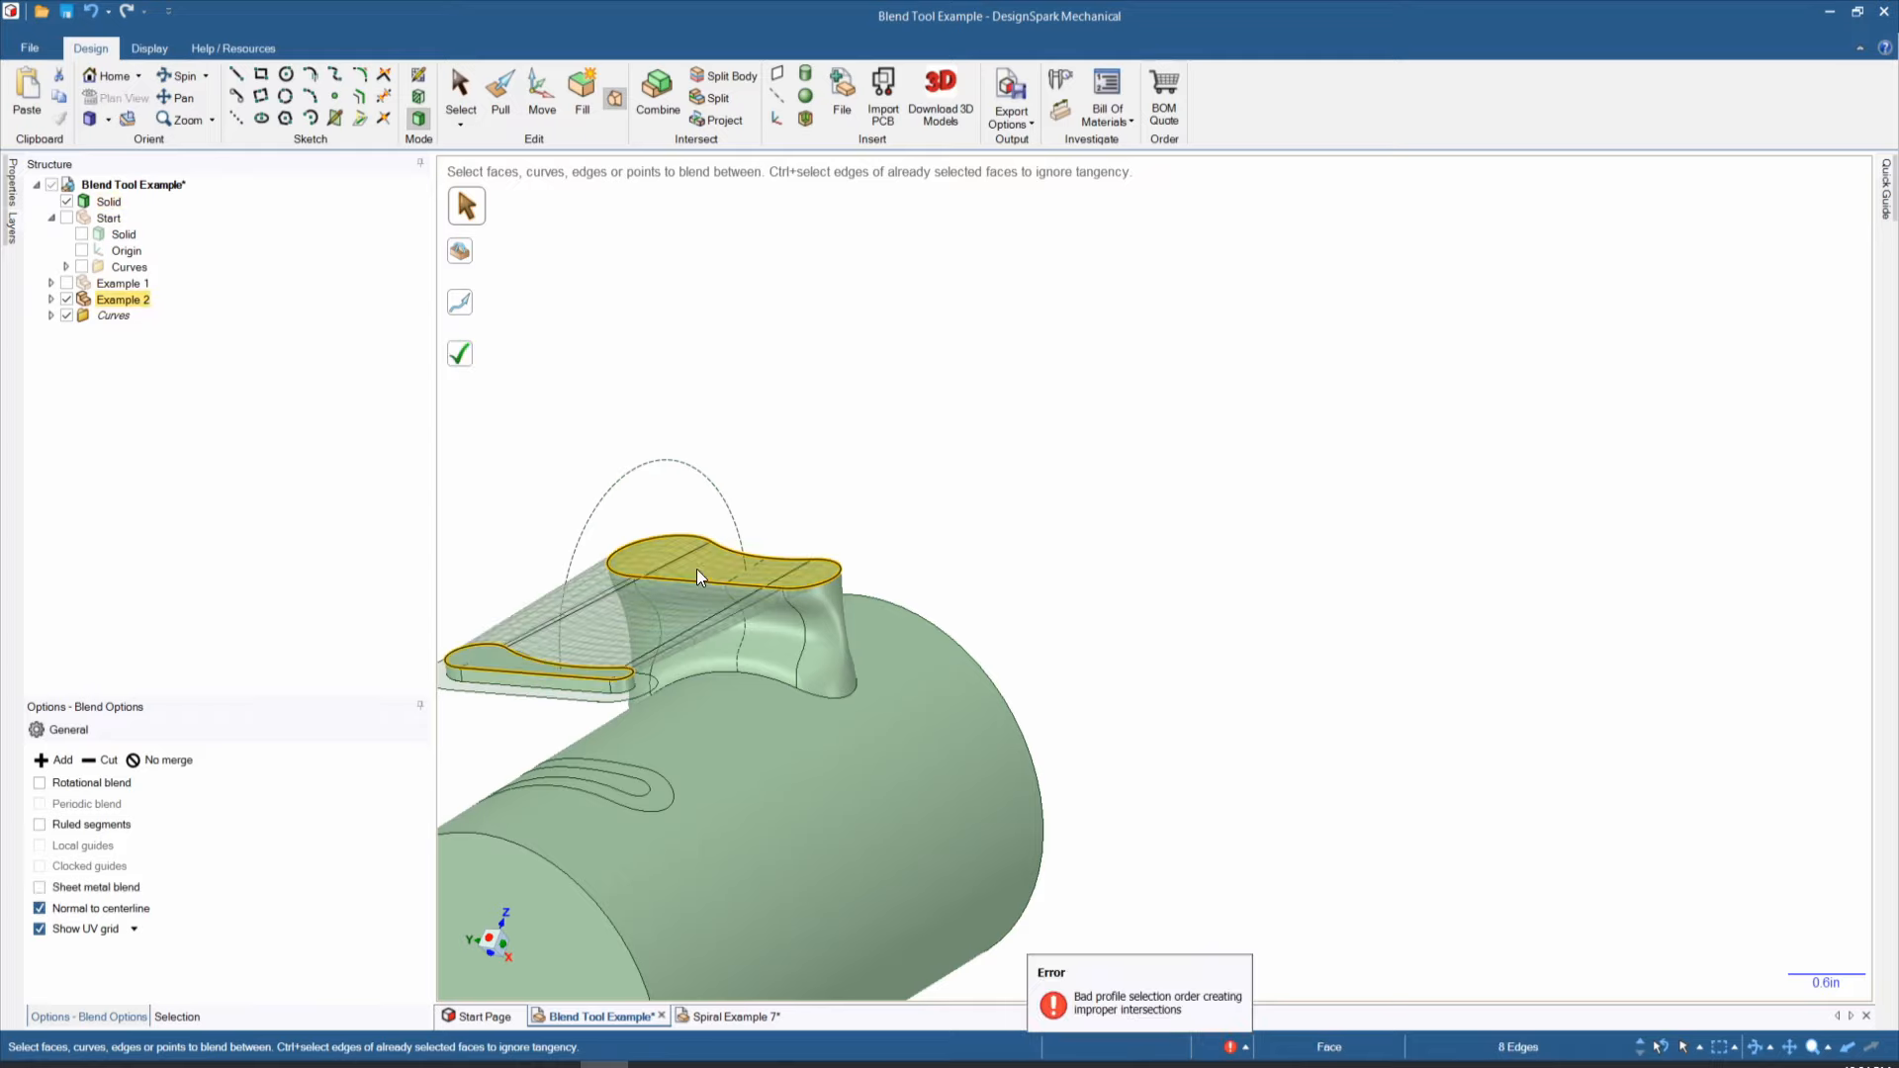
pyautogui.click(459, 302)
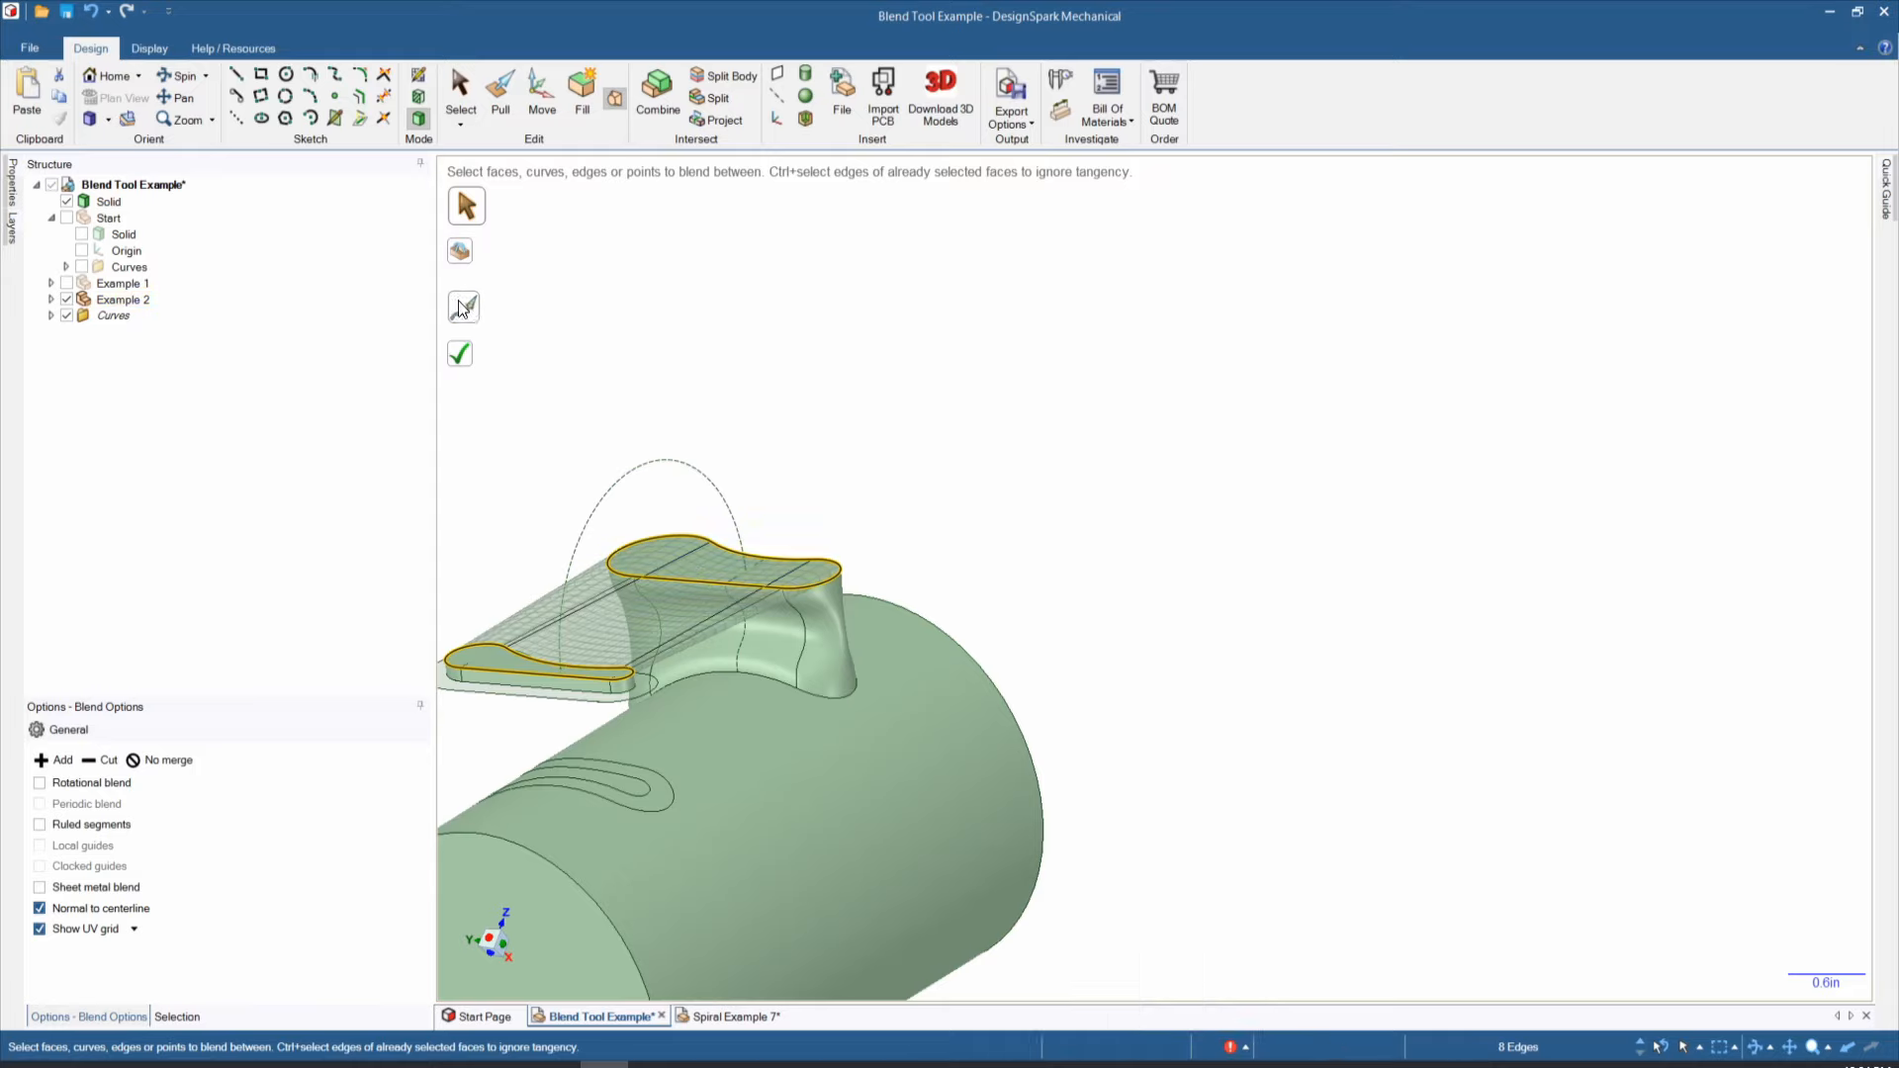
pyautogui.click(630, 480)
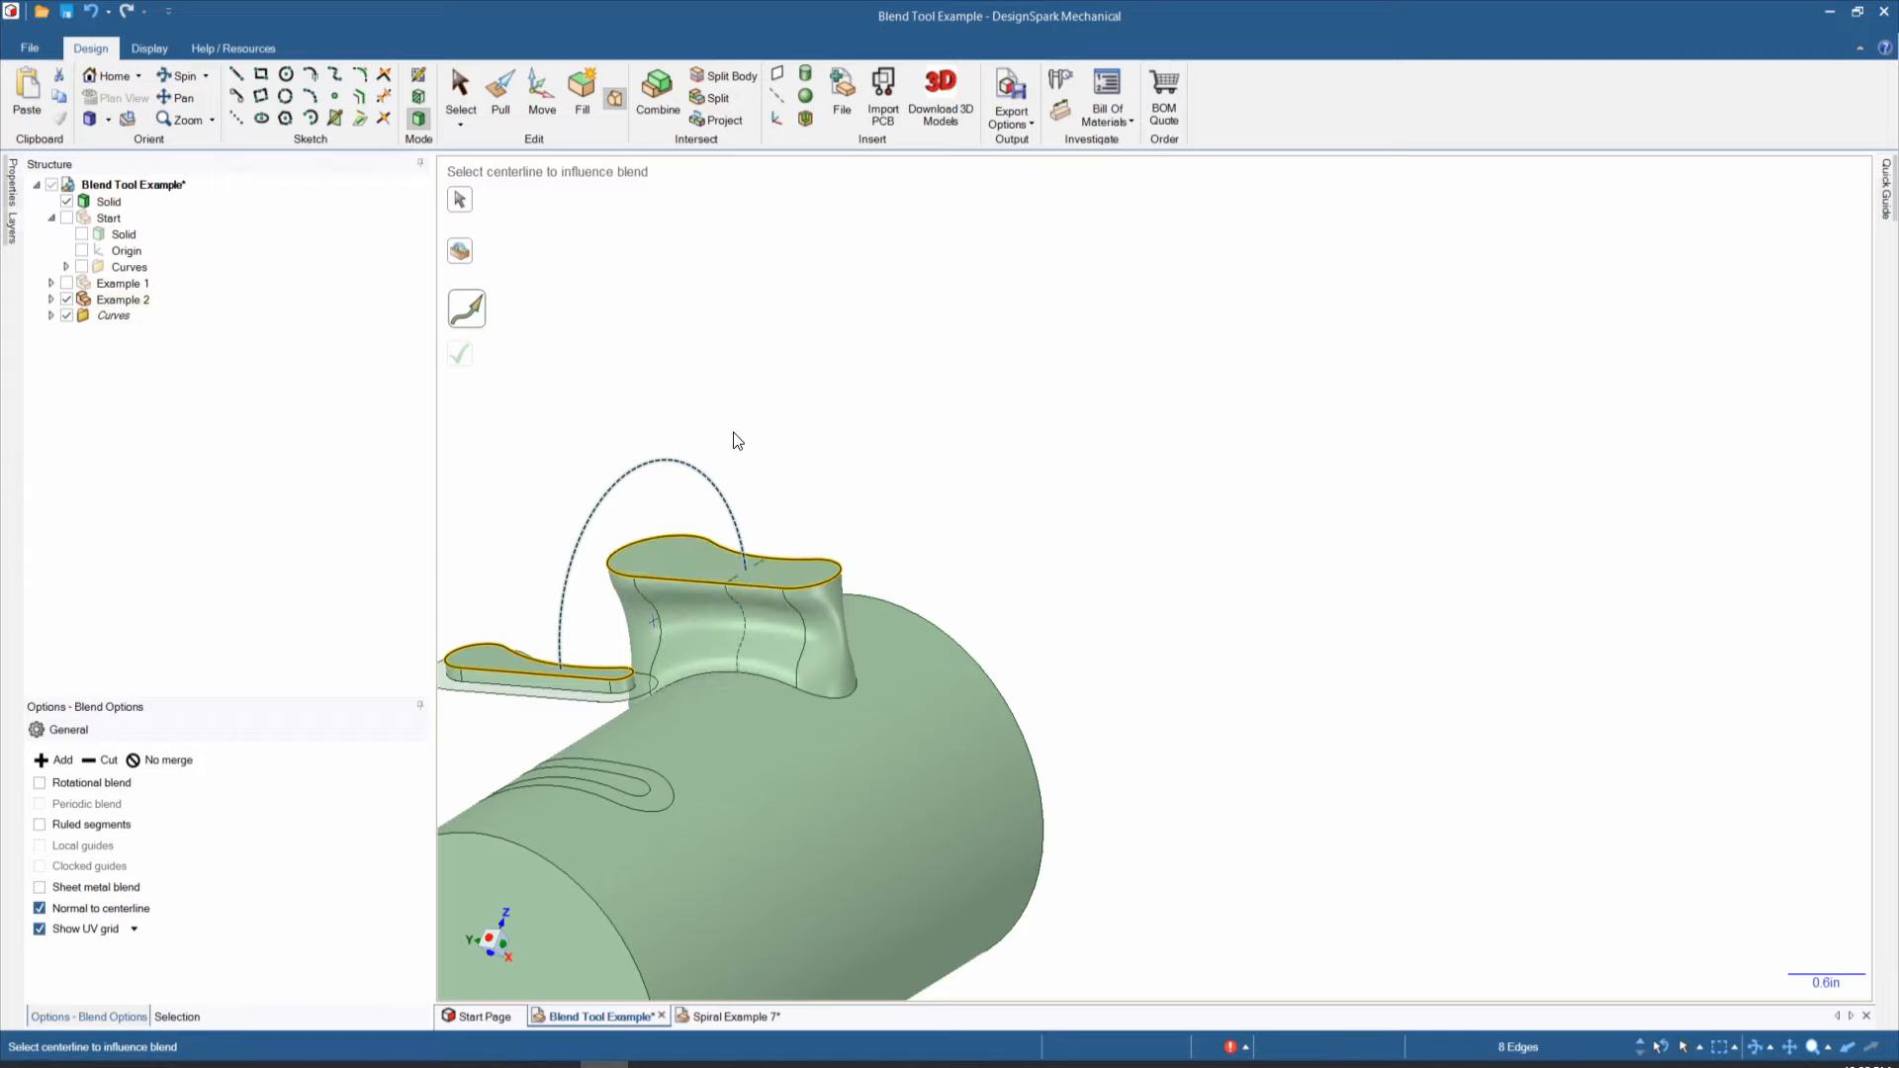
# Step: Blend the thin solid's concave top edge to the blended solid's facing straight top edge, using the arched curve as centerline
pyautogui.click(353, 623)
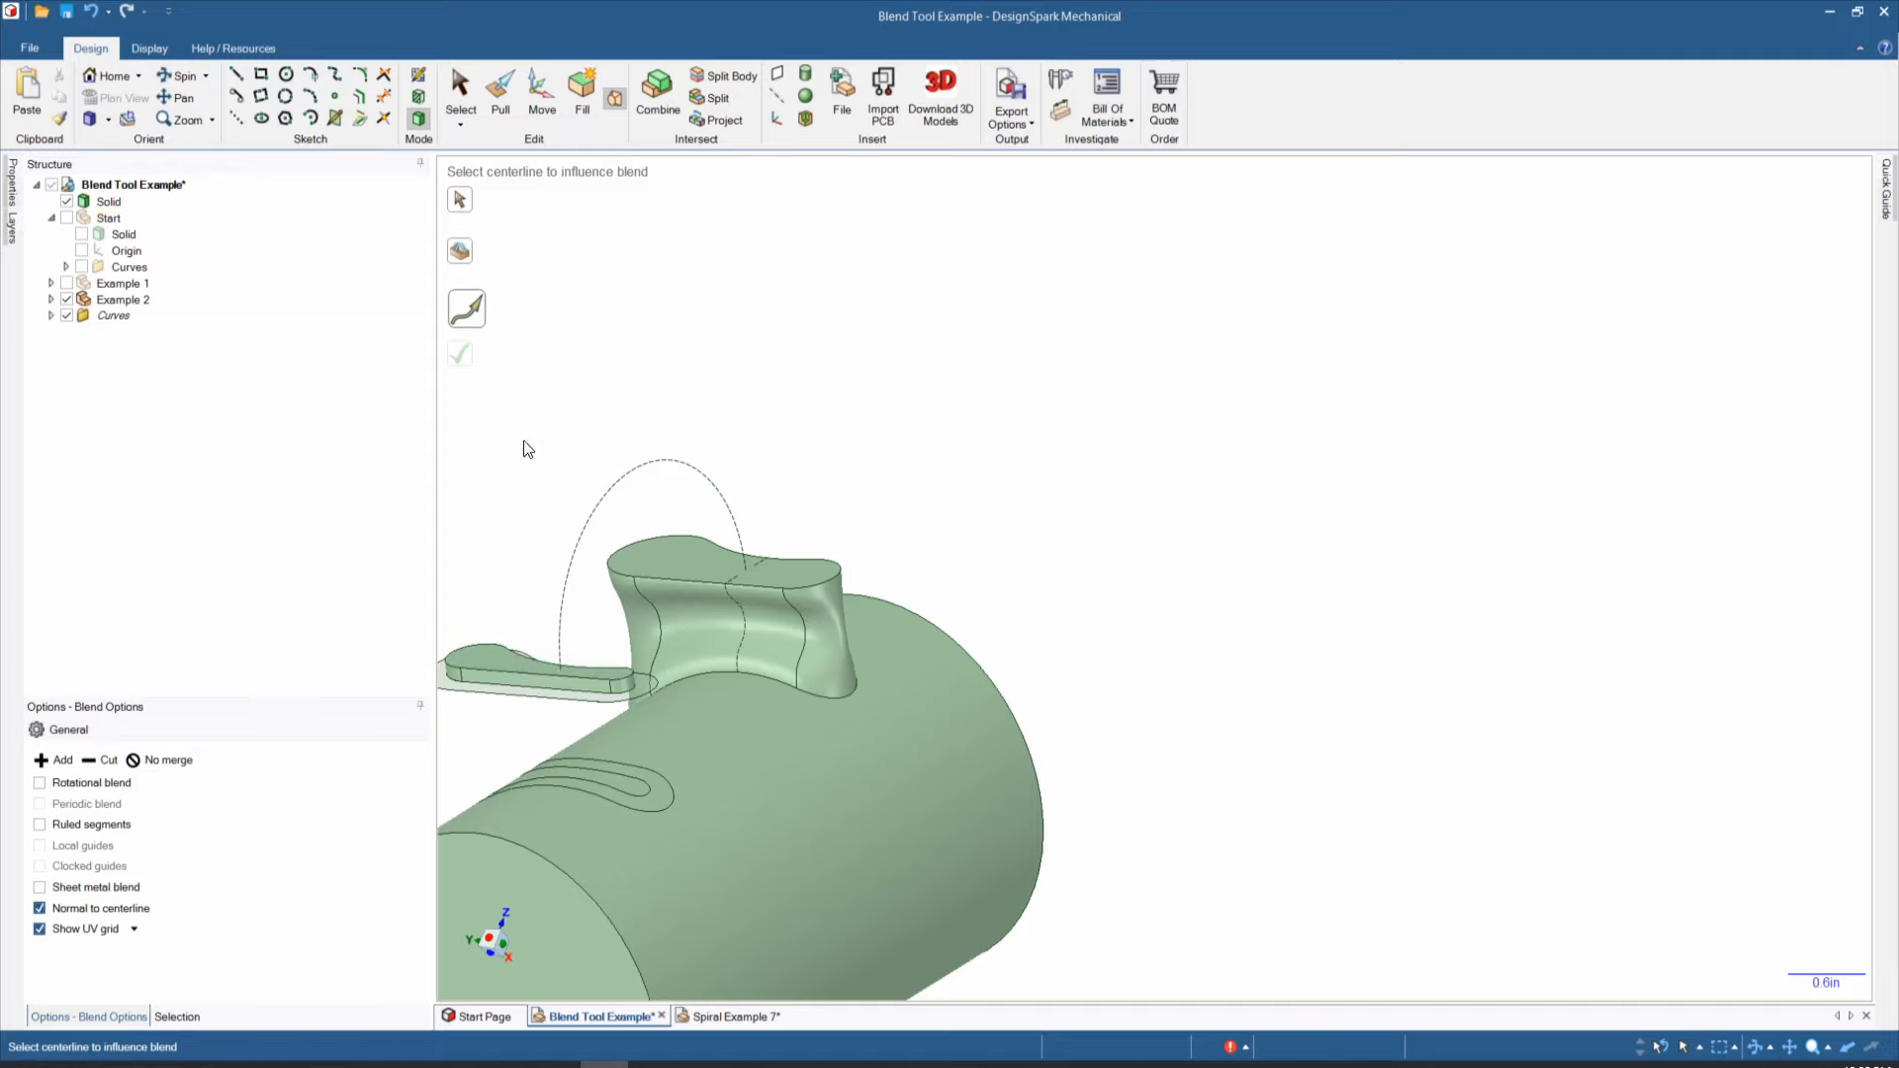
pyautogui.click(461, 205)
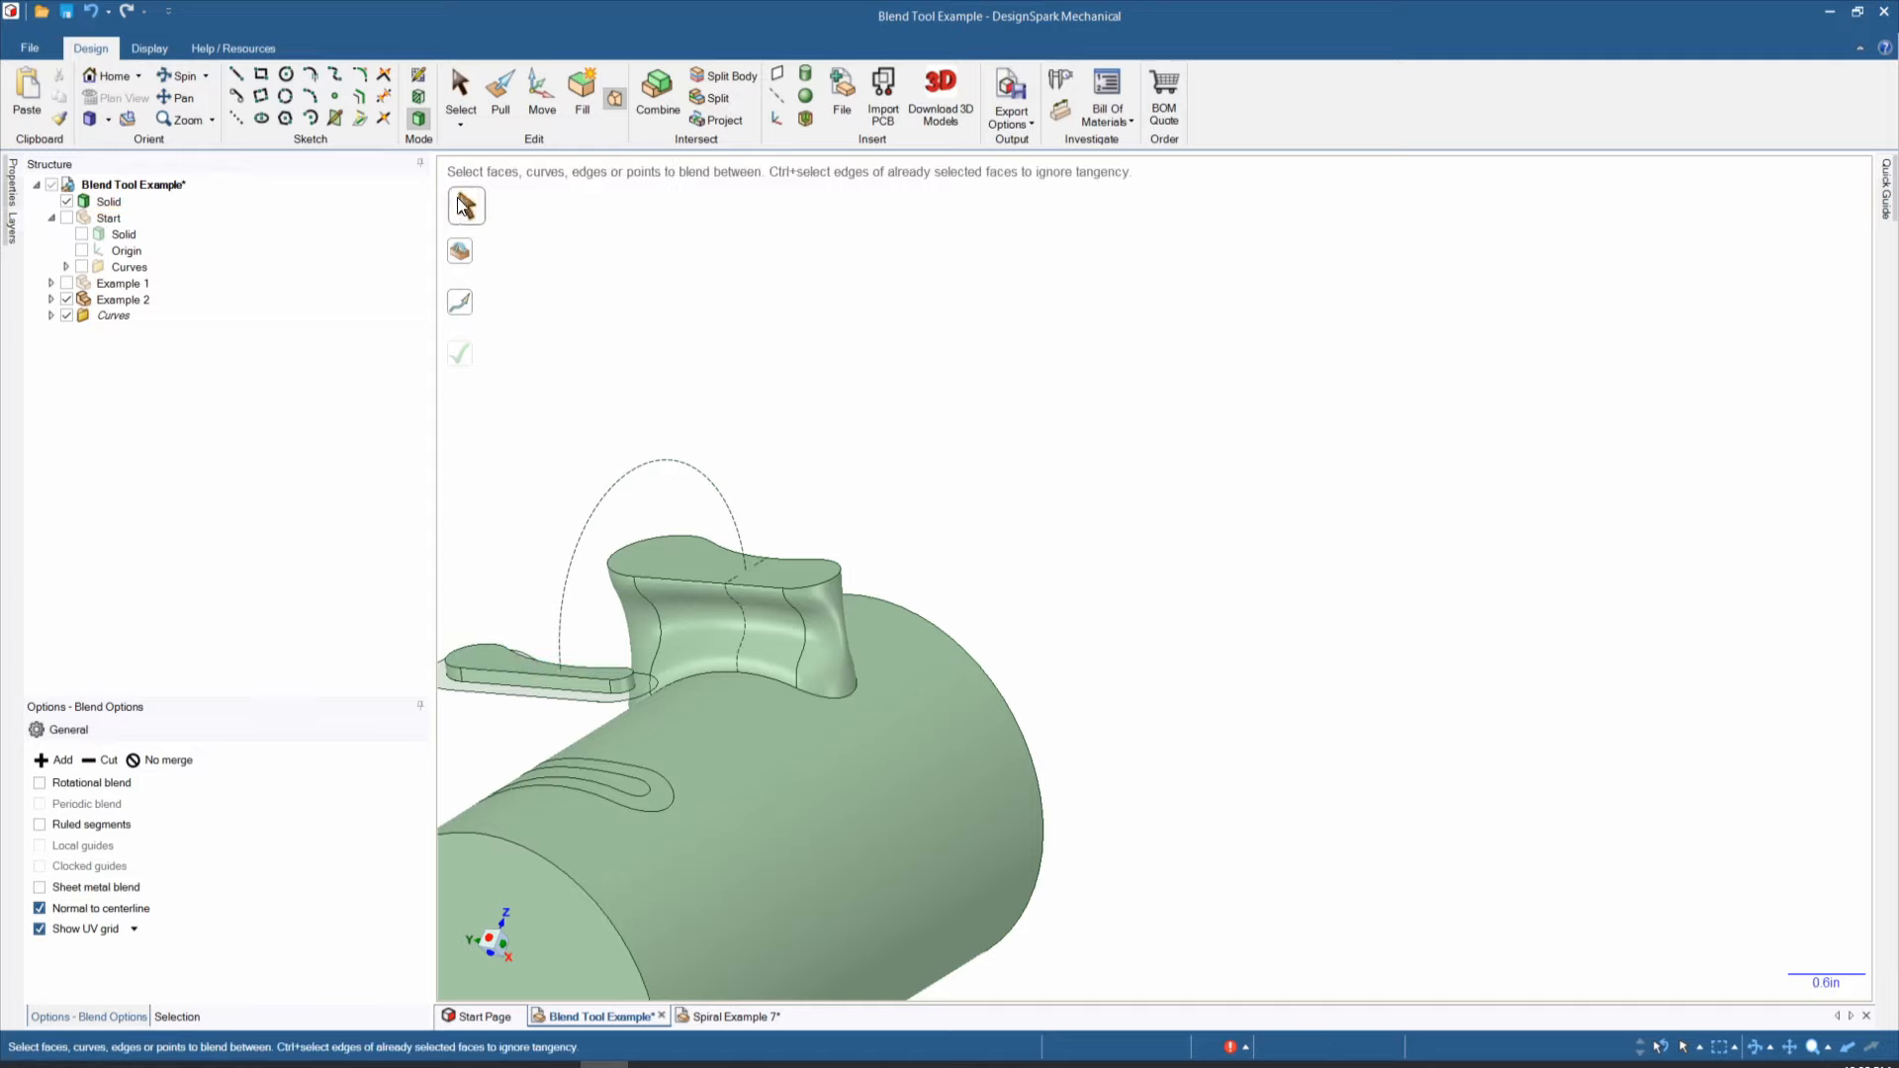
pyautogui.click(548, 667)
pyautogui.click(548, 662)
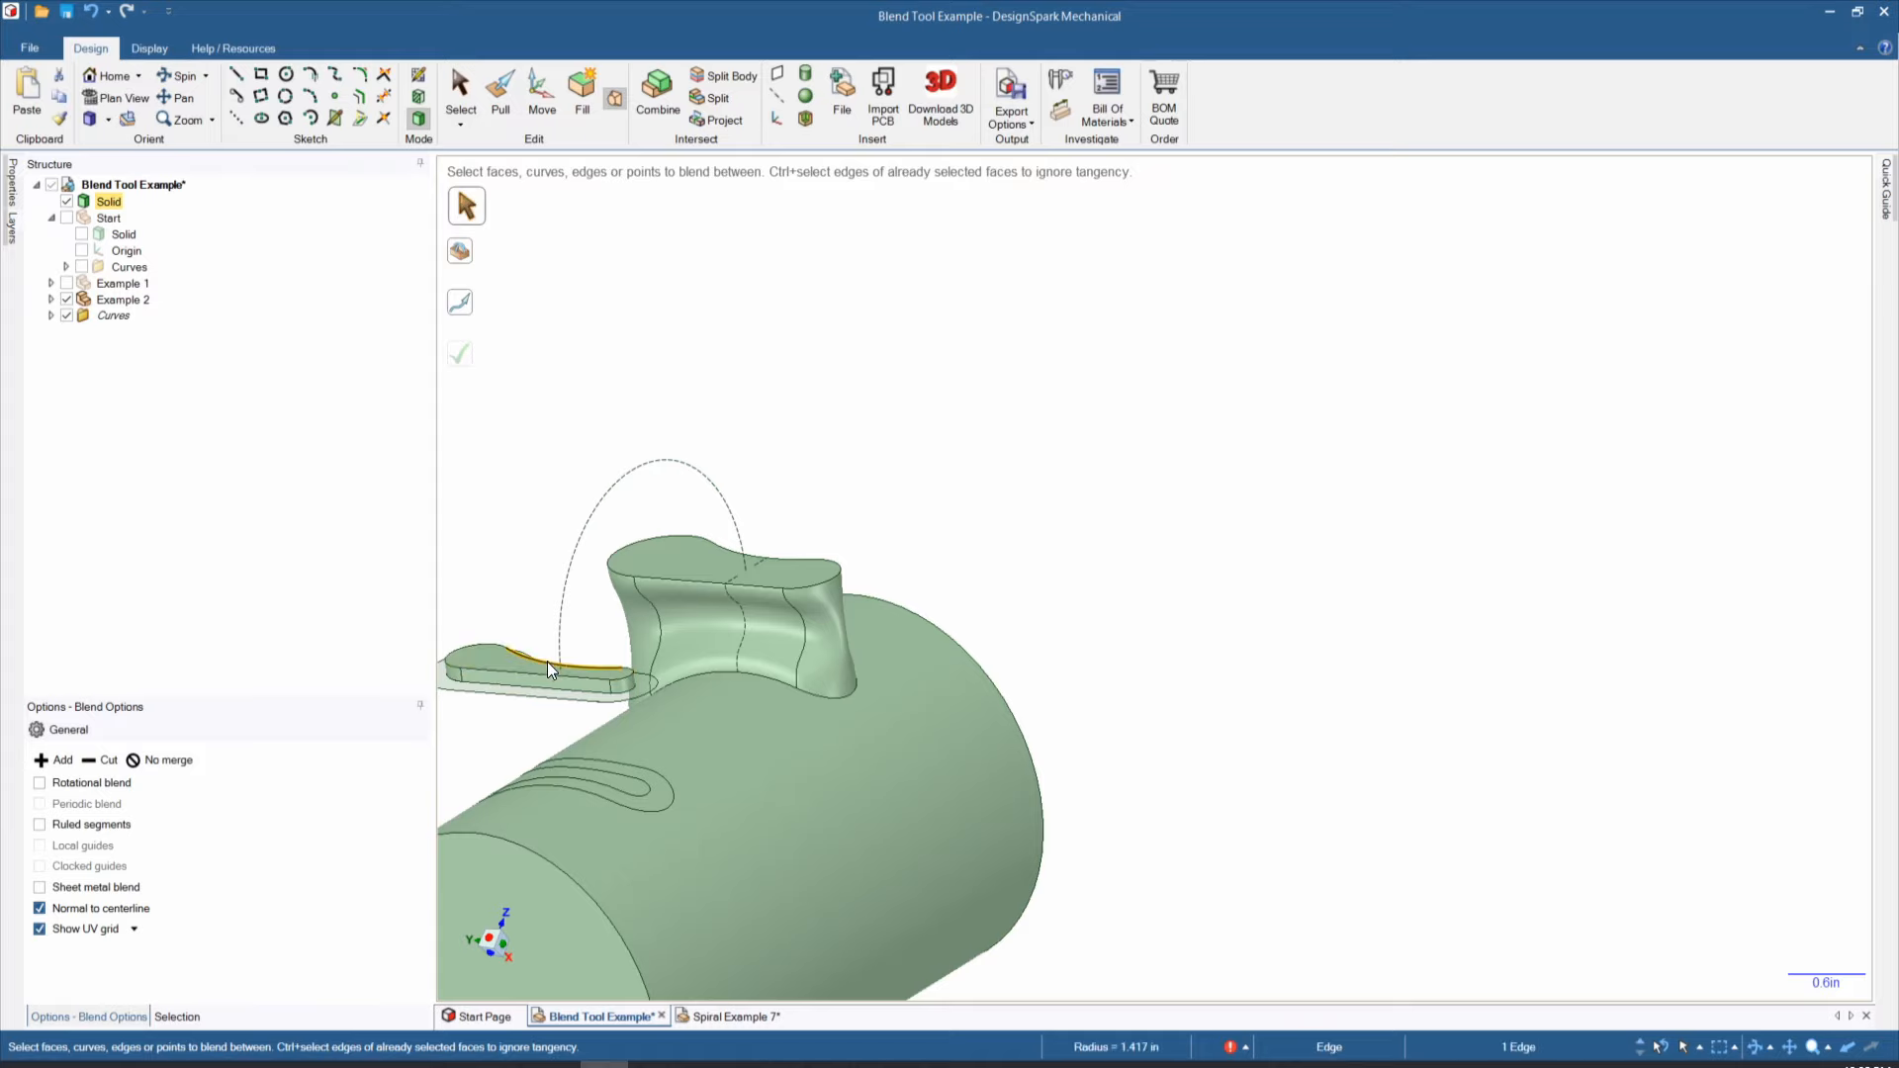
pyautogui.keyDown('ctrl'); pyautogui.click(684, 578); pyautogui.keyUp('ctrl')
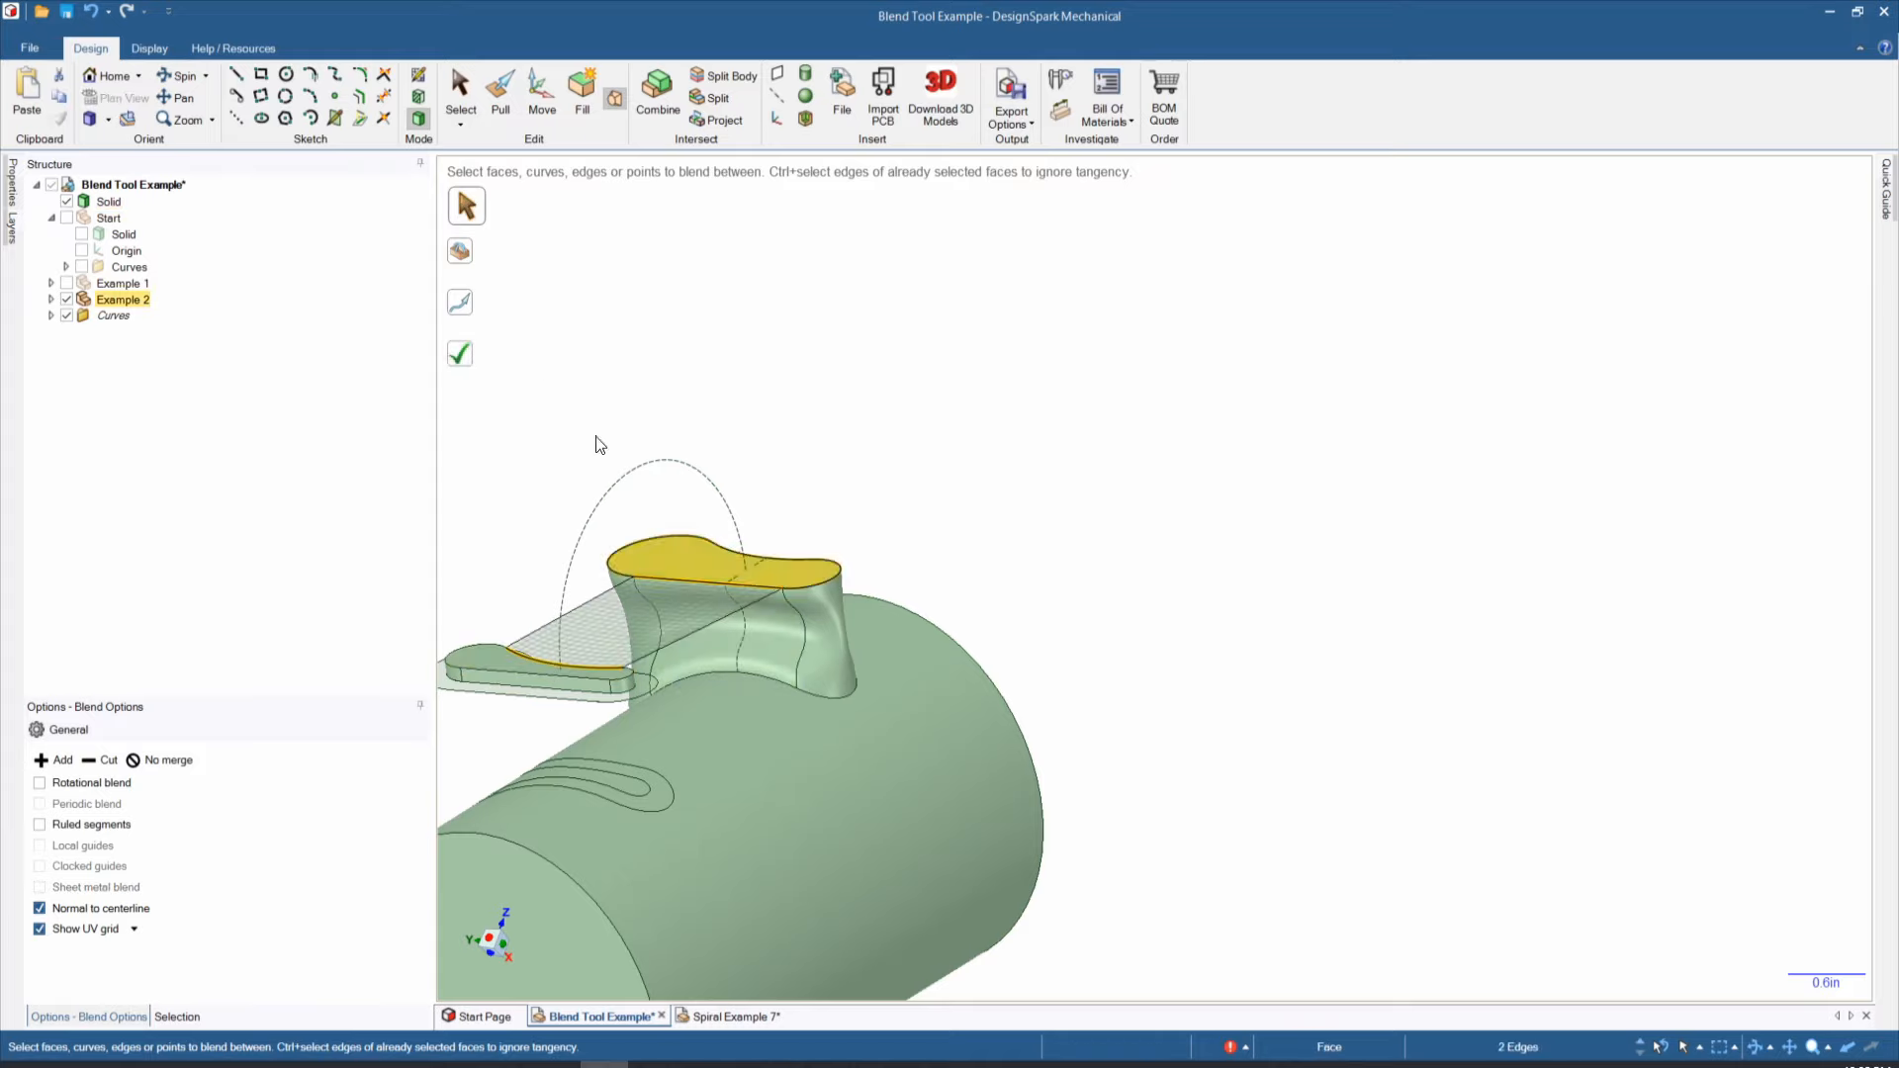
pyautogui.click(460, 302)
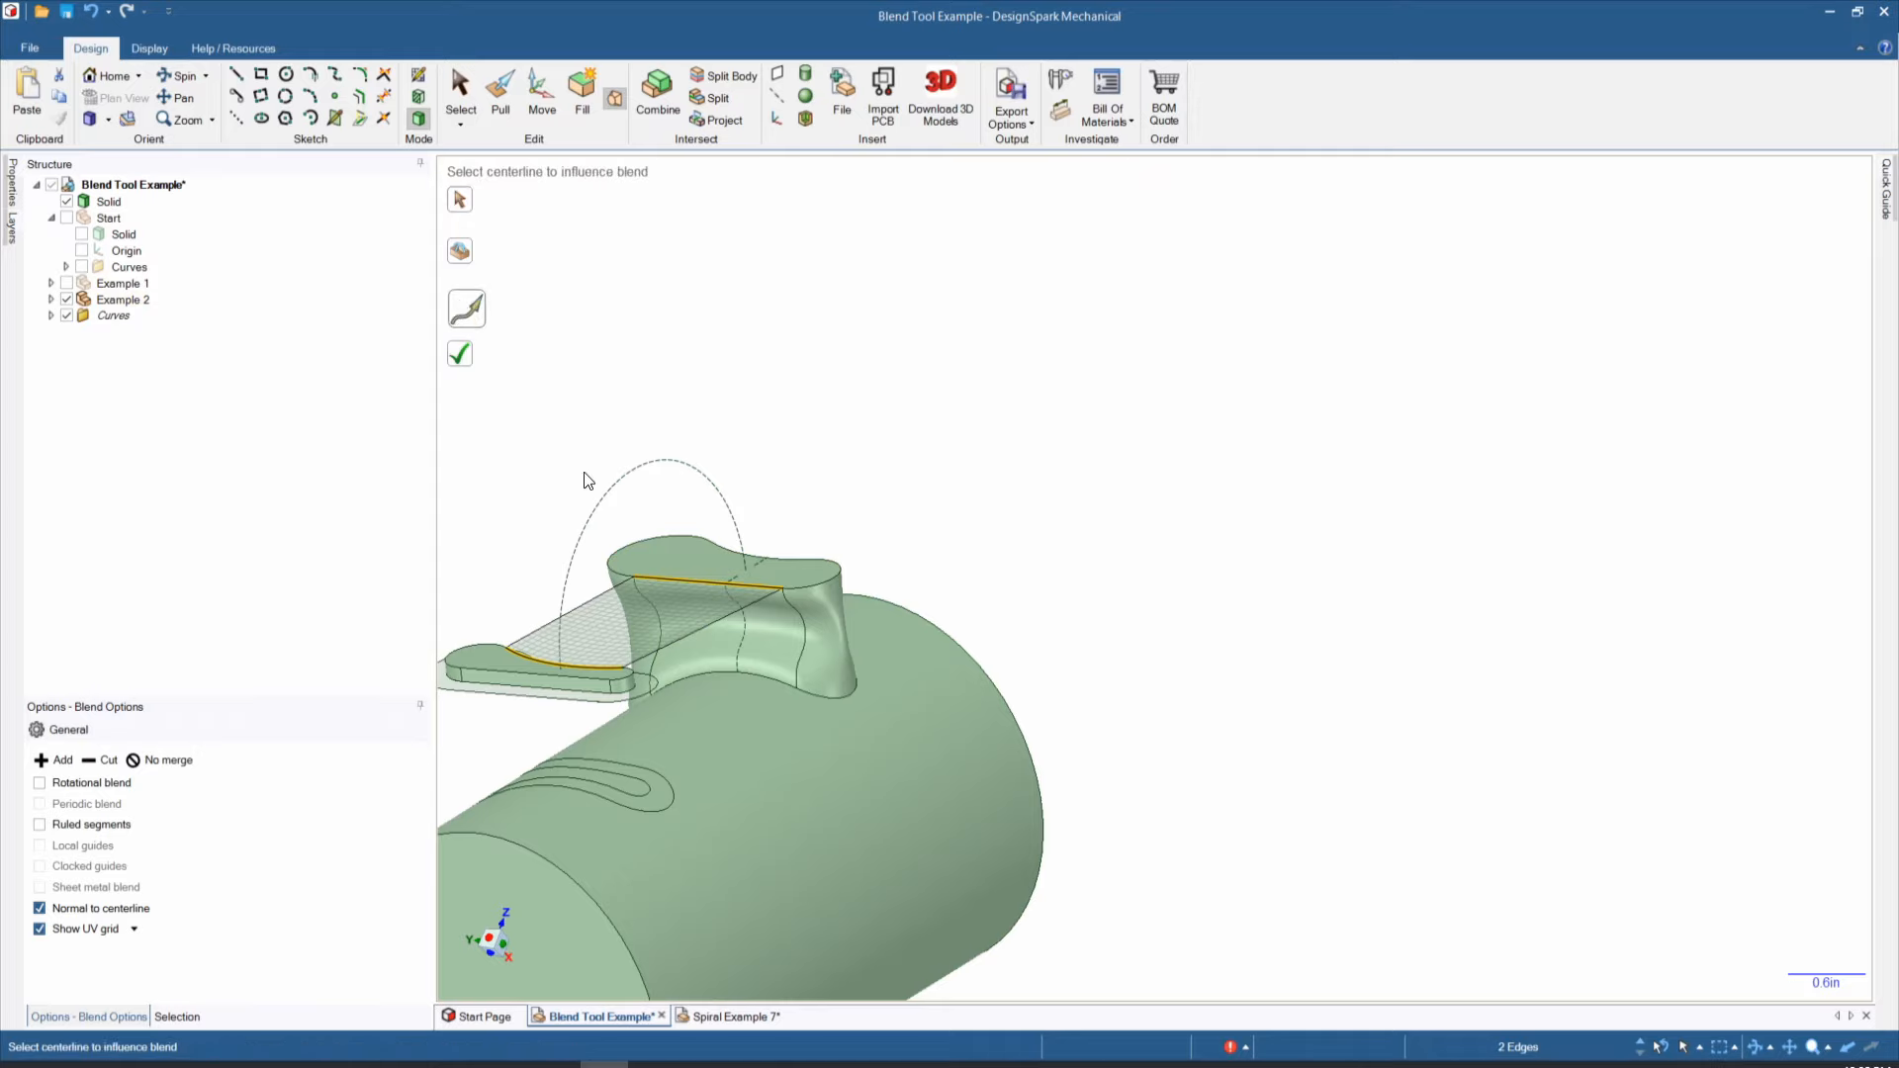
pyautogui.click(599, 502)
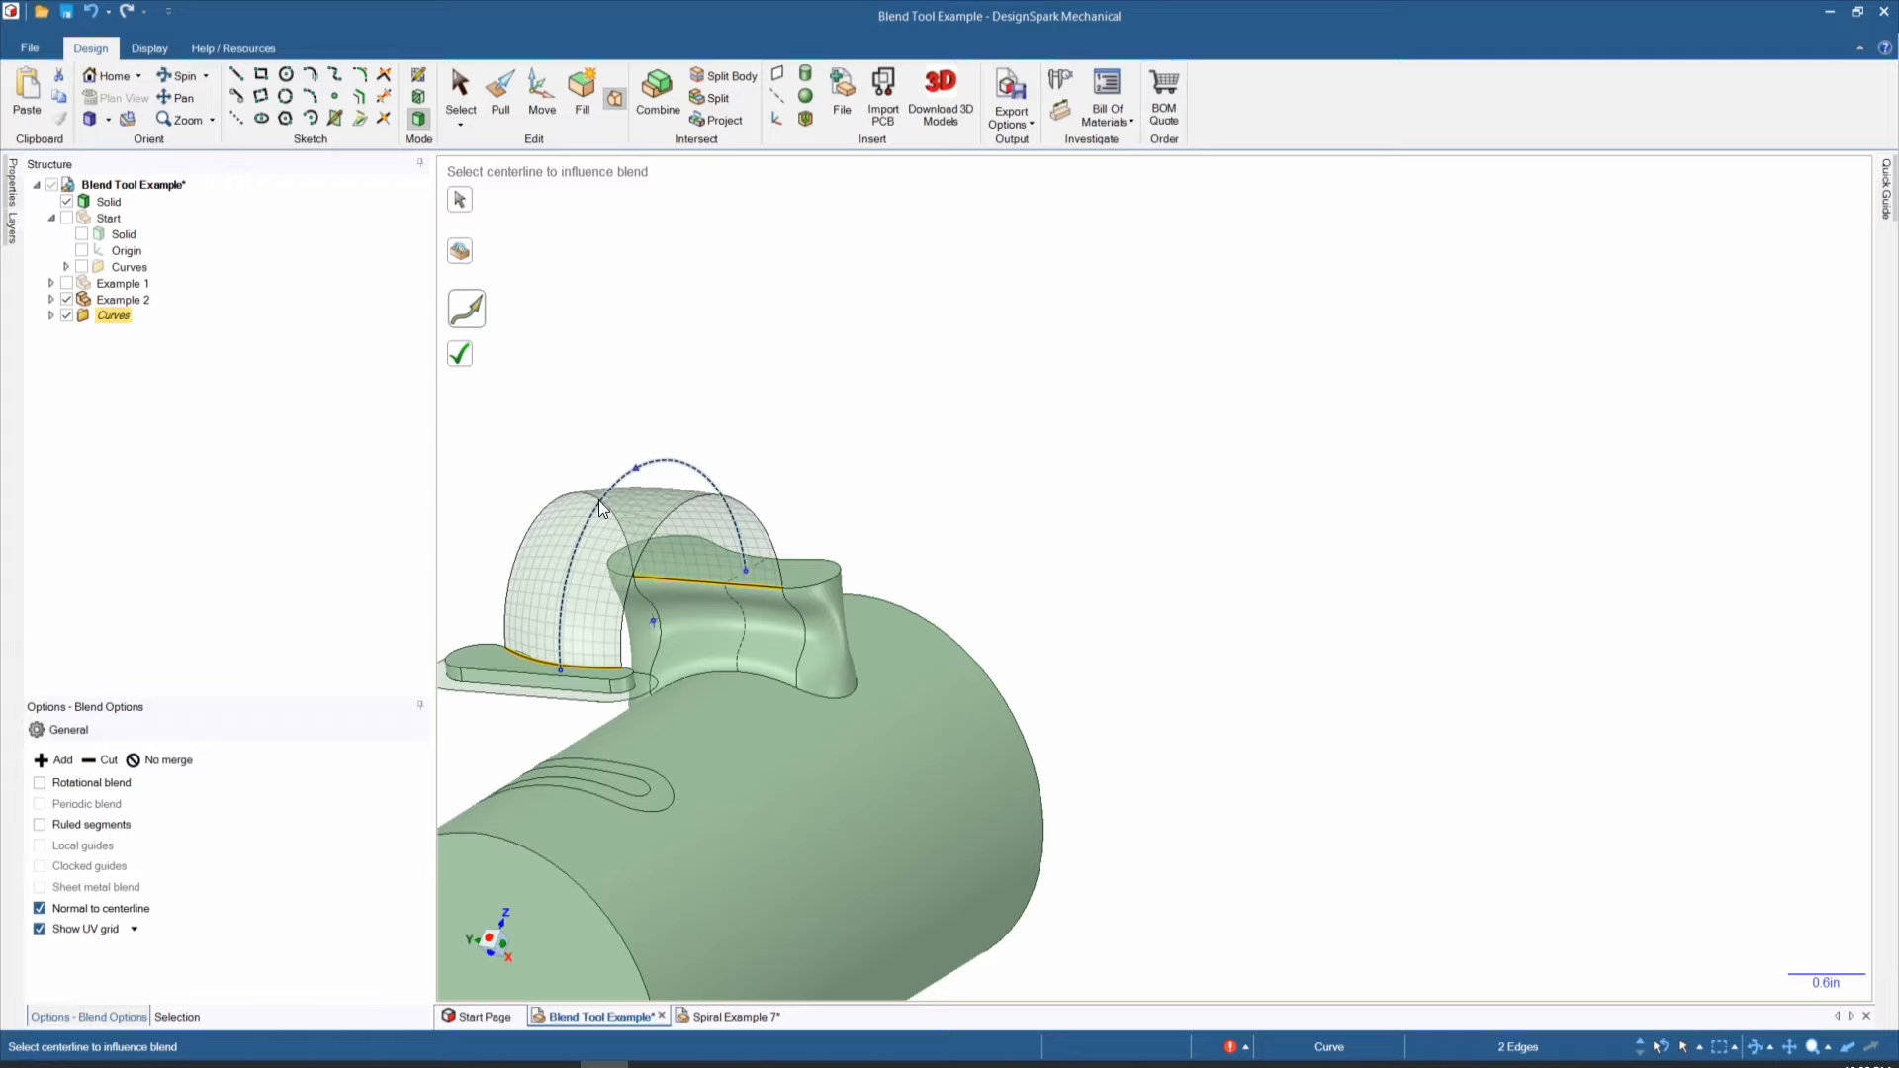
pyautogui.press('Return')
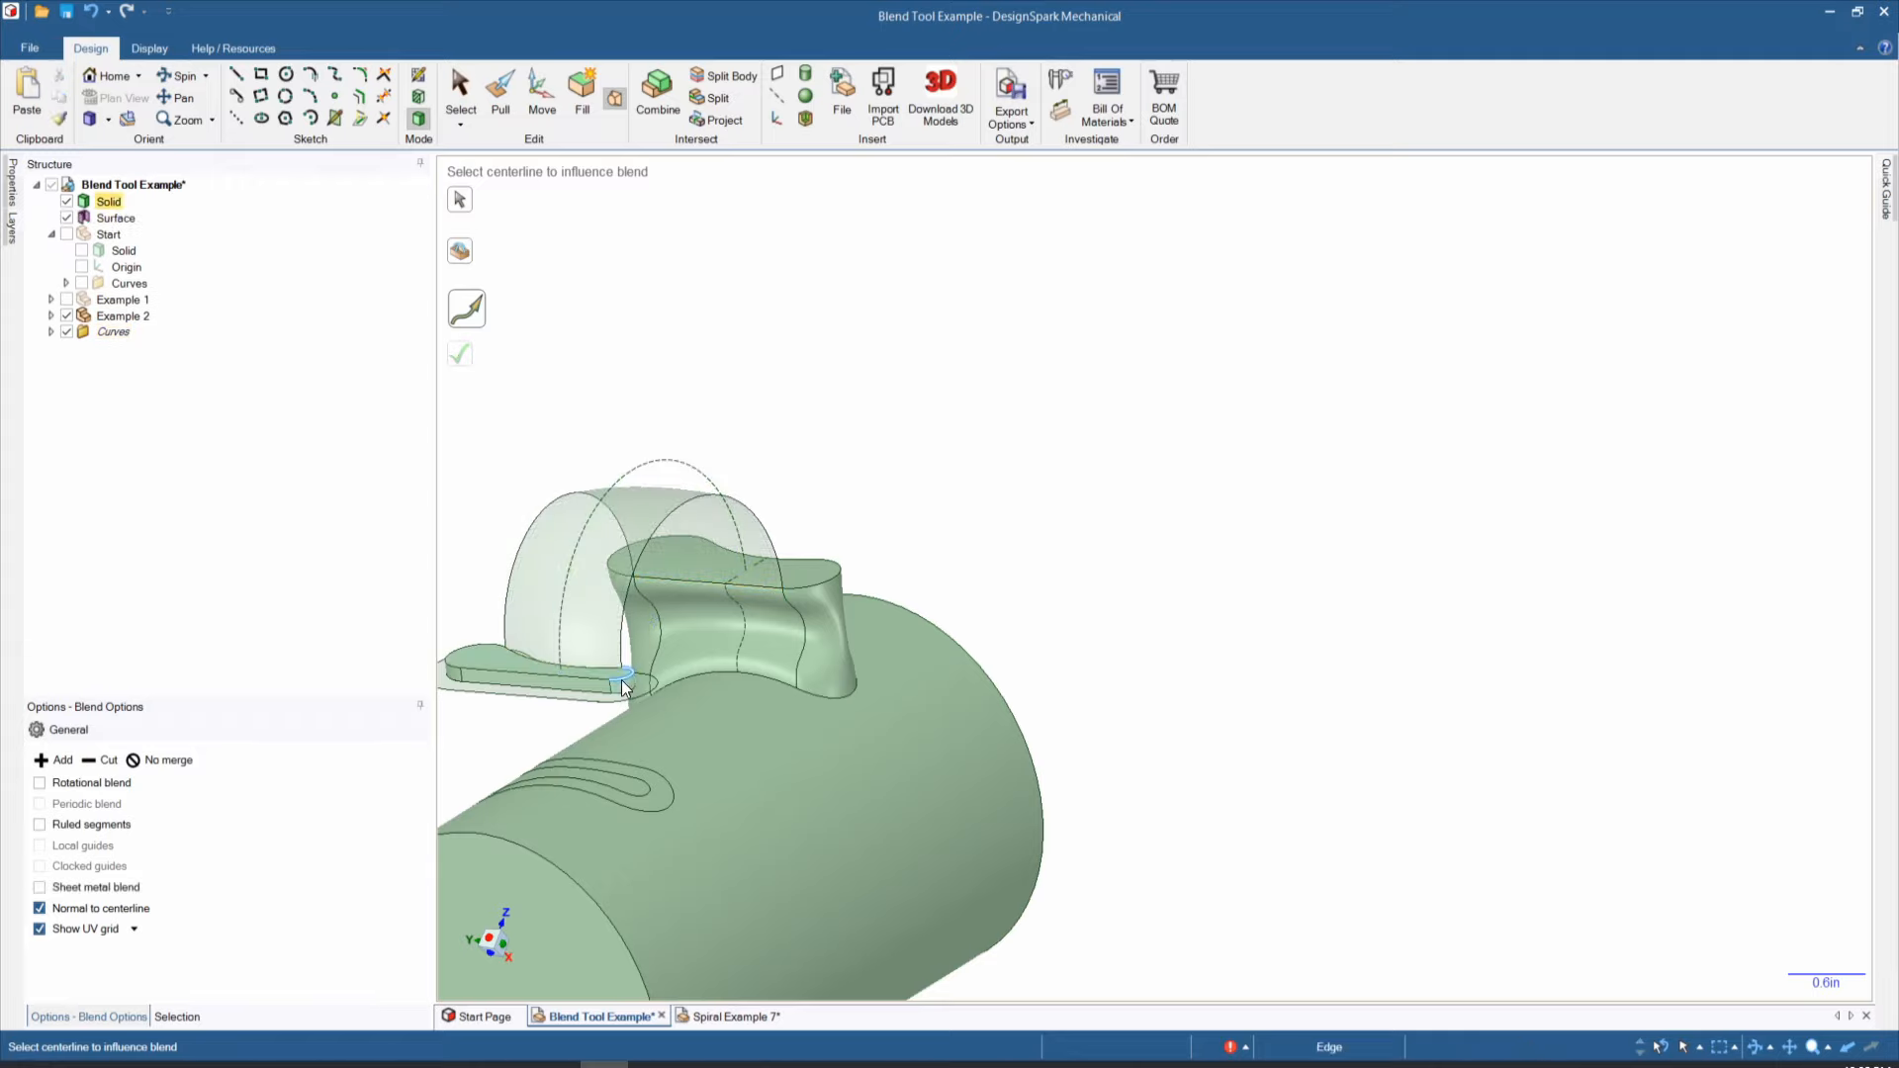
# Step: Blend the small rounded end edge of the thin solid to the matching end of the blended solid along the arched centerline
pyautogui.click(459, 199)
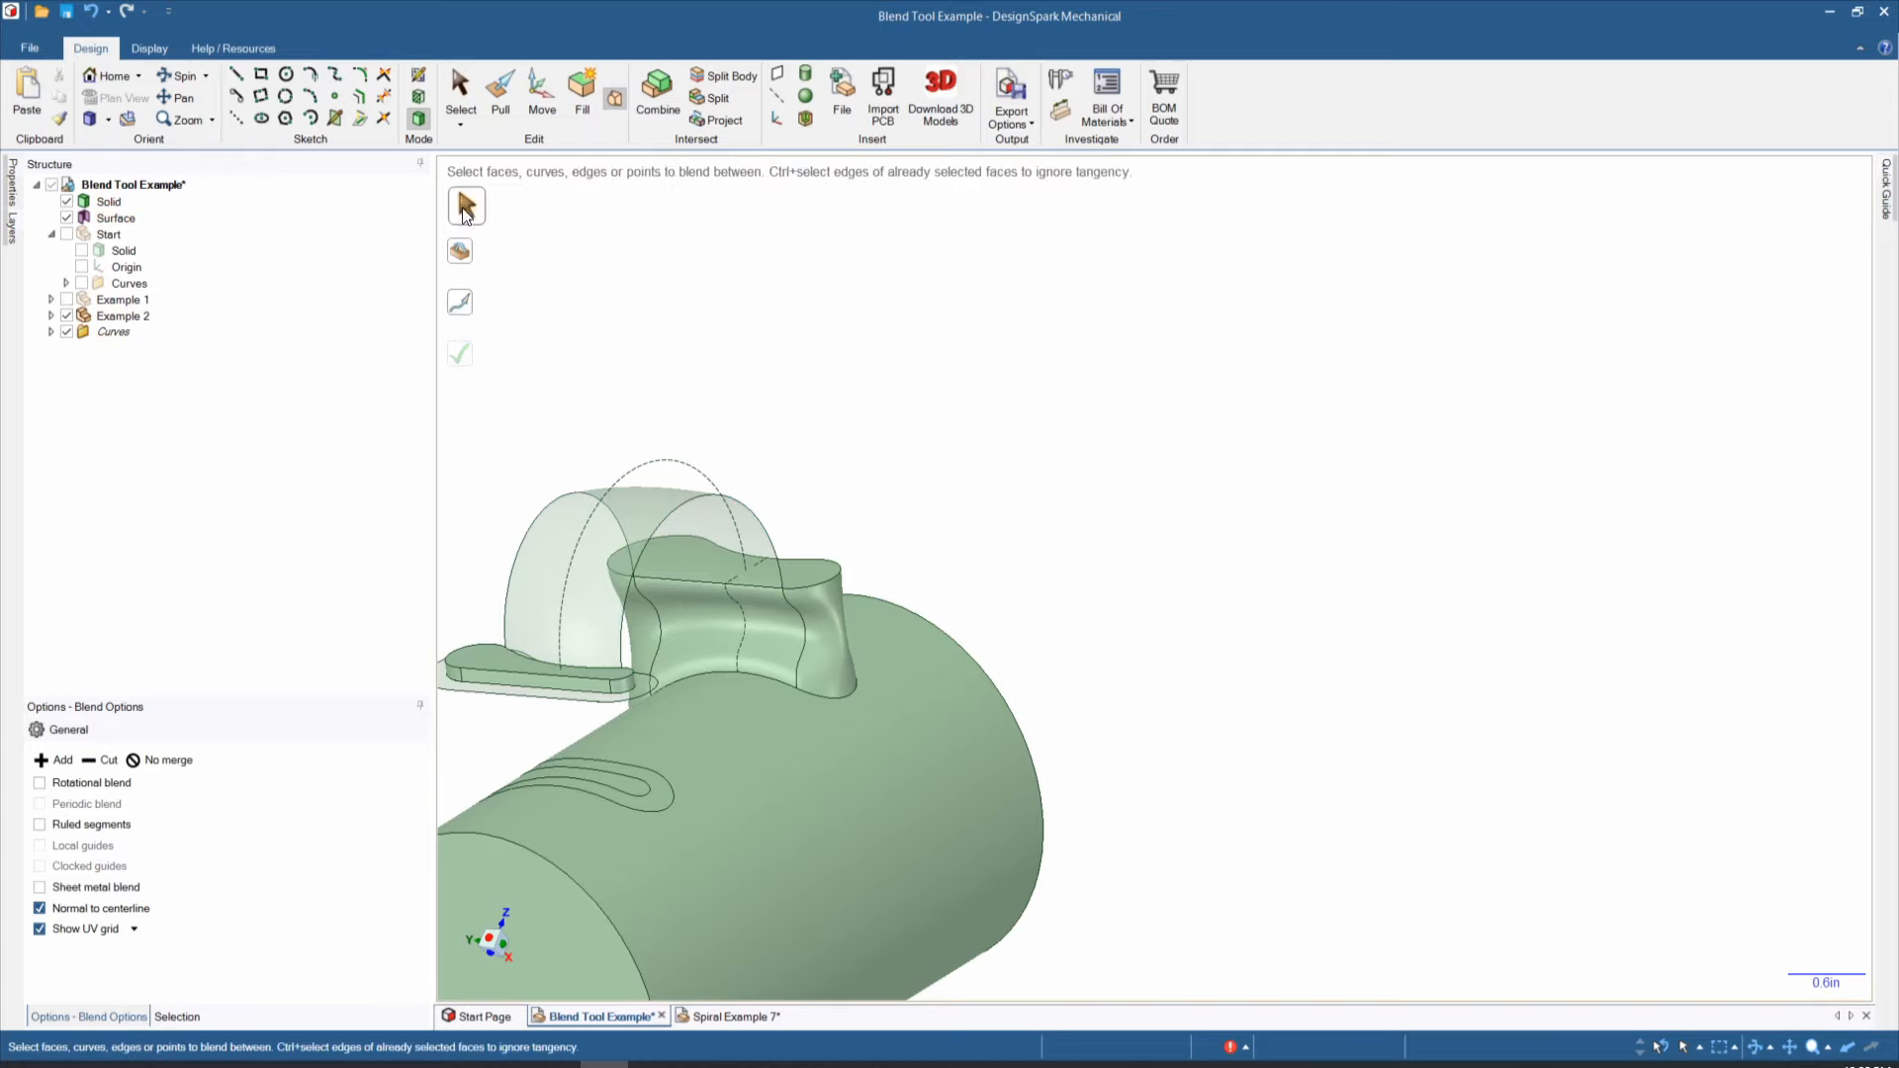
pyautogui.click(625, 676)
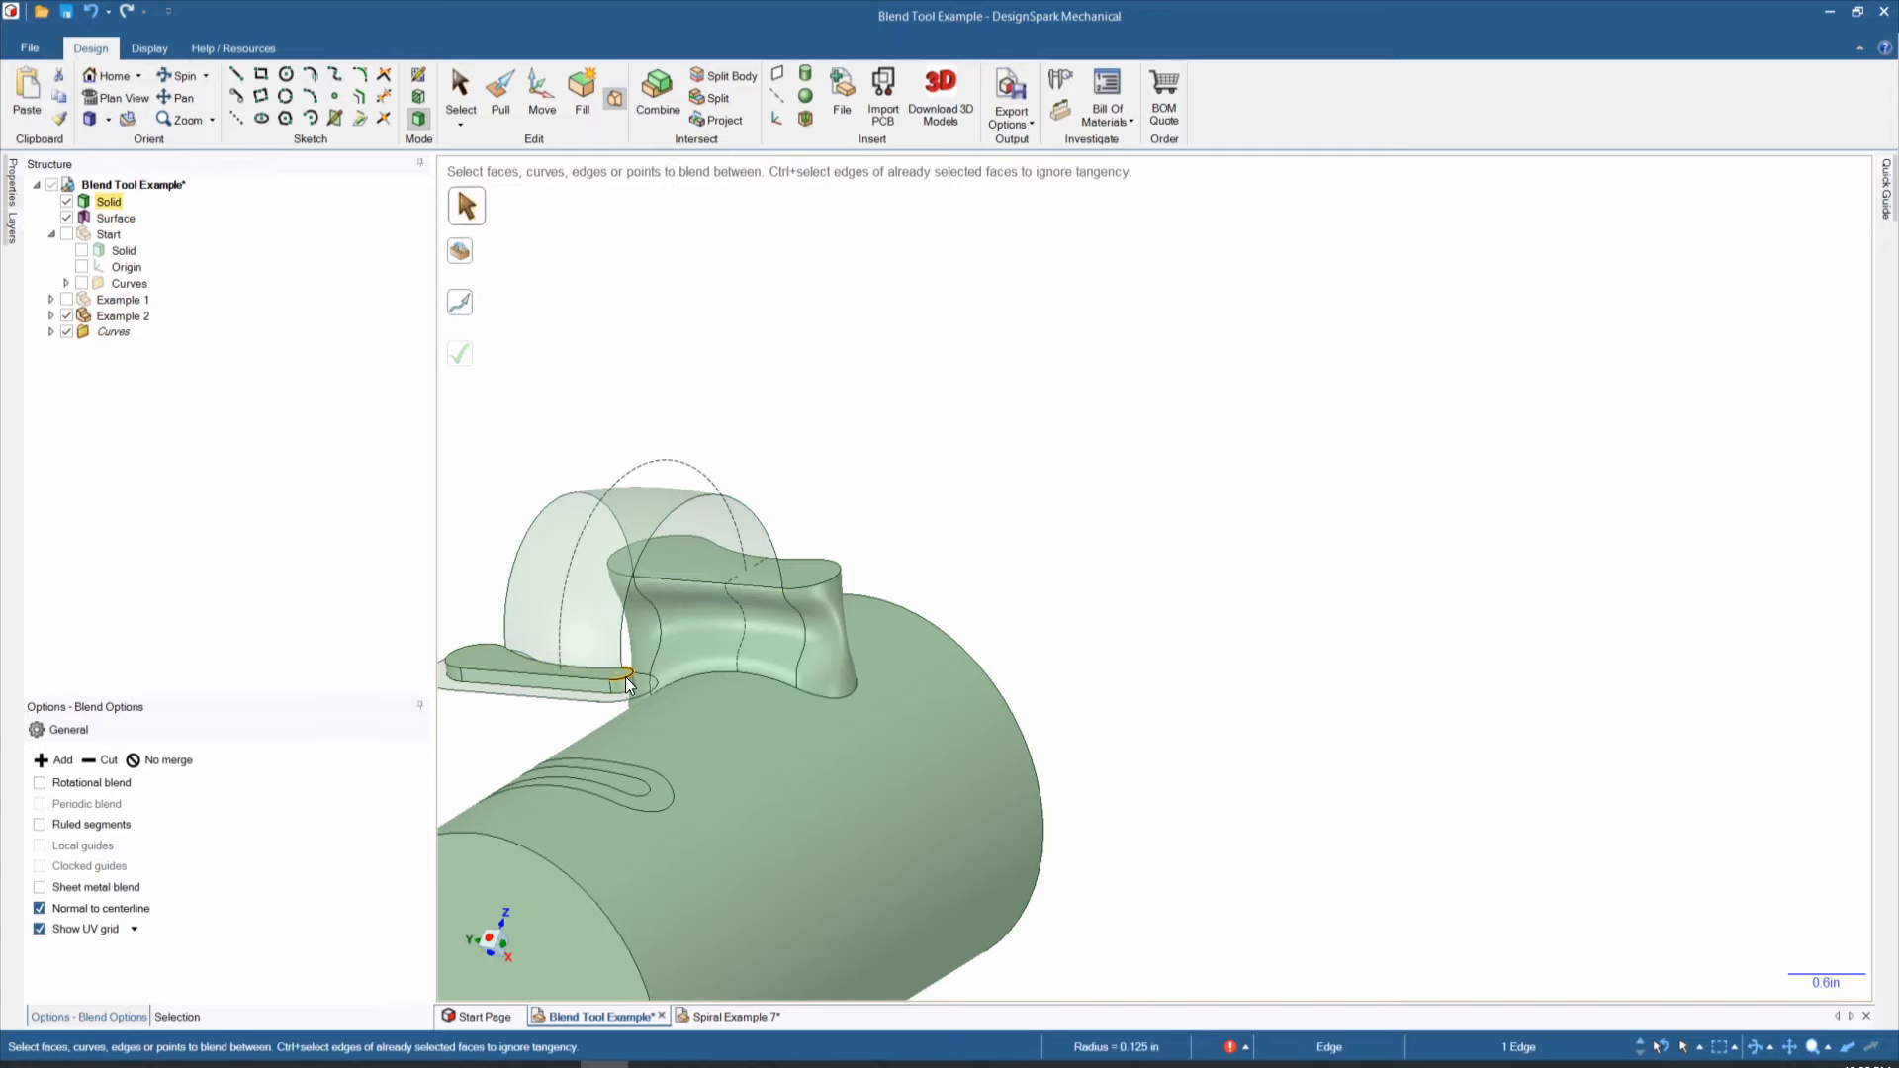
pyautogui.click(805, 586)
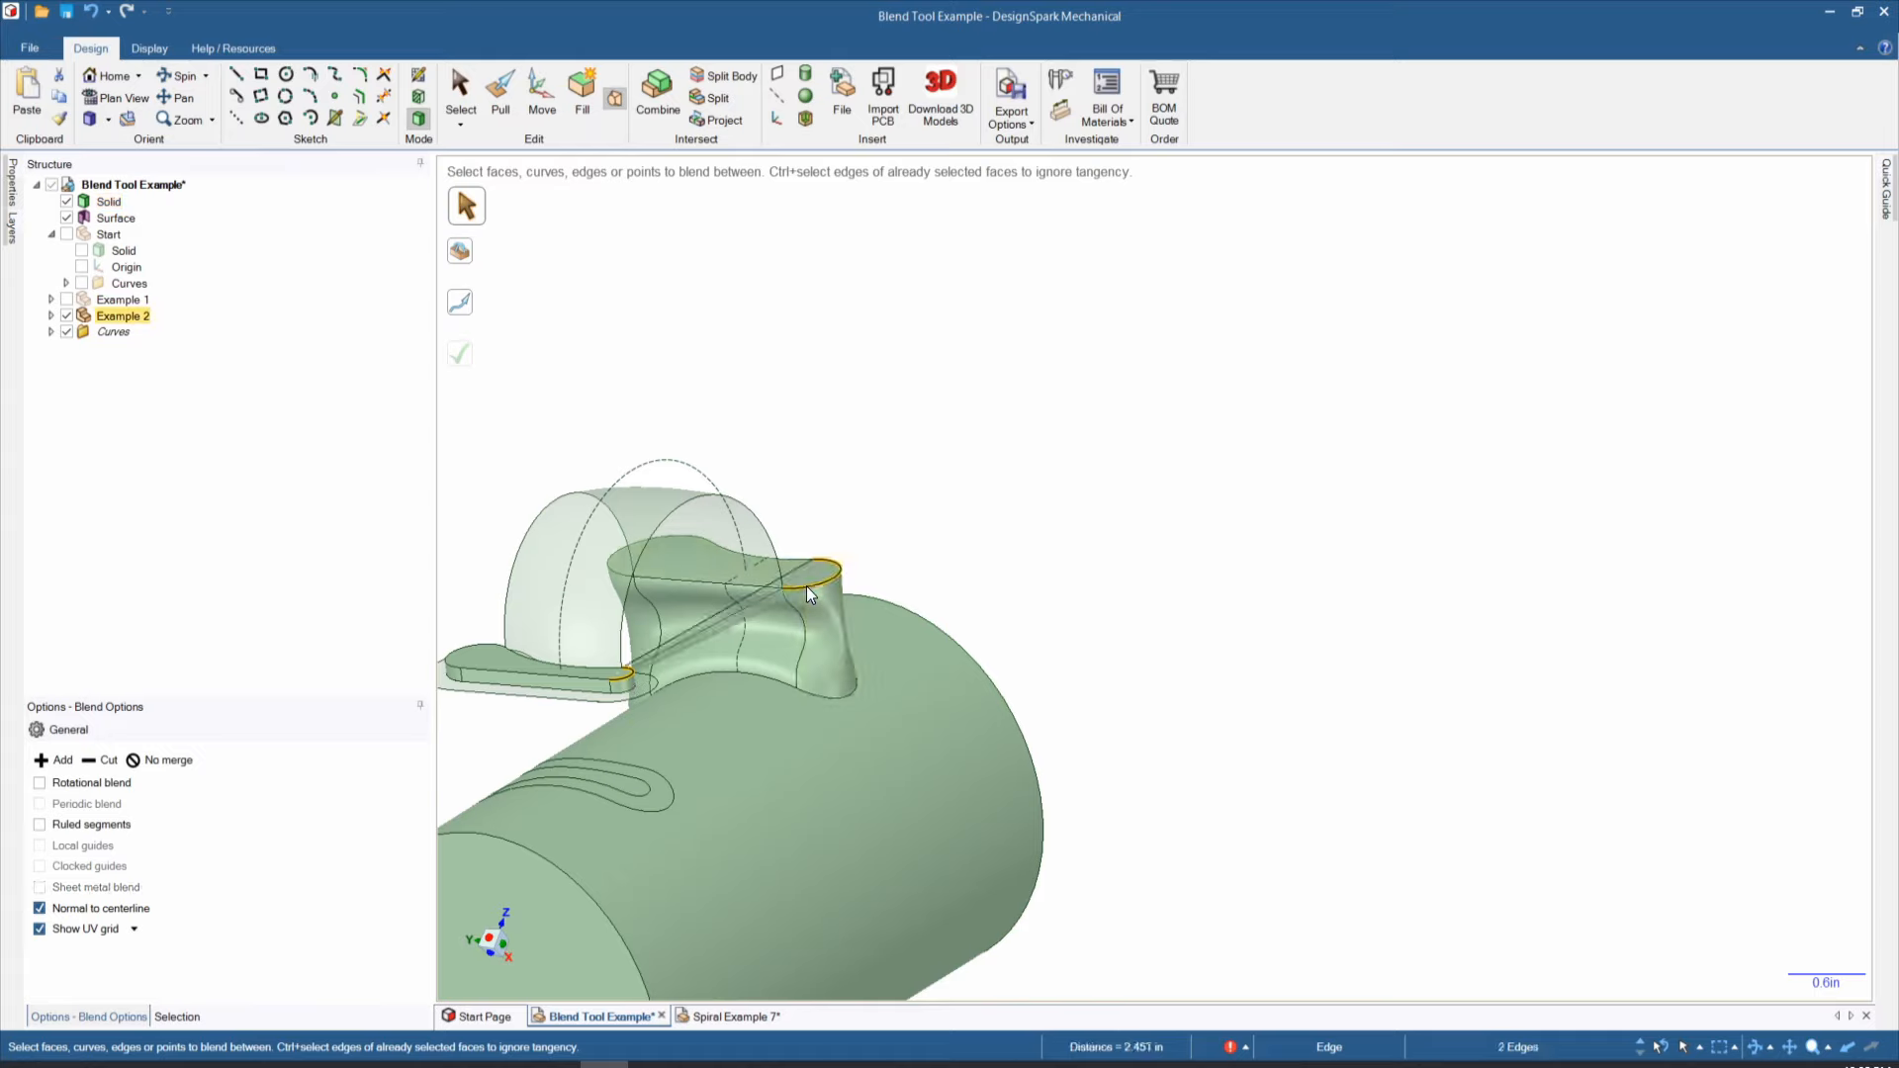
pyautogui.click(463, 309)
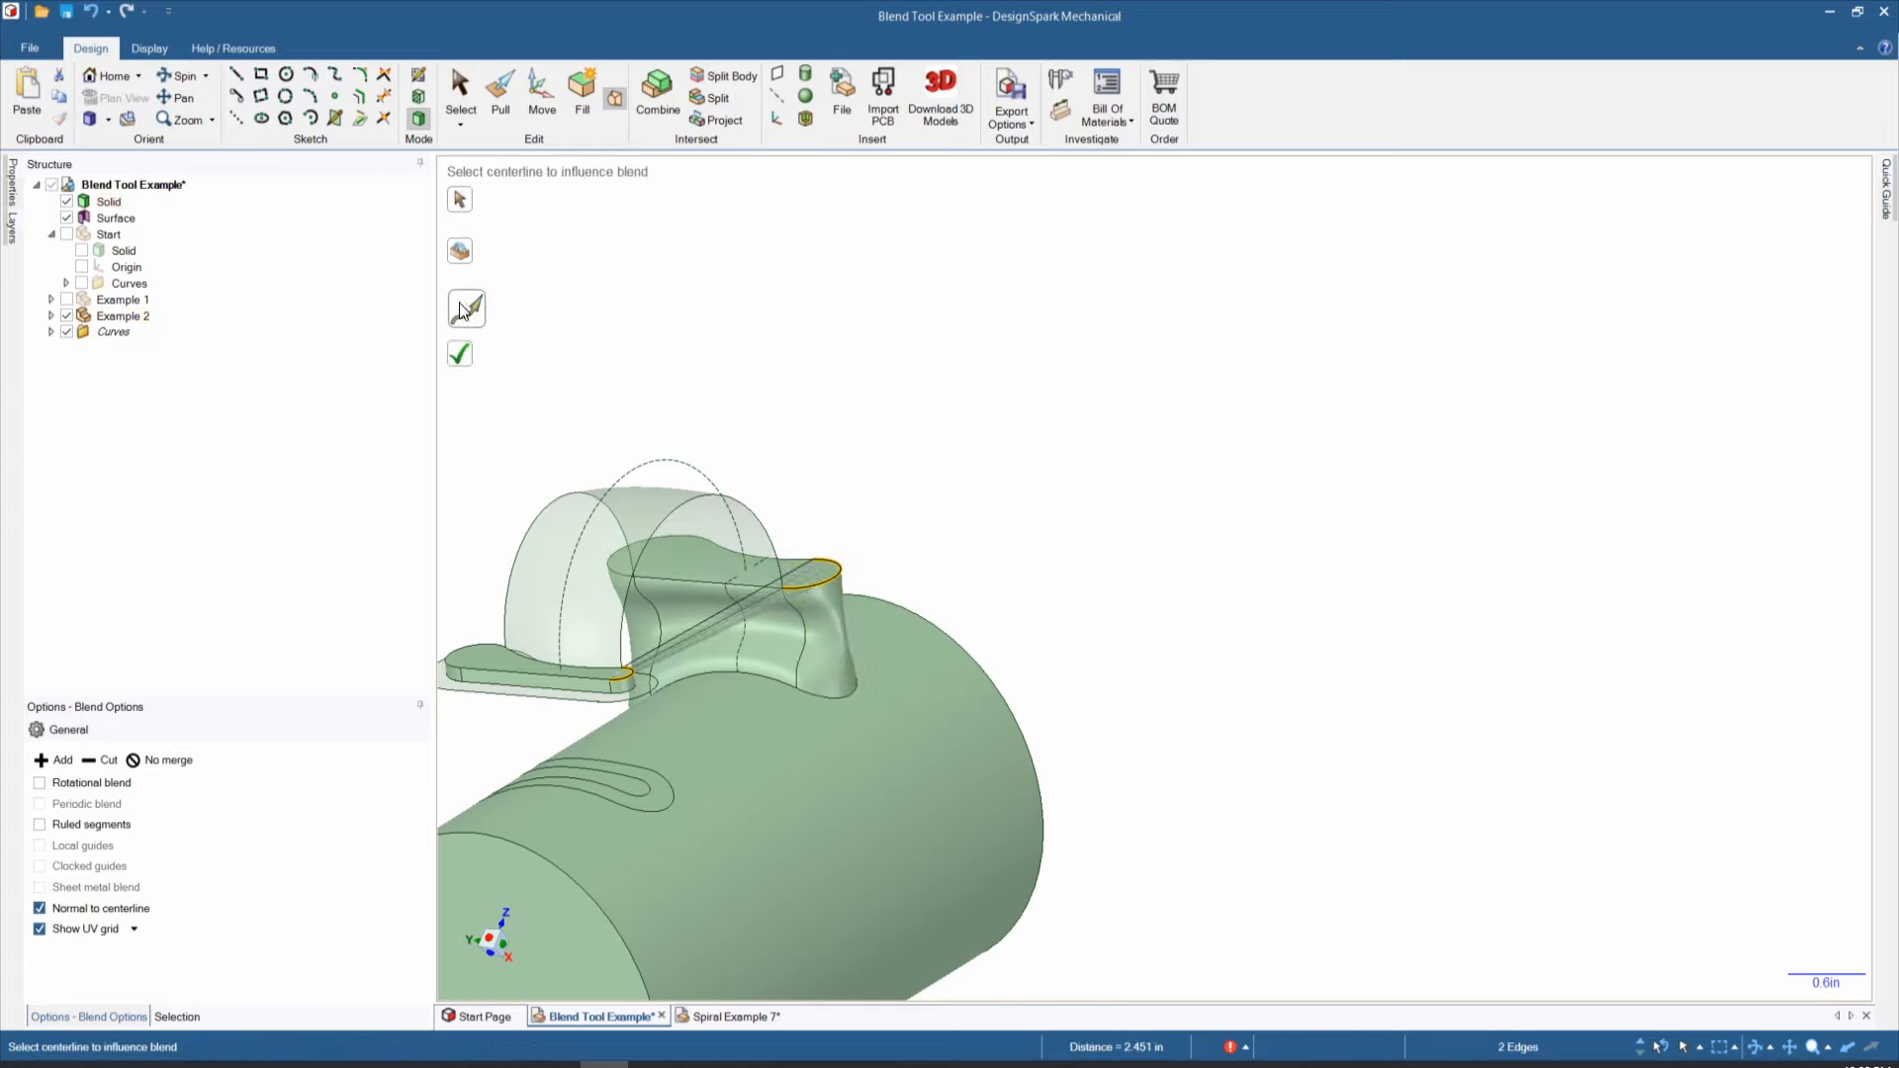
pyautogui.click(631, 473)
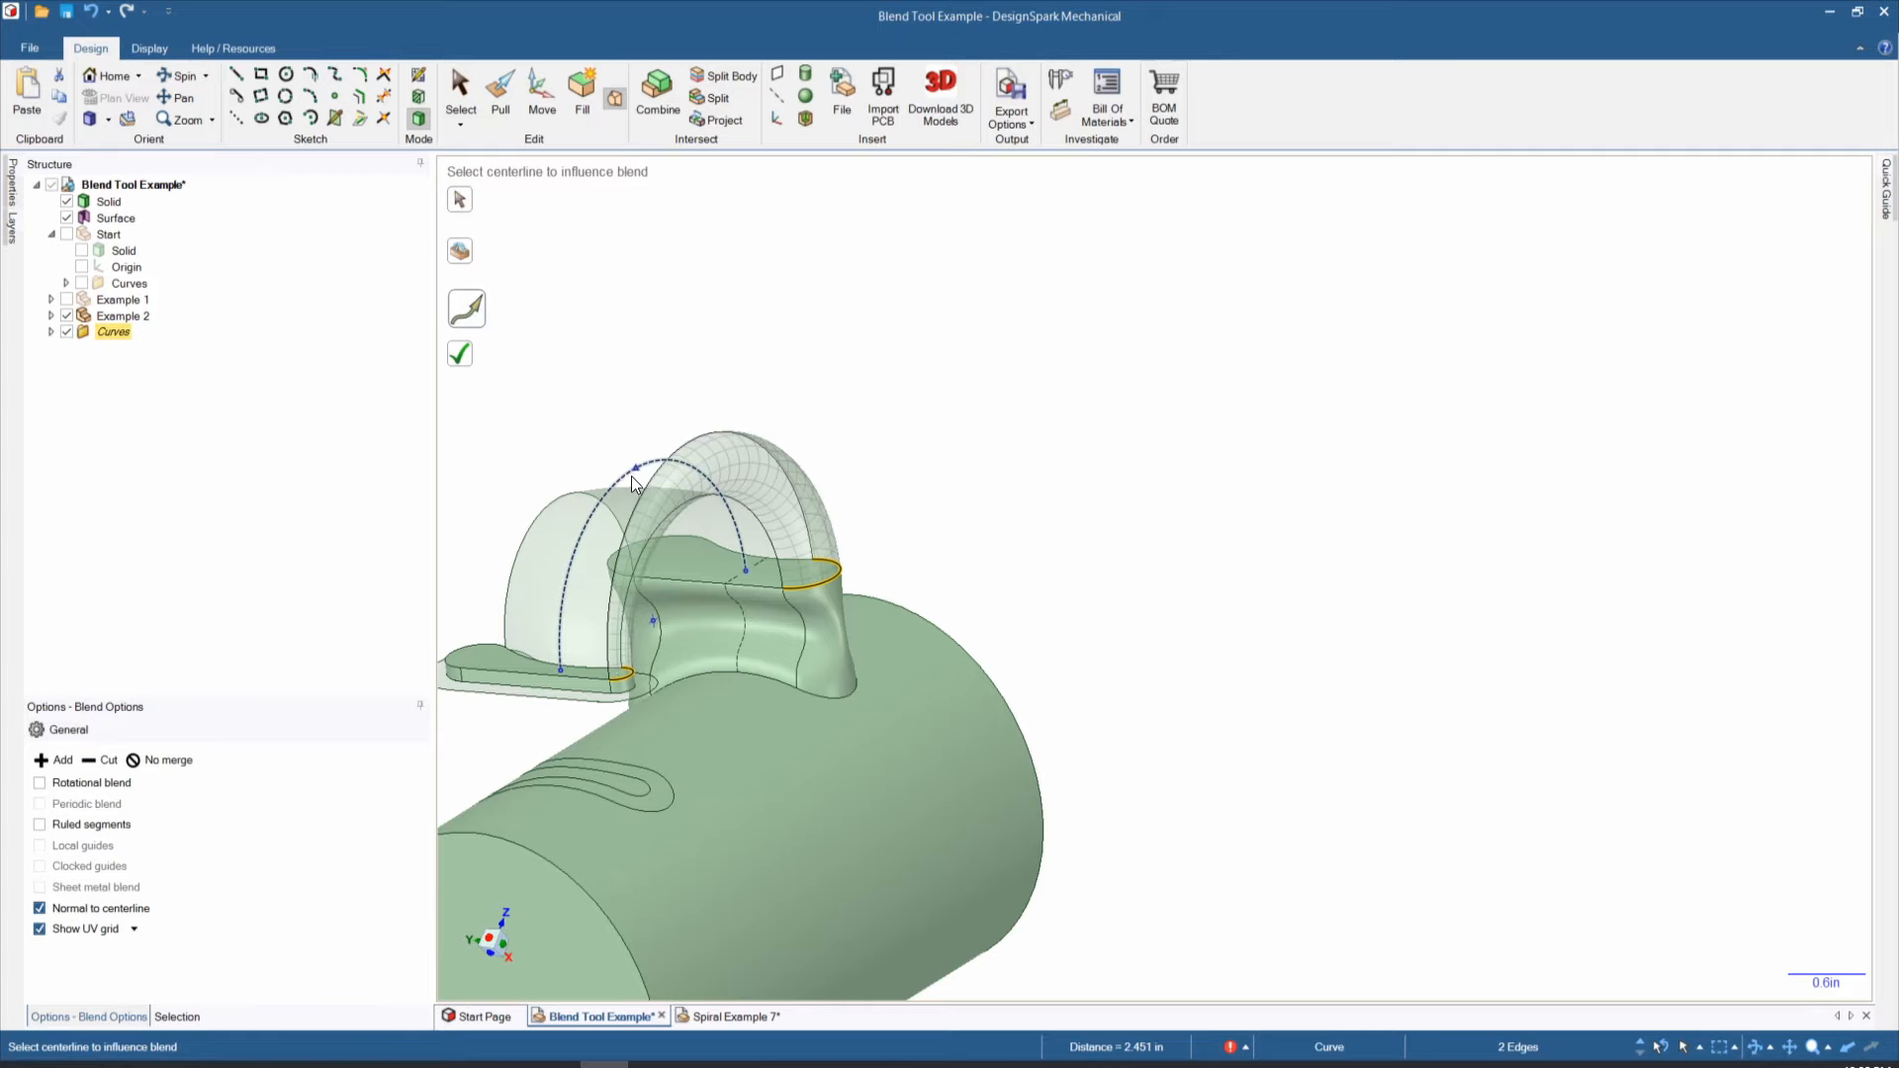
pyautogui.click(631, 477)
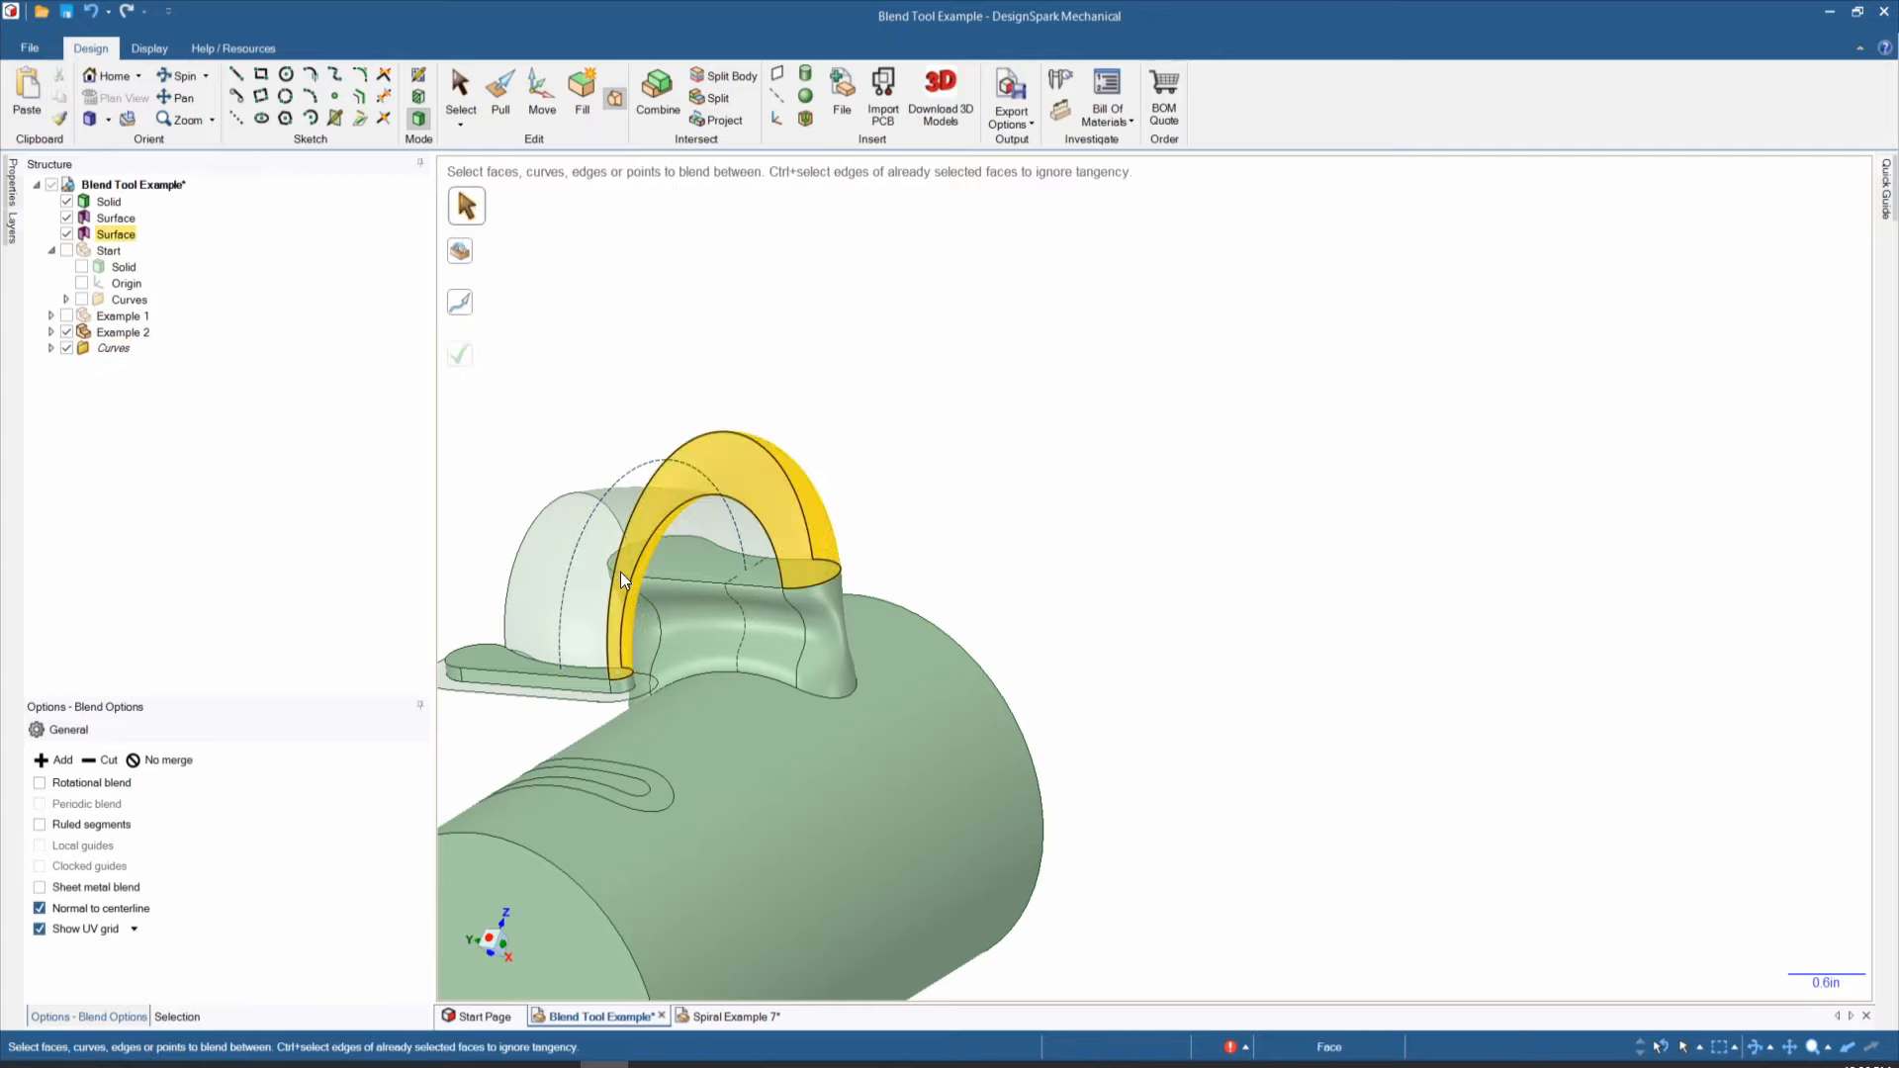
# Step: Create a centerline blend surface between the larger rounded top edges at the other end of both solids, following the arched curve
pyautogui.moveTo(621, 572)
pyautogui.mouseDown(button='middle')
pyautogui.moveTo(620, 675)
pyautogui.moveTo(939, 794)
pyautogui.mouseUp(button='middle')
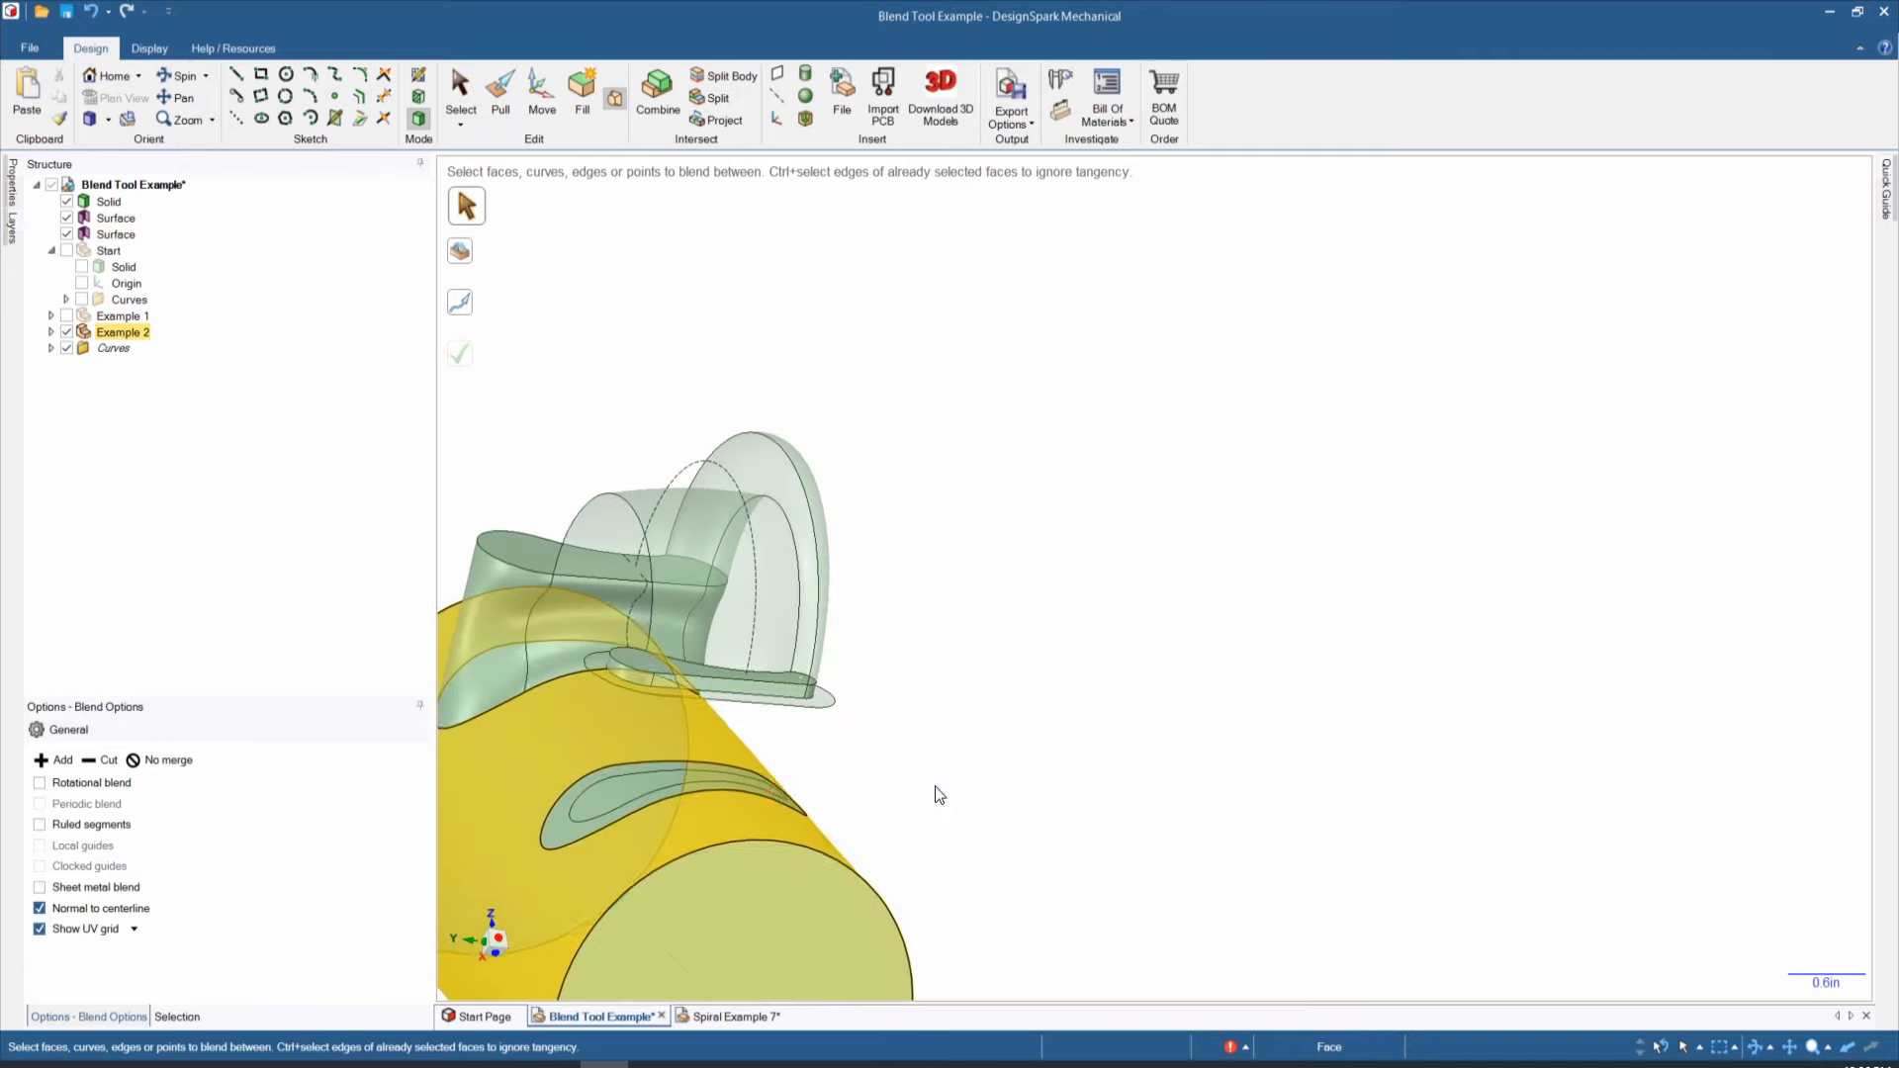
pyautogui.click(494, 555)
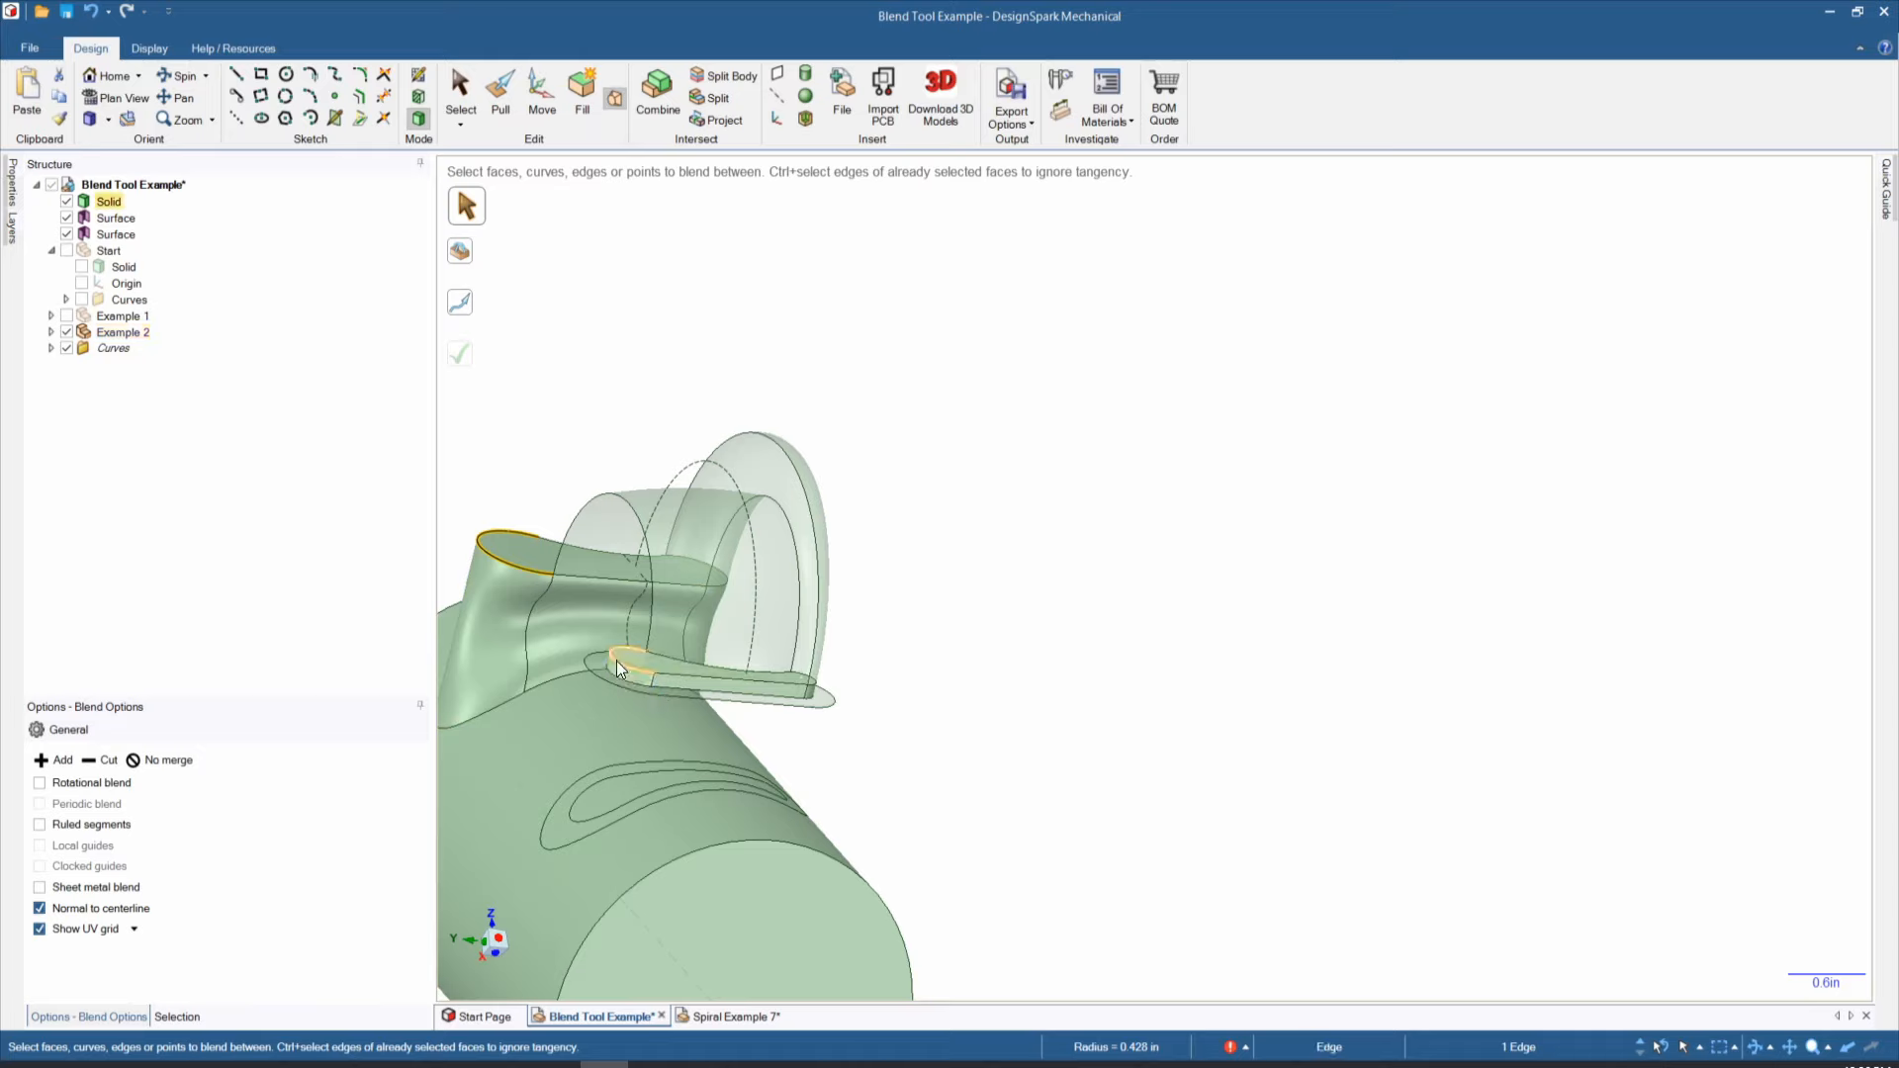
pyautogui.click(616, 661)
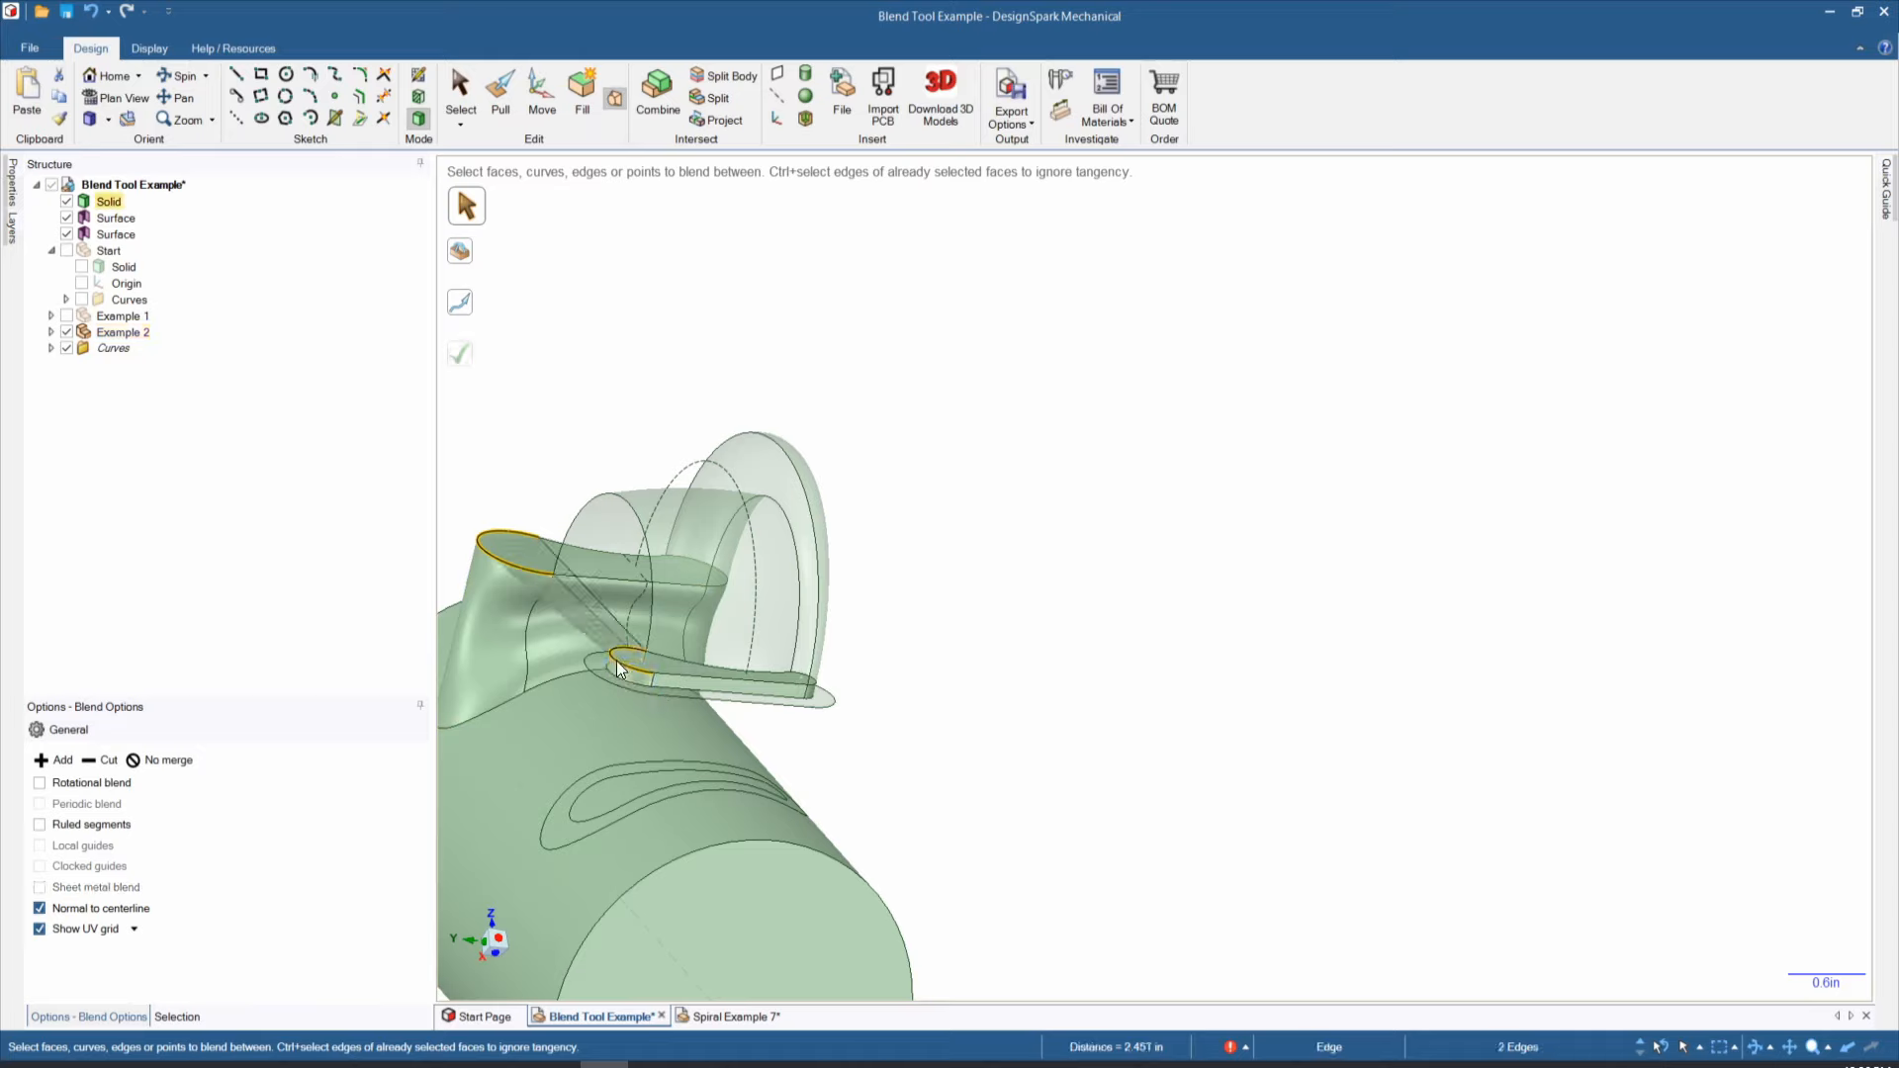
pyautogui.click(463, 311)
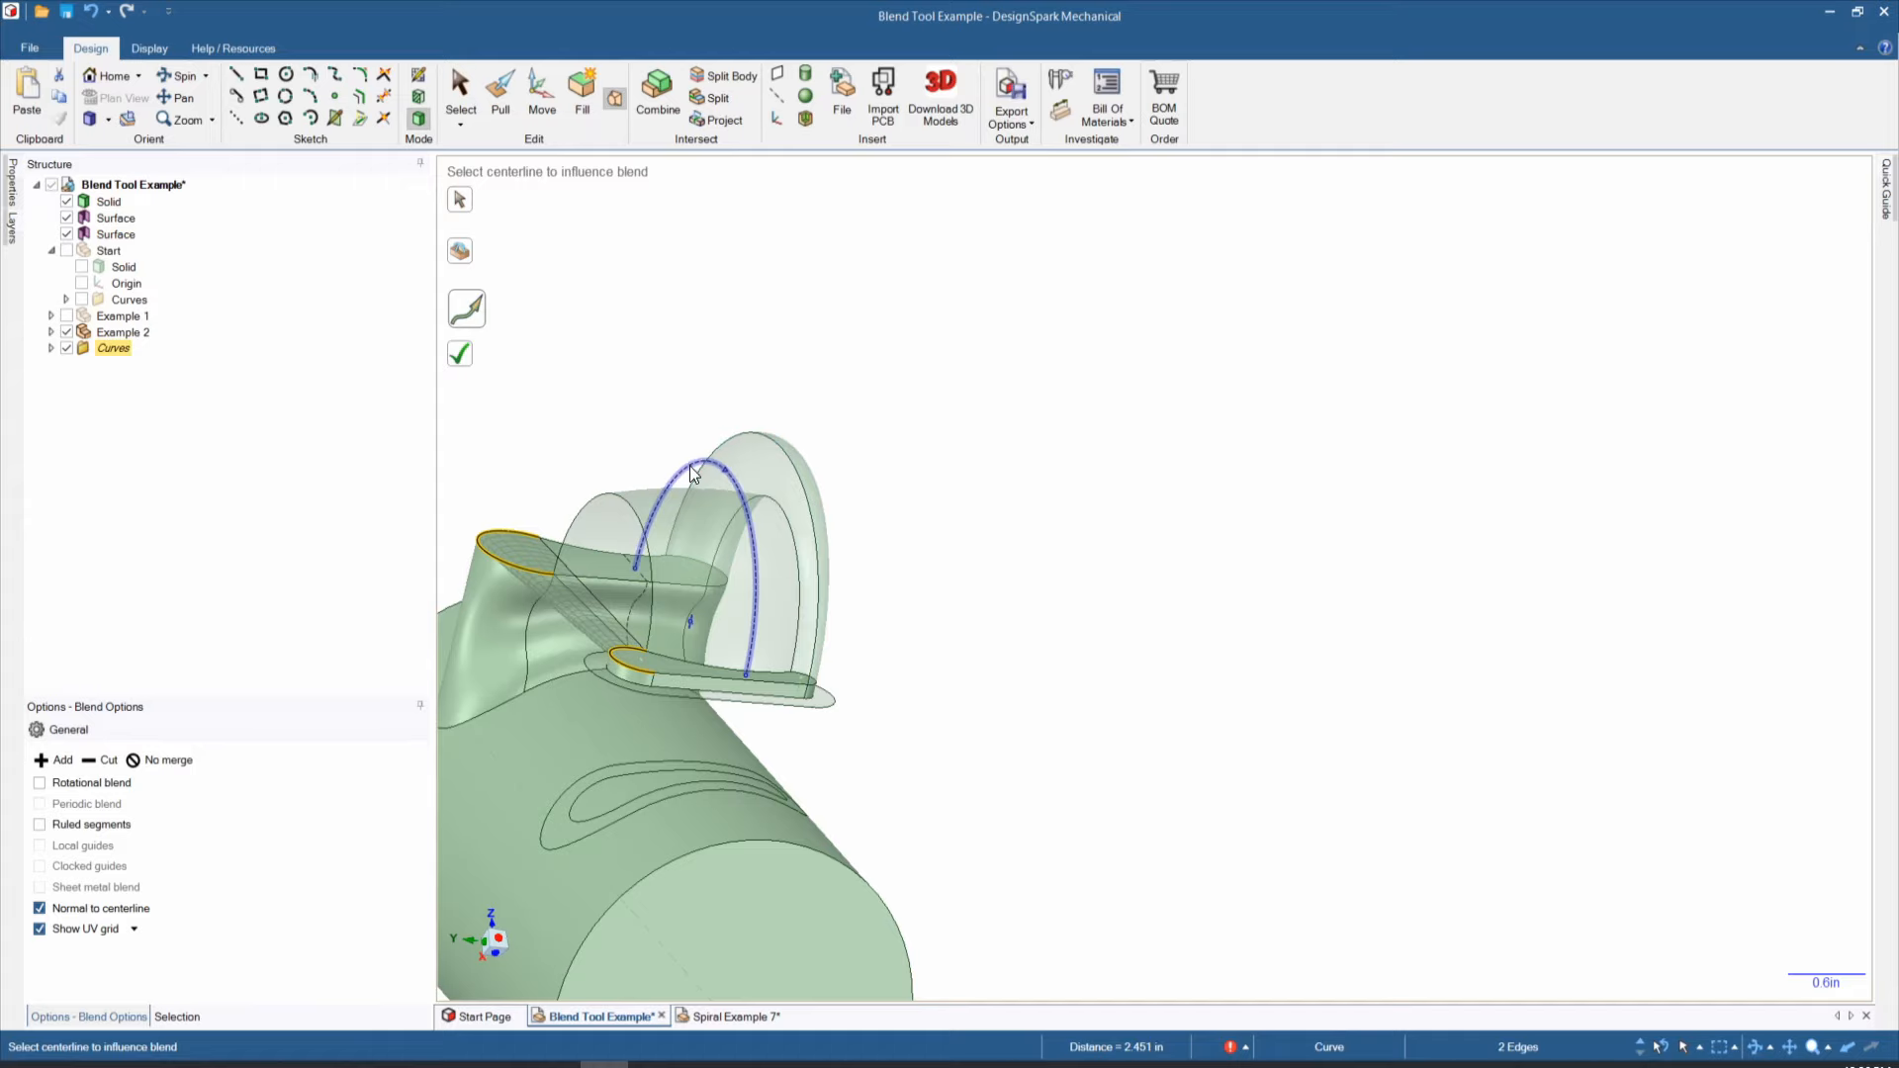
pyautogui.click(690, 466)
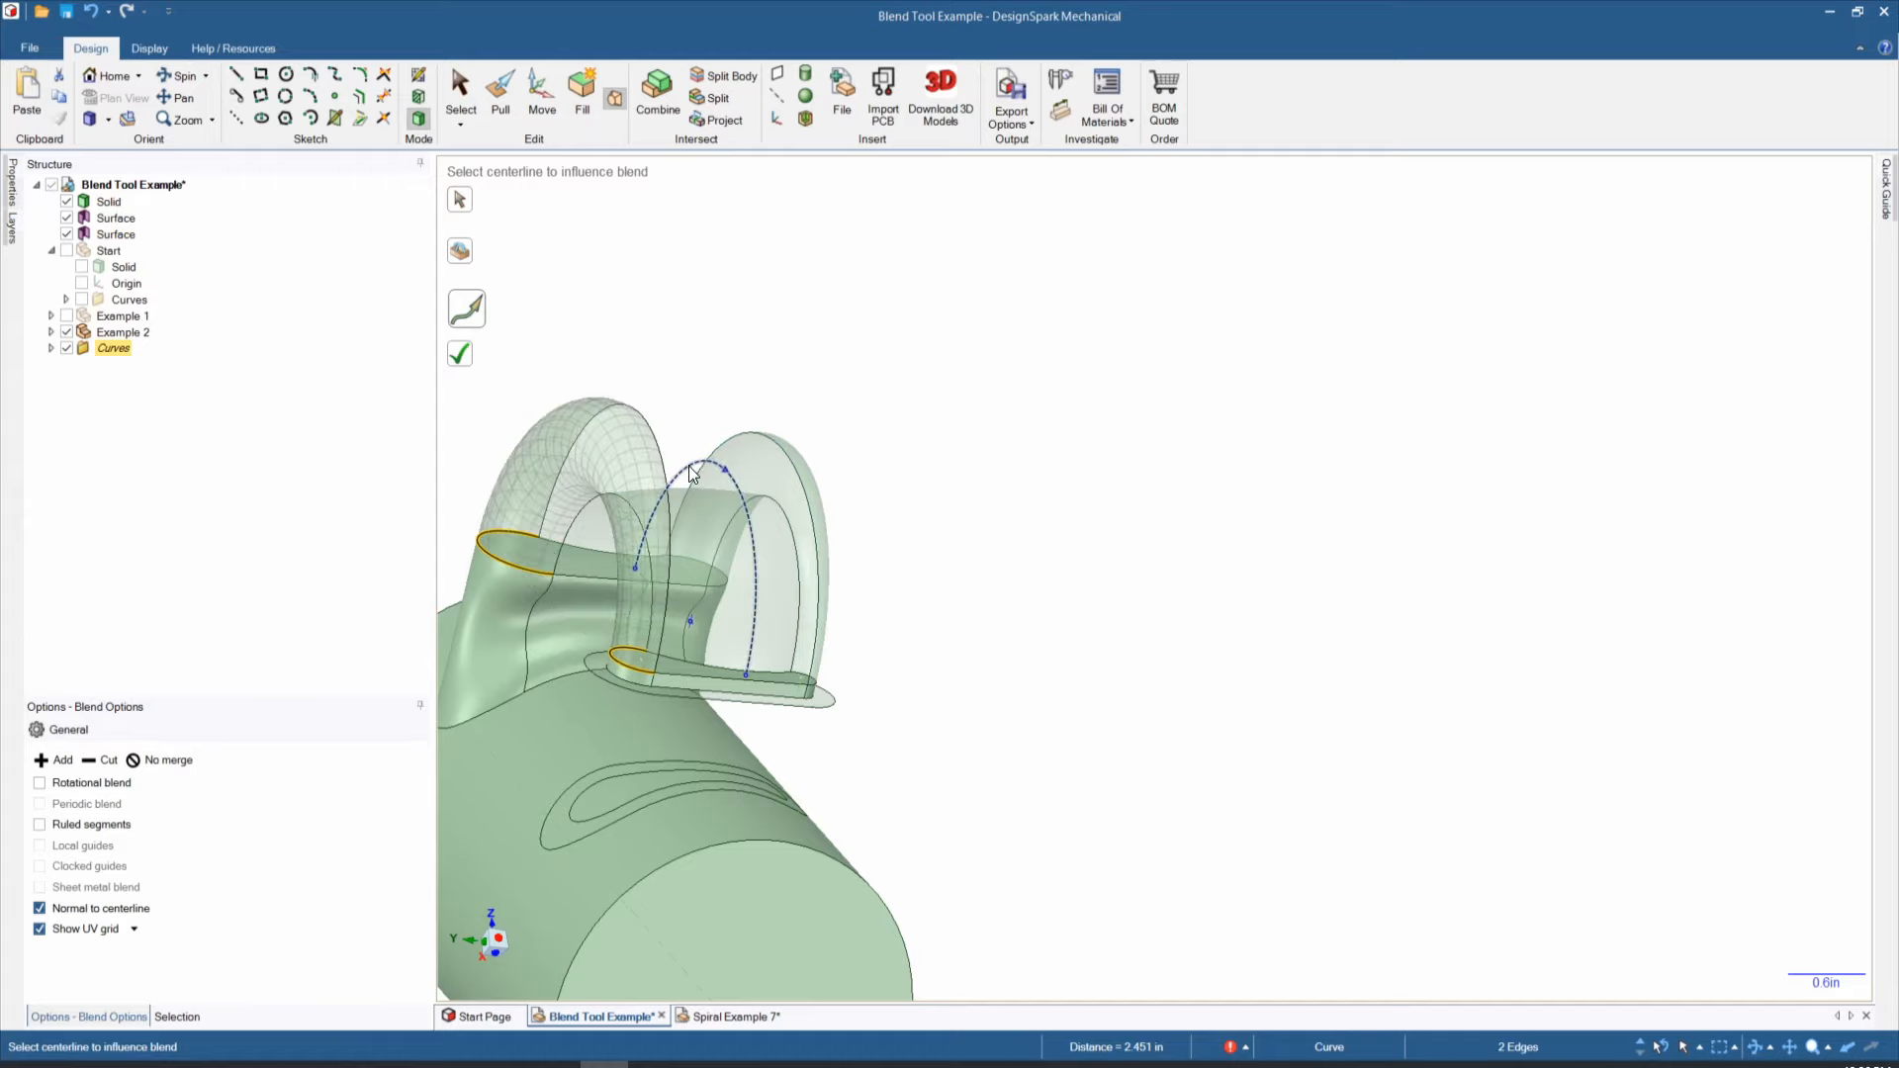
pyautogui.press('Return')
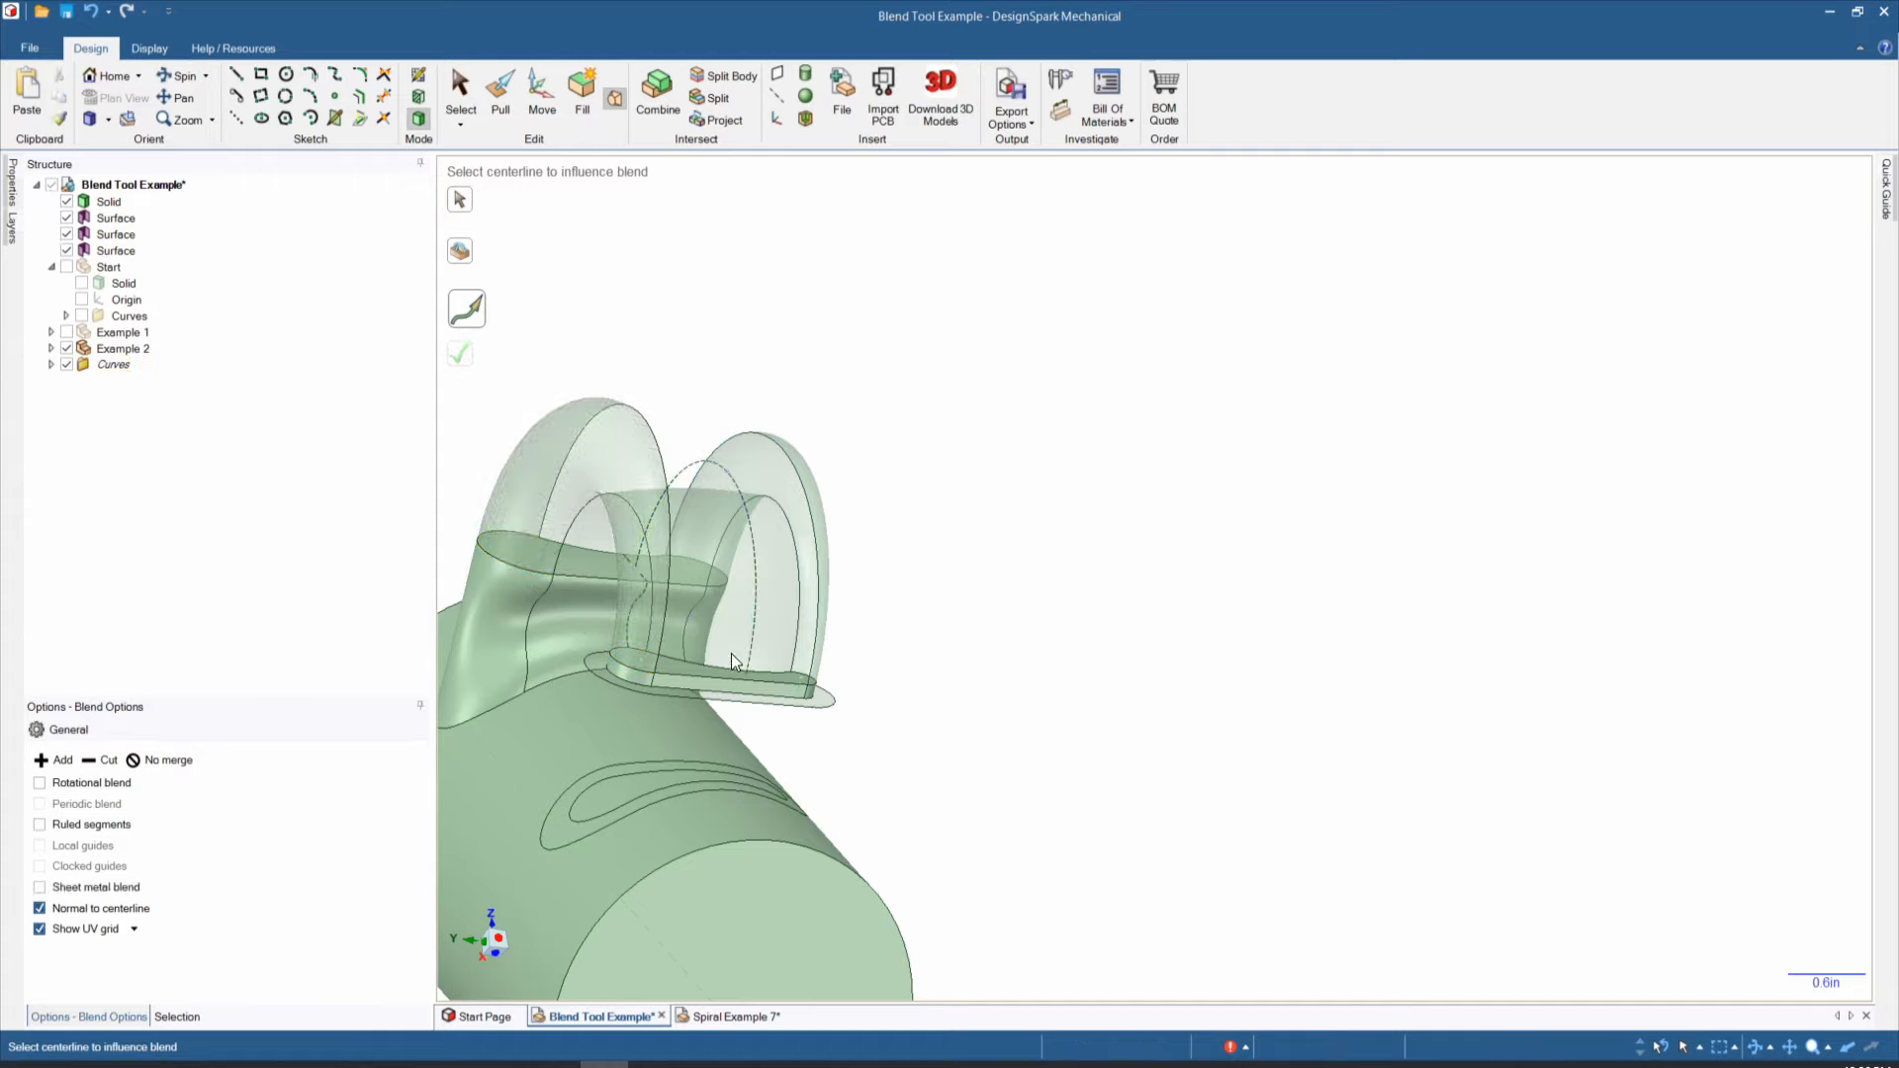
# Step: Blend the thin solid's straight top edge to the blended solid's concave top edge along the arched centerline
pyautogui.click(468, 206)
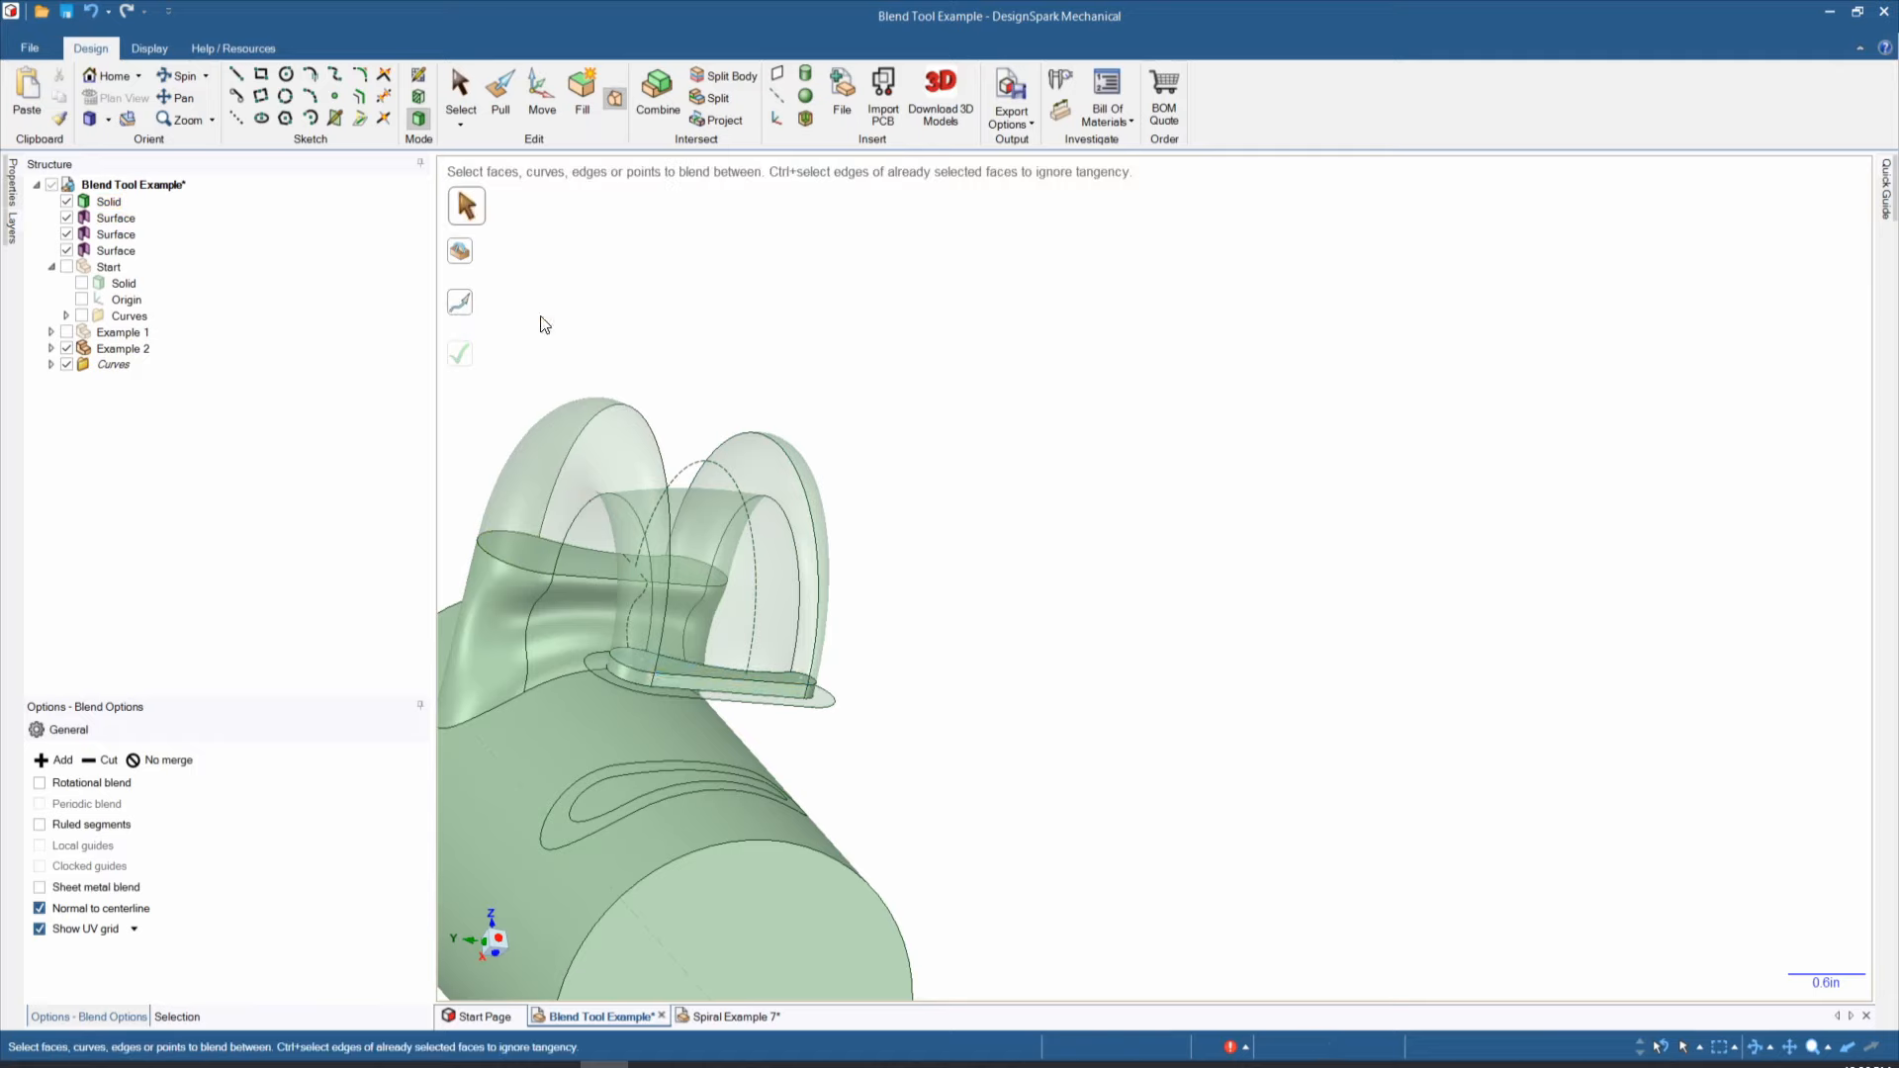
pyautogui.click(686, 674)
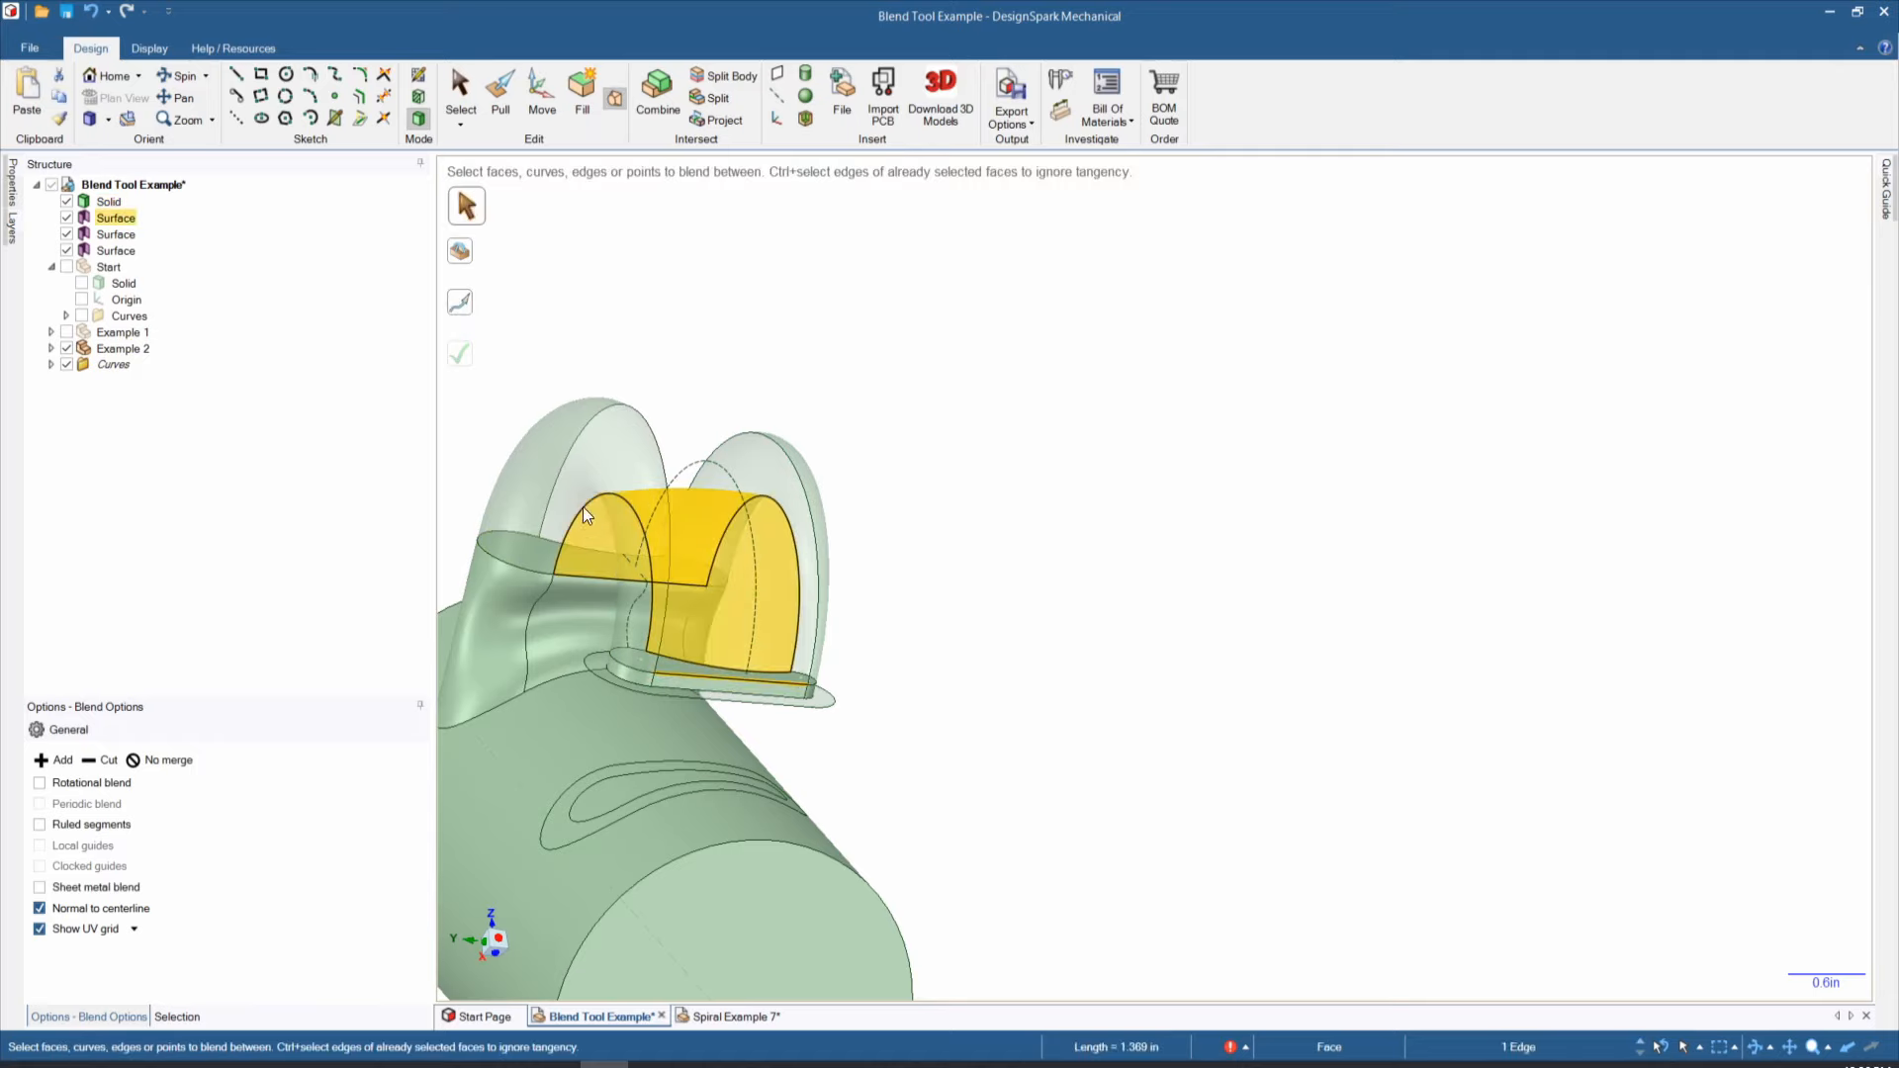
pyautogui.moveTo(613, 437); pyautogui.dragTo(626, 528, button='middle')
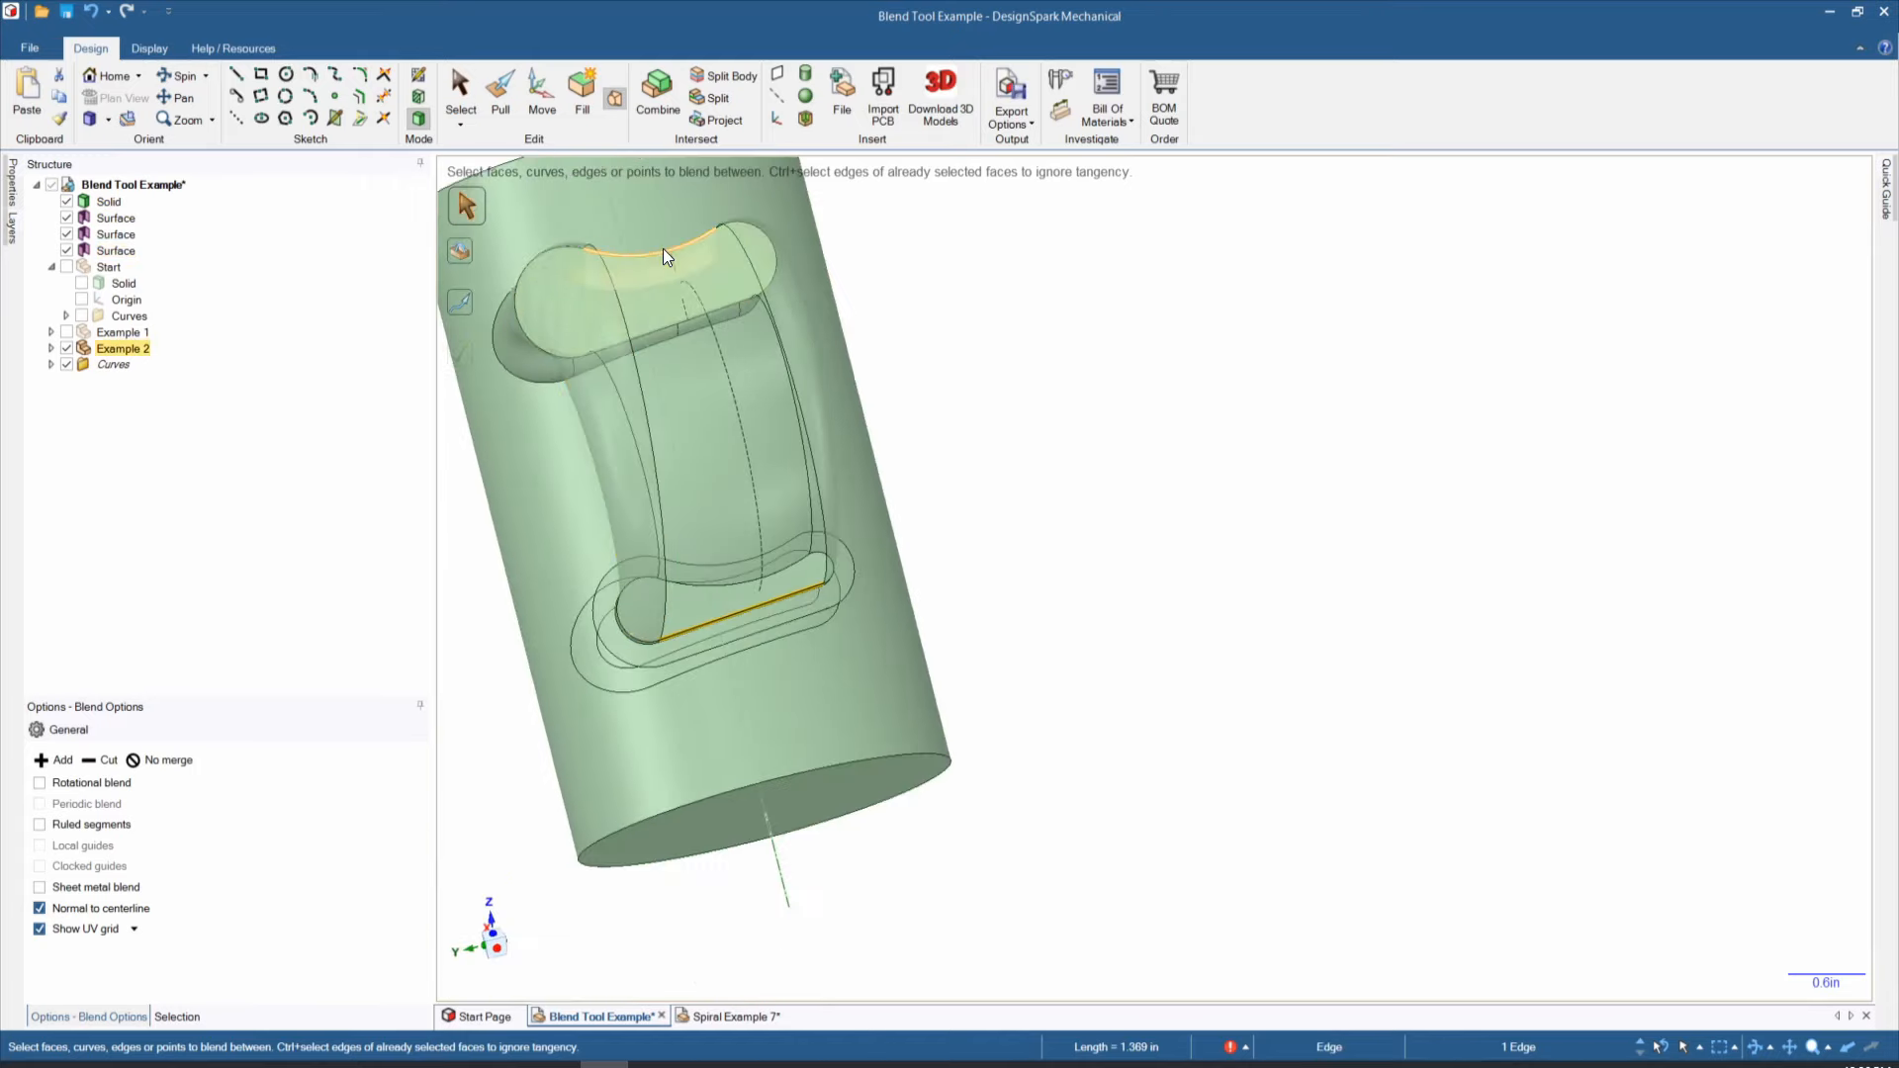
pyautogui.keyDown('ctrl'); pyautogui.click(661, 251); pyautogui.keyUp('ctrl')
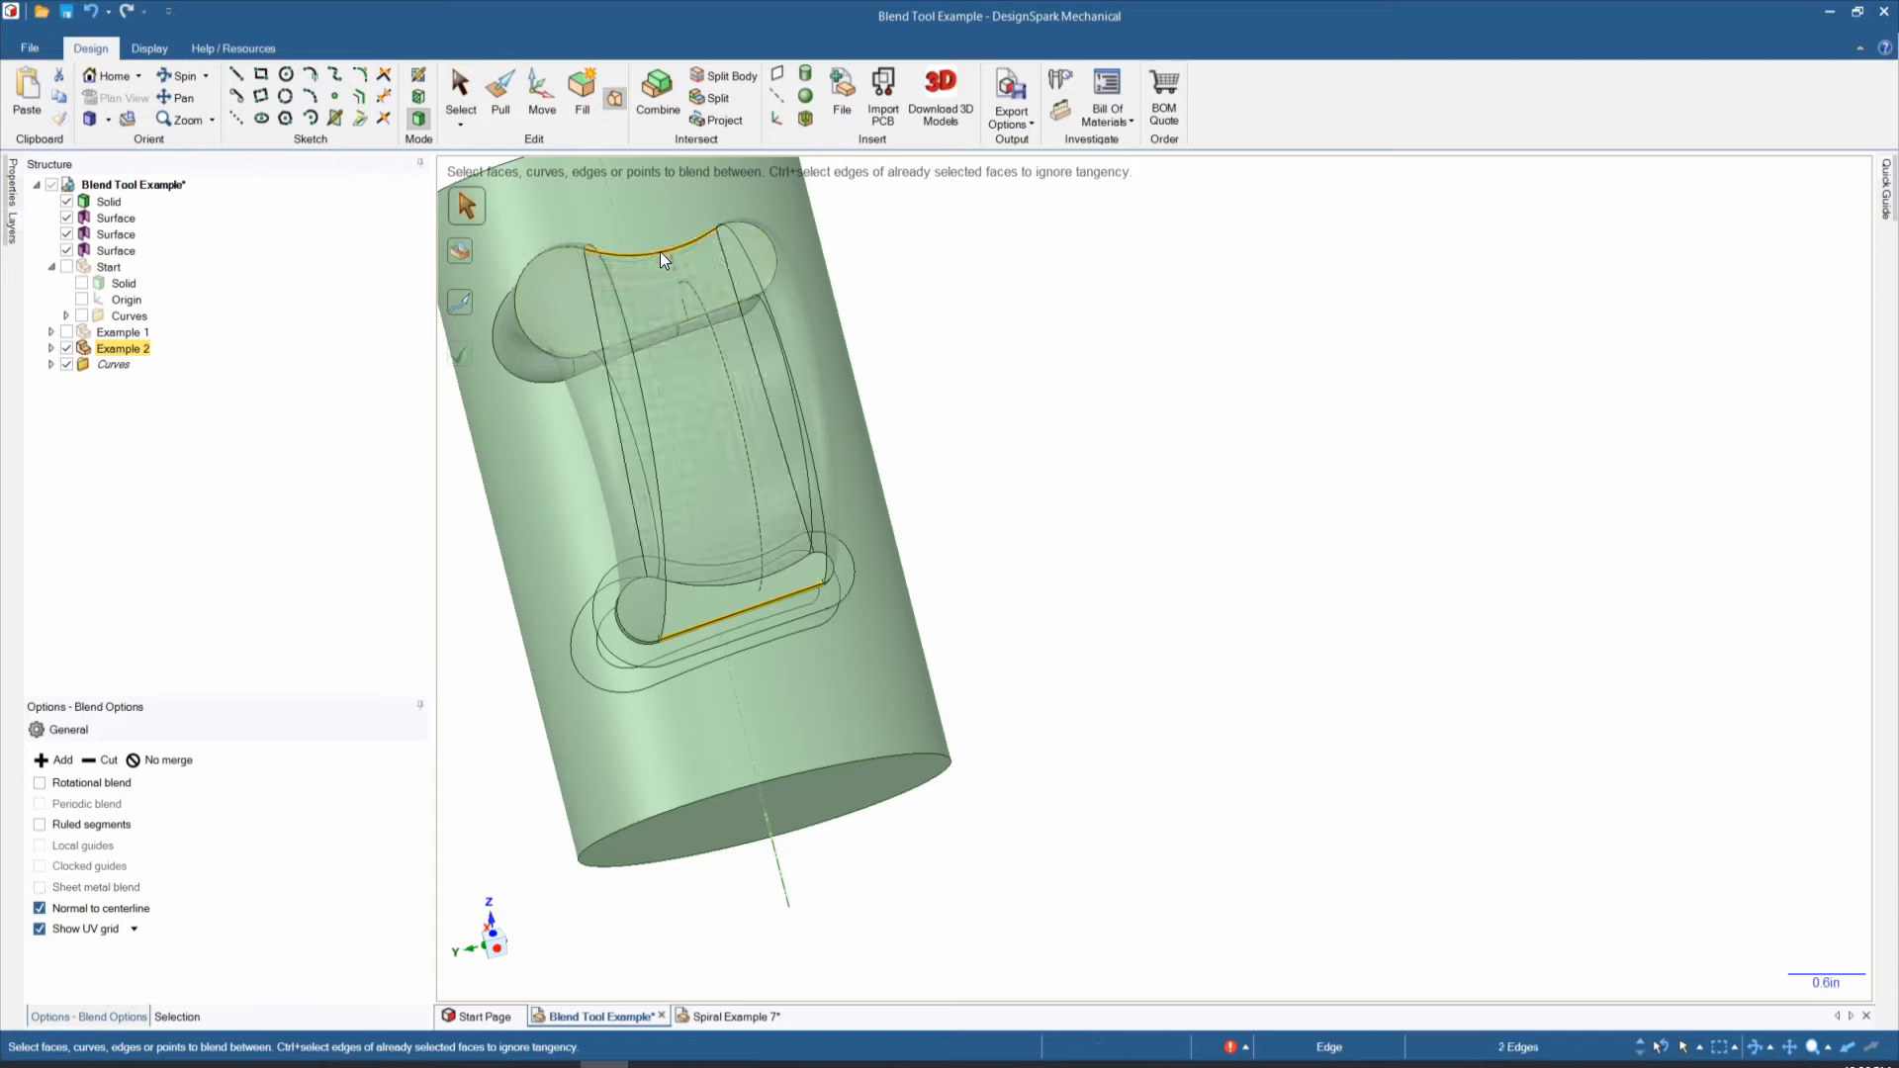
pyautogui.click(460, 303)
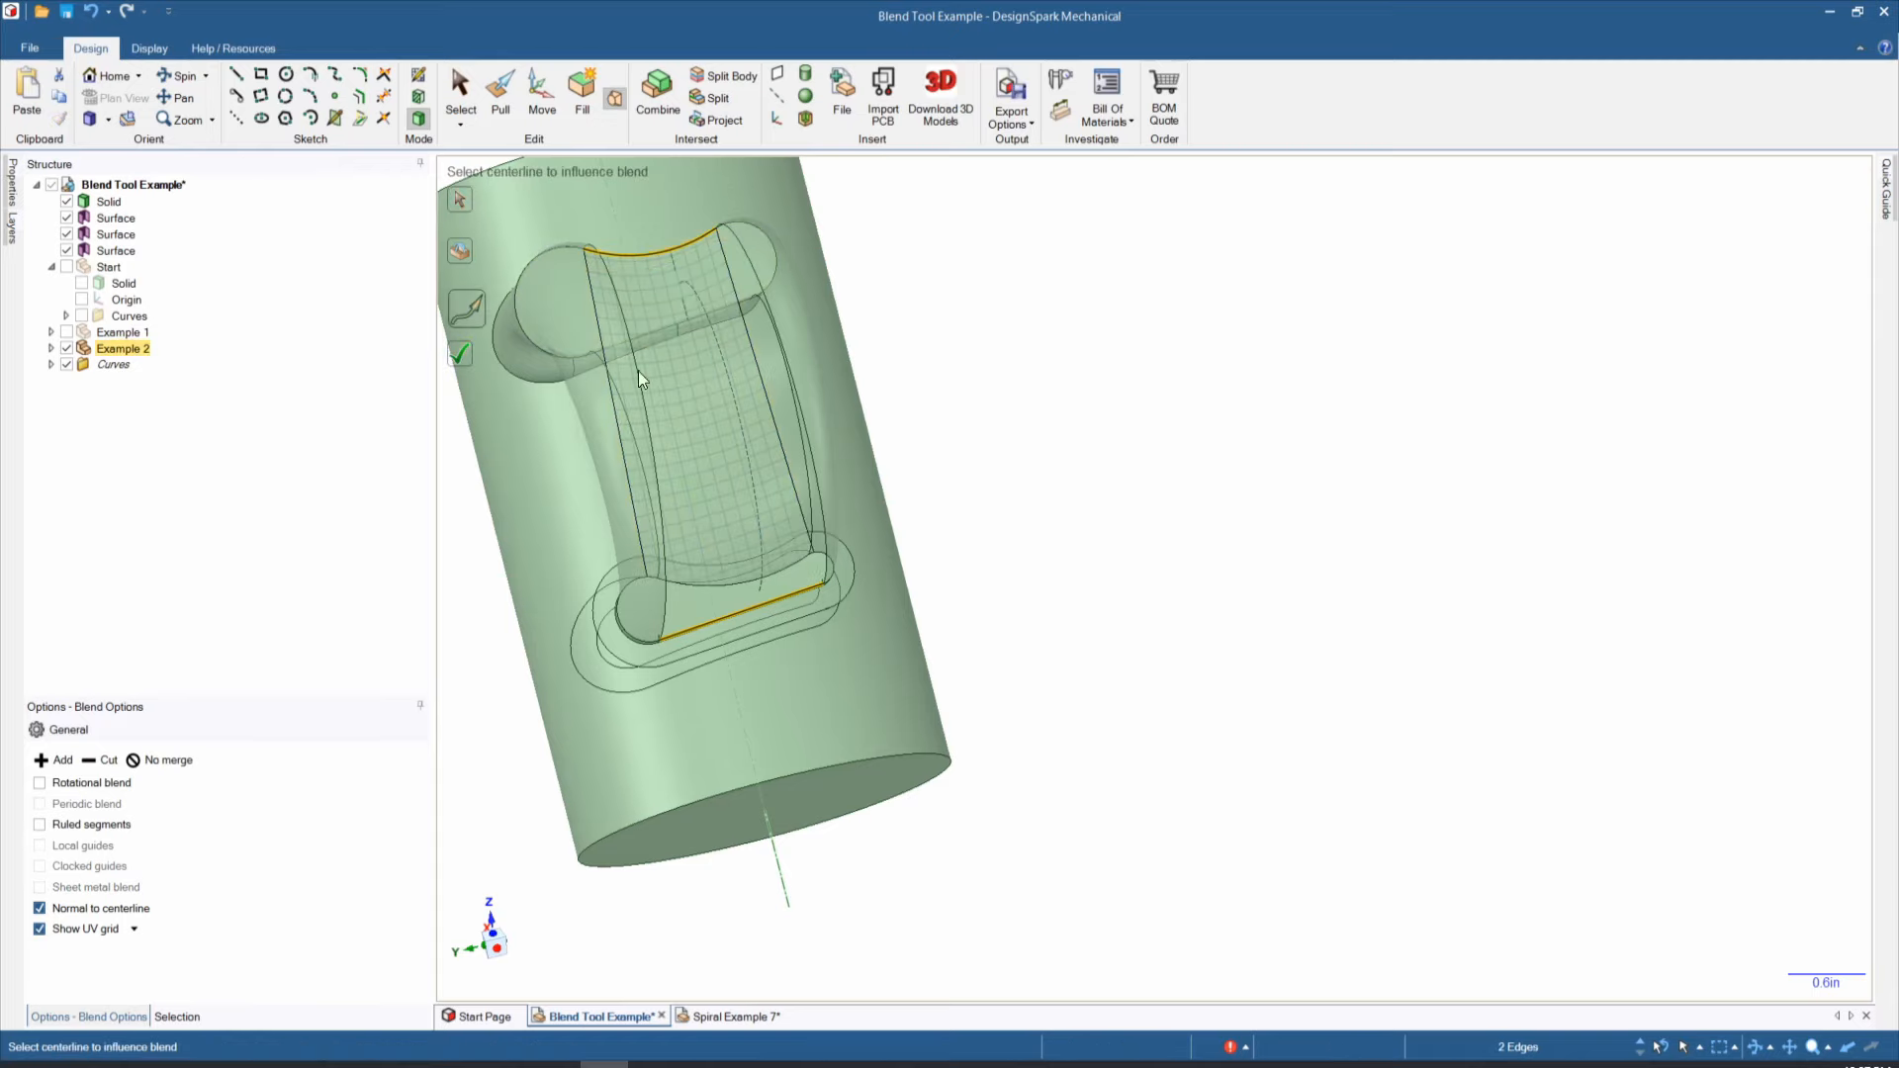
pyautogui.click(738, 417)
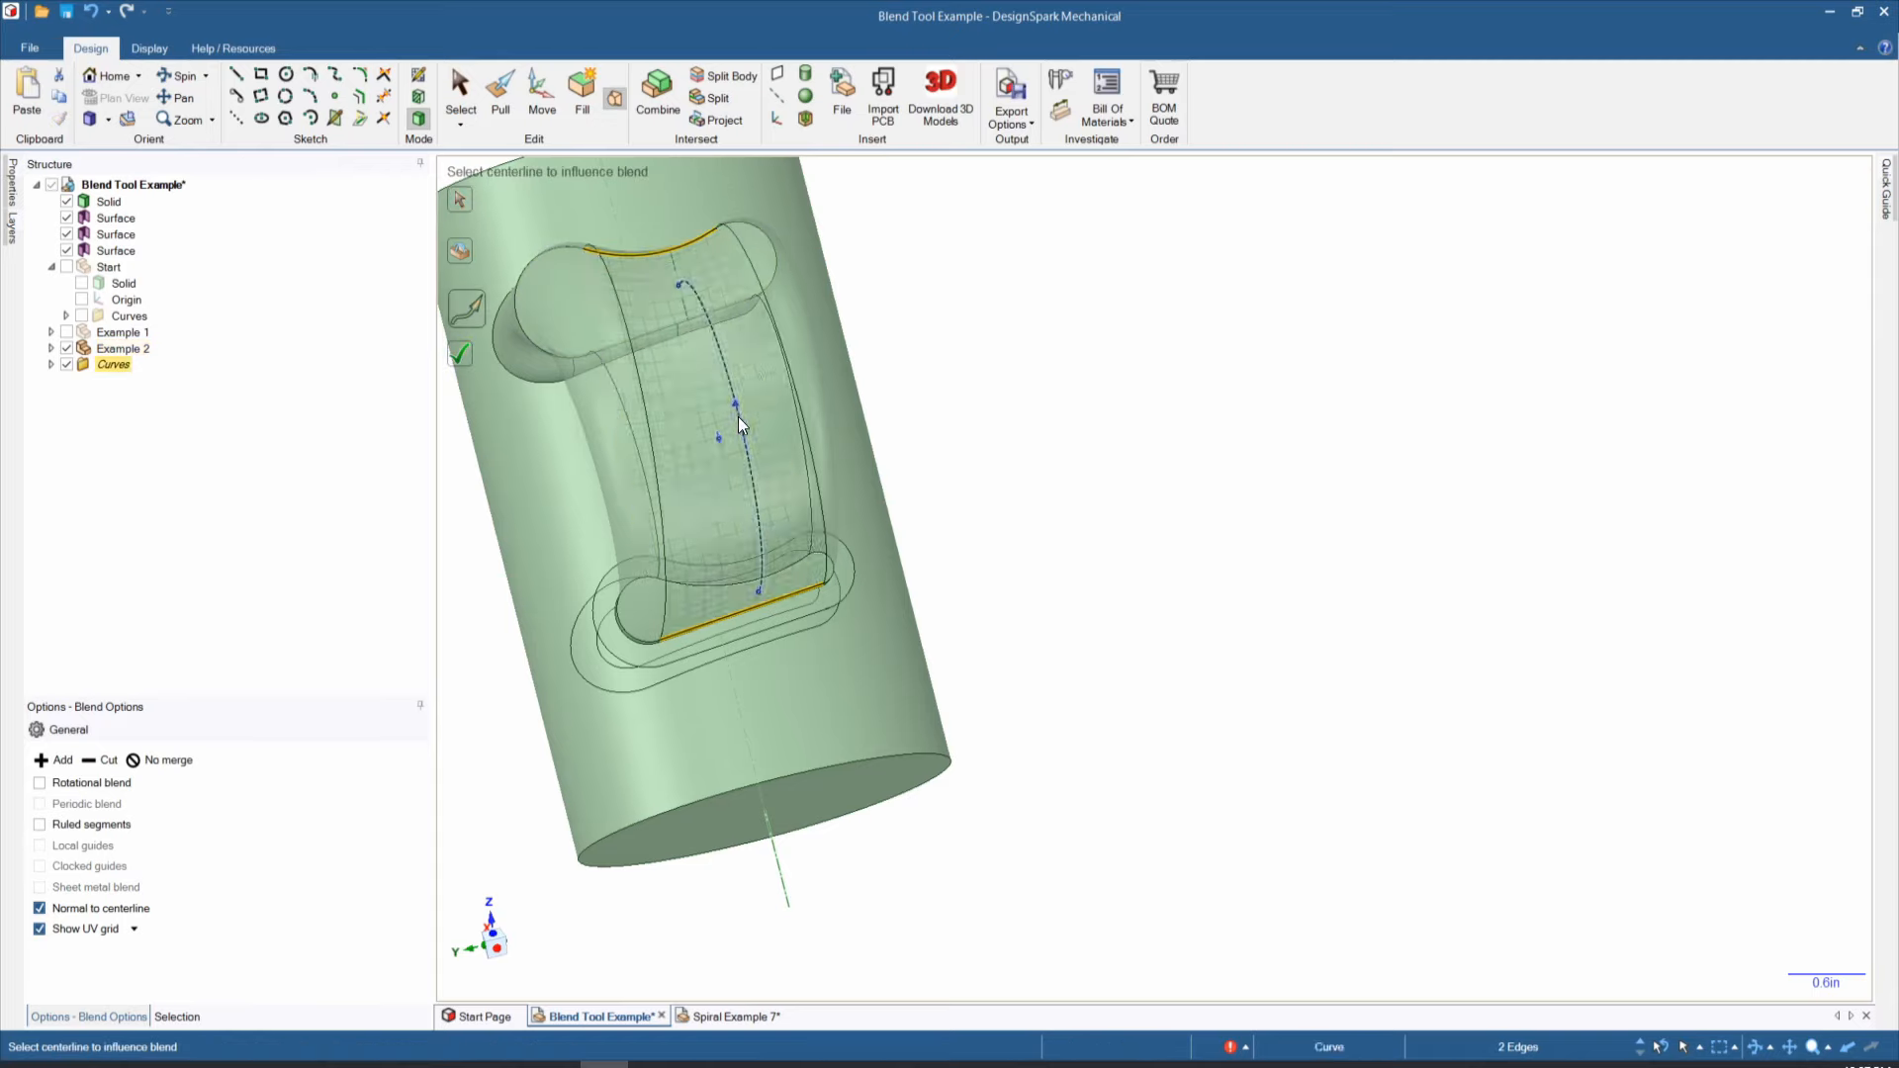
pyautogui.press('Return')
pyautogui.moveTo(970, 505); pyautogui.dragTo(928, 584, button='middle')
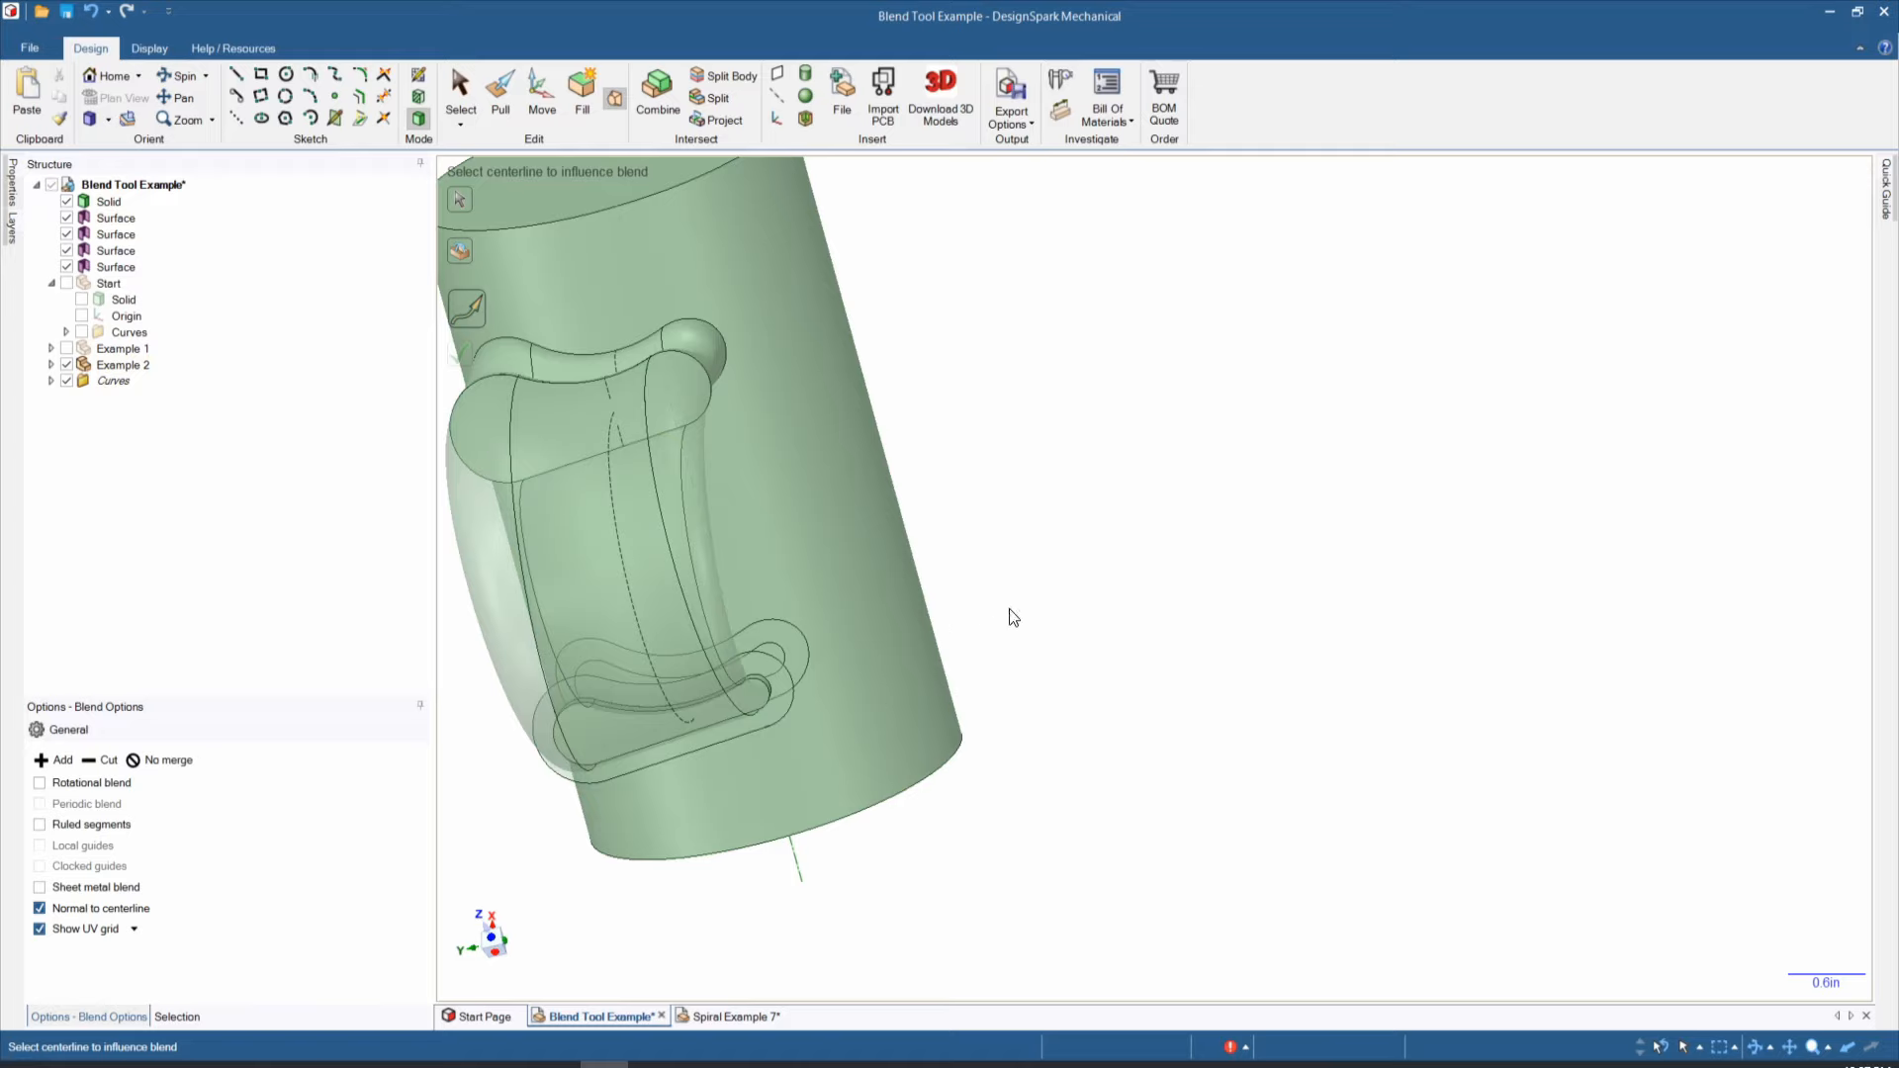
pyautogui.moveTo(1008, 609); pyautogui.dragTo(1081, 551, button='middle')
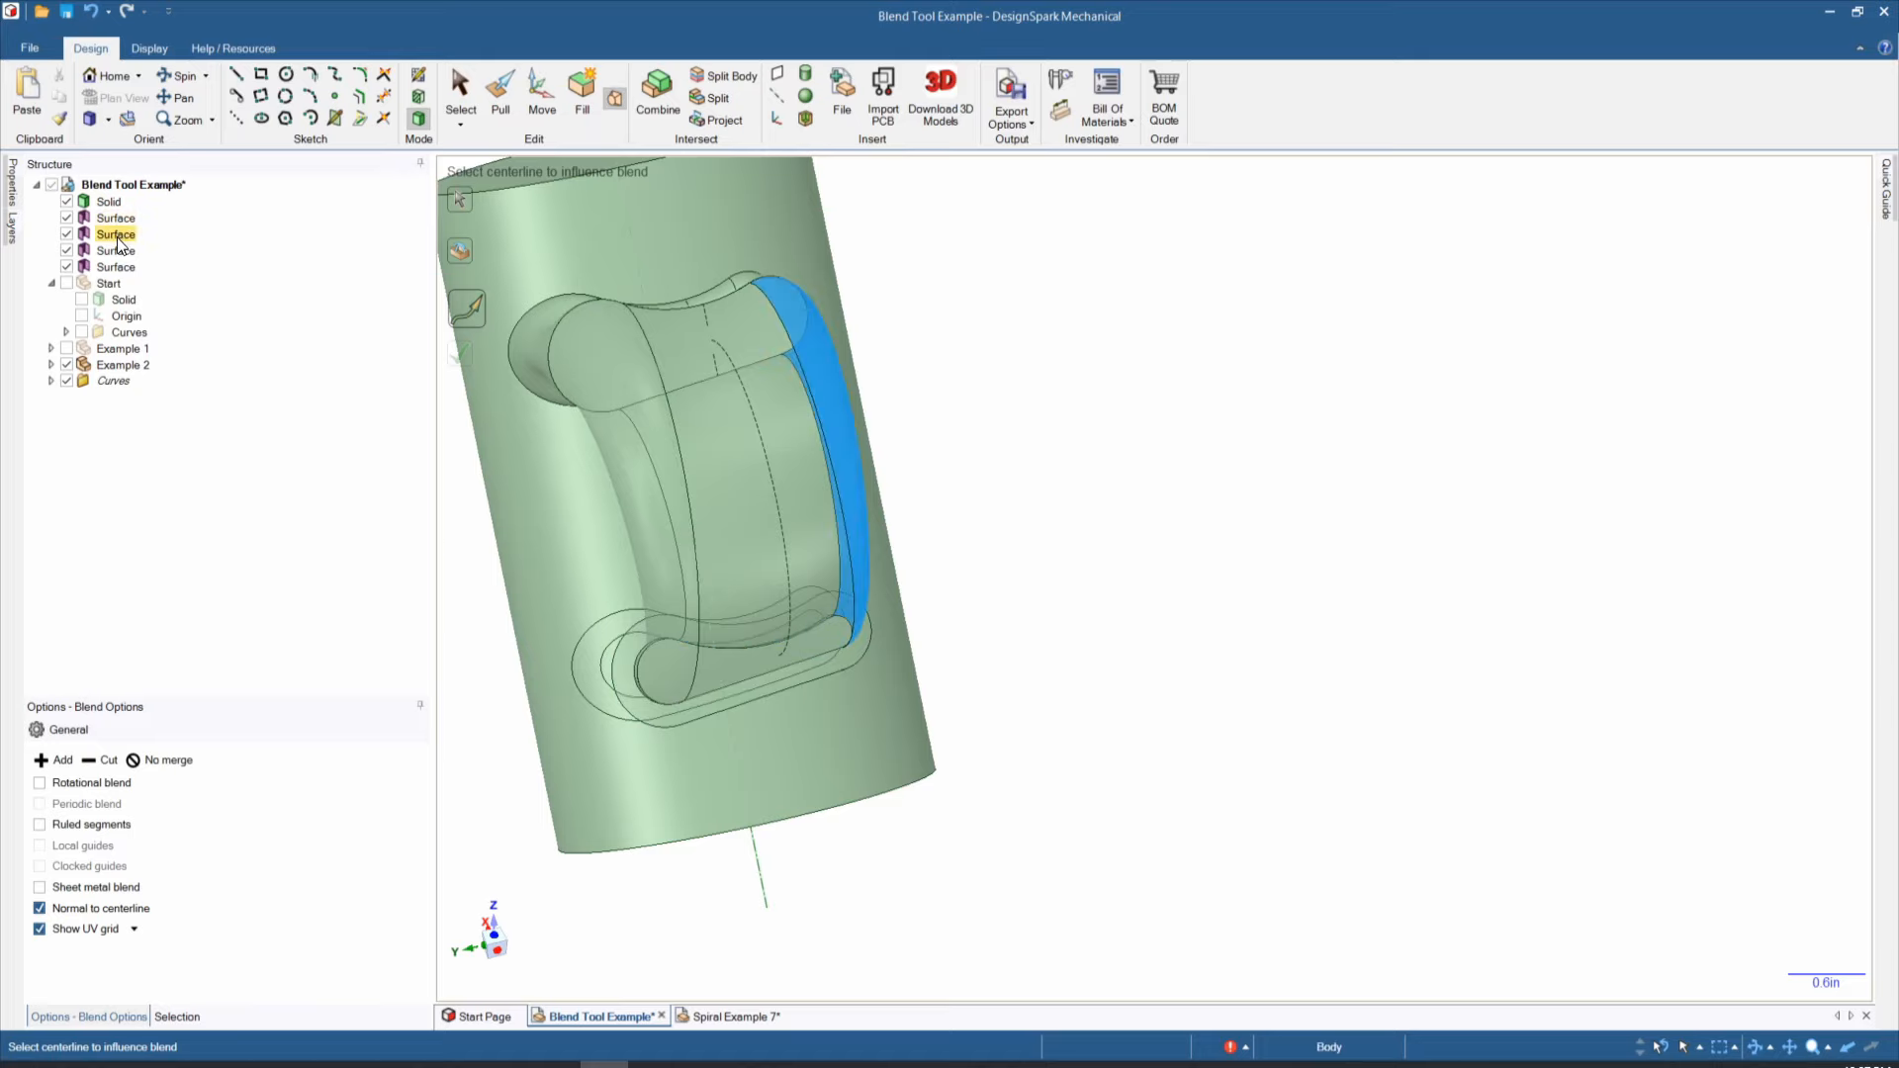
pyautogui.press('i')
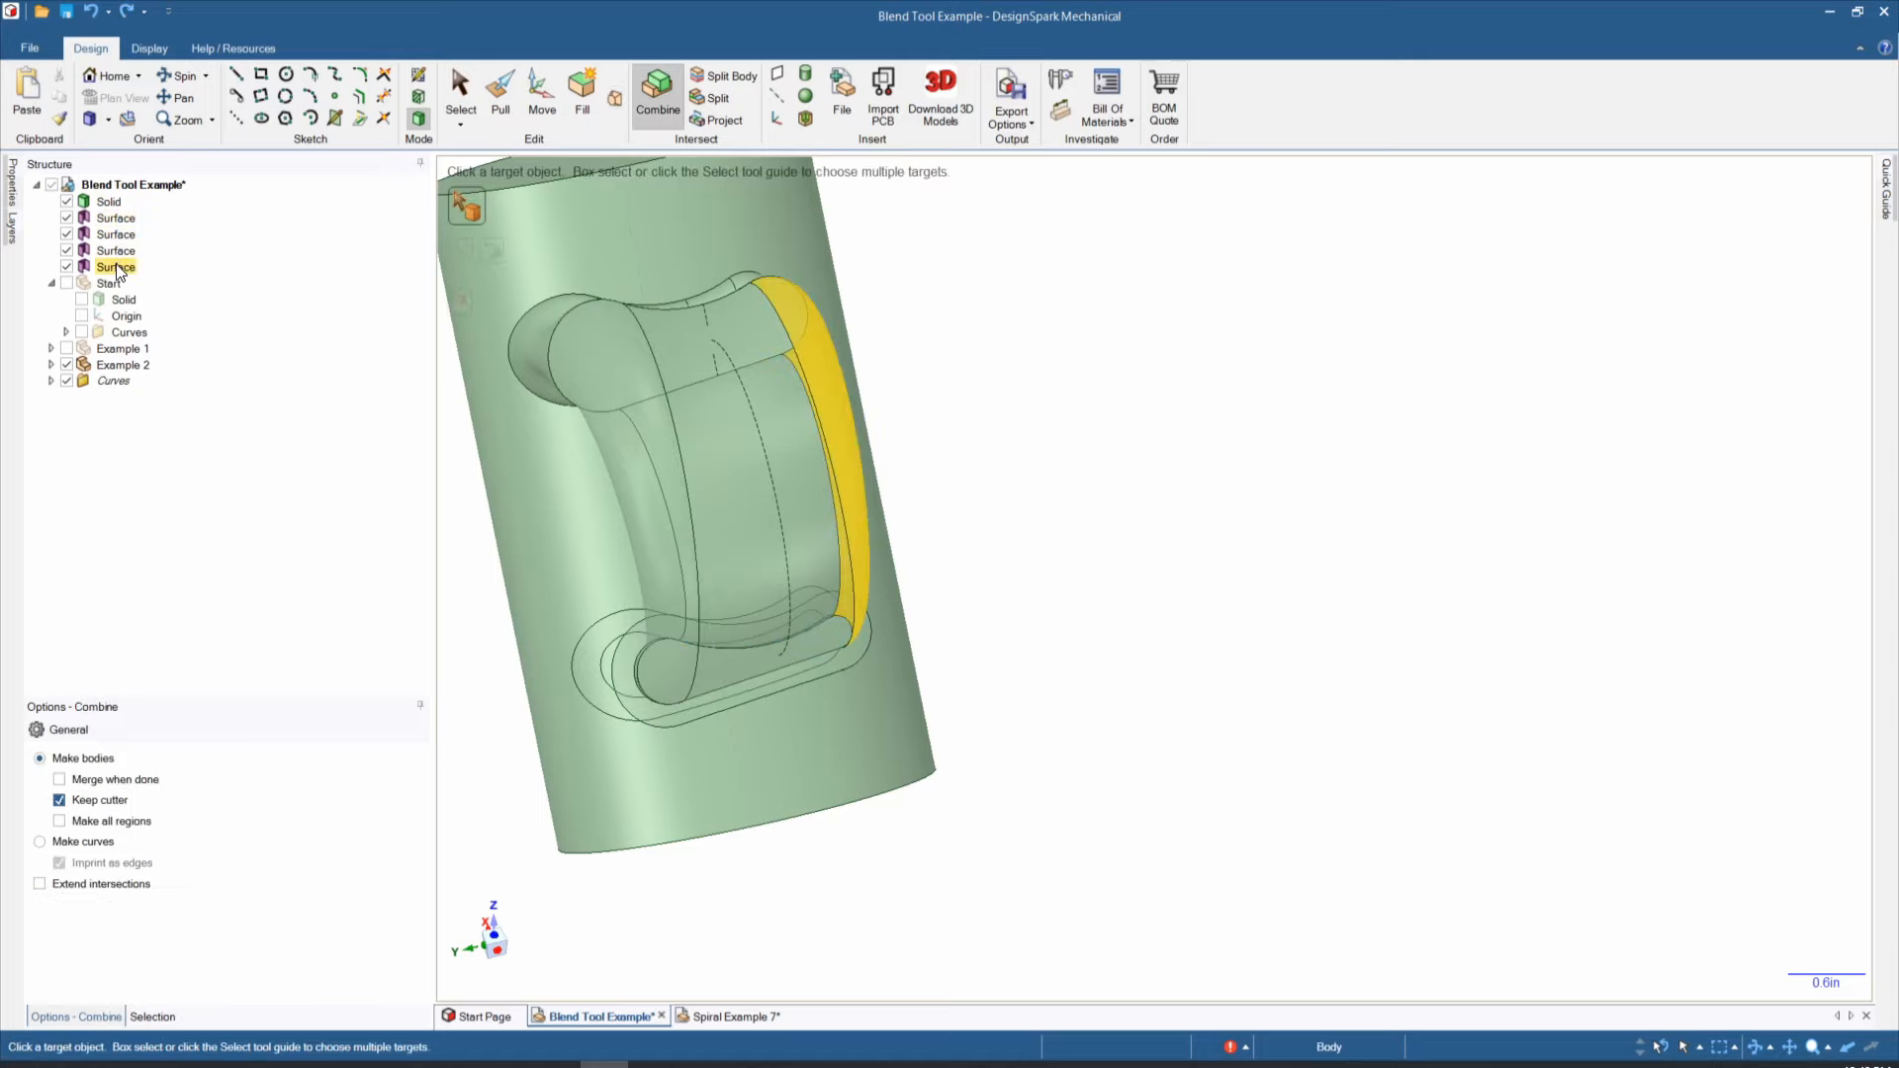
pyautogui.click(122, 219)
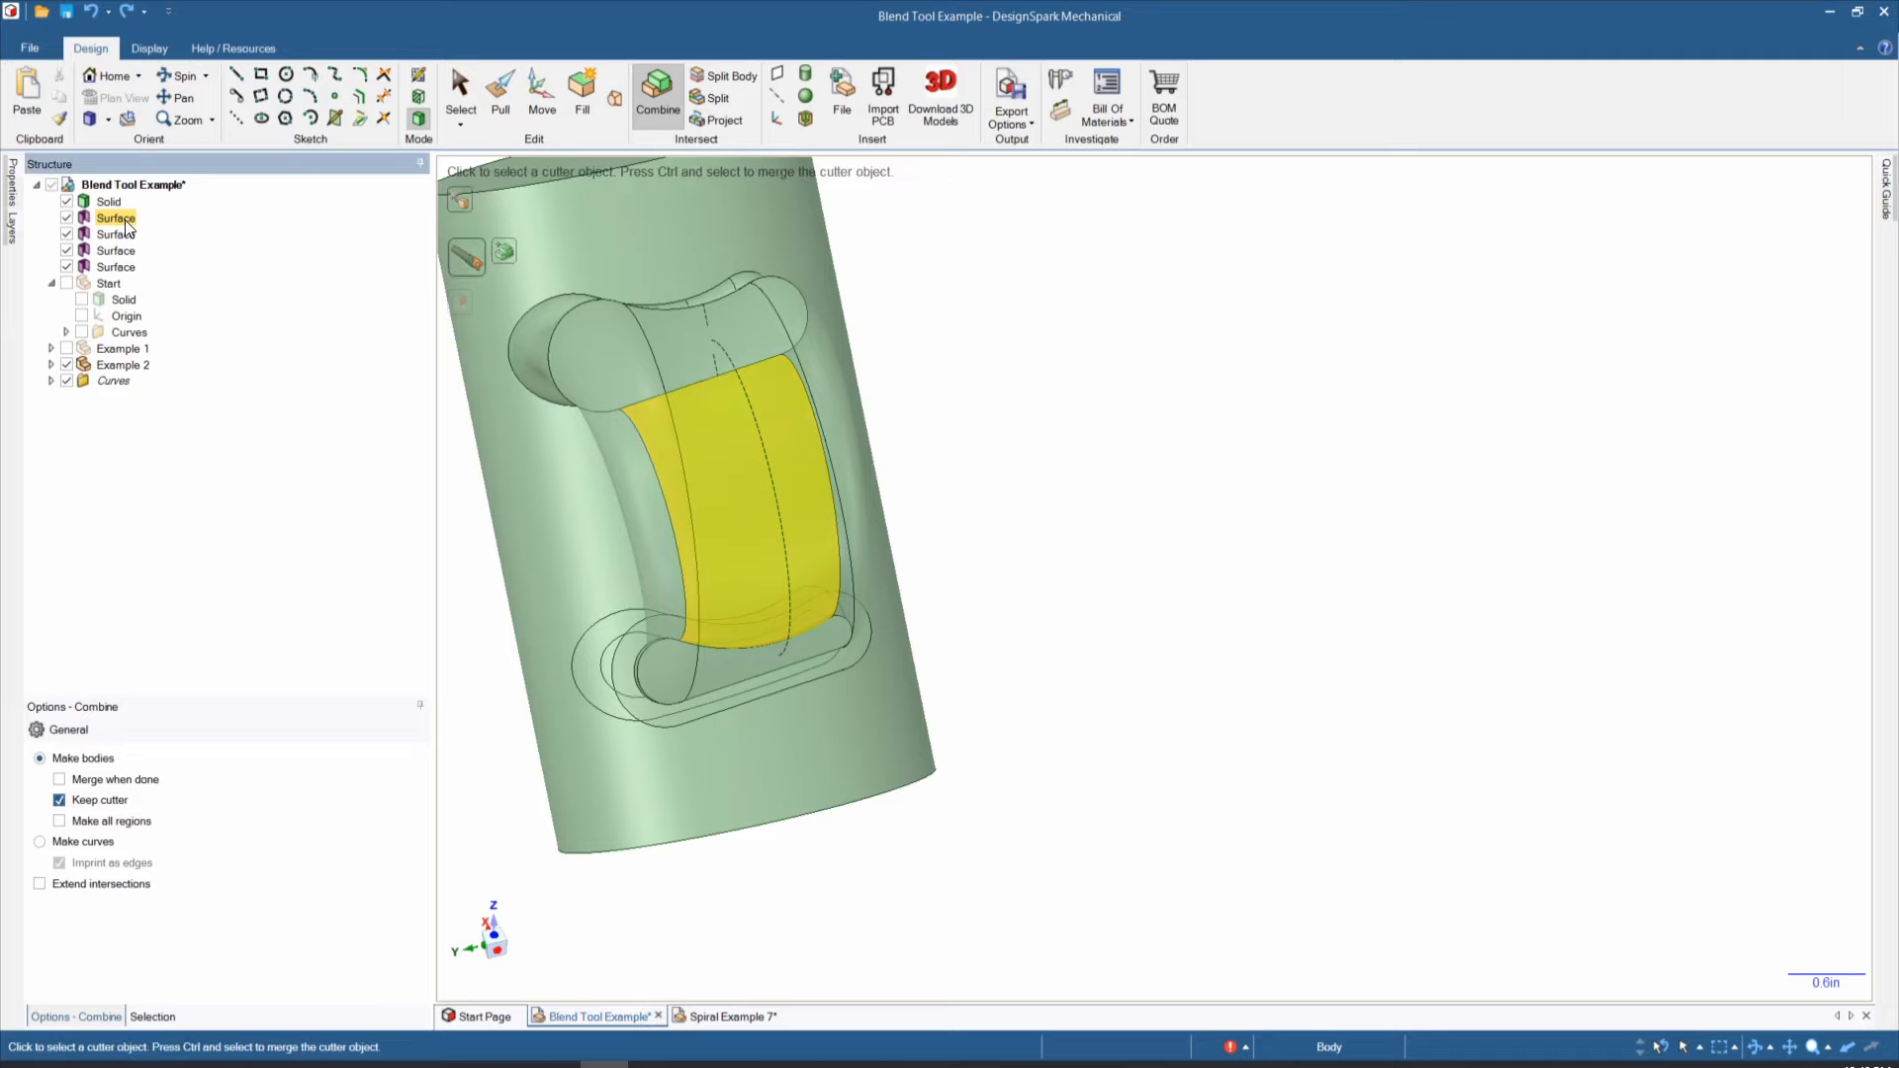
pyautogui.click(463, 79)
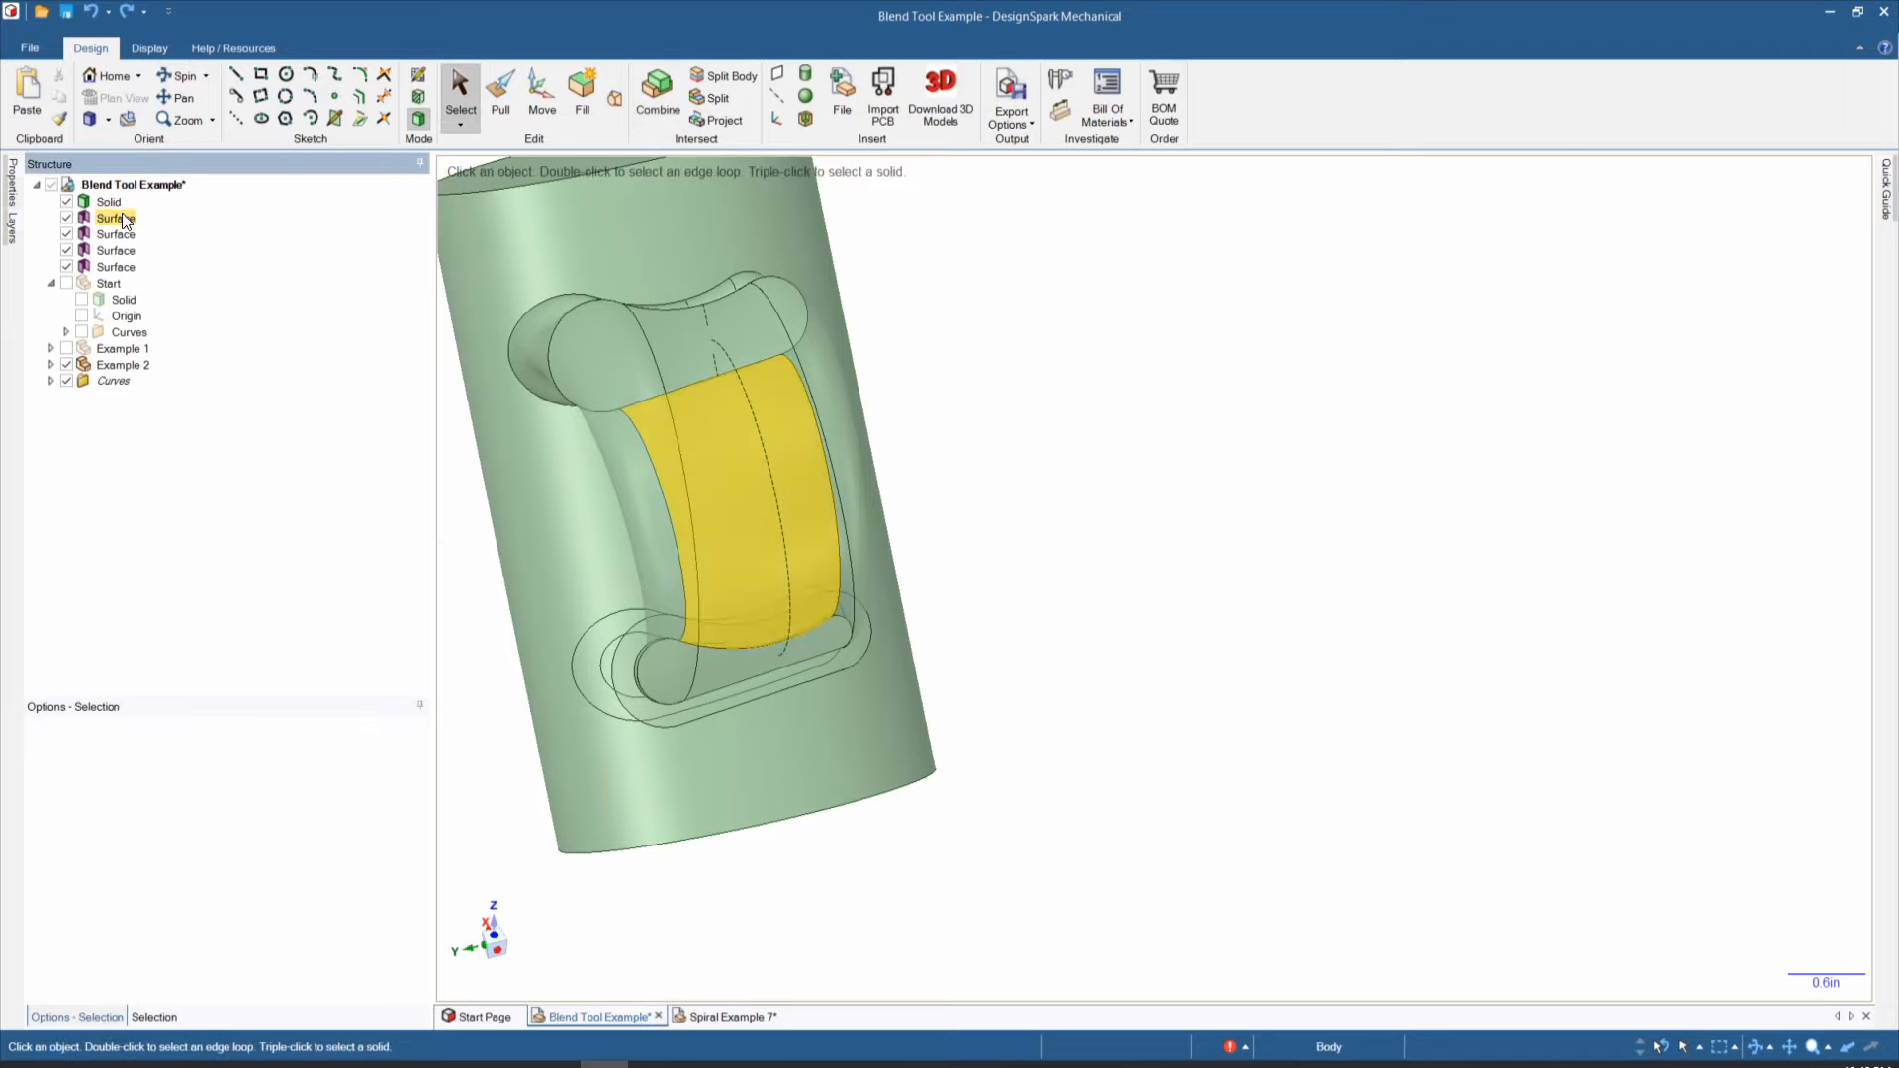
# Step: Merge the four arched blend surfaces into one body with Combine
pyautogui.click(122, 219)
pyautogui.keyDown('ctrl'); pyautogui.click(117, 229); pyautogui.keyUp('ctrl')
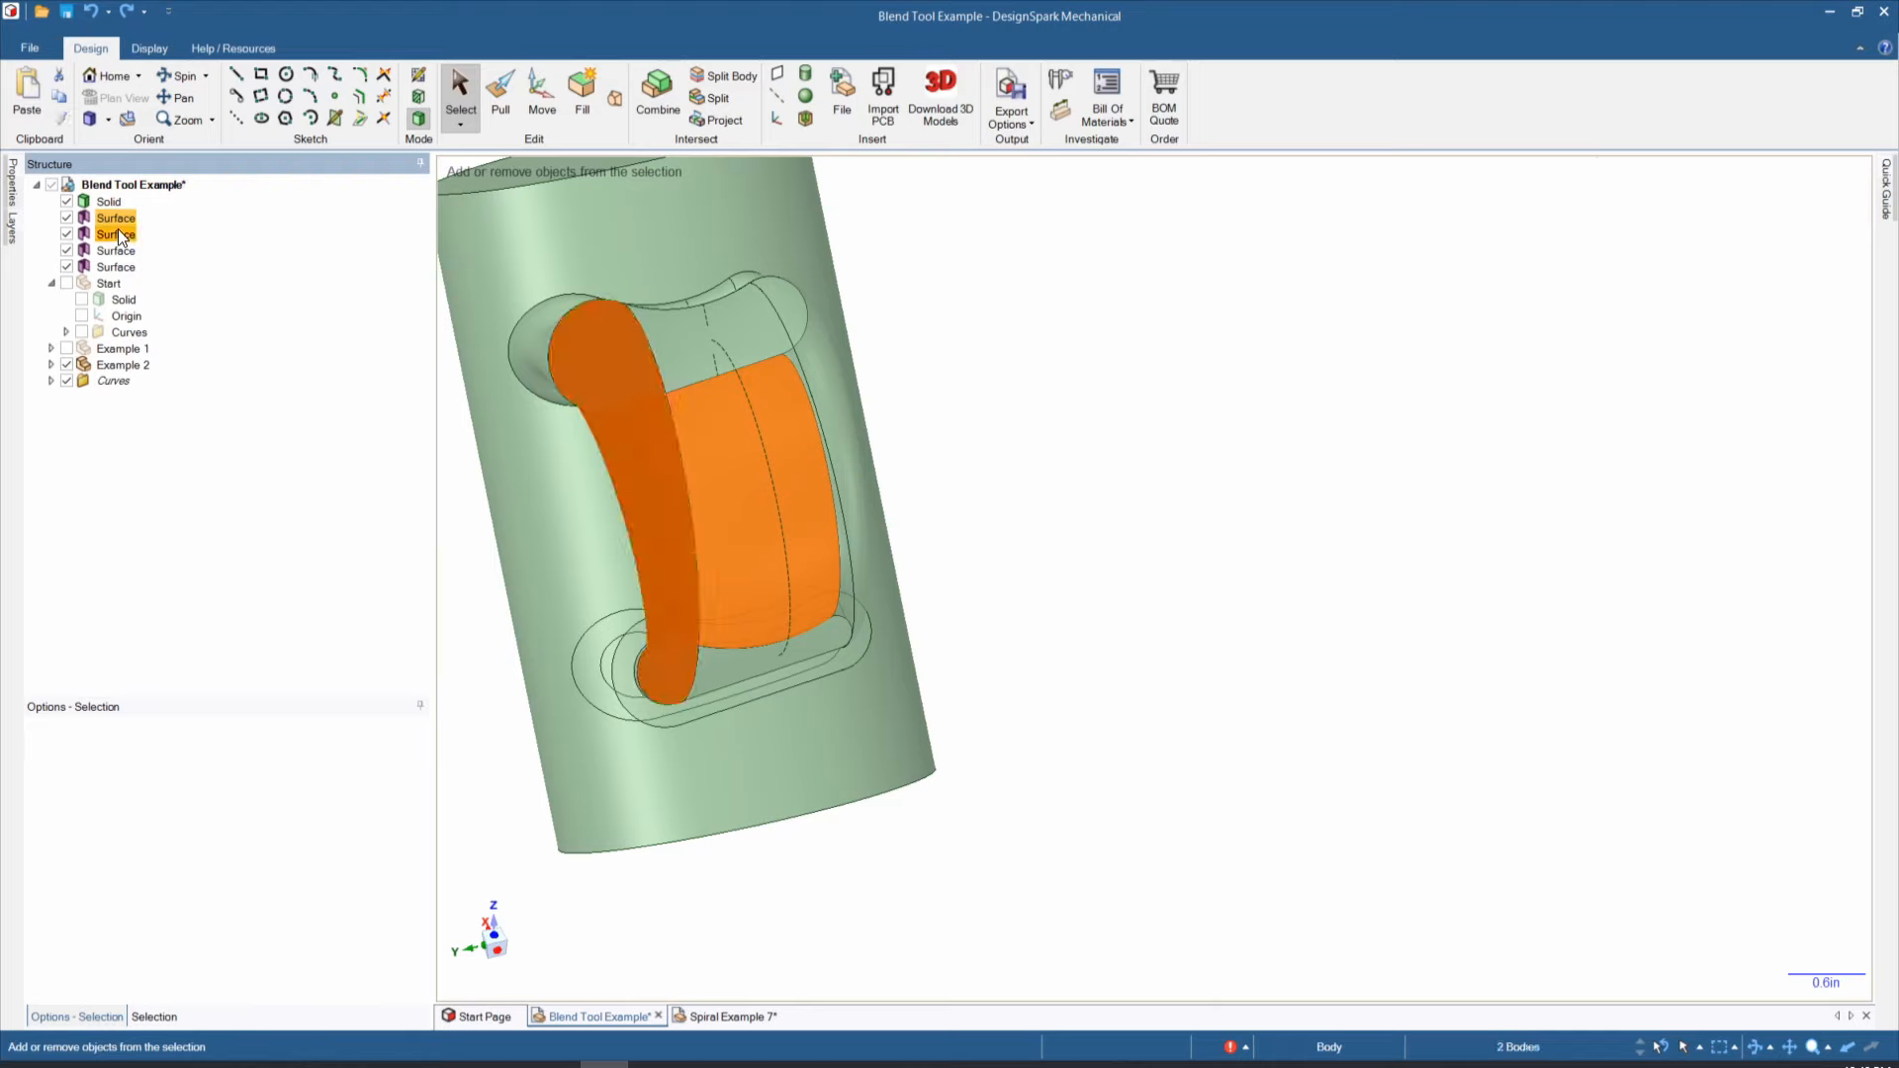
pyautogui.click(655, 99)
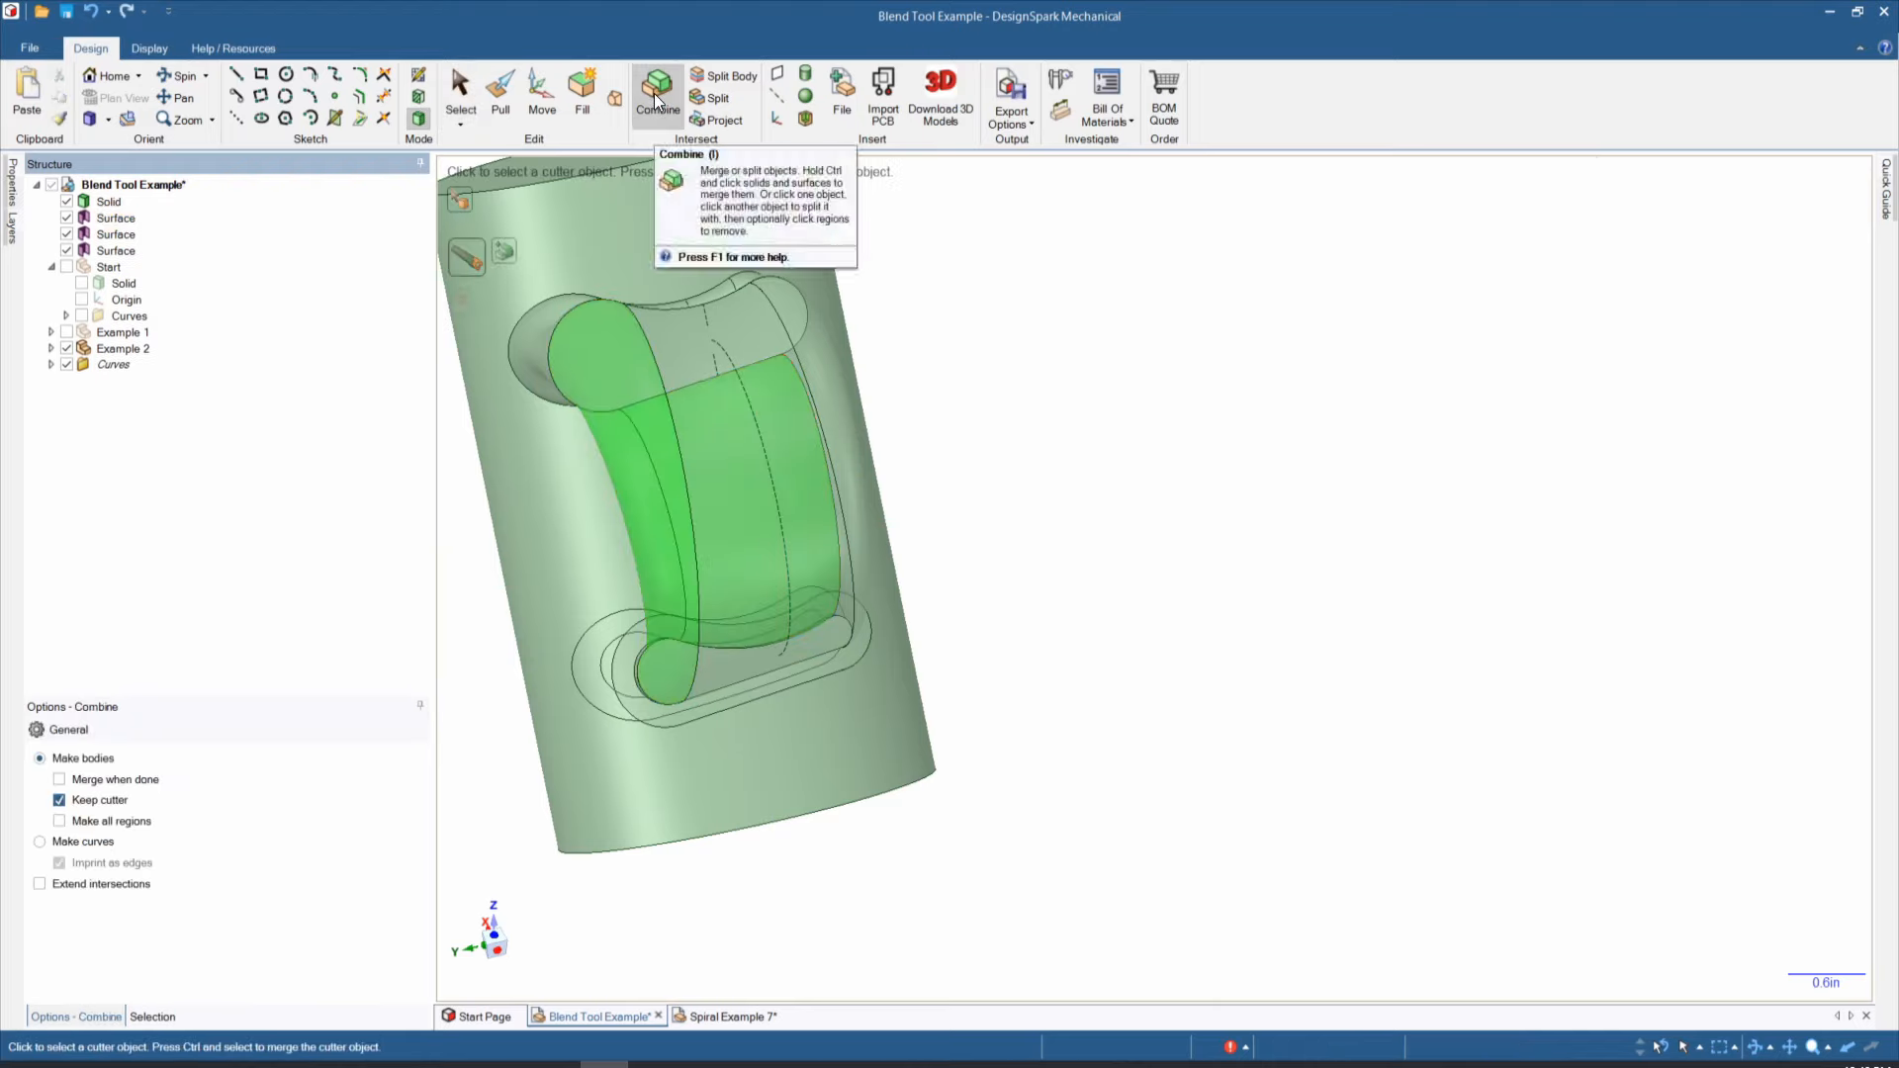
pyautogui.click(115, 221)
pyautogui.click(115, 224)
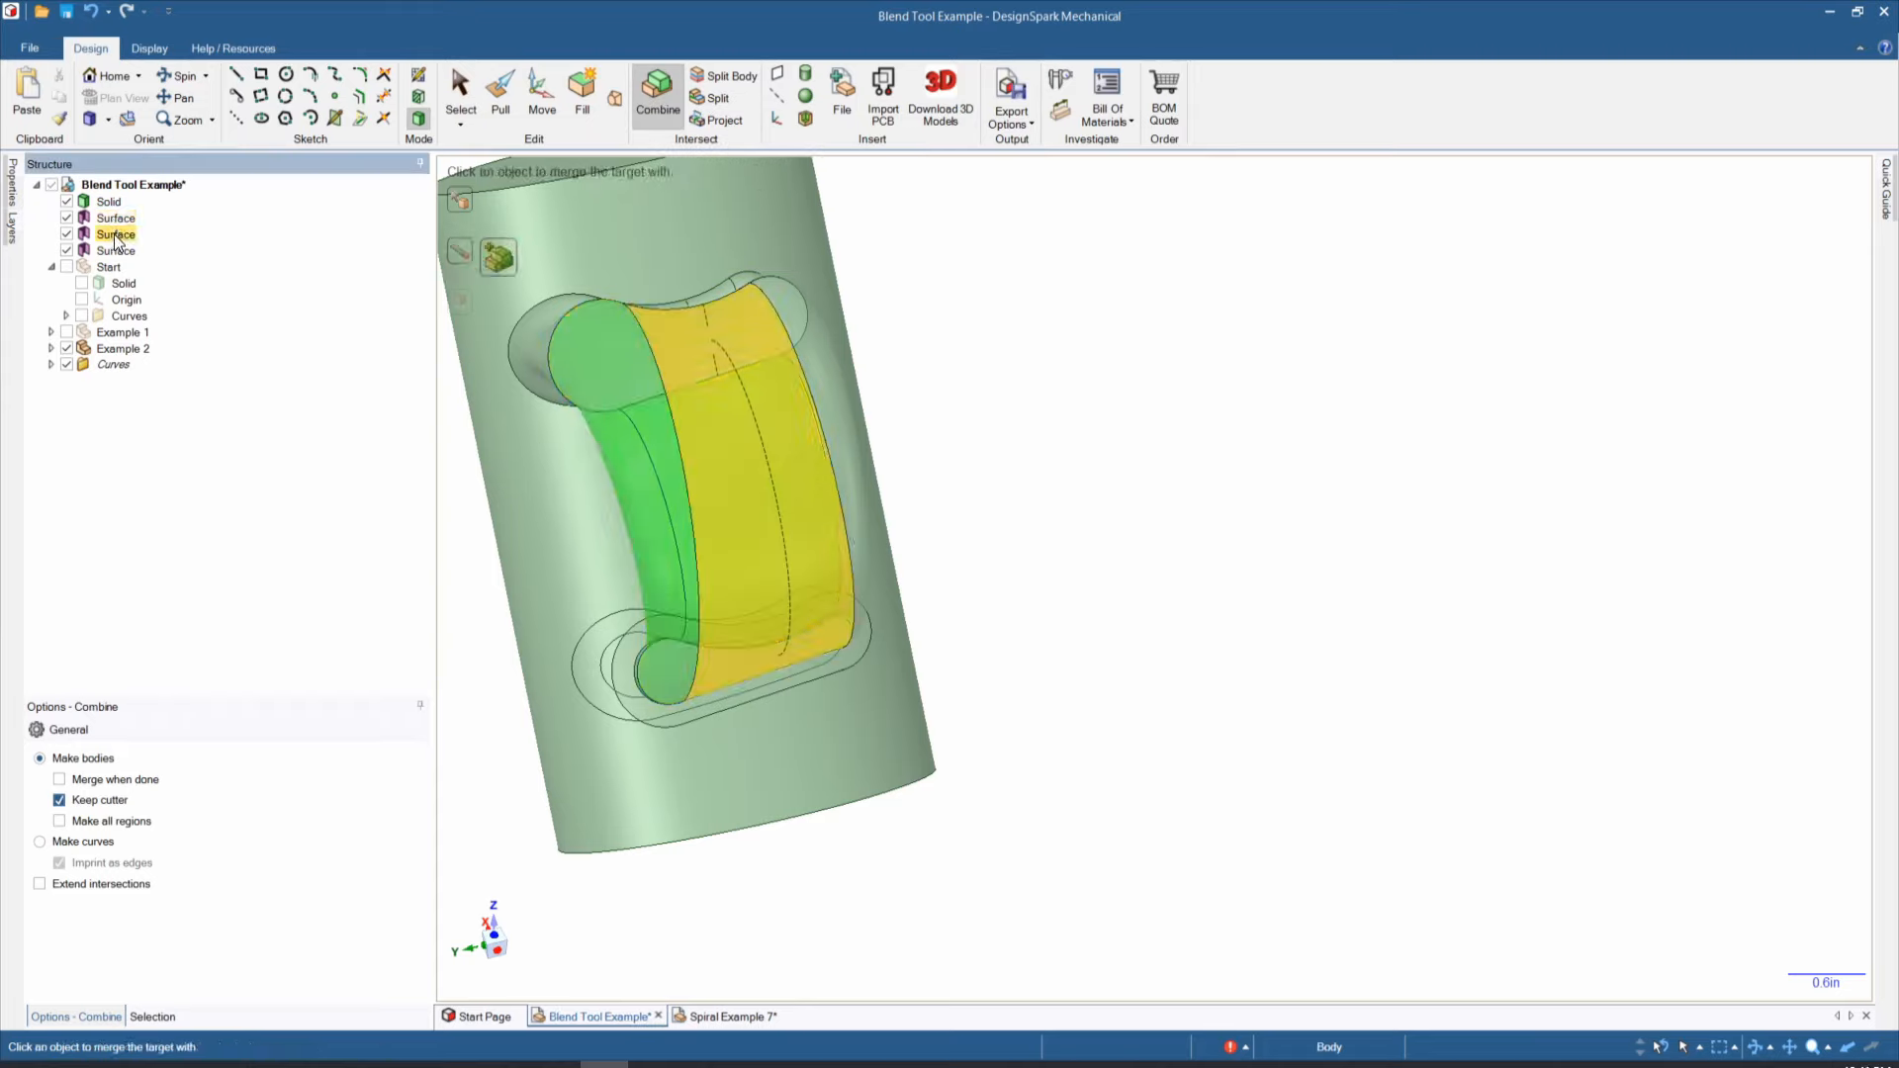
pyautogui.click(115, 237)
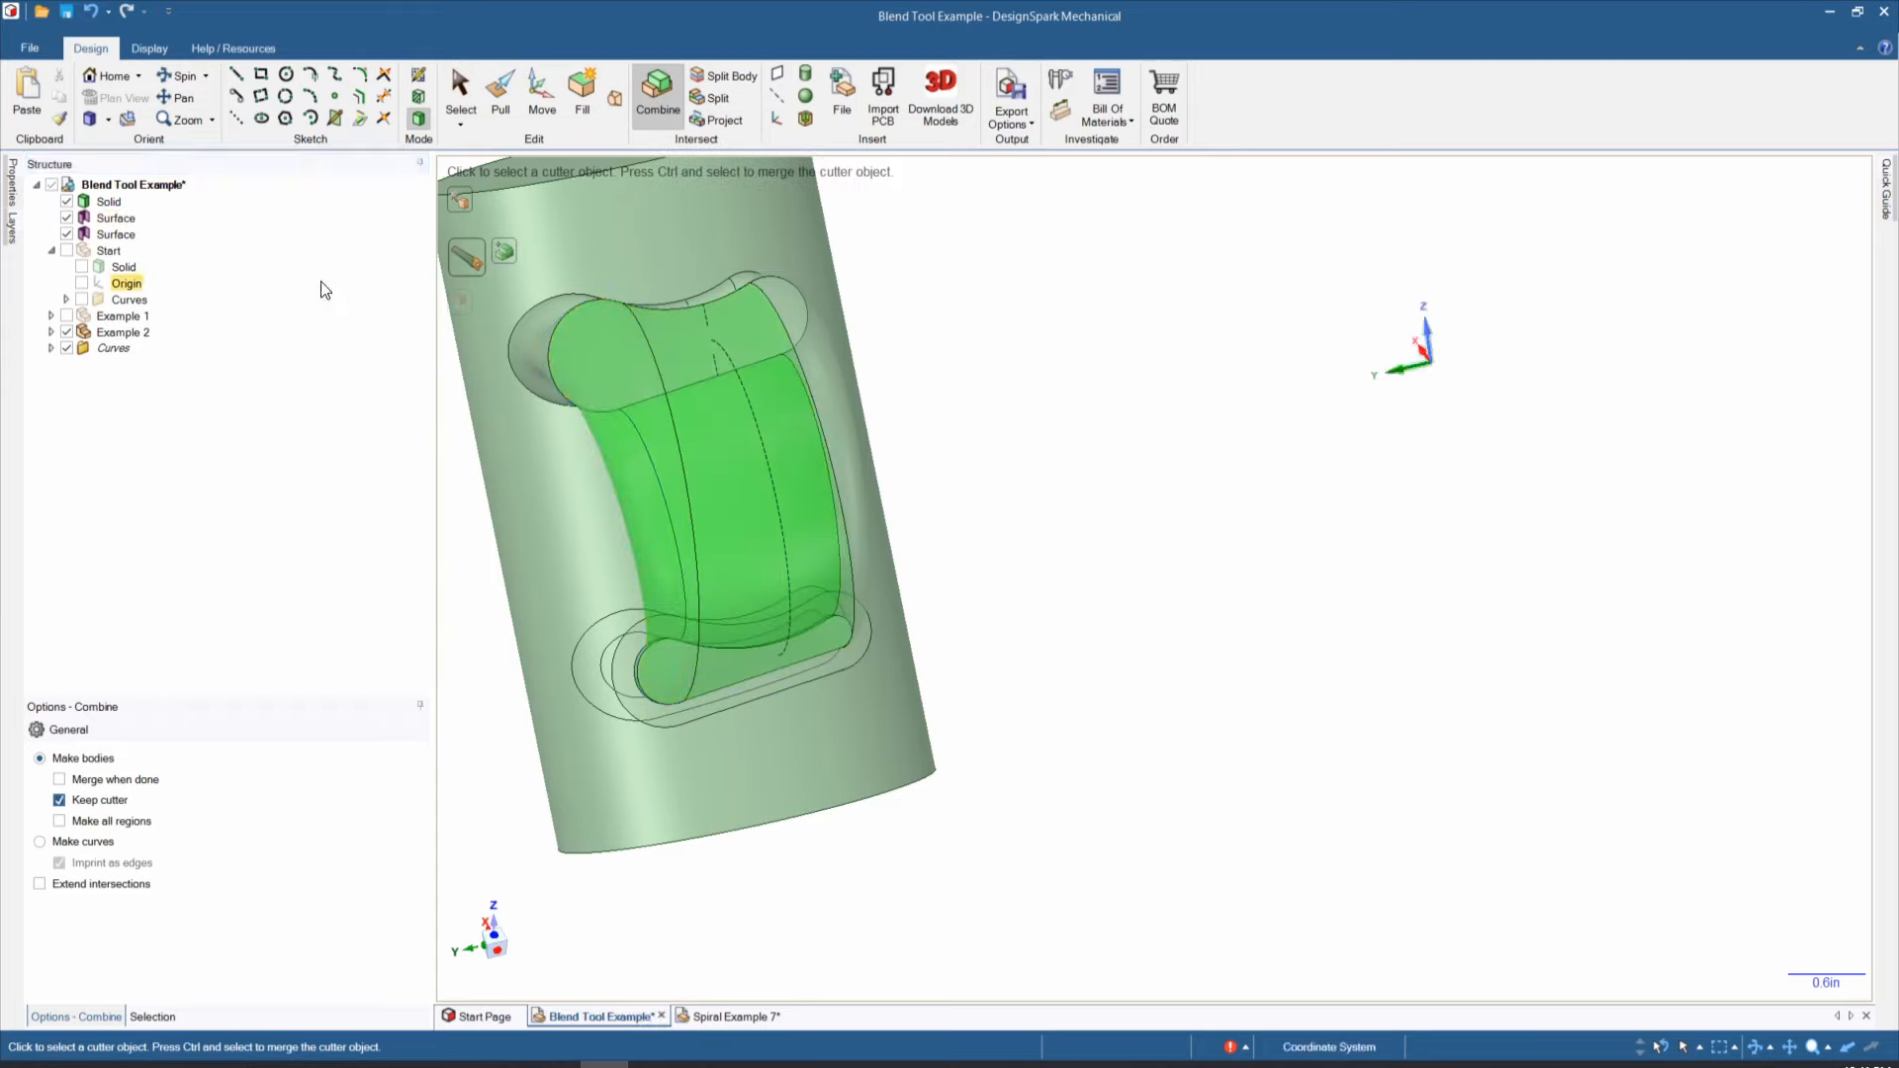
pyautogui.click(129, 235)
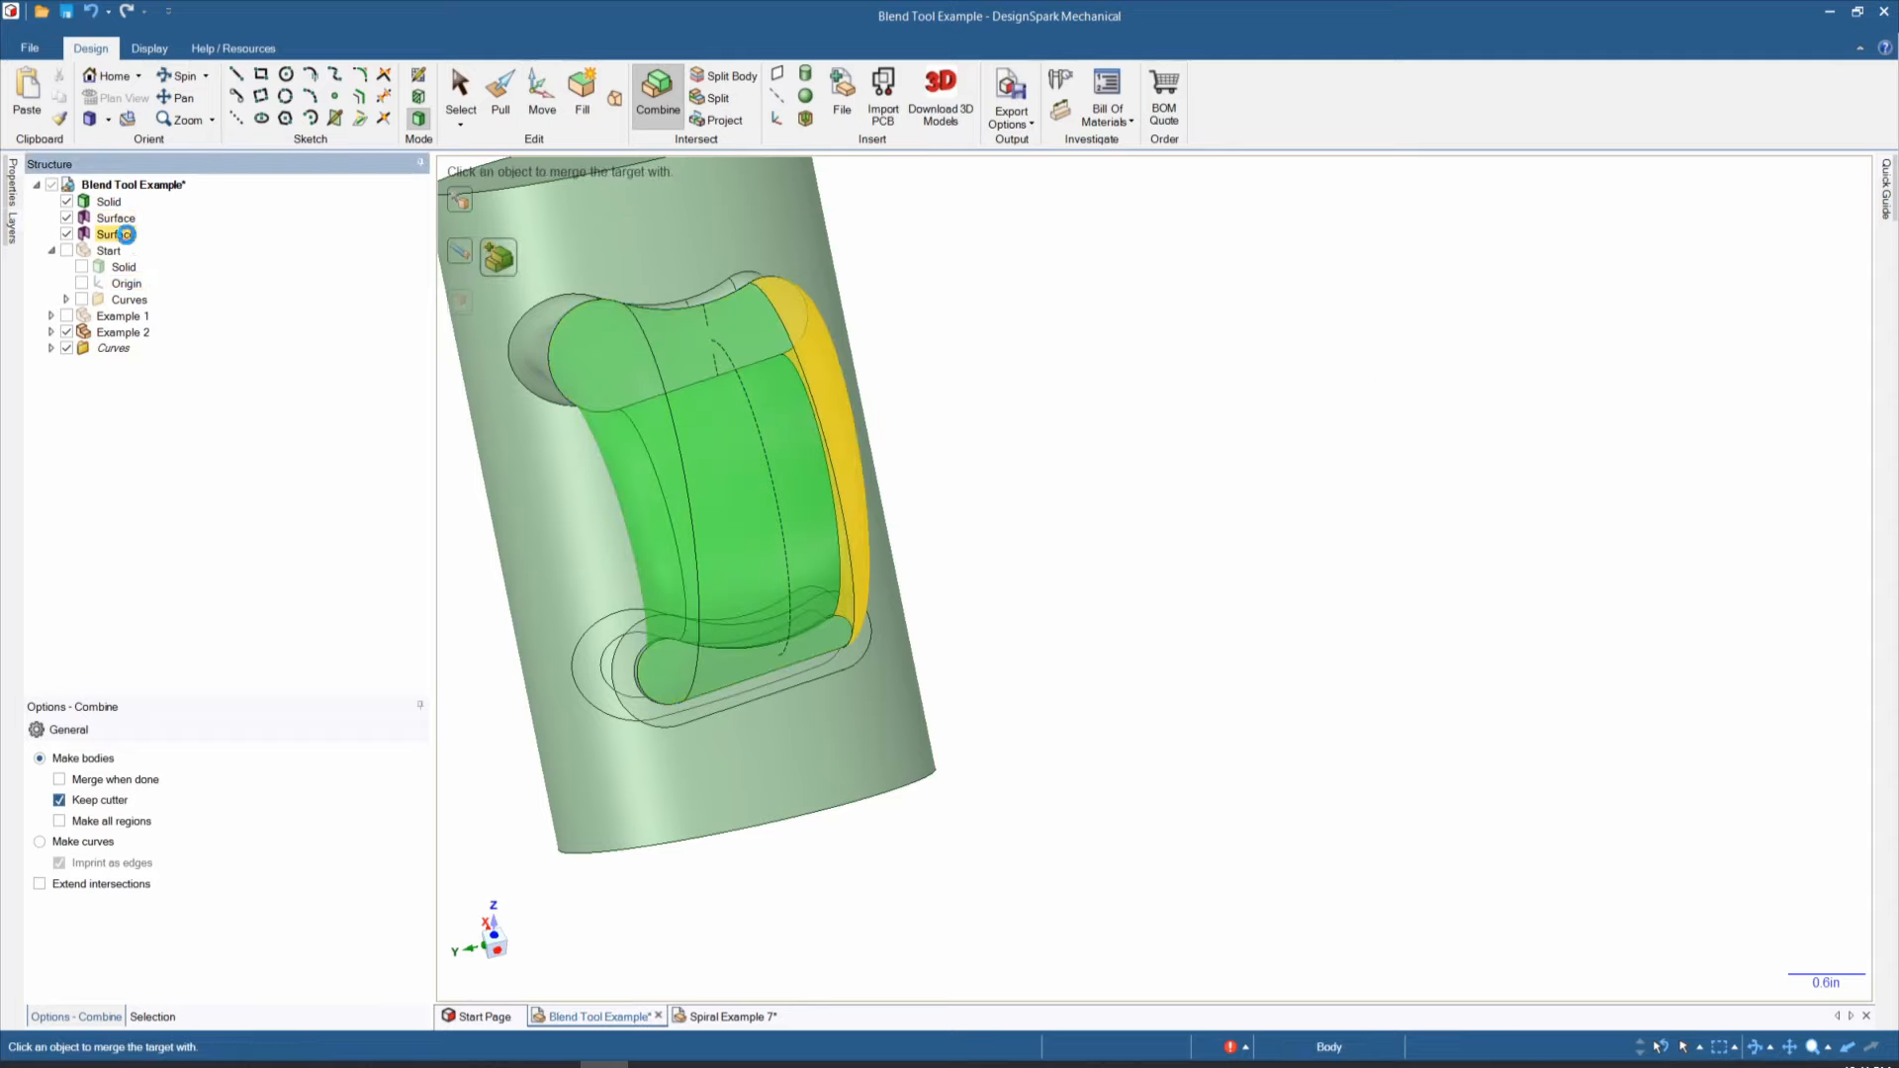
# Step: Merge the remaining curved side surface into the arched surface body and leave Combine
pyautogui.click(125, 235)
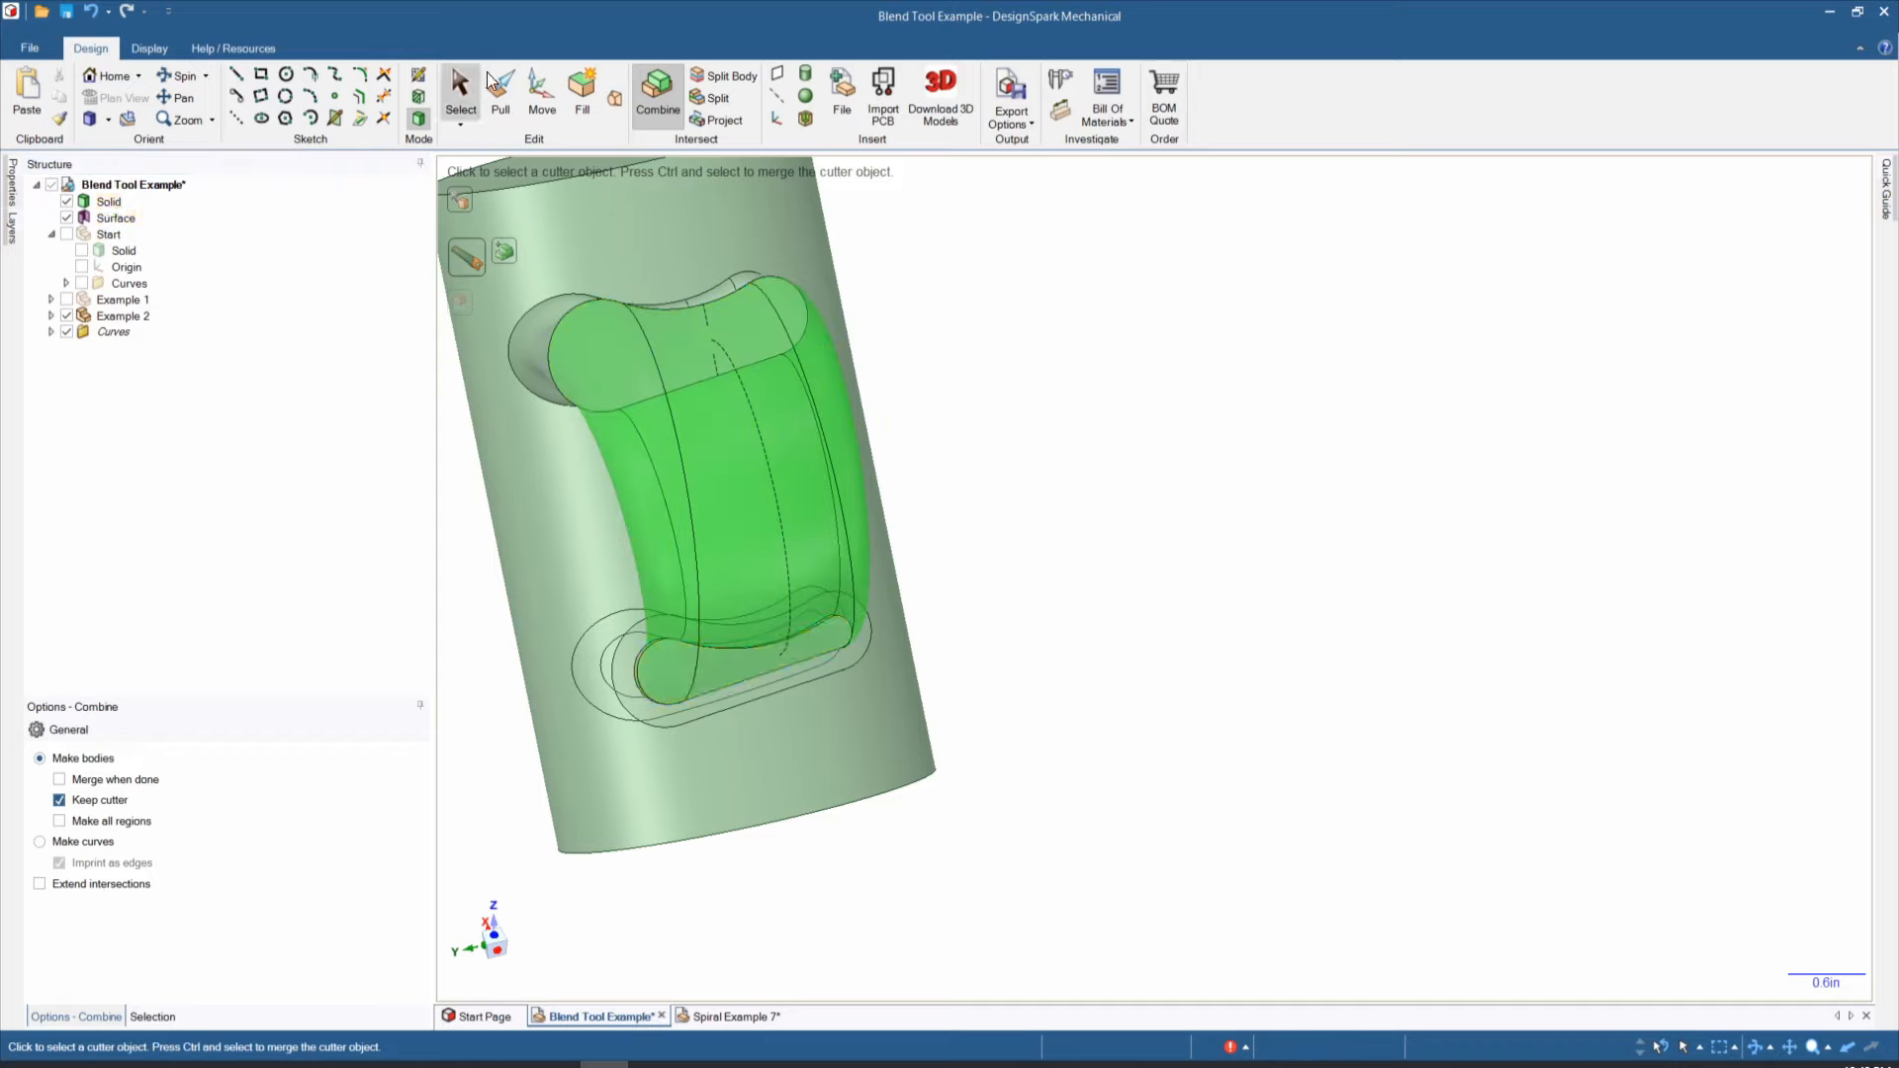
pyautogui.click(460, 94)
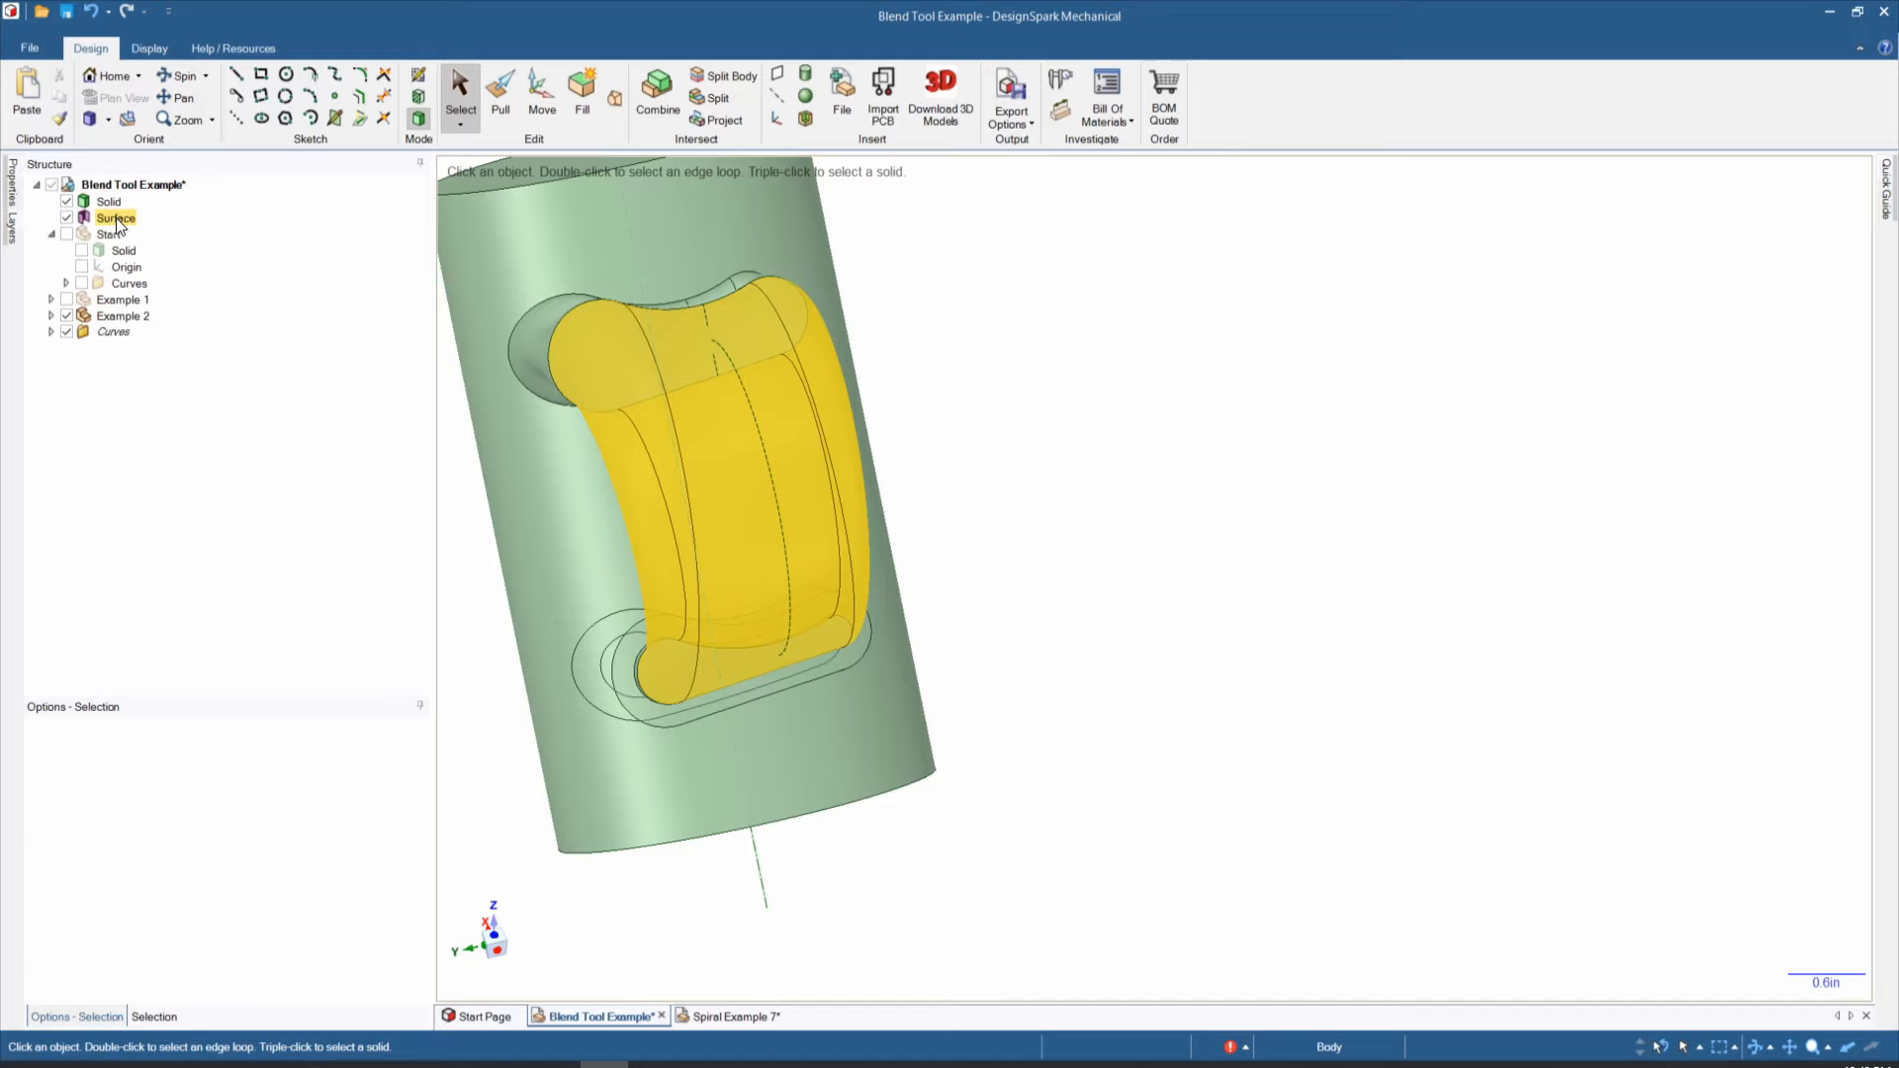
# Step: Isolate the merged arched surface by hiding the thin solid, Example 2 and the curves, and cap its larger open end with Fill
pyautogui.click(66, 202)
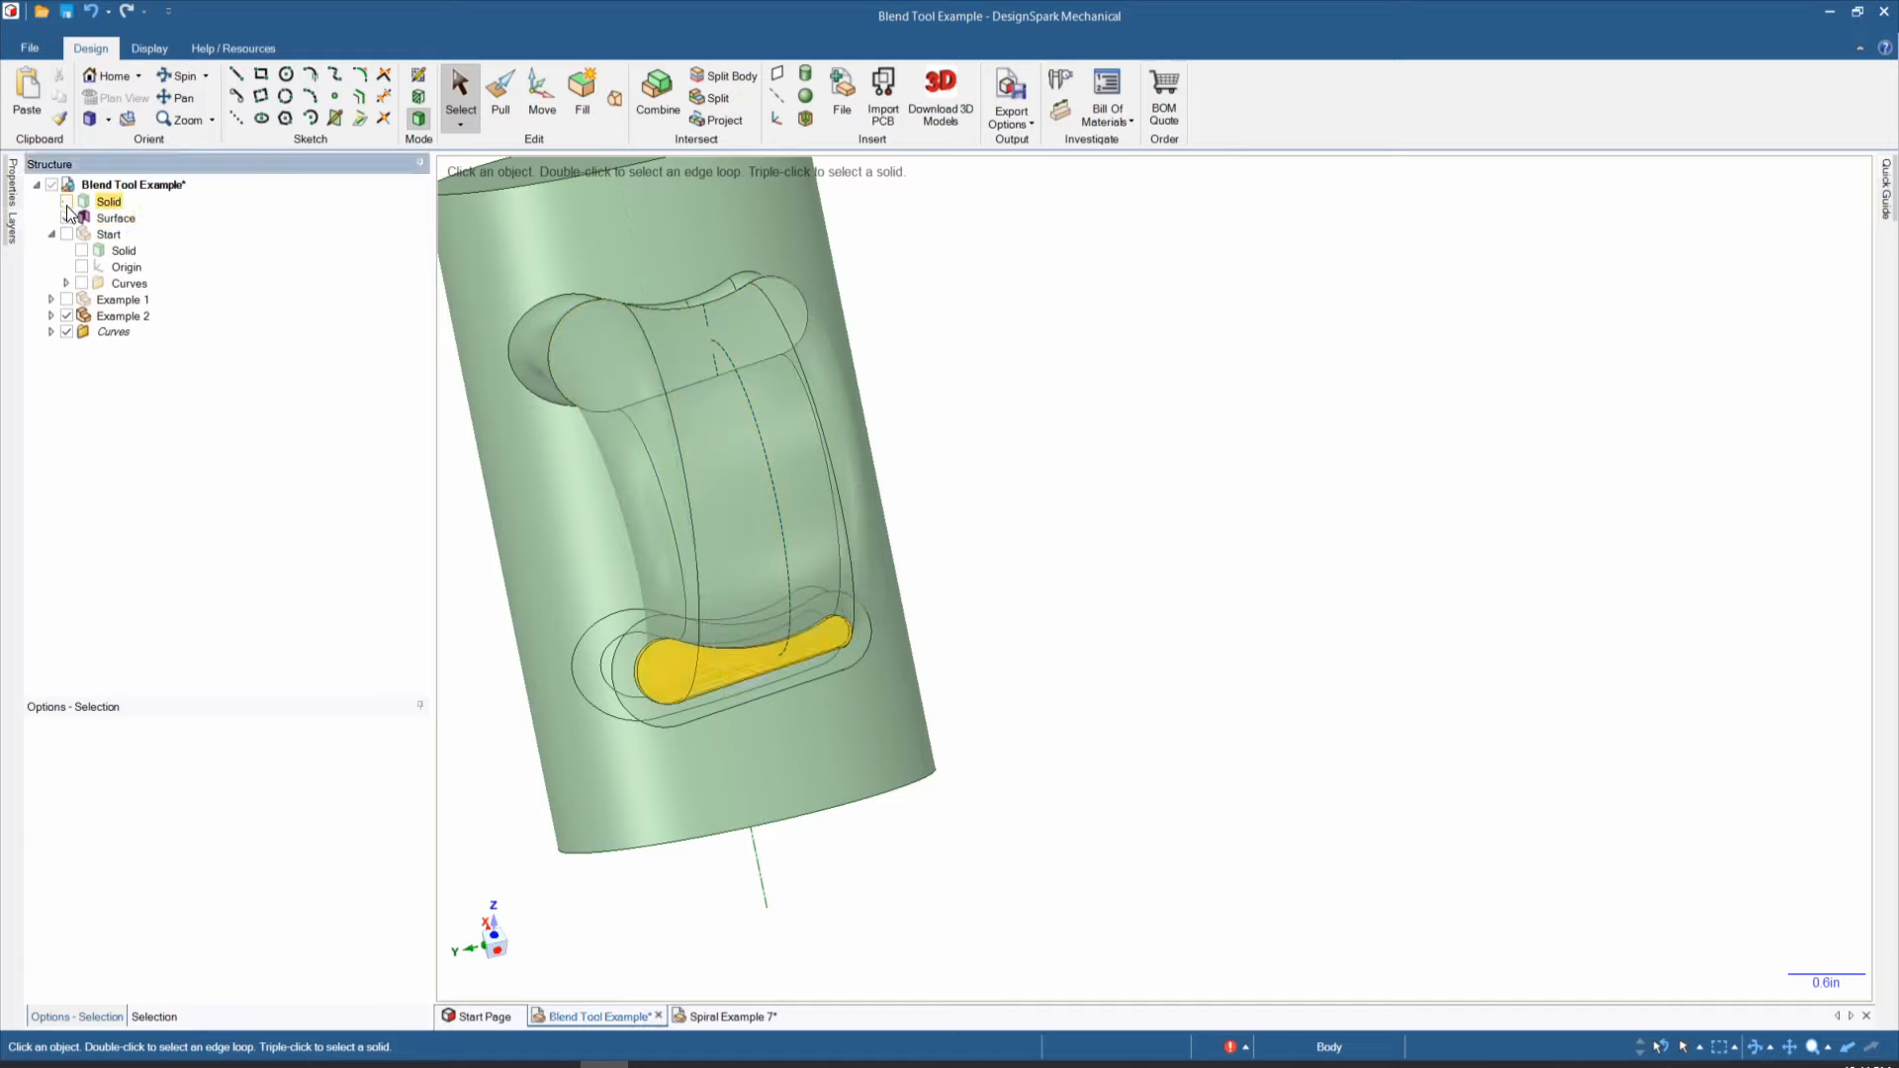
pyautogui.click(67, 316)
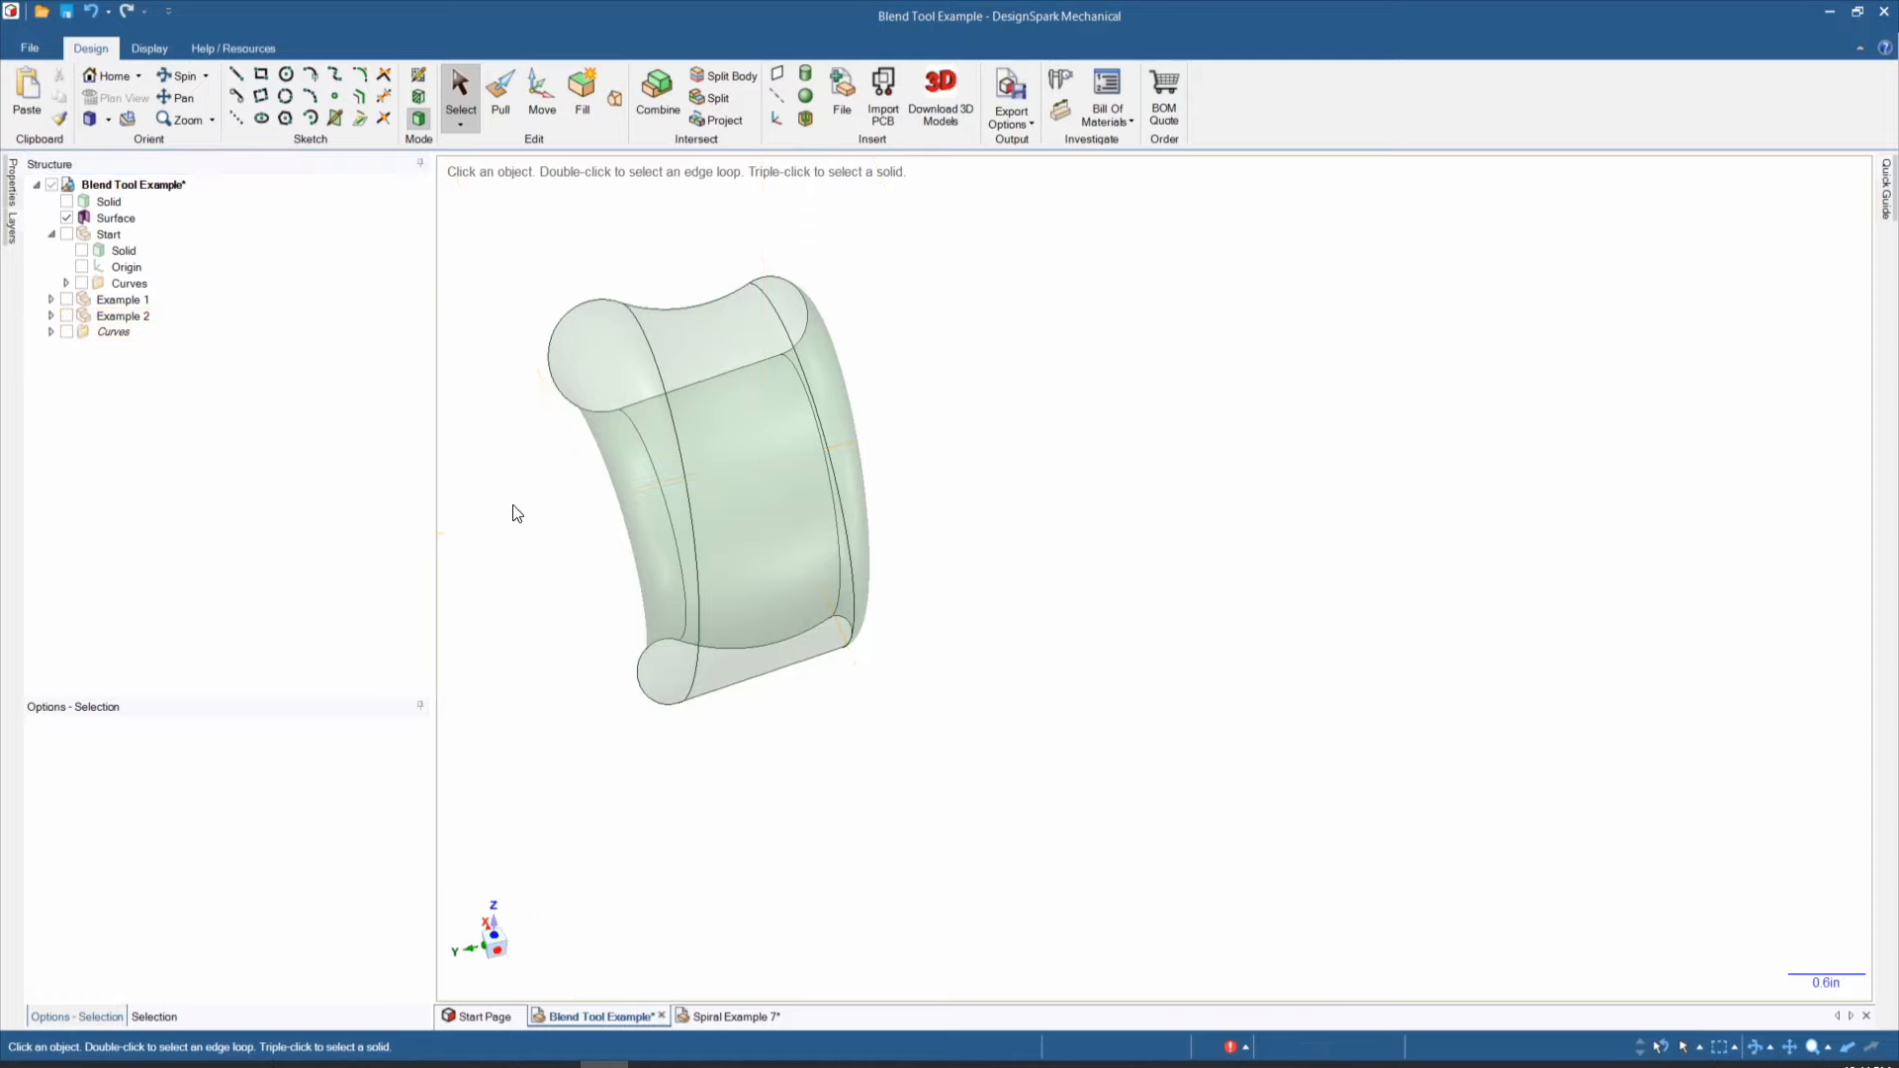
pyautogui.moveTo(534, 506)
pyautogui.mouseDown(button='middle')
pyautogui.moveTo(771, 543)
pyautogui.moveTo(804, 536)
pyautogui.moveTo(797, 481)
pyautogui.moveTo(886, 571)
pyautogui.moveTo(865, 641)
pyautogui.mouseUp(button='middle')
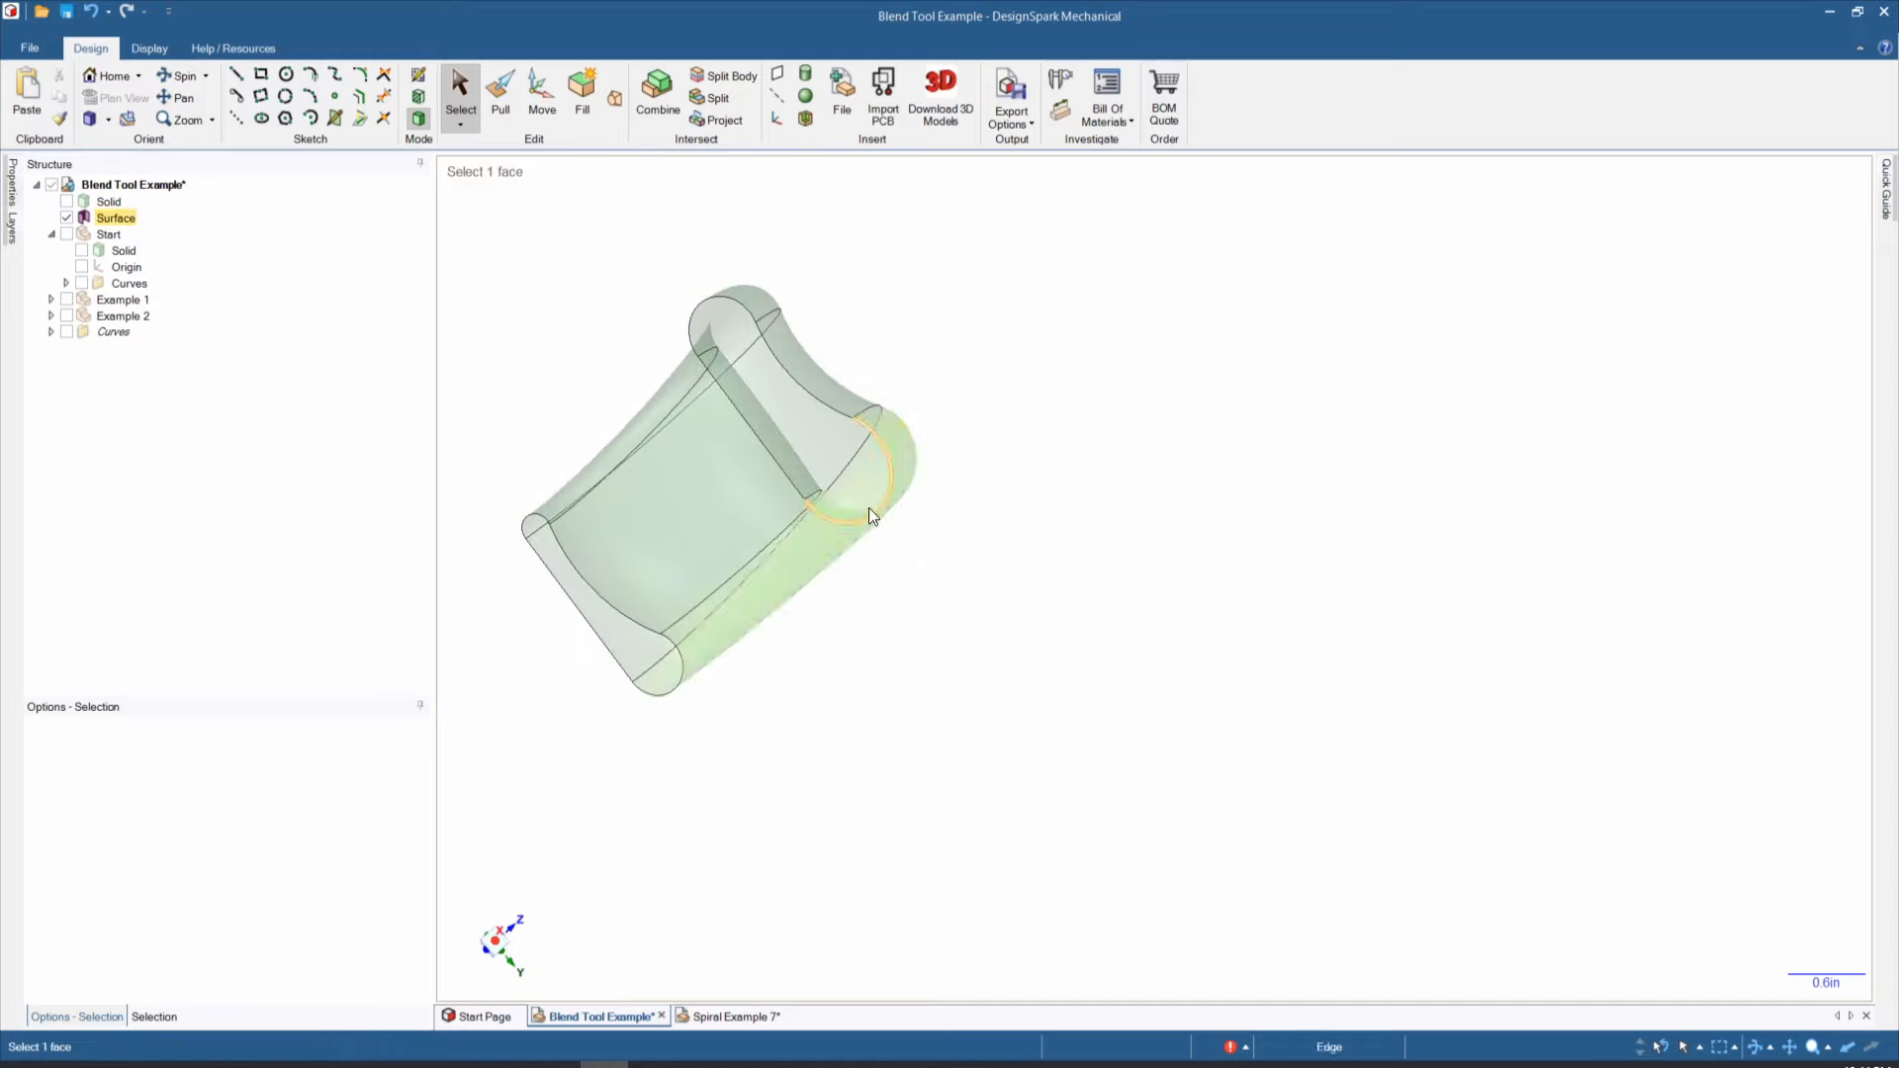
pyautogui.click(722, 354)
pyautogui.click(655, 595)
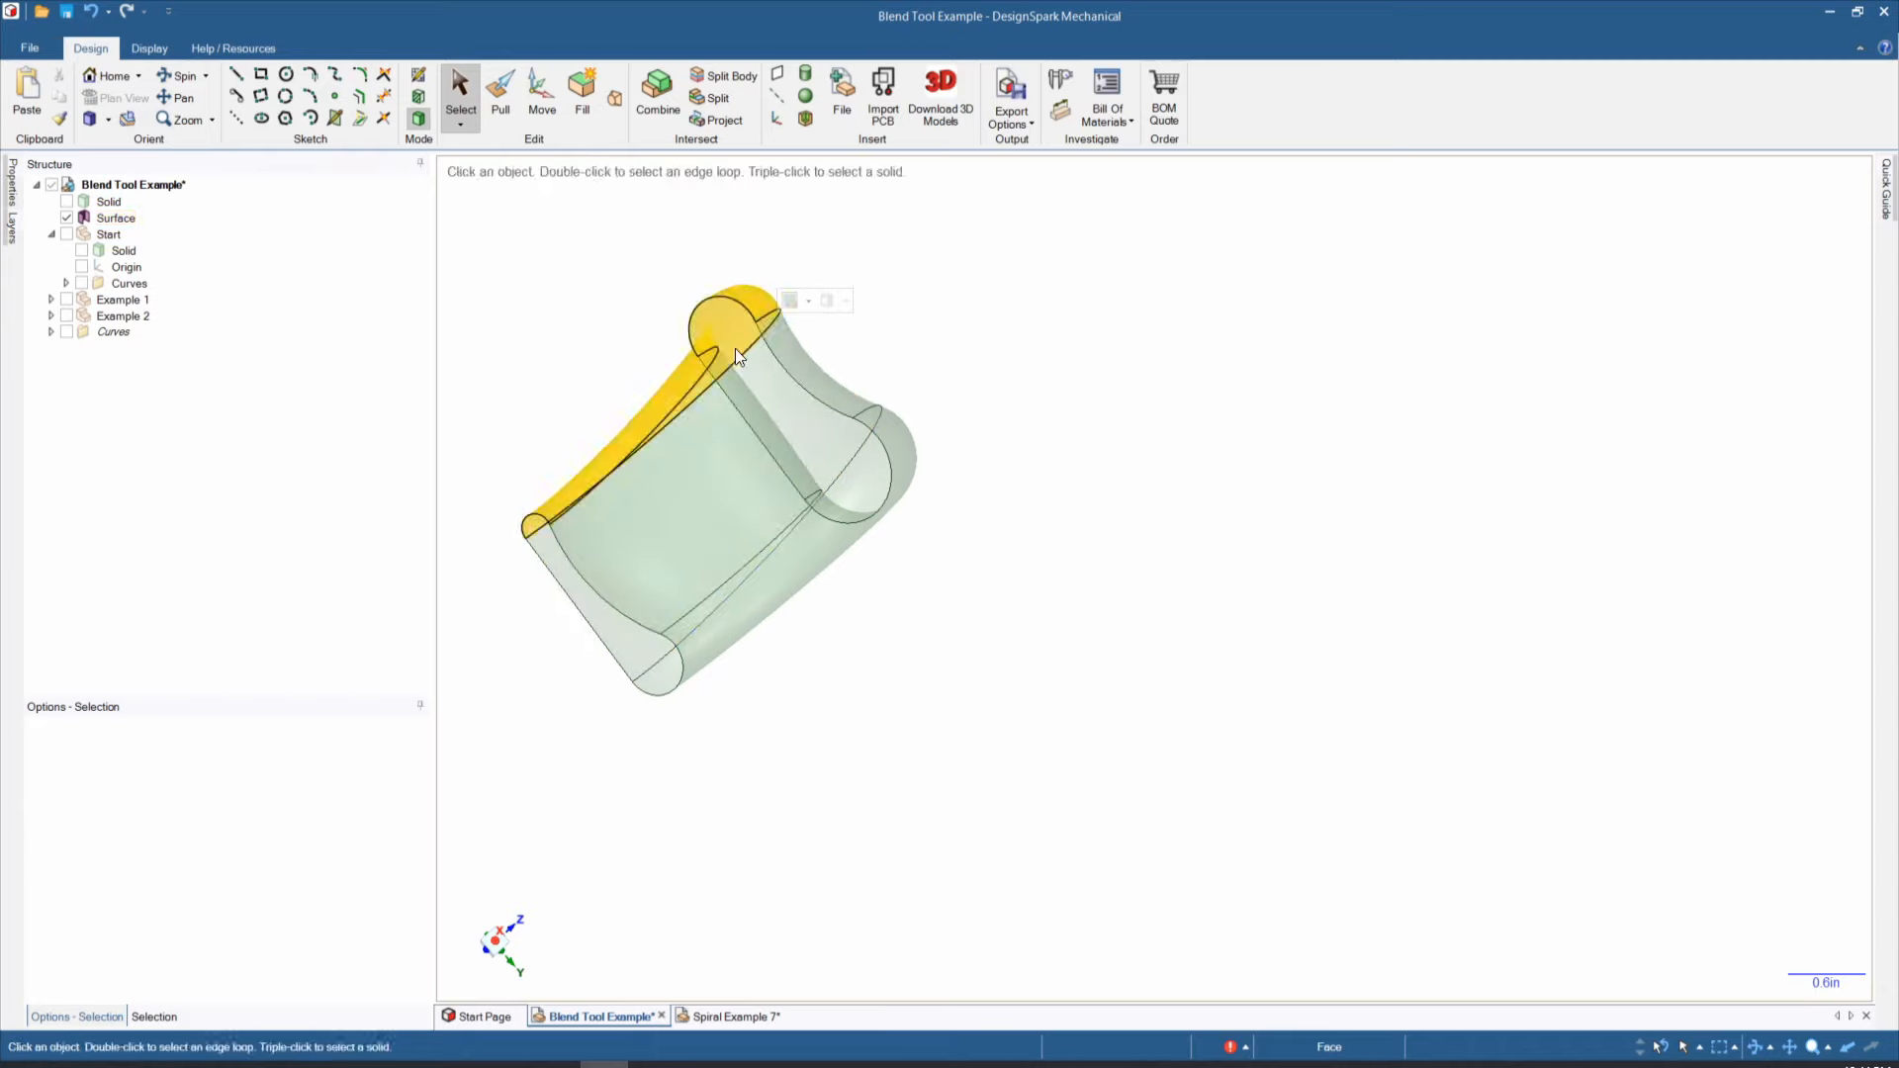
pyautogui.click(792, 374)
pyautogui.doubleClick(793, 374)
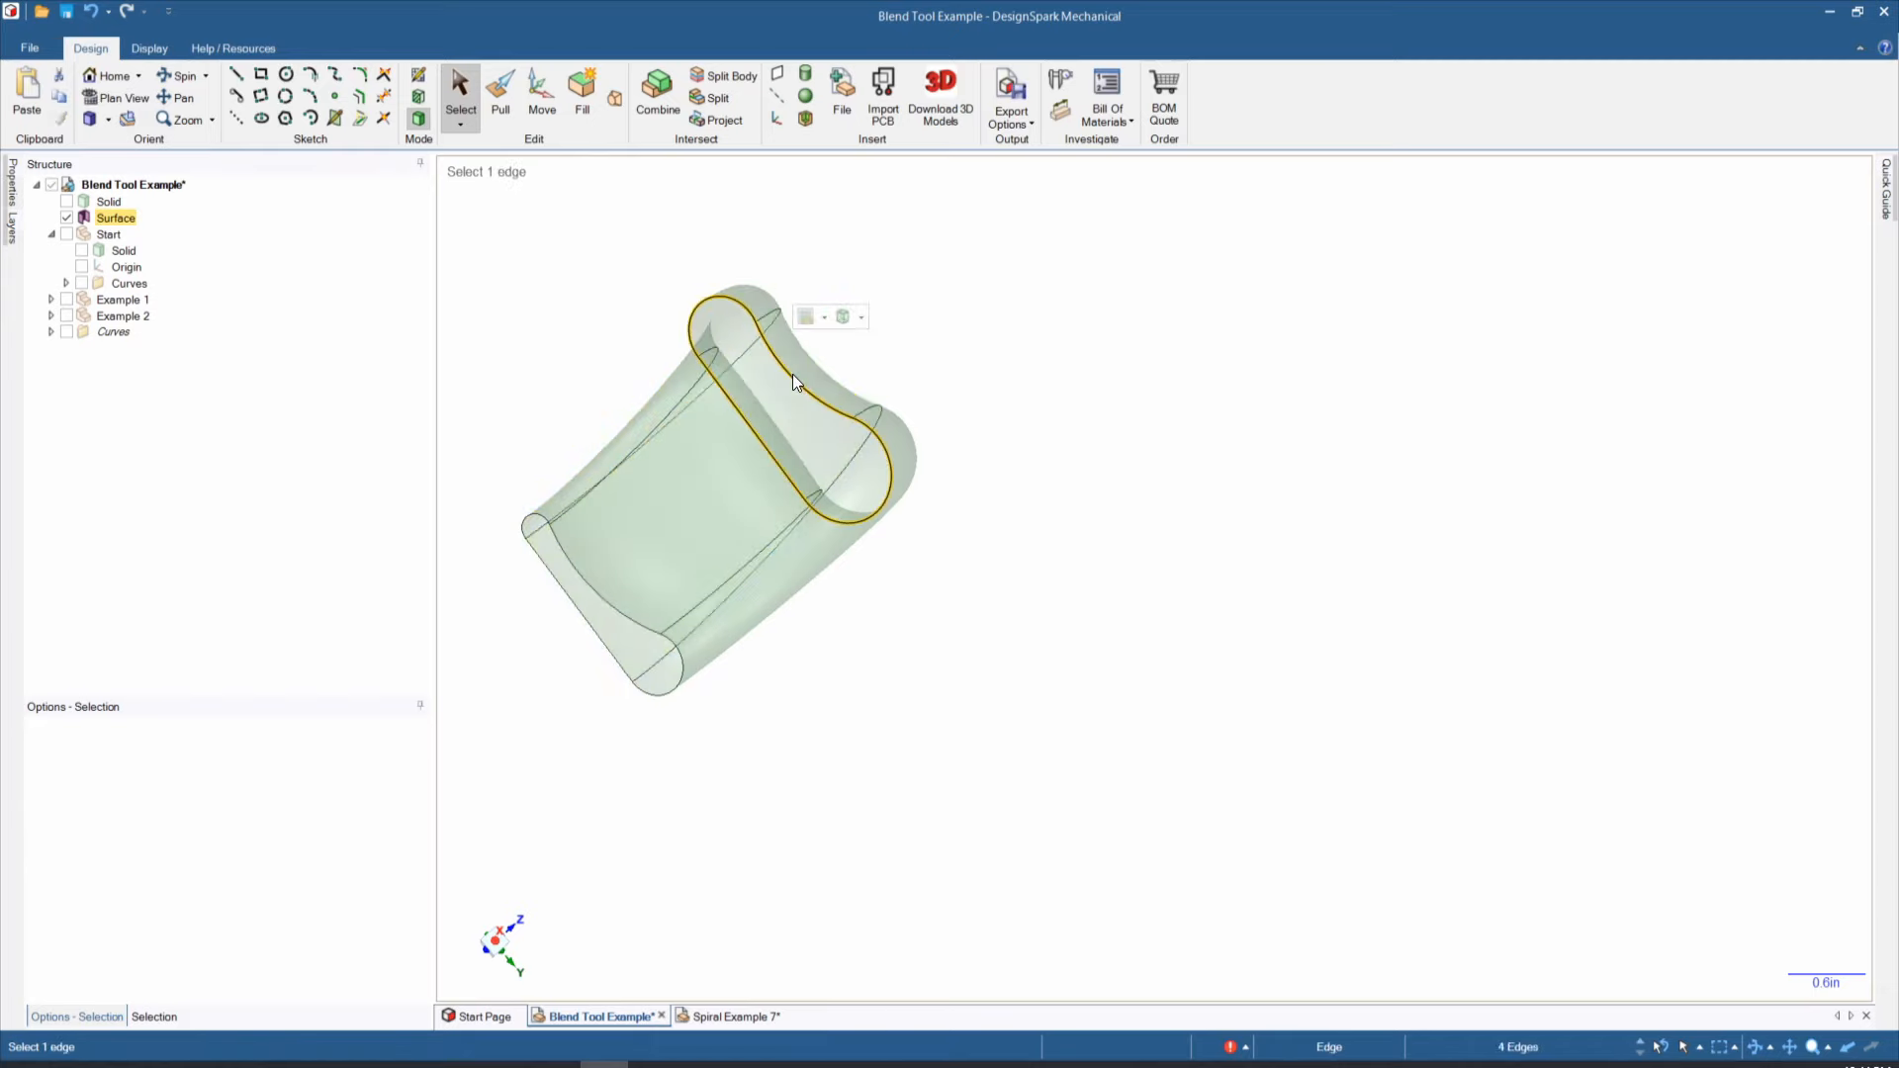
pyautogui.click(580, 87)
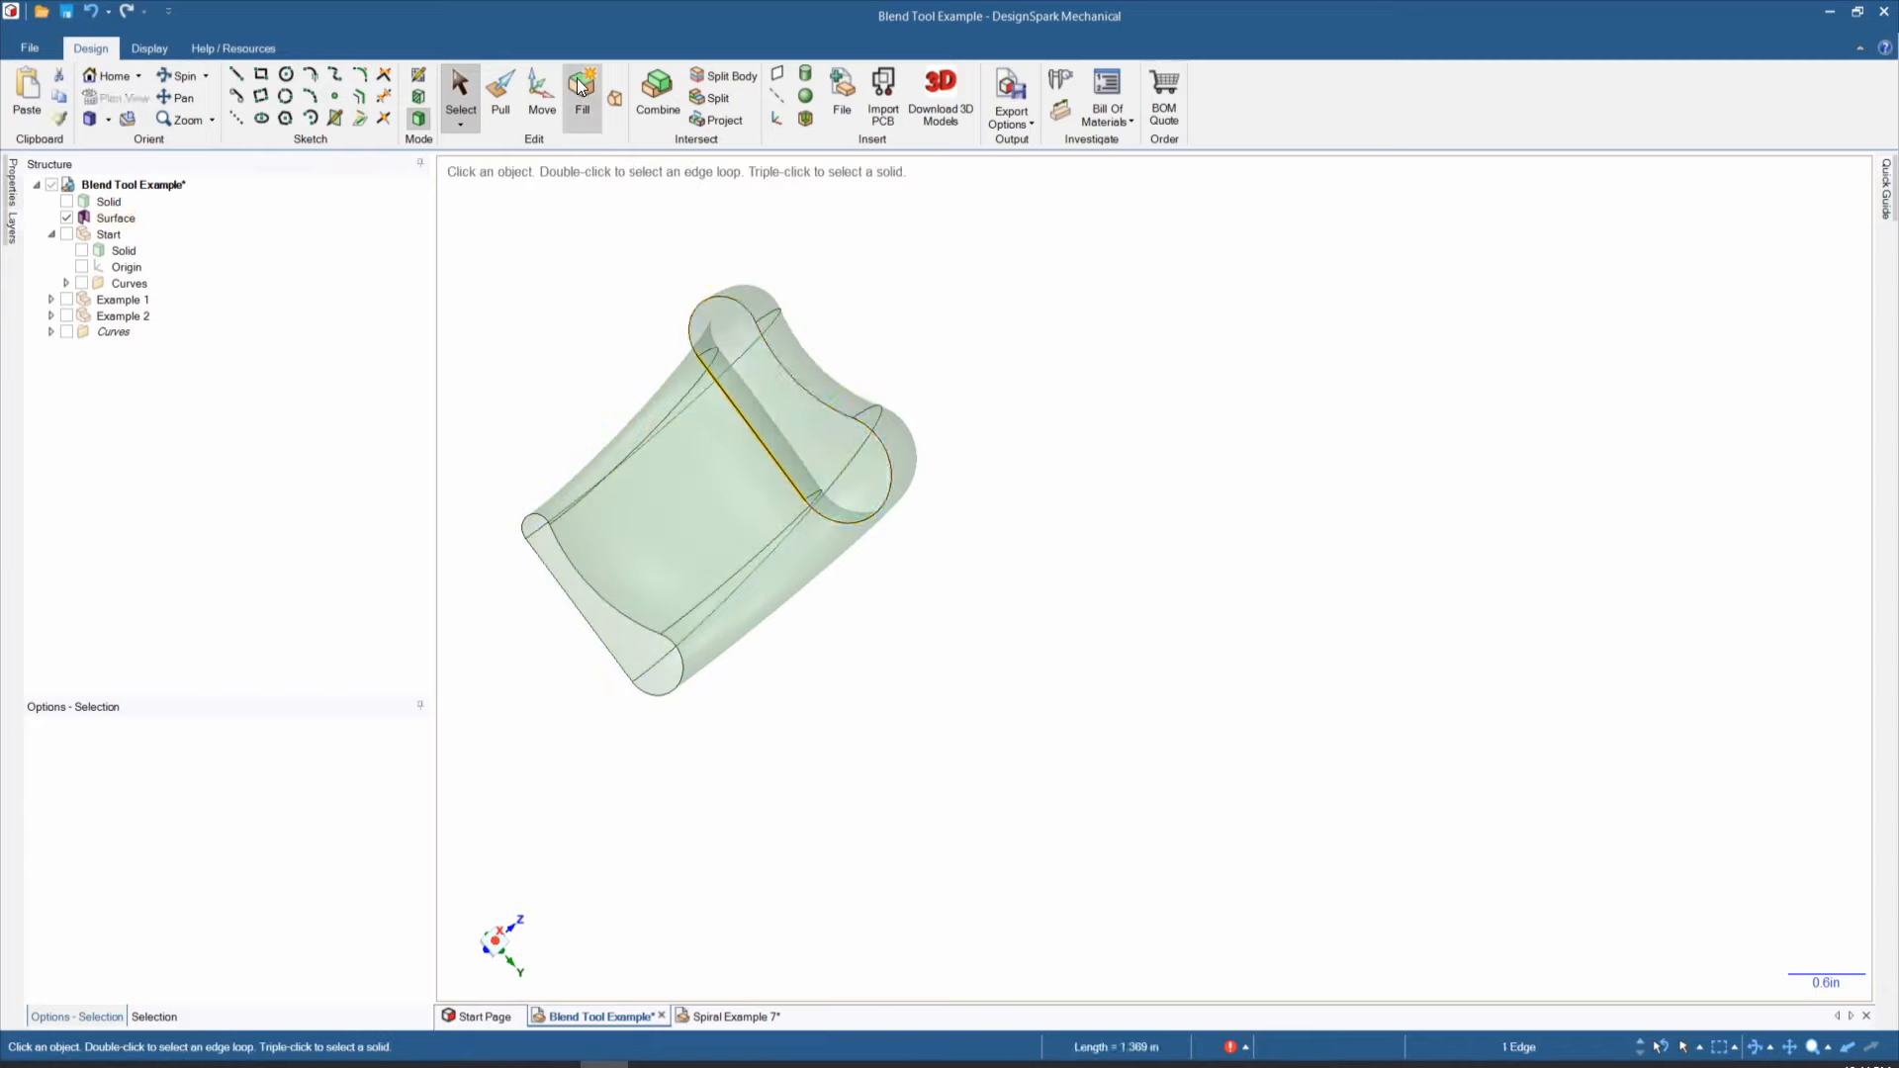
# Step: Fill the edge loop at the smaller open end of the arched surface to close it into a solid
pyautogui.click(616, 572)
pyautogui.click(595, 631)
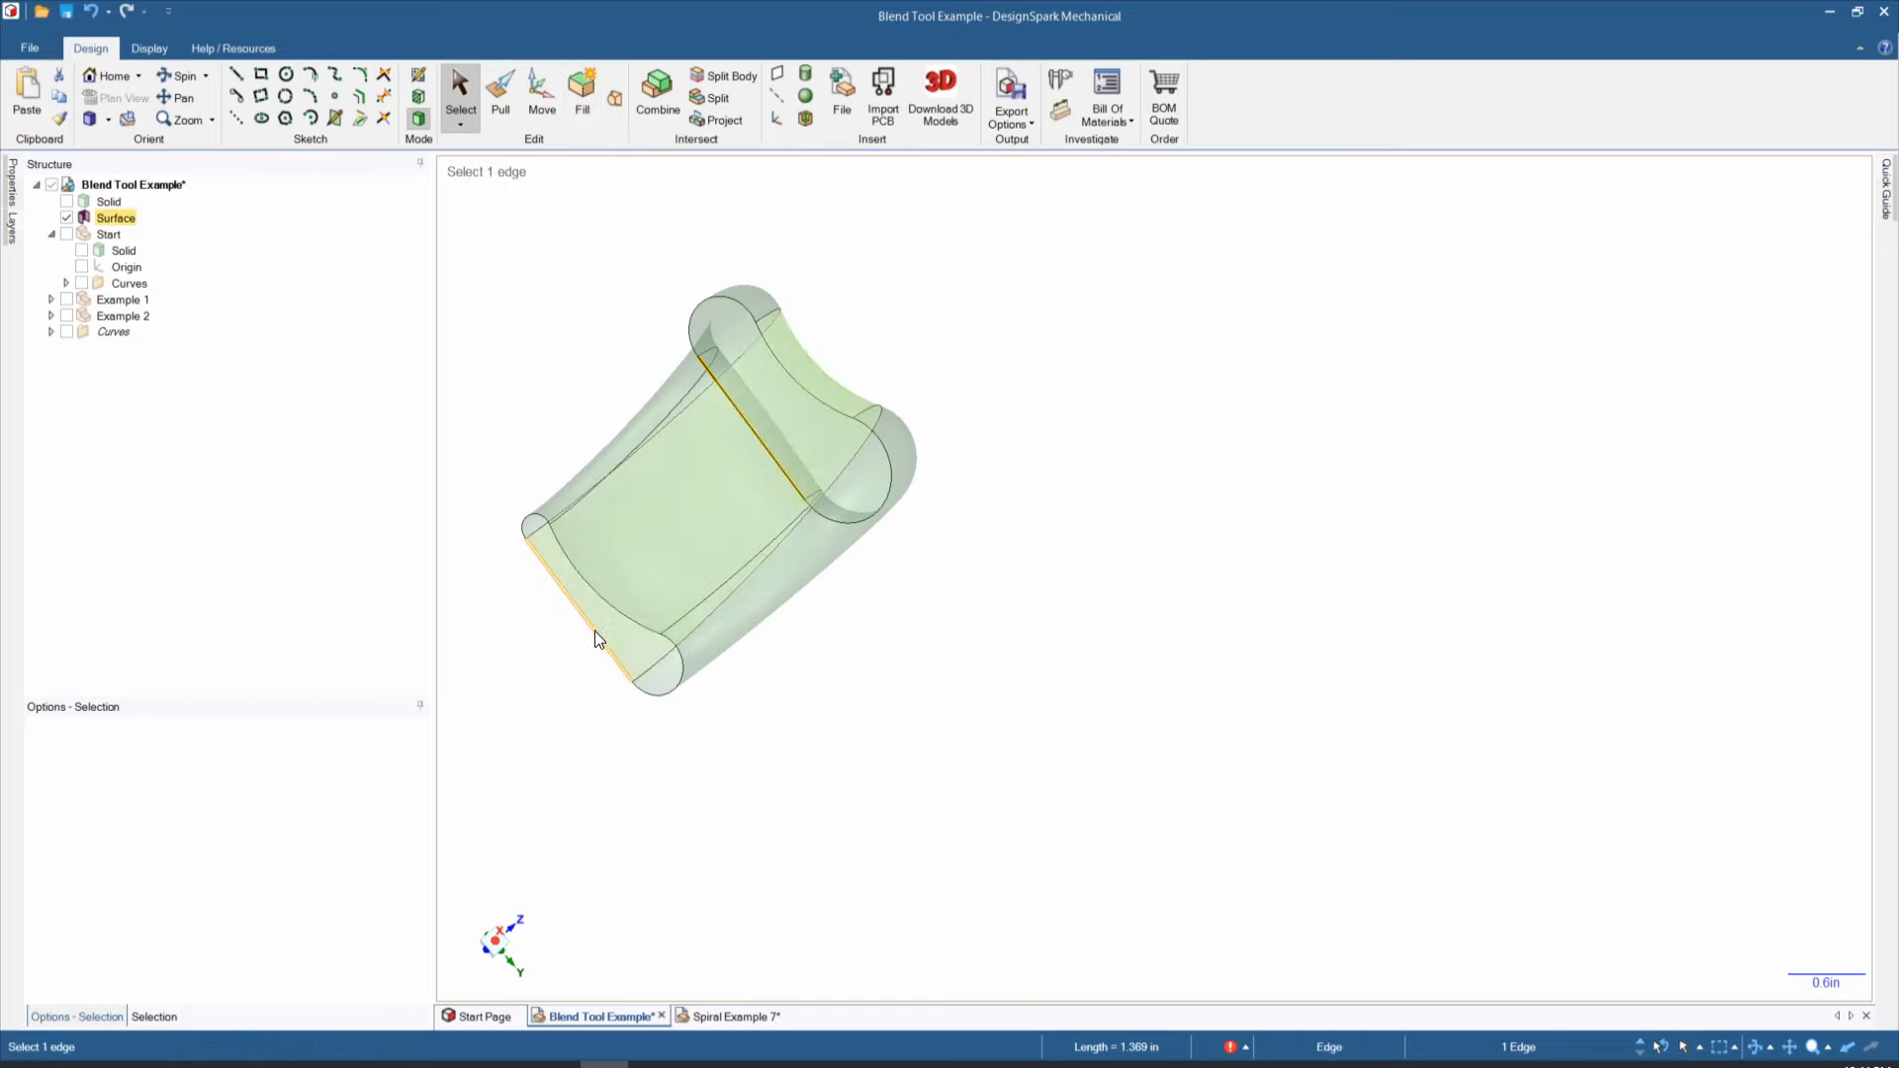
pyautogui.doubleClick(596, 631)
pyautogui.click(583, 86)
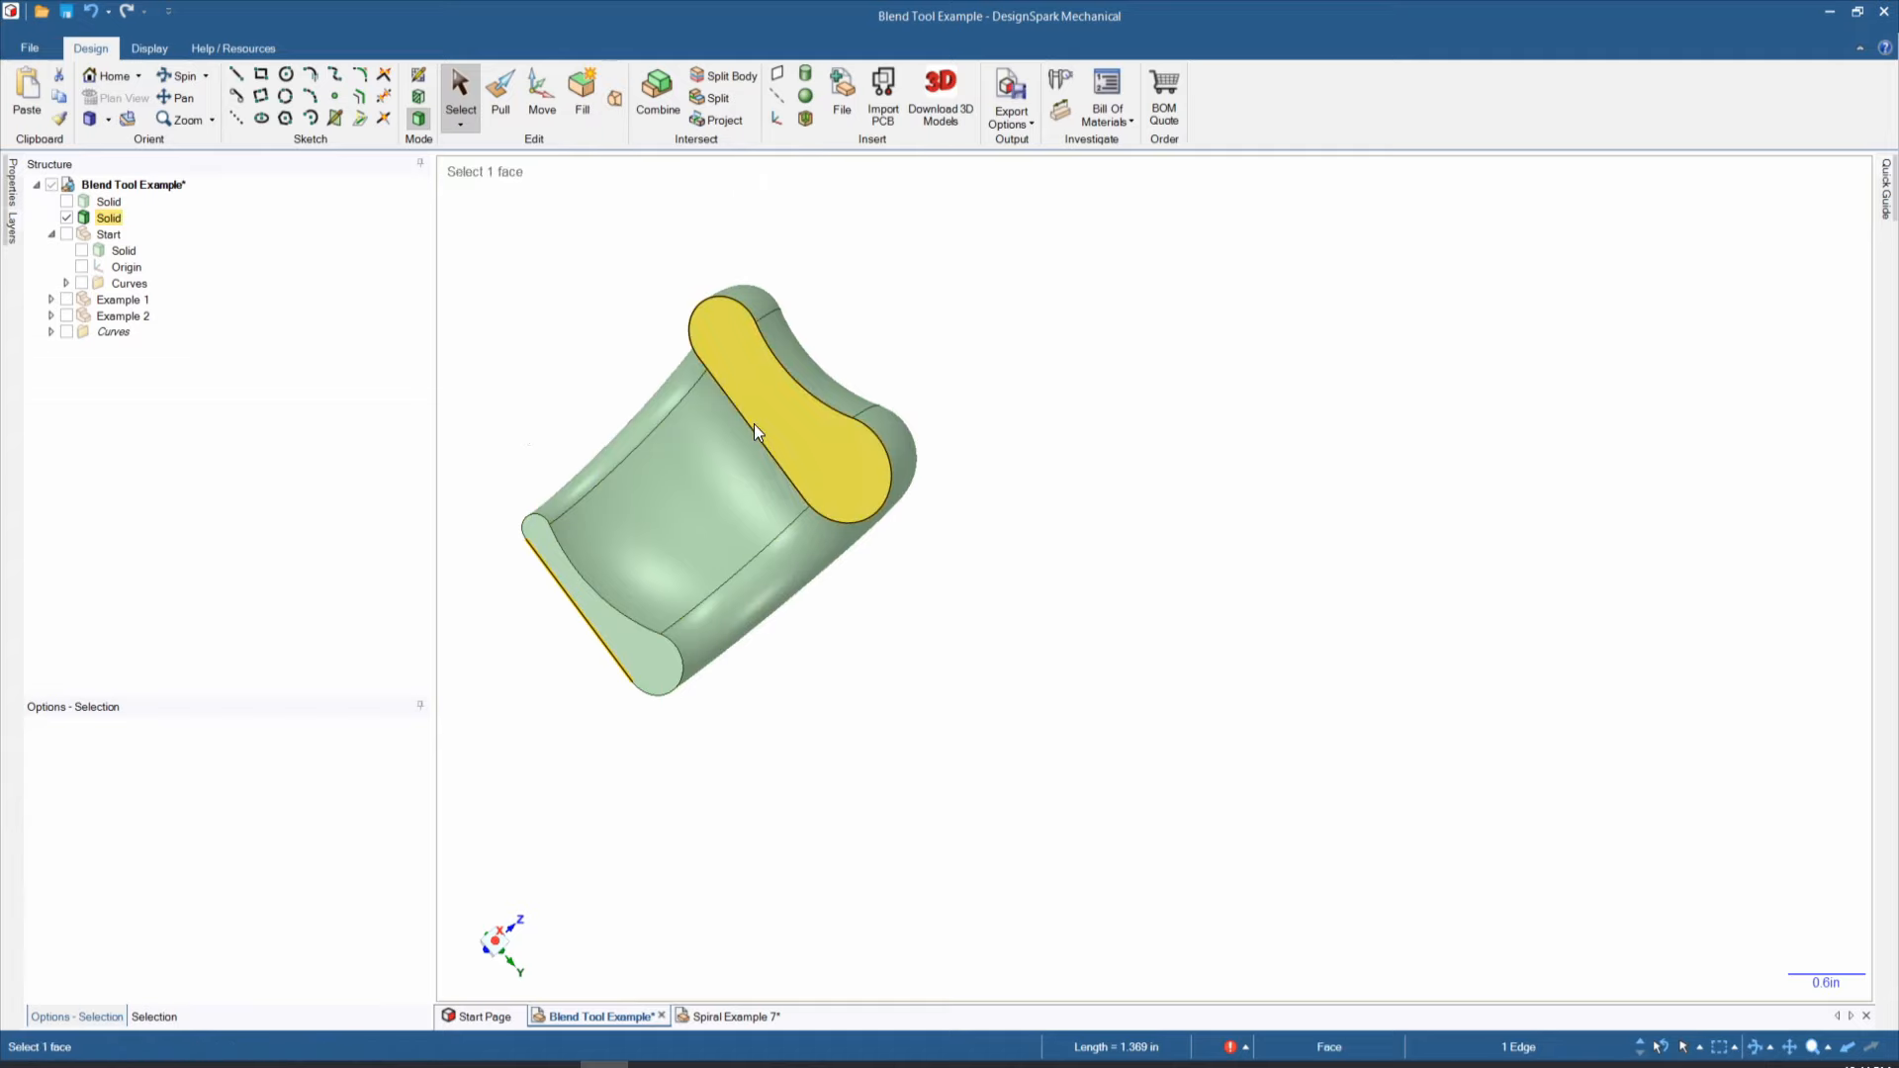
# Step: Show the thin end solid again and merge it with the arched solid using Combine
pyautogui.click(66, 201)
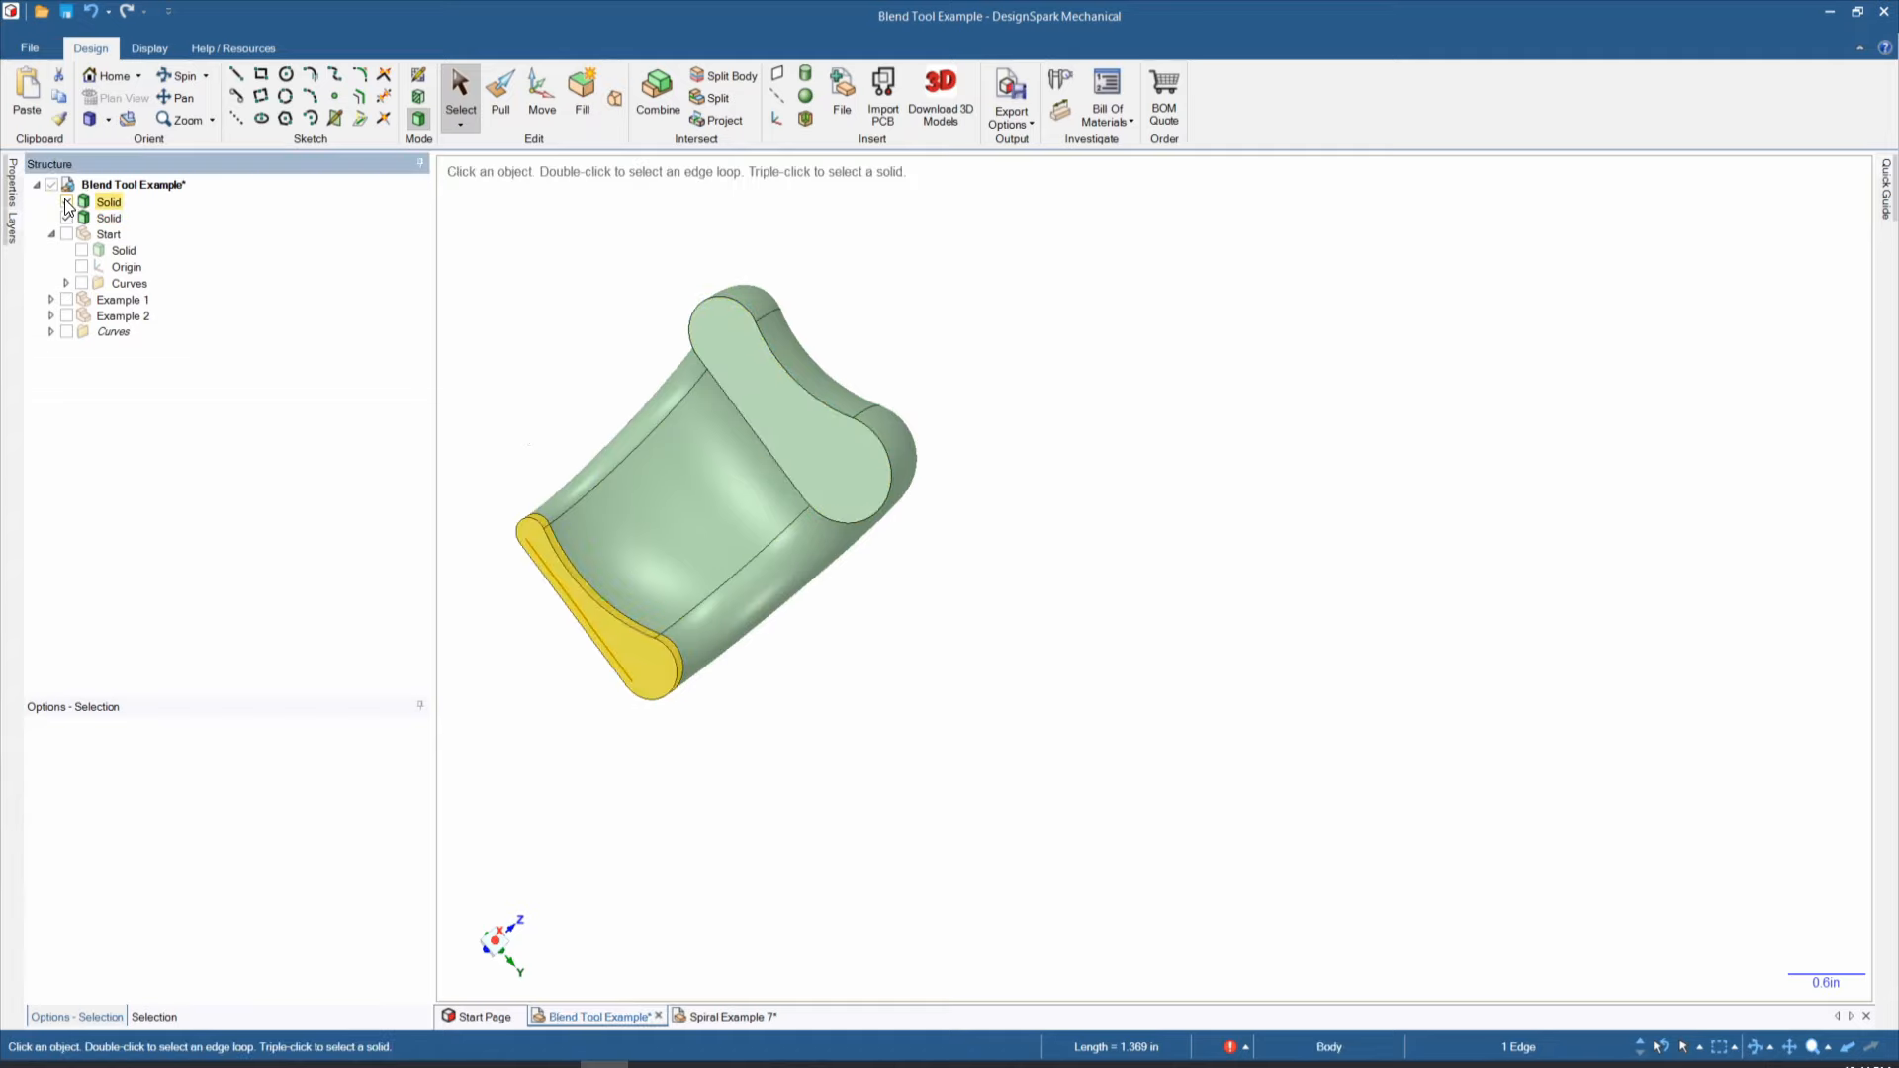
pyautogui.moveTo(546, 516); pyautogui.dragTo(427, 554, button='middle')
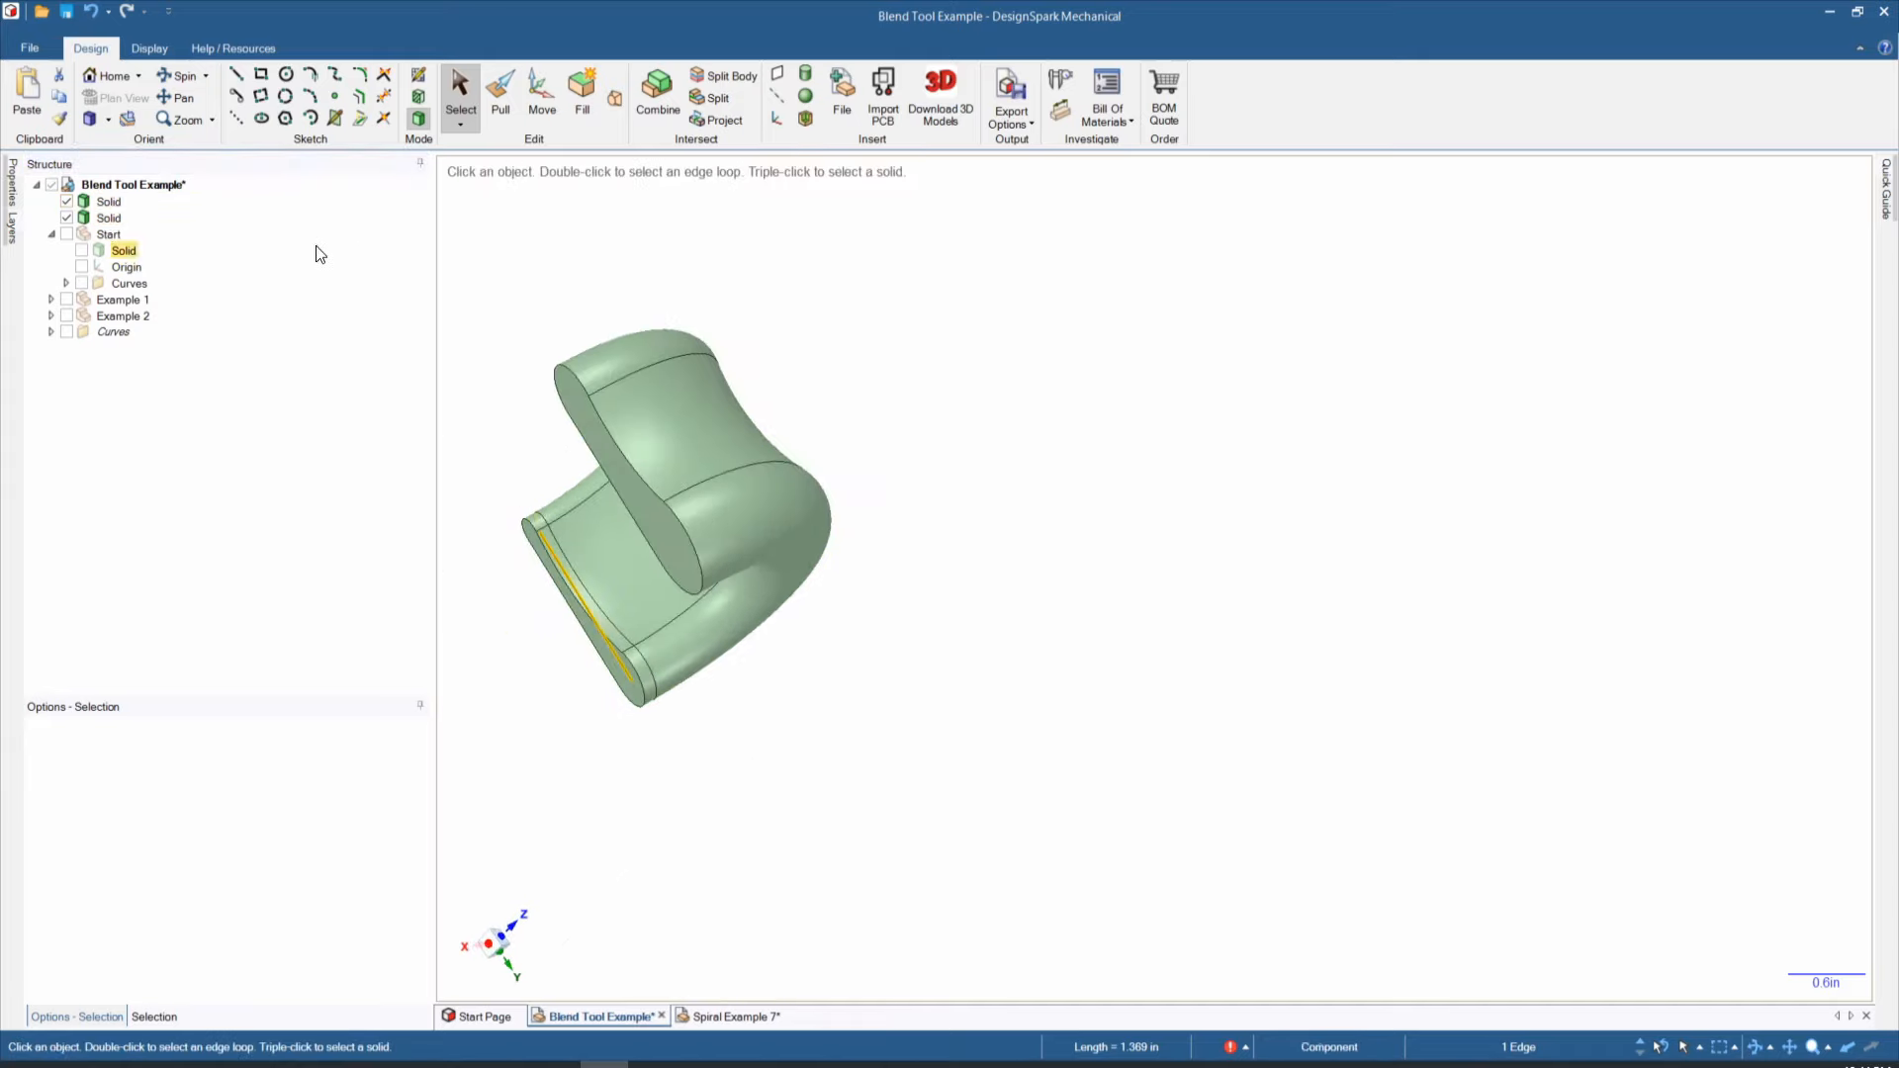
pyautogui.click(109, 203)
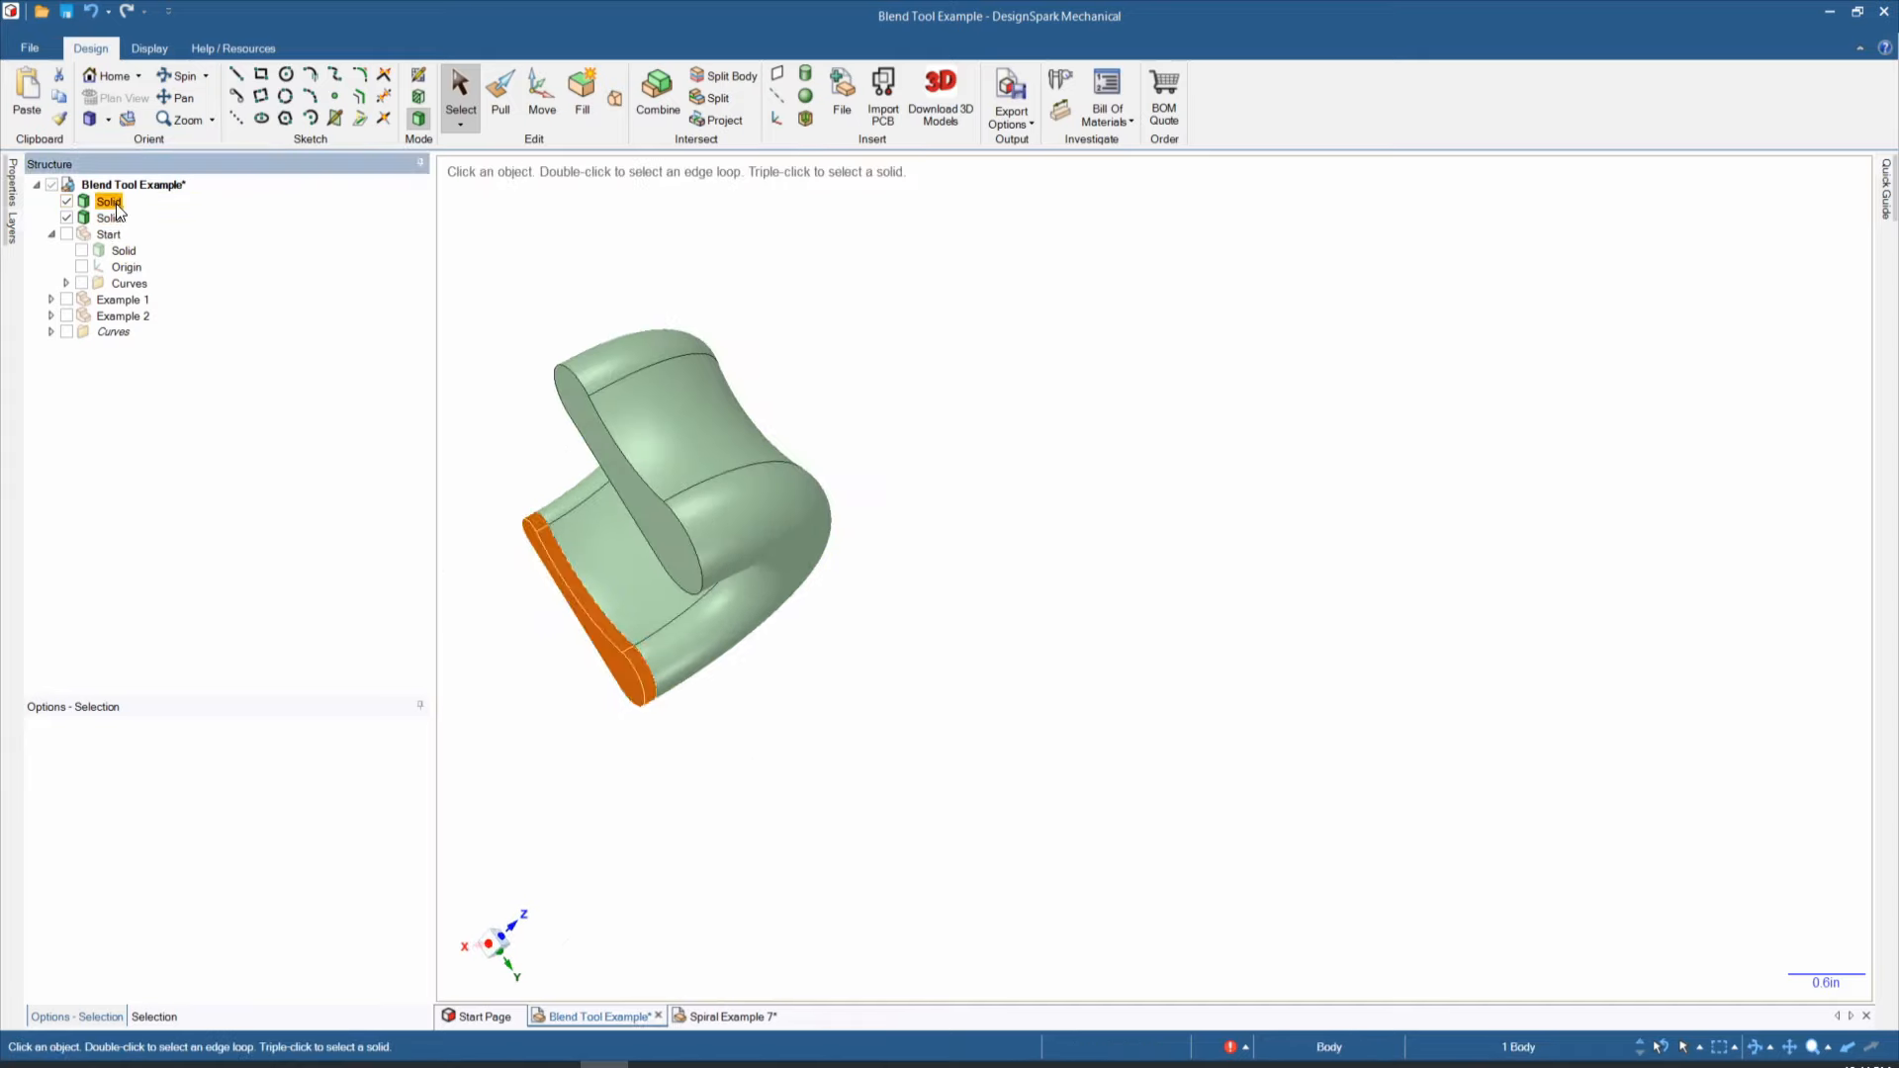
pyautogui.keyDown('ctrl'); pyautogui.click(116, 217); pyautogui.keyUp('ctrl')
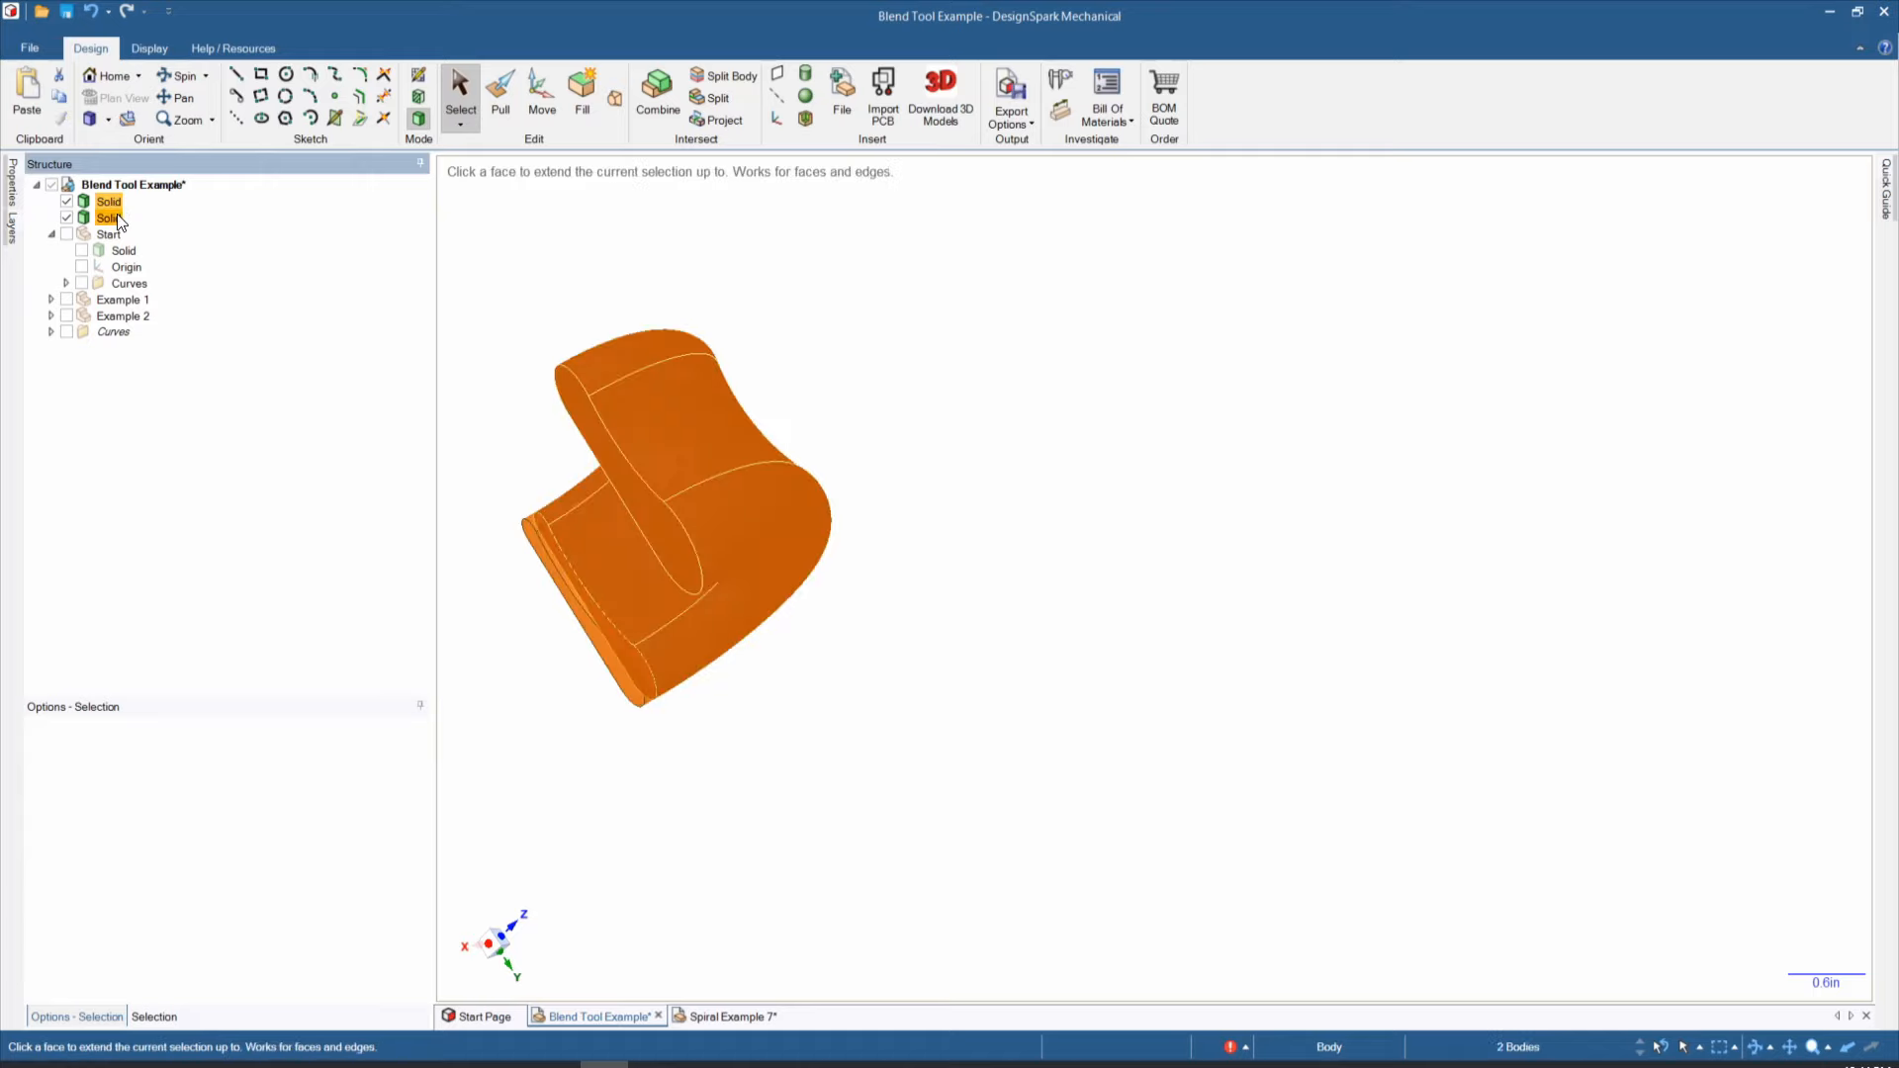
pyautogui.click(658, 94)
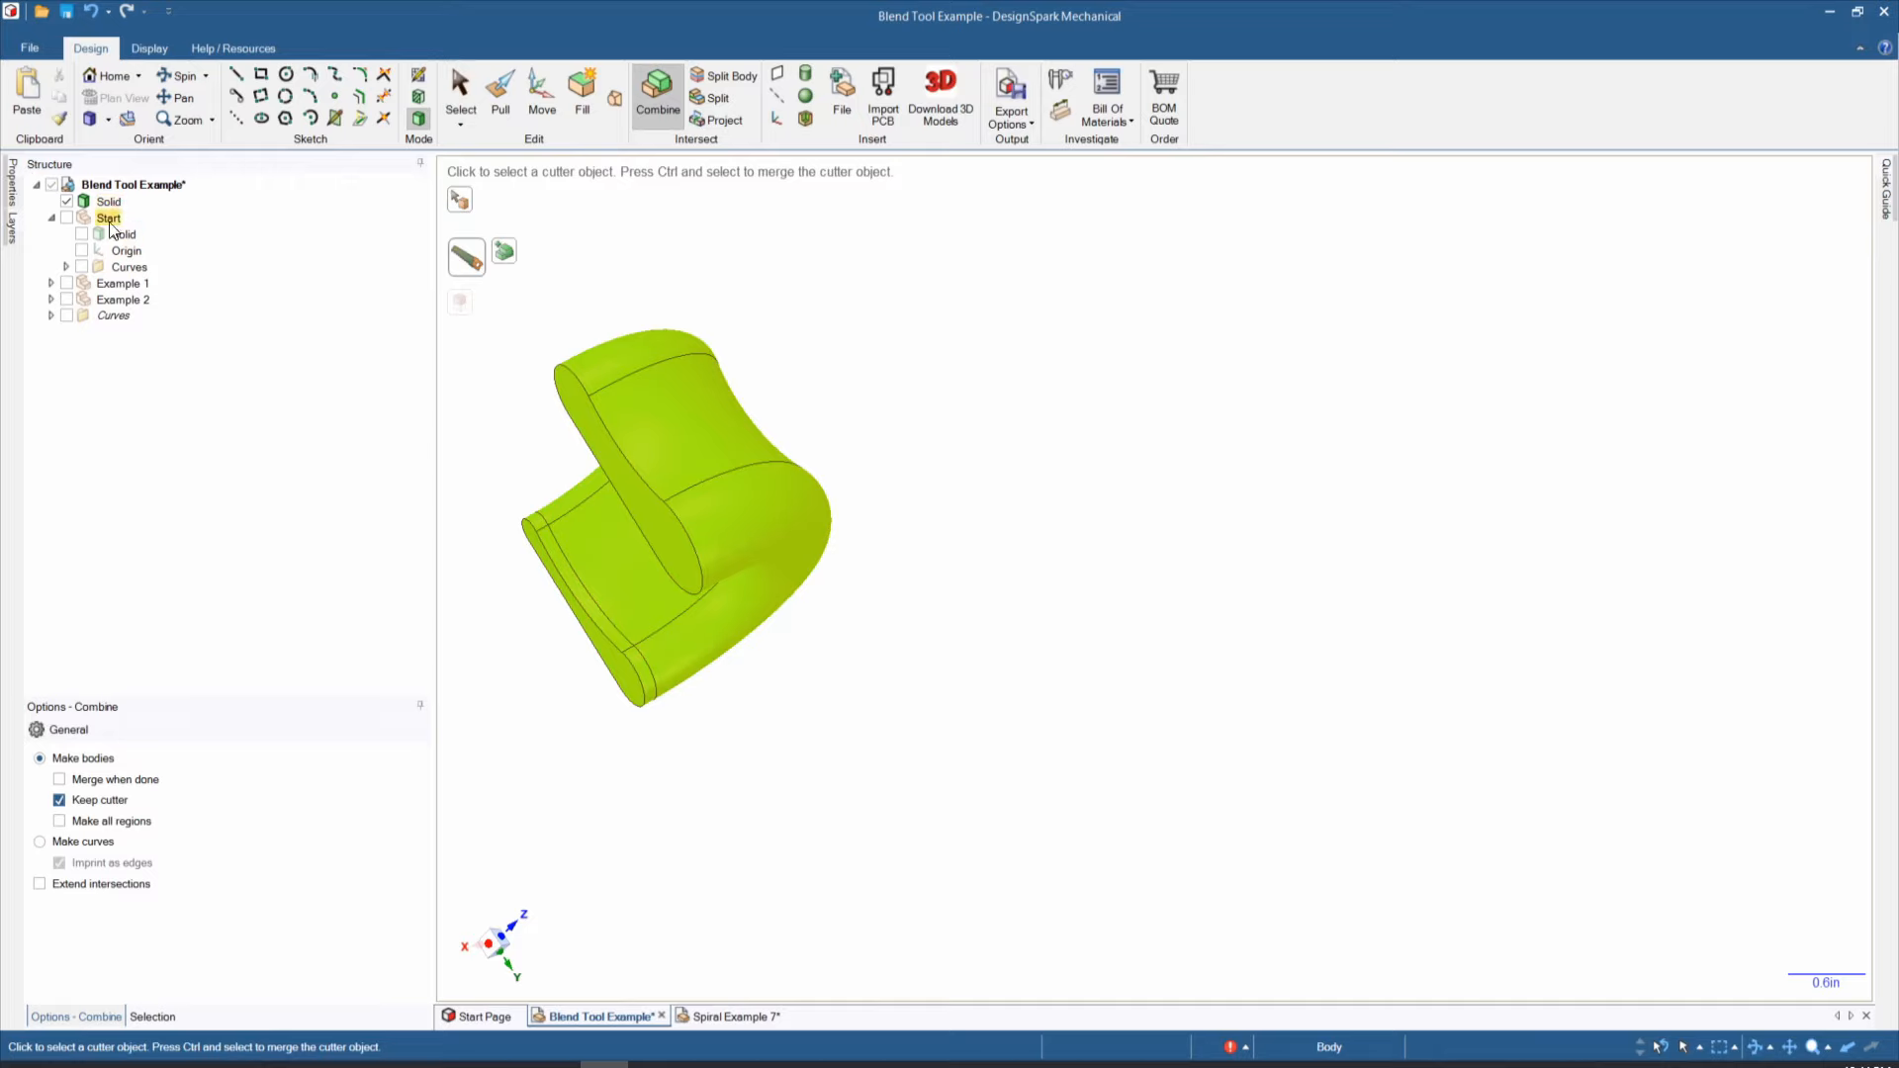
# Step: Show the Example 2 component and move the merged arched solid into it
pyautogui.click(51, 218)
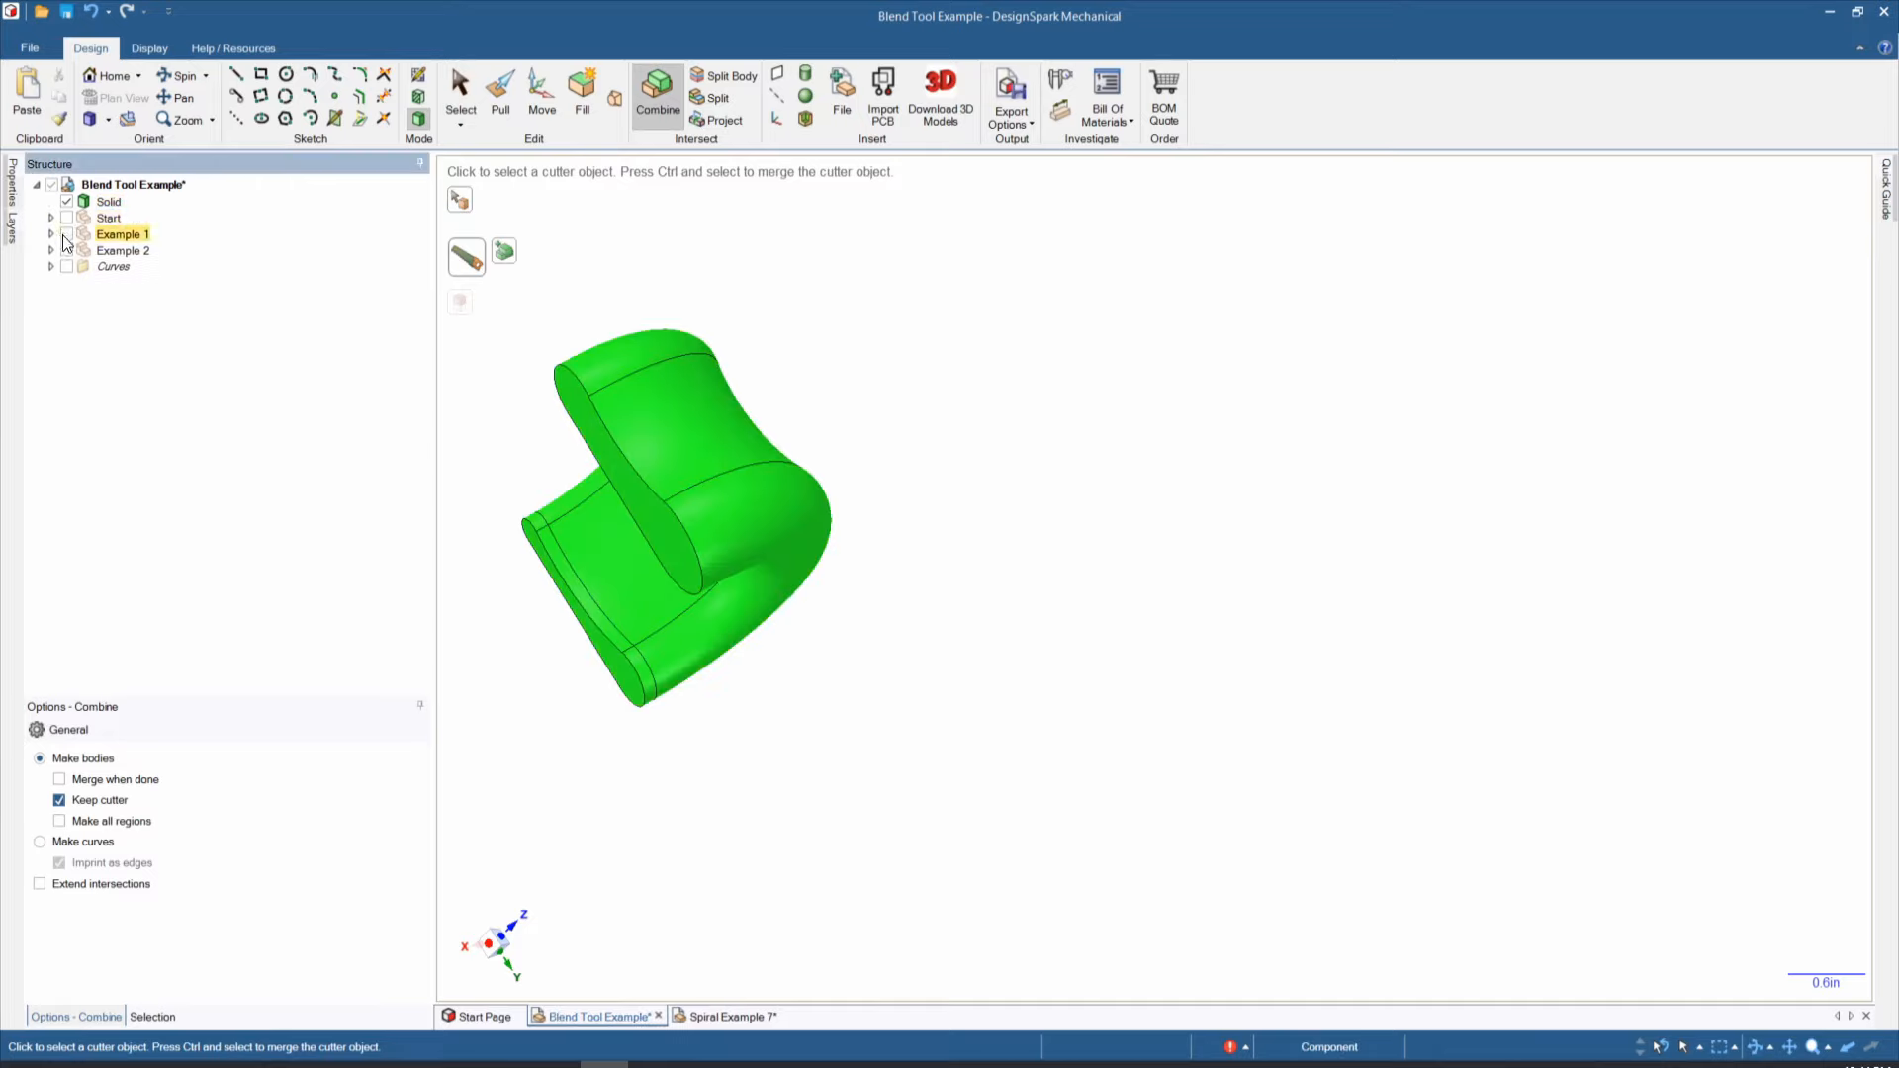
pyautogui.click(67, 251)
pyautogui.moveTo(636, 568); pyautogui.dragTo(526, 495, button='middle')
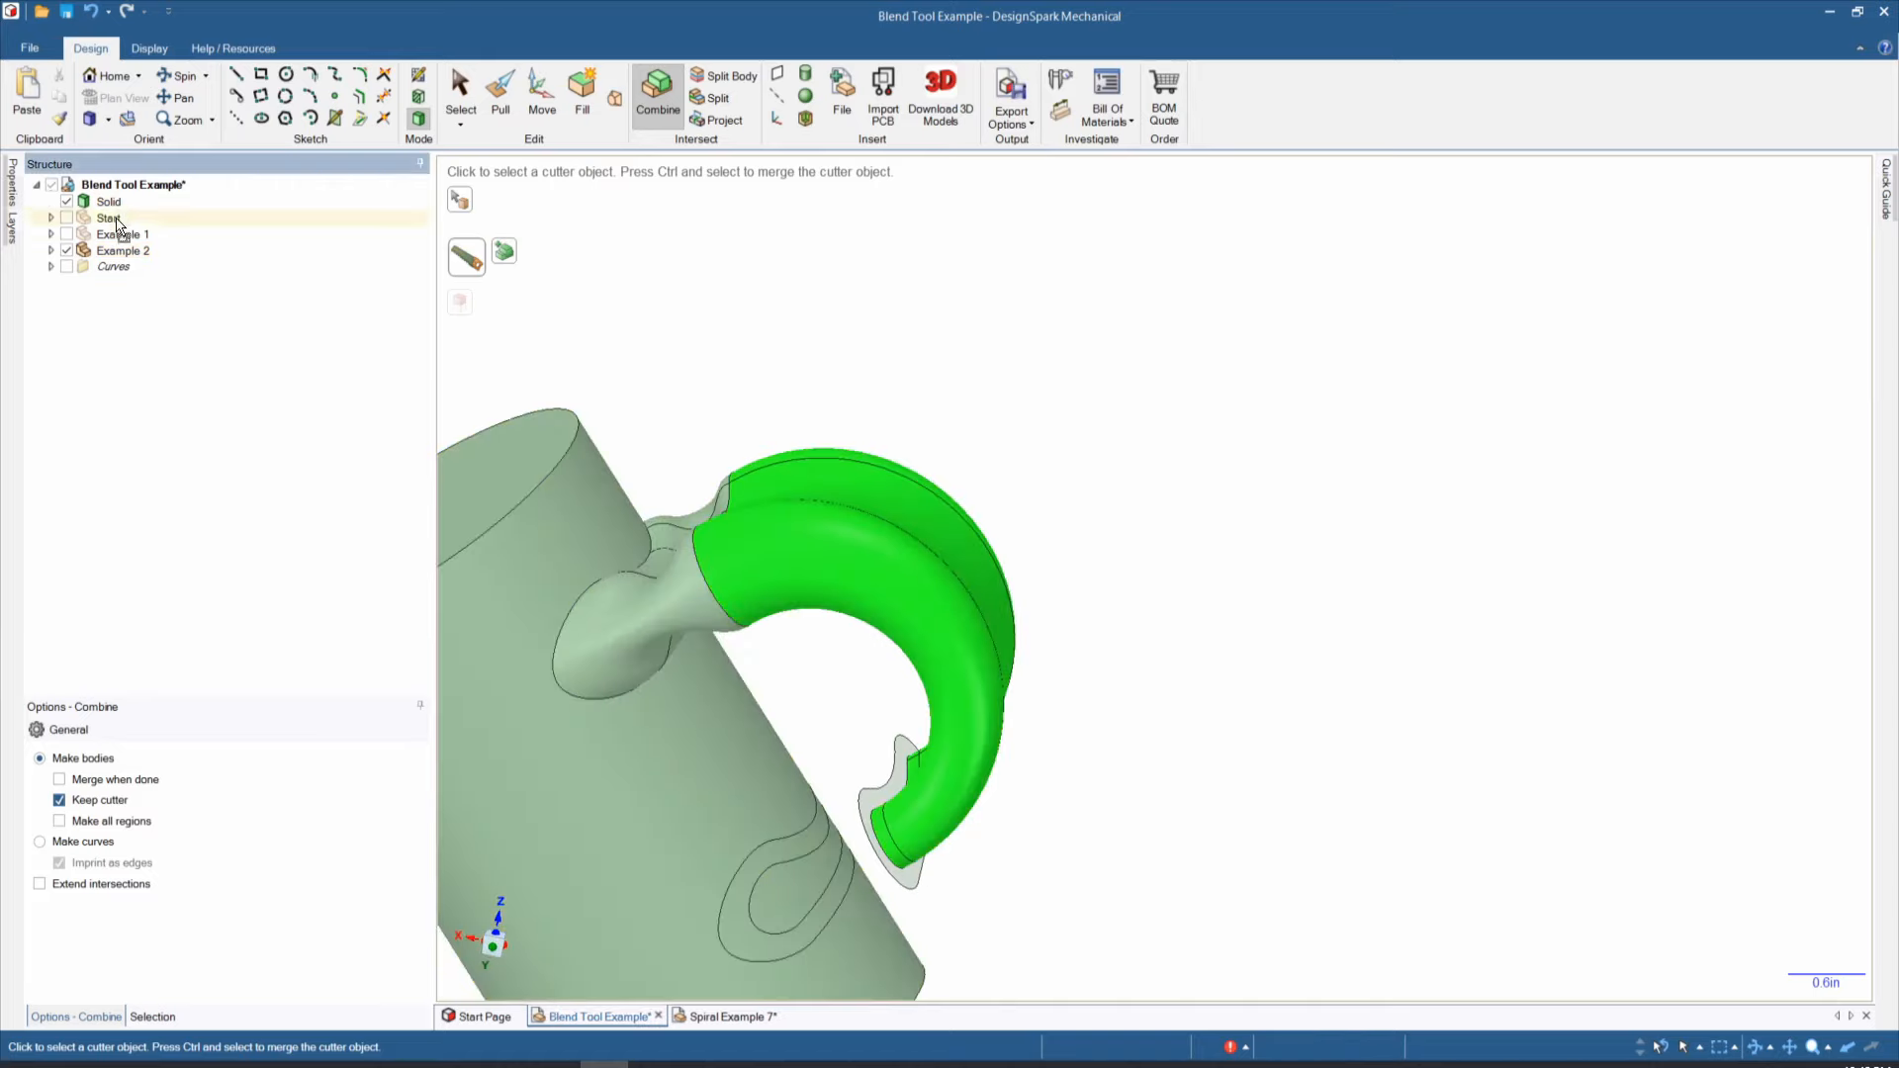
pyautogui.click(129, 254)
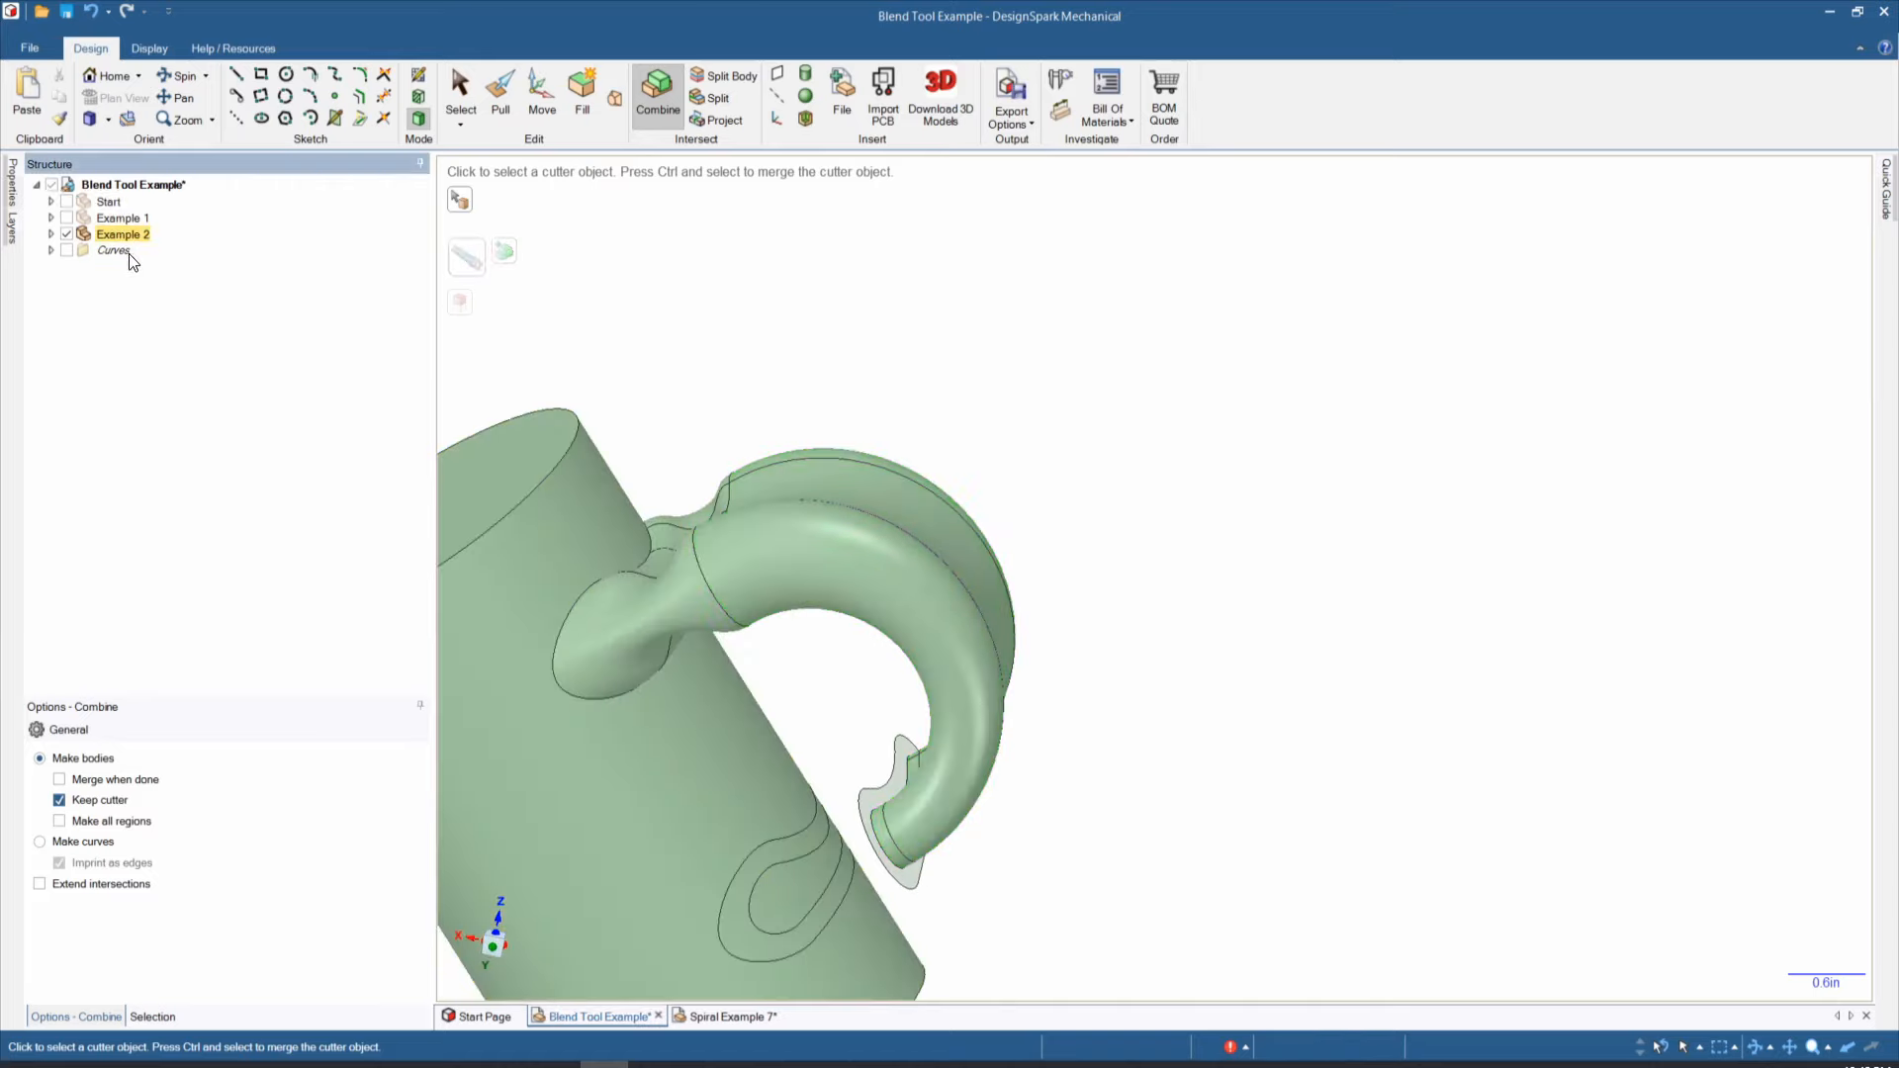
# Step: Merge the two solids inside Example 2 into one body with Combine
pyautogui.click(51, 234)
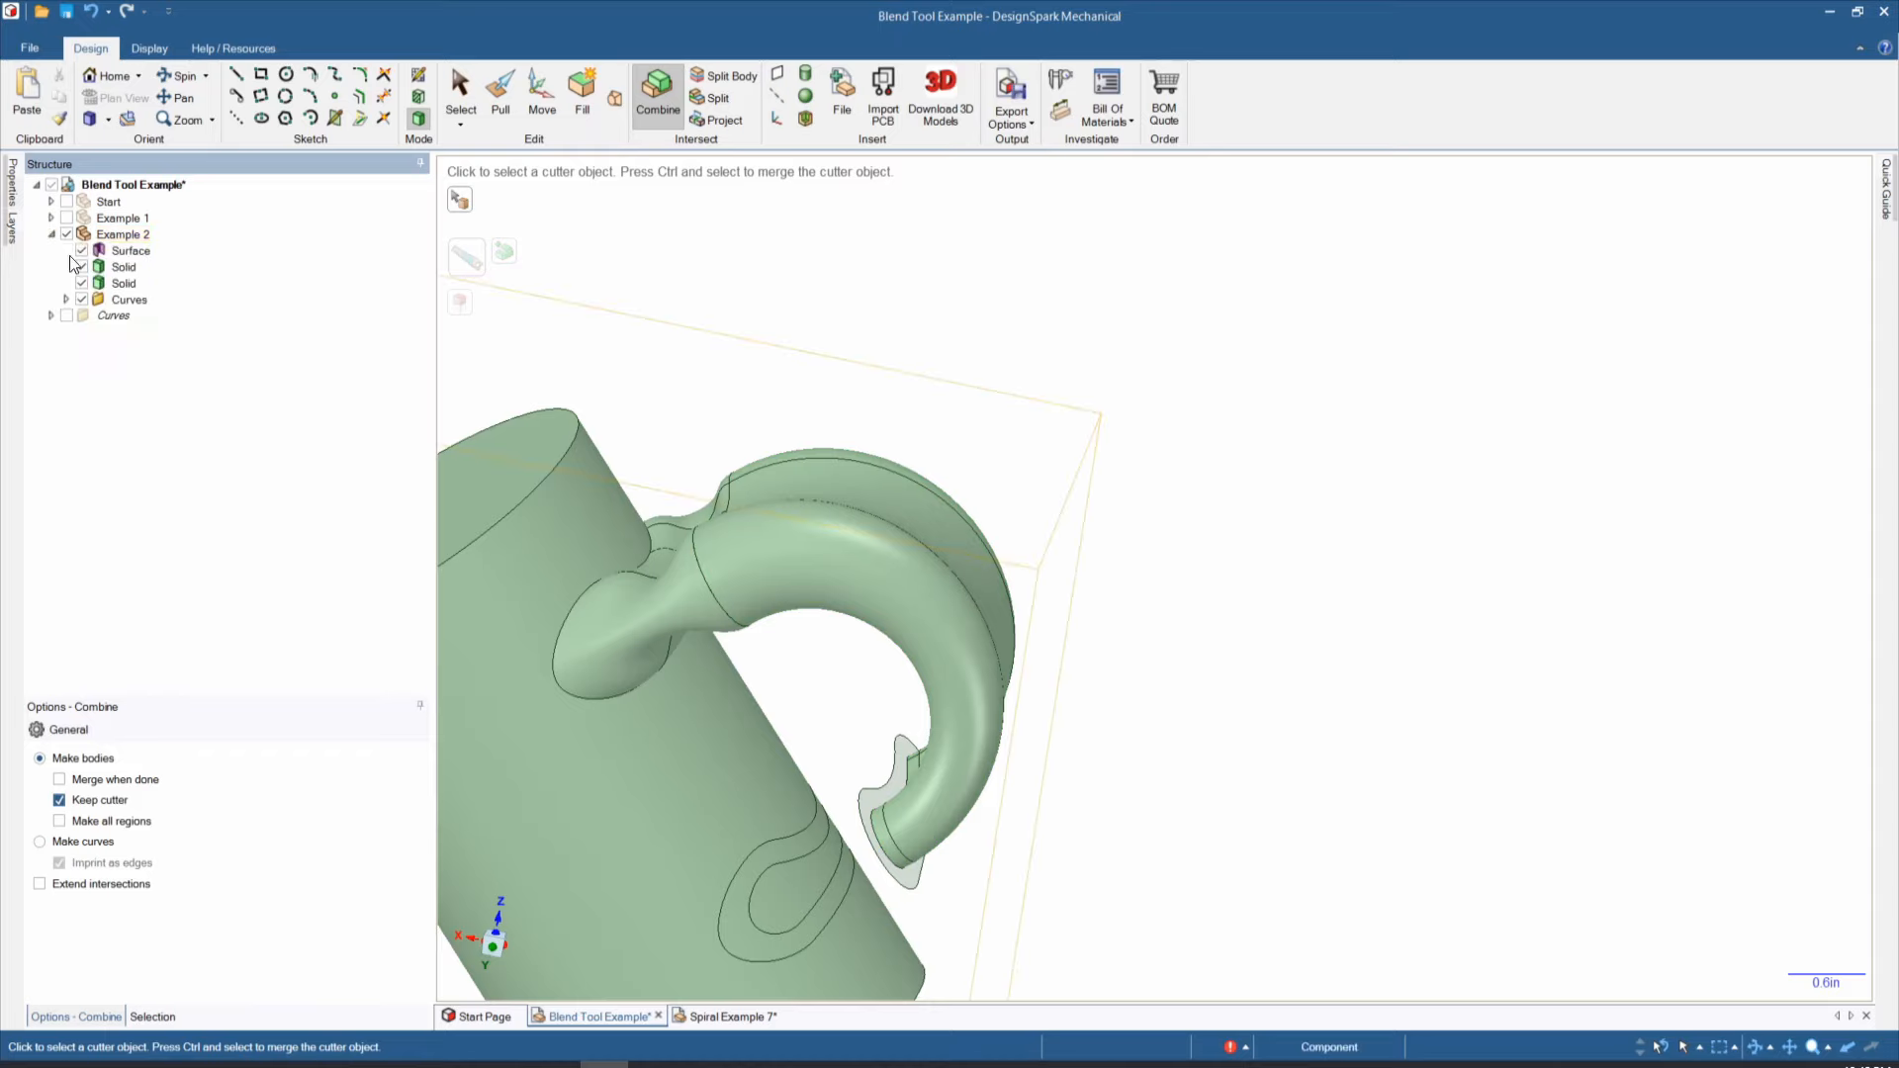
pyautogui.click(458, 201)
pyautogui.click(125, 267)
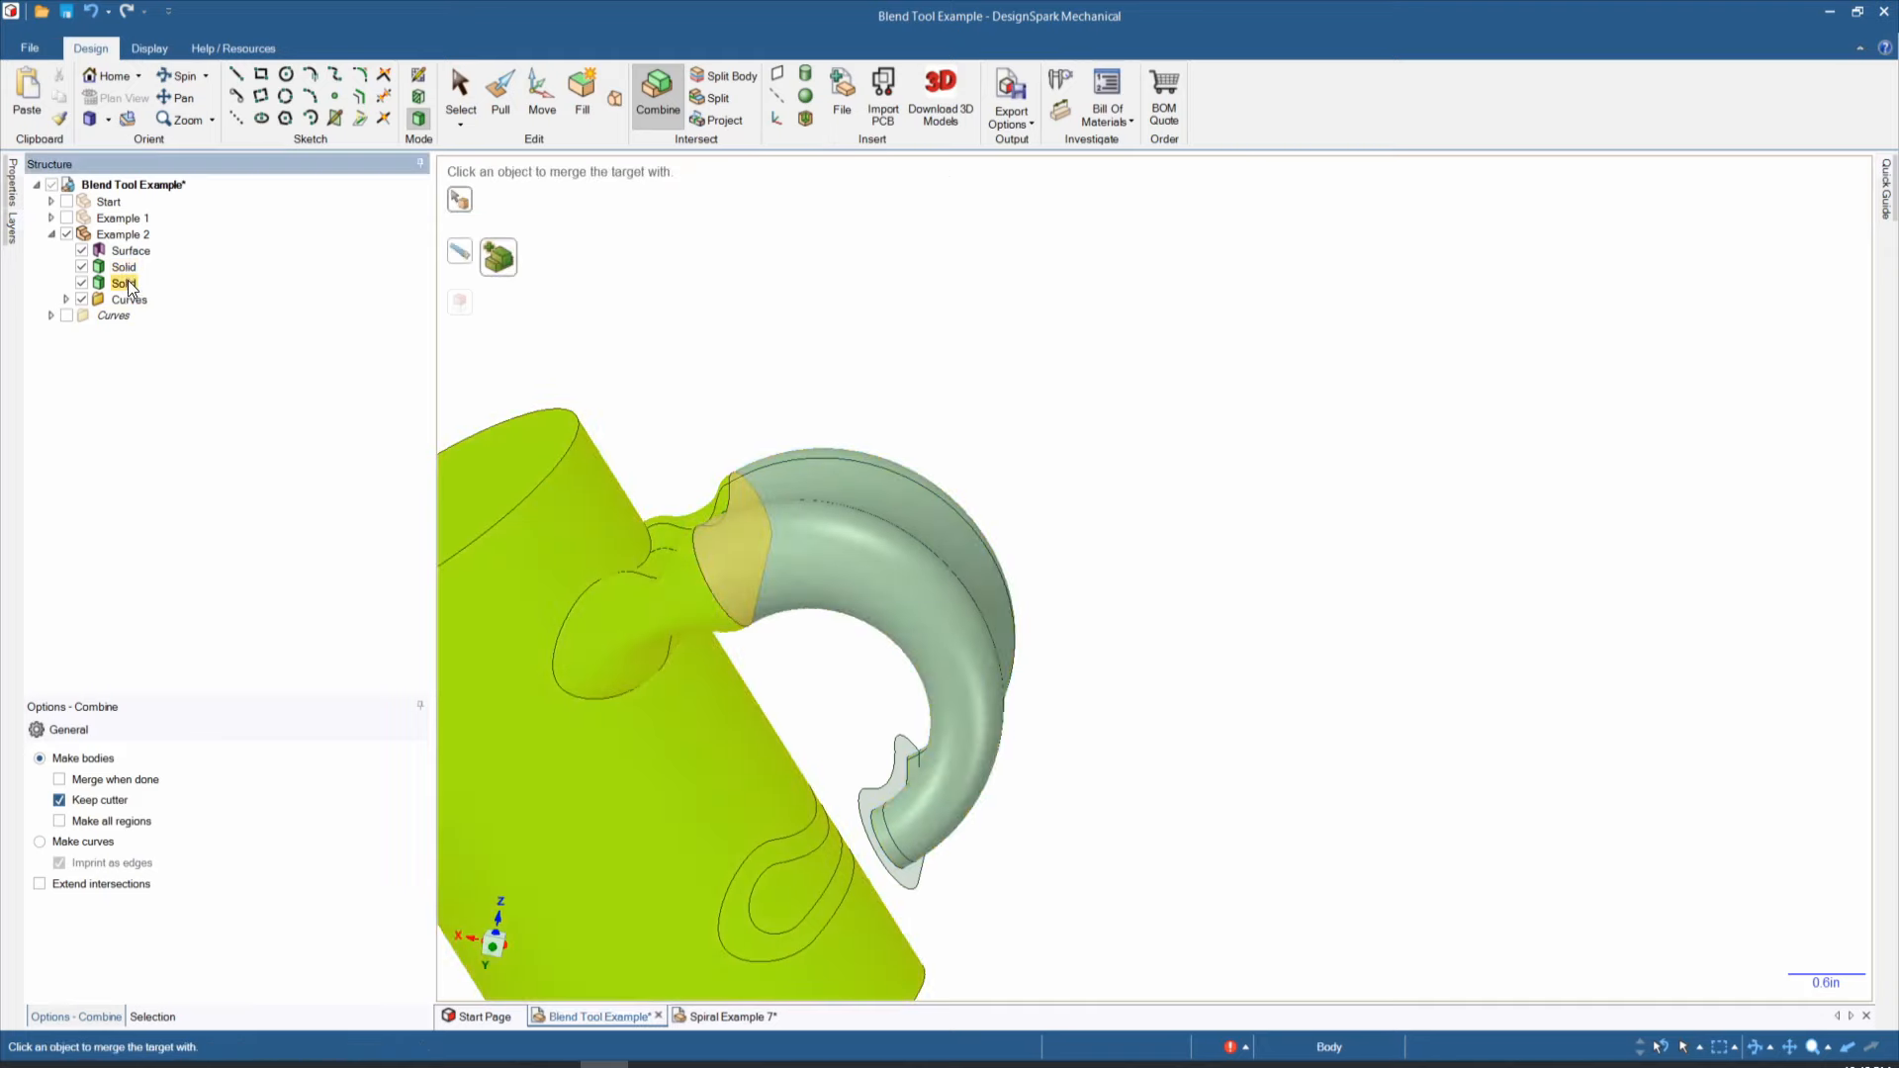
pyautogui.click(125, 284)
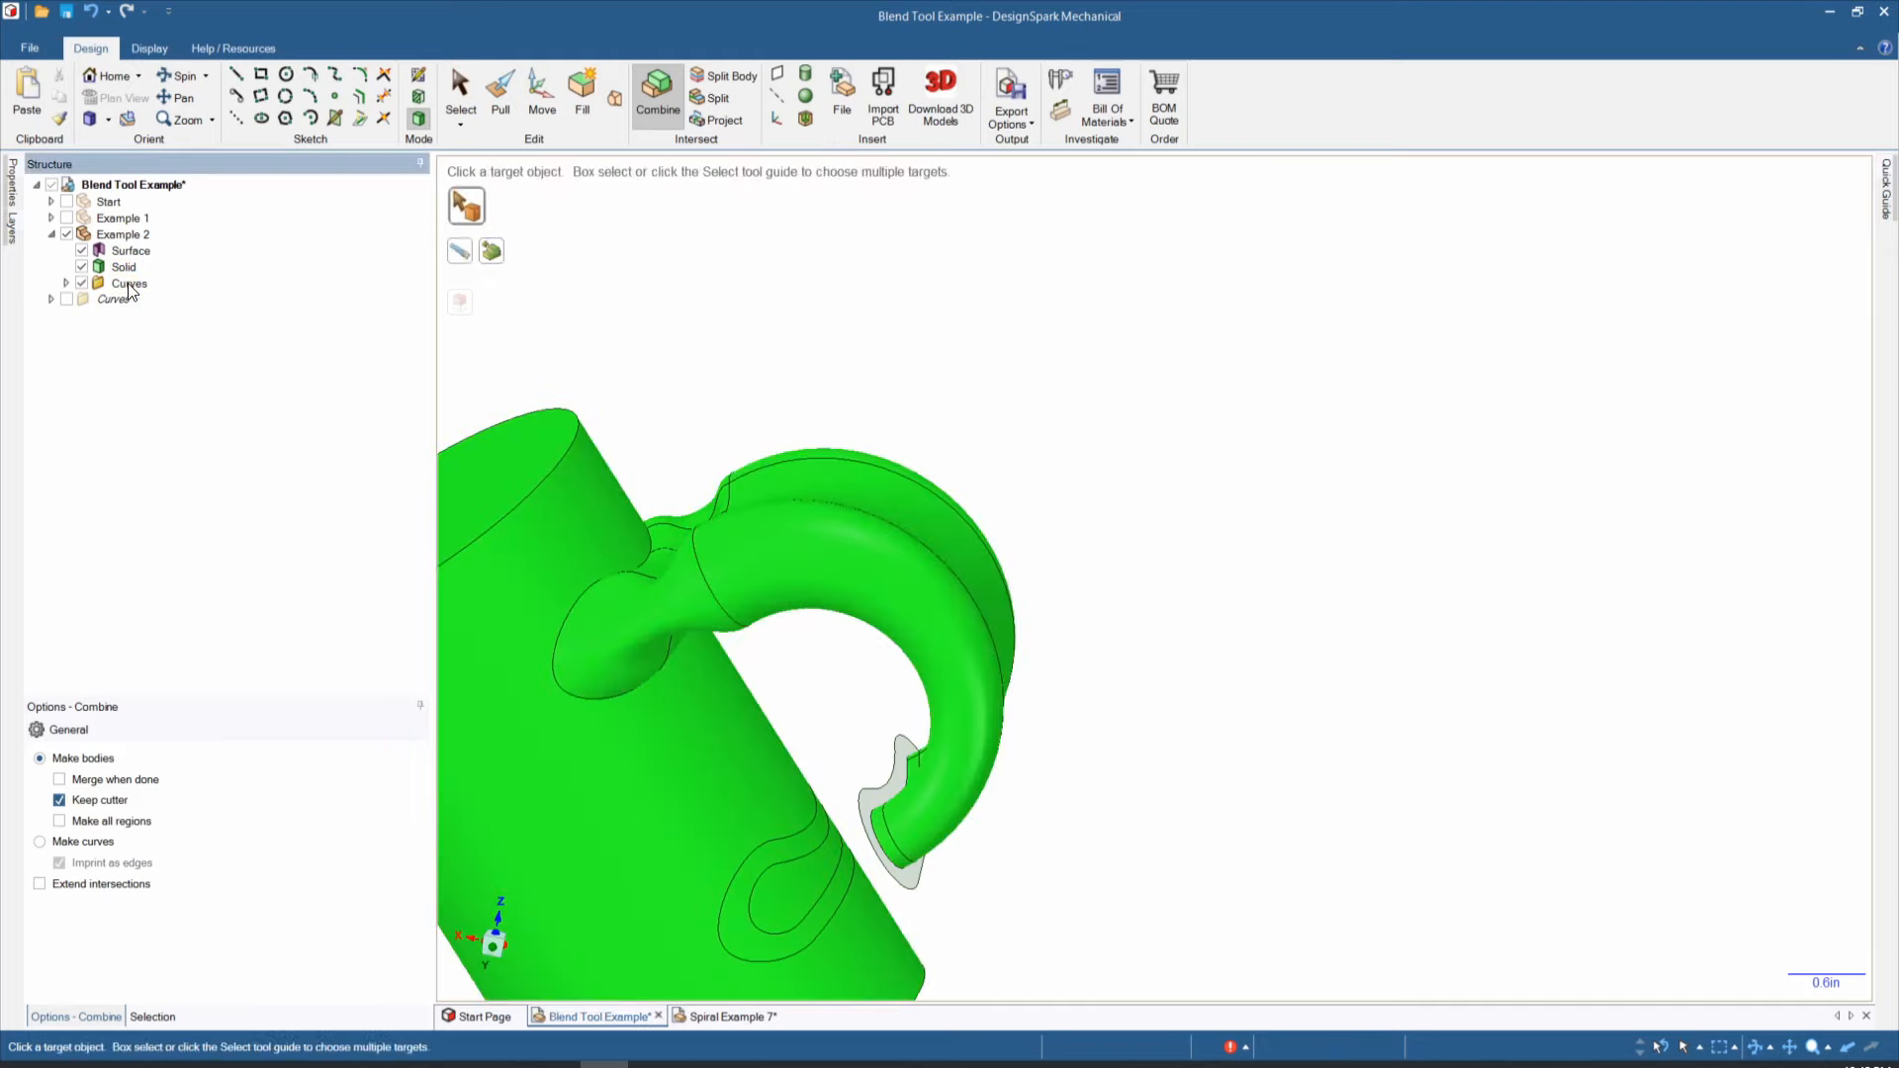
# Step: Examine the merged arched handle and its free end above the cylinder from several sides
pyautogui.scroll(-5, 801, 643)
pyautogui.moveTo(788, 716); pyautogui.dragTo(626, 530, button='middle')
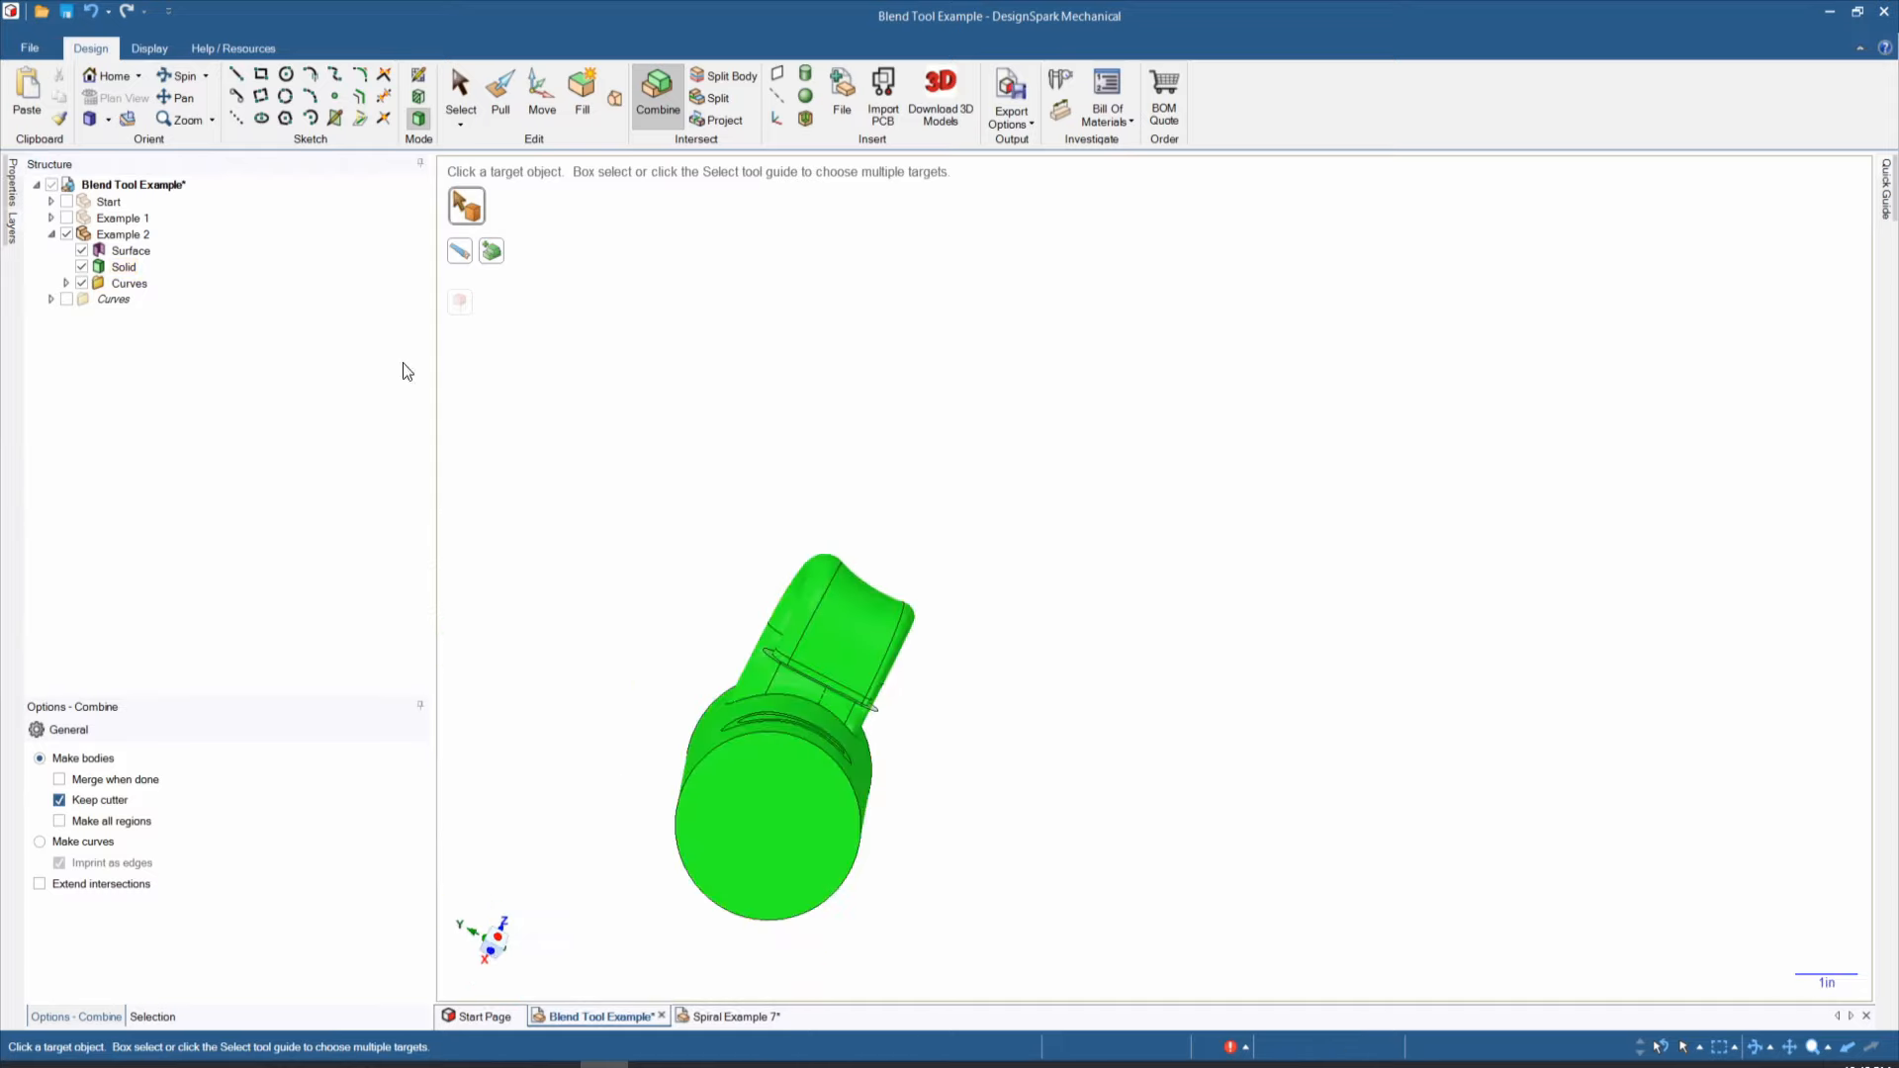
pyautogui.click(114, 78)
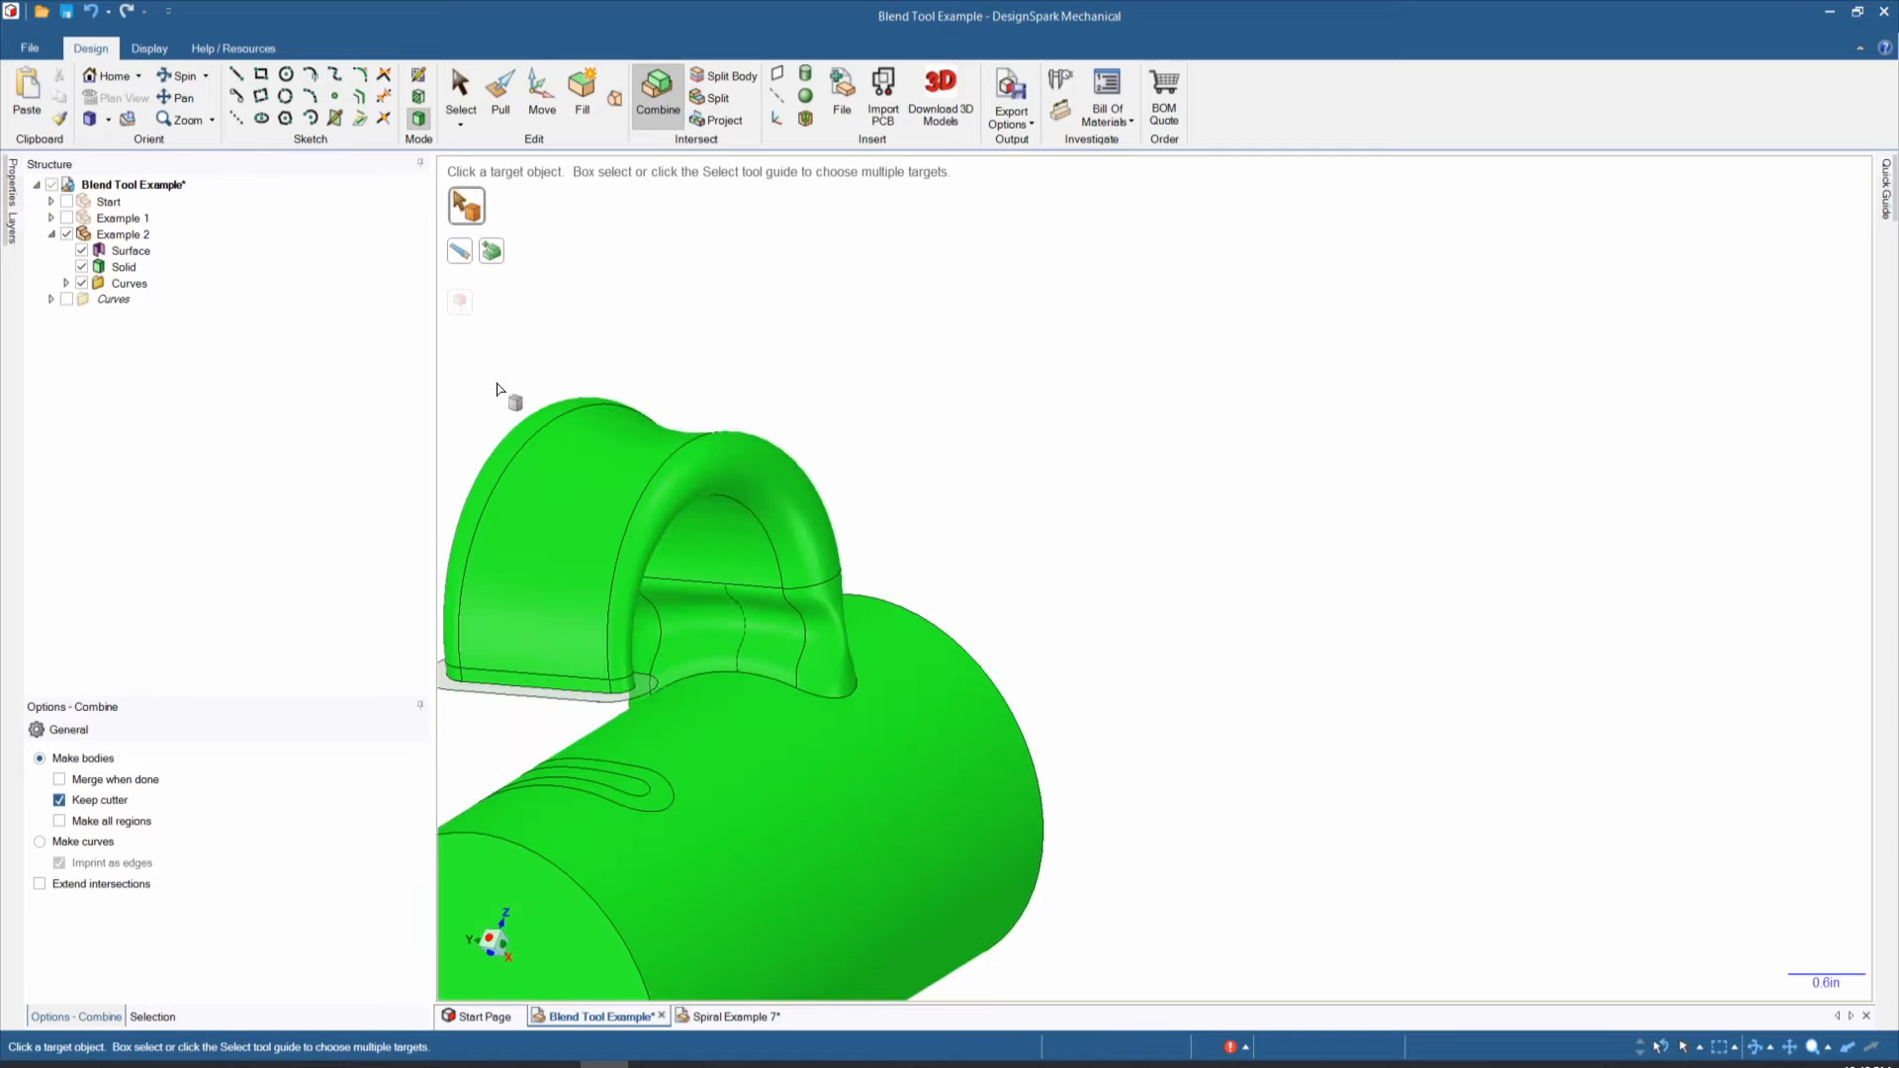
pyautogui.press('Escape')
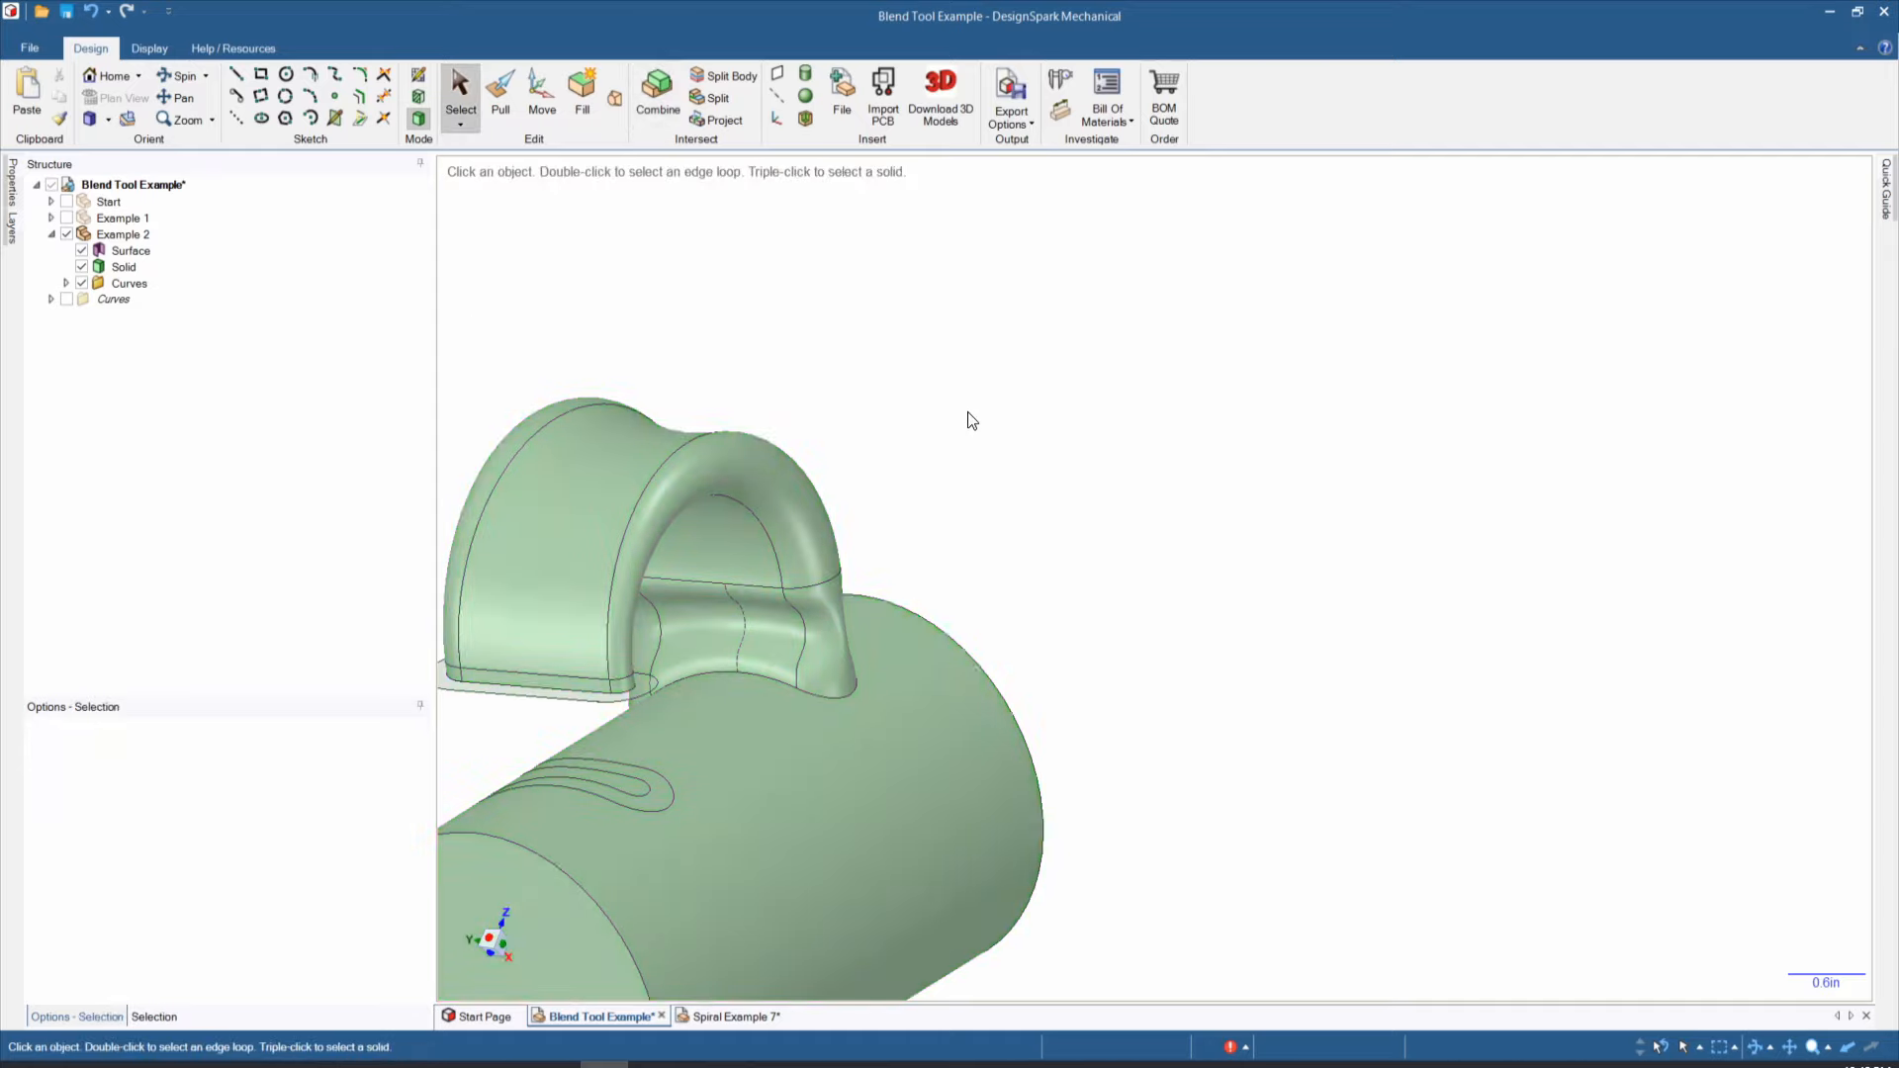
pyautogui.scroll(-3, 960, 542)
pyautogui.moveTo(824, 770); pyautogui.dragTo(753, 754, button='middle')
pyautogui.scroll(4, 952, 606)
pyautogui.moveTo(816, 695)
pyautogui.mouseDown(button='middle')
pyautogui.moveTo(775, 762)
pyautogui.moveTo(975, 666)
pyautogui.moveTo(996, 719)
pyautogui.mouseUp(button='middle')
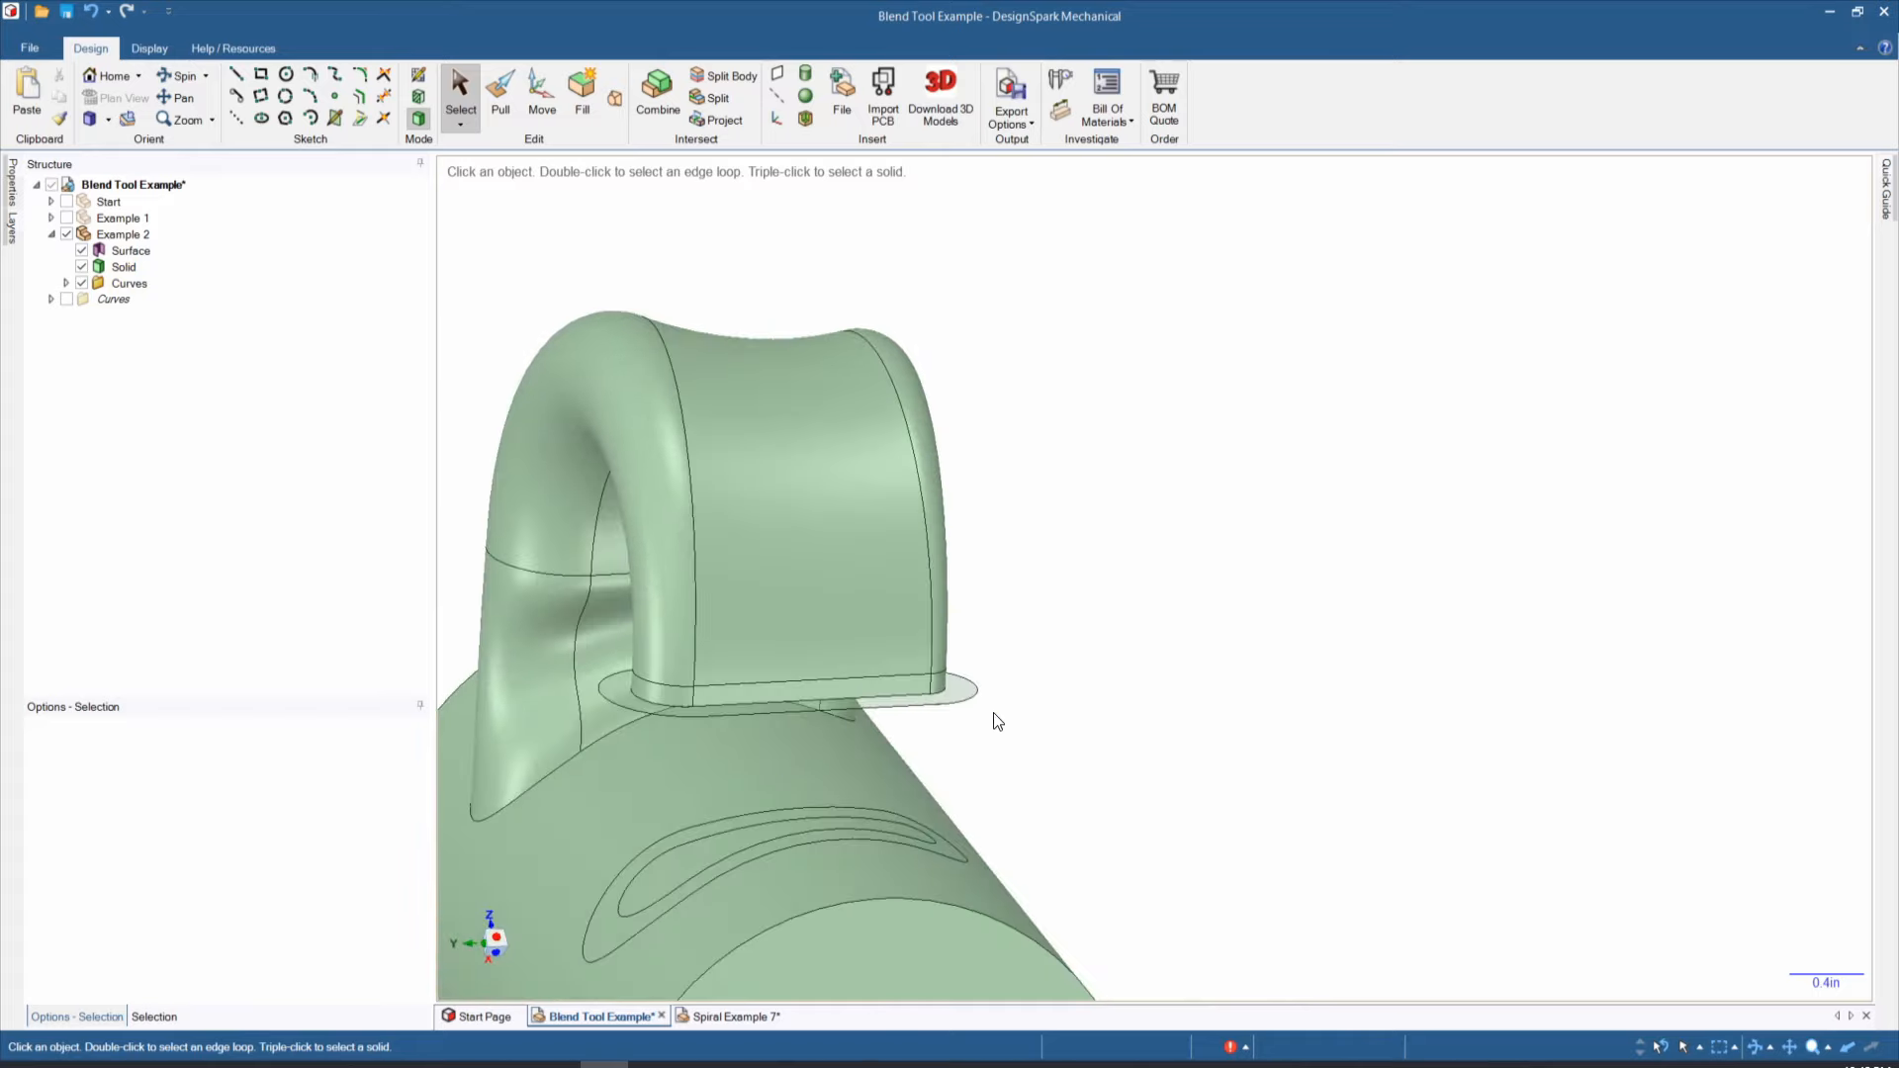
pyautogui.scroll(-3, 1061, 744)
pyautogui.click(736, 758)
pyautogui.moveTo(736, 758); pyautogui.dragTo(887, 730, button='middle')
pyautogui.scroll(4, 886, 730)
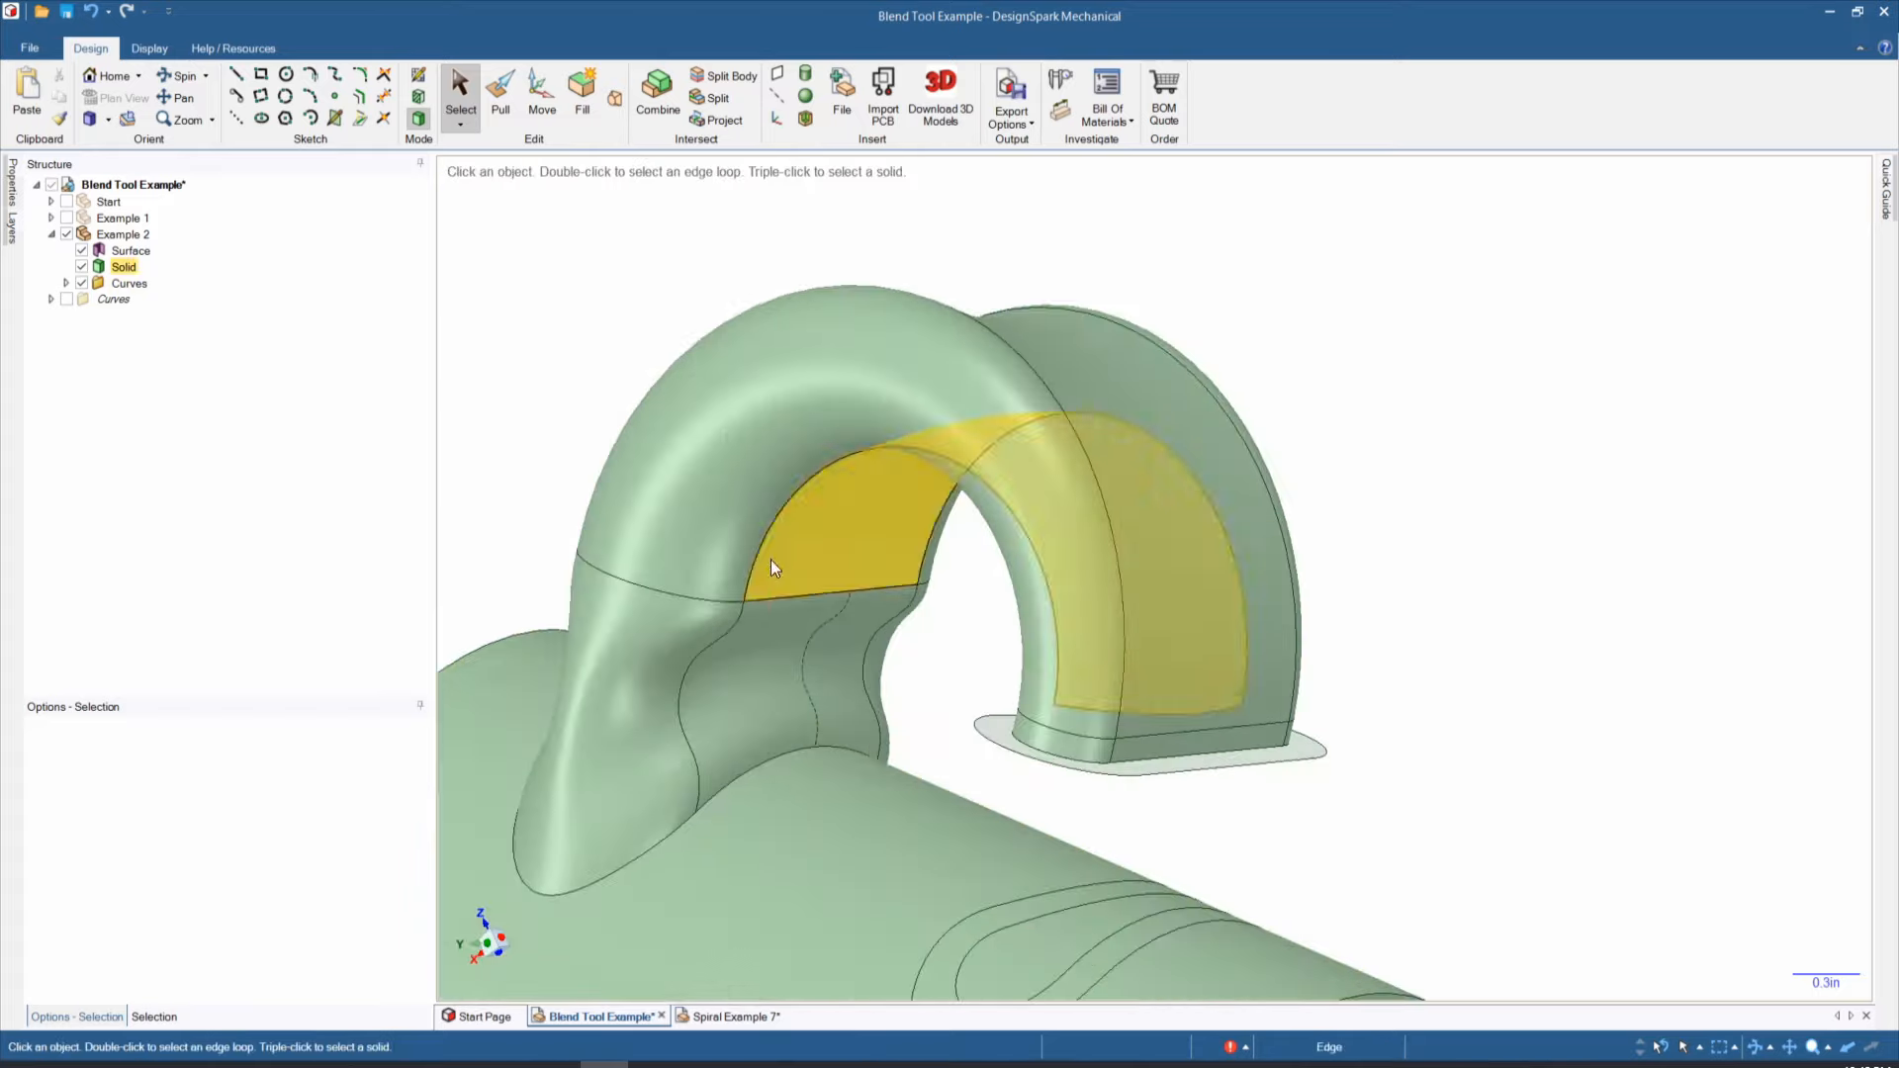
pyautogui.scroll(-4, 924, 518)
pyautogui.moveTo(948, 648); pyautogui.dragTo(938, 571, button='middle')
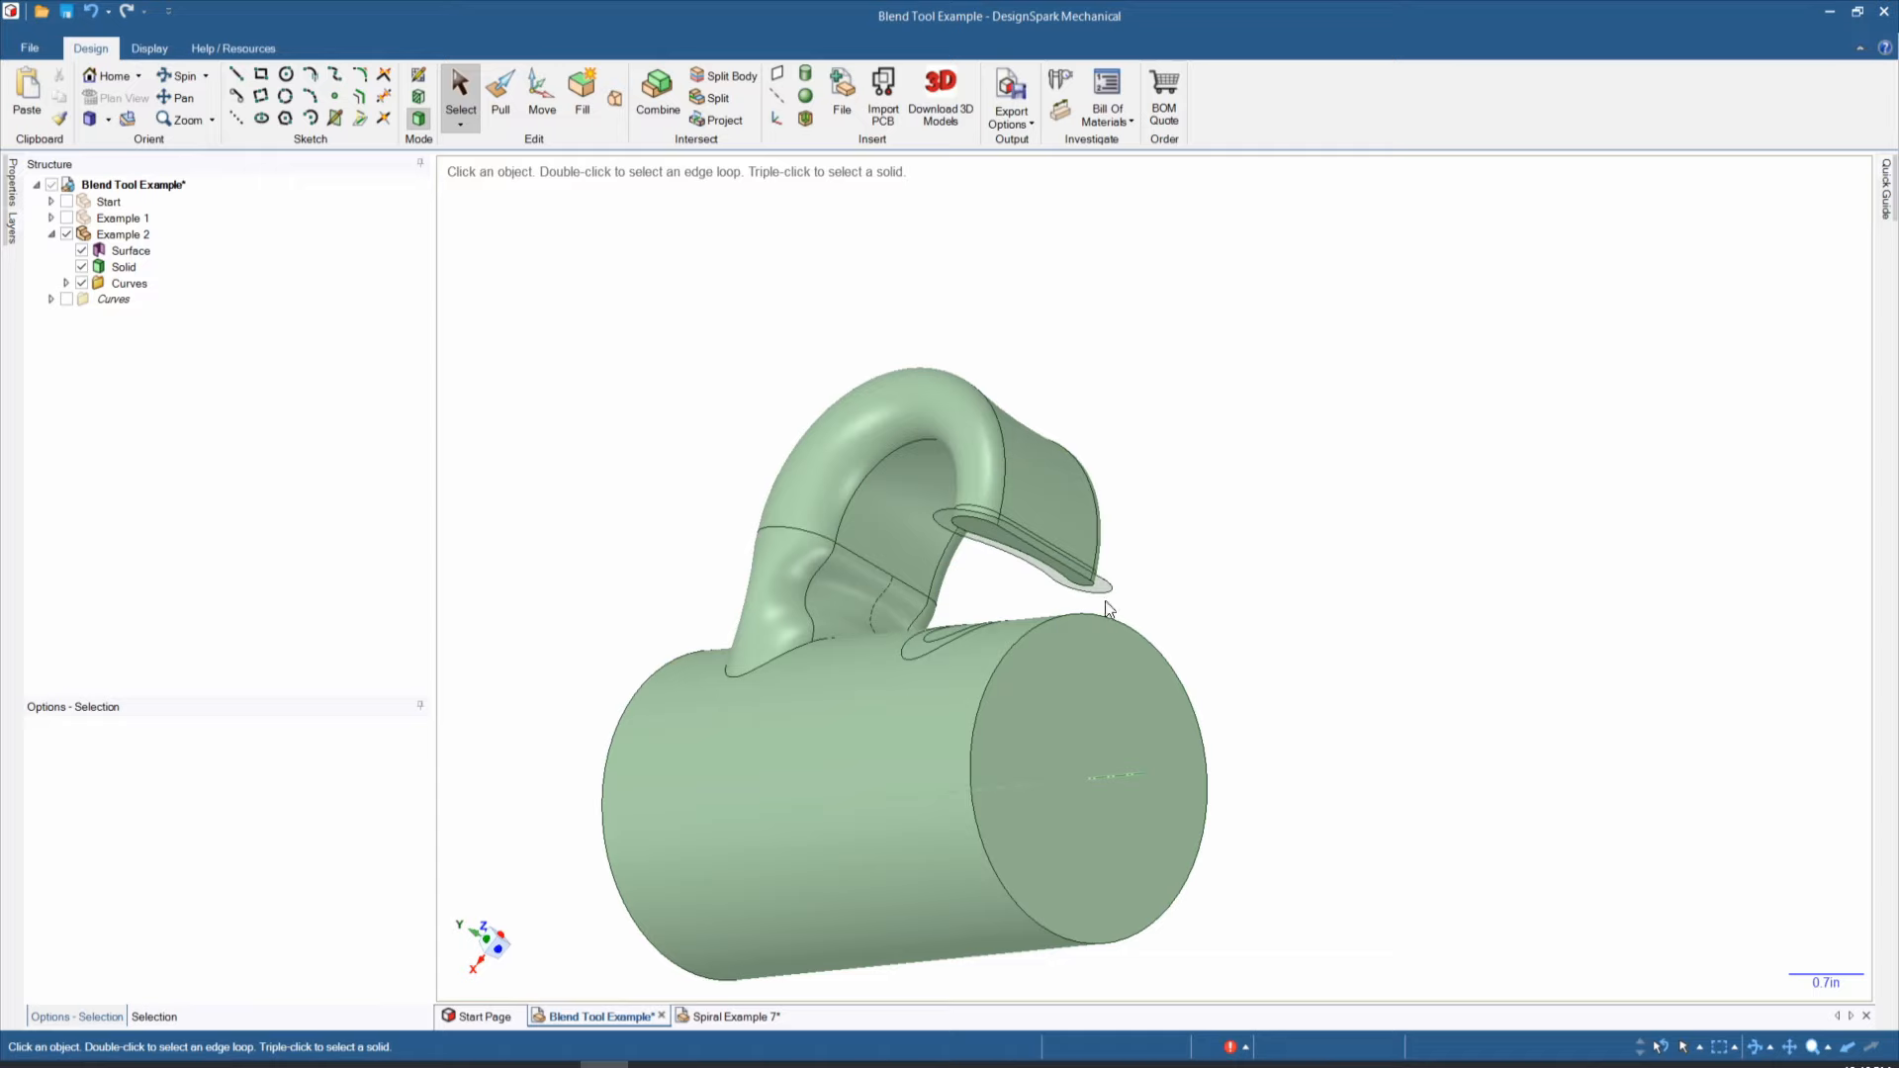
pyautogui.doubleClick(951, 524)
pyautogui.moveTo(961, 525); pyautogui.dragTo(1242, 692, button='middle')
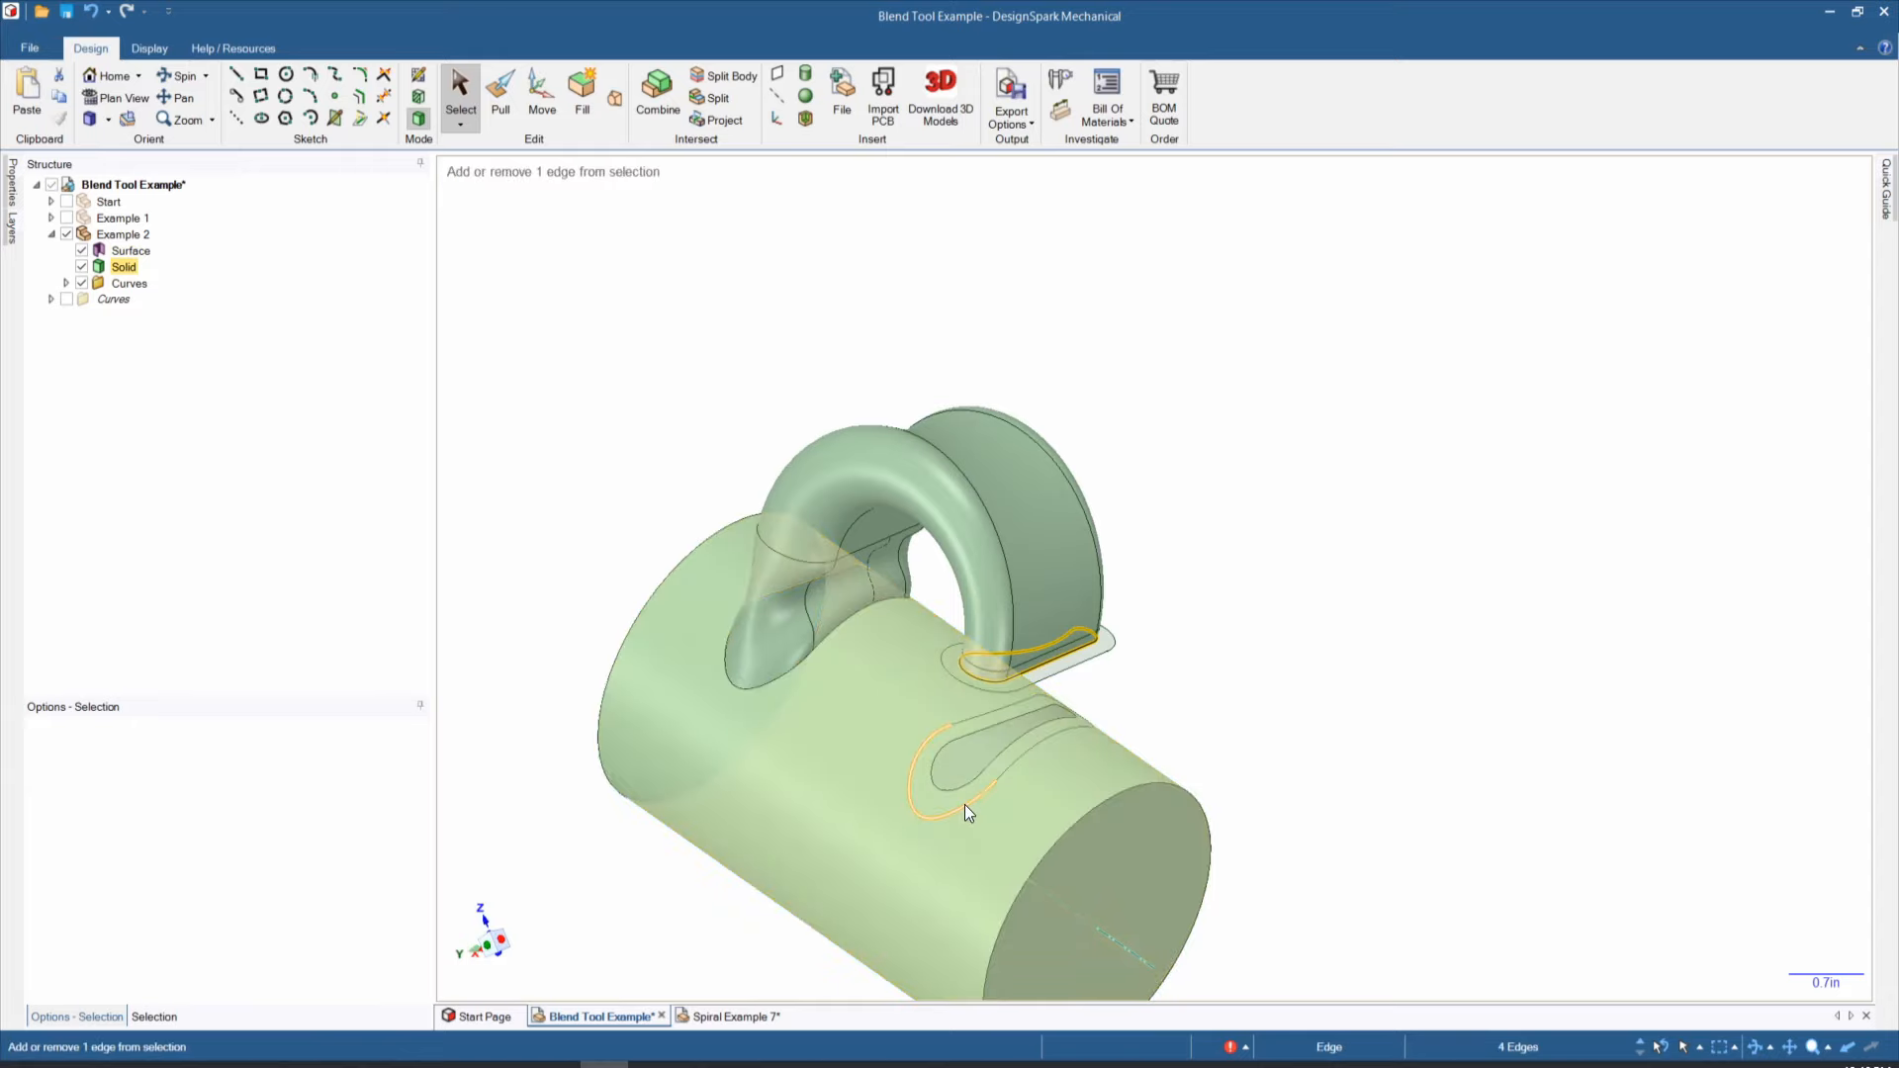
pyautogui.keyDown('ctrl'); pyautogui.click(964, 805); pyautogui.keyUp('ctrl')
pyautogui.keyDown('ctrl'); pyautogui.click(968, 814); pyautogui.keyUp('ctrl')
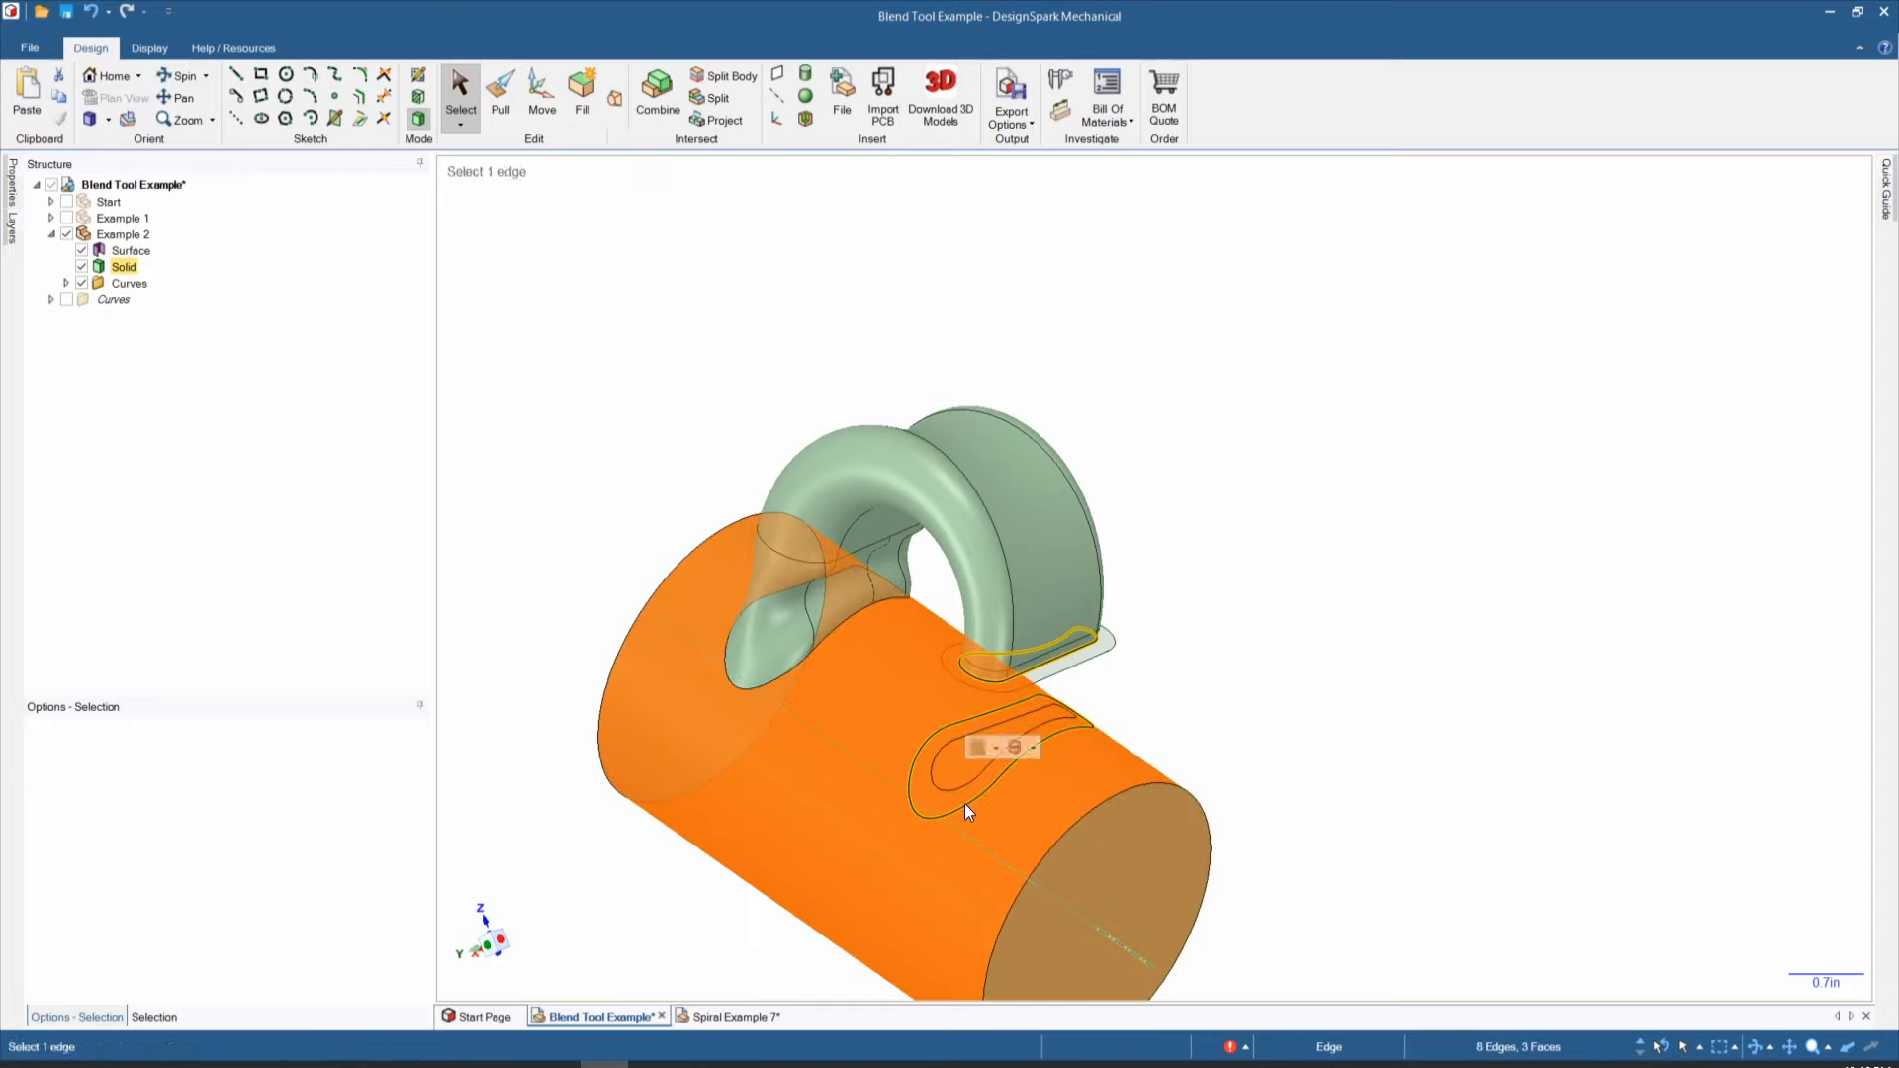
pyautogui.press('Escape')
# Step: Blend the outer edge loop imprinted on the cylinder to the end face of the arched handle
pyautogui.click(968, 812)
pyautogui.moveTo(968, 812); pyautogui.dragTo(973, 692, button='middle')
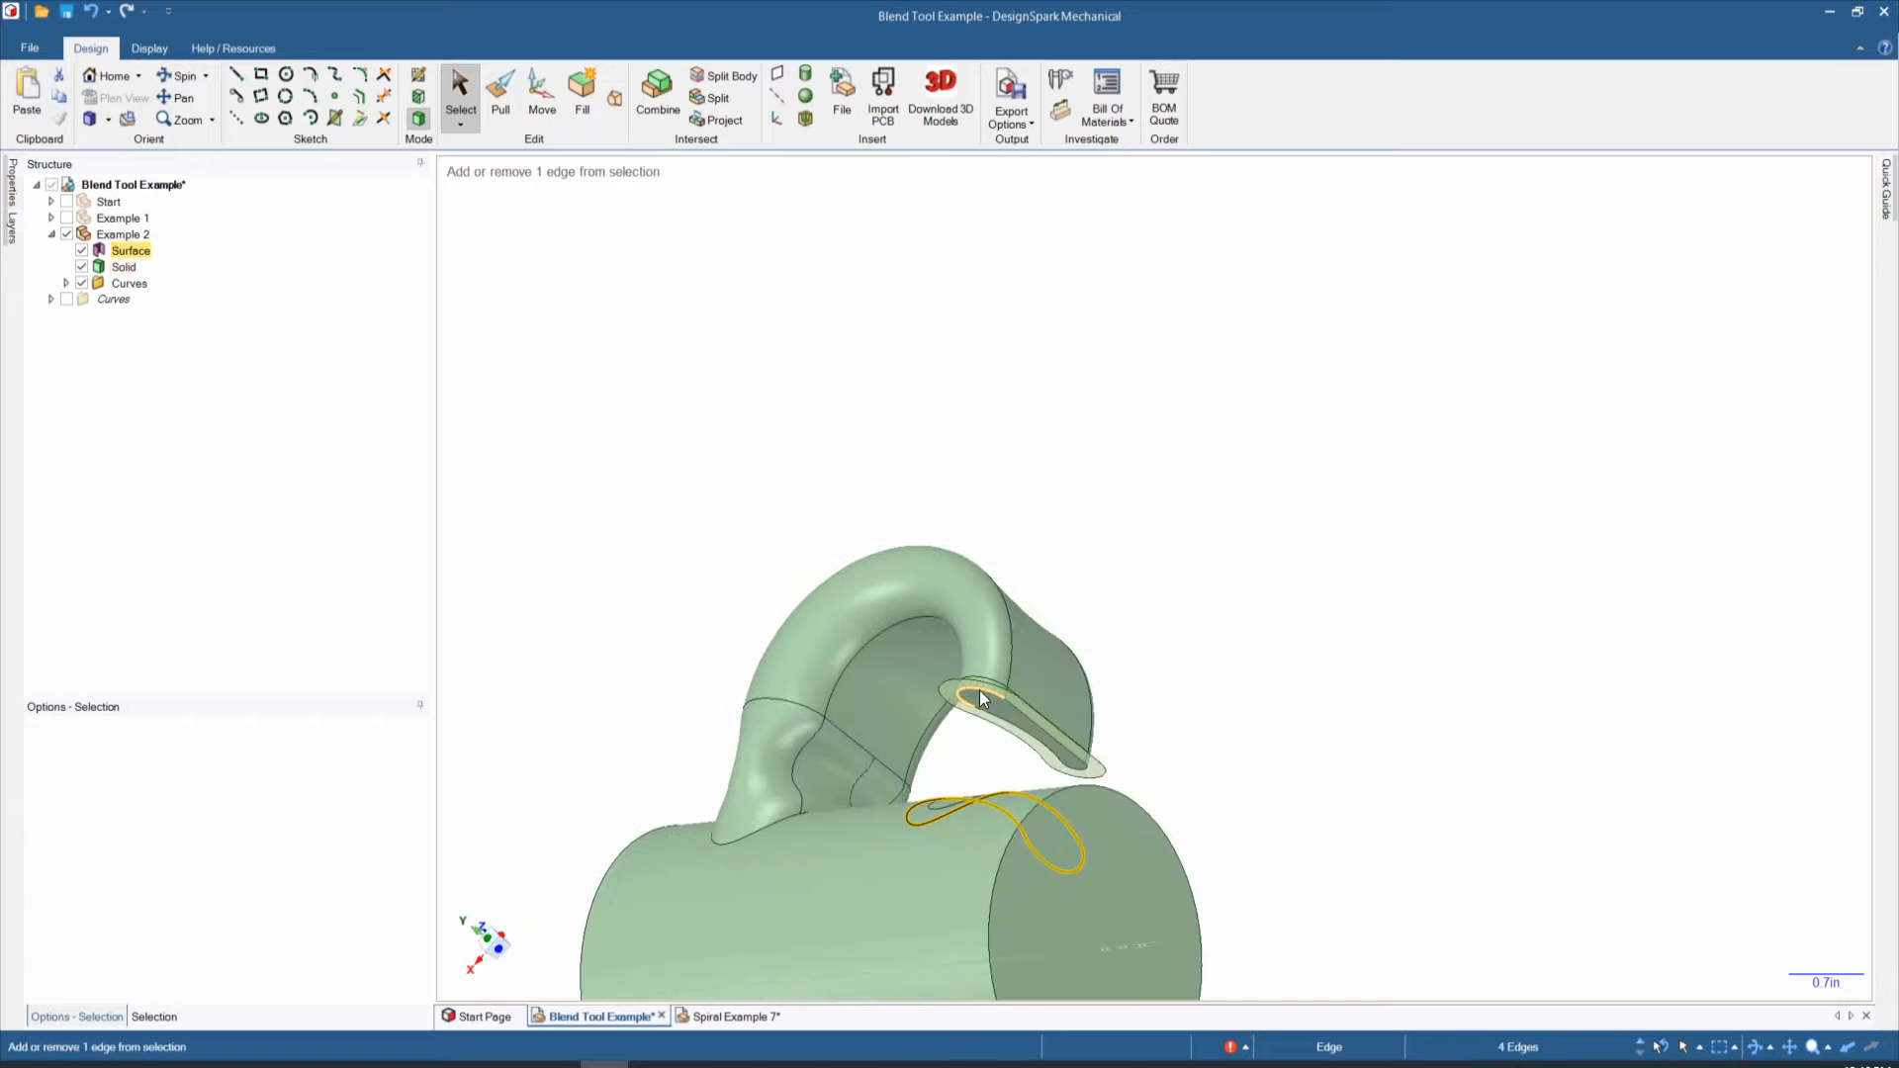
pyautogui.keyDown('ctrl'); pyautogui.click(981, 697); pyautogui.keyUp('ctrl')
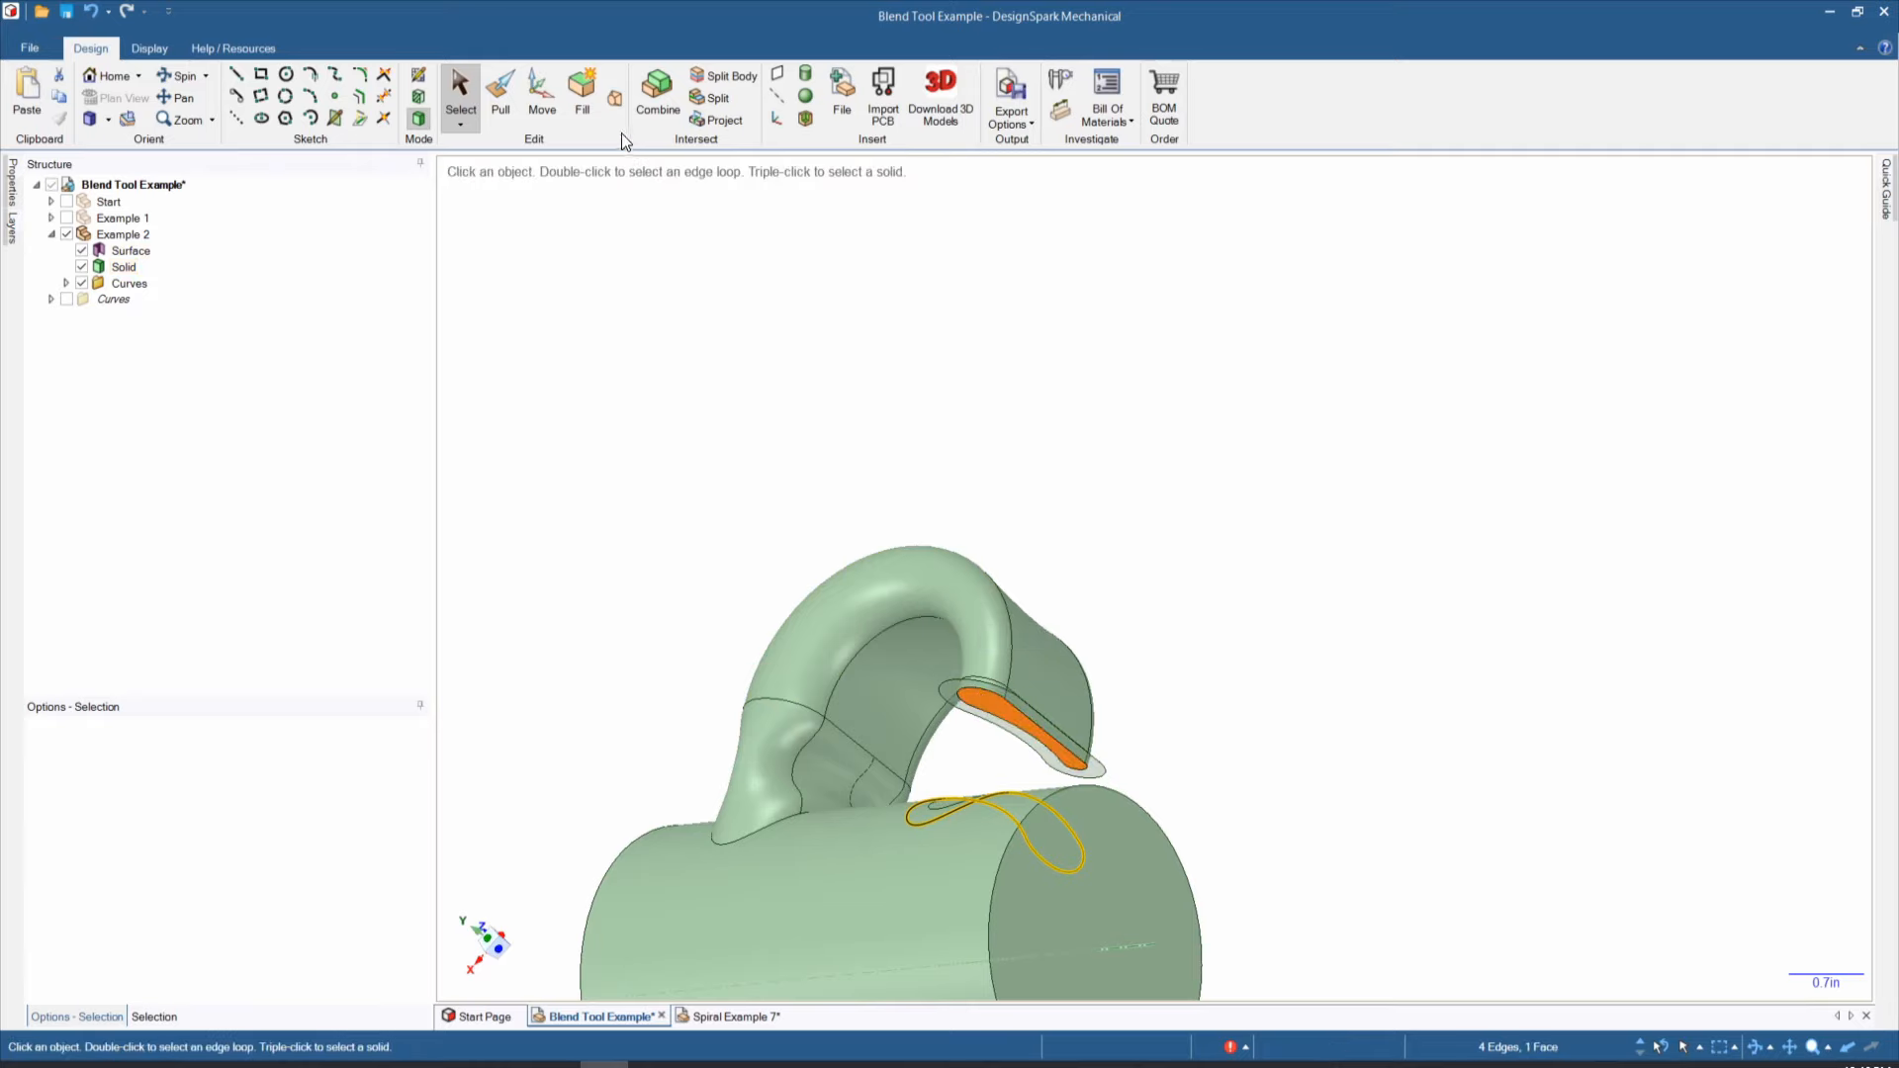
pyautogui.click(615, 99)
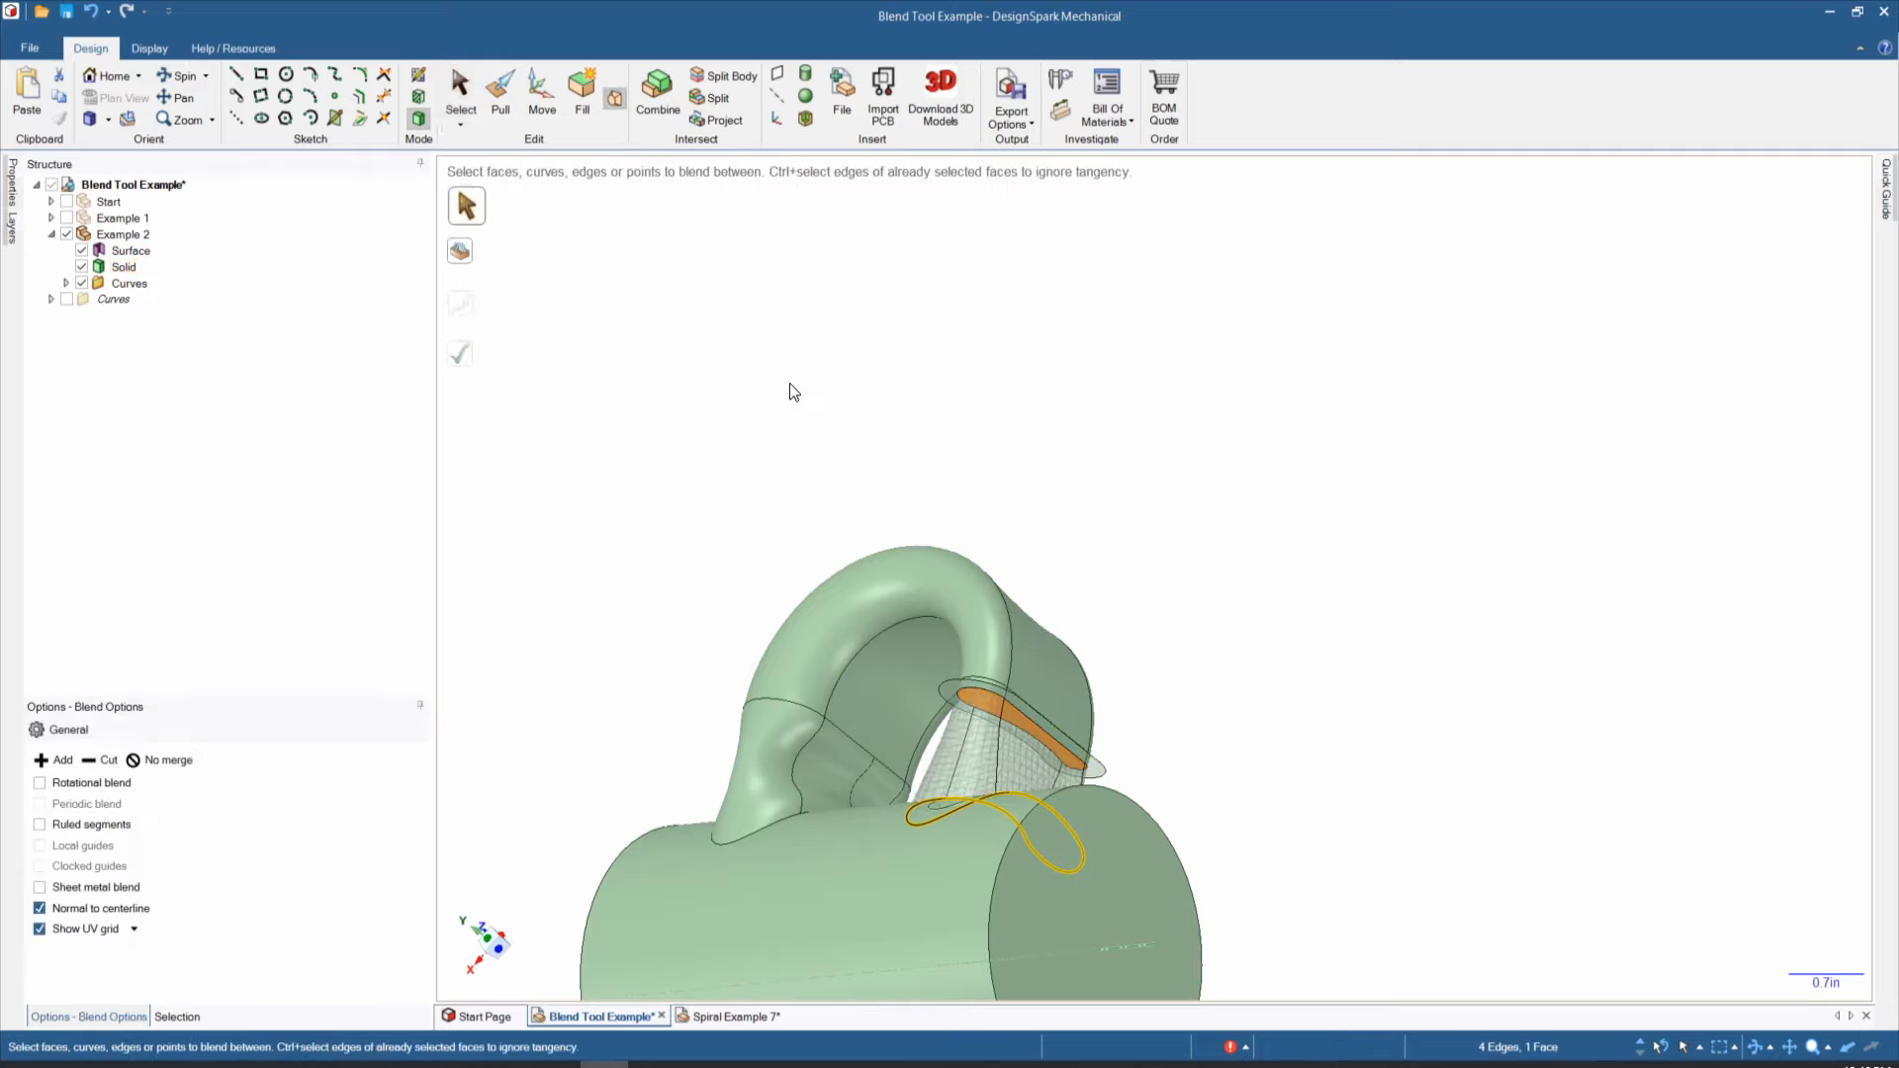
pyautogui.press('Return')
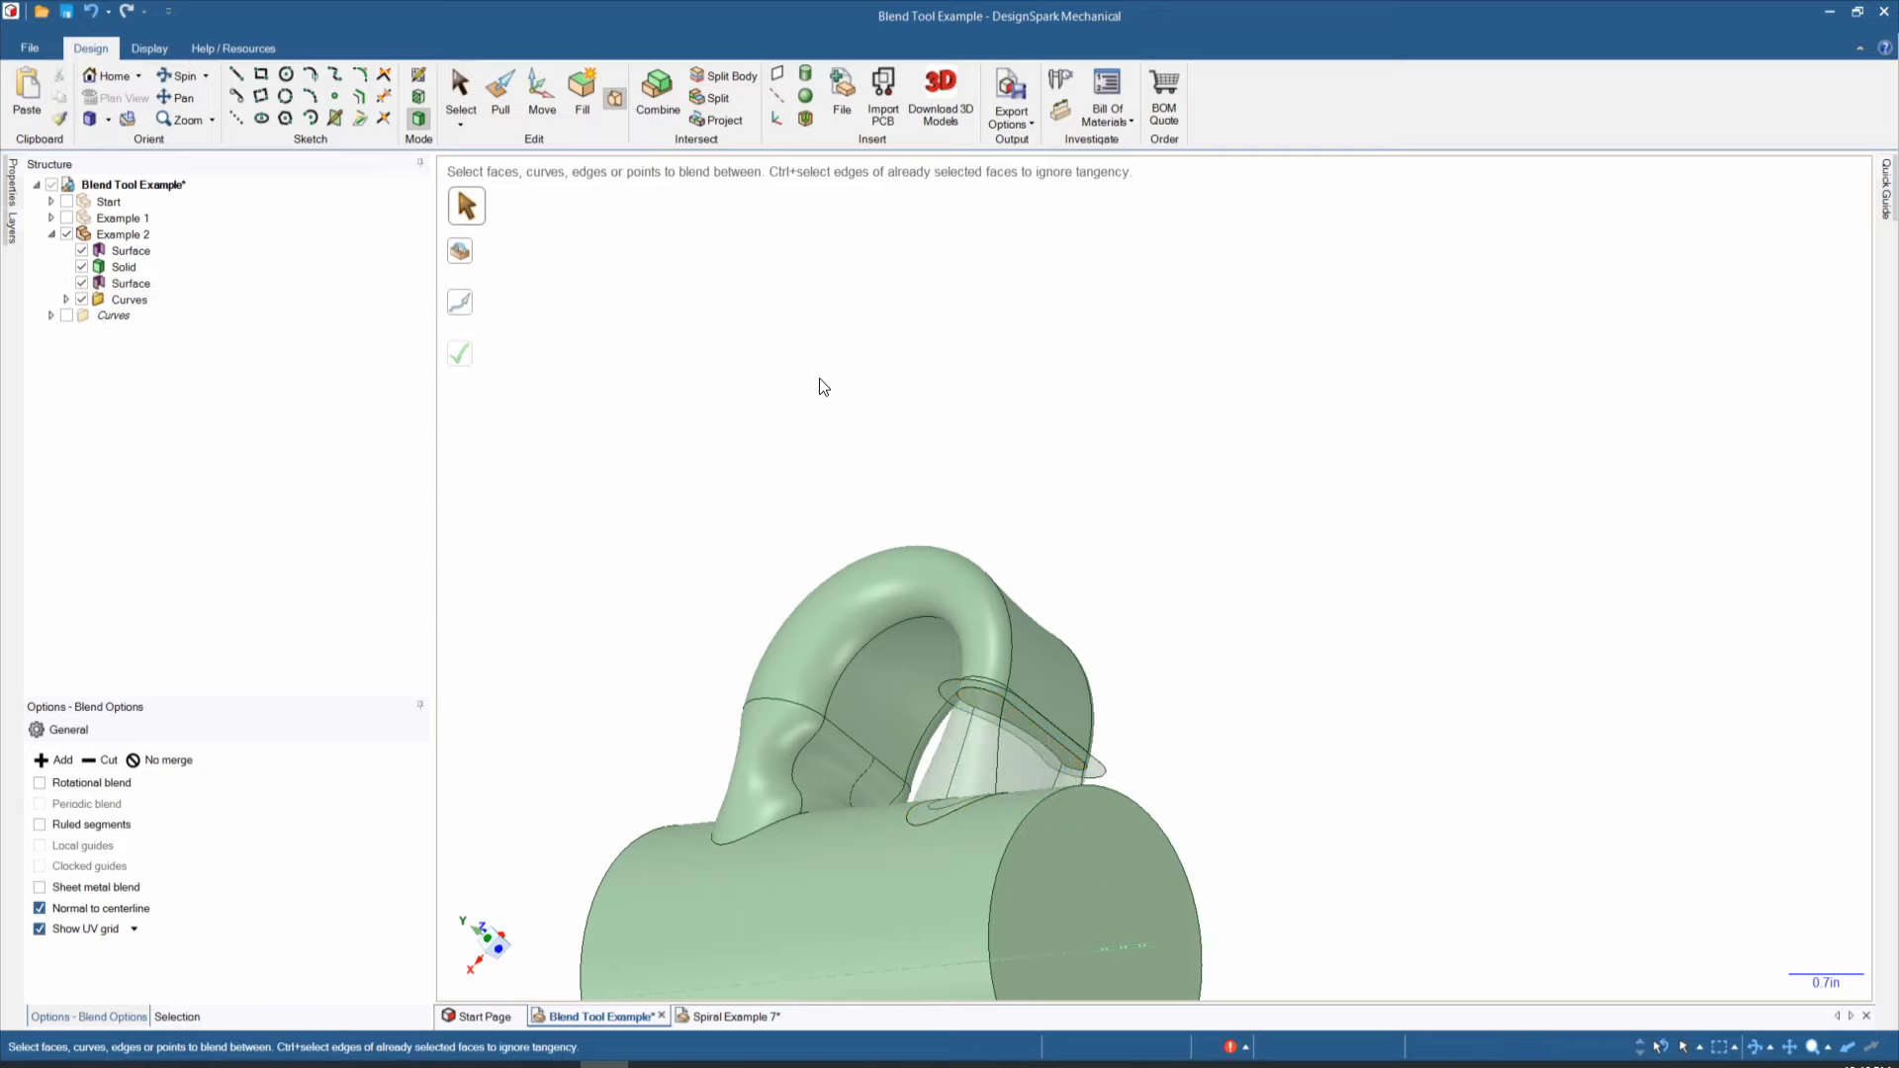
# Step: Hide the flat surface surrounding the arched handle's free end in Example 2
pyautogui.moveTo(1272, 614); pyautogui.dragTo(1280, 742, button='middle')
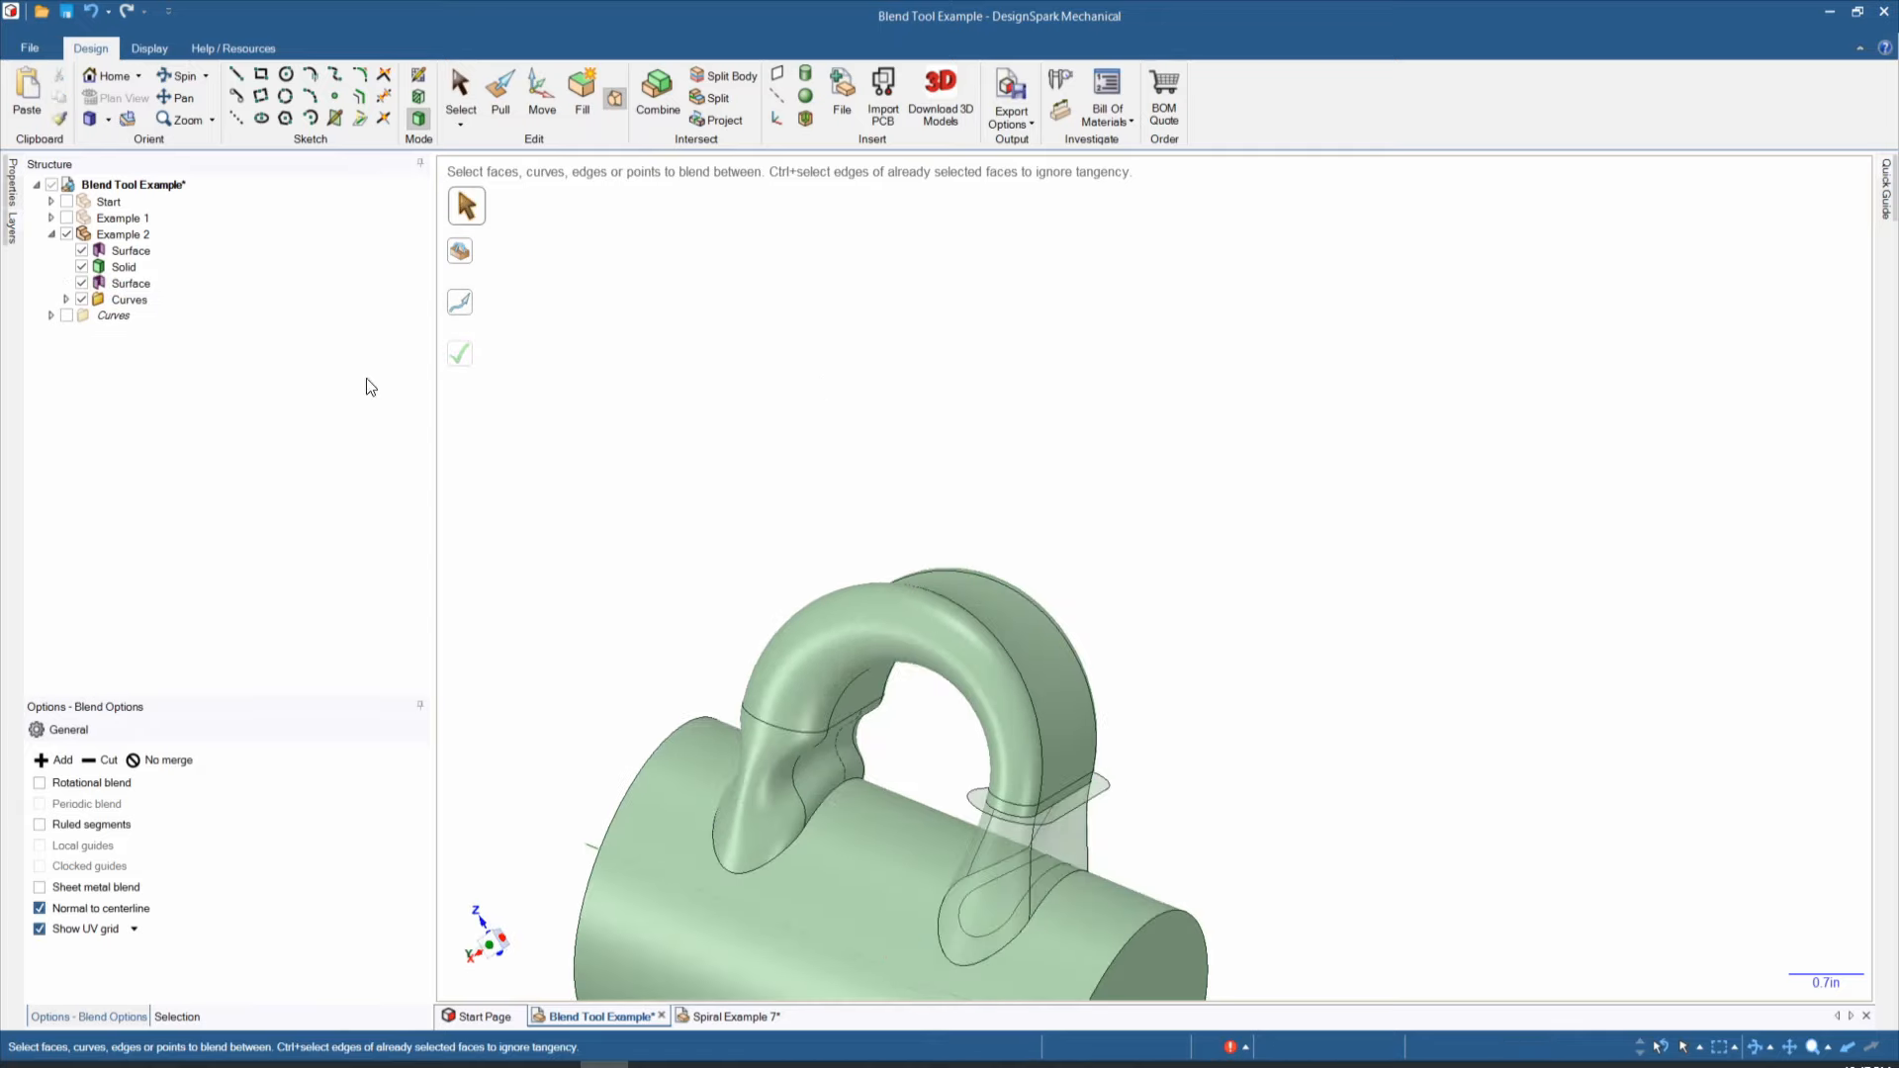
pyautogui.click(81, 251)
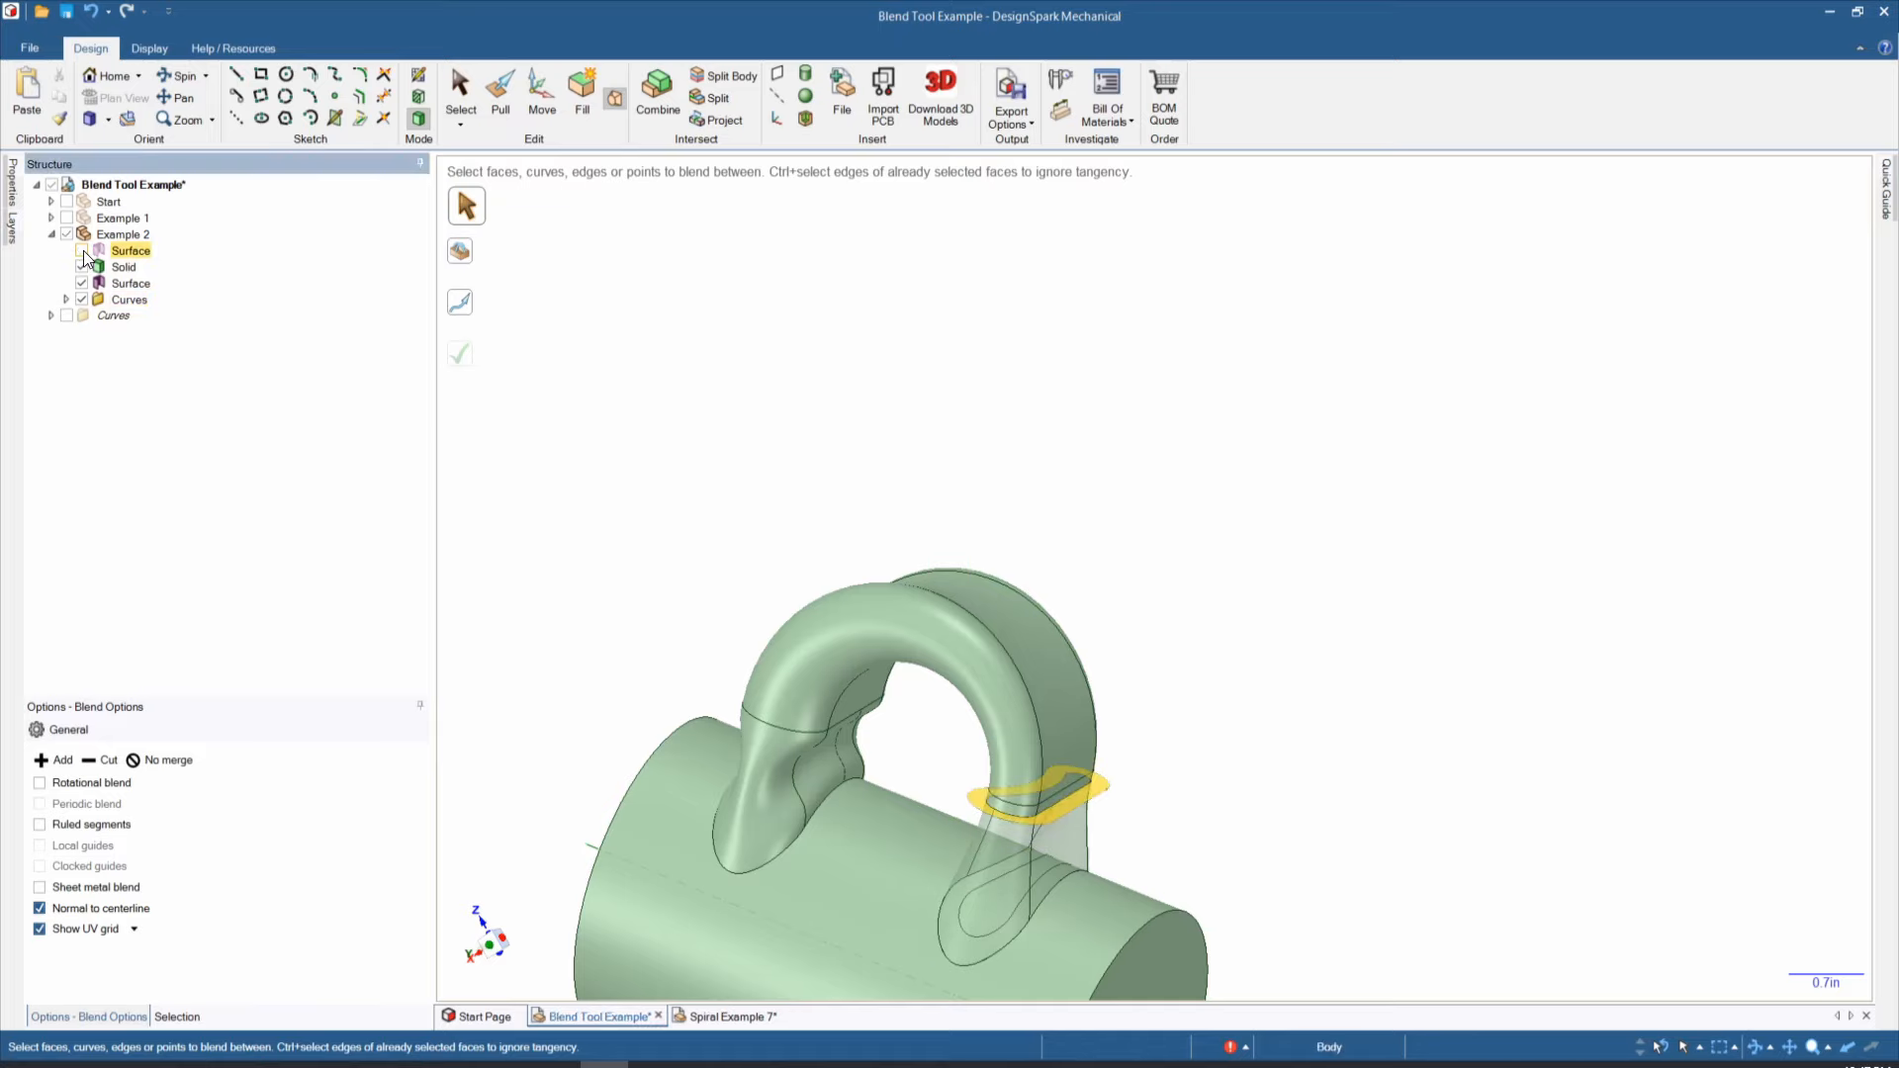
# Step: Merge the solid with the blended surface closing the handle's free end in Example 2 using Combine
pyautogui.scroll(2, 1218, 784)
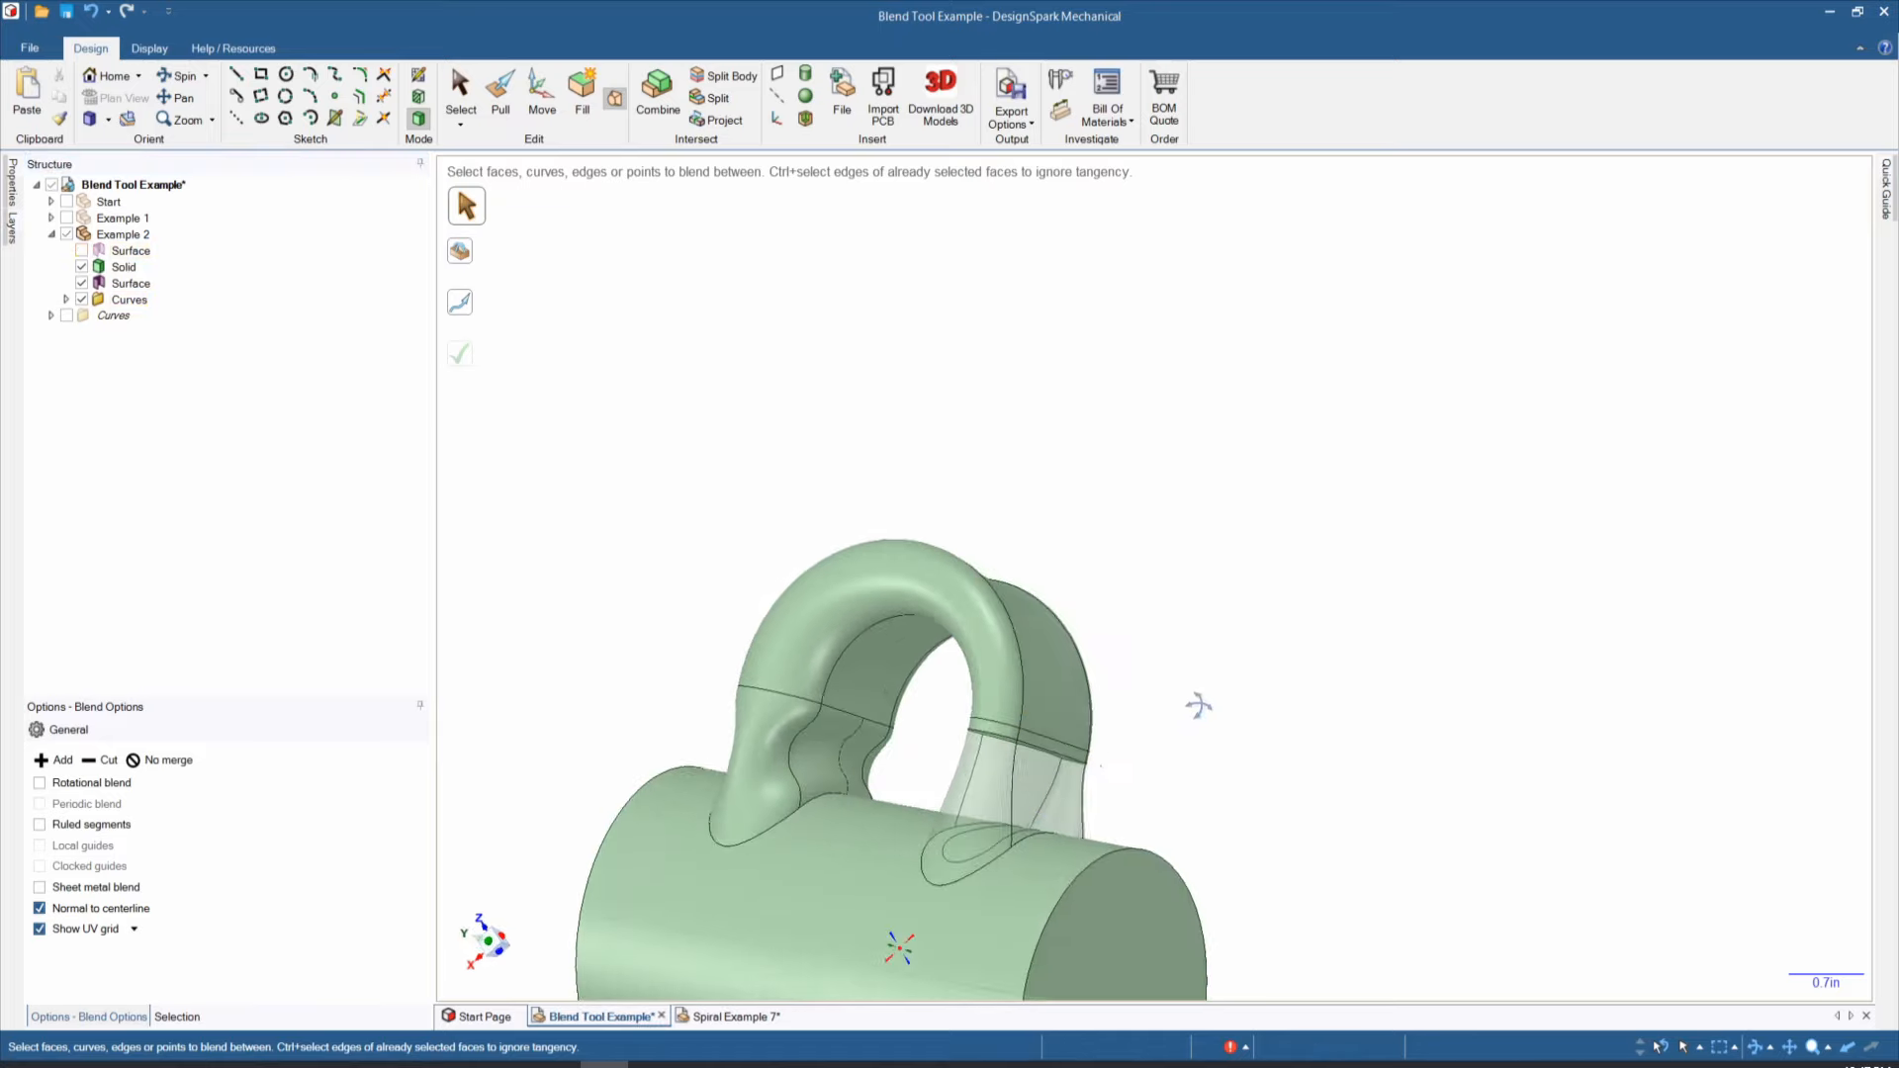
pyautogui.scroll(3, 999, 819)
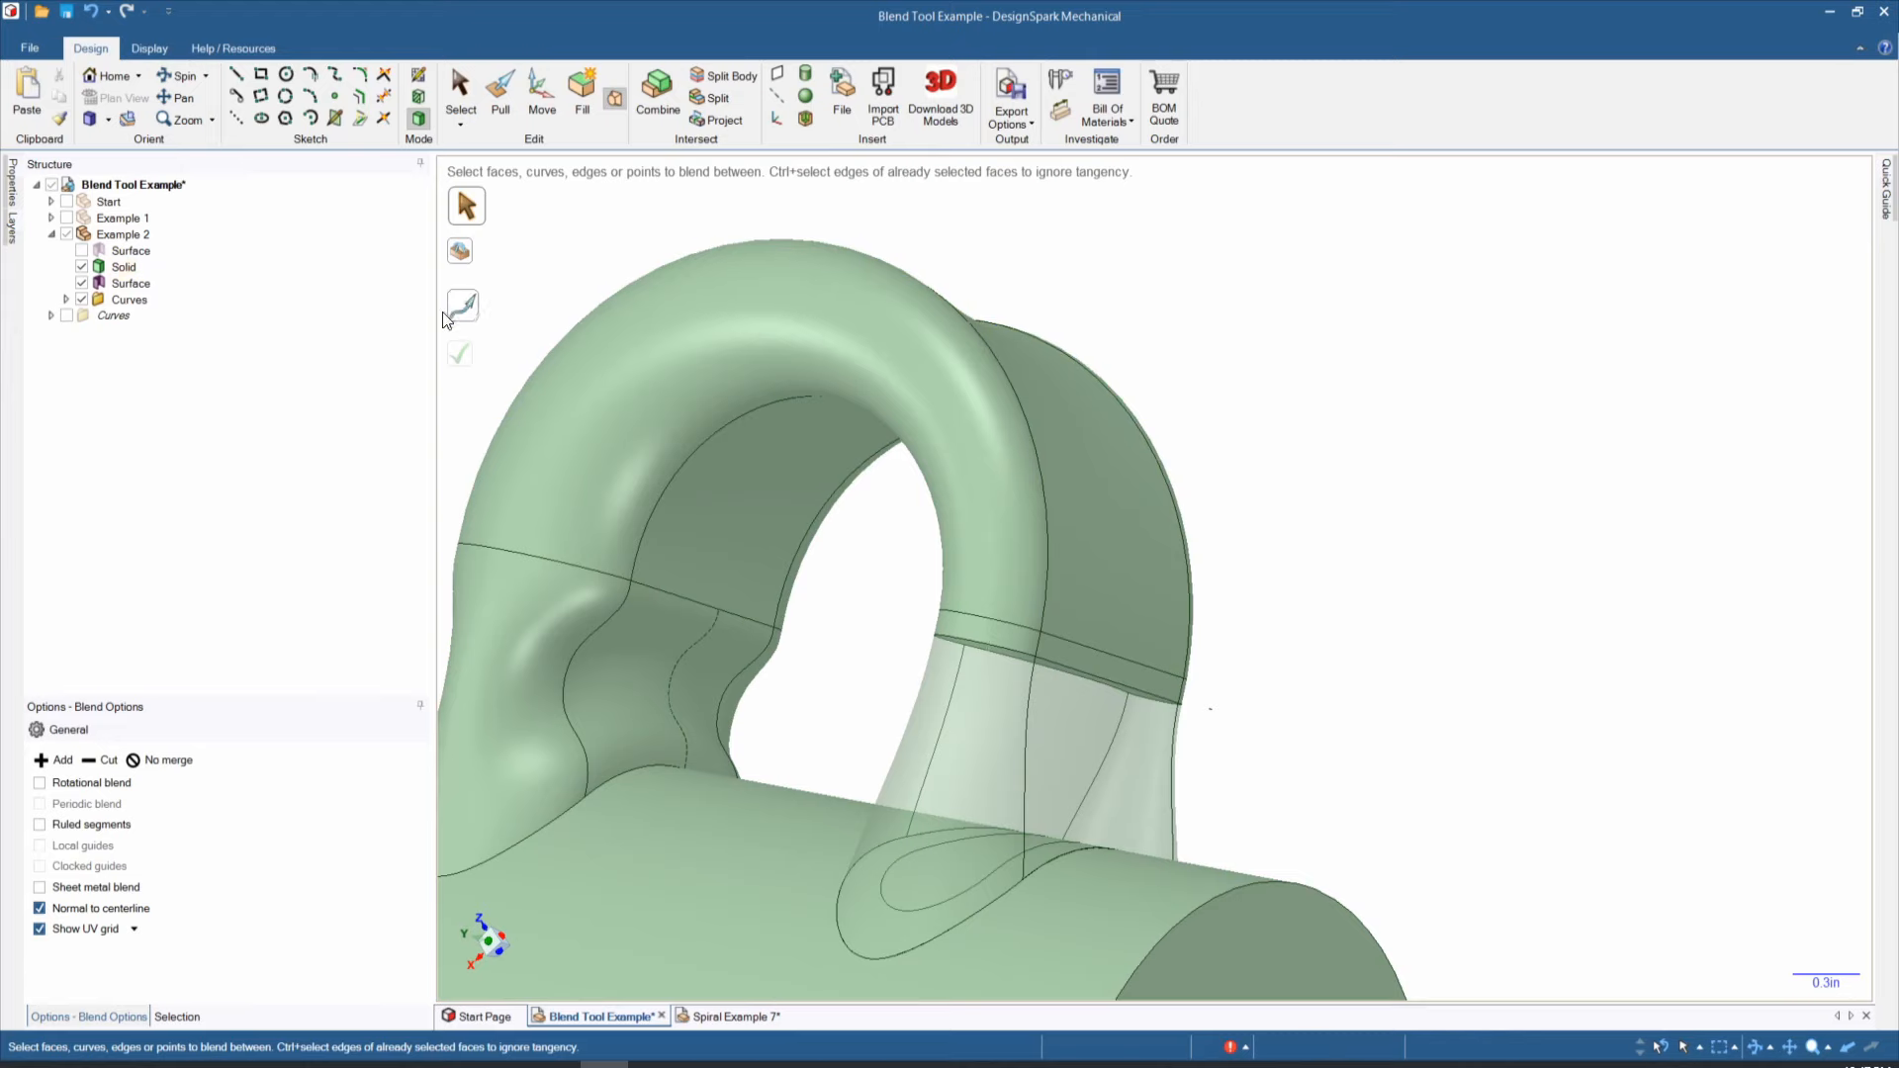
pyautogui.click(119, 269)
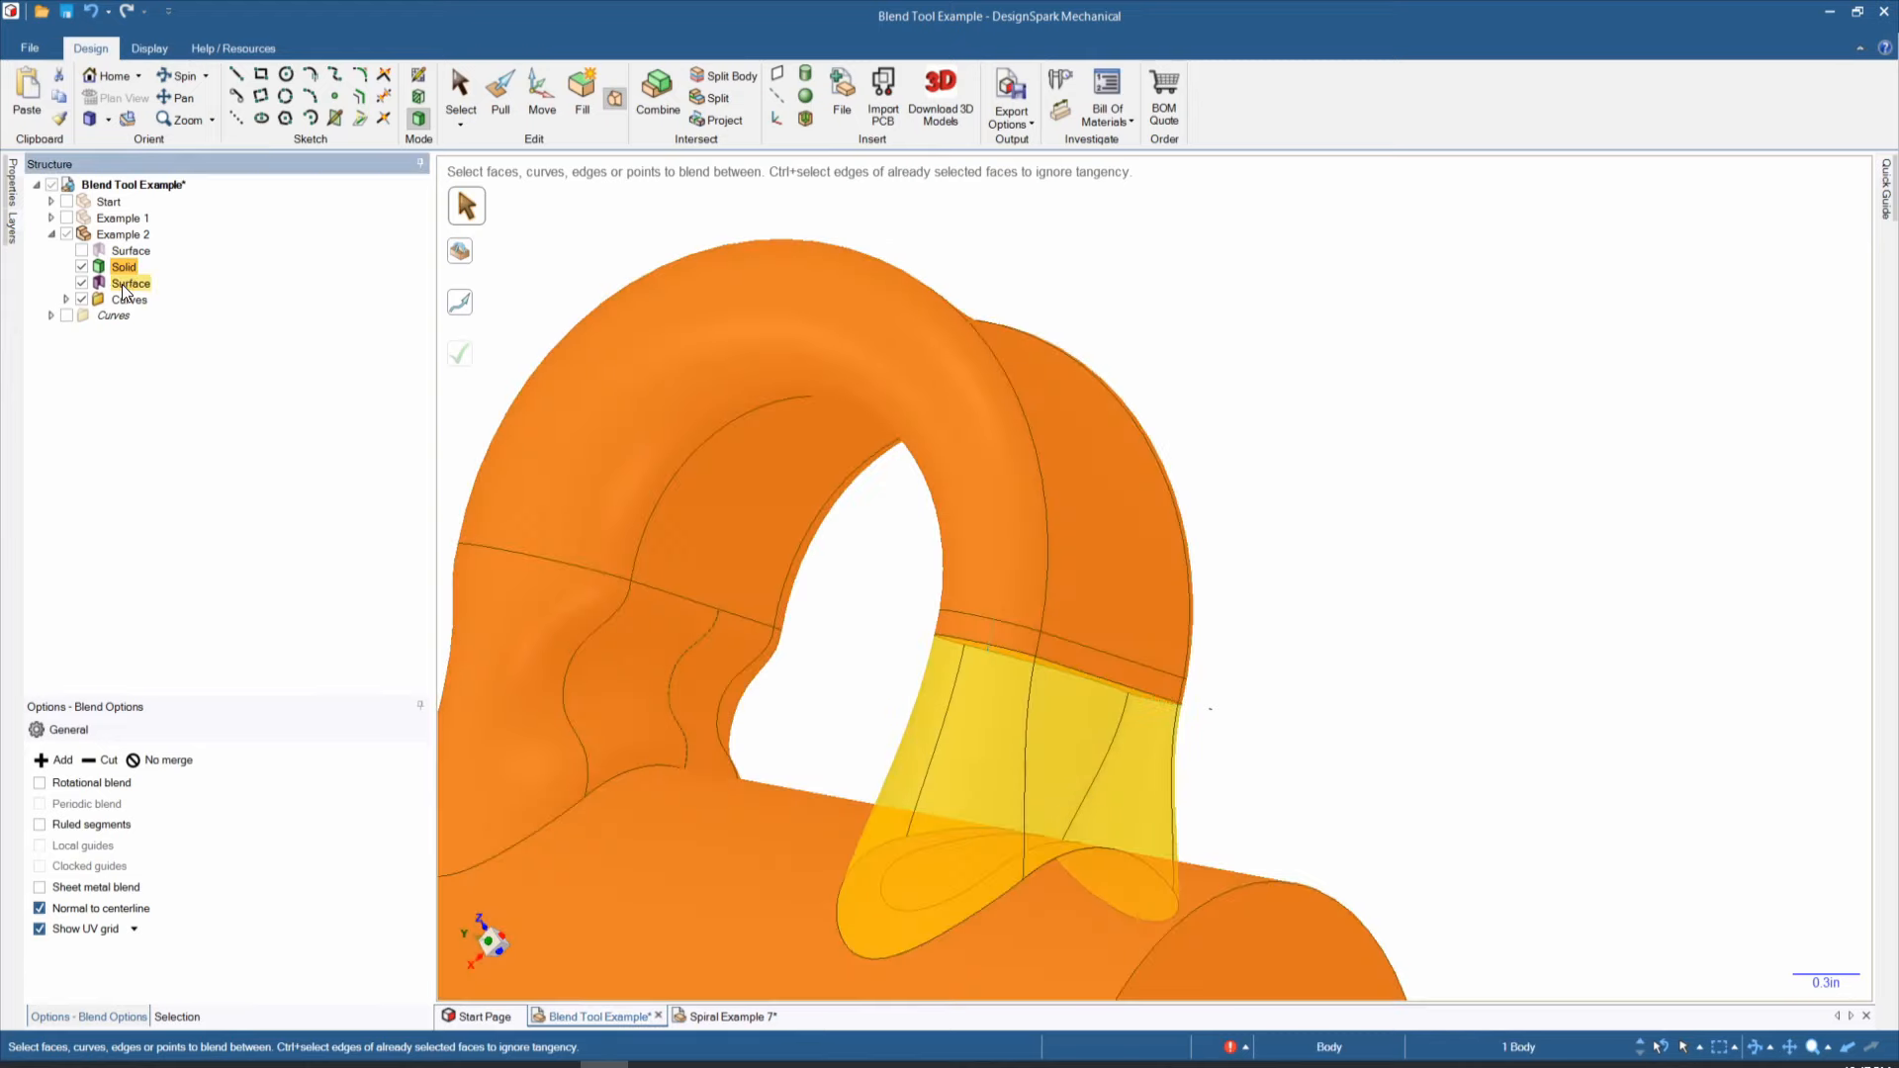
pyautogui.keyDown('ctrl'); pyautogui.click(122, 283); pyautogui.keyUp('ctrl')
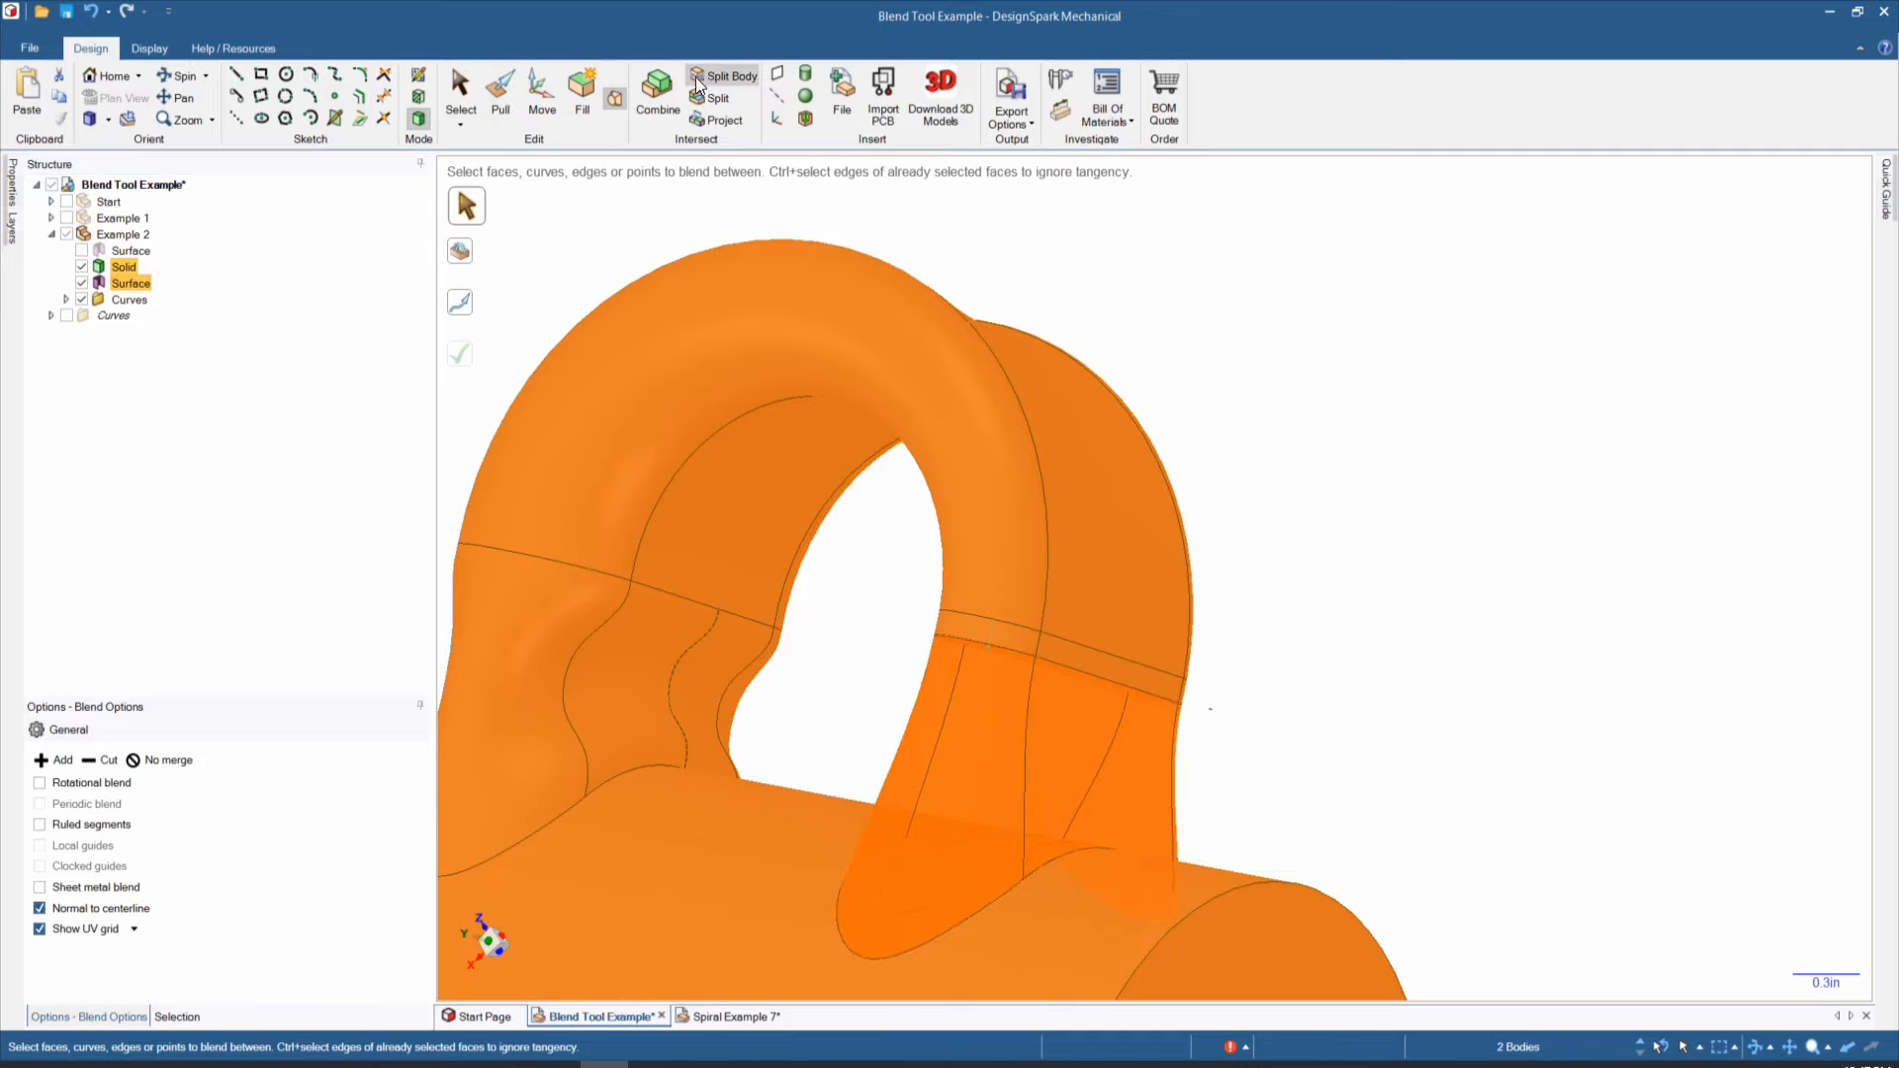
pyautogui.click(663, 91)
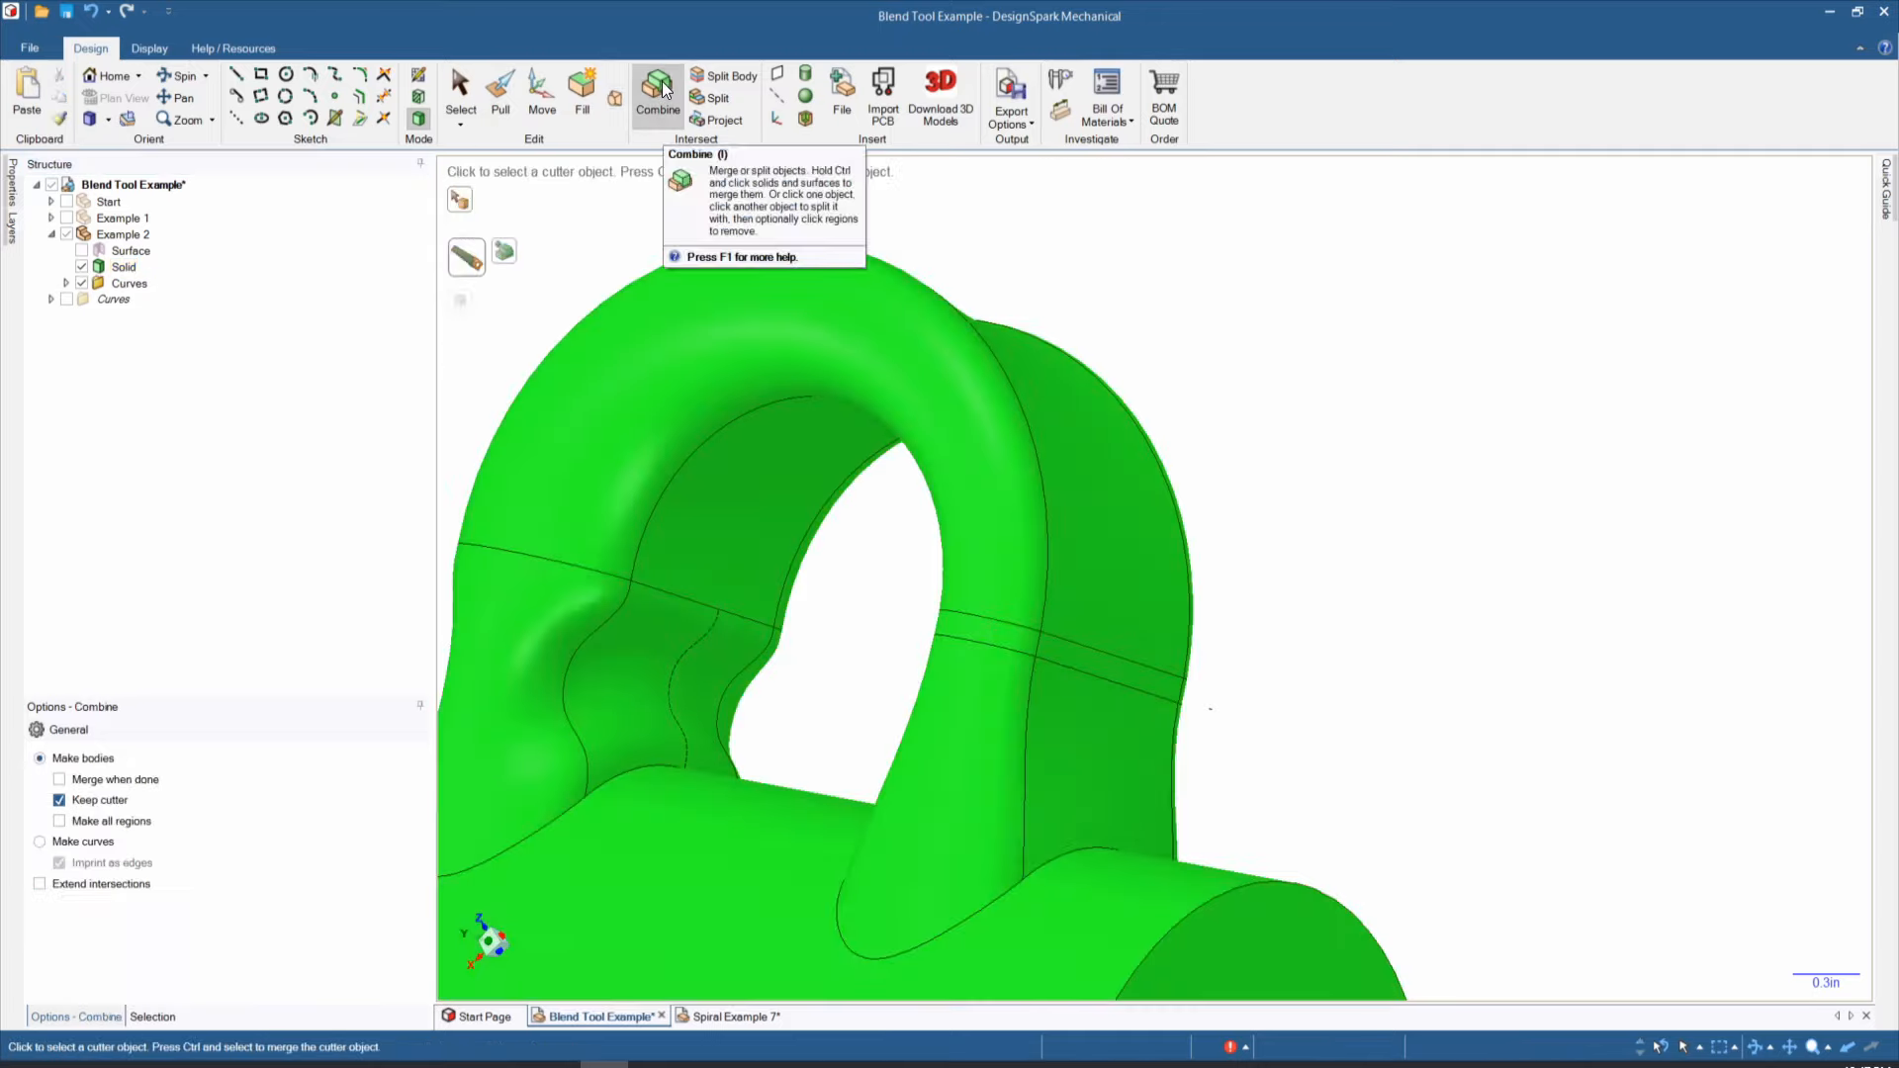
pyautogui.press('Escape')
# Step: Show the Start and Example 1 components together with the finished Example 2 body
pyautogui.scroll(-5, 1365, 540)
pyautogui.moveTo(1367, 540); pyautogui.dragTo(1608, 638, button='middle')
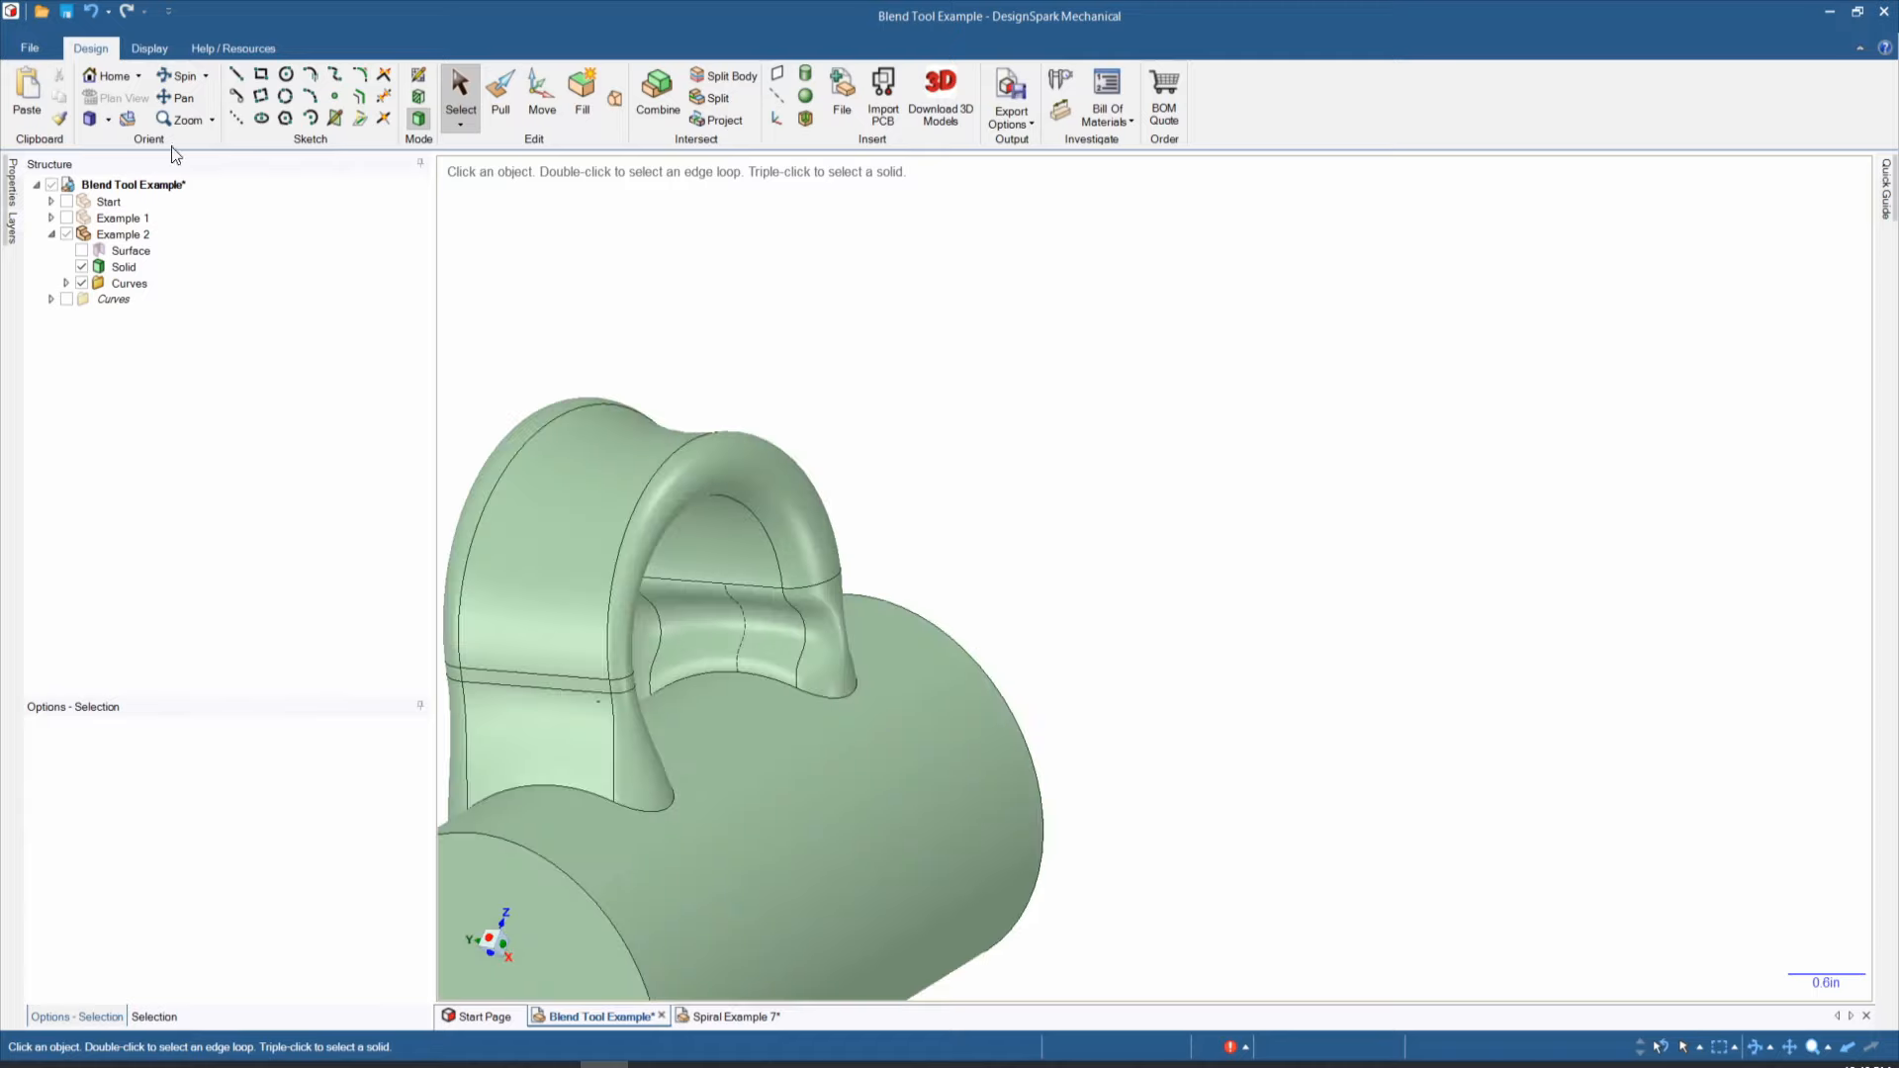
pyautogui.scroll(-5, 1267, 725)
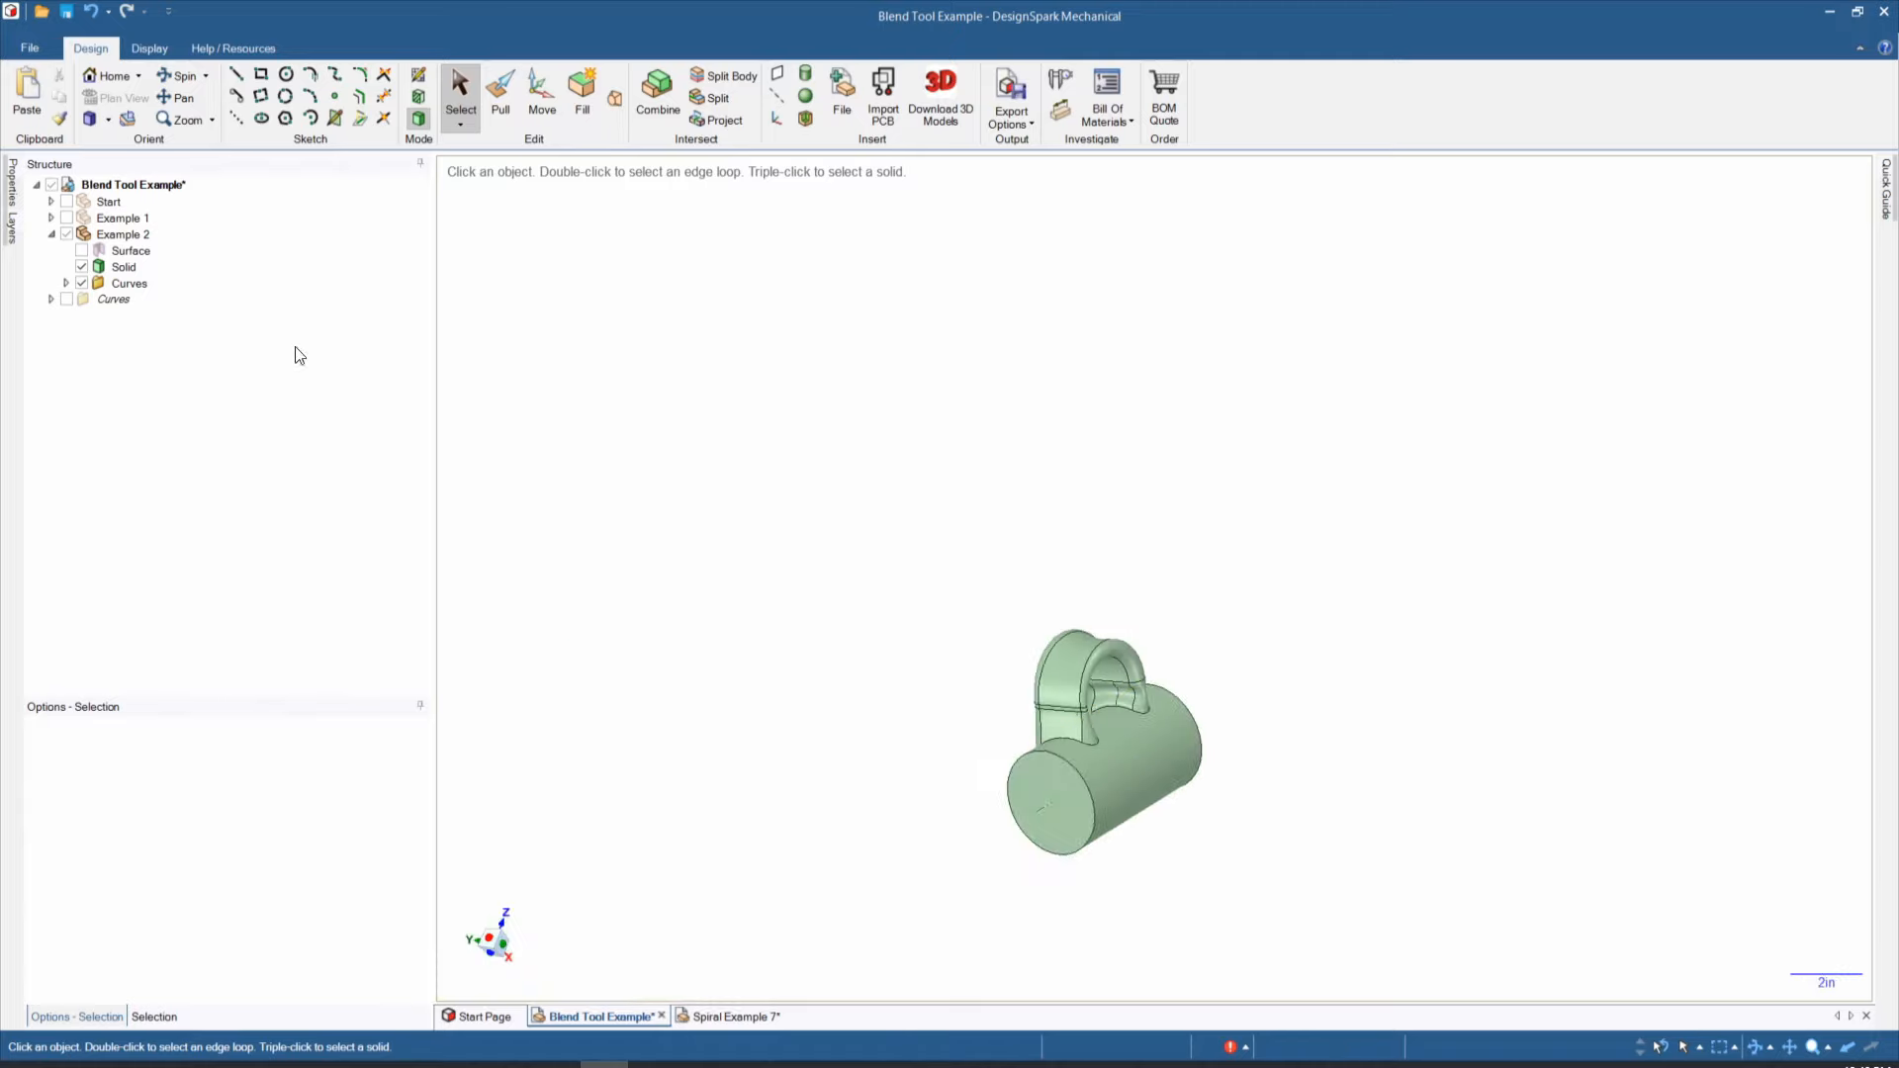
pyautogui.click(68, 201)
pyautogui.click(67, 218)
# Step: Blend the two flat arch-shaped profiles beside the cylinder into one body and view all the examples
pyautogui.click(614, 97)
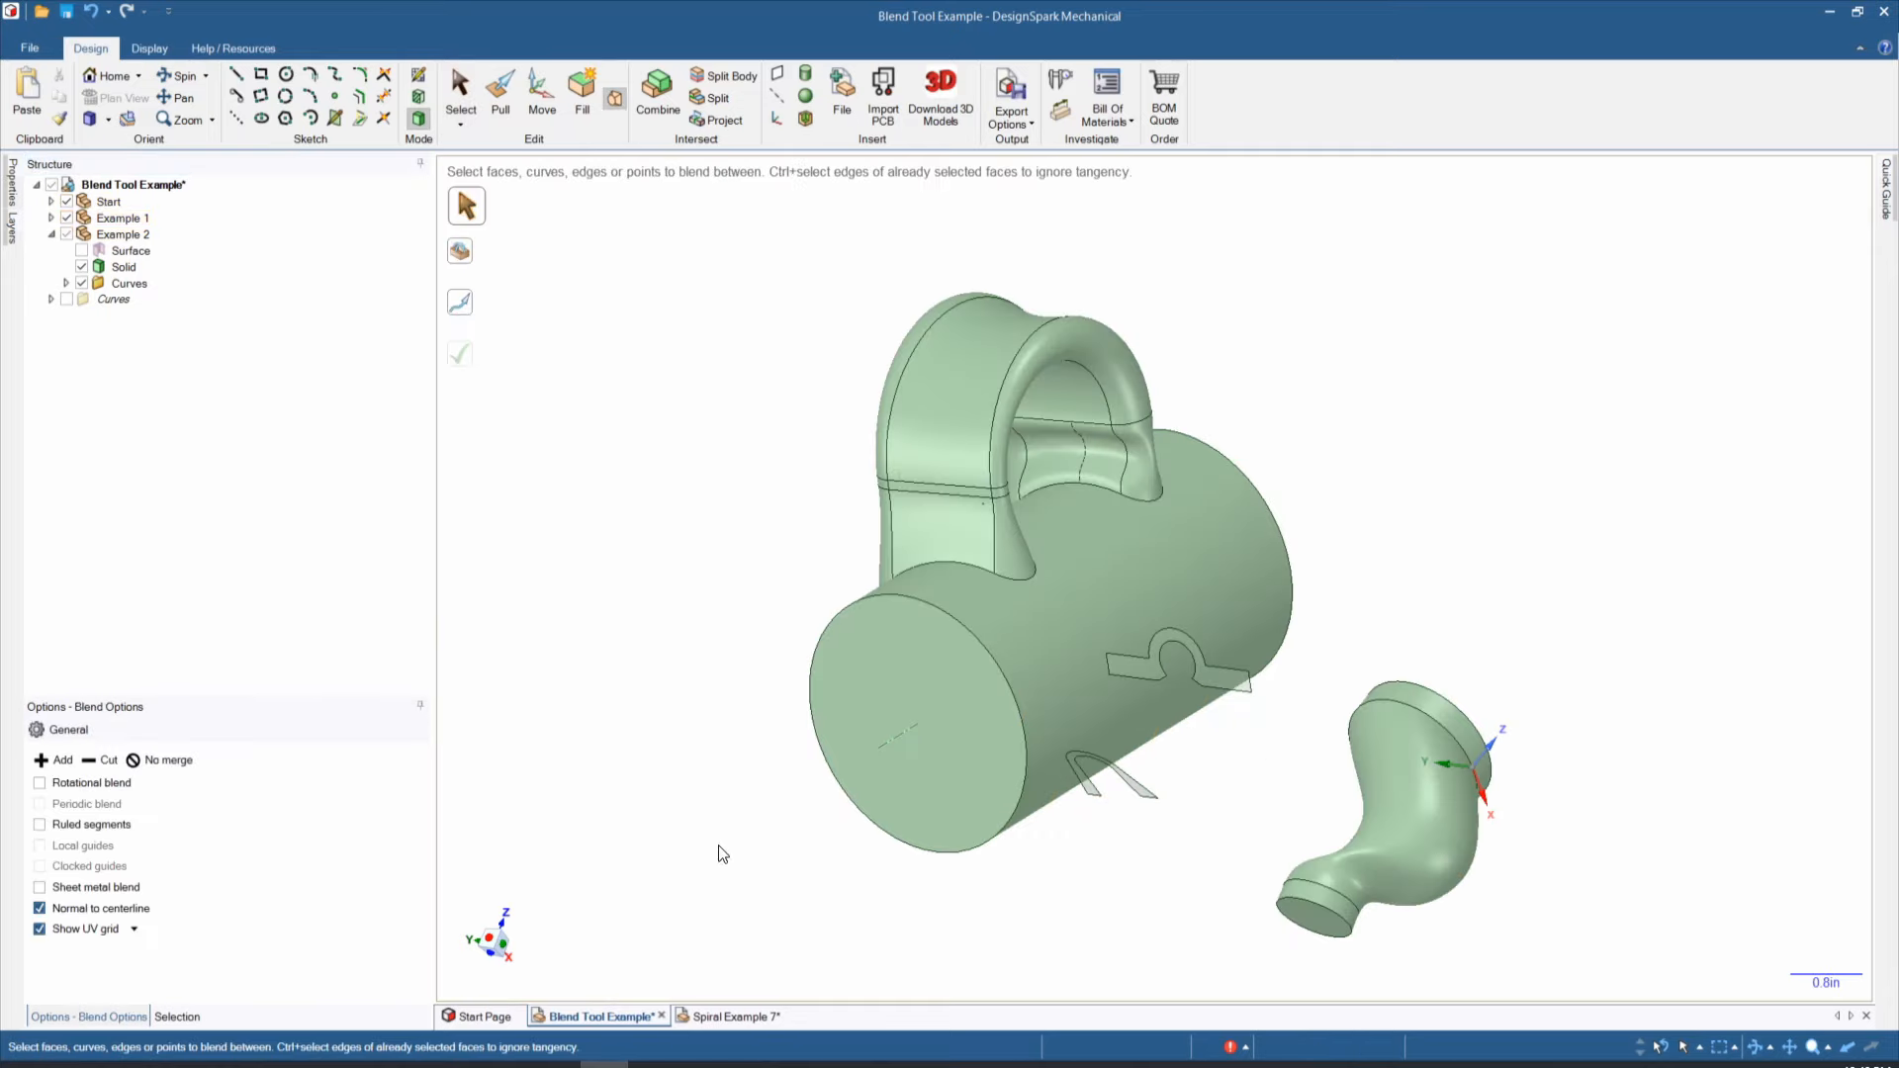
pyautogui.click(1231, 683)
pyautogui.click(1143, 798)
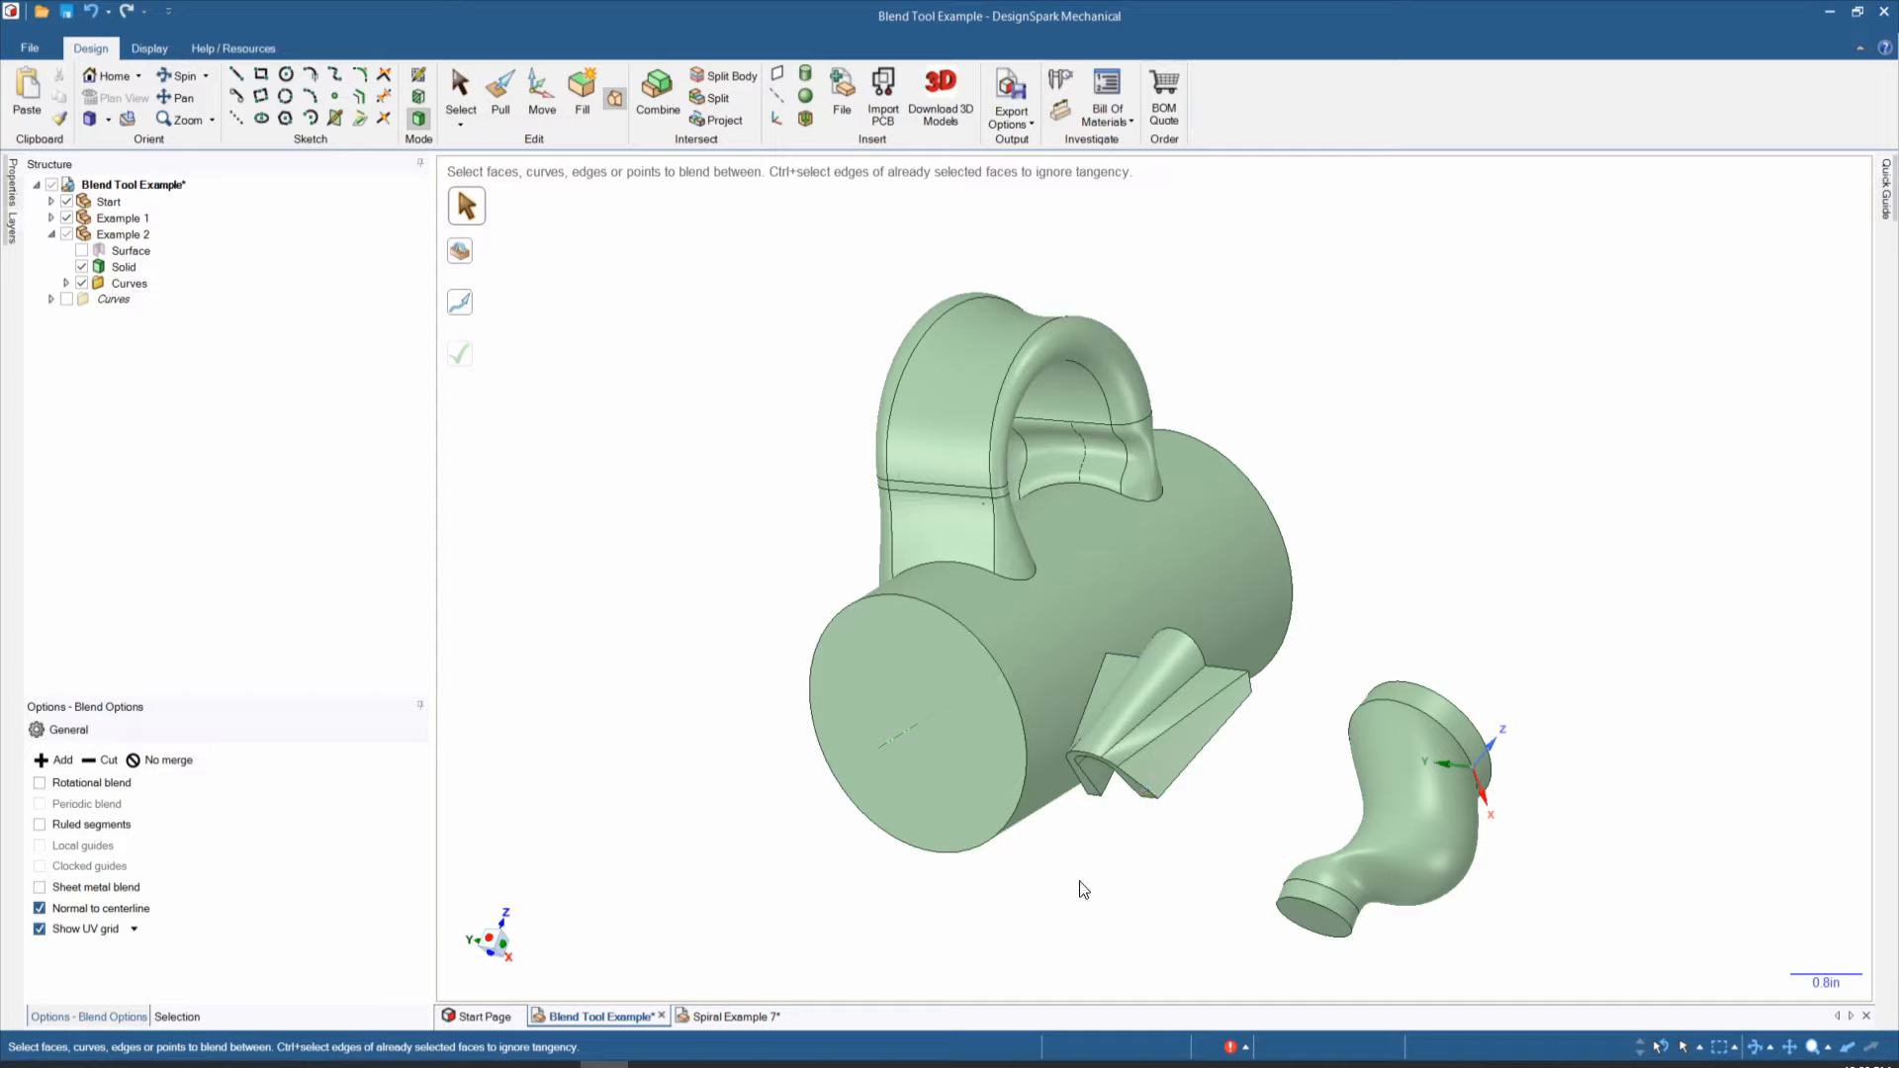
pyautogui.moveTo(1009, 894); pyautogui.dragTo(898, 910, button='middle')
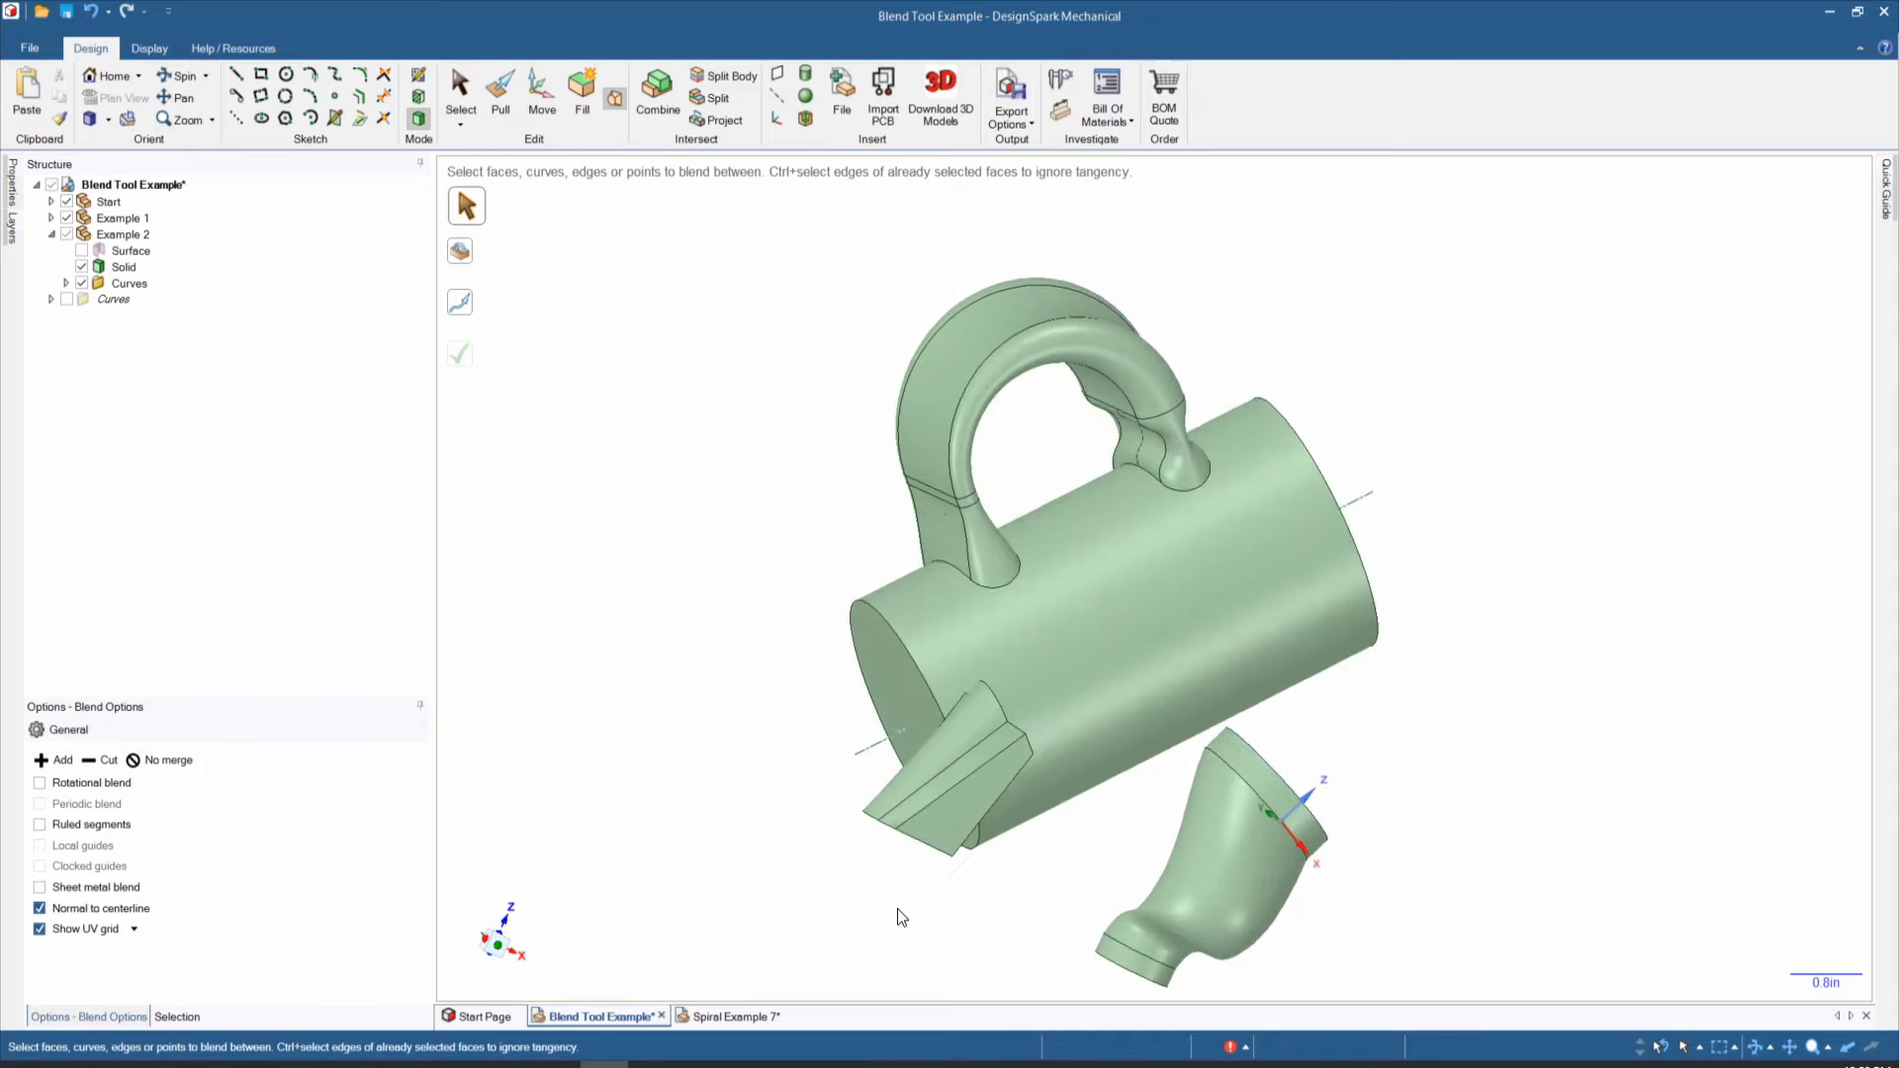
pyautogui.scroll(-4, 898, 908)
pyautogui.moveTo(1166, 855)
pyautogui.mouseDown(button='middle')
pyautogui.moveTo(1026, 951)
pyautogui.moveTo(1000, 904)
pyautogui.mouseUp(button='middle')
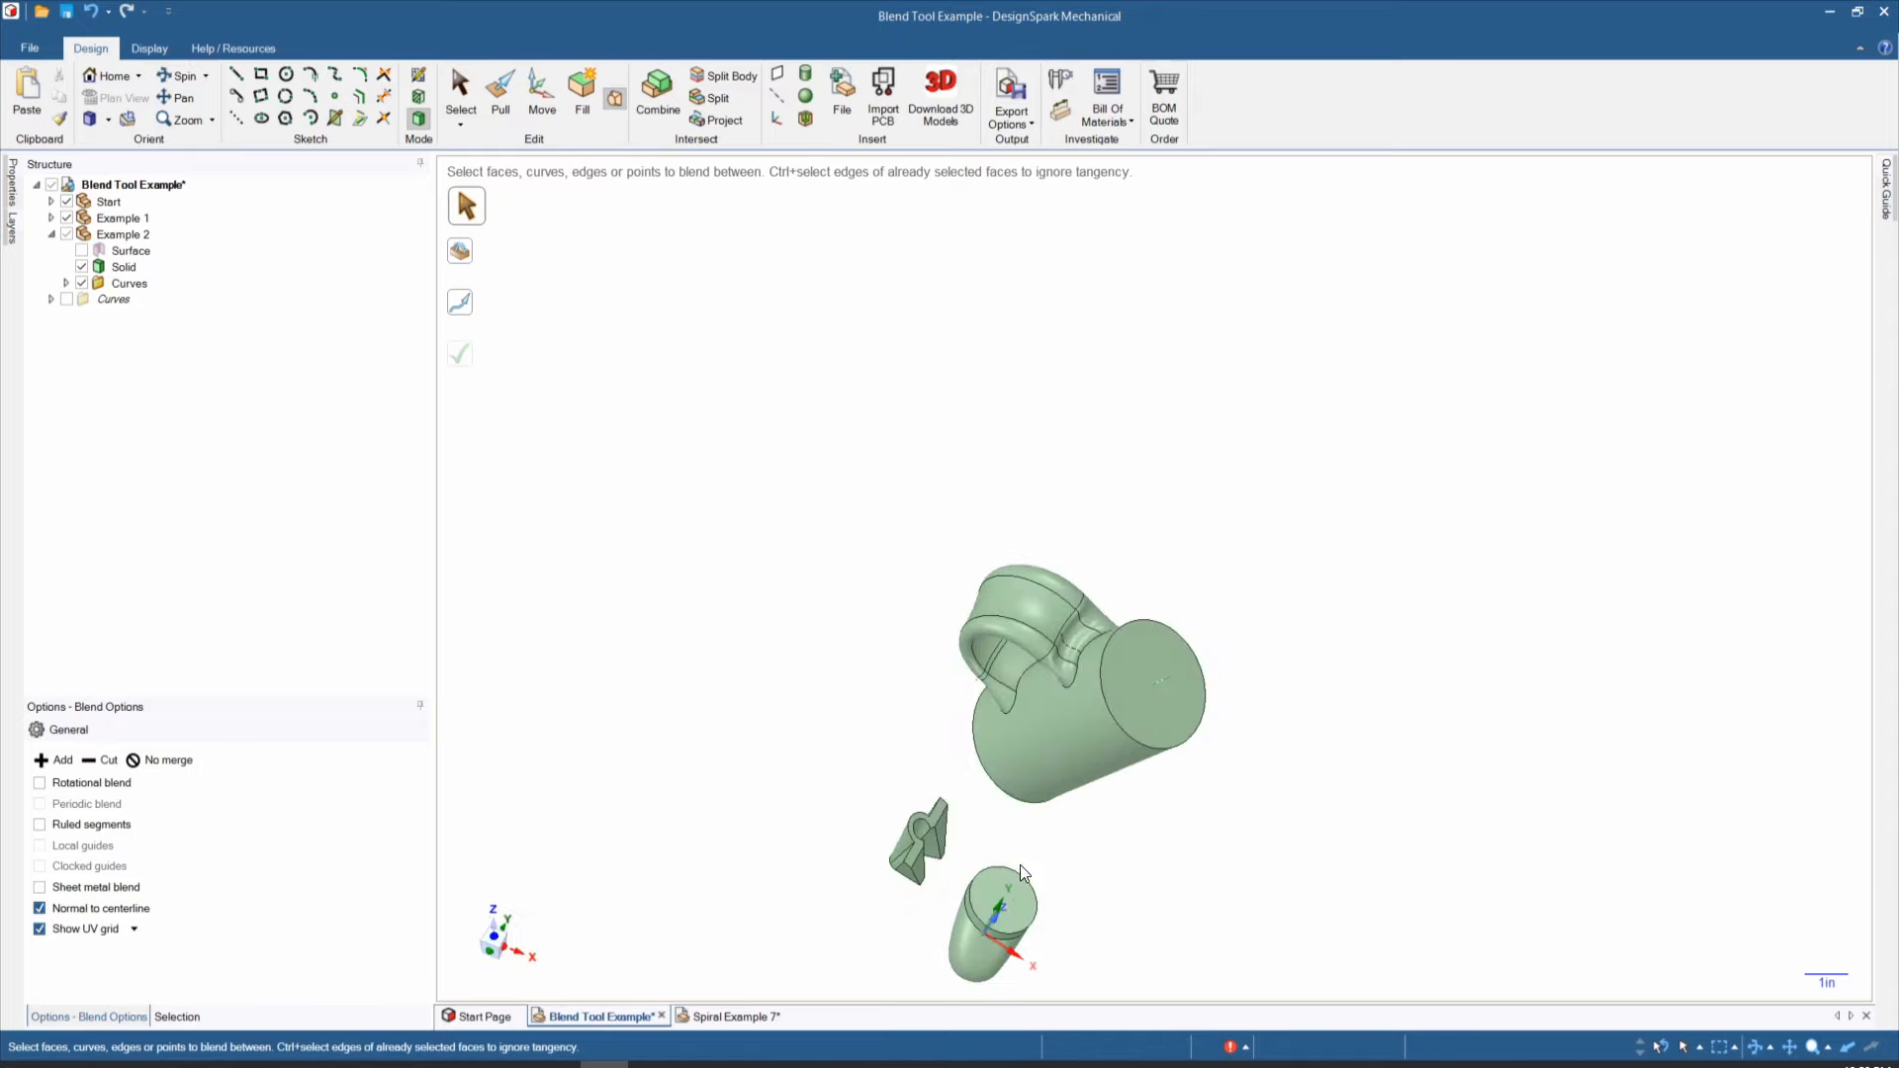